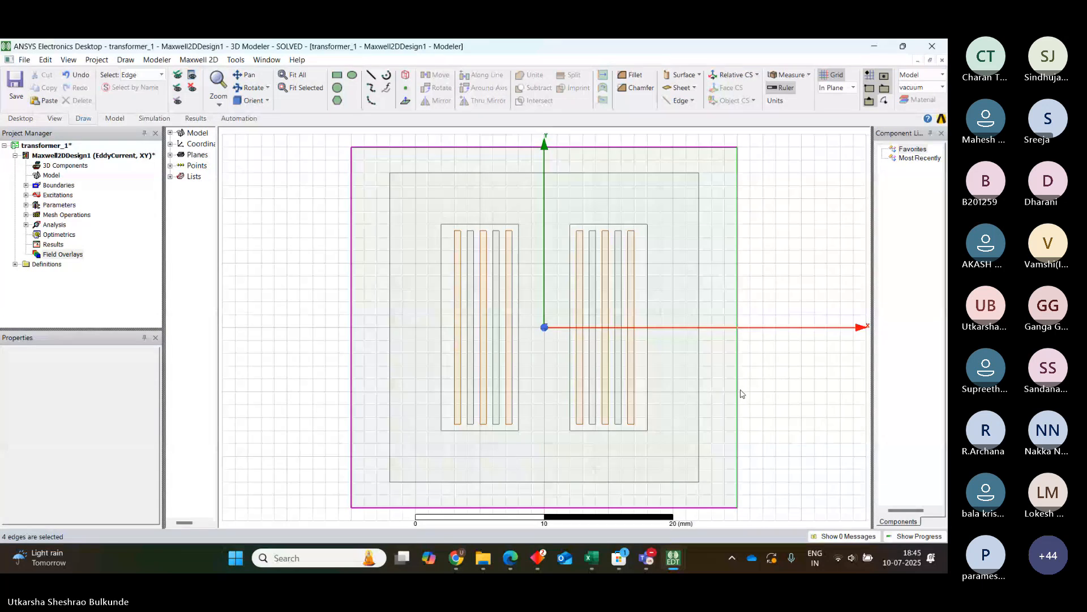
# - Select the four outer edges of the surrounding region, view the assignable boundary types including Balloon, and clear the selection
pyautogui.click(737, 399)
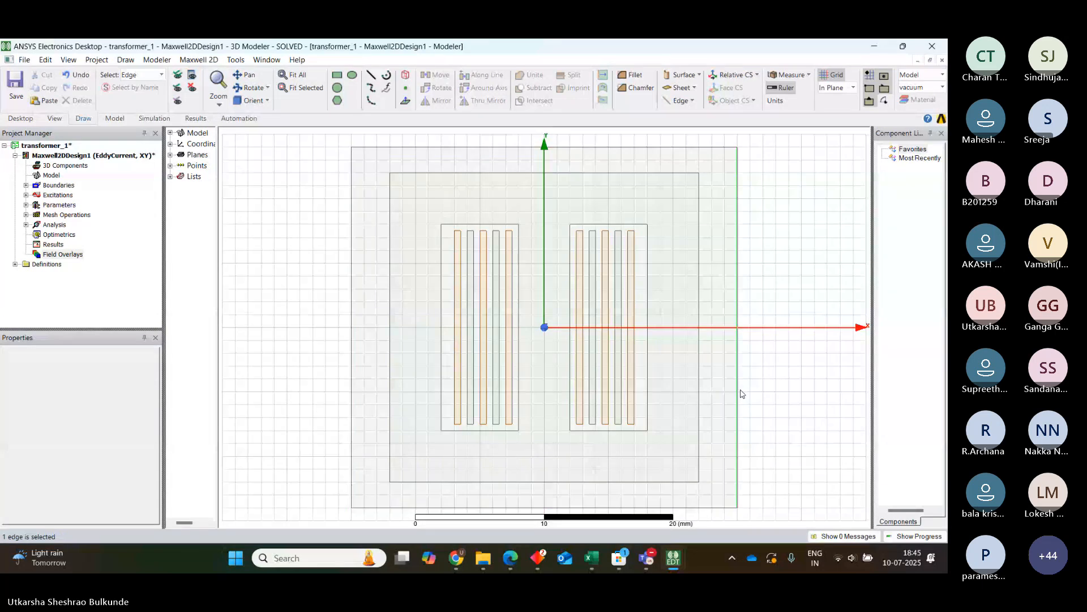
pyautogui.keyDown('ctrl'); pyautogui.click(644, 148); pyautogui.keyUp('ctrl')
pyautogui.keyDown('ctrl'); pyautogui.click(352, 278); pyautogui.keyUp('ctrl')
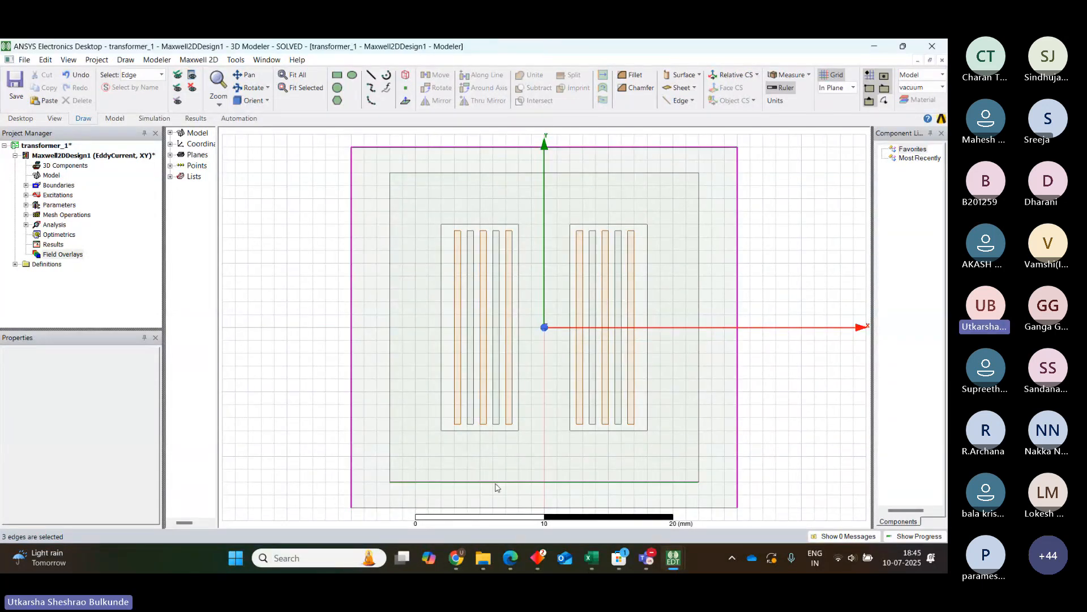
pyautogui.keyDown('ctrl'); pyautogui.click(481, 508); pyautogui.keyUp('ctrl')
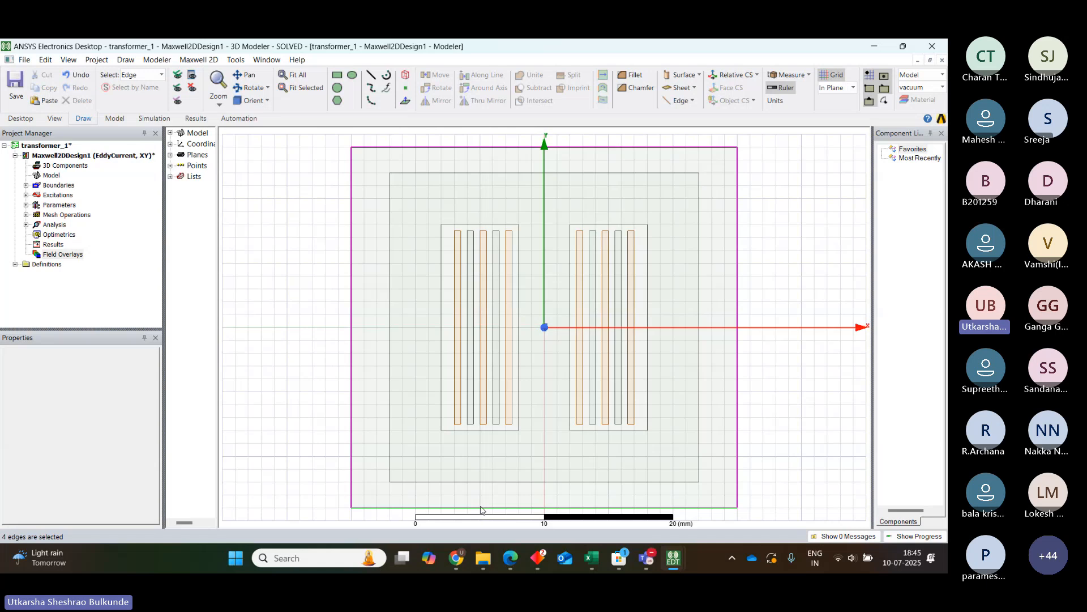
pyautogui.rightClick(477, 511)
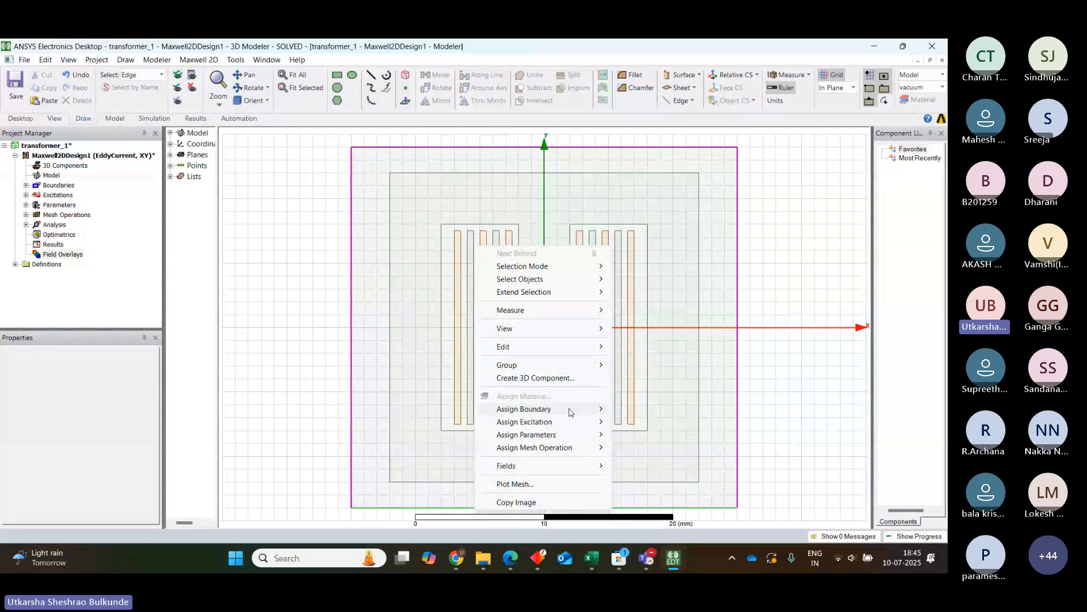
pyautogui.moveTo(571, 413)
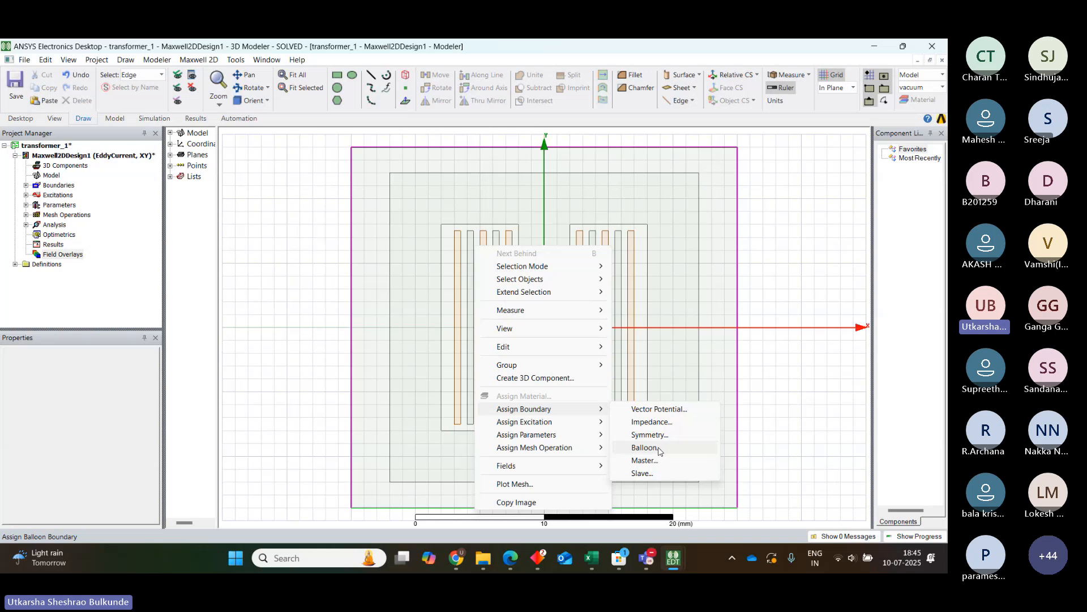
pyautogui.click(773, 289)
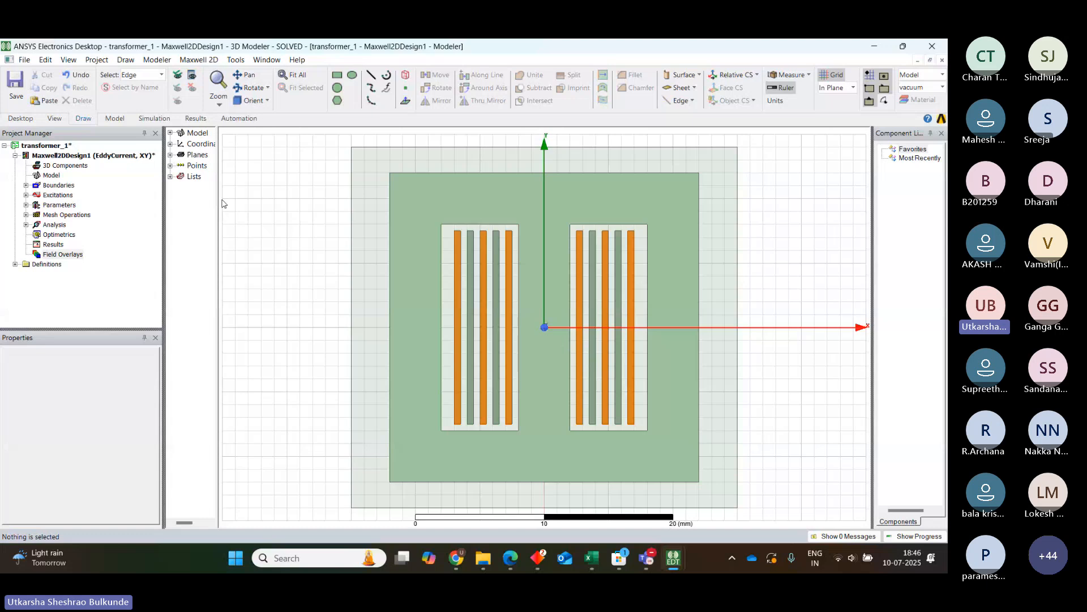
# - Widen the model tree and expand its sheets to list the individual copper objects
pyautogui.moveTo(217, 198); pyautogui.dragTo(253, 199)
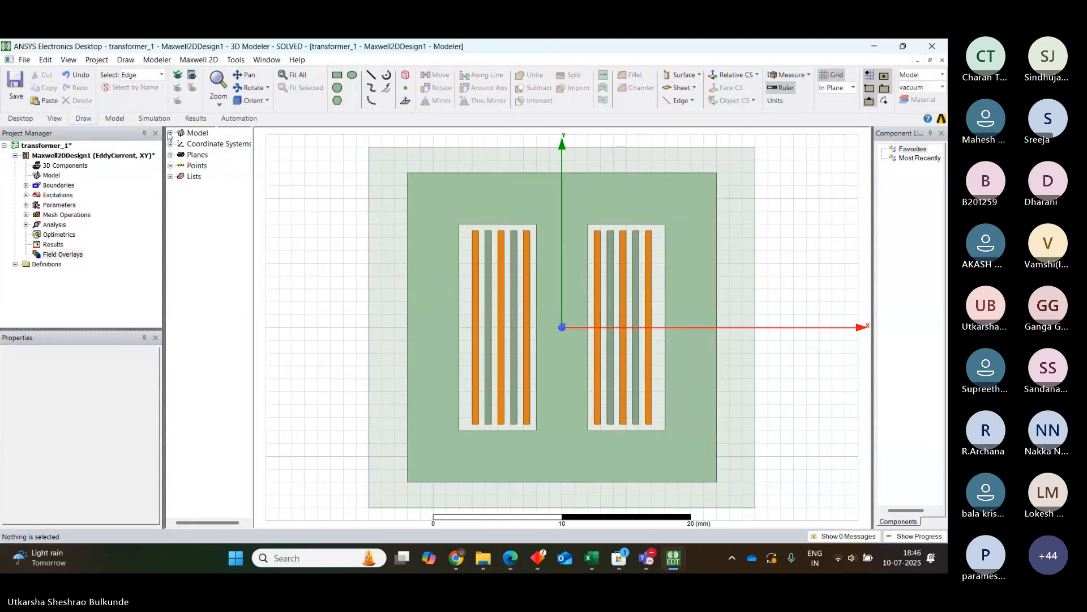
pyautogui.click(170, 133)
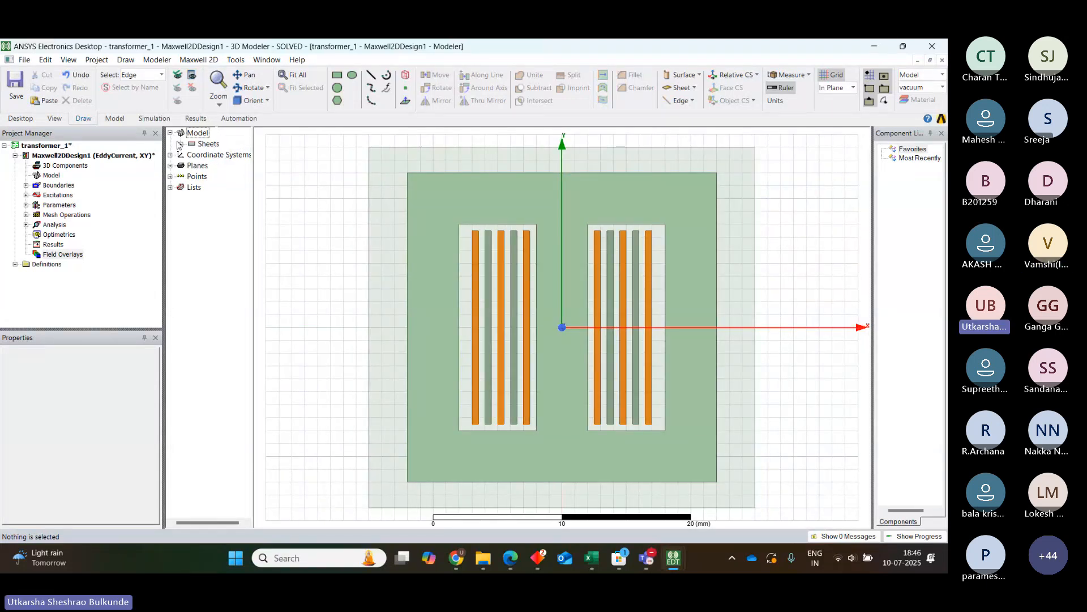
pyautogui.click(180, 144)
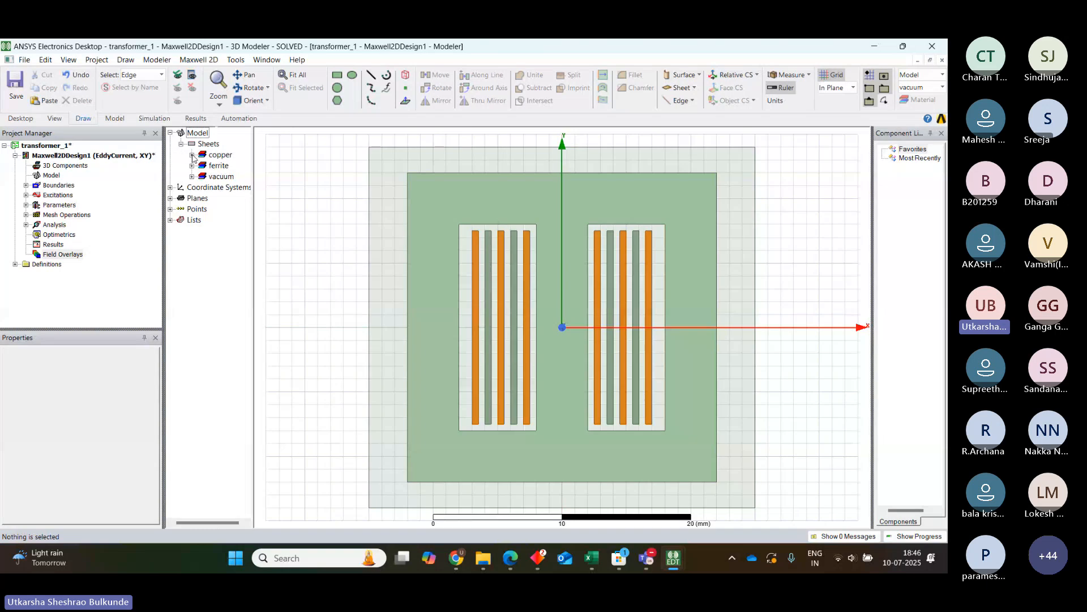
pyautogui.click(192, 155)
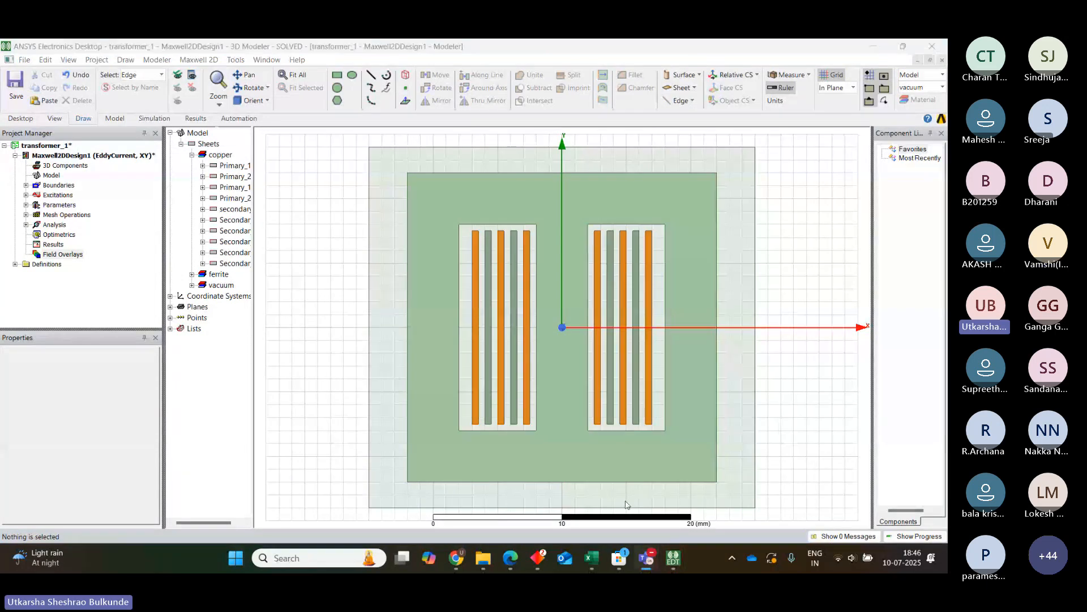
# - Switch to the Microsoft Teams meeting window, check the recording and transcription options, and return to the transformer model
pyautogui.moveTo(653, 558)
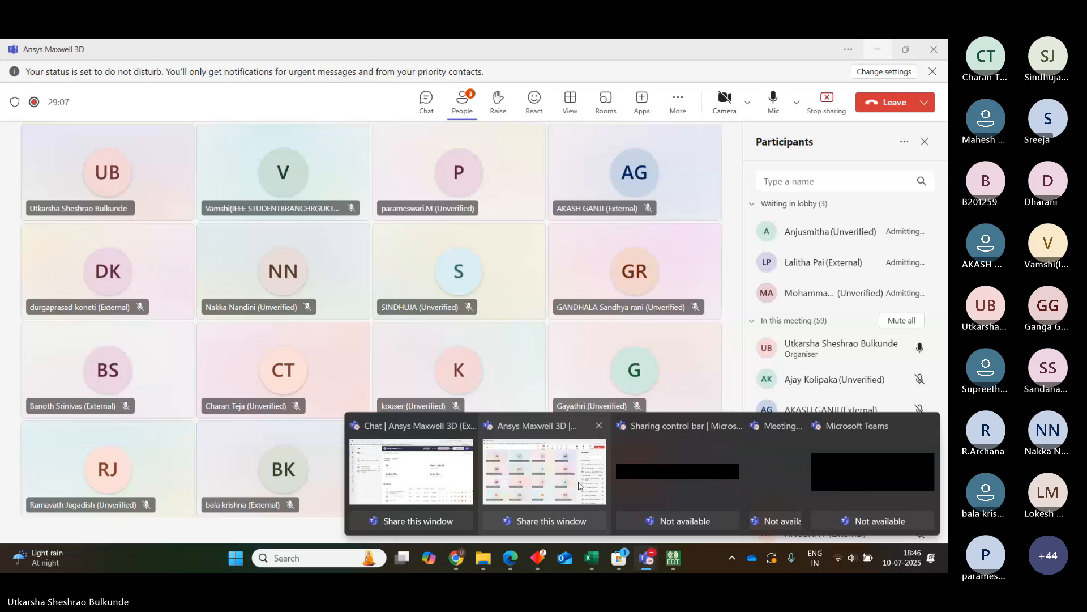
pyautogui.click(580, 486)
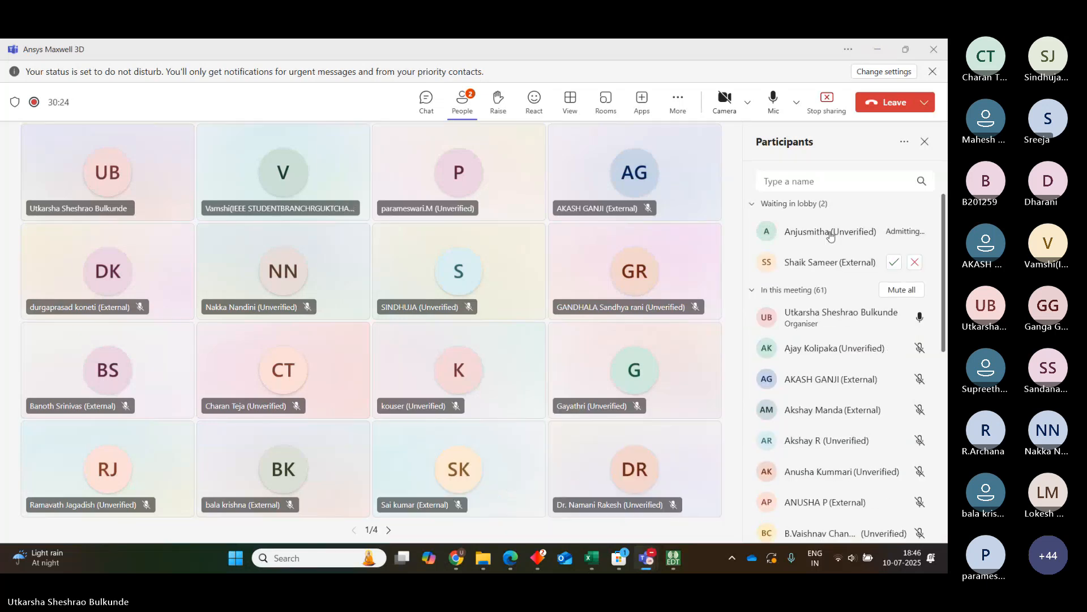
pyautogui.click(689, 106)
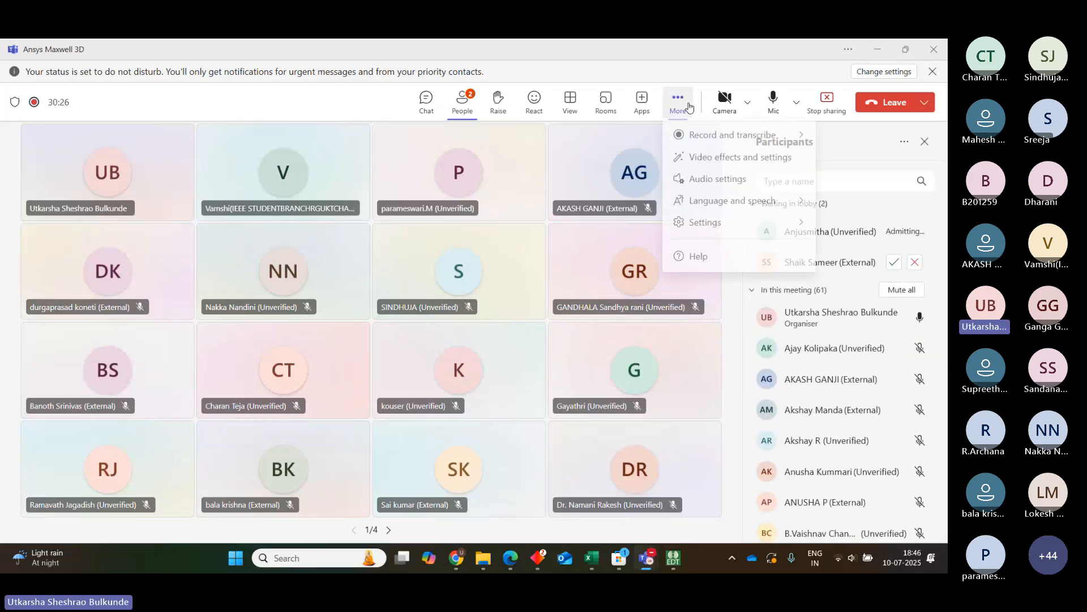
pyautogui.moveTo(706, 142)
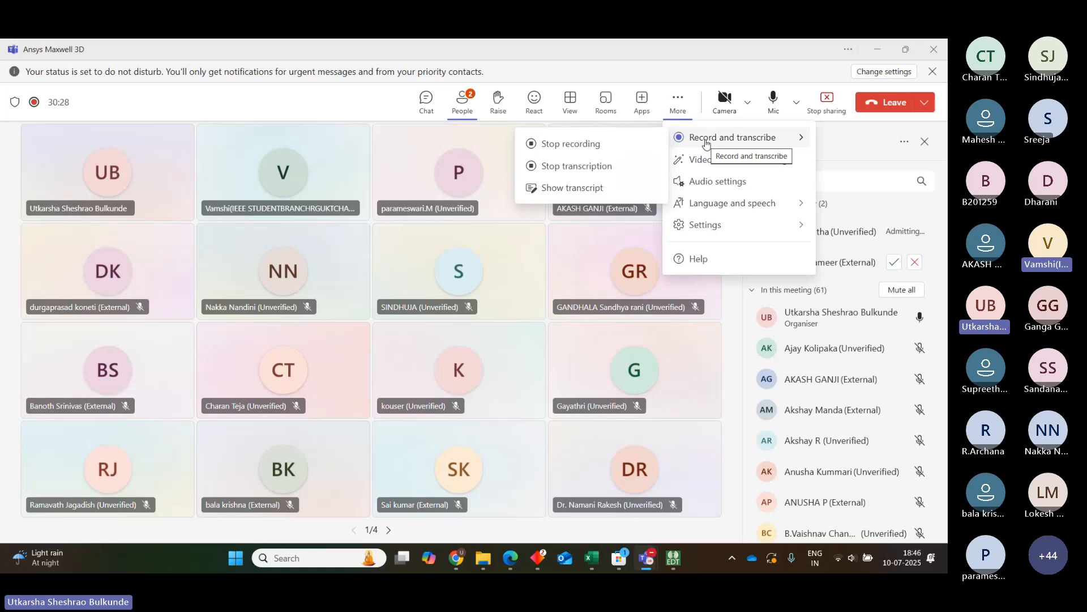
pyautogui.click(877, 49)
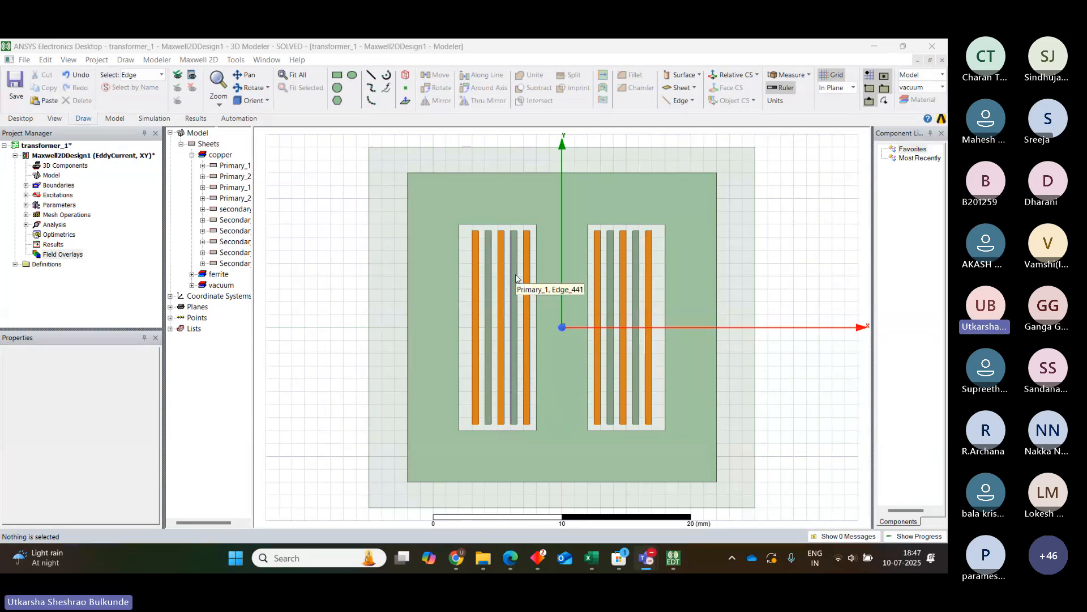
# - Expand the excitations defined in the design and change the selection mode to Object with nothing selected
pyautogui.click(25, 195)
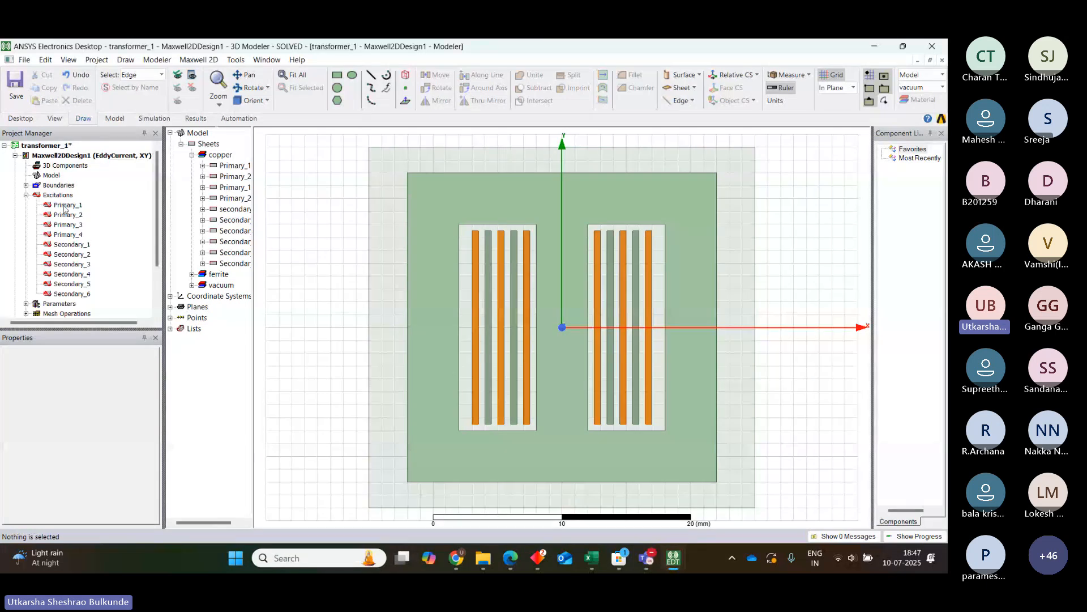
pyautogui.click(530, 271)
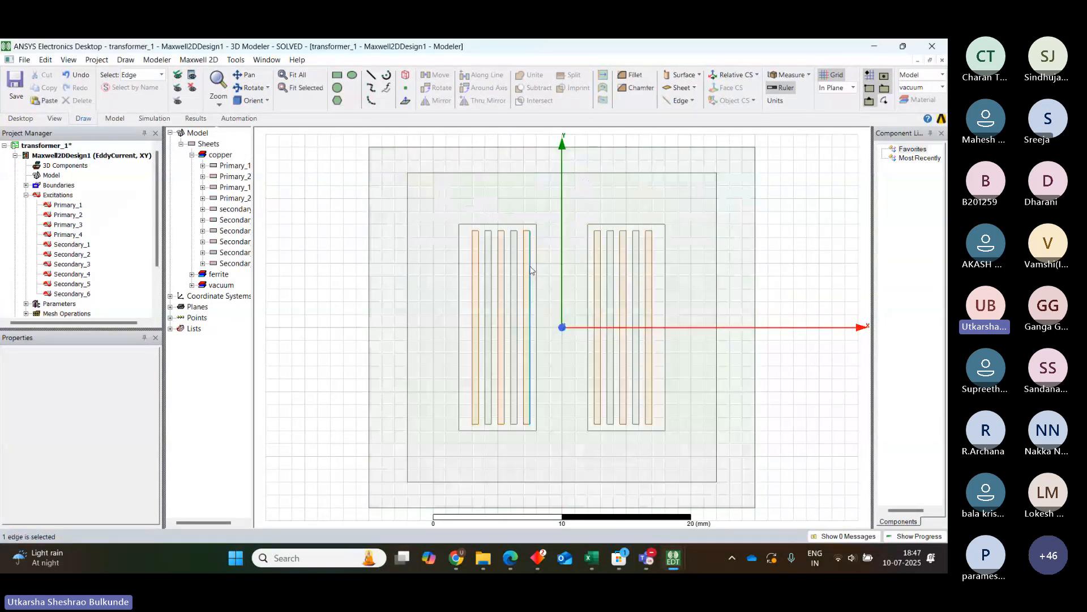
pyautogui.click(776, 243)
pyautogui.click(514, 252)
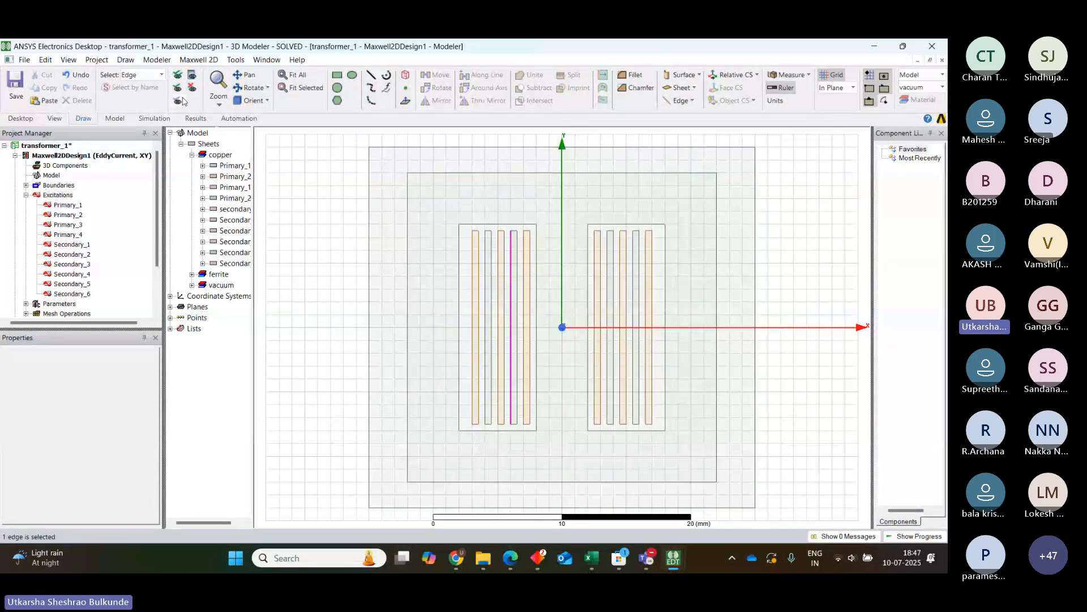
pyautogui.click(161, 75)
pyautogui.click(136, 85)
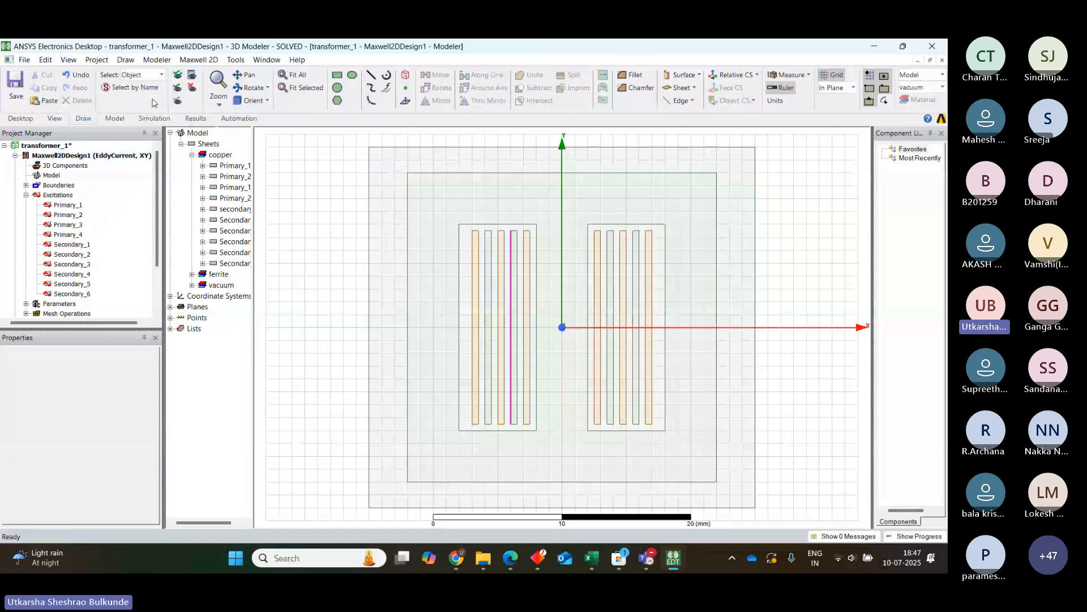
pyautogui.click(813, 209)
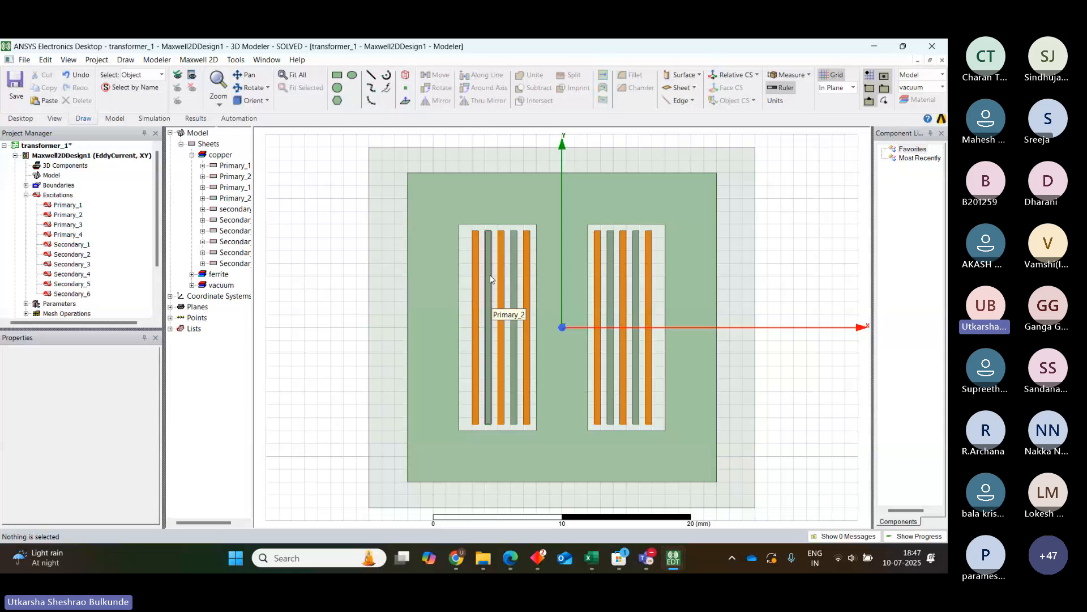
# - Select the four primary winding conductors, examine the Current excitation settings for them, and close without assigning anything
pyautogui.click(489, 279)
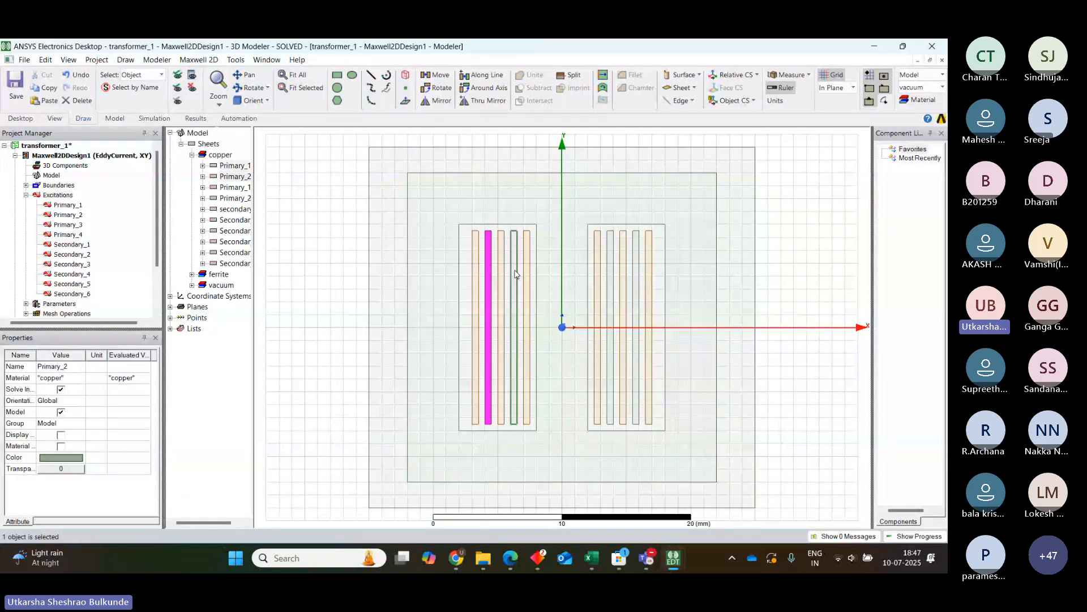
pyautogui.keyDown('ctrl'); pyautogui.click(514, 274); pyautogui.keyUp('ctrl')
pyautogui.keyDown('ctrl'); pyautogui.click(610, 266); pyautogui.keyUp('ctrl')
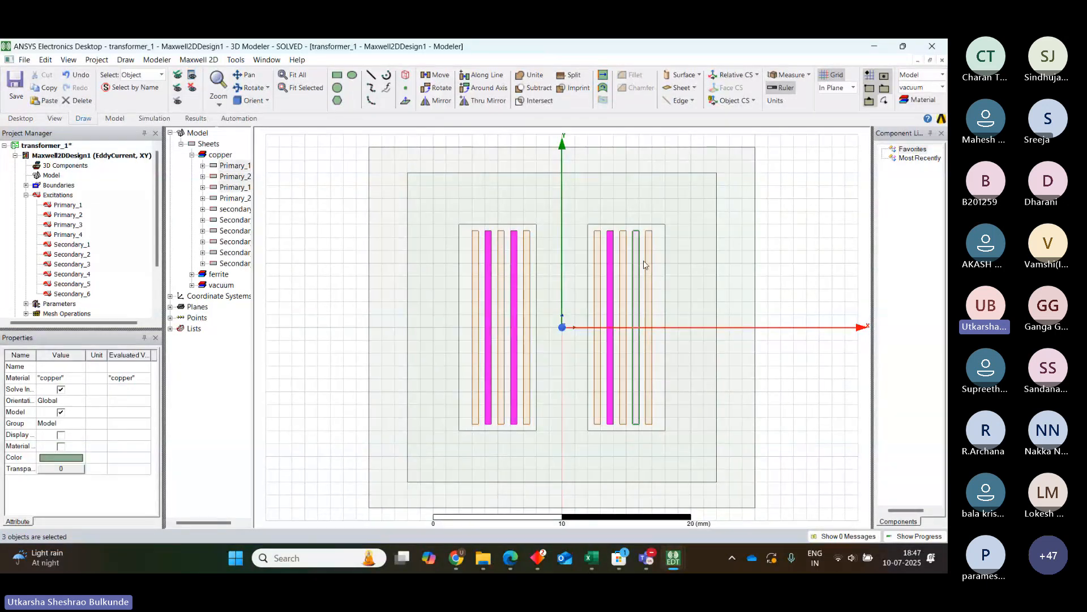
pyautogui.keyDown('ctrl'); pyautogui.click(636, 261); pyautogui.keyUp('ctrl')
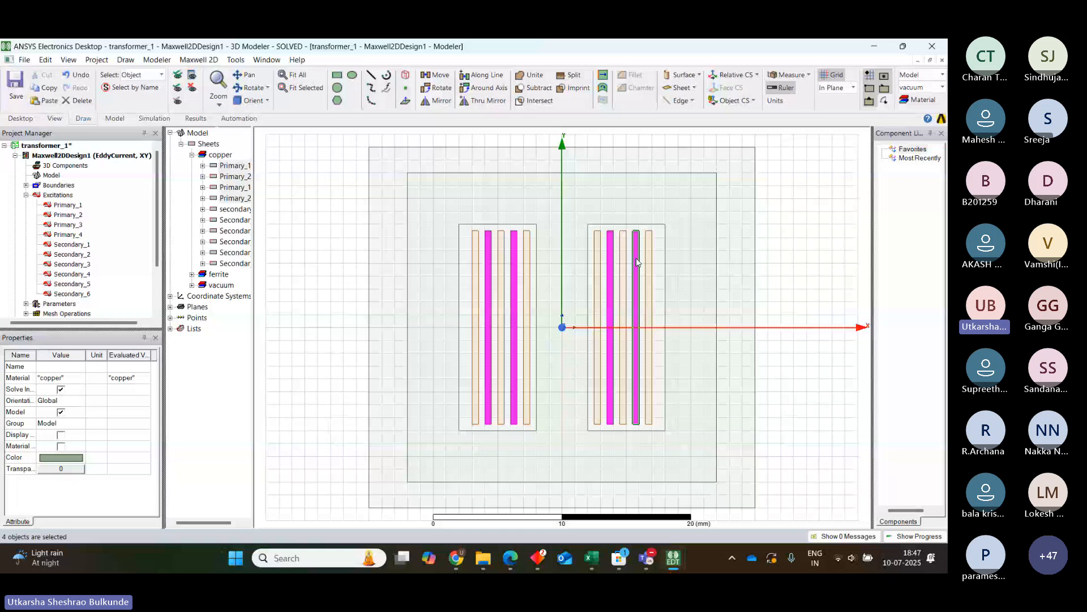
pyautogui.rightClick(637, 262)
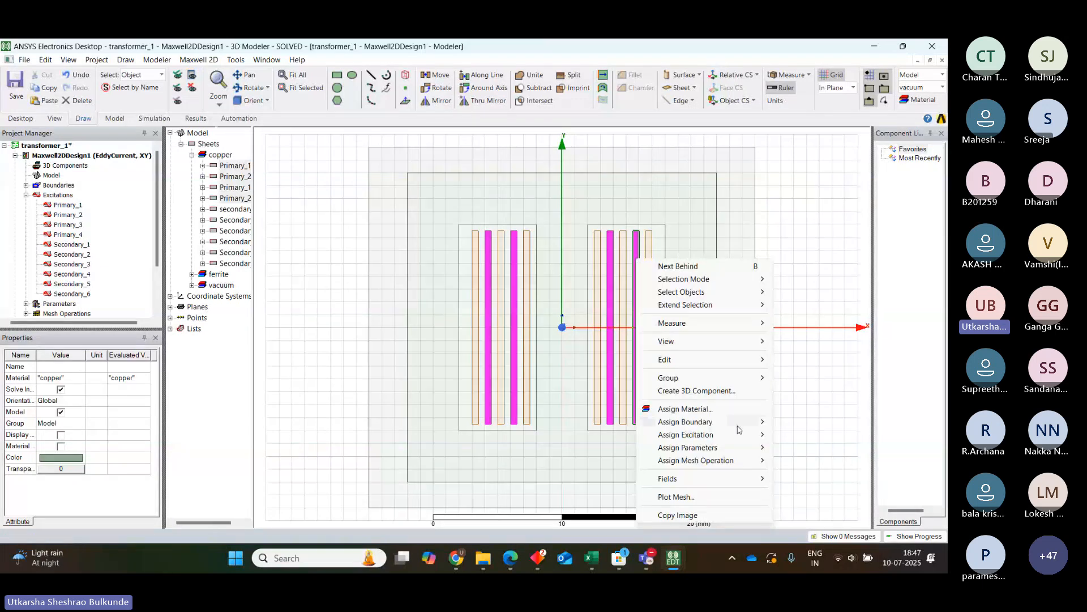
pyautogui.moveTo(736, 434)
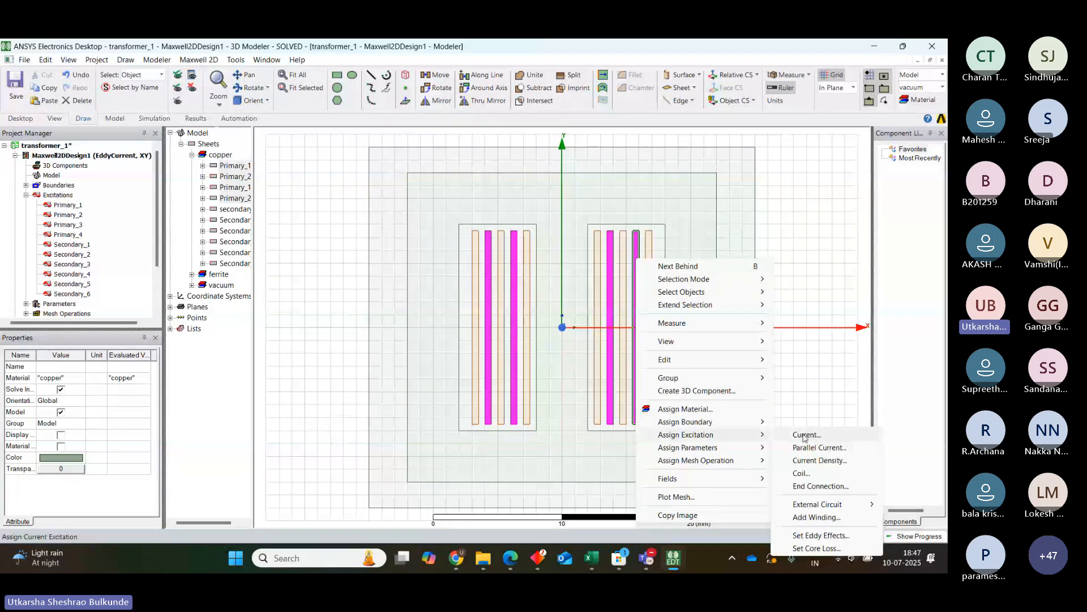
pyautogui.click(805, 435)
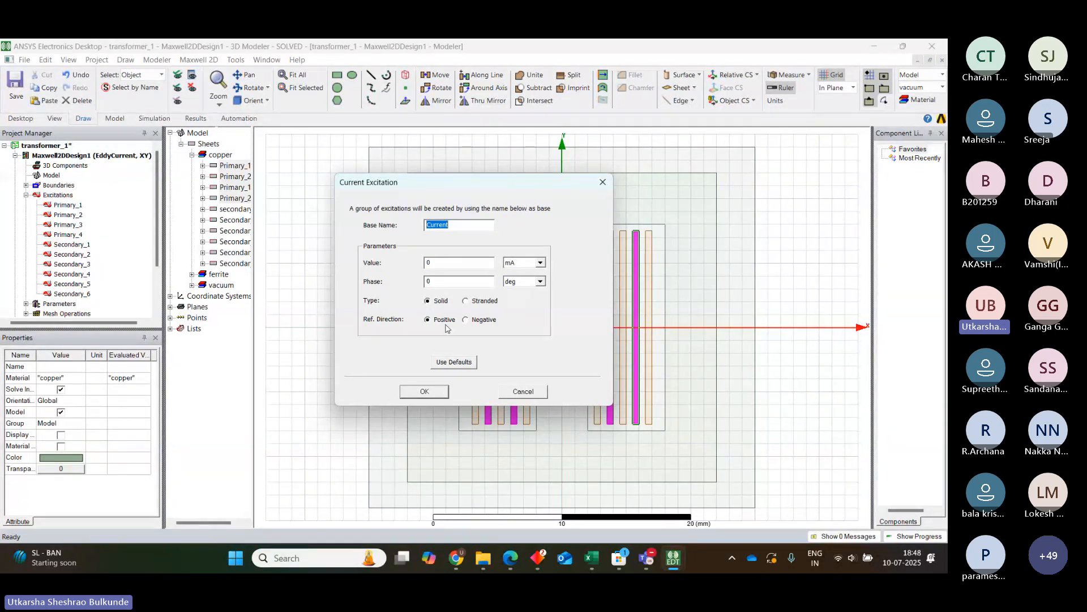
pyautogui.click(603, 181)
pyautogui.click(347, 225)
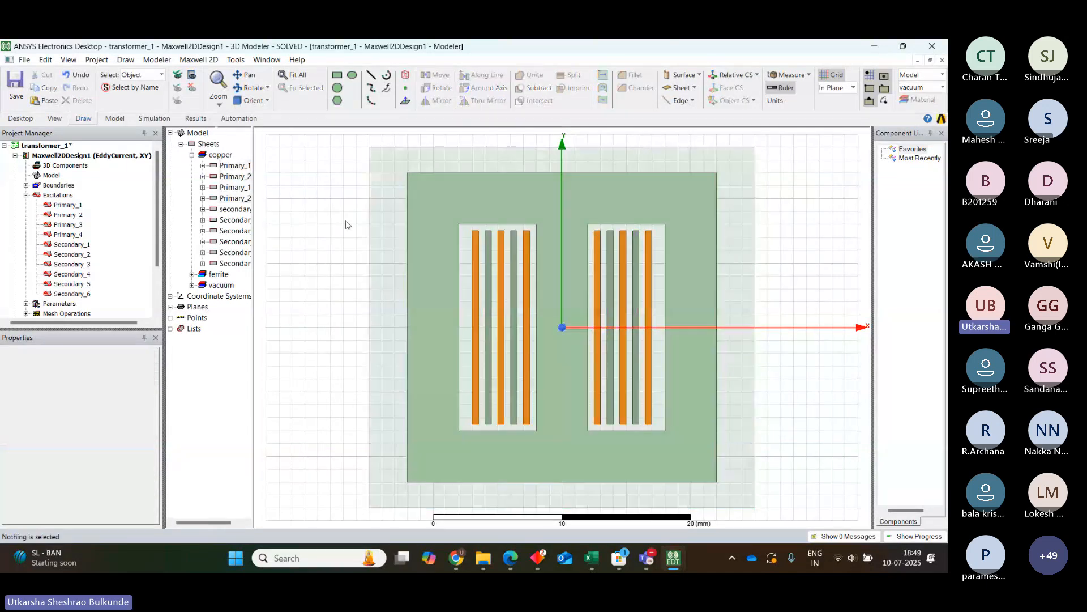
# - Review the sources and return paths in the Matrix1 parameter setup, and list the design's mesh operations
pyautogui.click(26, 195)
pyautogui.click(25, 205)
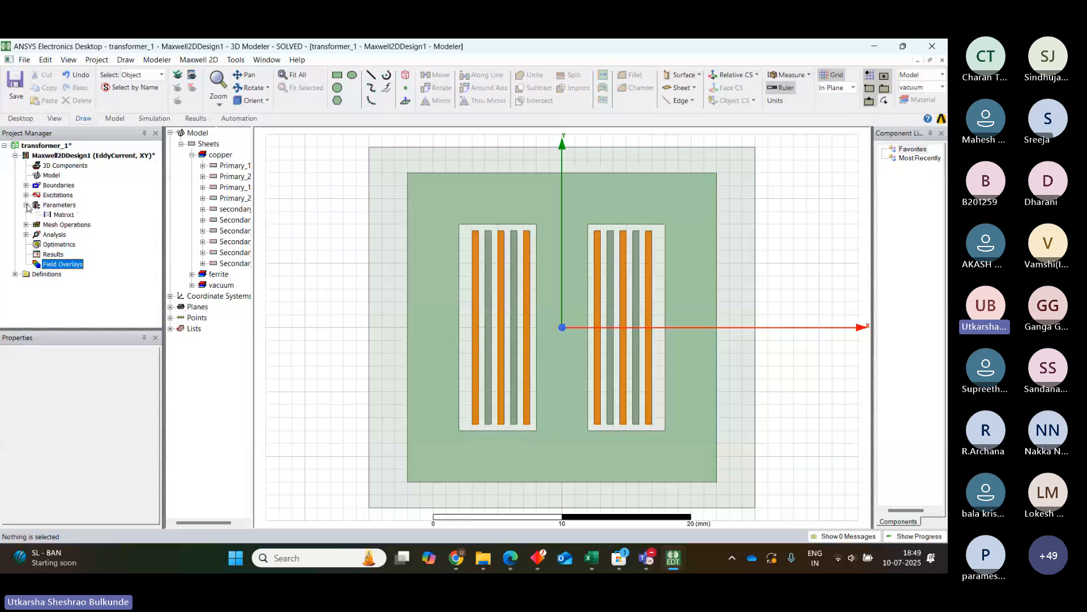
pyautogui.doubleClick(62, 215)
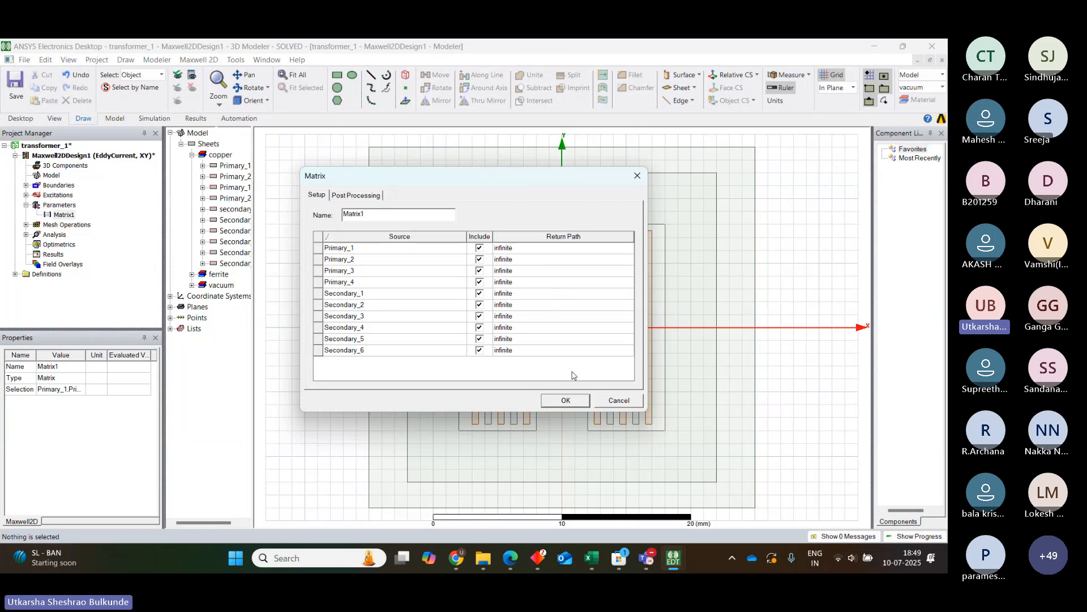
pyautogui.click(567, 400)
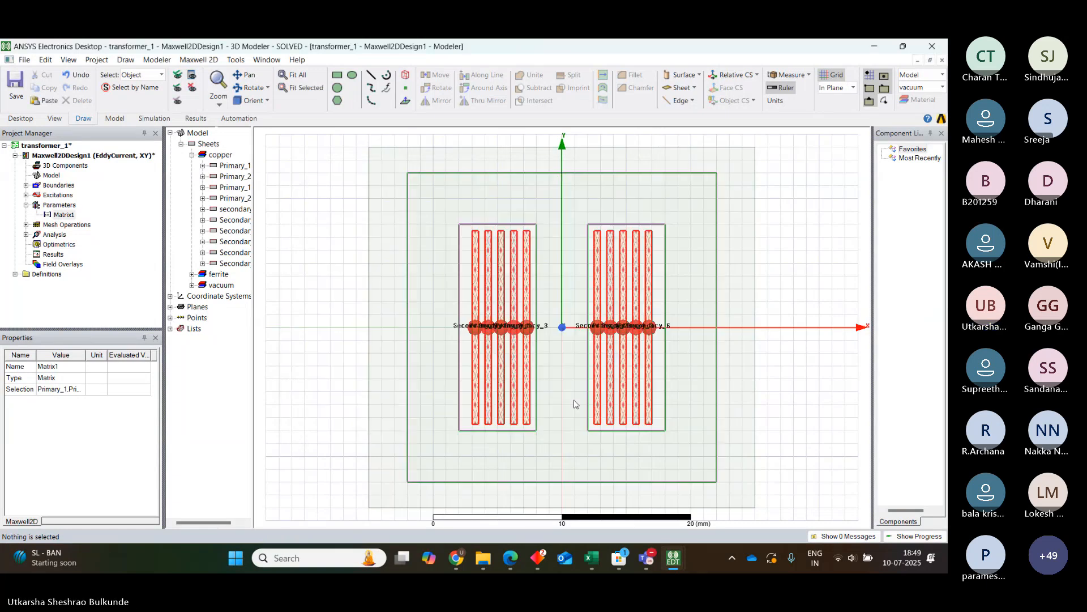
pyautogui.click(25, 225)
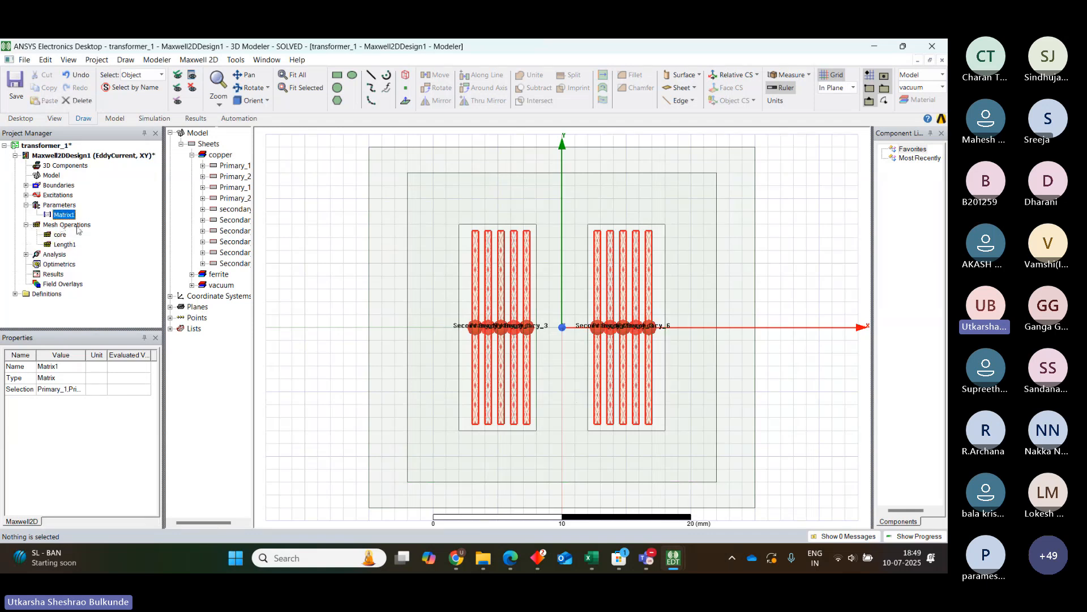
pyautogui.click(312, 274)
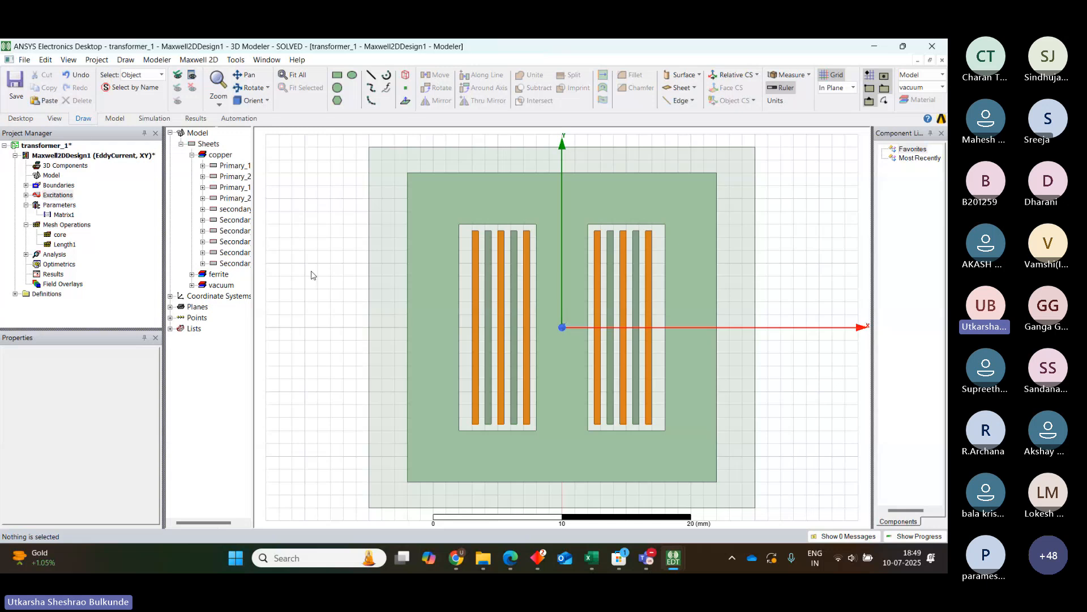
# - Admit the waiting participants to the Teams meeting and return to the transformer model
pyautogui.click(516, 126)
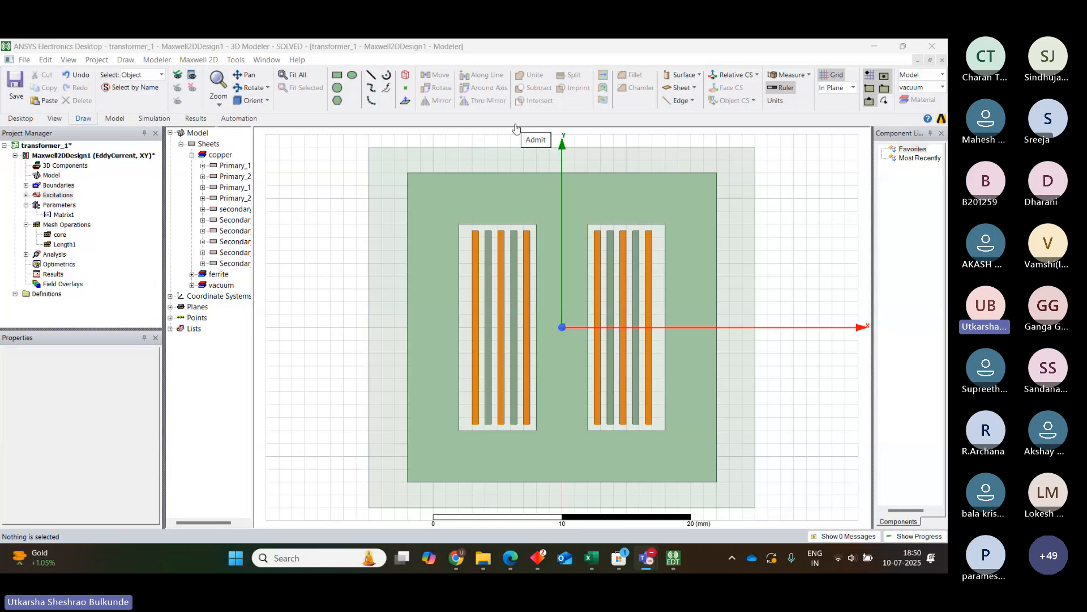
pyautogui.click(516, 127)
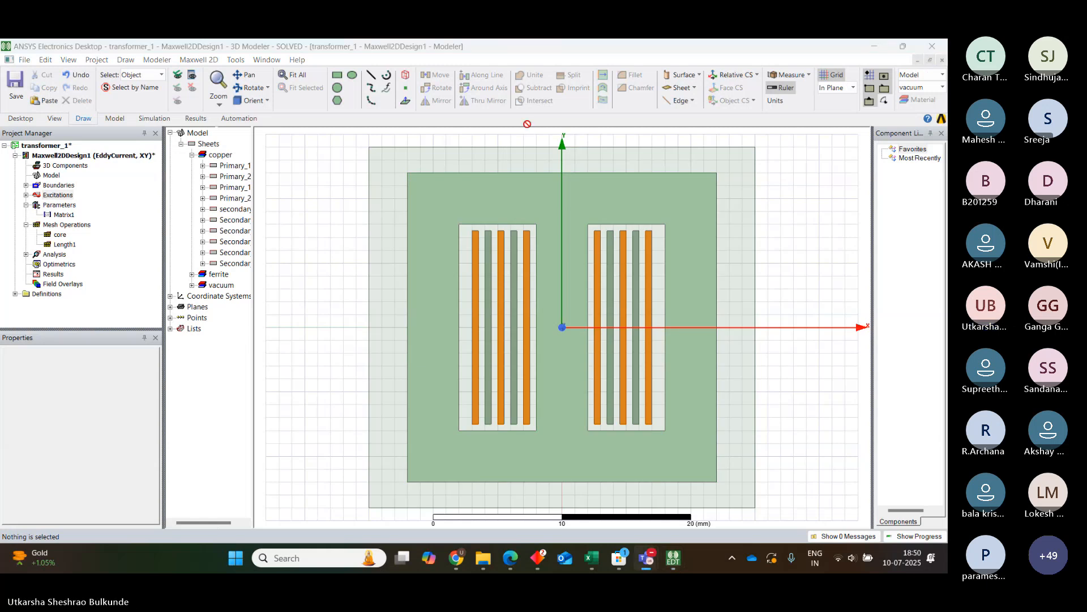
pyautogui.click(303, 175)
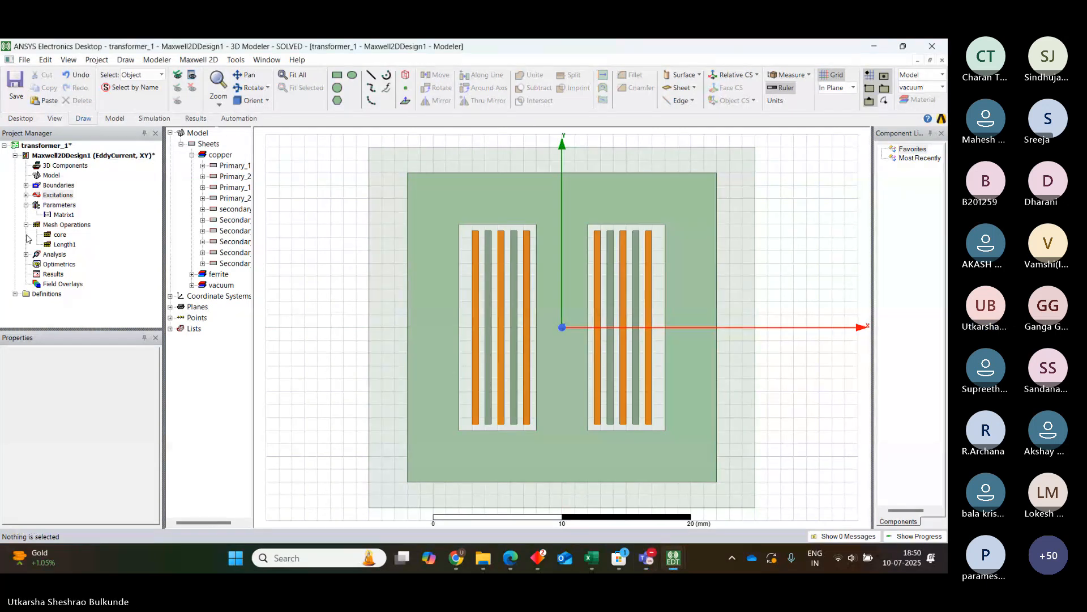
# - Start adding a solution setup, examine its general and solver defaults including the adaptive frequency, and close it without creating it
pyautogui.click(26, 225)
pyautogui.click(26, 235)
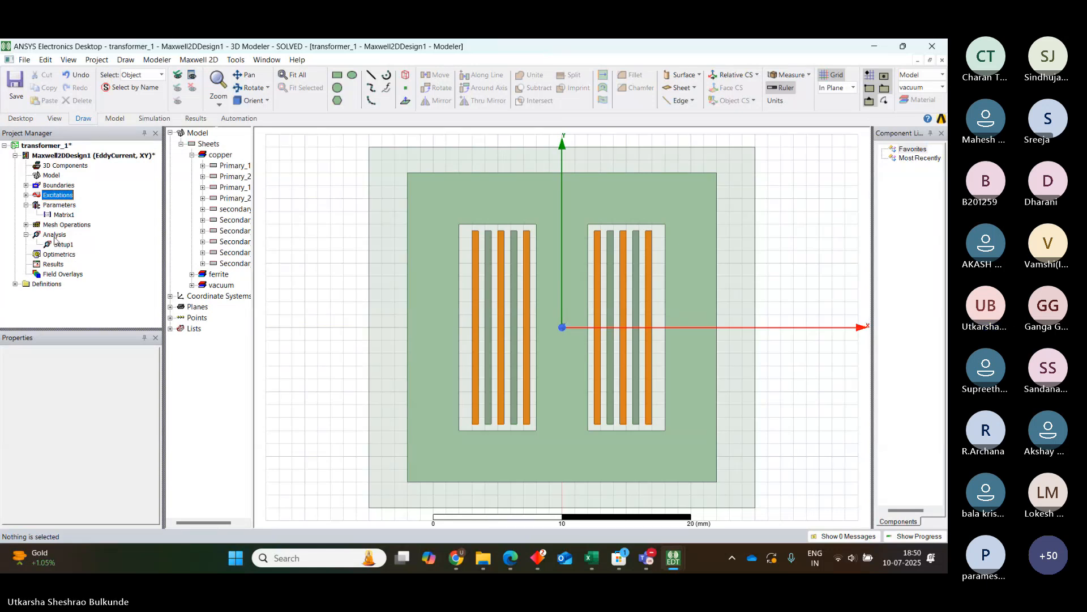
pyautogui.rightClick(54, 234)
pyautogui.click(109, 264)
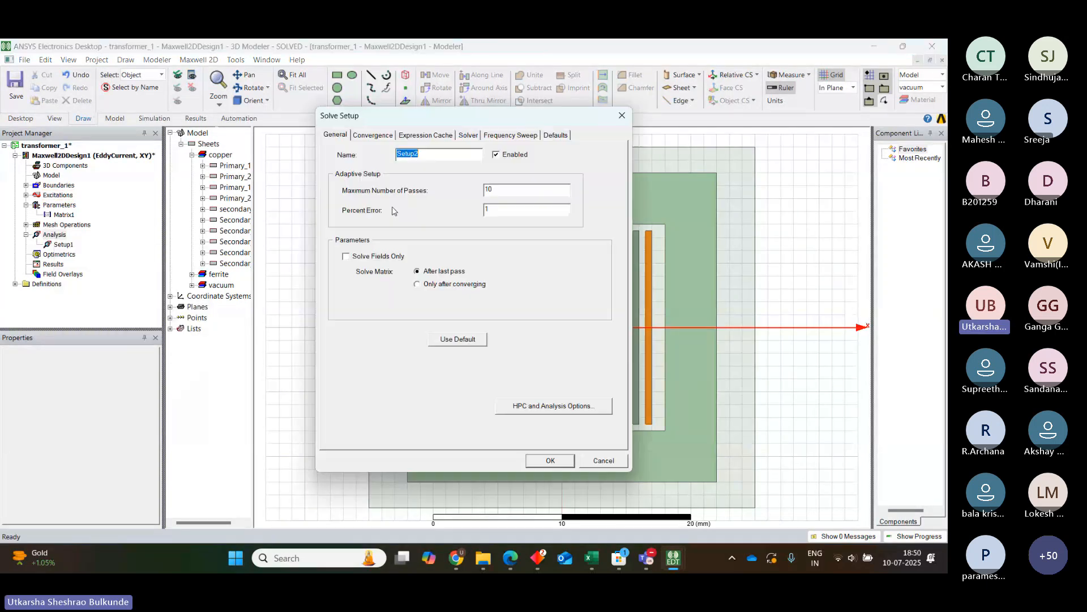
pyautogui.click(475, 138)
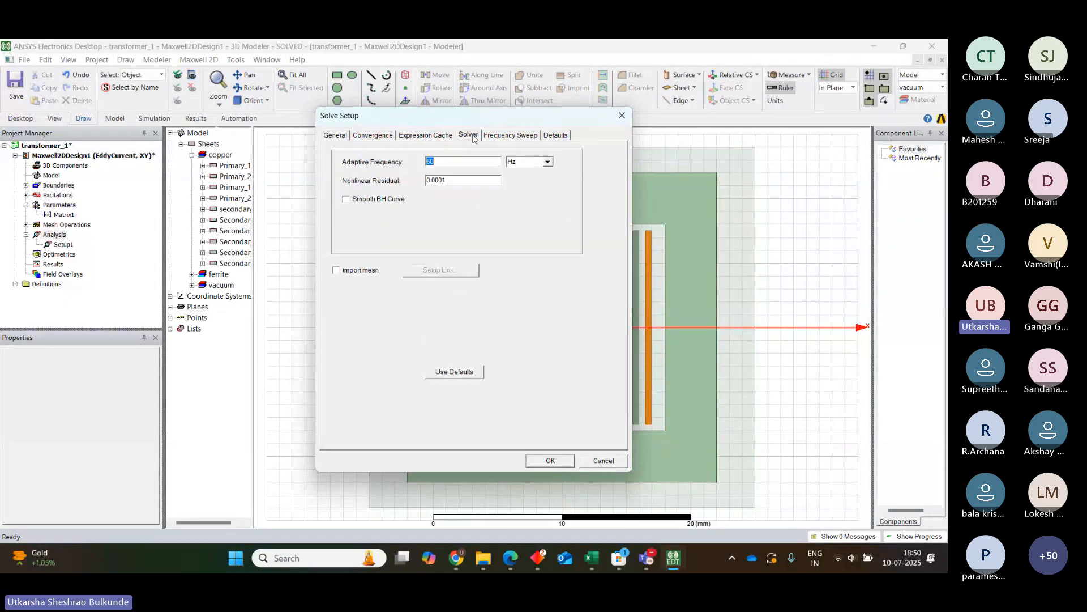
pyautogui.click(441, 161)
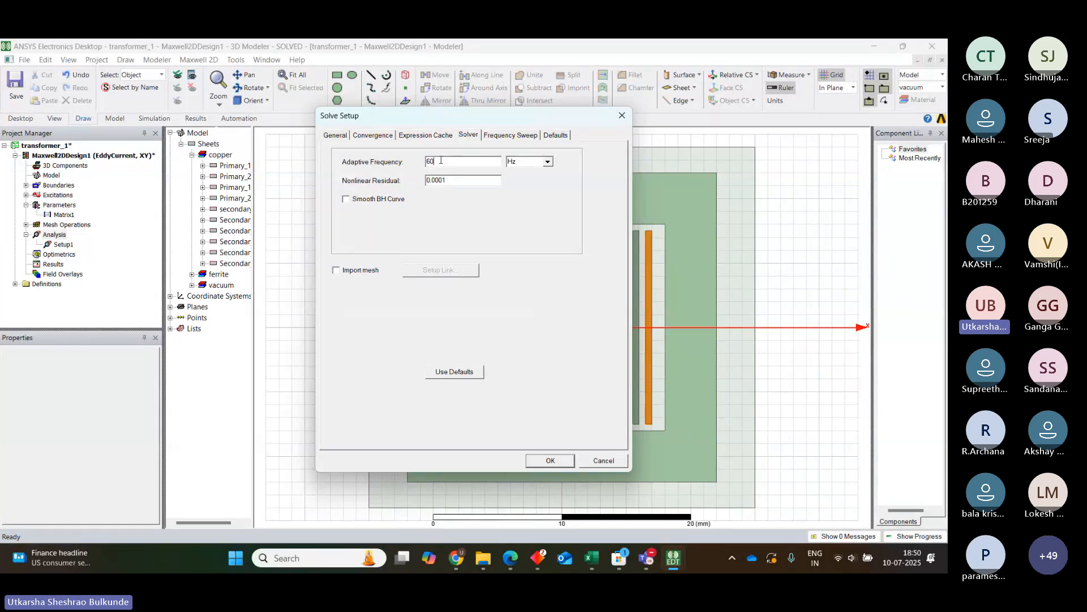
pyautogui.click(621, 115)
# - Review the adaptive frequency, maximum number of passes and percent error in the existing Setup1, and close the setup
pyautogui.doubleClick(64, 244)
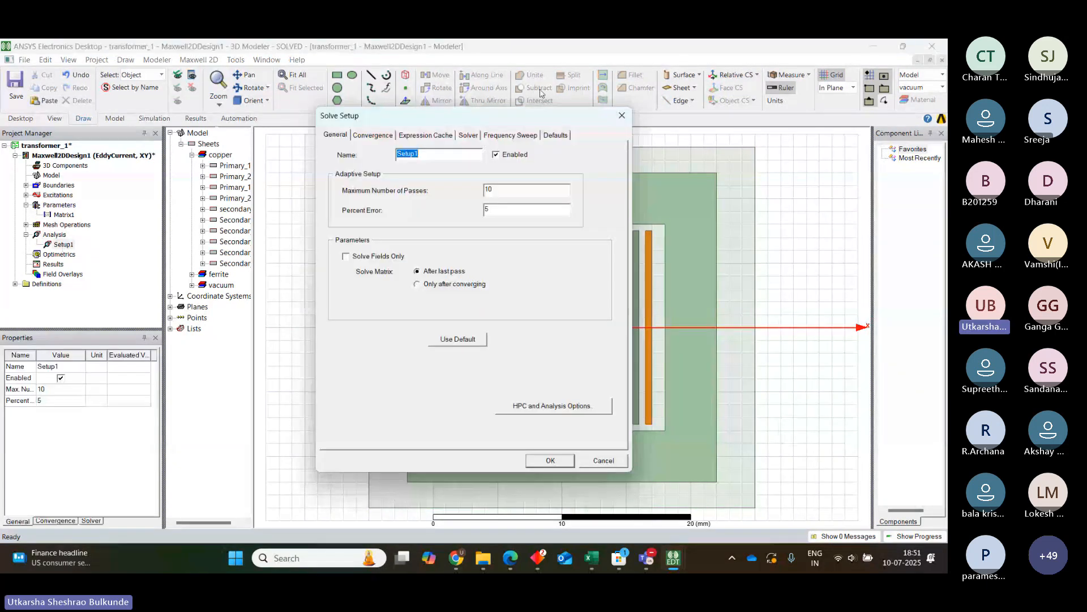
pyautogui.click(468, 135)
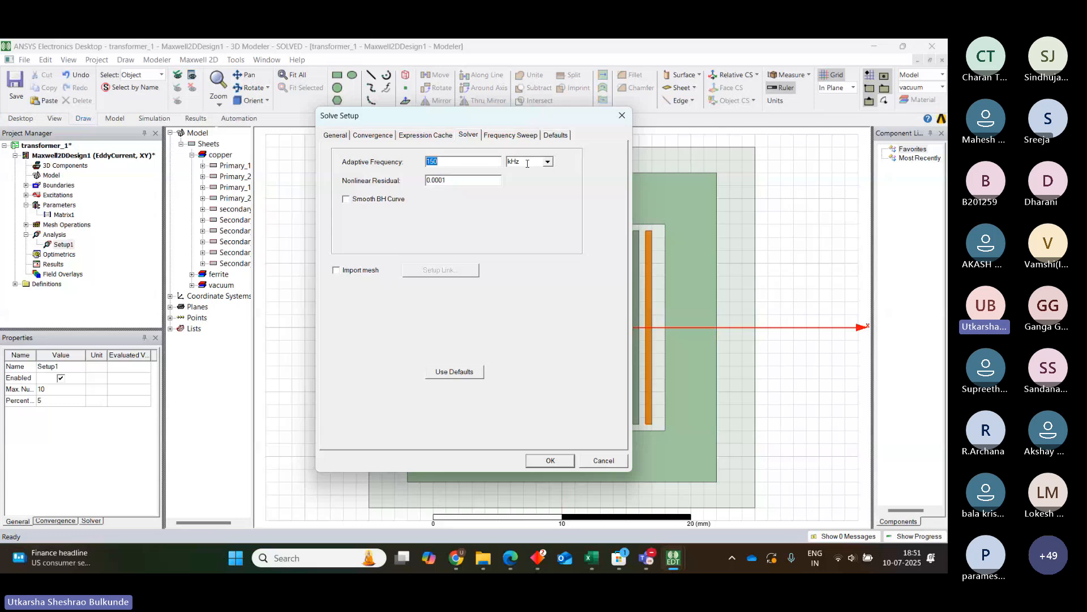
pyautogui.click(335, 137)
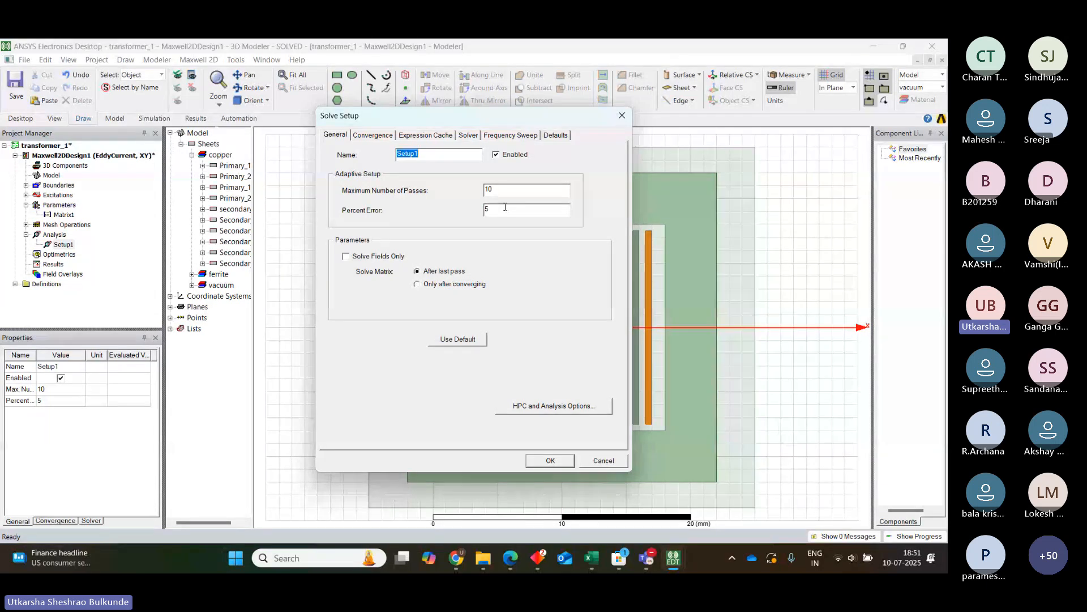
pyautogui.click(554, 460)
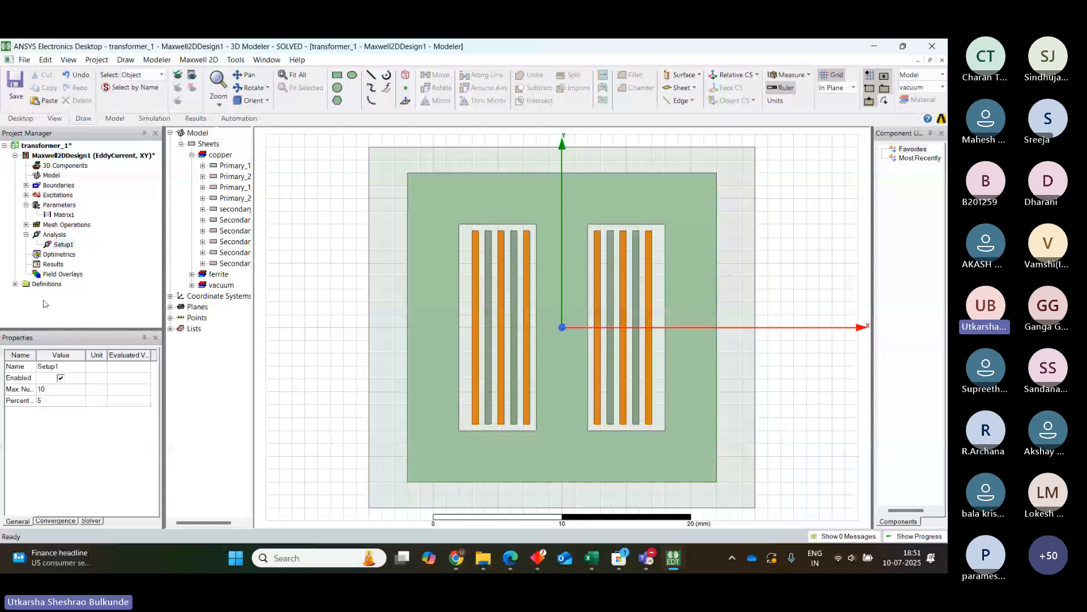
pyautogui.click(25, 235)
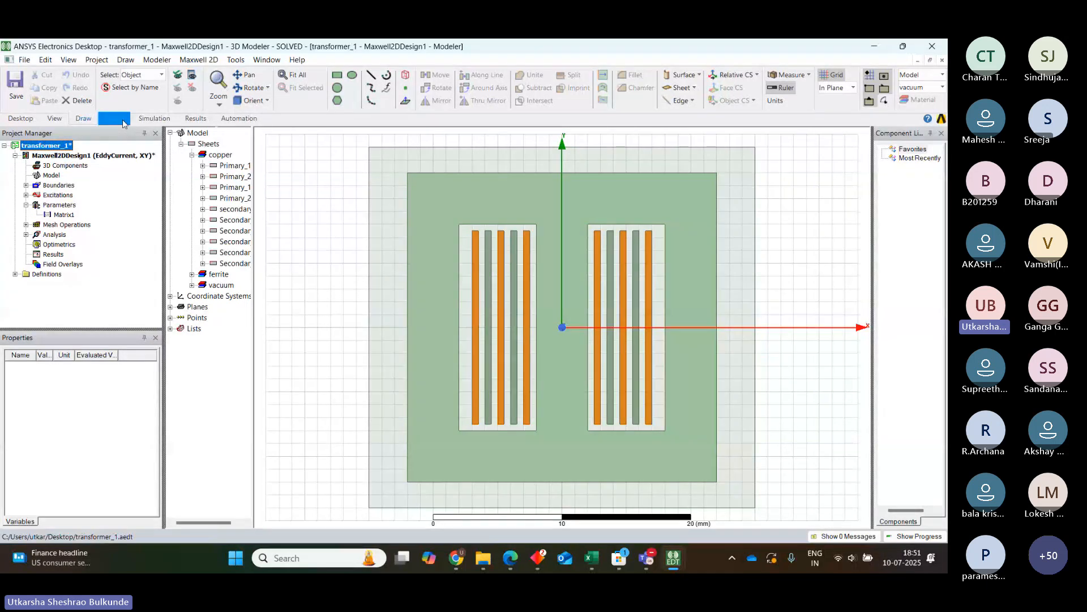
# - Validate the transformer design, dismiss the validation report and analyze the design
pyautogui.click(145, 121)
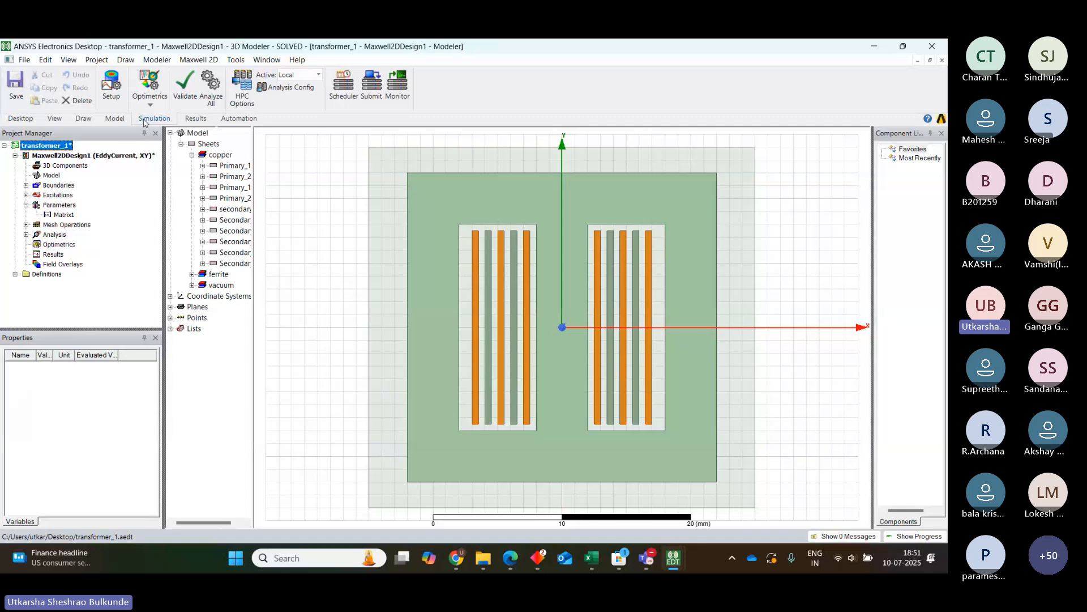
pyautogui.click(185, 85)
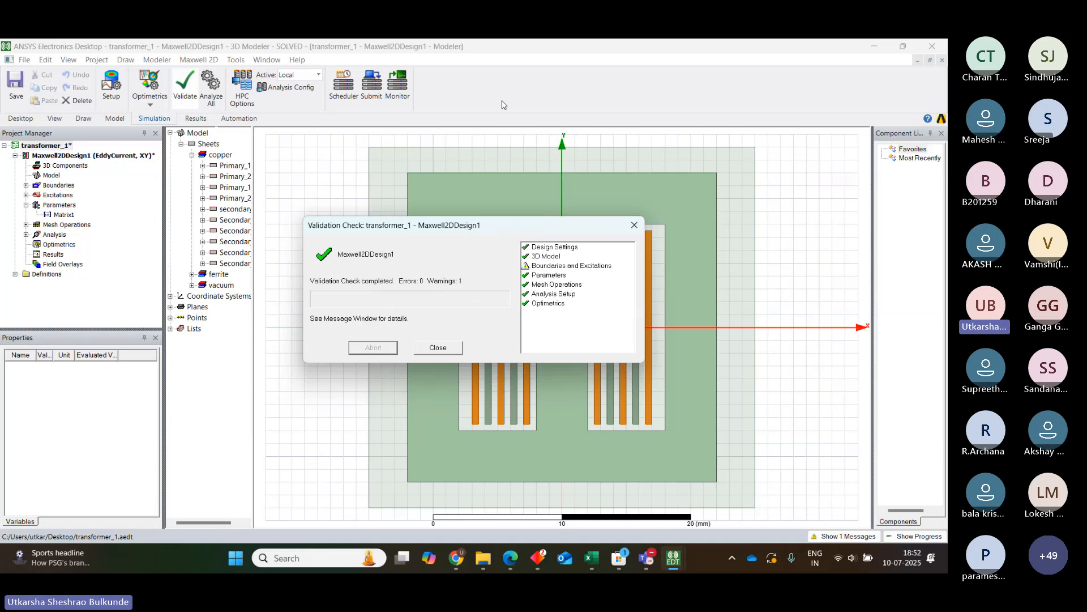
pyautogui.click(519, 129)
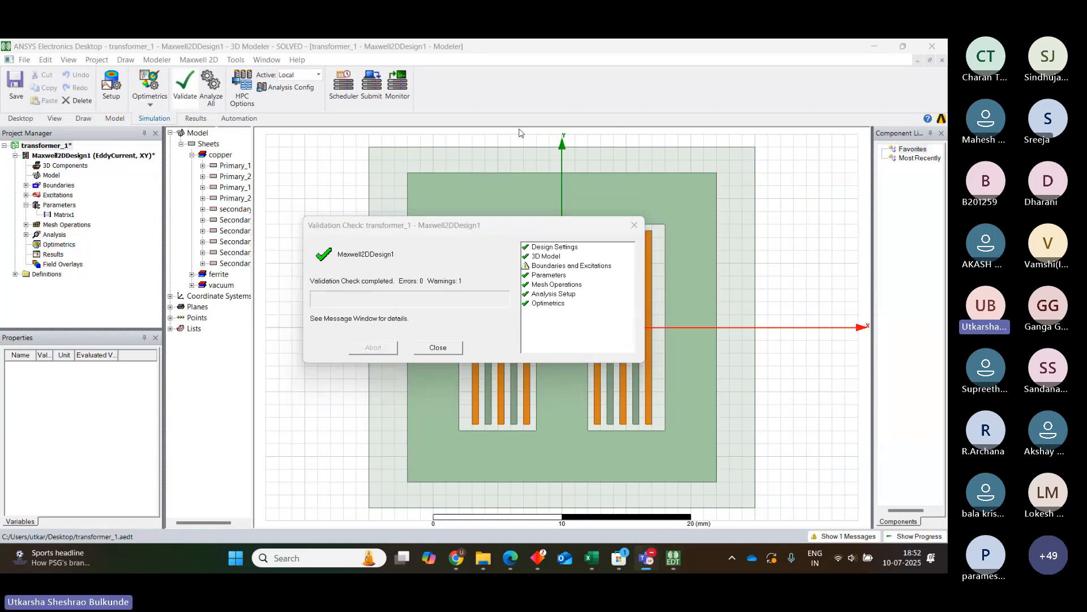
pyautogui.click(437, 347)
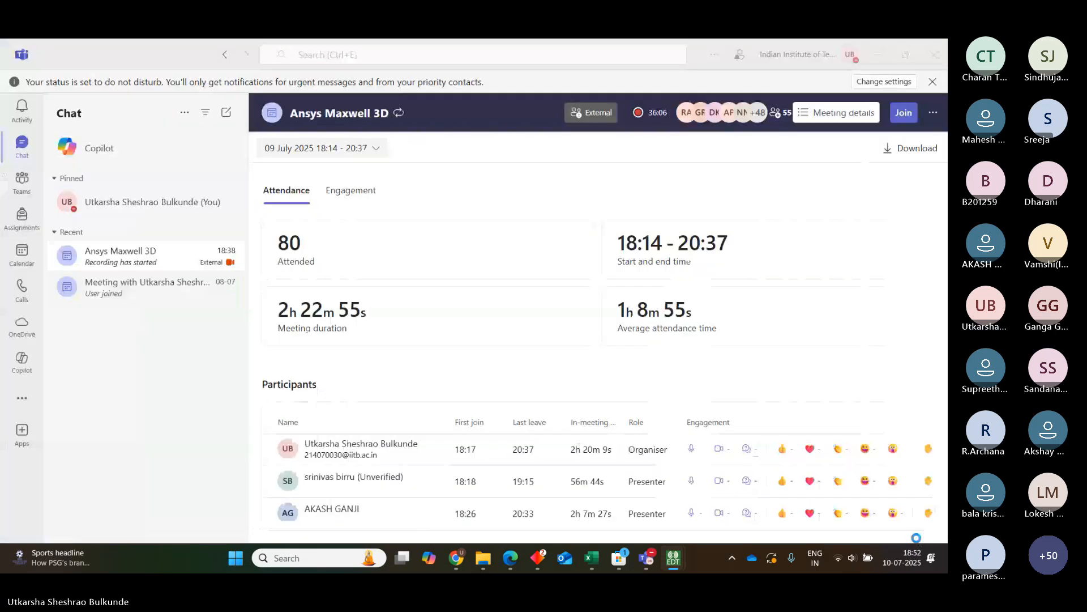
# - Show the simulation progress and messages, check the message about the solve, and resize the panes to enlarge the model view and project tree
pyautogui.click(920, 537)
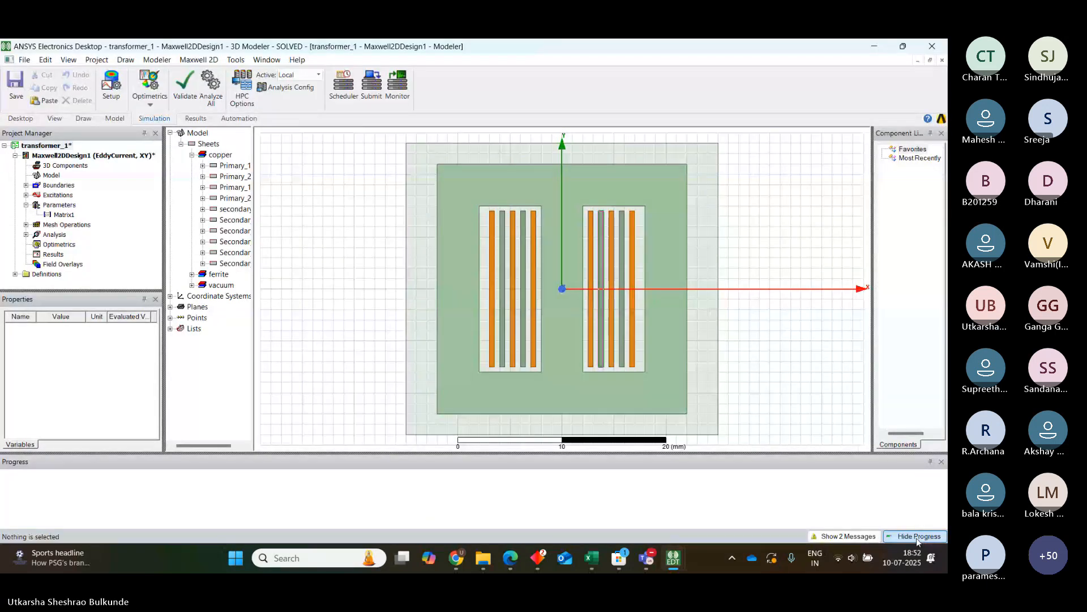
pyautogui.click(869, 538)
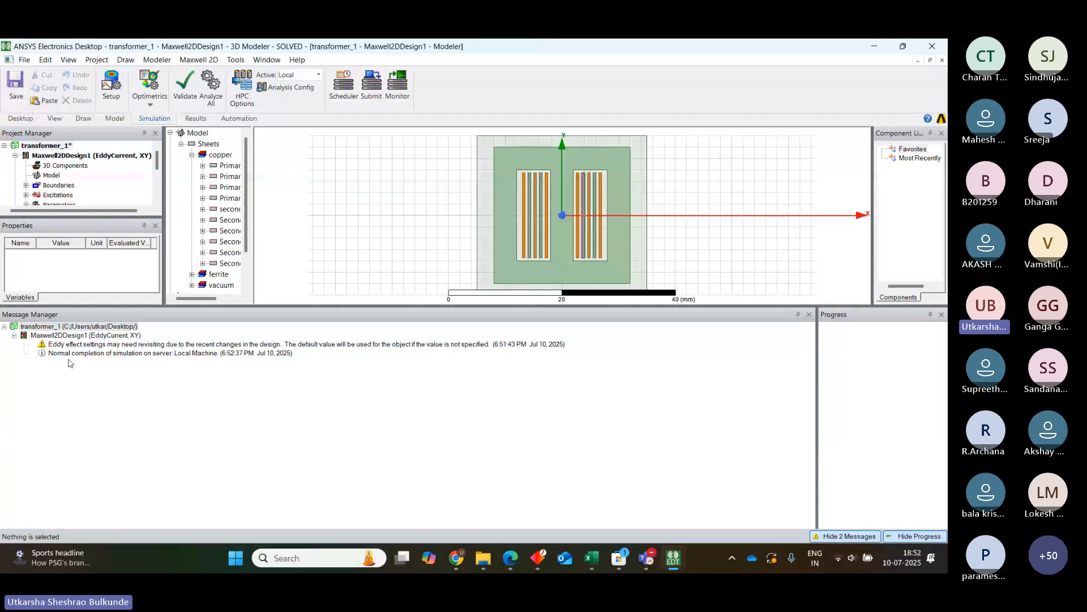
pyautogui.click(53, 354)
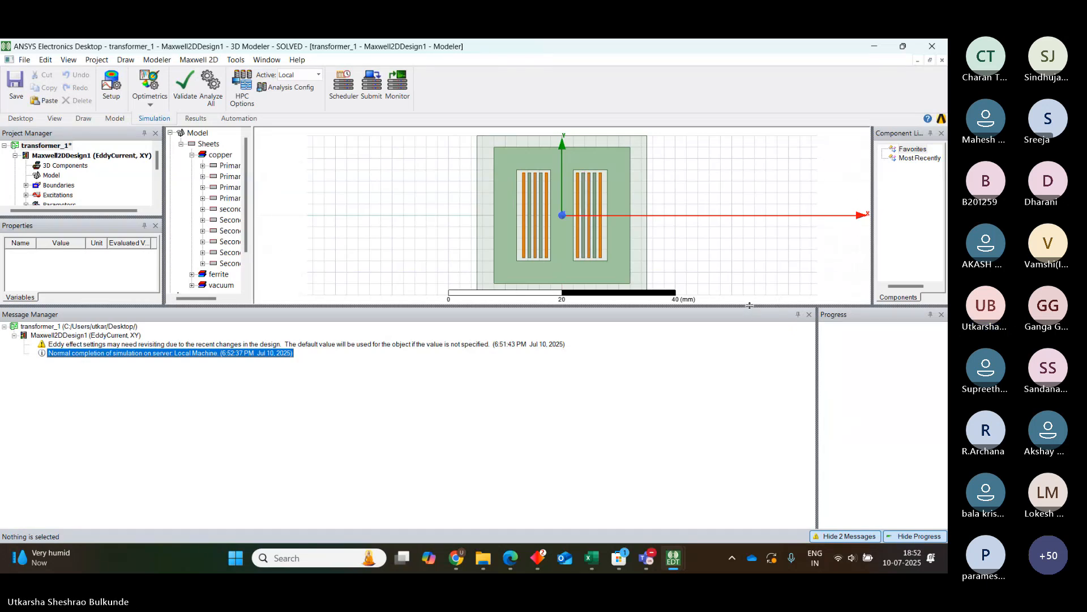
pyautogui.moveTo(749, 306); pyautogui.dragTo(764, 441)
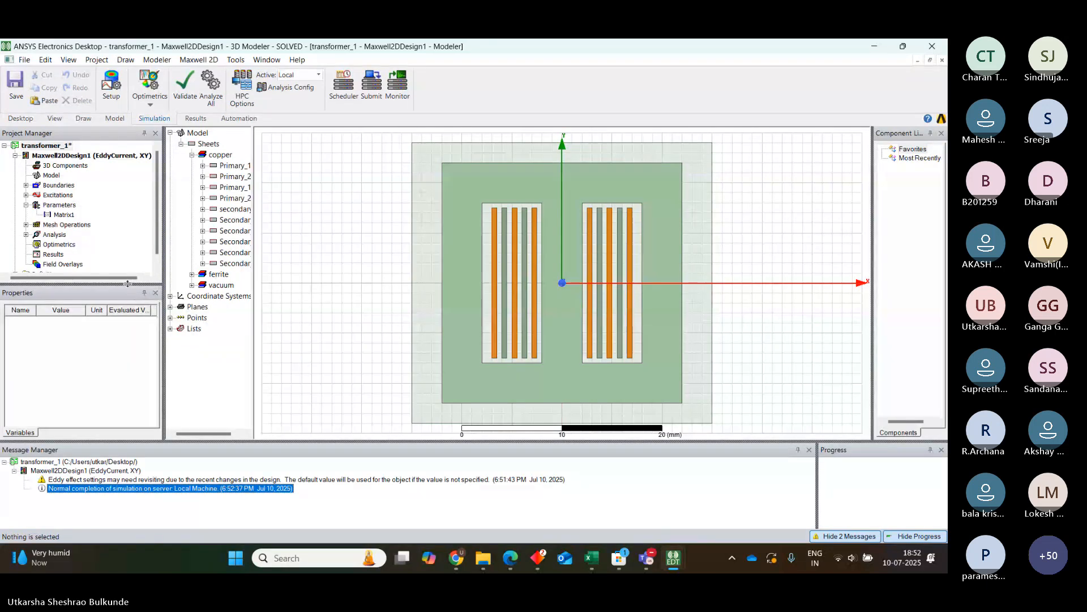
pyautogui.moveTo(127, 283); pyautogui.dragTo(127, 336)
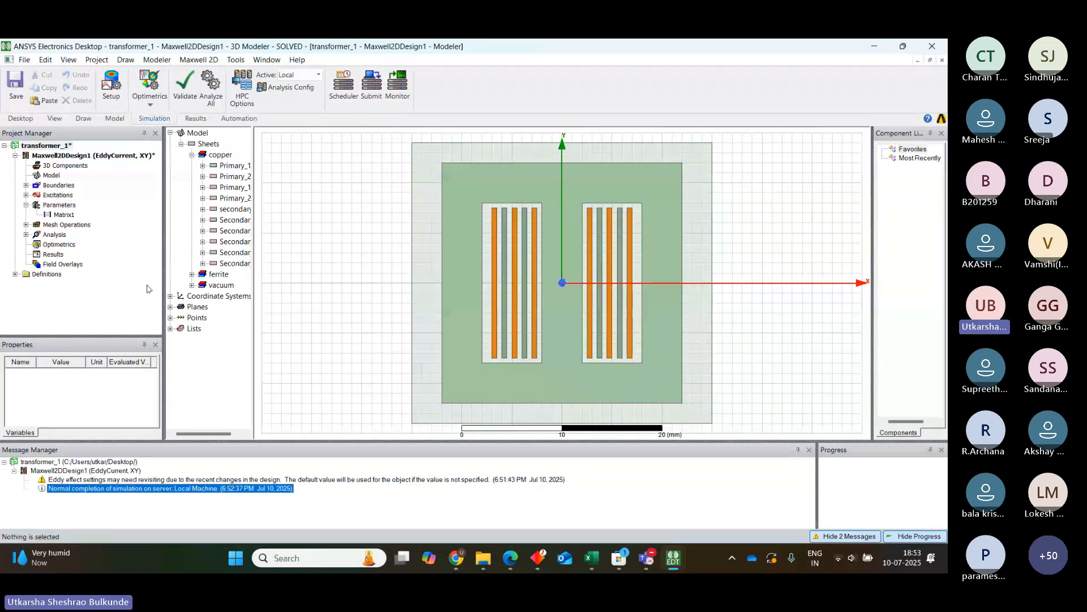
# - Create a Mag_B field plot of the Setup1 LastAdaptive solution on AllObjects
pyautogui.click(351, 249)
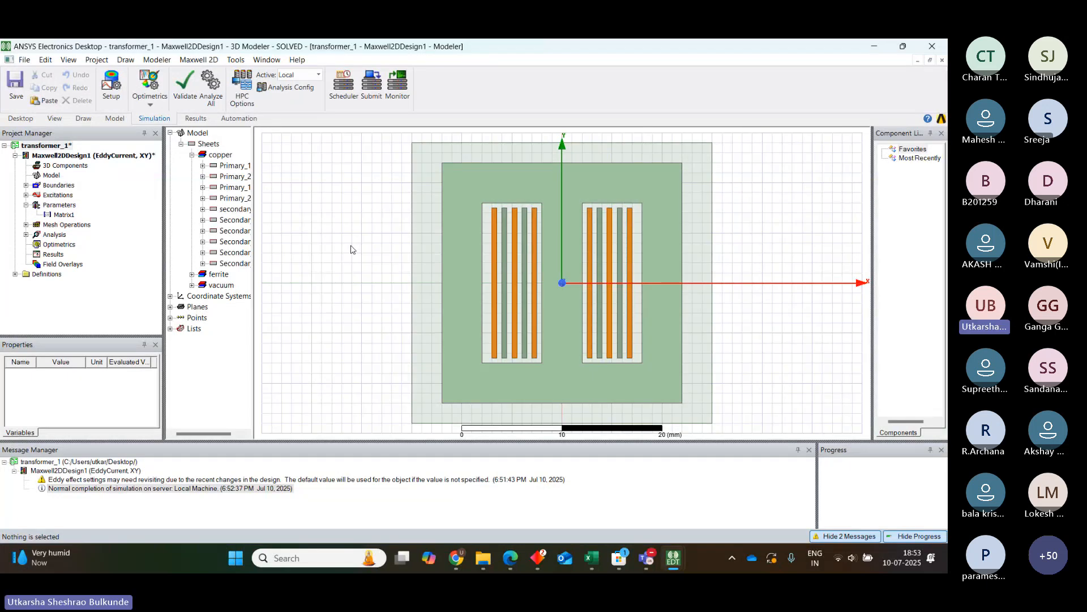
pyautogui.hotkey('ctrl', 'a')
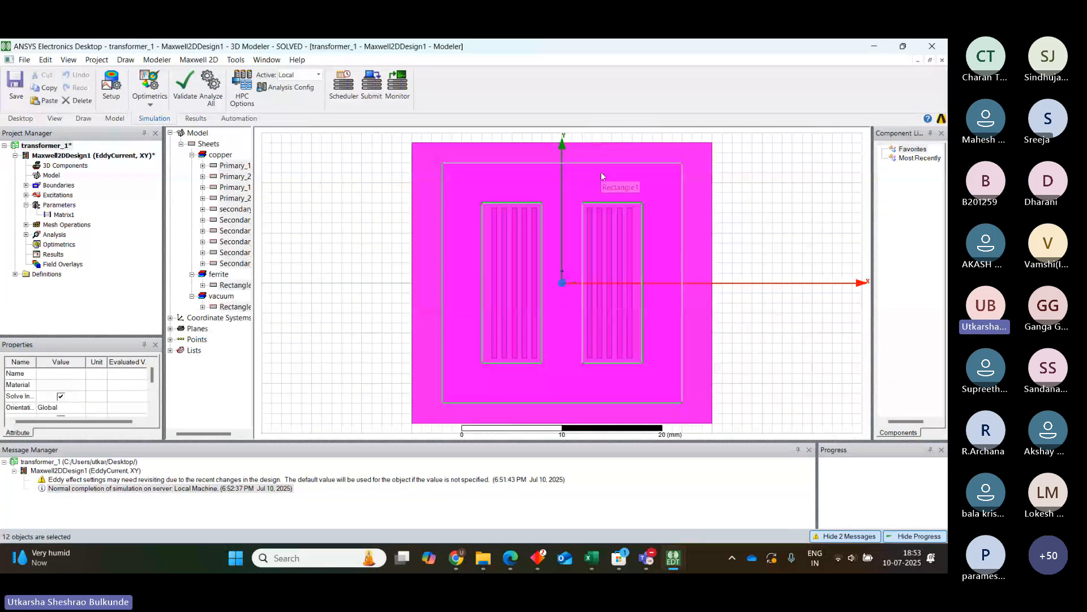
pyautogui.click(671, 251)
pyautogui.rightClick(688, 218)
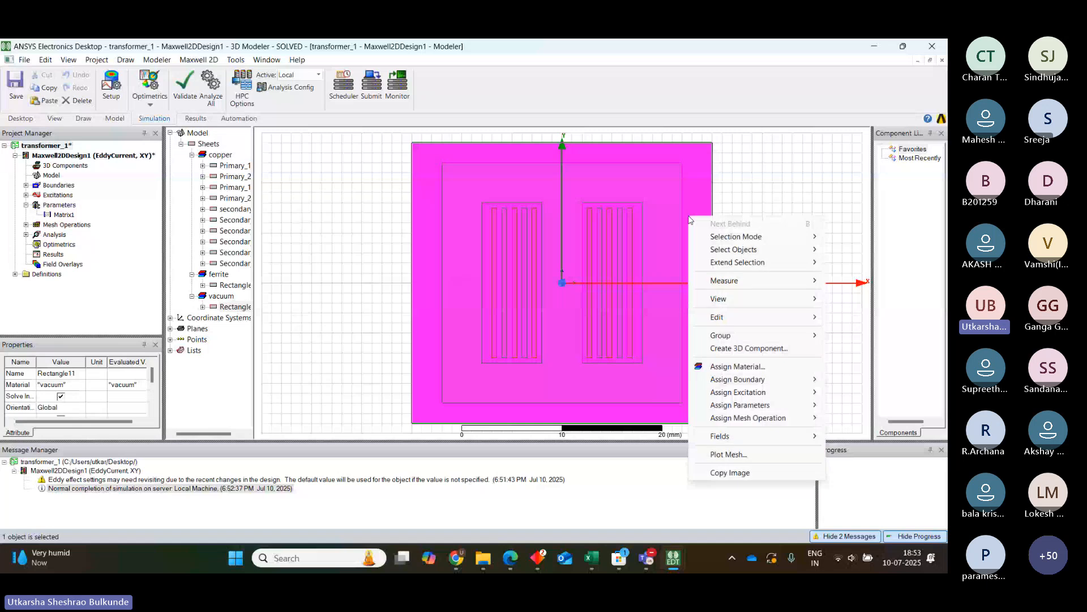
pyautogui.moveTo(770, 399)
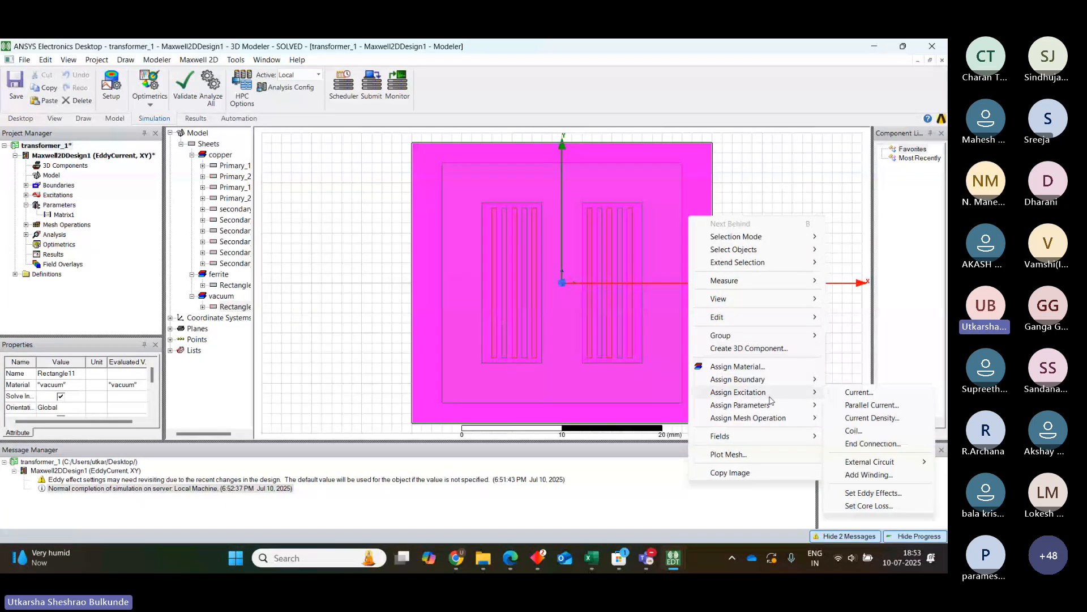
pyautogui.moveTo(745, 441)
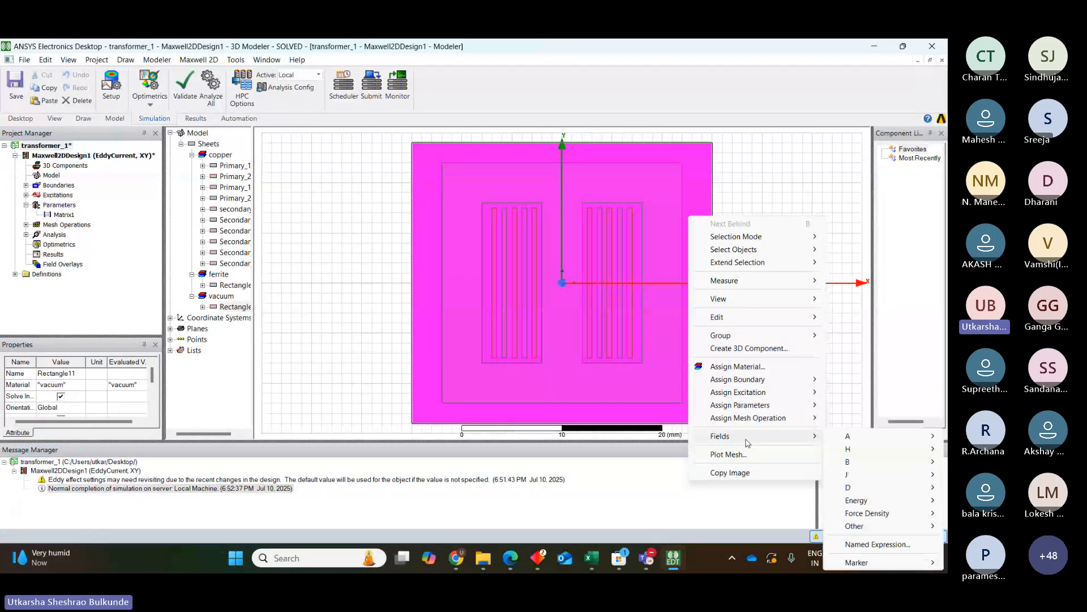
pyautogui.moveTo(839, 463)
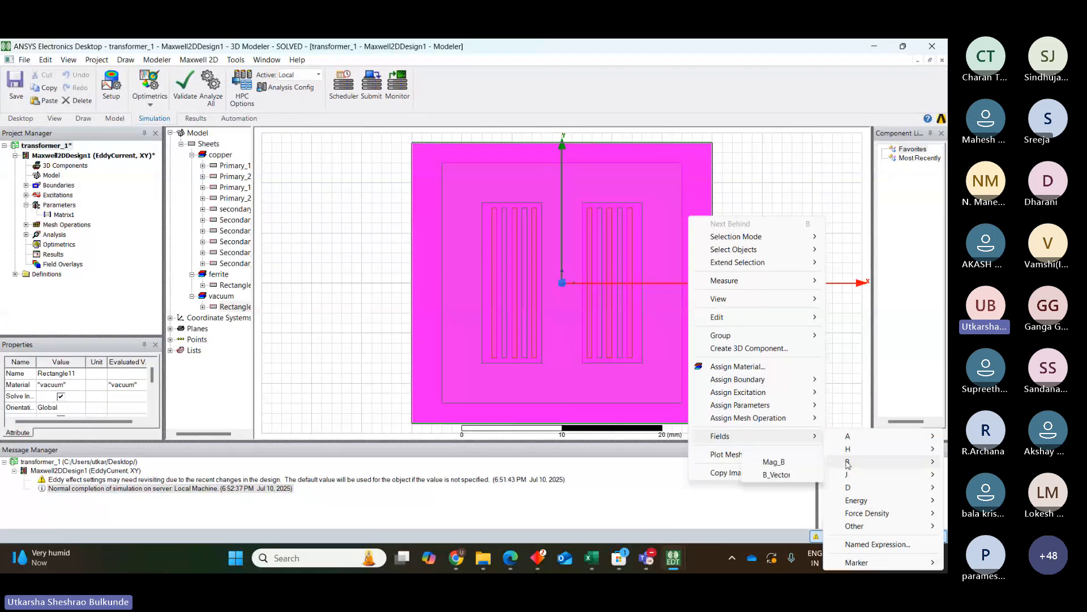
pyautogui.click(796, 464)
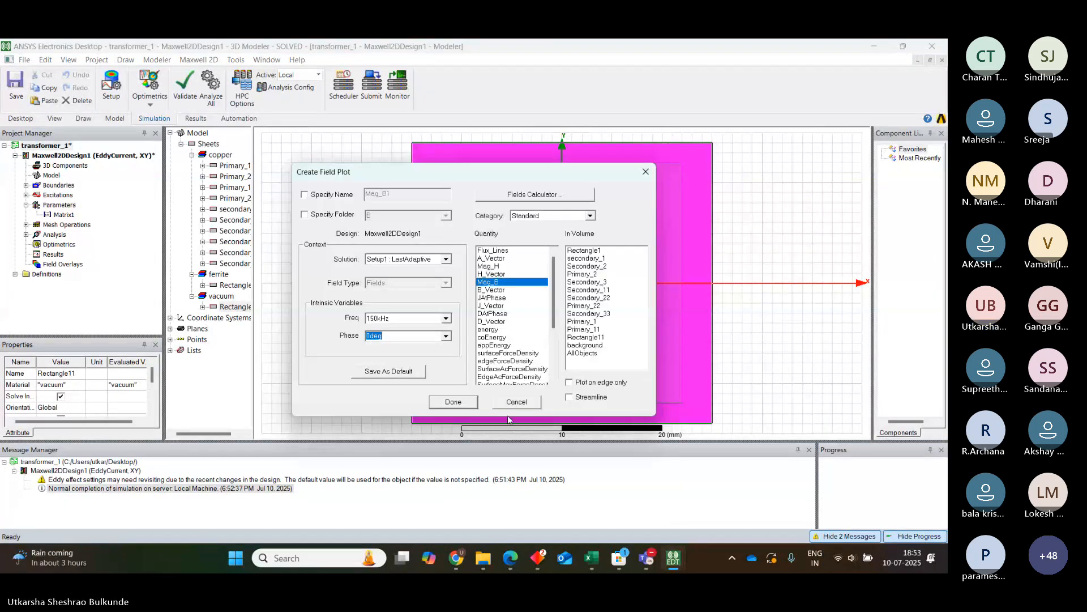
pyautogui.click(578, 355)
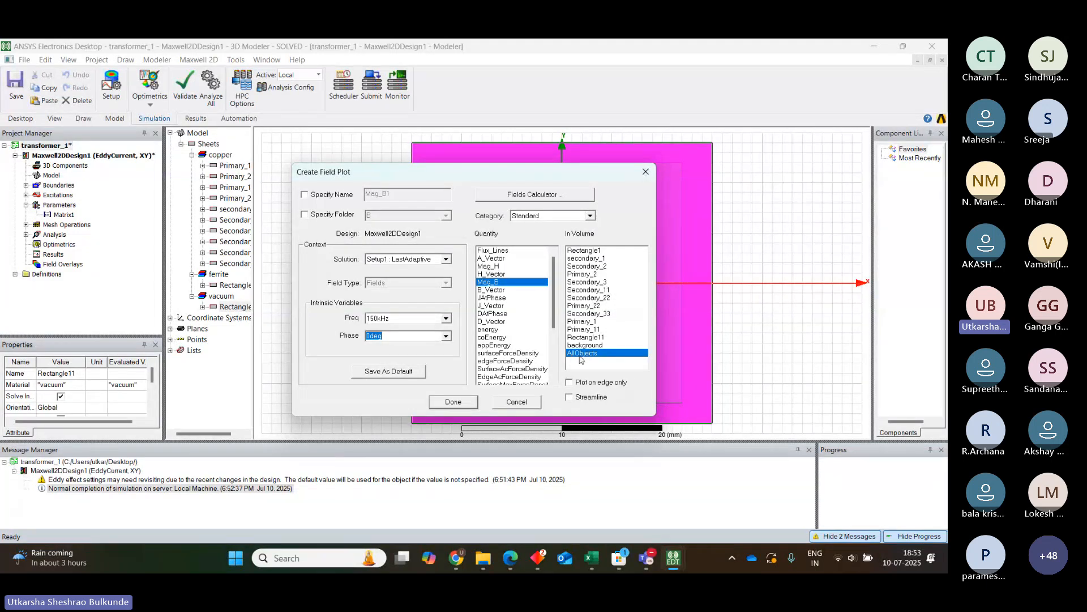
pyautogui.click(463, 401)
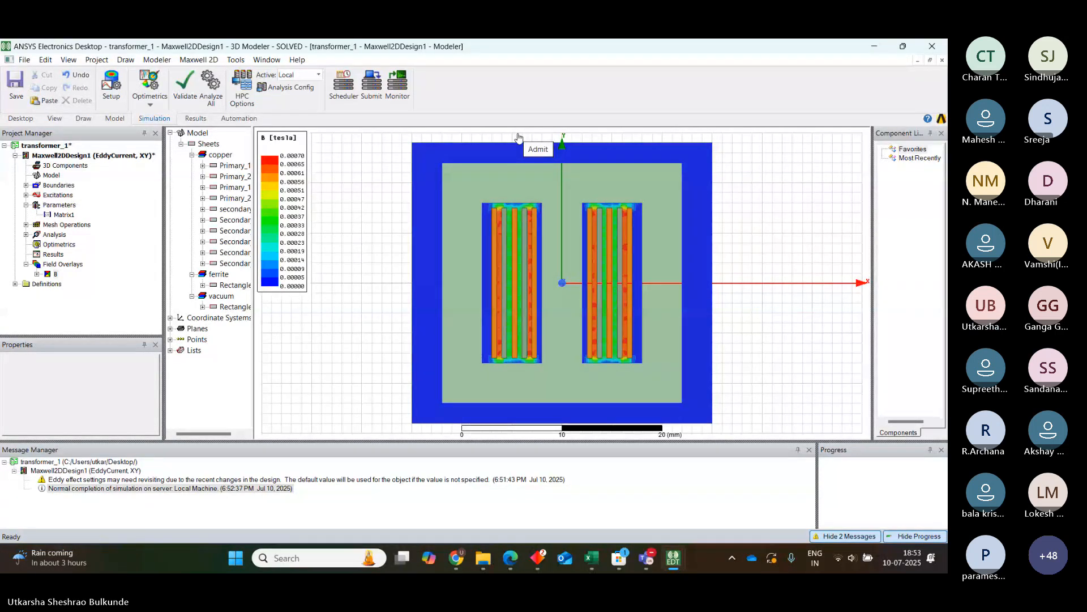
pyautogui.click(731, 225)
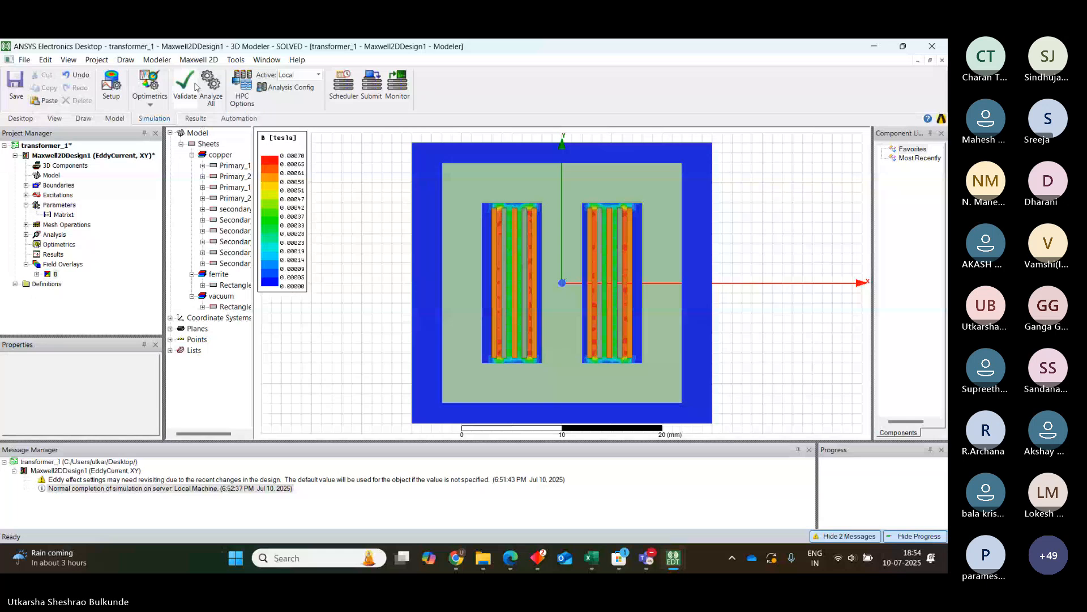
pyautogui.click(113, 119)
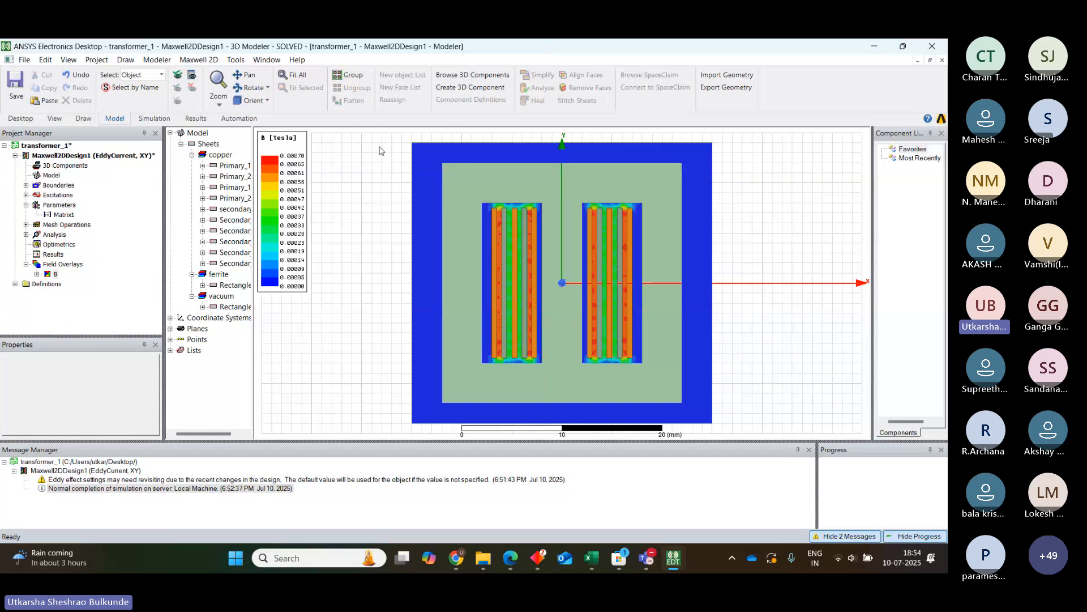
pyautogui.moveTo(404, 137); pyautogui.dragTo(750, 444)
pyautogui.click(755, 287)
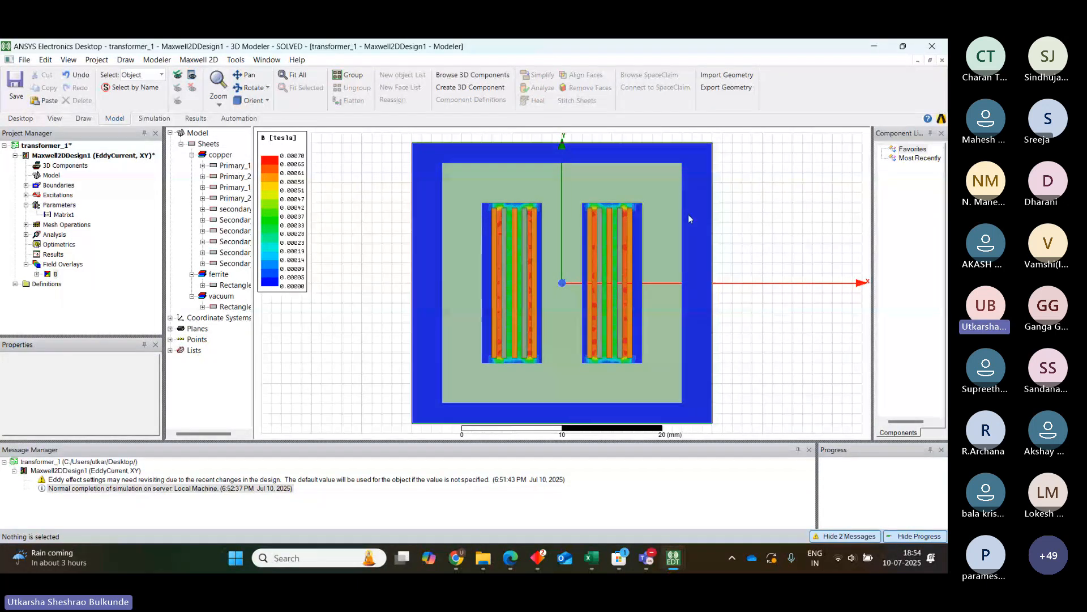
pyautogui.click(497, 127)
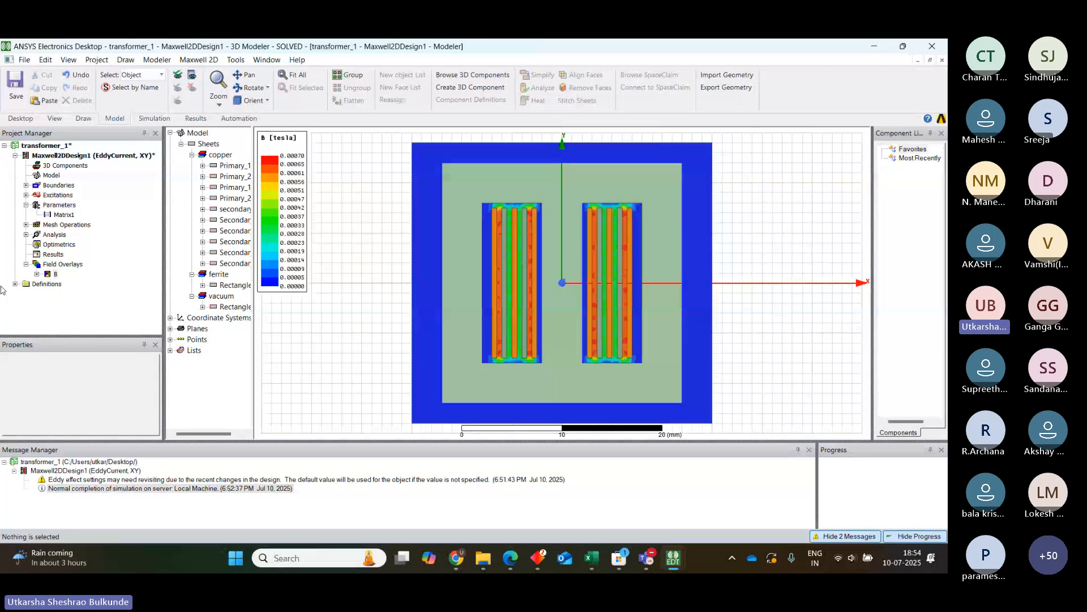
# - Hide the Mag_B1 field overlay so that the plain transformer geometry is displayed
pyautogui.click(37, 274)
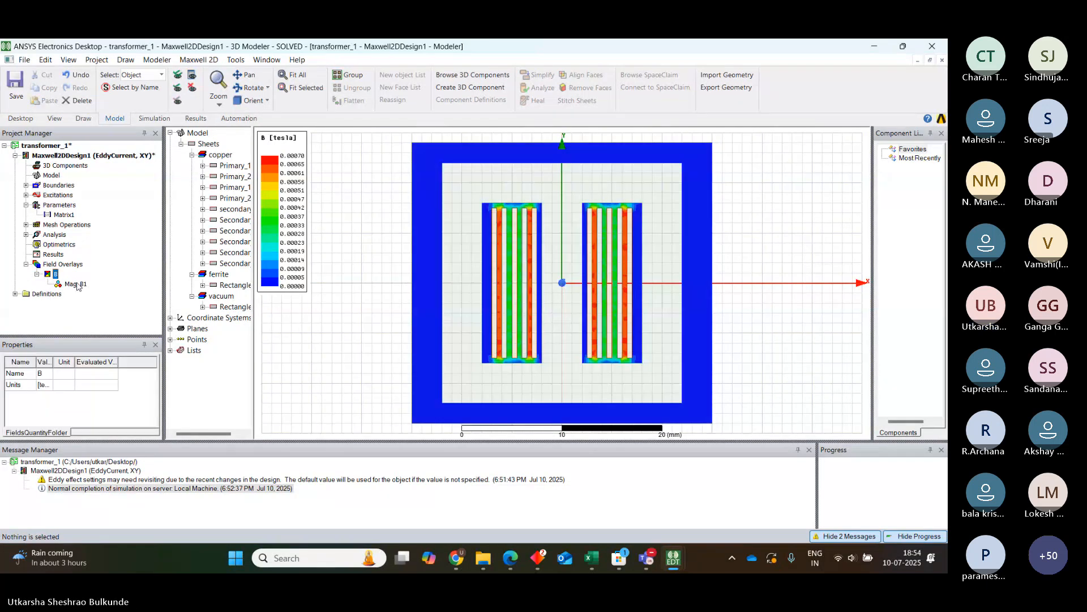
pyautogui.rightClick(77, 285)
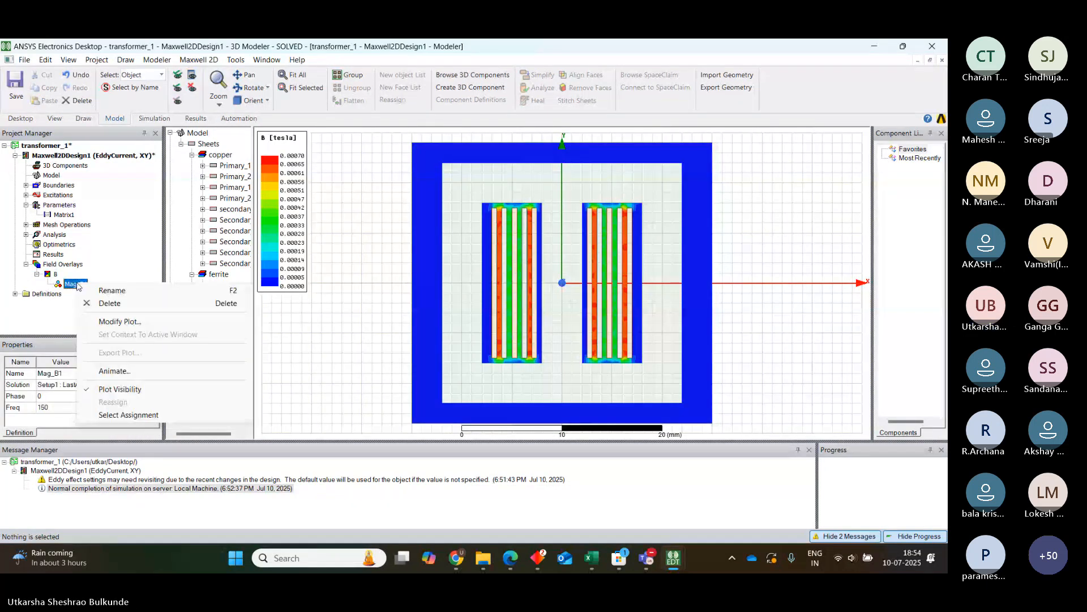
pyautogui.click(129, 391)
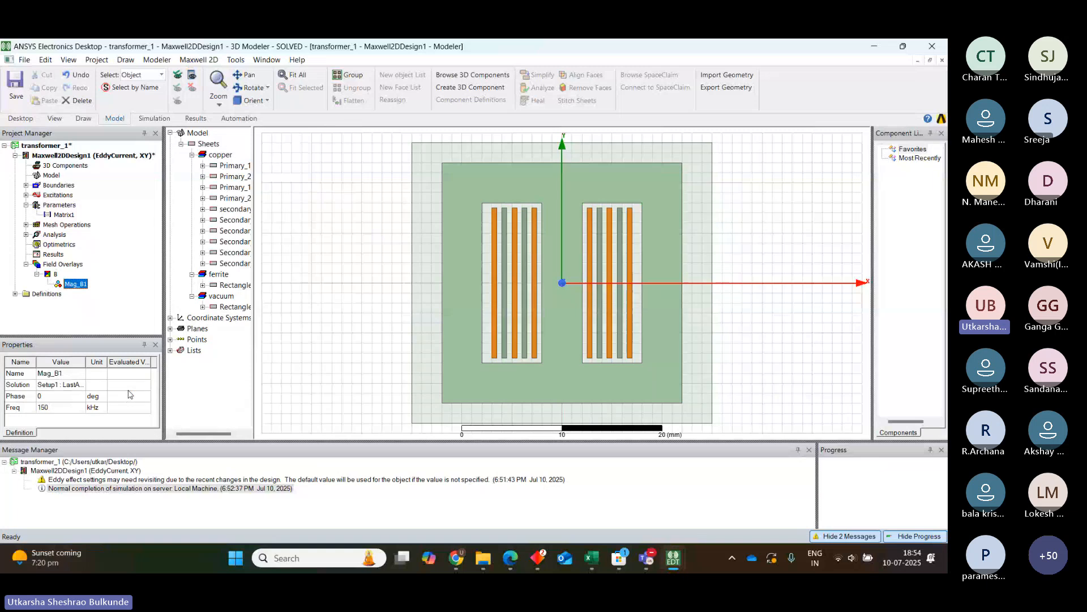
# - Create a Mag_B field plot of the Setup1 LastAdaptive solution on all ten primary and secondary copper windings, with AllObjects as the volume
pyautogui.click(237, 169)
pyautogui.keyDown('ctrl'); pyautogui.click(236, 179); pyautogui.keyUp('ctrl')
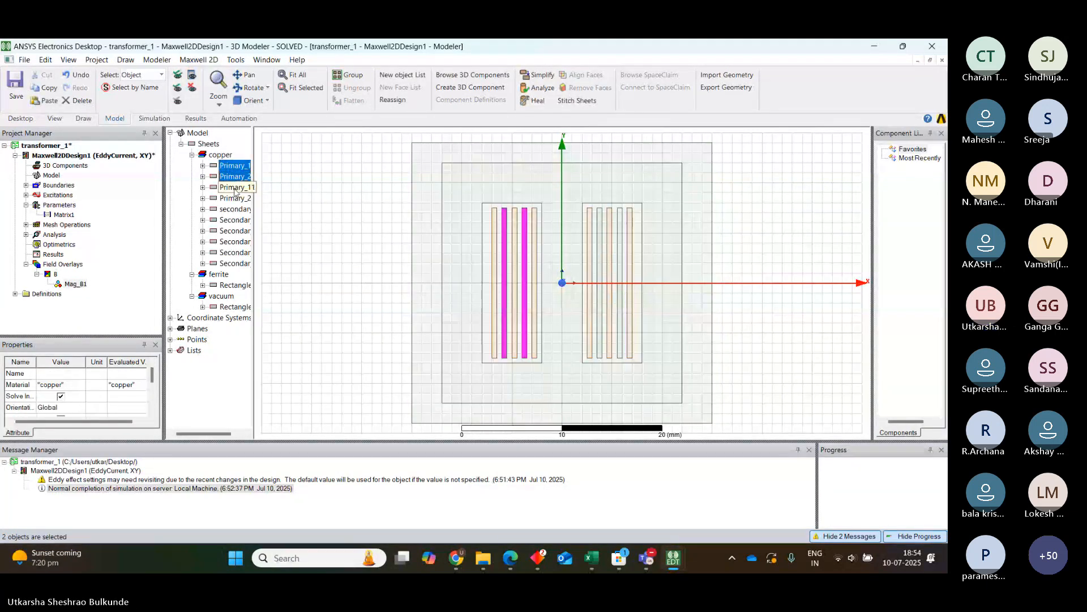
pyautogui.keyDown('shift'); pyautogui.click(236, 198); pyautogui.keyUp('shift')
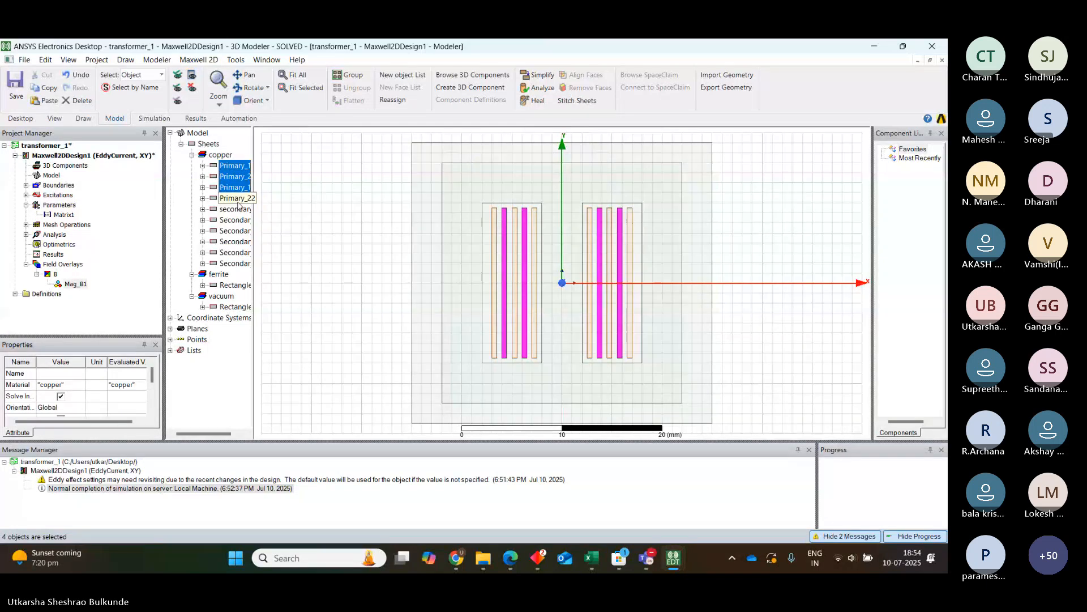
pyautogui.keyDown('ctrl'); pyautogui.click(235, 209); pyautogui.keyUp('ctrl')
pyautogui.keyDown('ctrl'); pyautogui.click(241, 220); pyautogui.keyUp('ctrl')
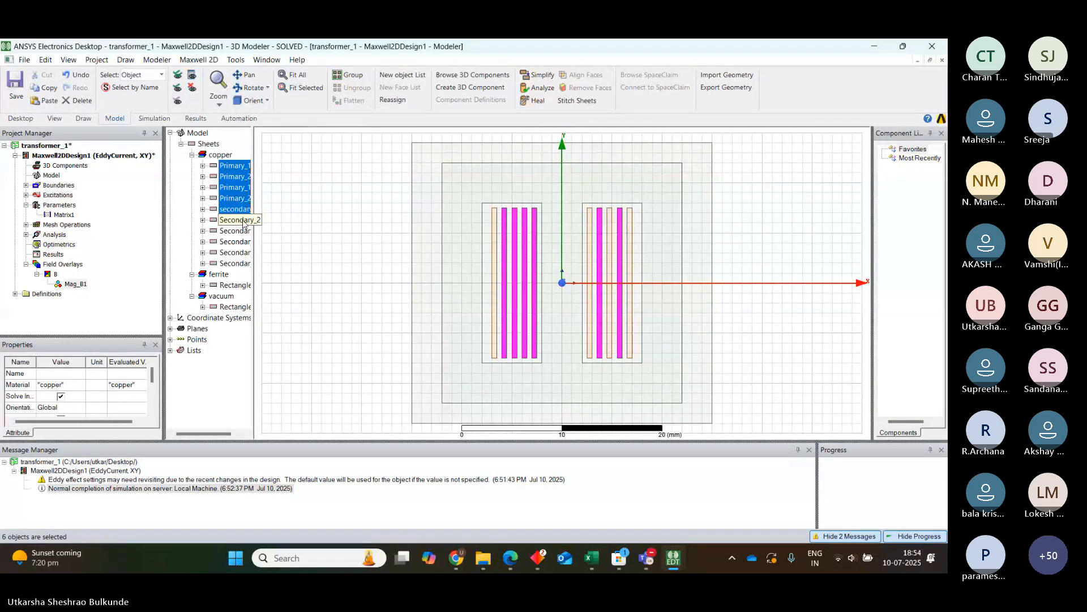
pyautogui.keyDown('ctrl'); pyautogui.click(243, 232); pyautogui.keyUp('ctrl')
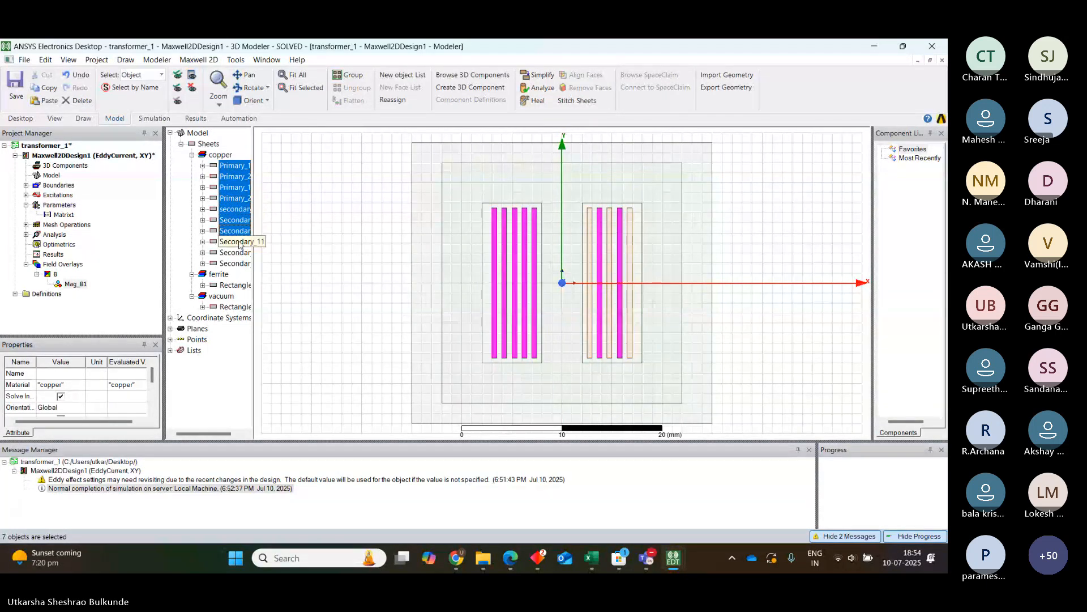
pyautogui.keyDown('ctrl'); pyautogui.click(239, 242); pyautogui.keyUp('ctrl')
pyautogui.keyDown('ctrl'); pyautogui.click(235, 253); pyautogui.keyUp('ctrl')
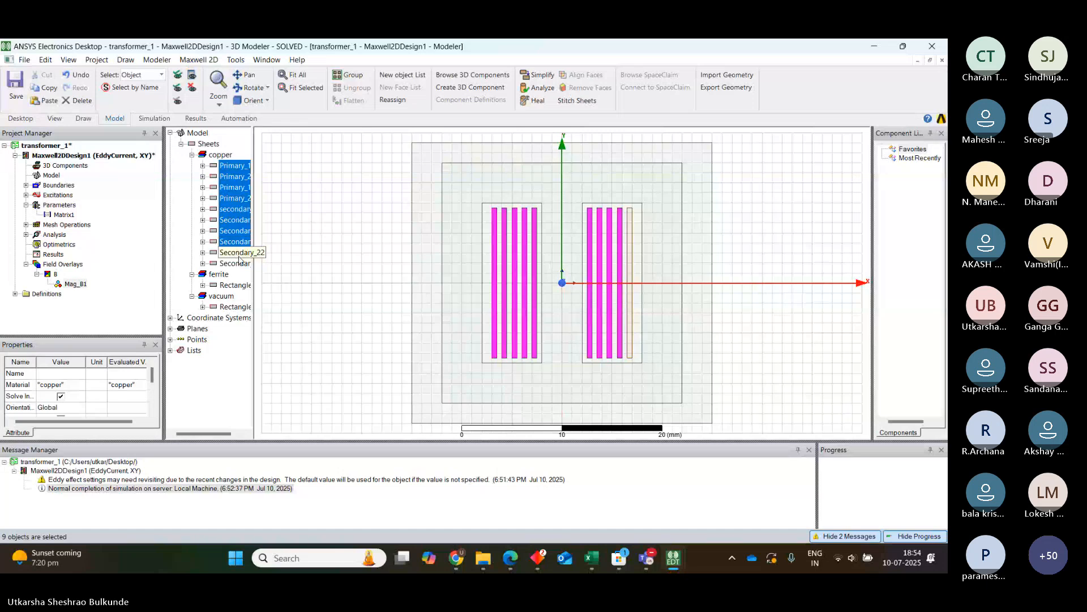
pyautogui.keyDown('ctrl'); pyautogui.click(232, 265); pyautogui.keyUp('ctrl')
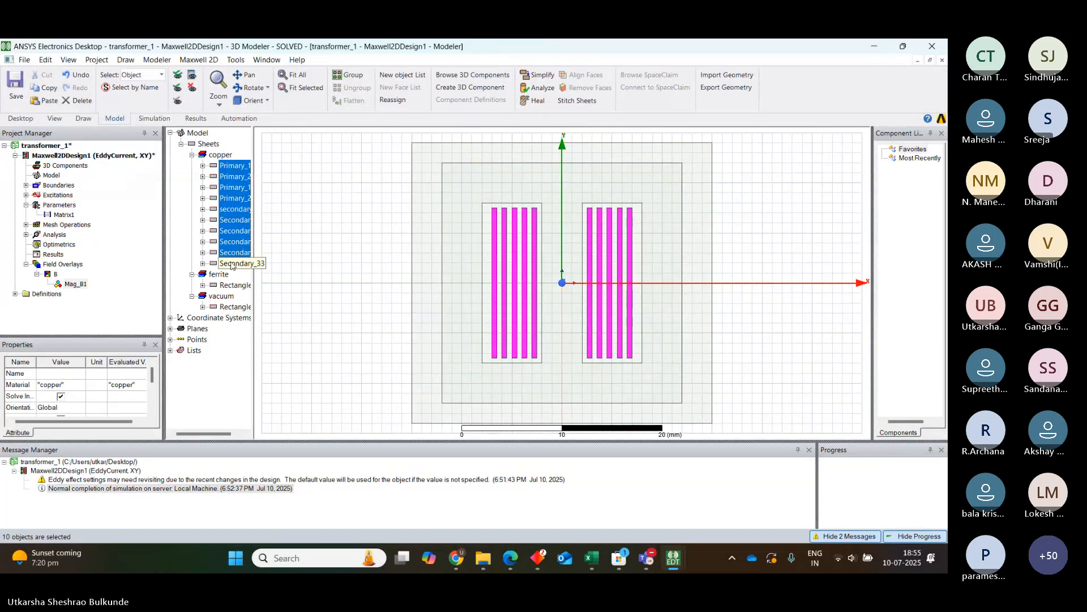
pyautogui.rightClick(231, 265)
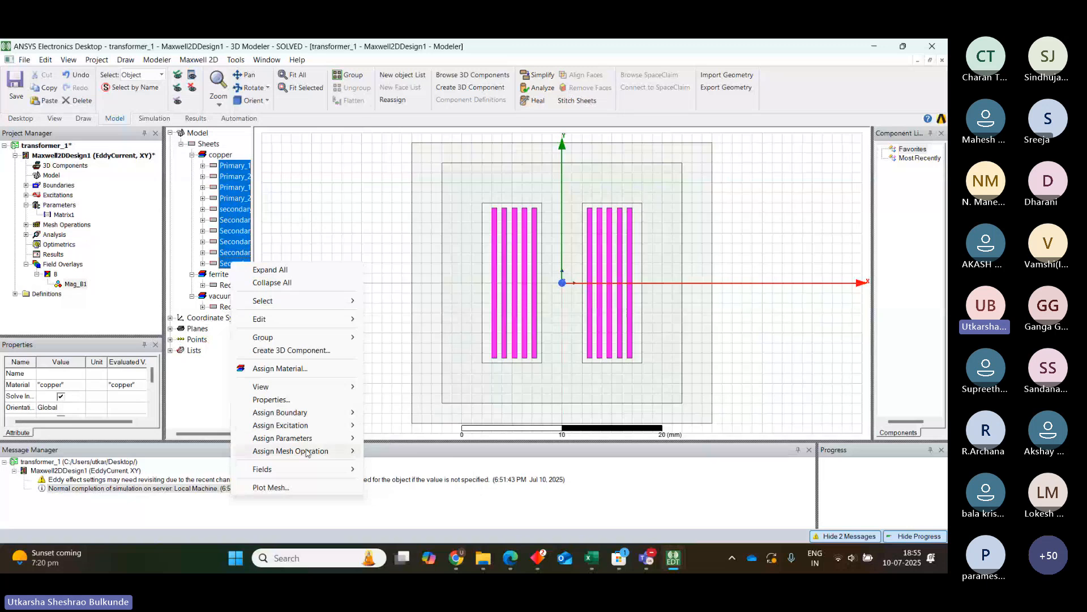
pyautogui.moveTo(301, 469)
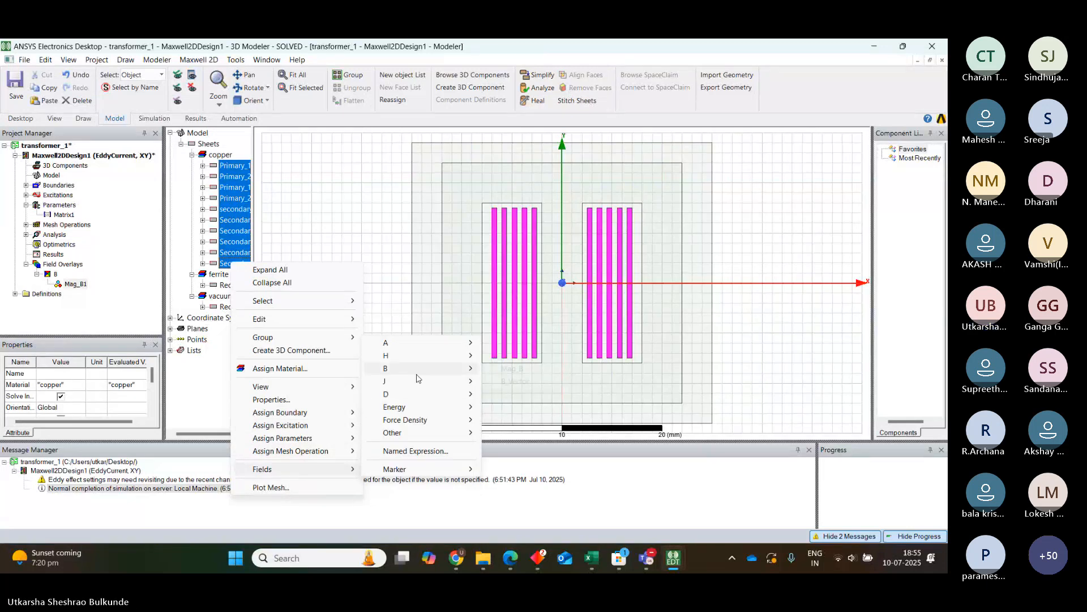
pyautogui.moveTo(418, 376)
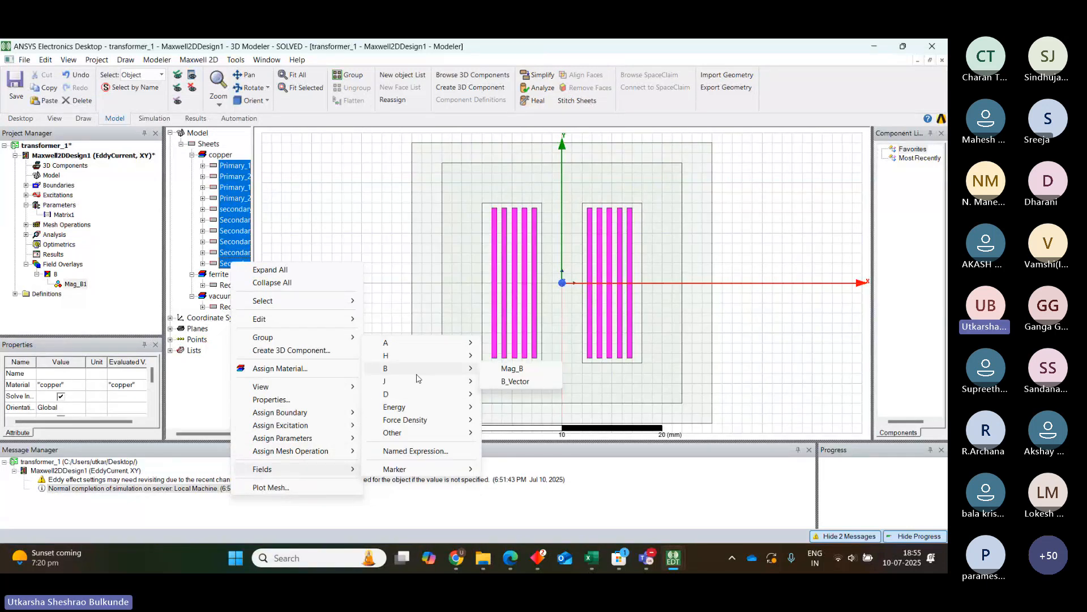
pyautogui.click(504, 369)
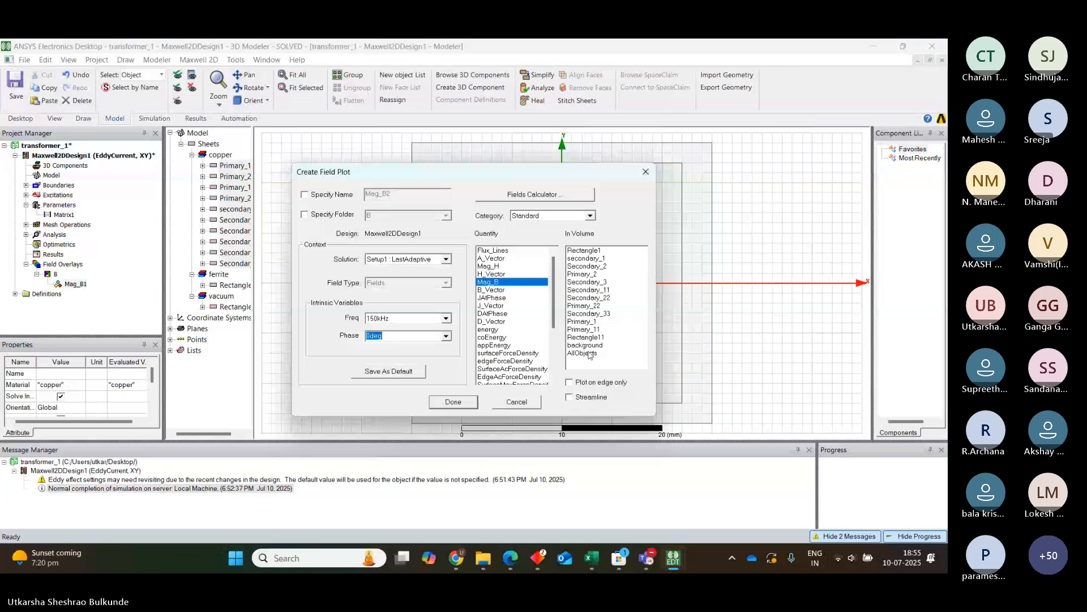
pyautogui.click(587, 354)
pyautogui.click(453, 402)
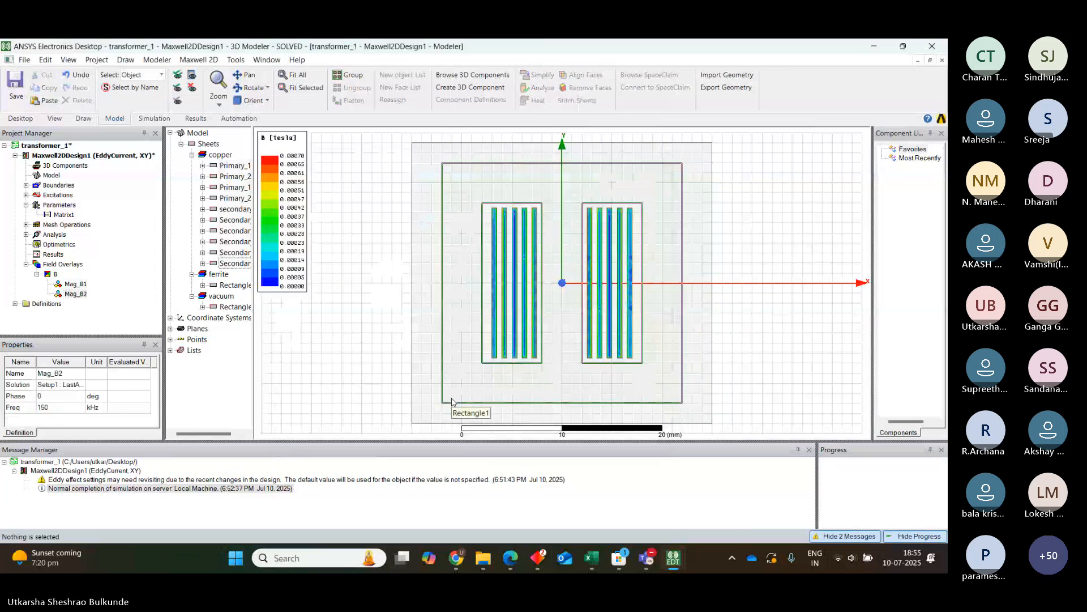
pyautogui.click(438, 201)
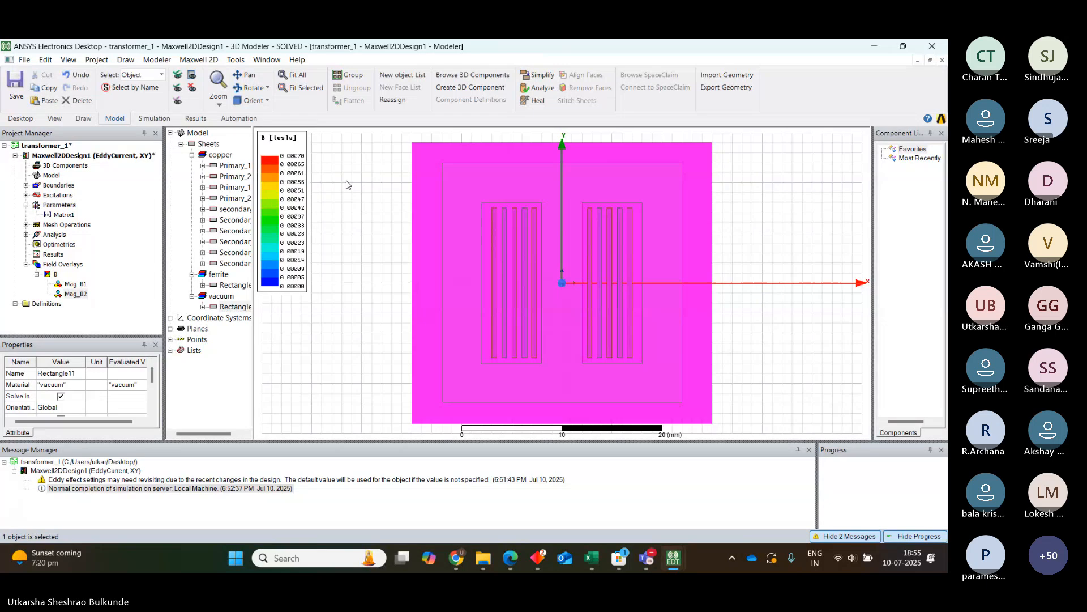
pyautogui.click(348, 185)
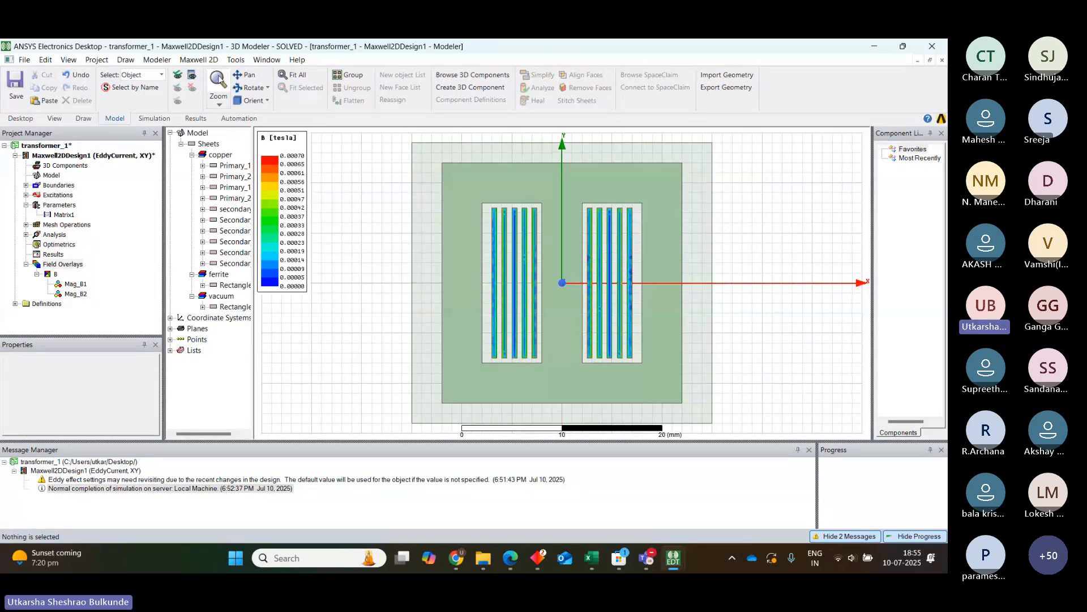
# - Enlarge the model view area and examine the magnetic field distribution within the individual copper windings
pyautogui.moveTo(702, 440); pyautogui.dragTo(750, 532)
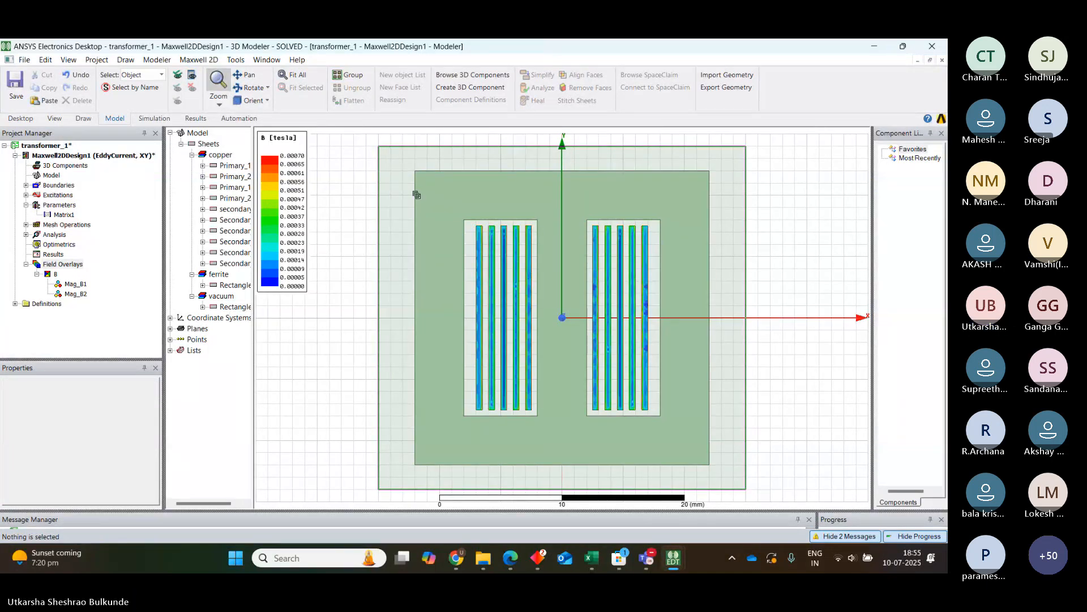
pyautogui.moveTo(417, 195); pyautogui.dragTo(264, 139)
pyautogui.moveTo(350, 263); pyautogui.dragTo(386, 250)
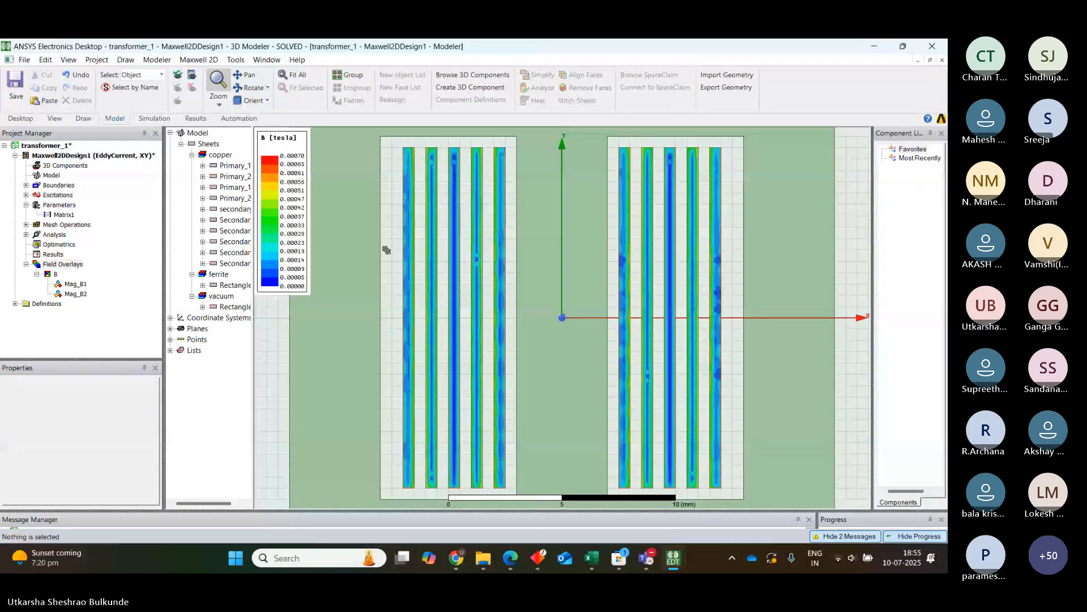
pyautogui.moveTo(386, 251)
pyautogui.mouseDown()
pyautogui.moveTo(354, 231)
pyautogui.moveTo(384, 251)
pyautogui.mouseUp()
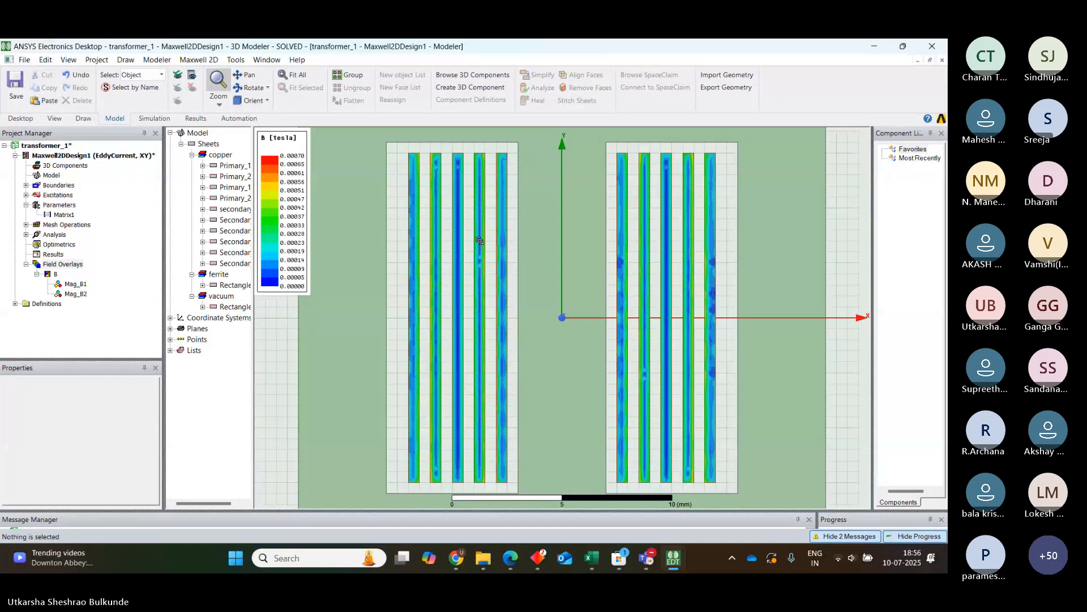
pyautogui.click(521, 124)
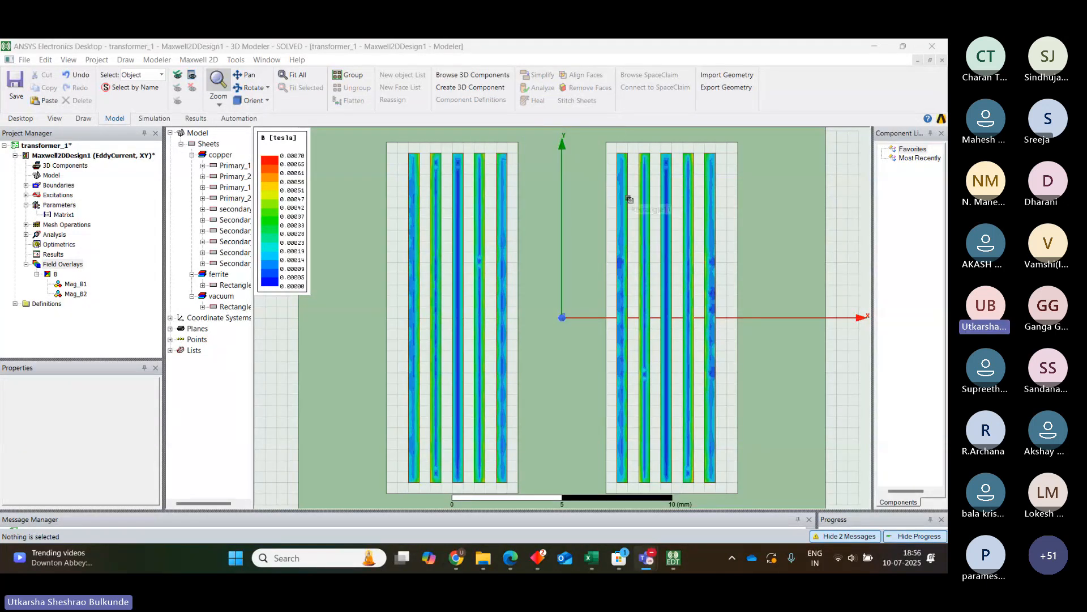
pyautogui.click(518, 135)
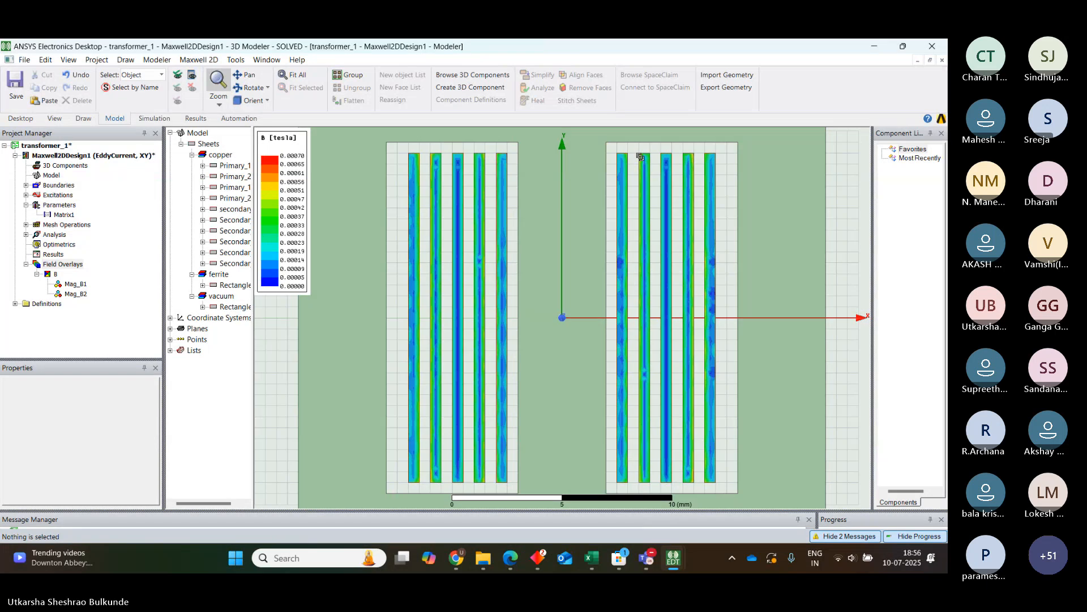
pyautogui.click(522, 136)
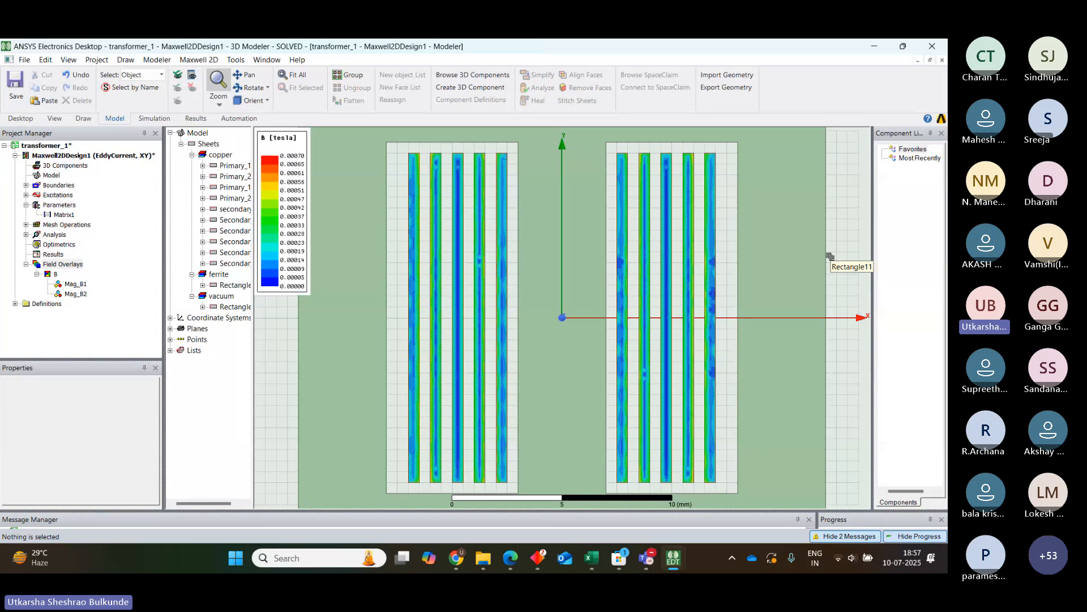
pyautogui.scroll(-4, 837, 239)
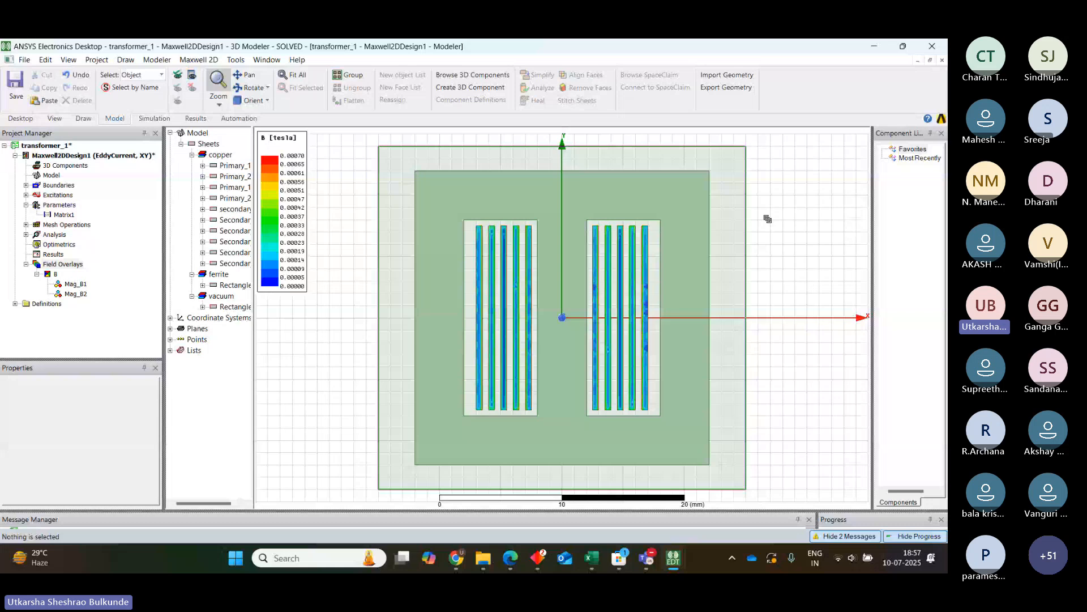
# - Hide the Mag_B2 field plot on the windings
pyautogui.rightClick(55, 276)
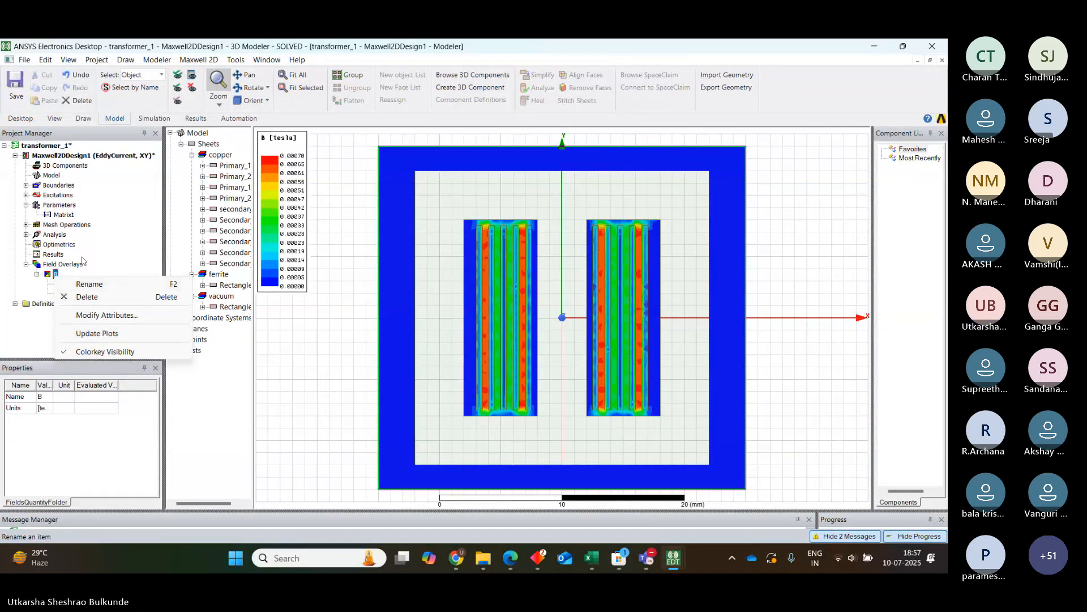
pyautogui.rightClick(73, 294)
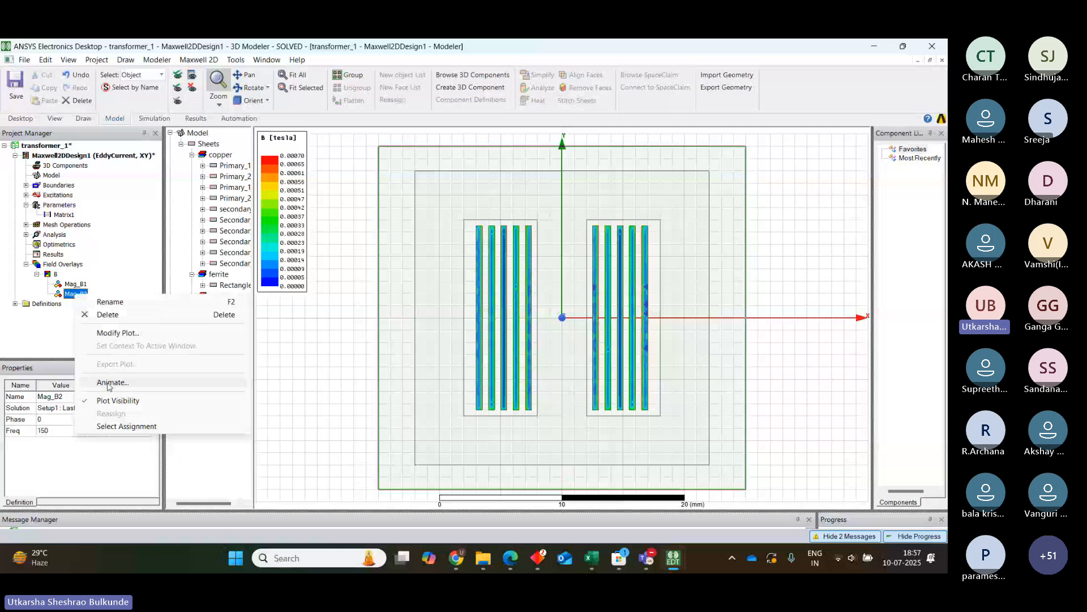
pyautogui.click(116, 401)
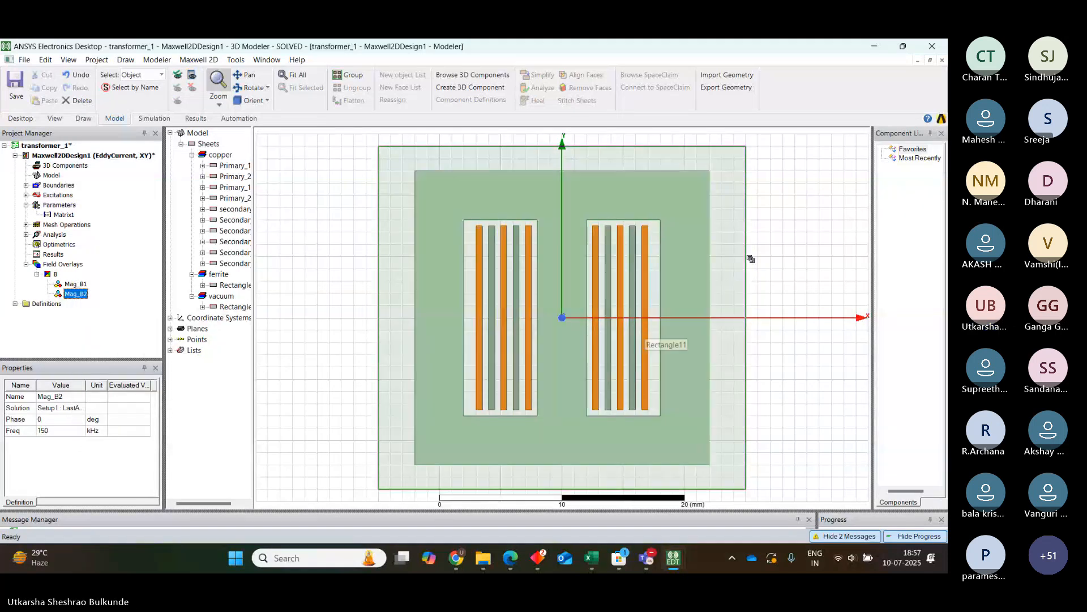
# - Create a Flux_Lines field plot of the Setup1 LastAdaptive solution for the whole transformer on AllObjects
pyautogui.hotkey('ctrl', 'a')
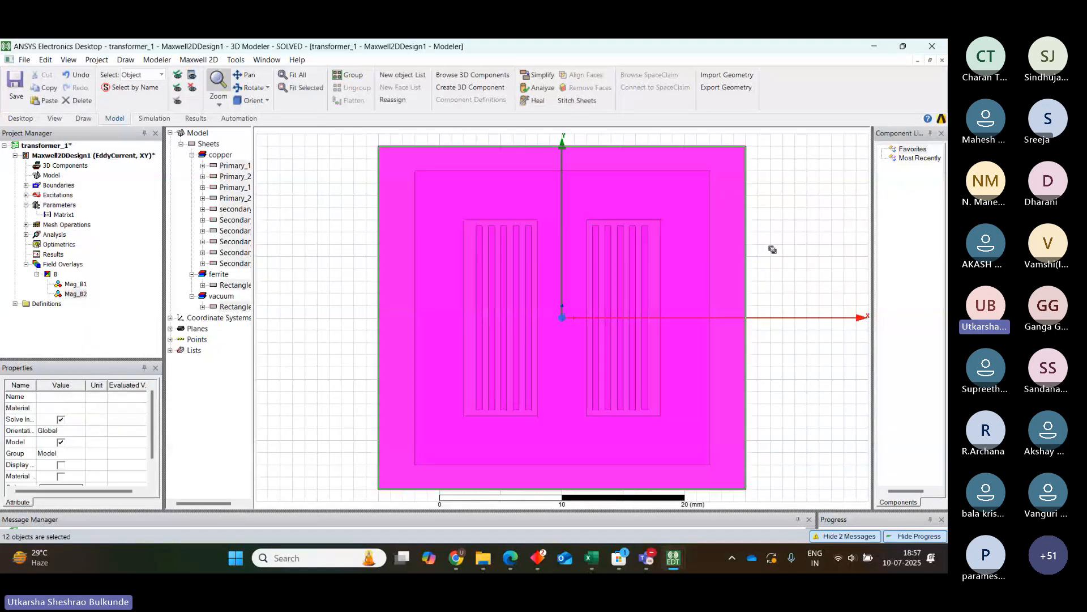
pyautogui.rightClick(653, 261)
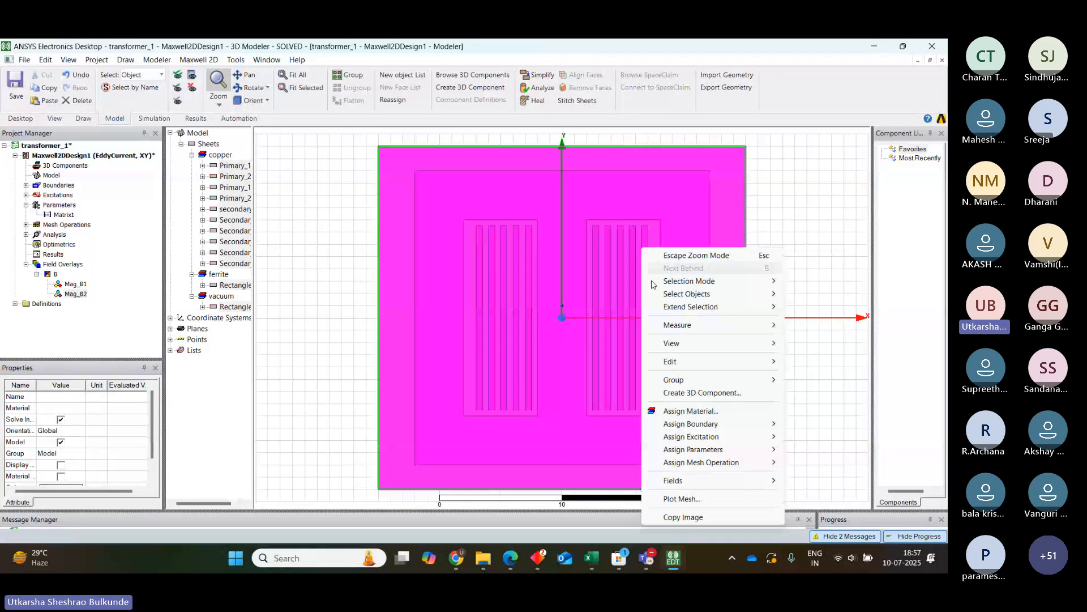
pyautogui.moveTo(695, 484)
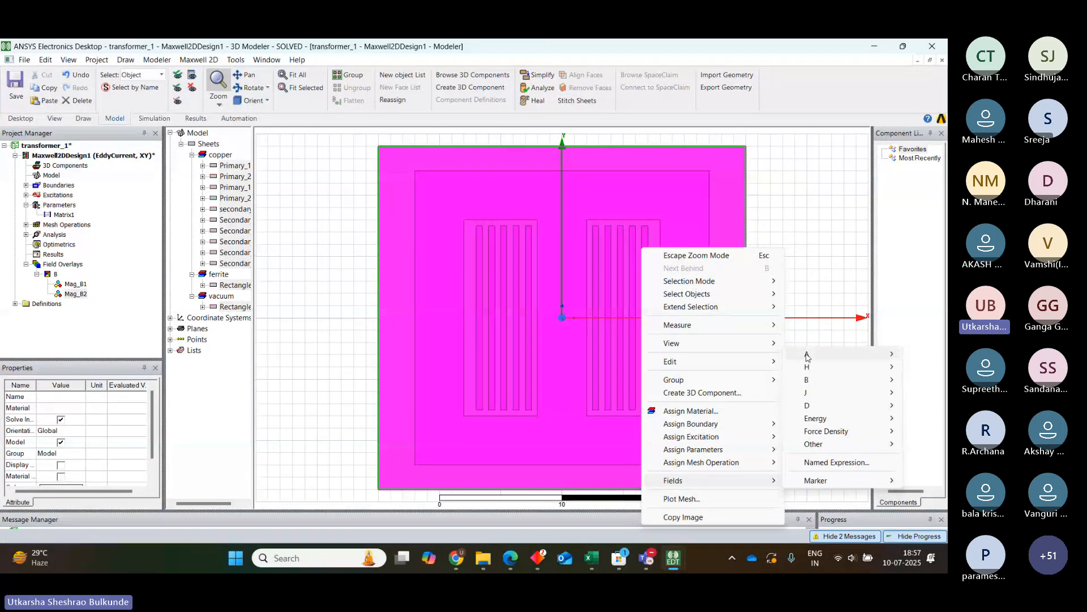
pyautogui.click(756, 357)
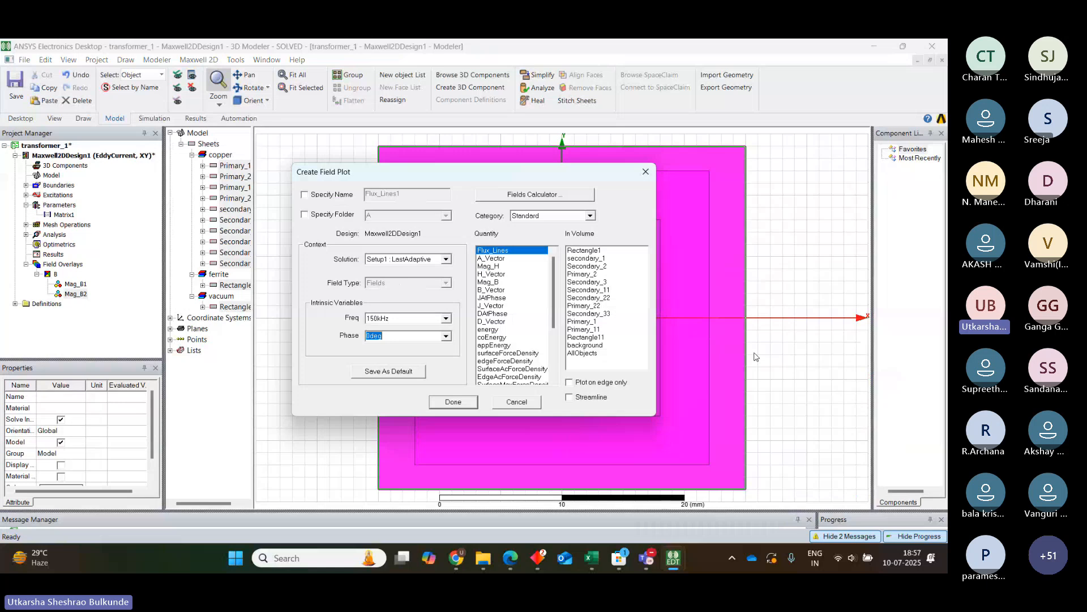
pyautogui.click(585, 353)
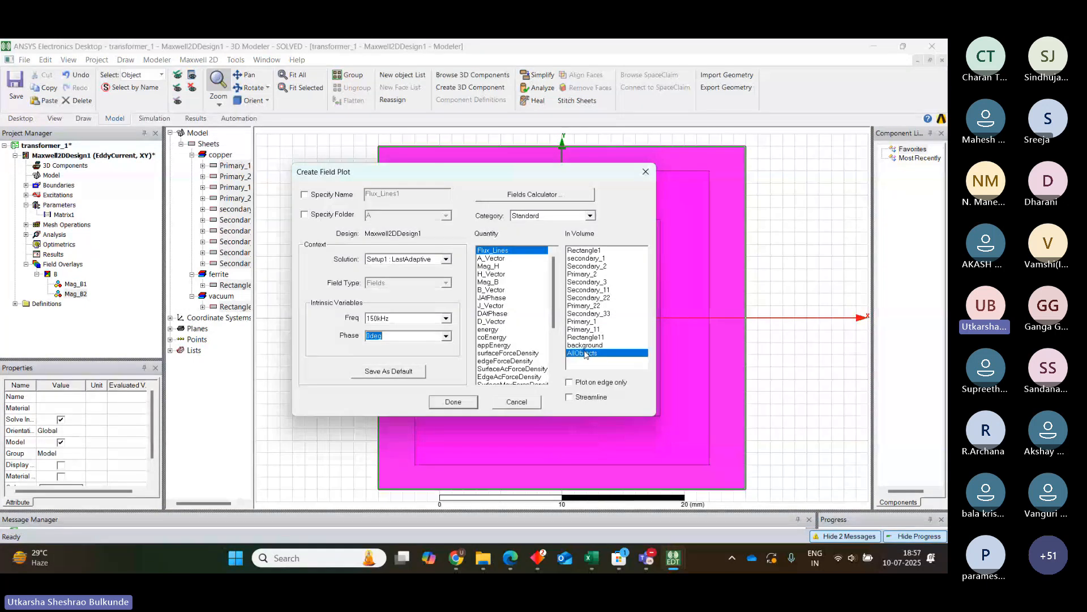
pyautogui.click(454, 402)
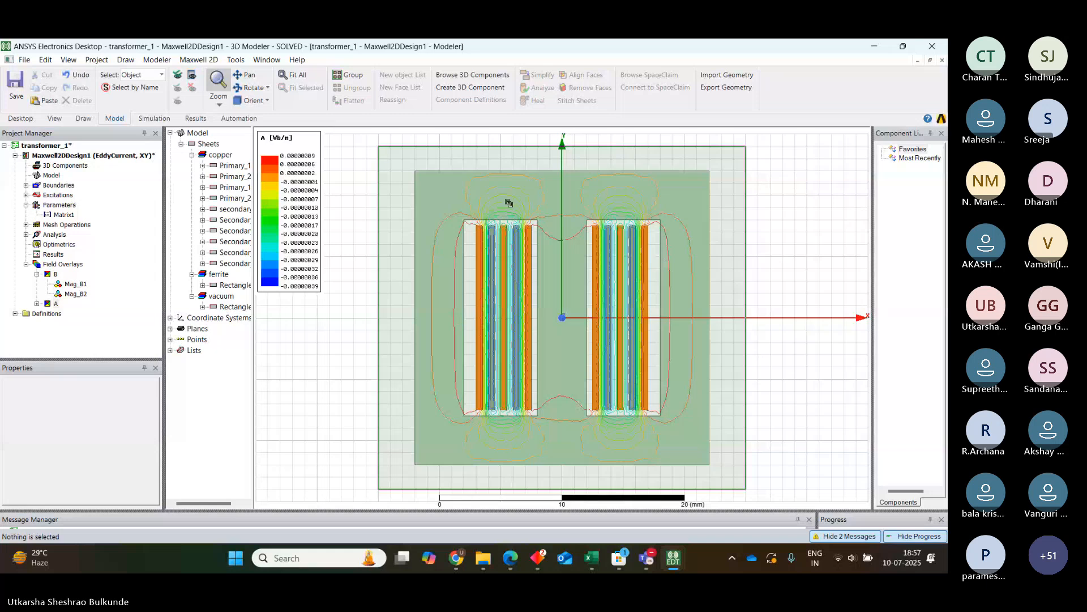
# - Examine the flux line pattern up close between the copper windings and around the ferrite core
pyautogui.moveTo(508, 202); pyautogui.dragTo(631, 183)
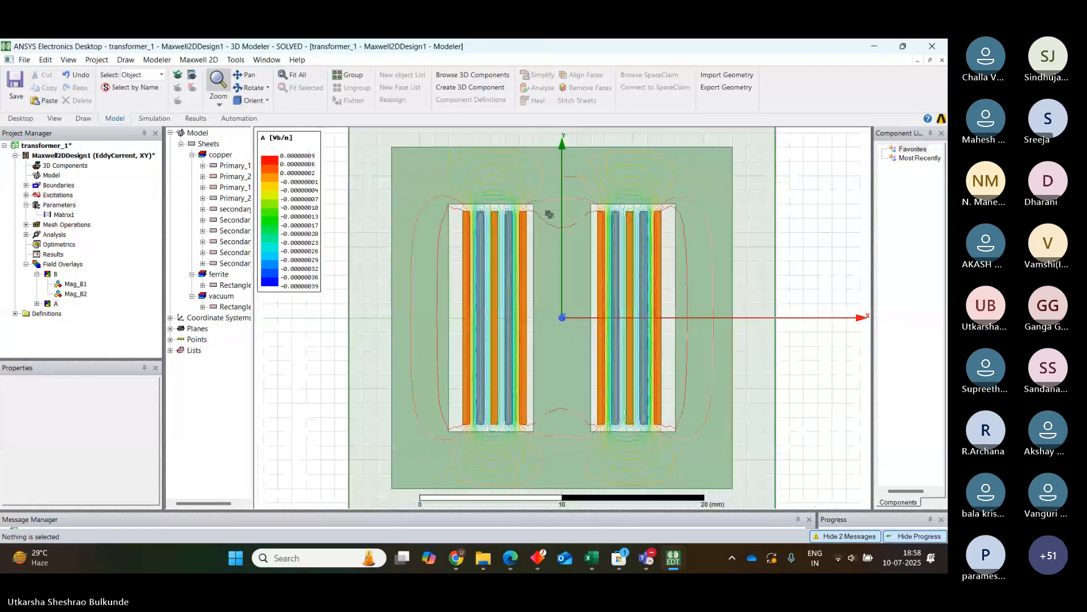
pyautogui.scroll(5, 460, 269)
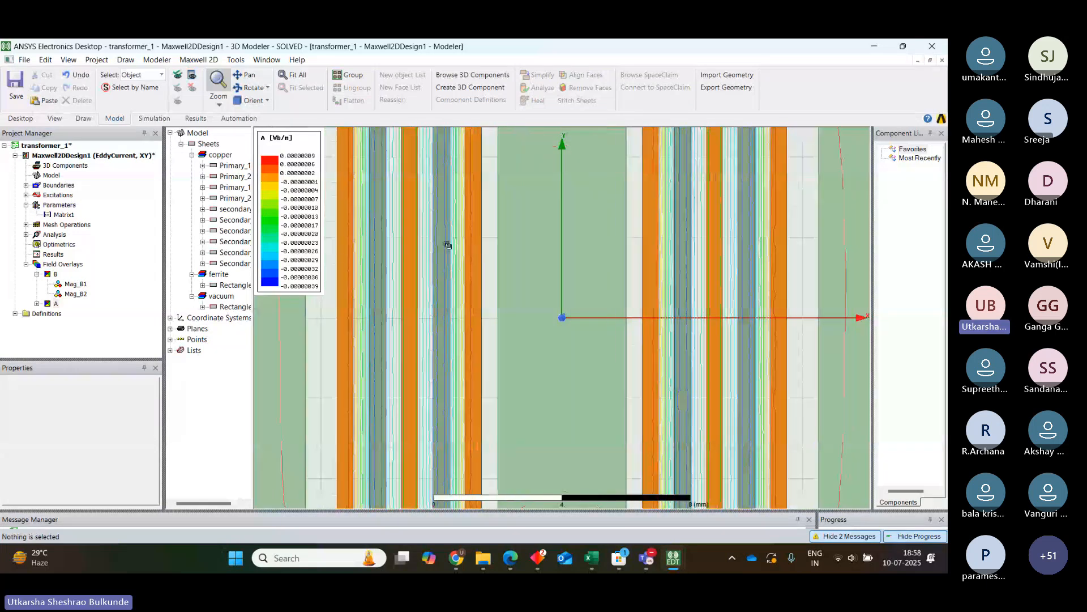
pyautogui.scroll(-2, 502, 285)
pyautogui.scroll(-3, 502, 284)
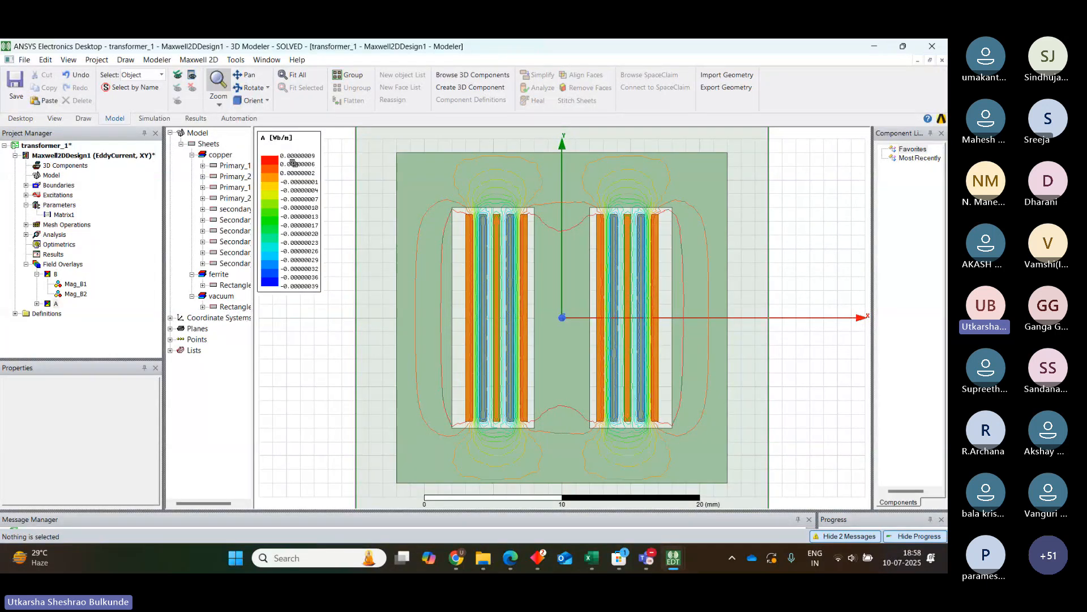
pyautogui.scroll(-1, 293, 163)
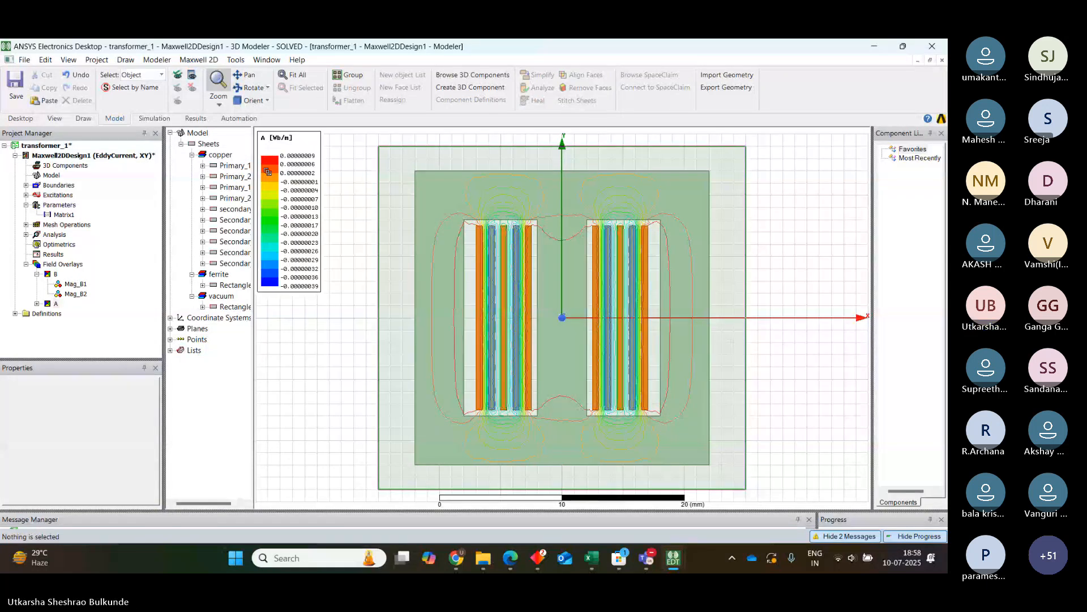
# - Set the number of divisions in the flux line plot's scale to 50 and apply it
pyautogui.doubleClick(267, 171)
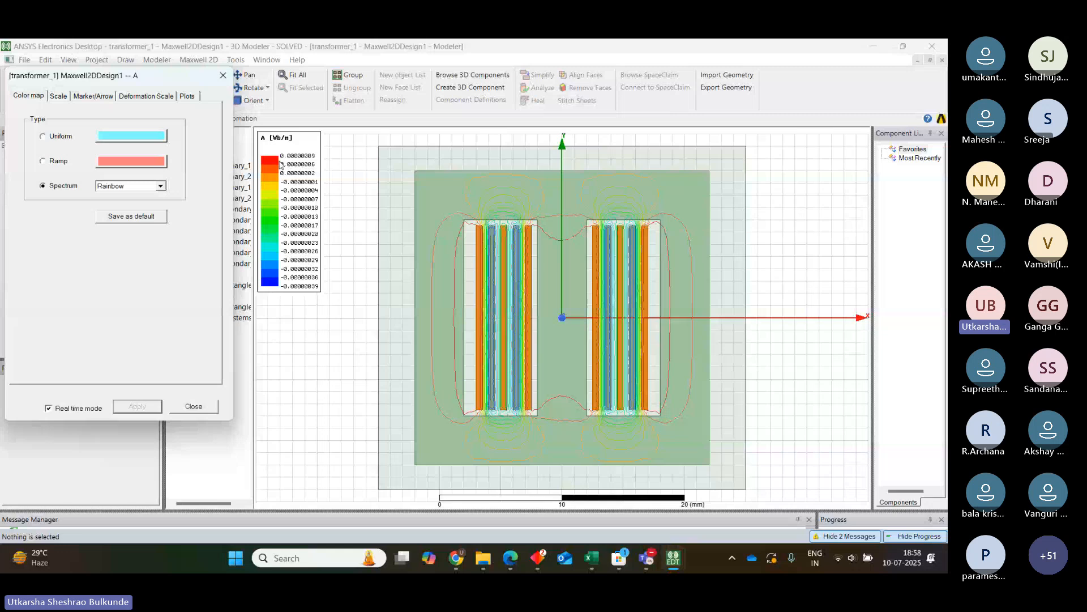
pyautogui.click(93, 96)
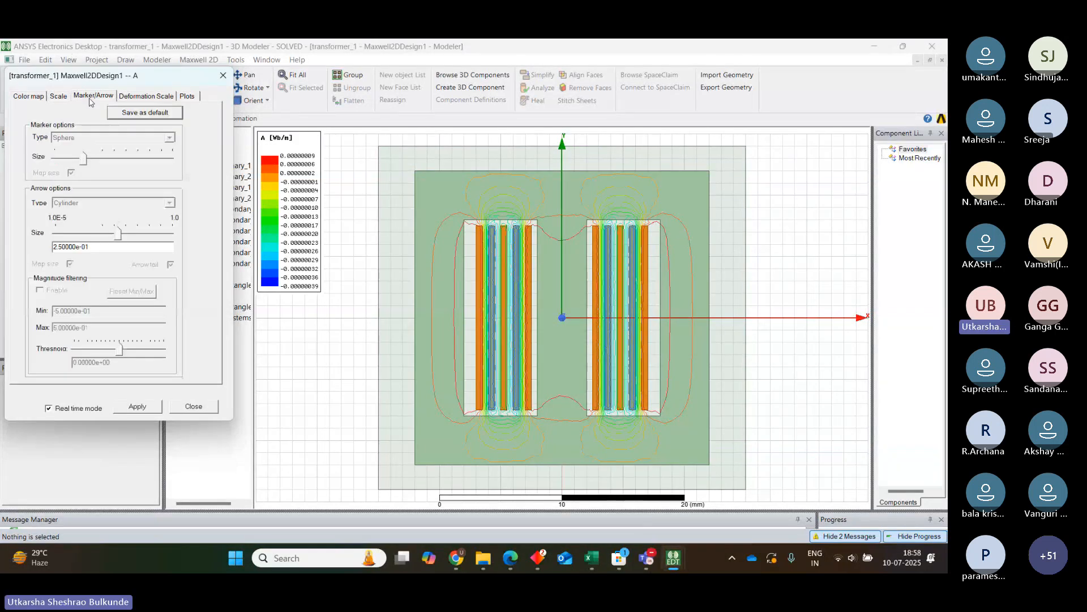
pyautogui.click(62, 97)
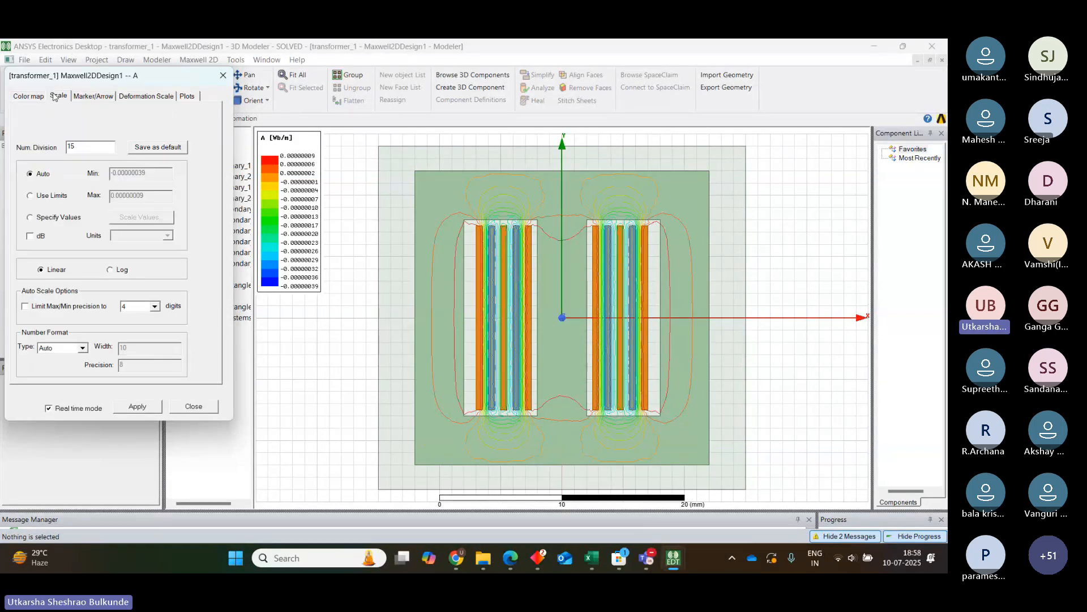
pyautogui.click(86, 145)
pyautogui.press('BackSpace')
pyautogui.press('BackSpace')
pyautogui.write('10')
pyautogui.press('BackSpace')
pyautogui.press('BackSpace')
pyautogui.write('50')
pyautogui.click(141, 409)
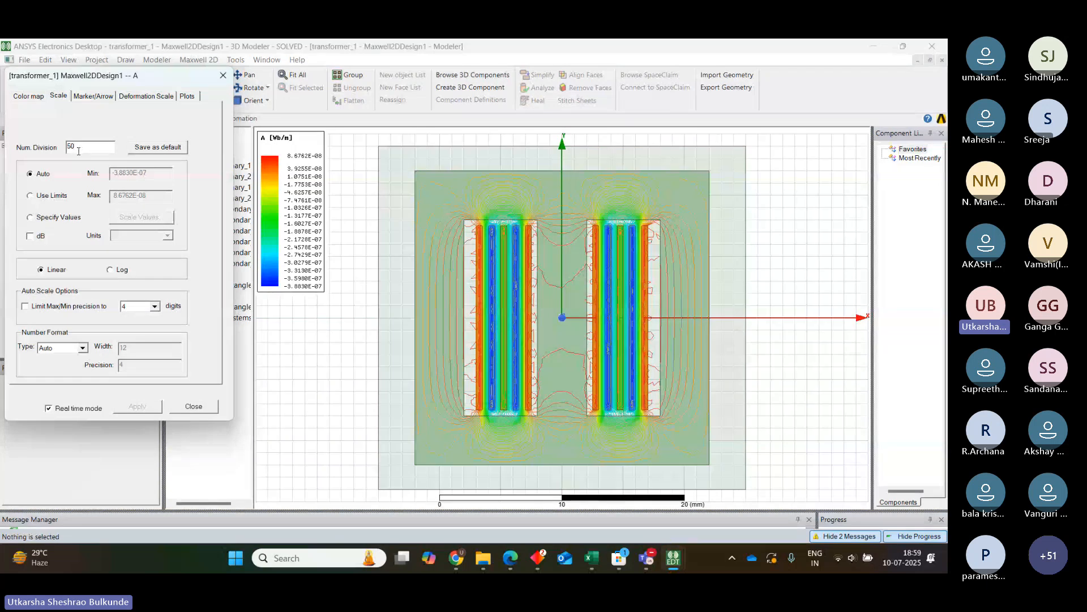
# - Increase the flux line plot's scale to 100 divisions, apply it and close the plot settings
pyautogui.press('BackSpace')
pyautogui.press('BackSpace')
pyautogui.write('100')
pyautogui.click(138, 407)
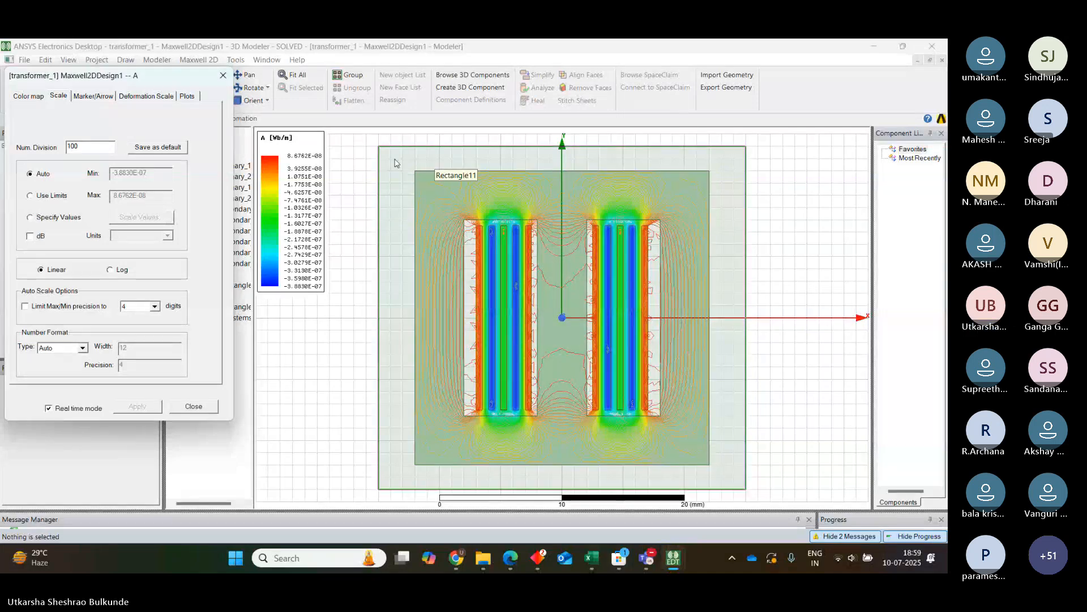
pyautogui.moveTo(360, 140); pyautogui.dragTo(782, 412)
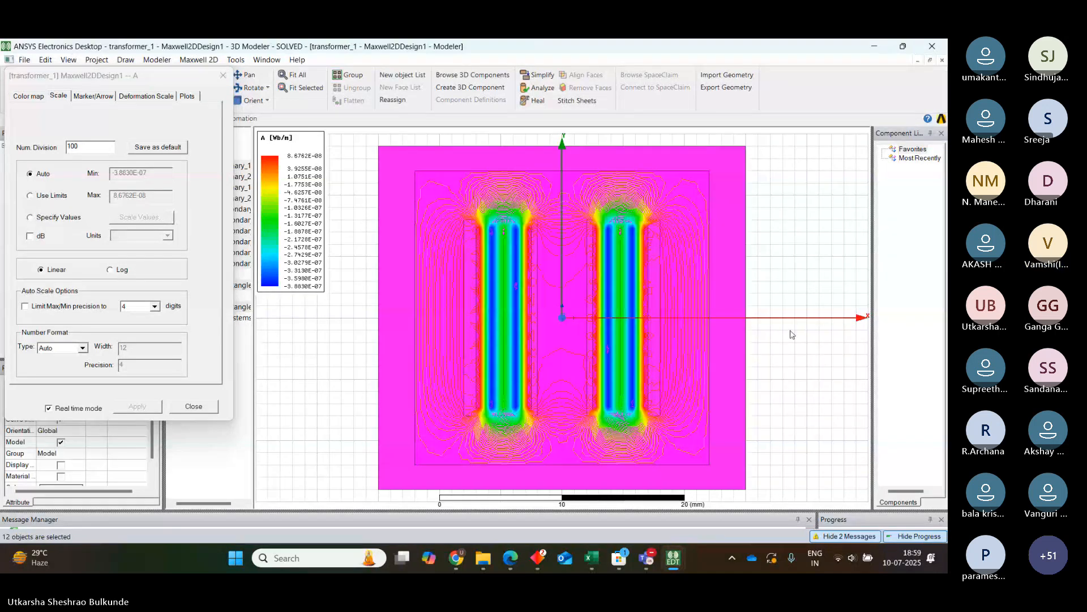
pyautogui.click(797, 254)
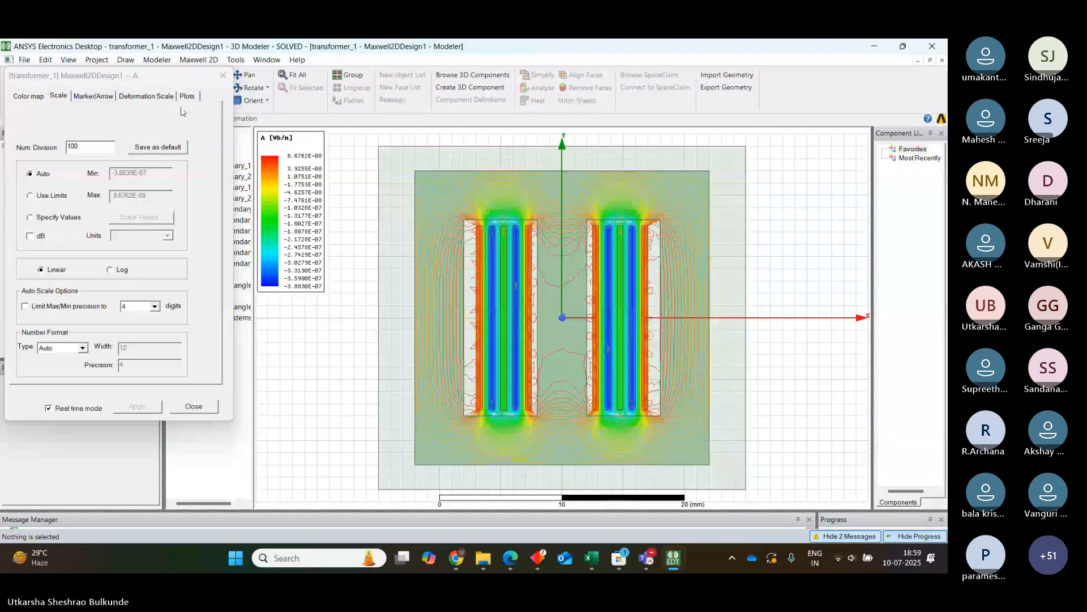
pyautogui.click(223, 79)
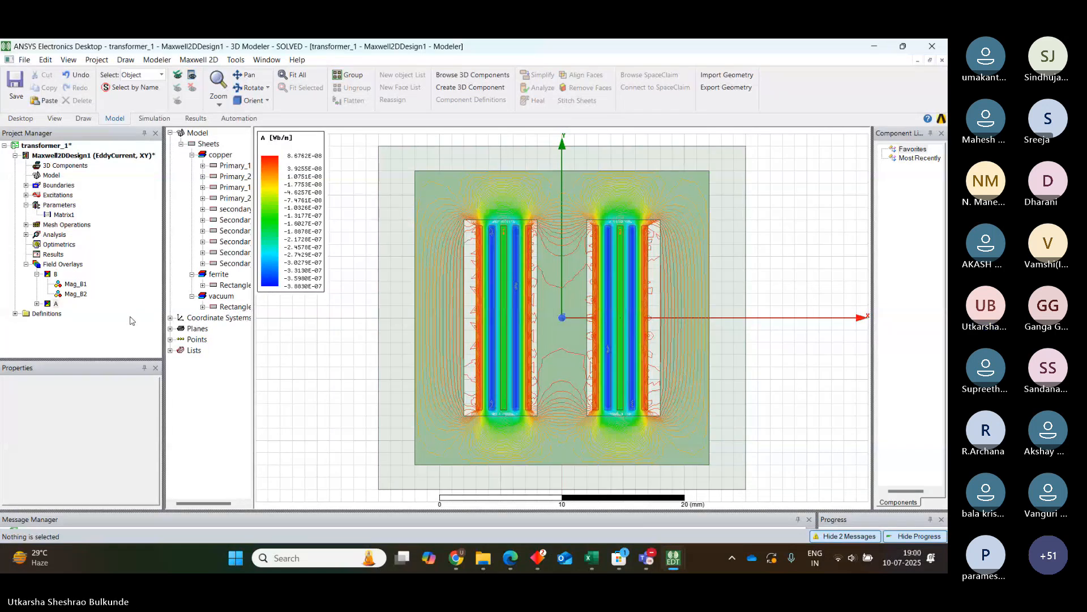
# - Hide the Flux_Lines1 plot and collapse the A field overlay folder
pyautogui.click(55, 304)
pyautogui.rightClick(57, 305)
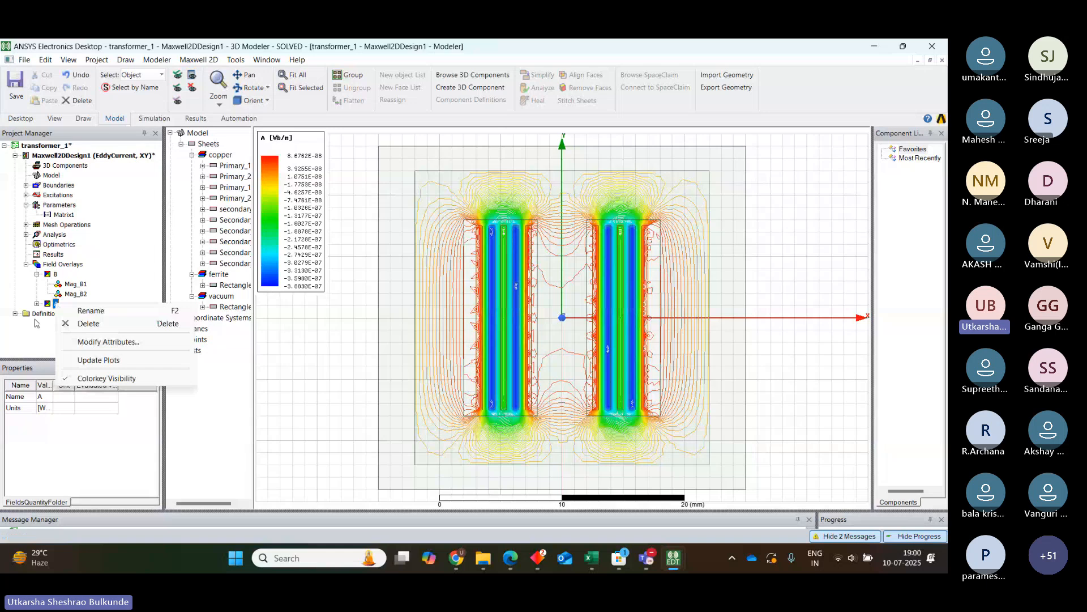
pyautogui.click(36, 304)
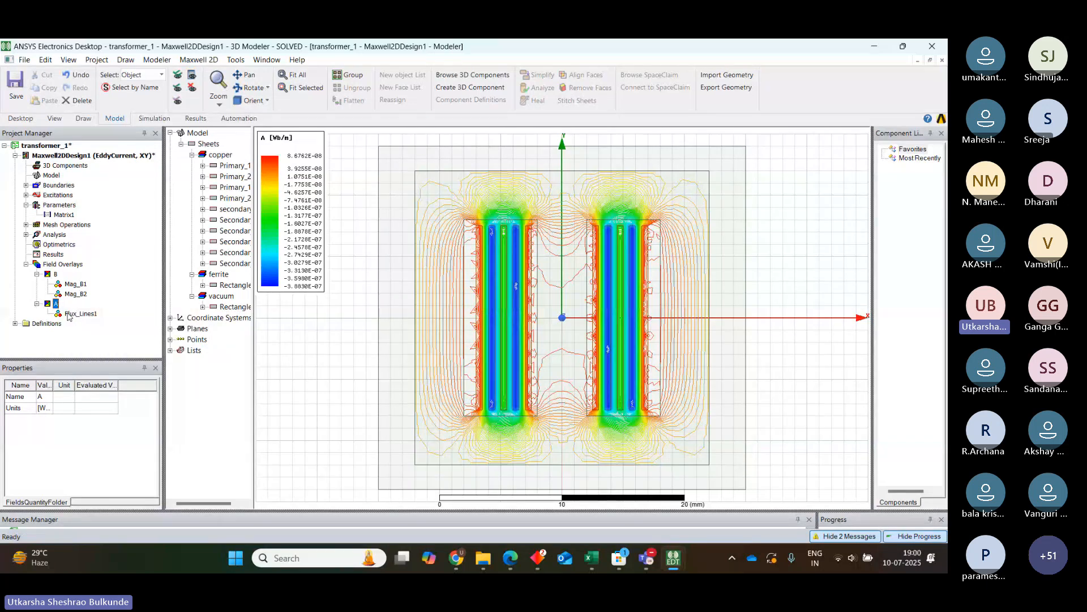
pyautogui.click(68, 315)
pyautogui.rightClick(68, 315)
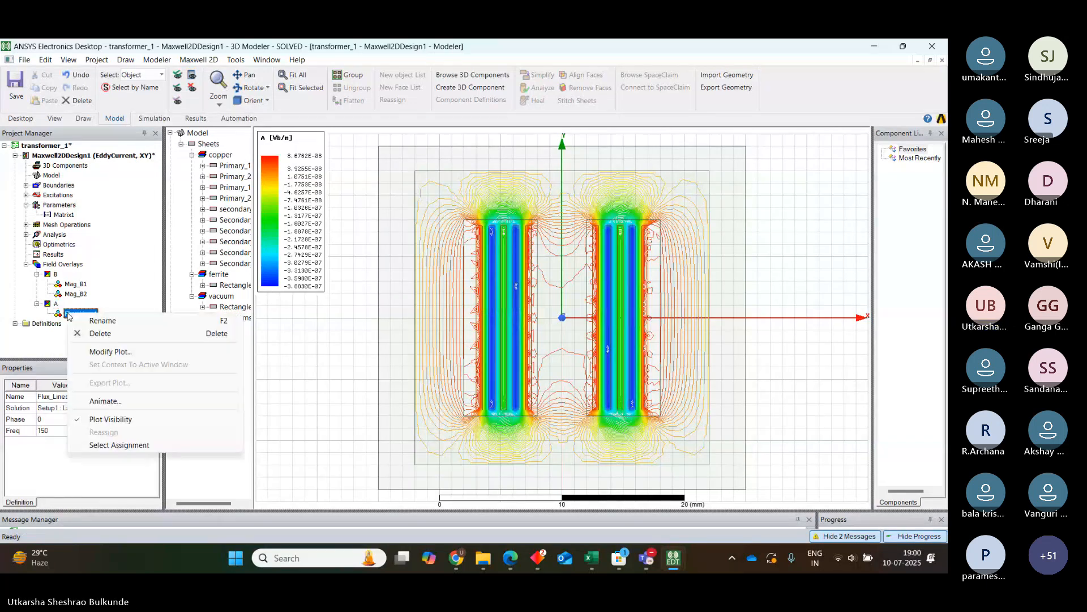
pyautogui.click(111, 420)
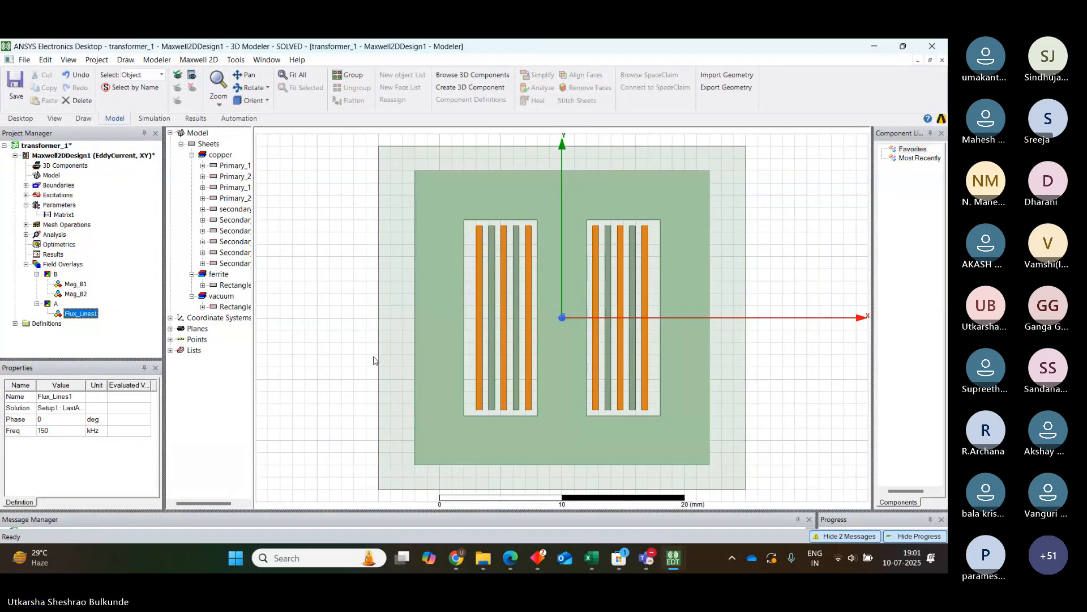
pyautogui.click(38, 304)
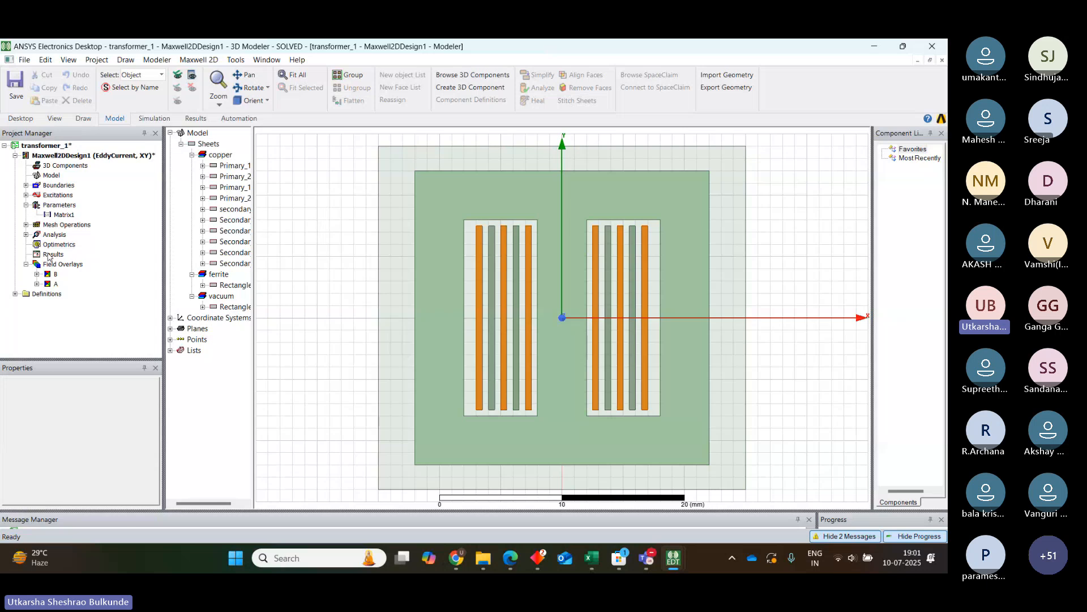
# - Review the impedance matrix and the losses in the solution data for Setup1 LastAdaptive at 150000 Hz
pyautogui.click(49, 256)
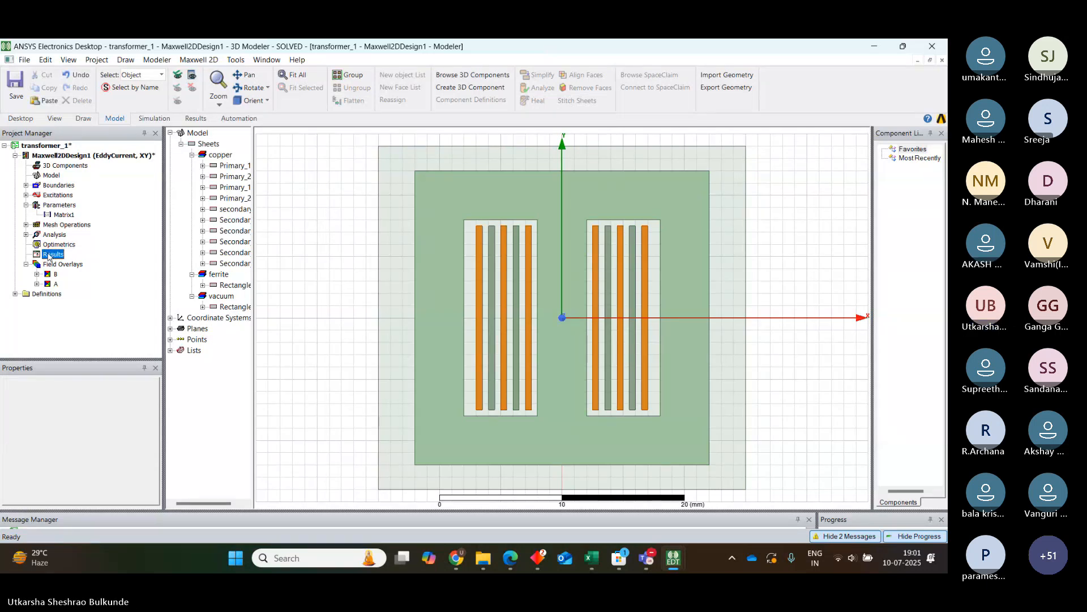
pyautogui.rightClick(49, 255)
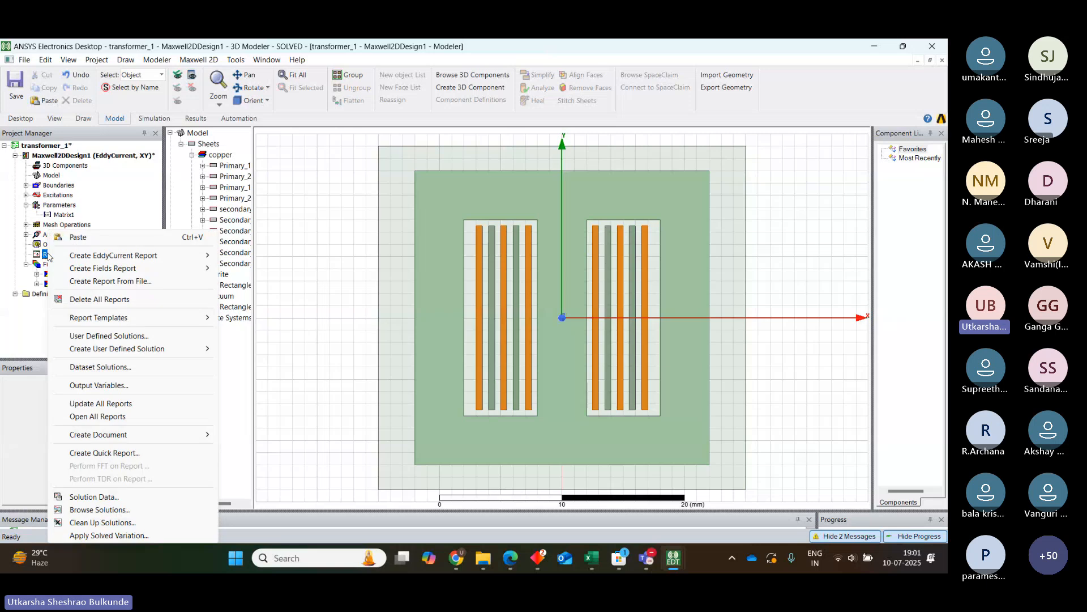
pyautogui.click(123, 496)
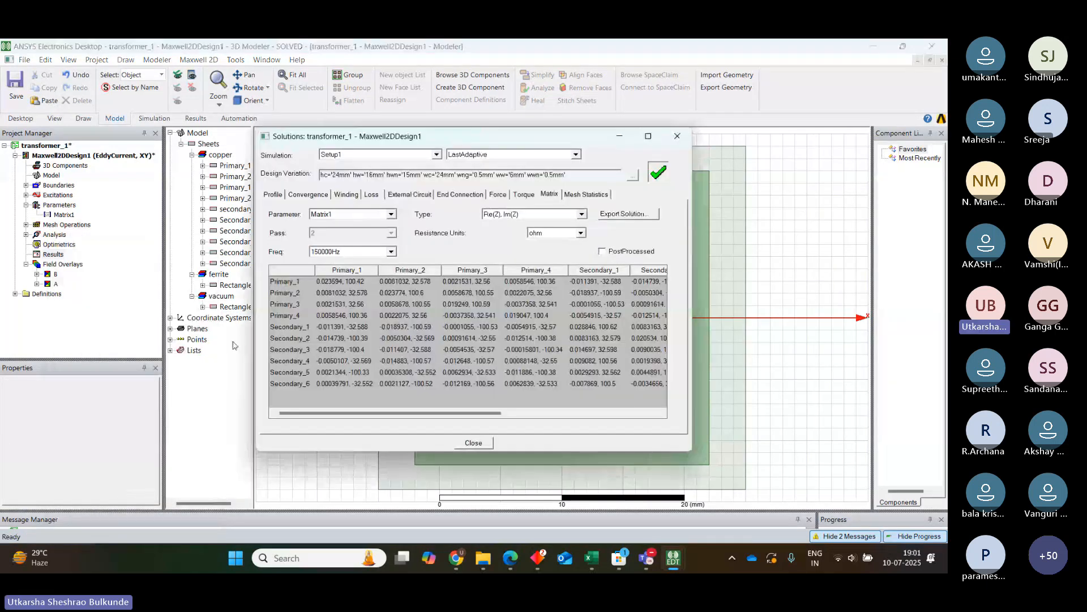
pyautogui.click(372, 195)
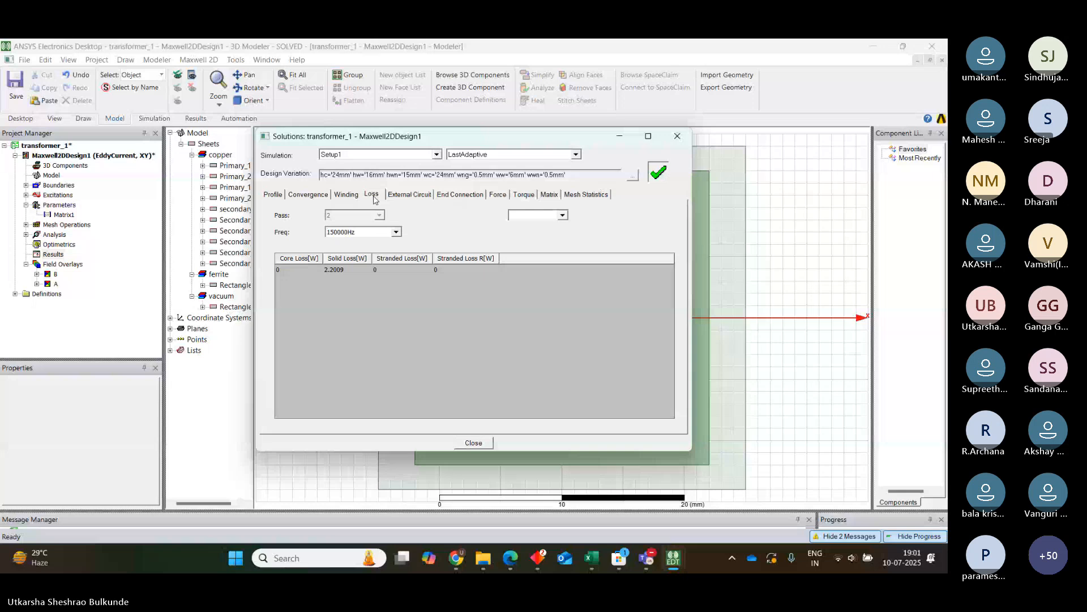
pyautogui.click(324, 270)
pyautogui.click(474, 444)
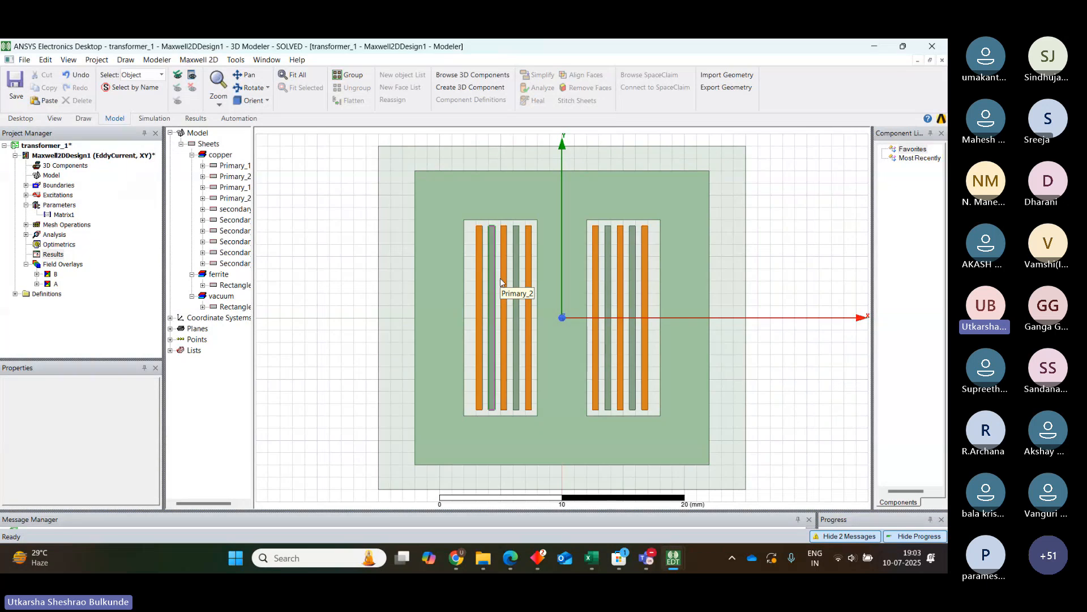
# - Open the Fields Calculator from the field overlays and load the OhmicLoss quantity onto the stack
pyautogui.click(53, 254)
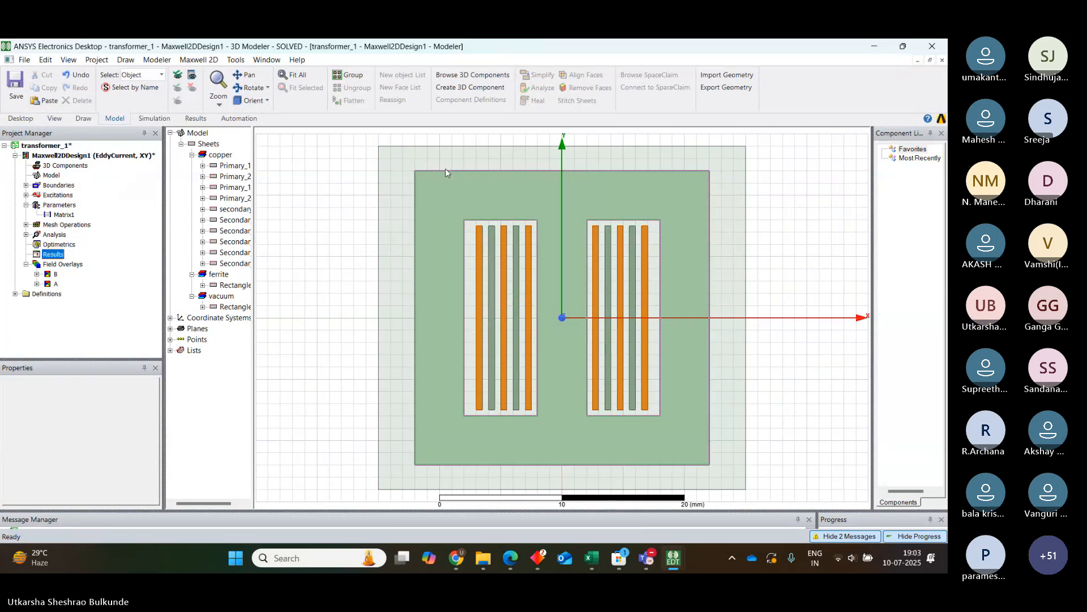
pyautogui.click(507, 128)
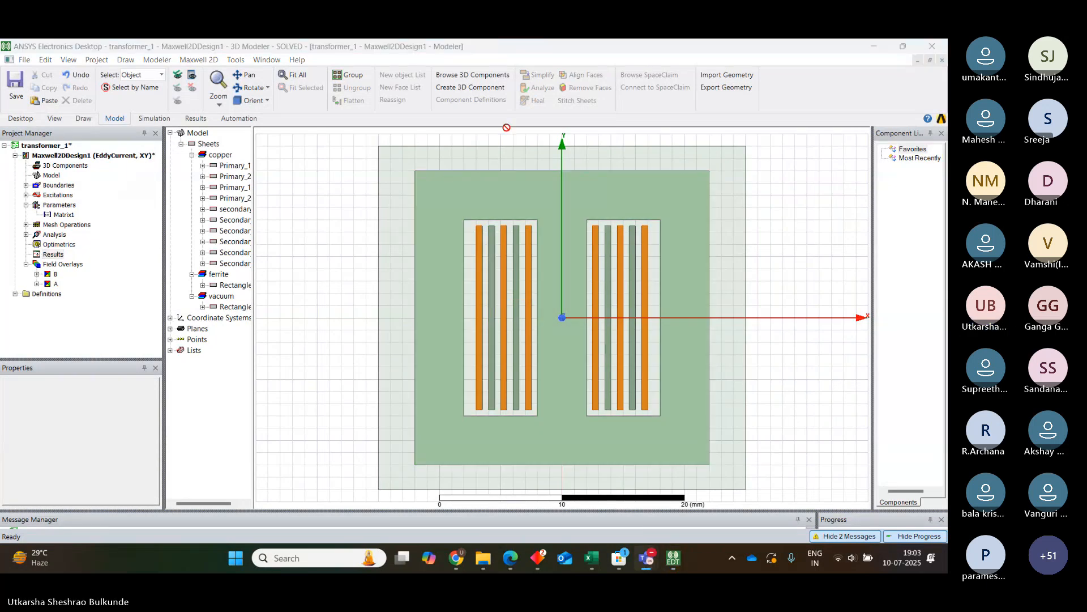
pyautogui.click(64, 264)
pyautogui.rightClick(65, 267)
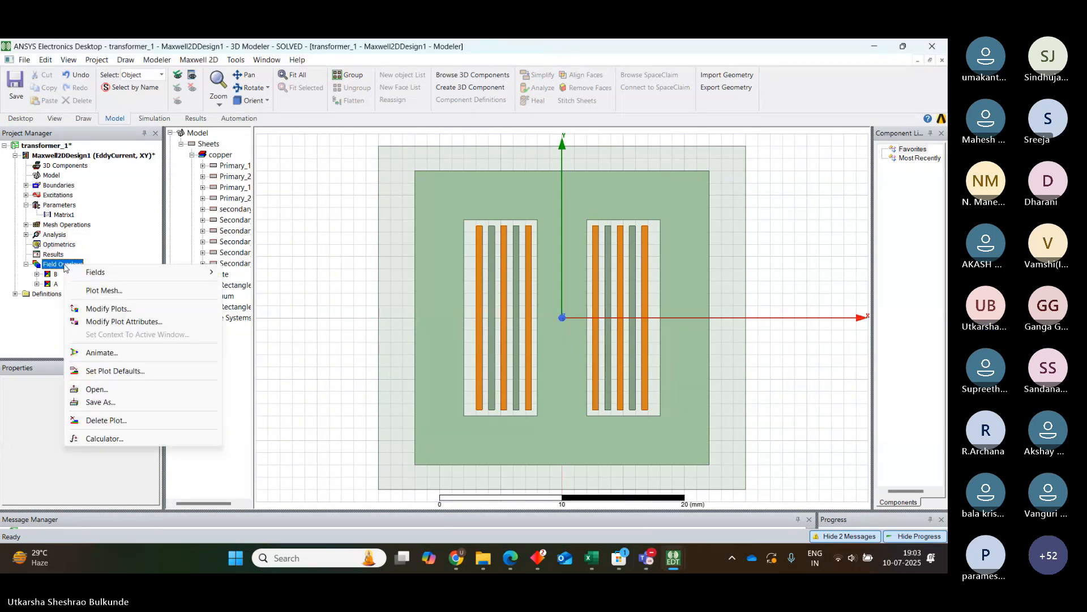
pyautogui.click(106, 440)
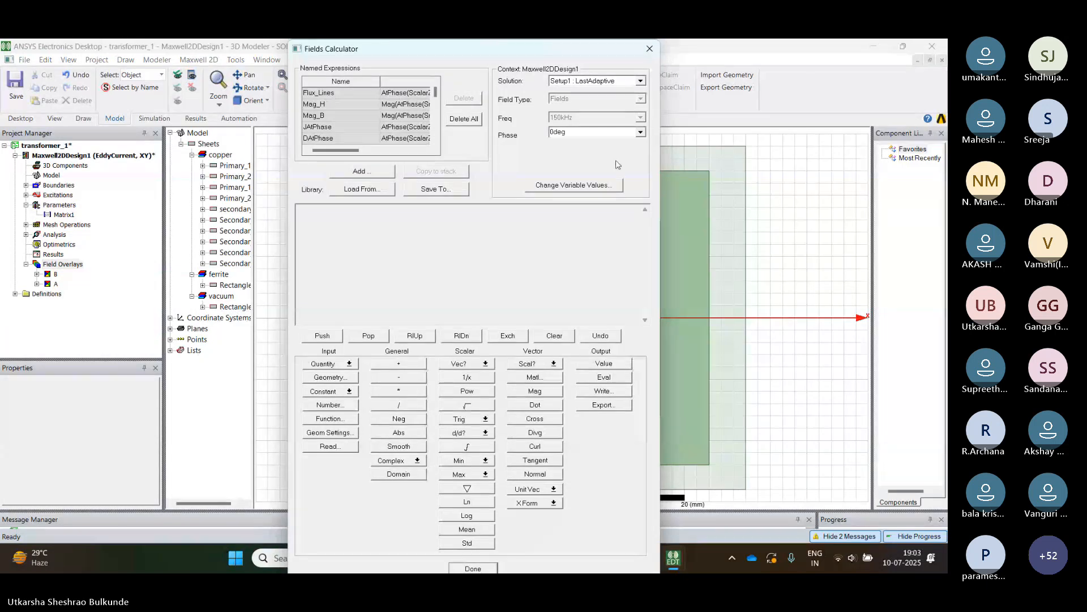
pyautogui.click(348, 367)
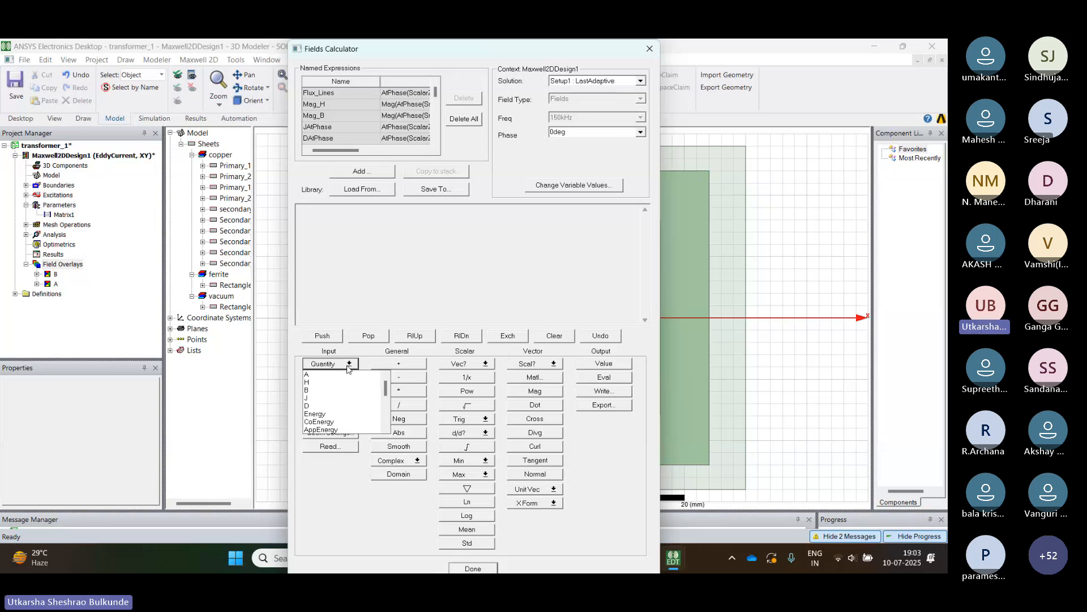
pyautogui.click(387, 428)
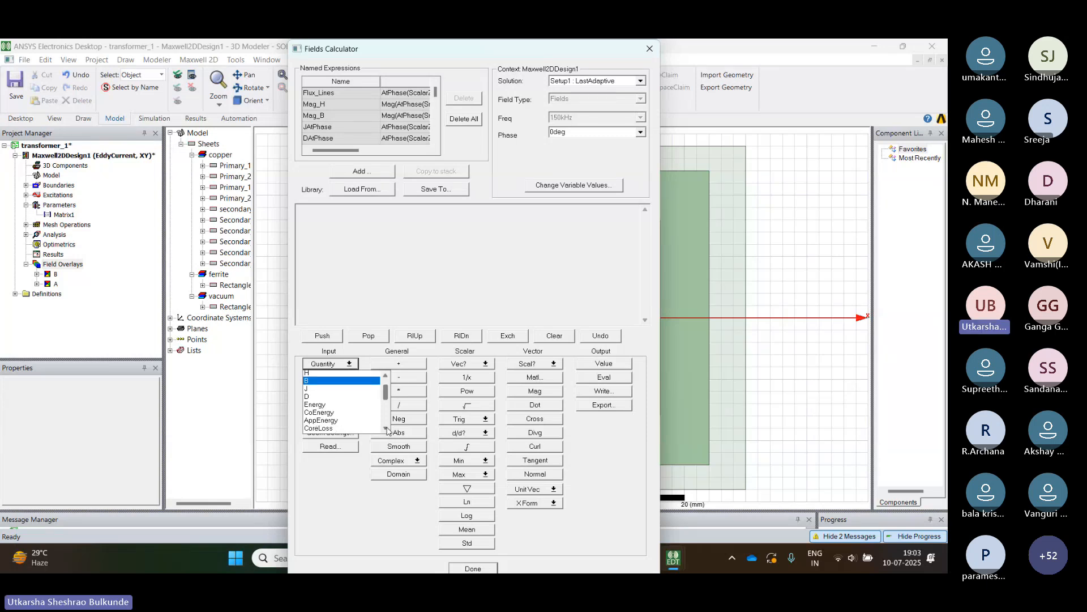
pyautogui.click(387, 429)
pyautogui.click(387, 429)
pyautogui.click(387, 428)
pyautogui.click(387, 429)
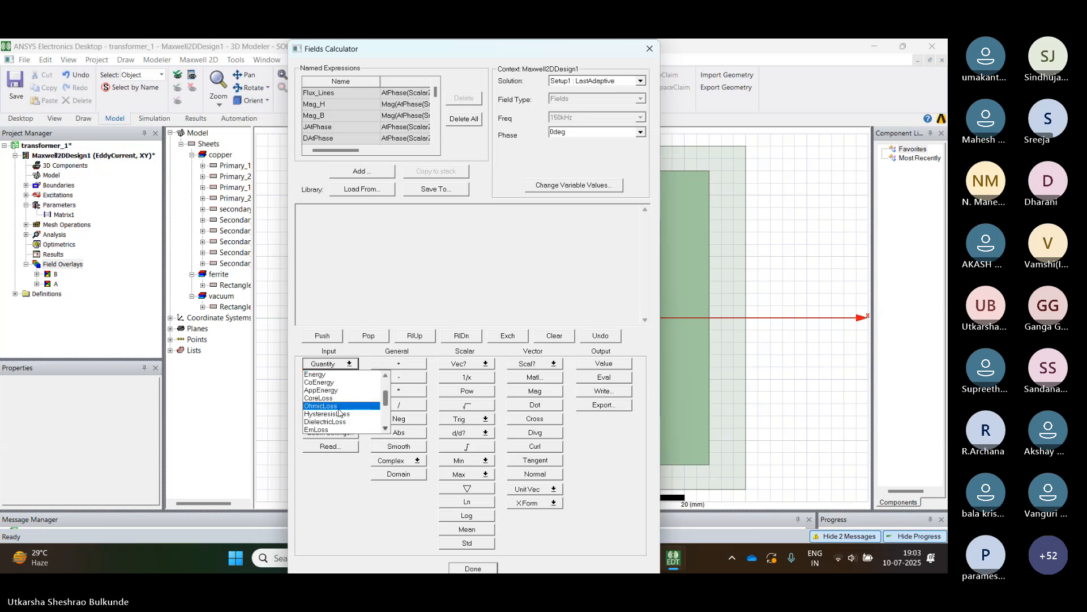
pyautogui.click(339, 407)
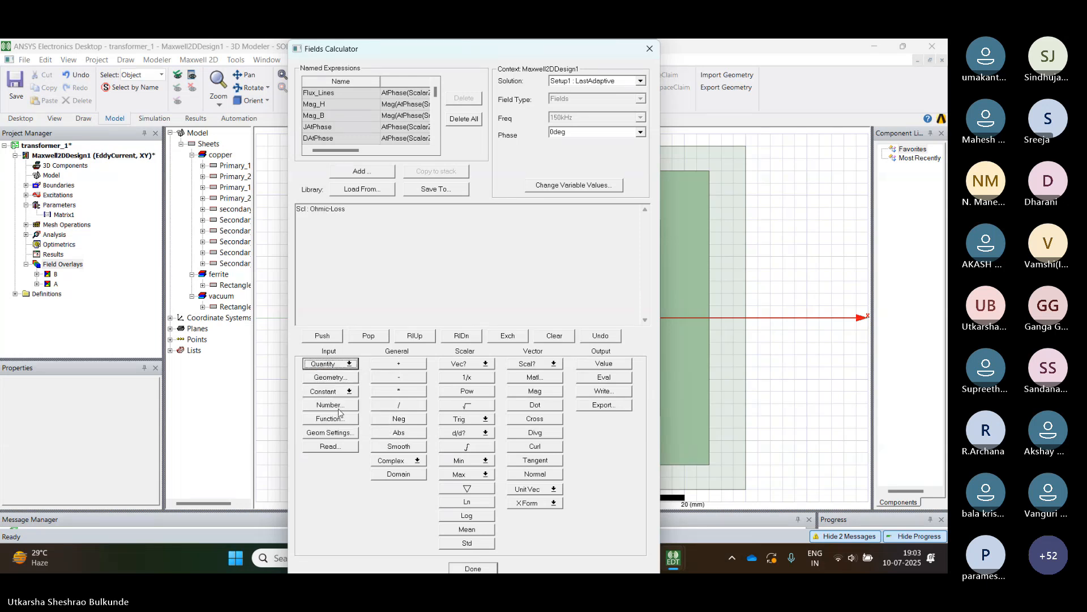
# - Integrate the ohmic loss over the Primary_1 volume, evaluate the expression and highlight the result
pyautogui.click(338, 378)
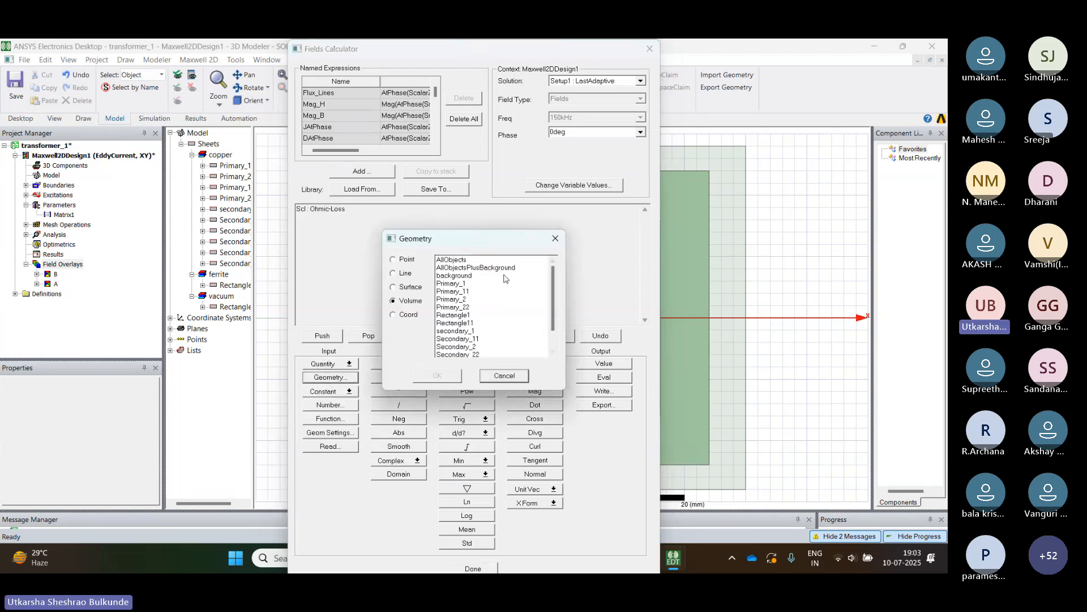
pyautogui.click(456, 285)
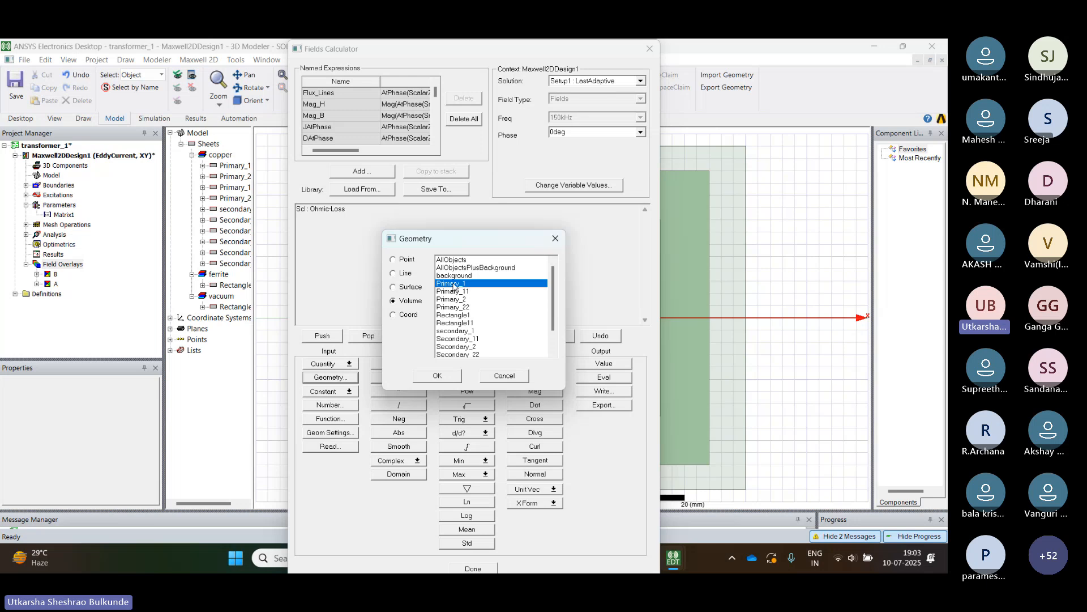
pyautogui.click(448, 376)
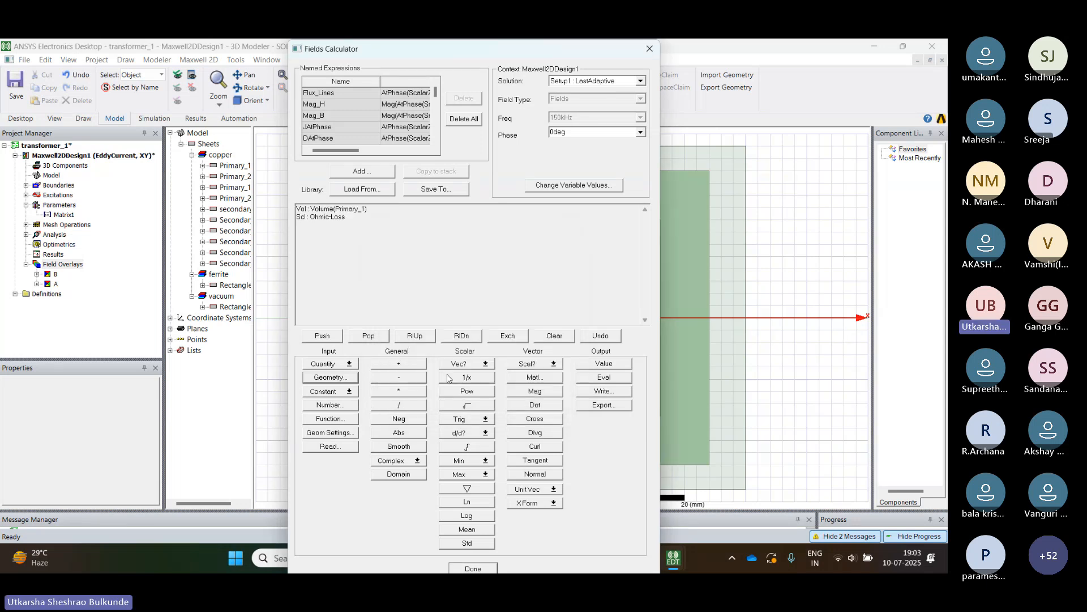
pyautogui.click(468, 447)
pyautogui.click(608, 383)
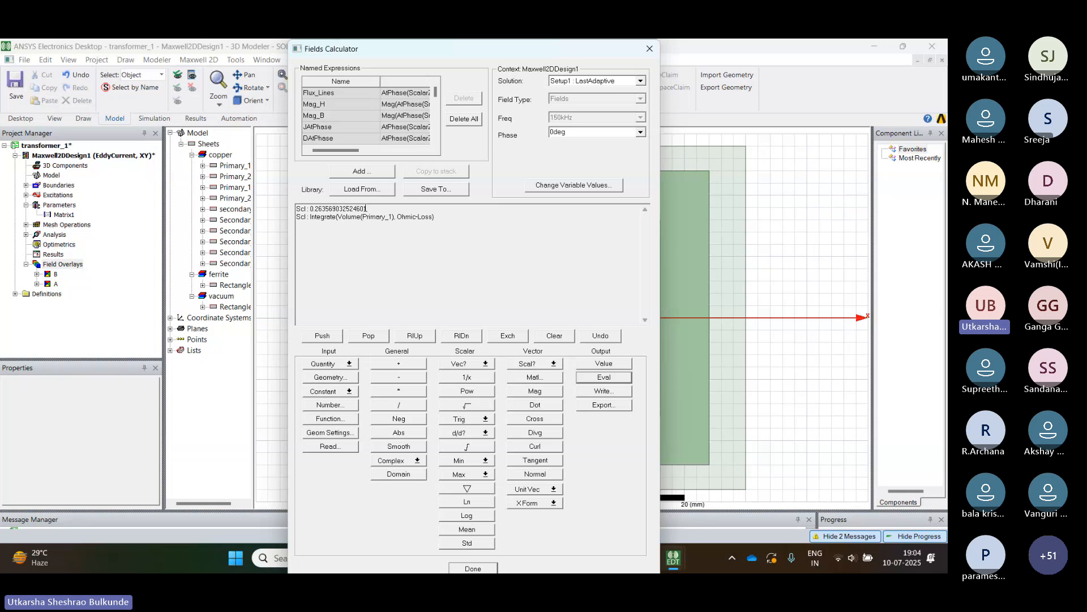
pyautogui.moveTo(366, 209); pyautogui.dragTo(302, 208)
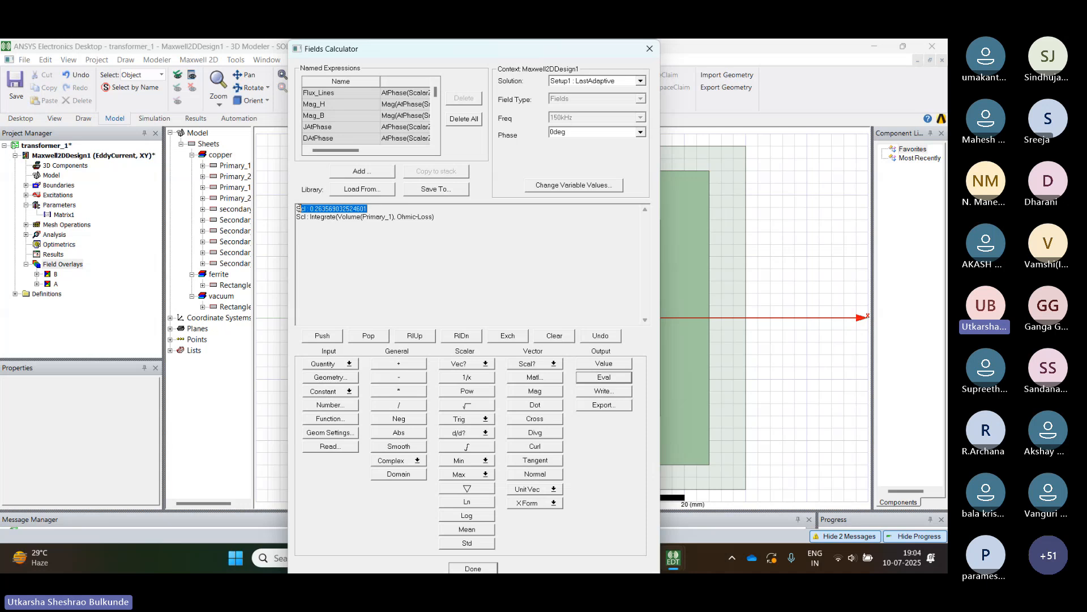
pyautogui.moveTo(300, 209); pyautogui.dragTo(294, 209)
pyautogui.click(529, 131)
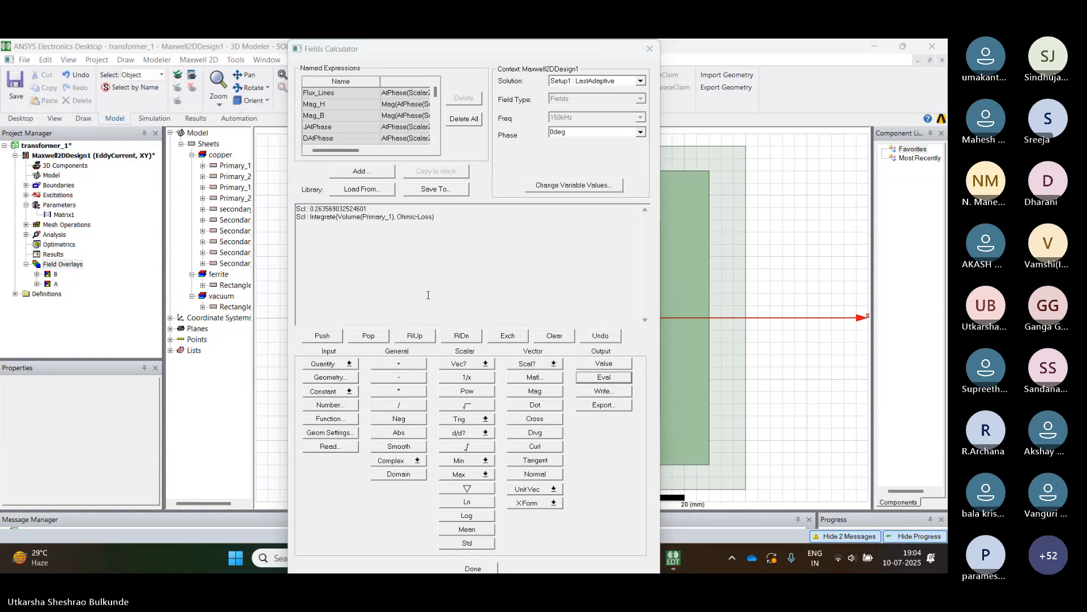
pyautogui.click(531, 135)
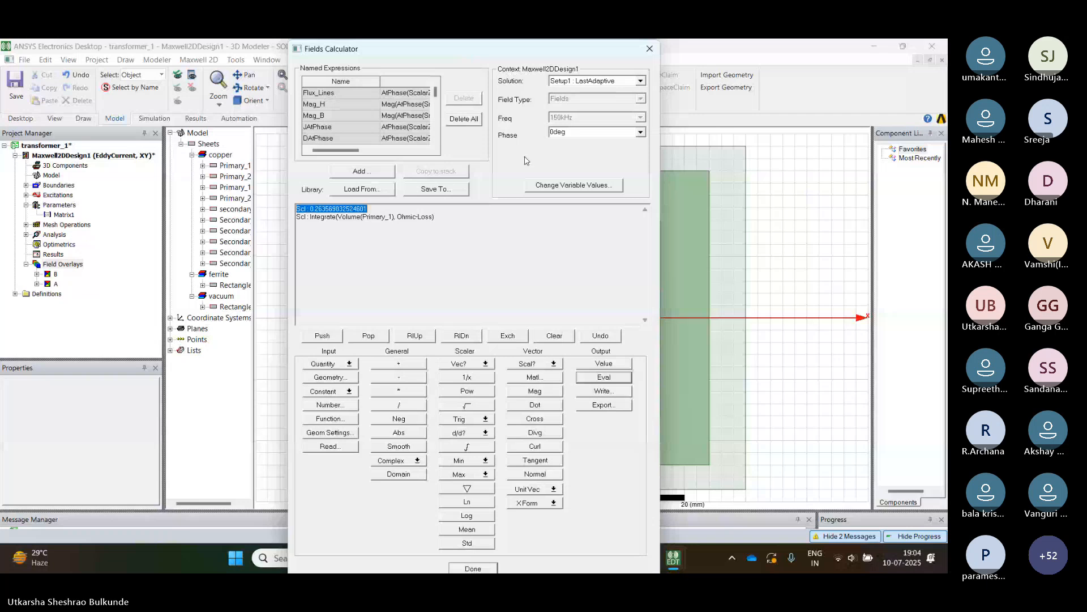
# - Load the OhmicLoss quantity onto the calculator stack again for the secondary winding
pyautogui.click(343, 367)
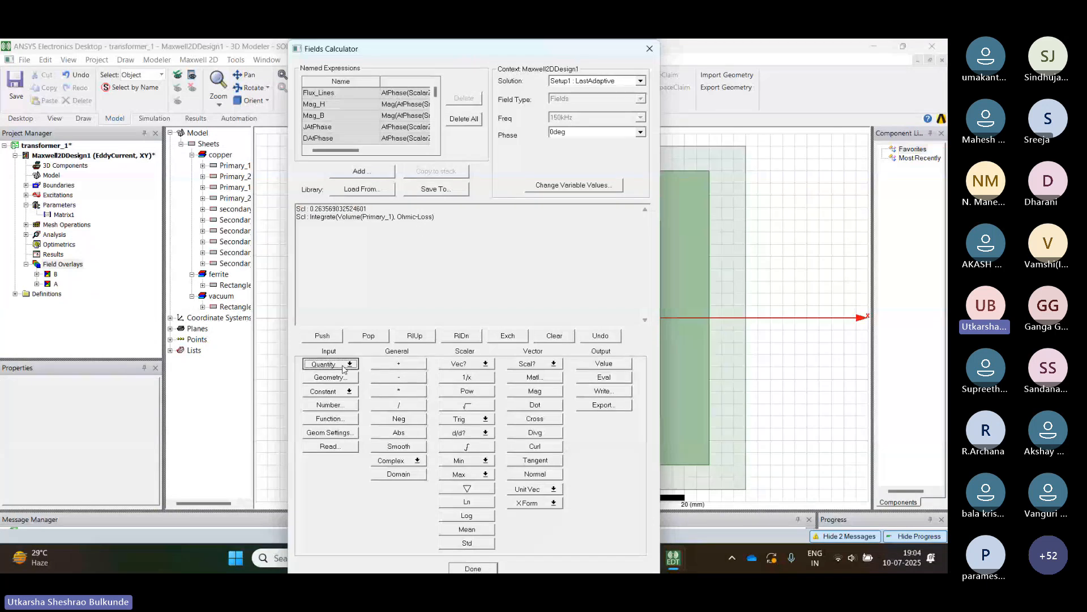
pyautogui.click(343, 367)
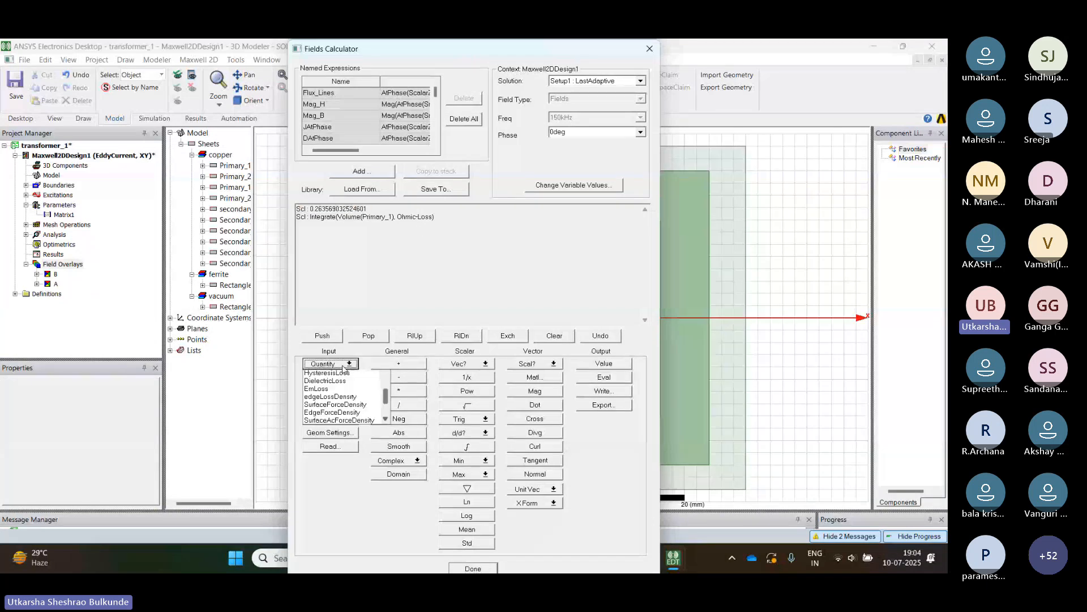
pyautogui.click(384, 286)
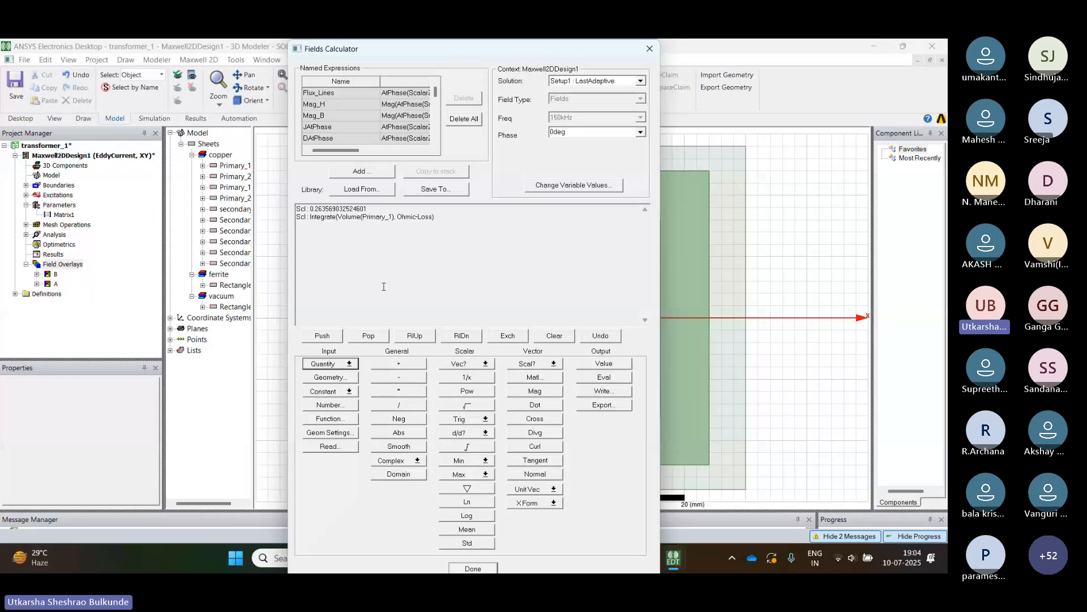
pyautogui.click(342, 365)
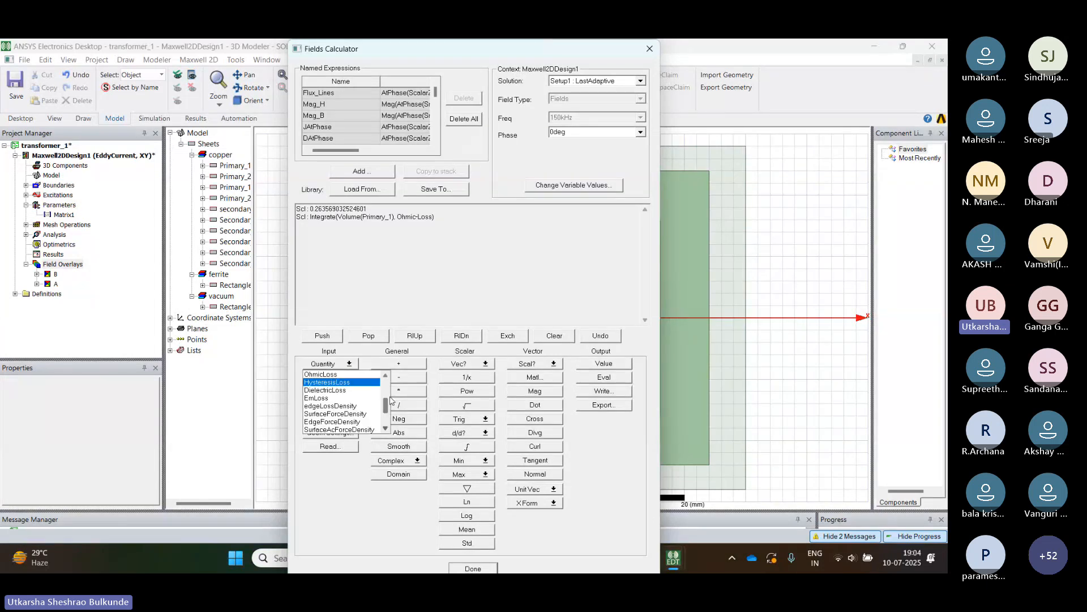
pyautogui.click(343, 374)
# - Integrate the ohmic loss over the secondary_1 volume and evaluate the expression
pyautogui.click(344, 378)
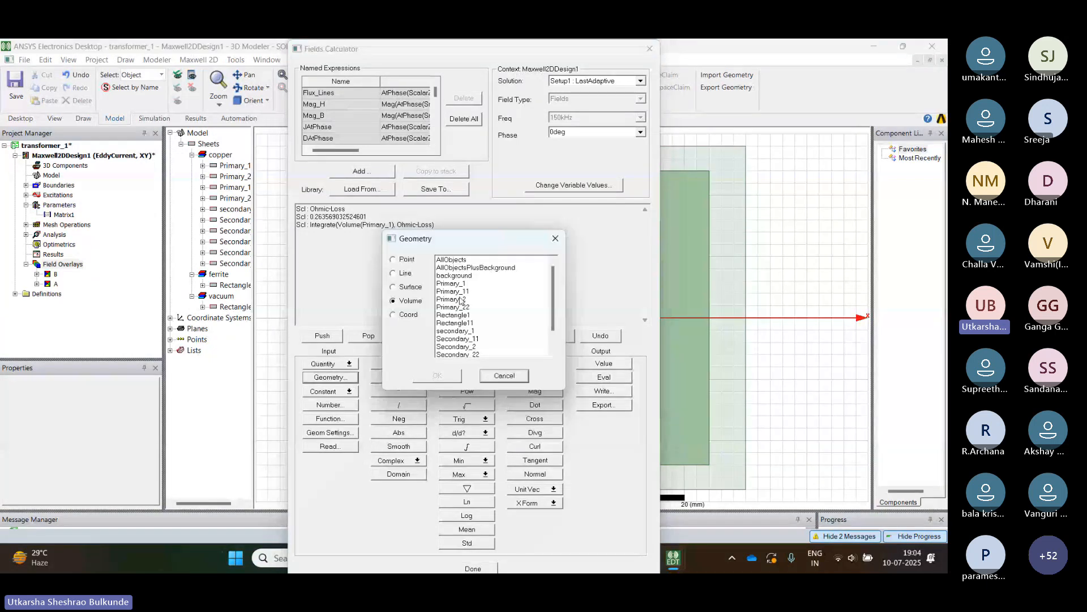
pyautogui.click(459, 332)
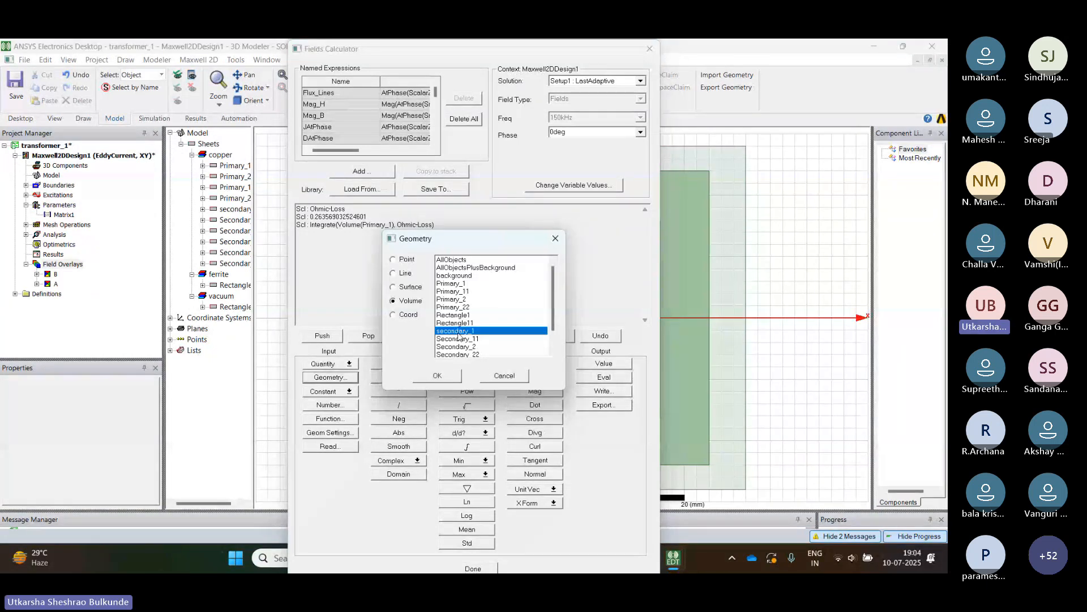
pyautogui.click(438, 377)
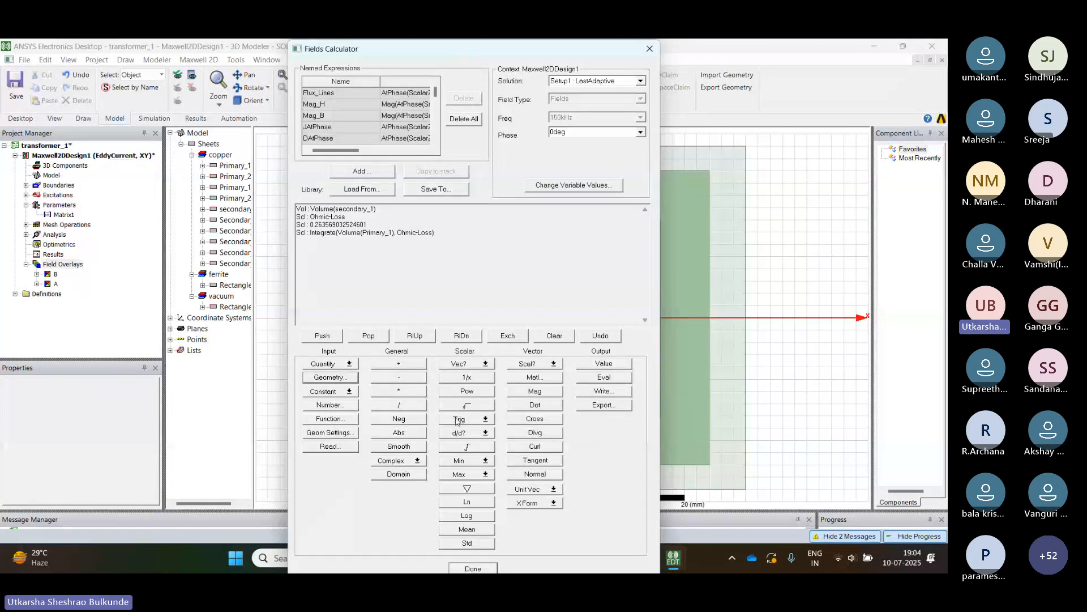
pyautogui.click(467, 450)
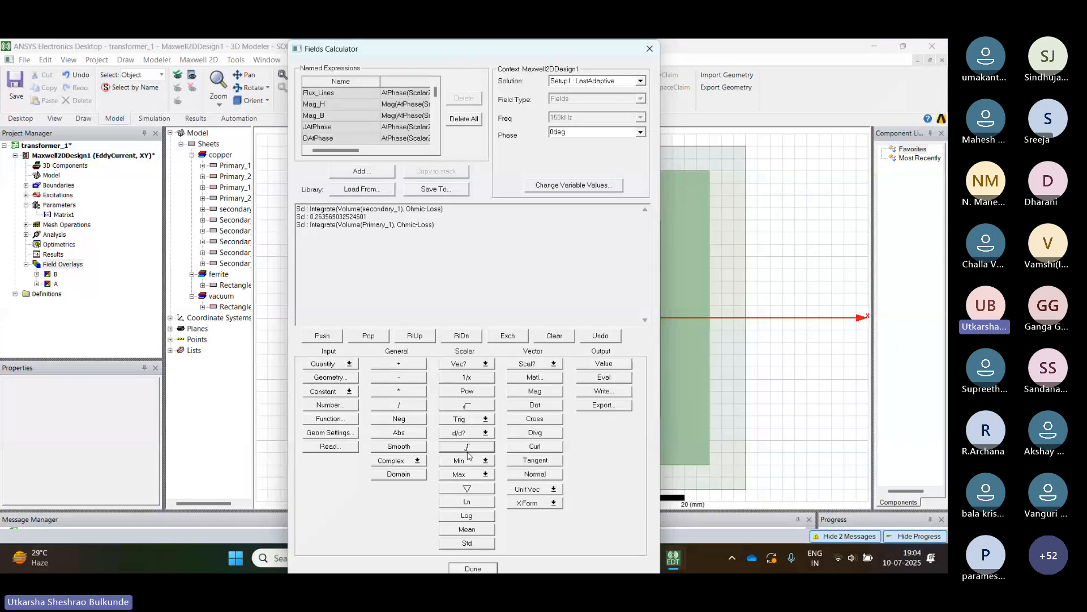
pyautogui.click(602, 379)
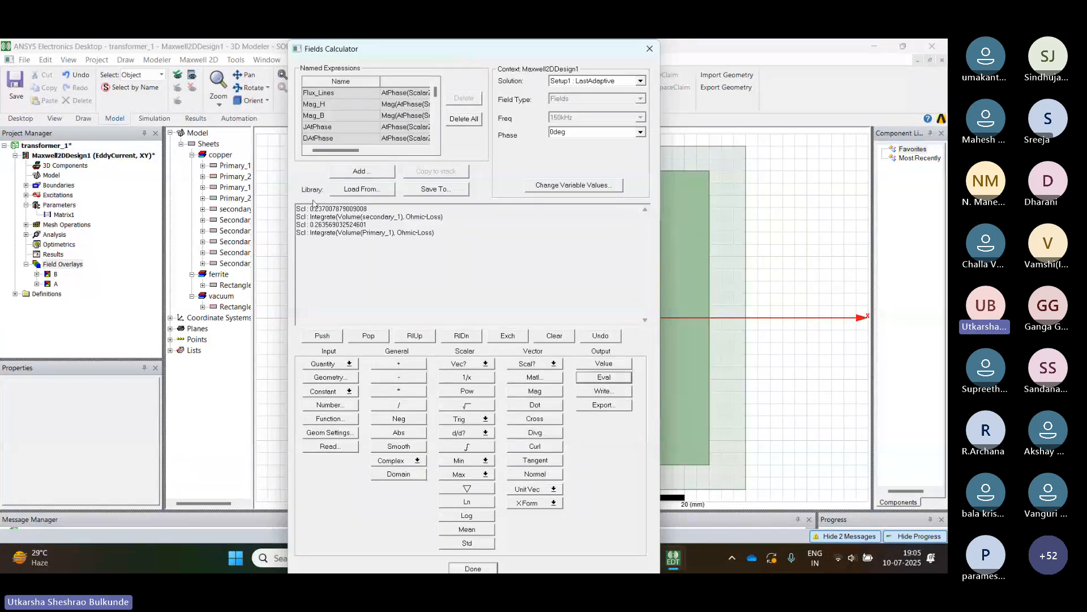
# - Compare the evaluated ohmic losses of secondary_1 and Primary_1 on the stack, and close the Fields Calculator
pyautogui.click(369, 224)
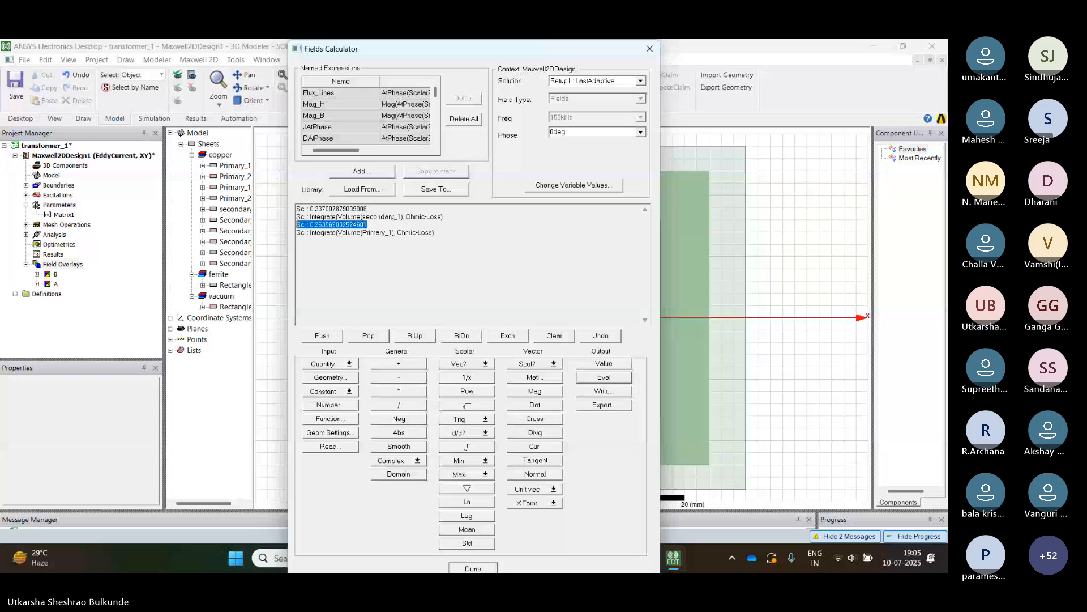
pyautogui.click(379, 209)
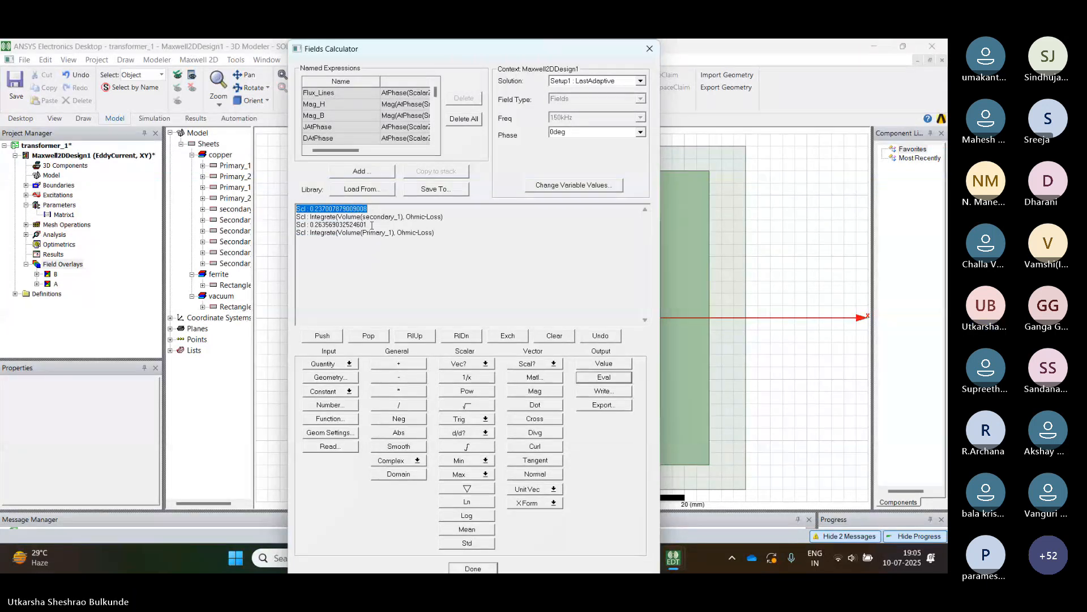
pyautogui.click(372, 224)
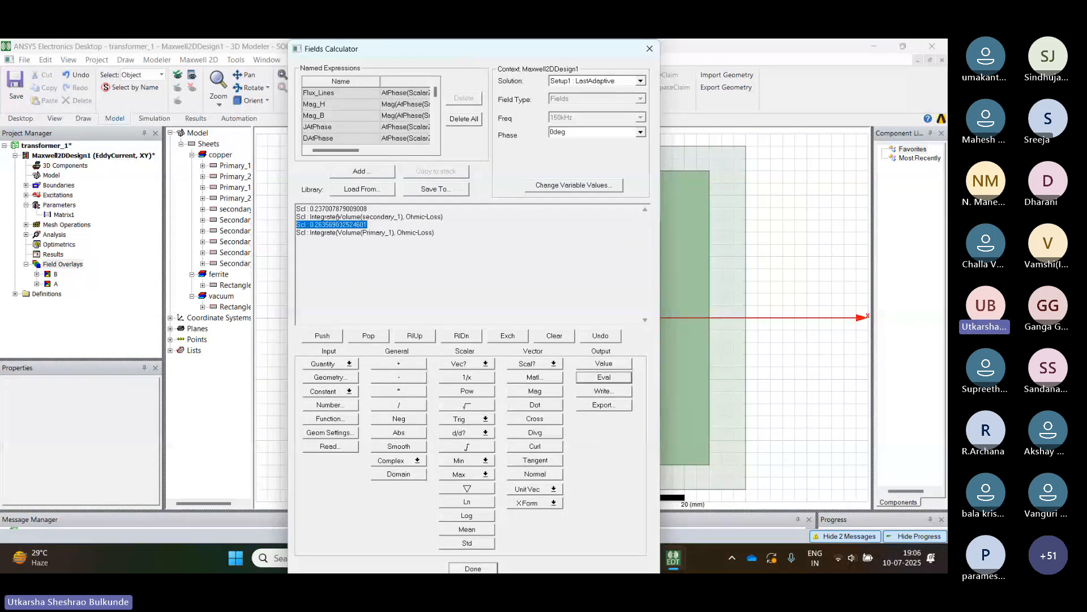
pyautogui.click(649, 50)
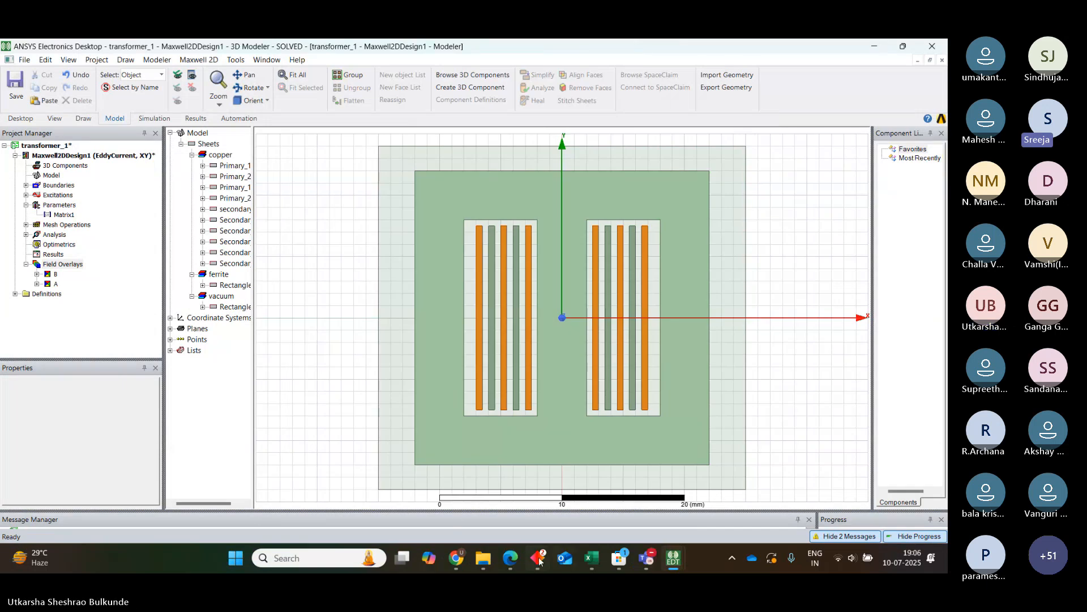
# - Switch to the Ansys Manual PDF in Edge and go back from Experiment 5 to the preceding experiment's results and model waveforms
pyautogui.click(510, 558)
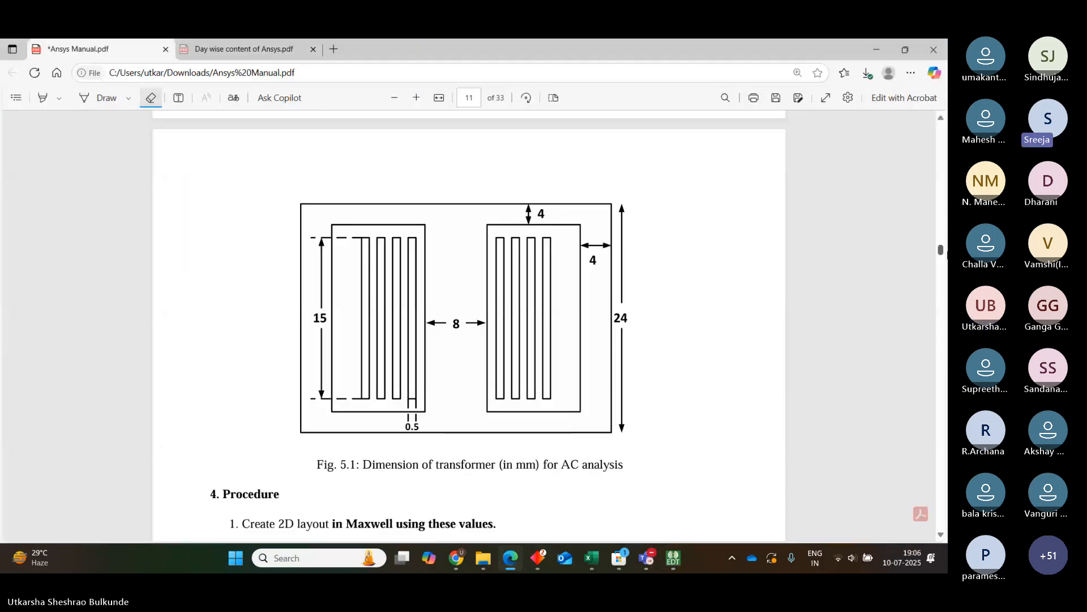
pyautogui.scroll(5, 943, 125)
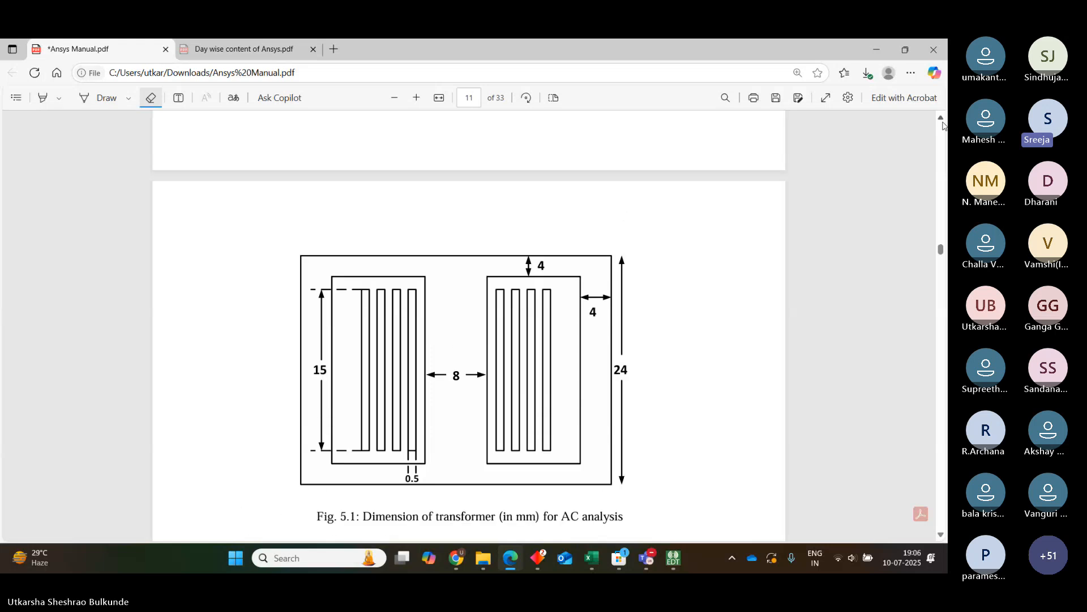
pyautogui.scroll(10, 944, 125)
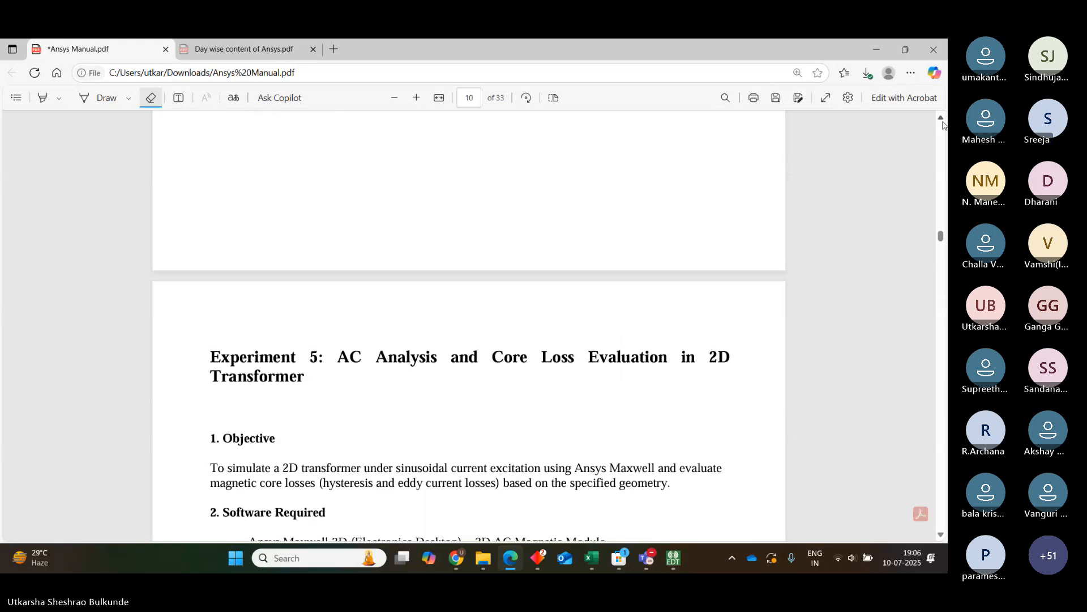
pyautogui.scroll(12, 943, 125)
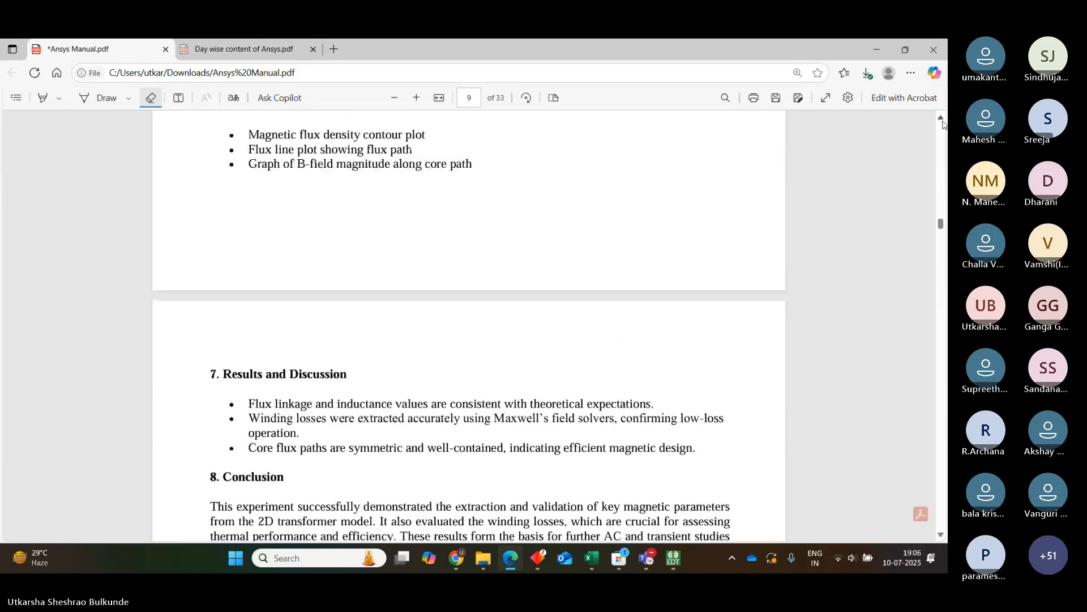
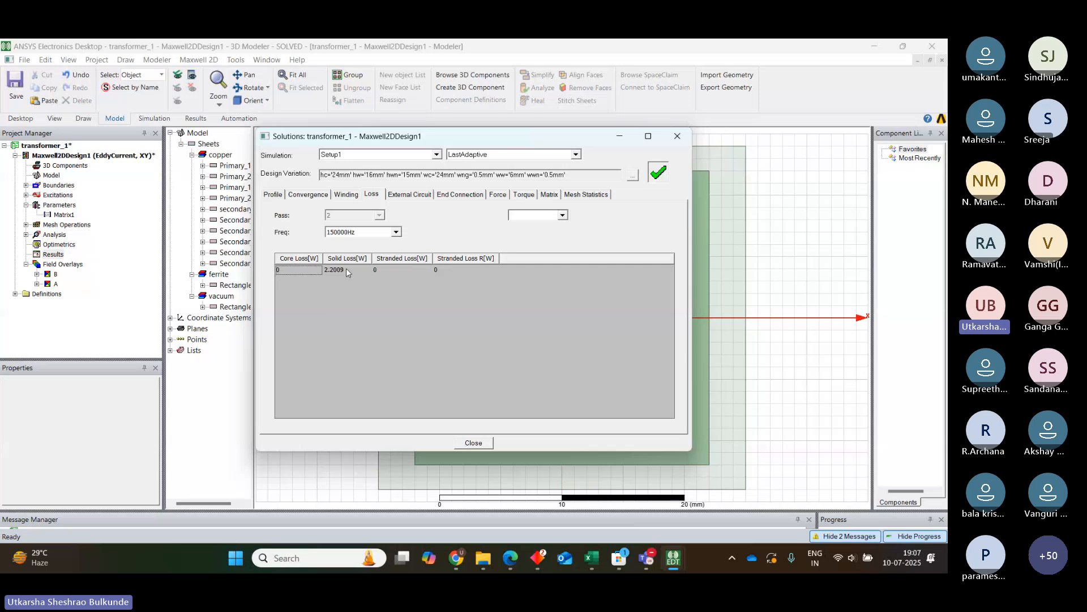
# - Leave the solution data, reopen the Fields Calculator from the field overlays and load the OhmicLoss quantity onto the stack
pyautogui.click(474, 443)
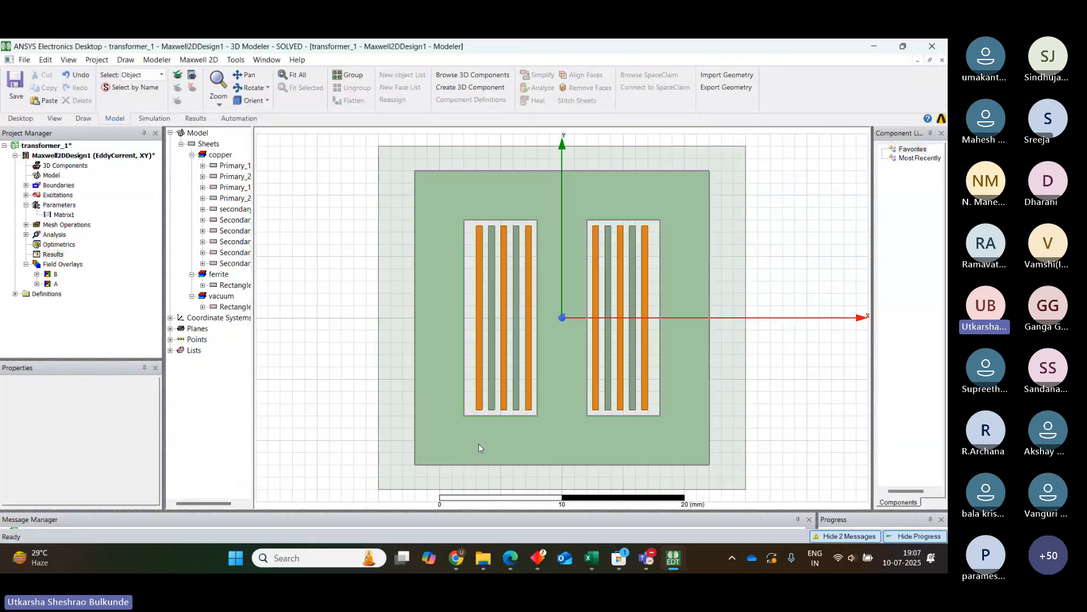
pyautogui.rightClick(64, 266)
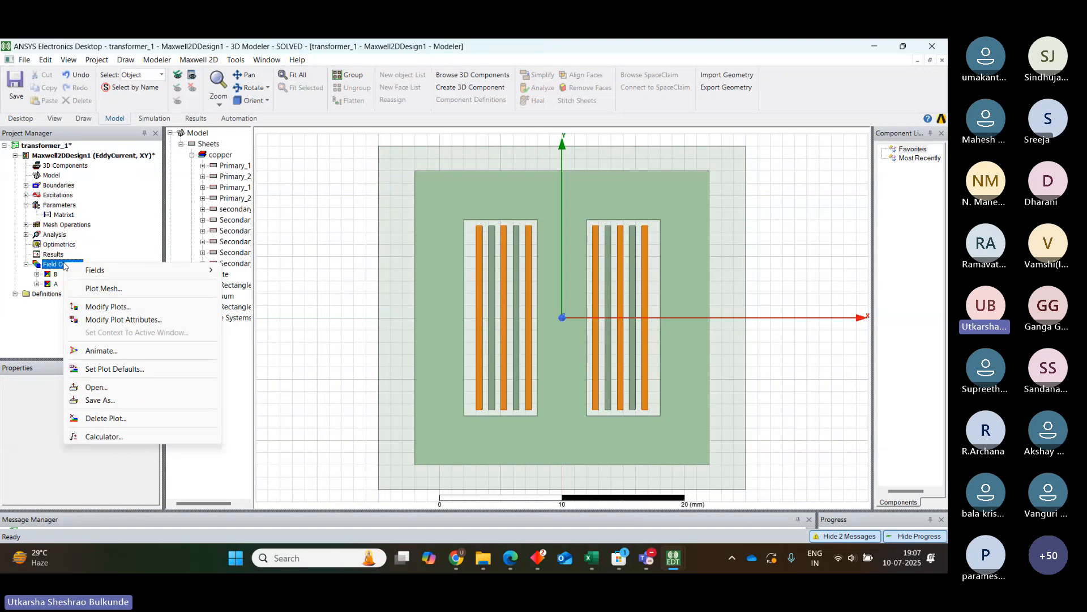
pyautogui.click(104, 437)
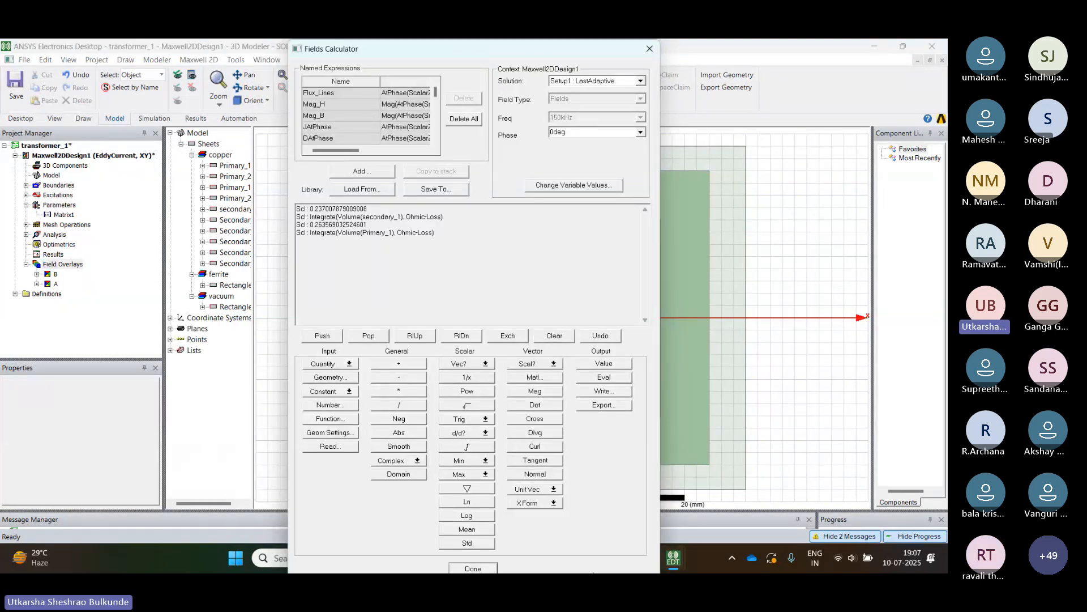
pyautogui.click(321, 366)
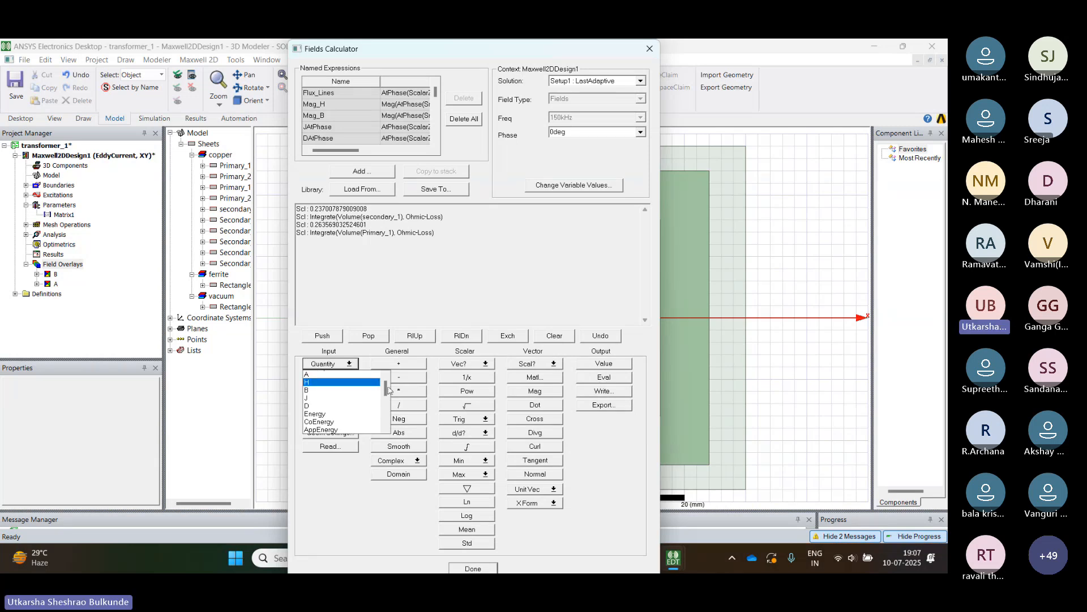
pyautogui.moveTo(385, 389)
pyautogui.mouseDown()
pyautogui.moveTo(388, 420)
pyautogui.moveTo(388, 404)
pyautogui.mouseUp()
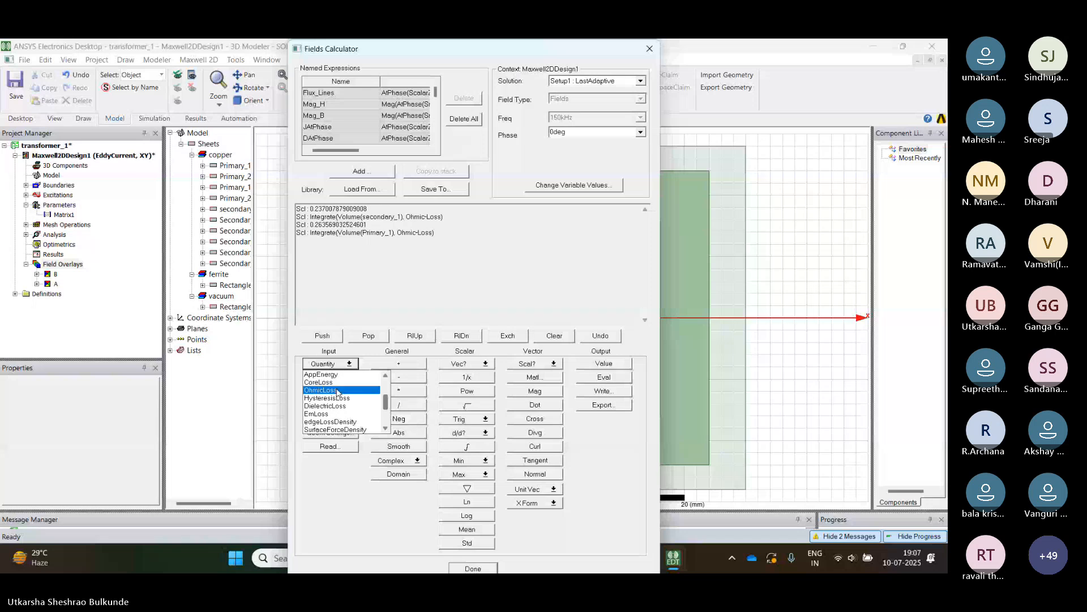
pyautogui.click(338, 391)
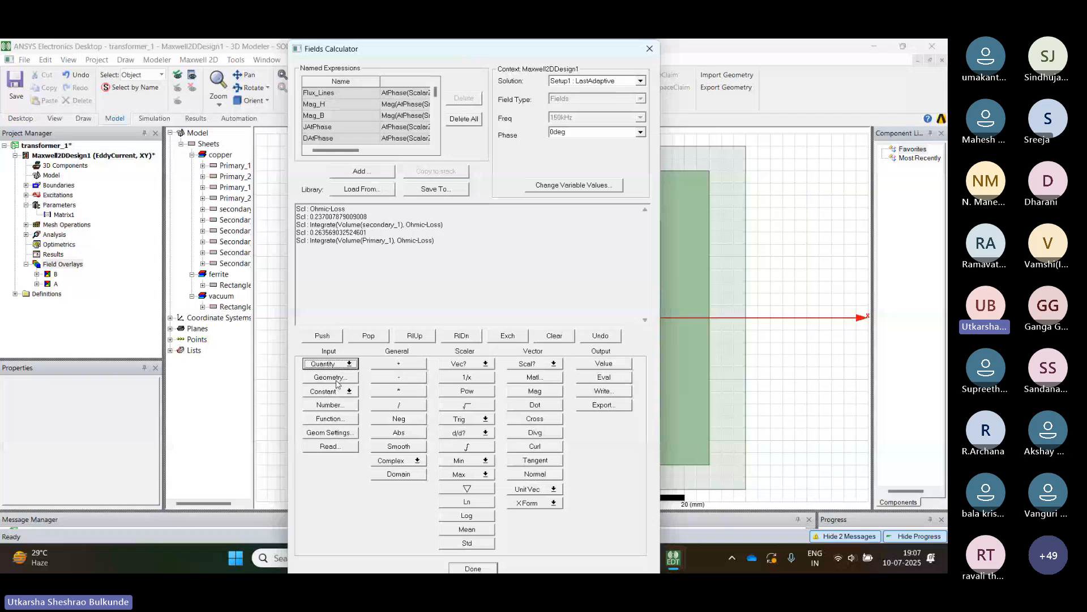
# - Integrate the ohmic loss over the Primary_11 volume, evaluate the expression and close the calculator
pyautogui.click(331, 377)
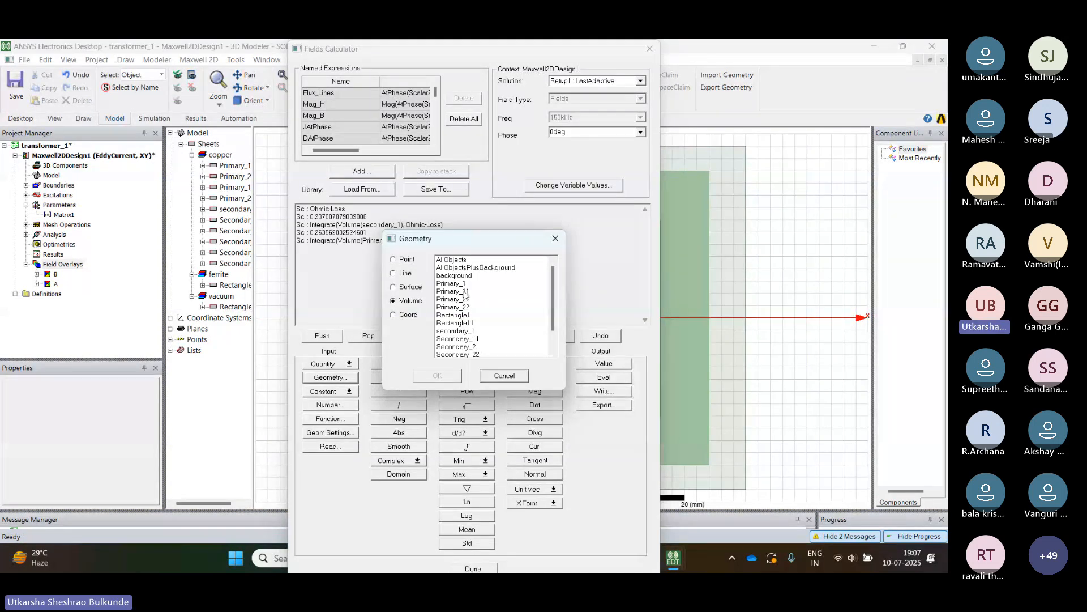
pyautogui.click(465, 292)
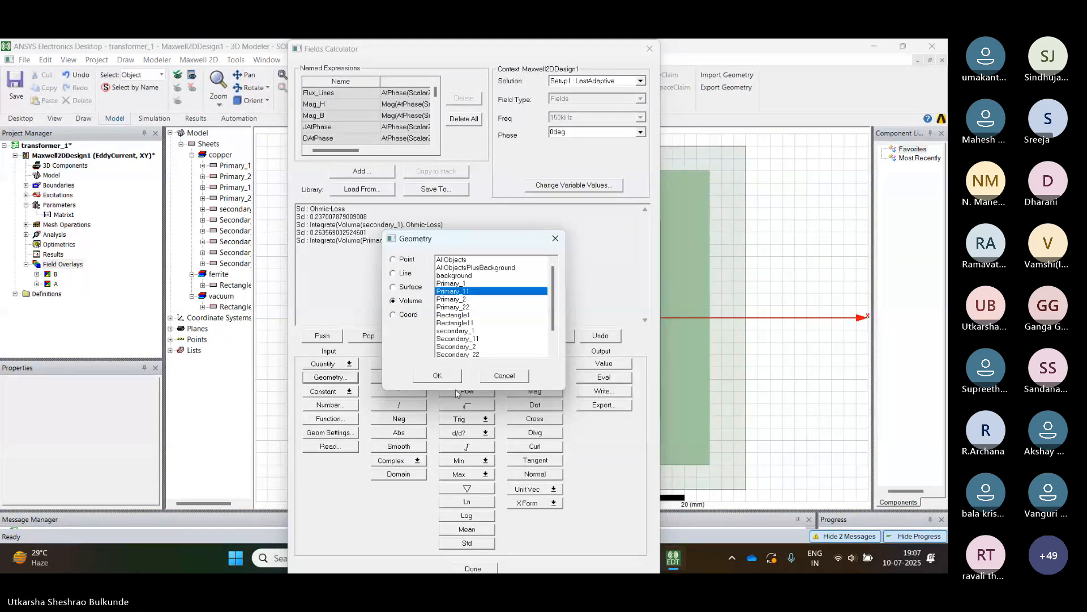
pyautogui.click(438, 376)
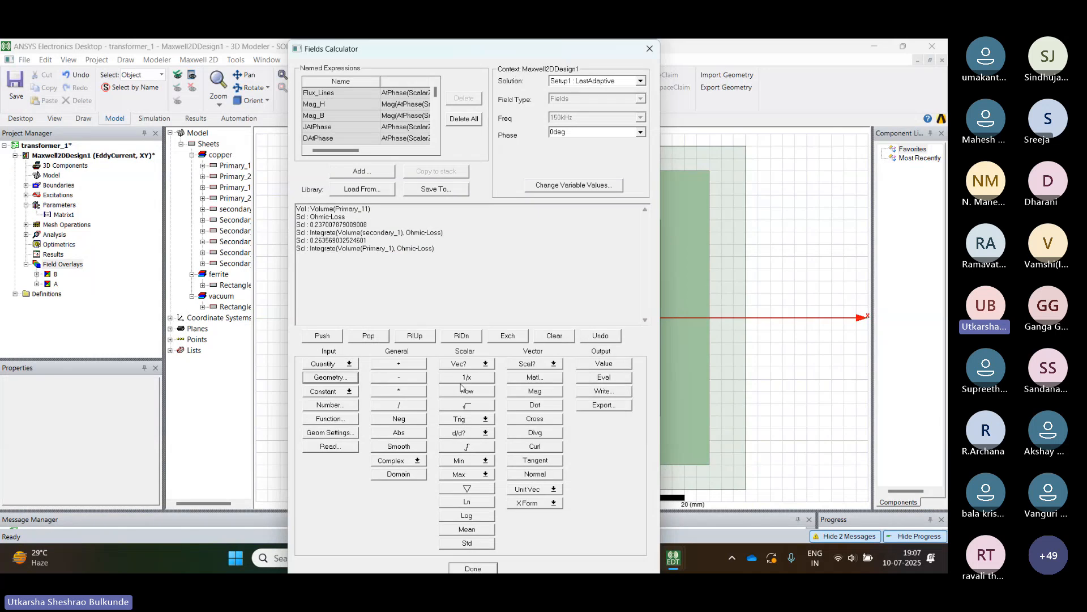
pyautogui.click(466, 448)
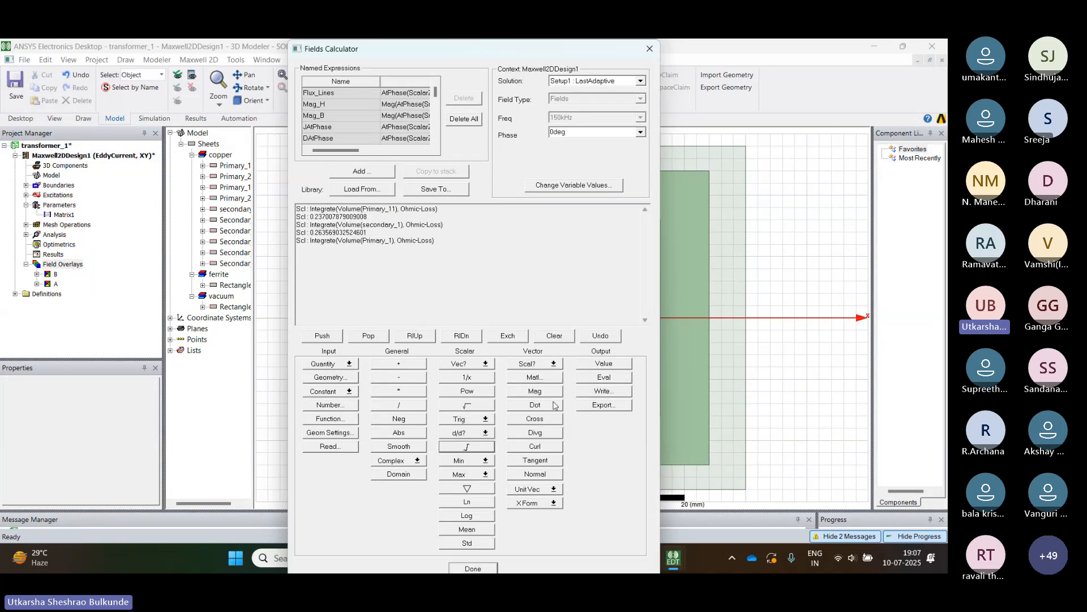
pyautogui.click(603, 378)
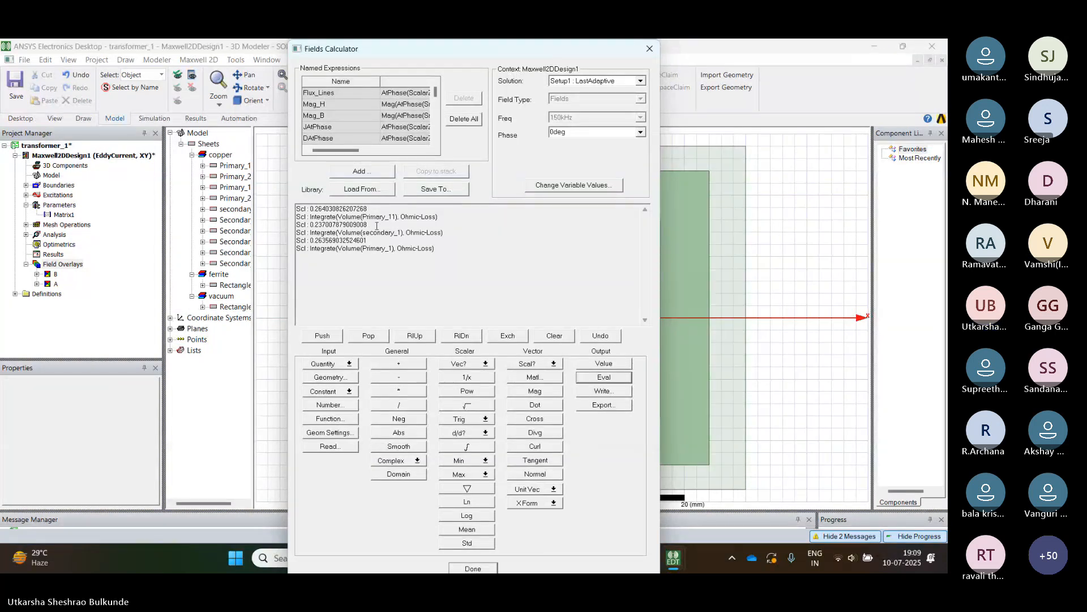
pyautogui.click(649, 50)
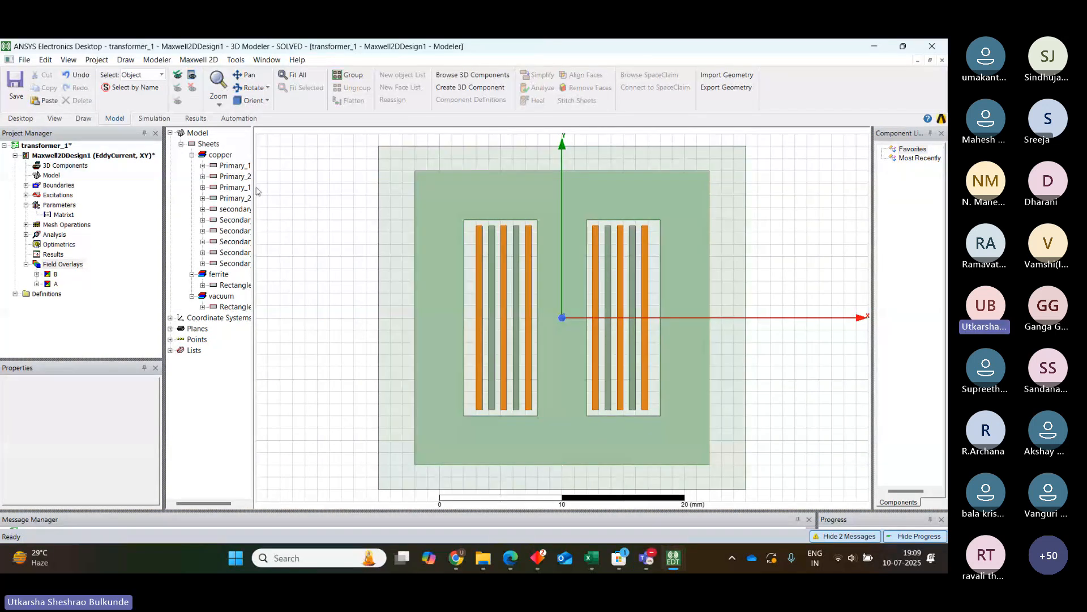
# - Switch to the Ansys Manual PDF in Edge and review the winding loss evaluation and model calculations sections
pyautogui.moveTo(505, 558)
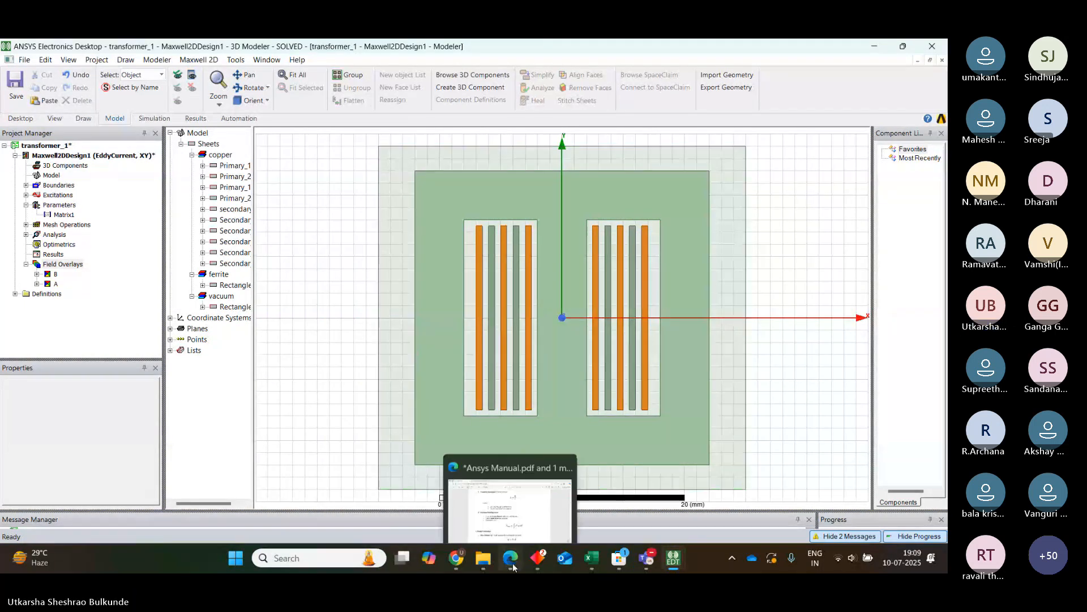
pyautogui.click(524, 486)
pyautogui.scroll(-5, 942, 262)
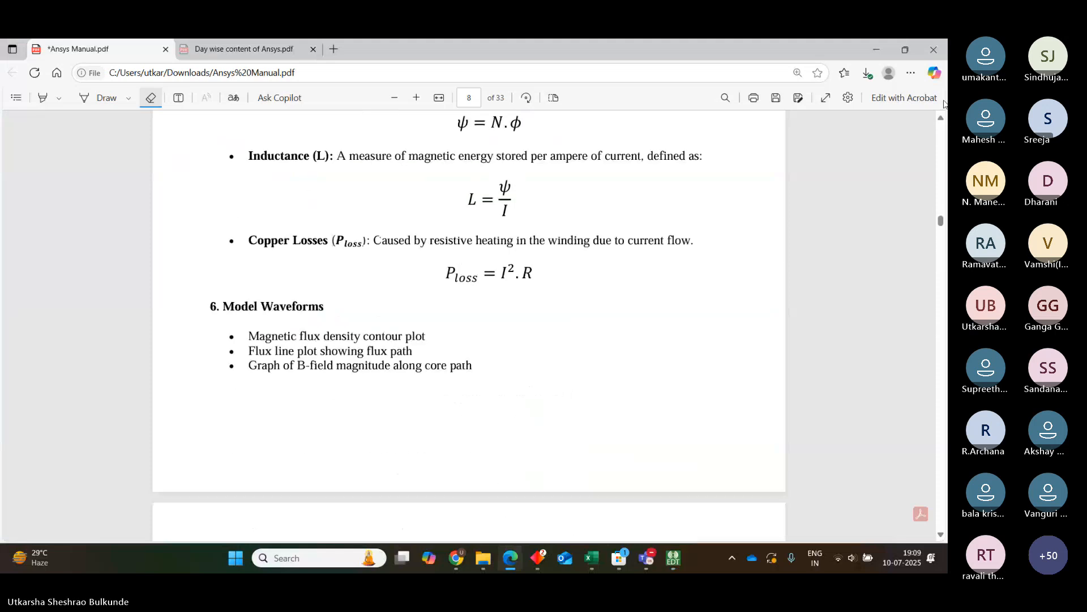
pyautogui.scroll(10, 941, 120)
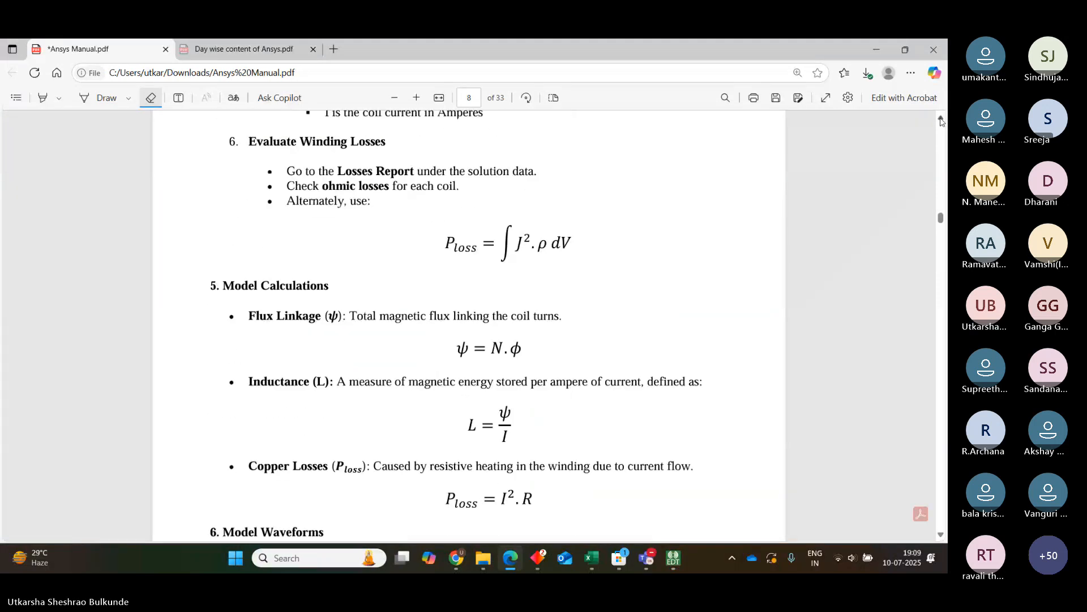
# - Go back in the Ansys Manual to the start of Experiment 4 and review its title and objective
pyautogui.scroll(5, 941, 120)
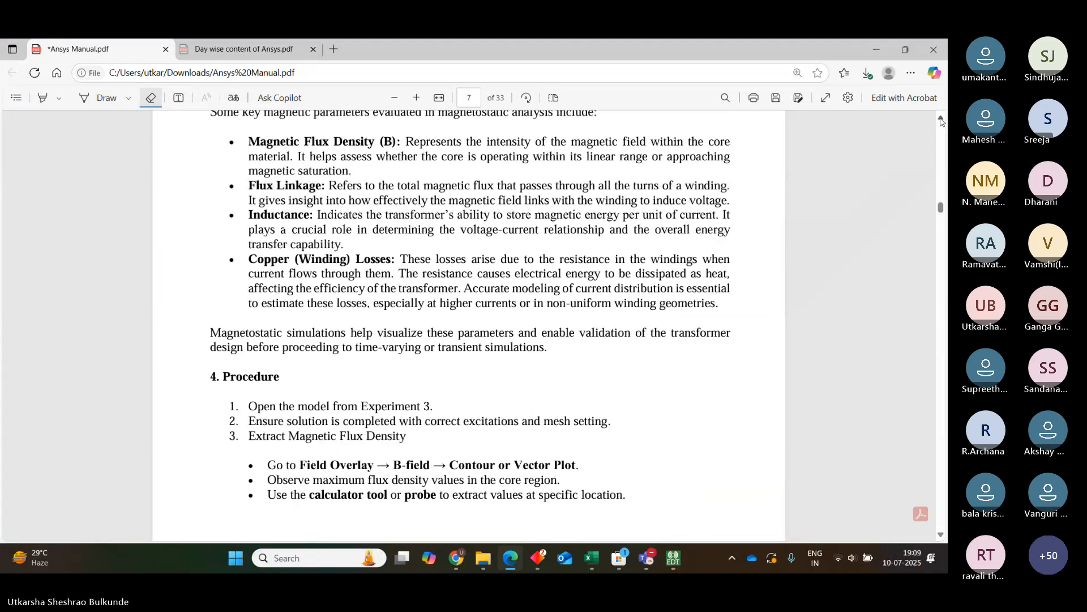
pyautogui.scroll(10, 941, 120)
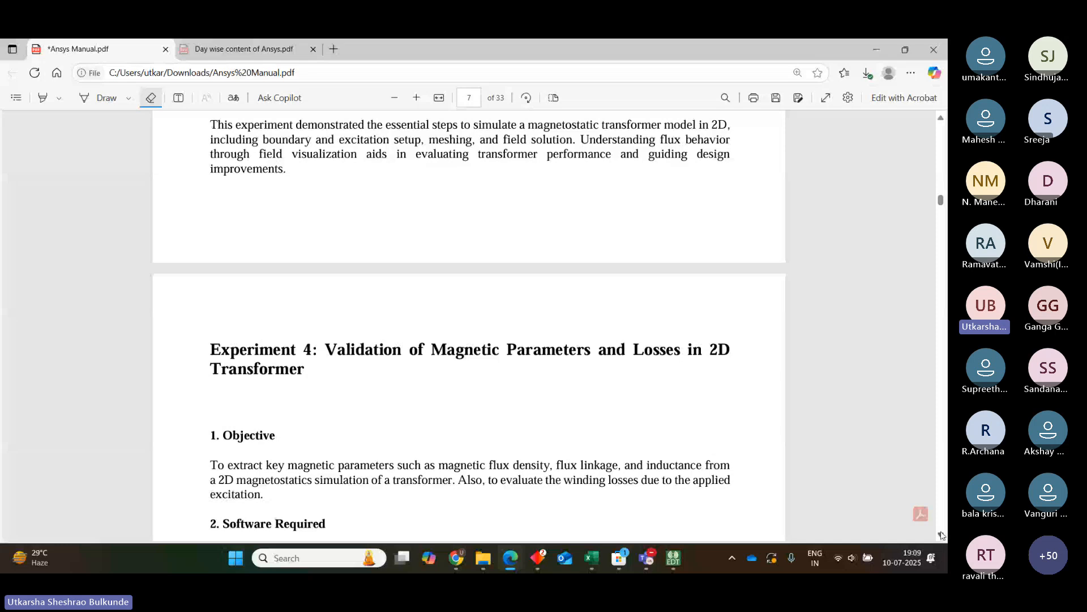
pyautogui.click(941, 536)
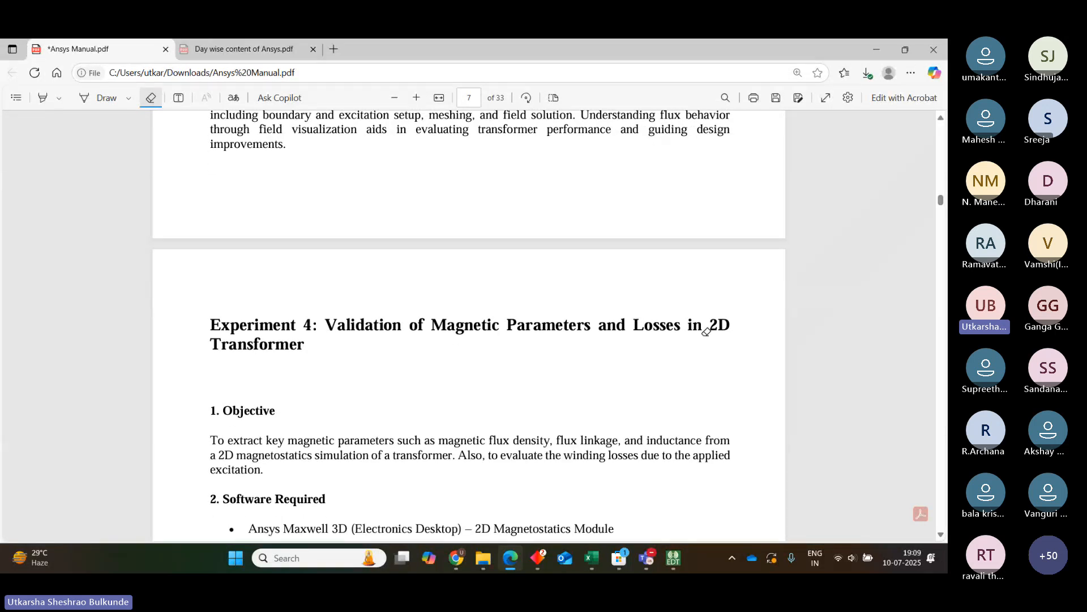
pyautogui.click(942, 535)
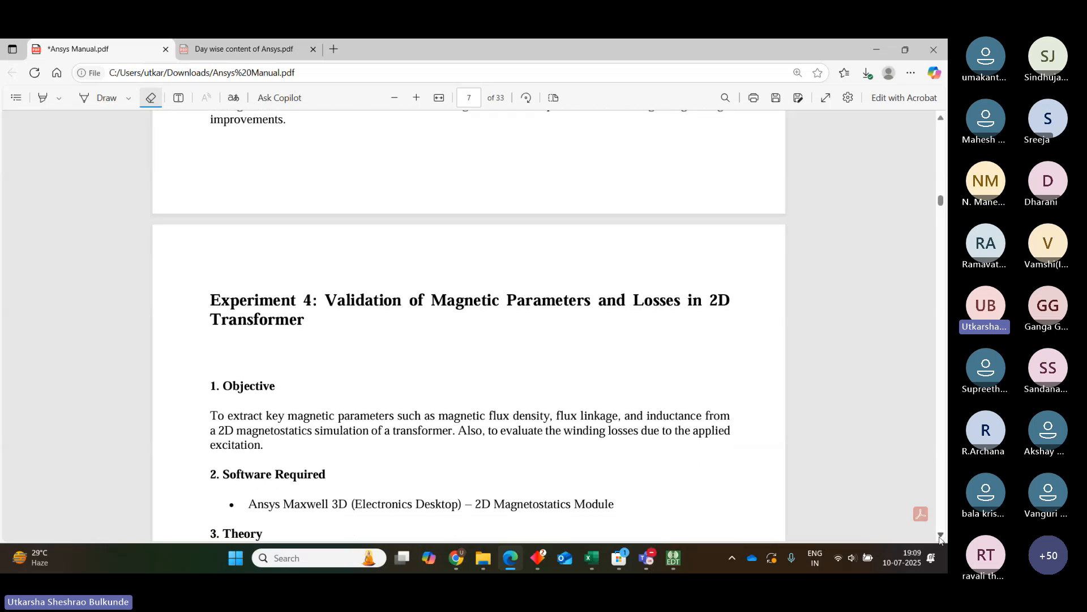
pyautogui.click(519, 135)
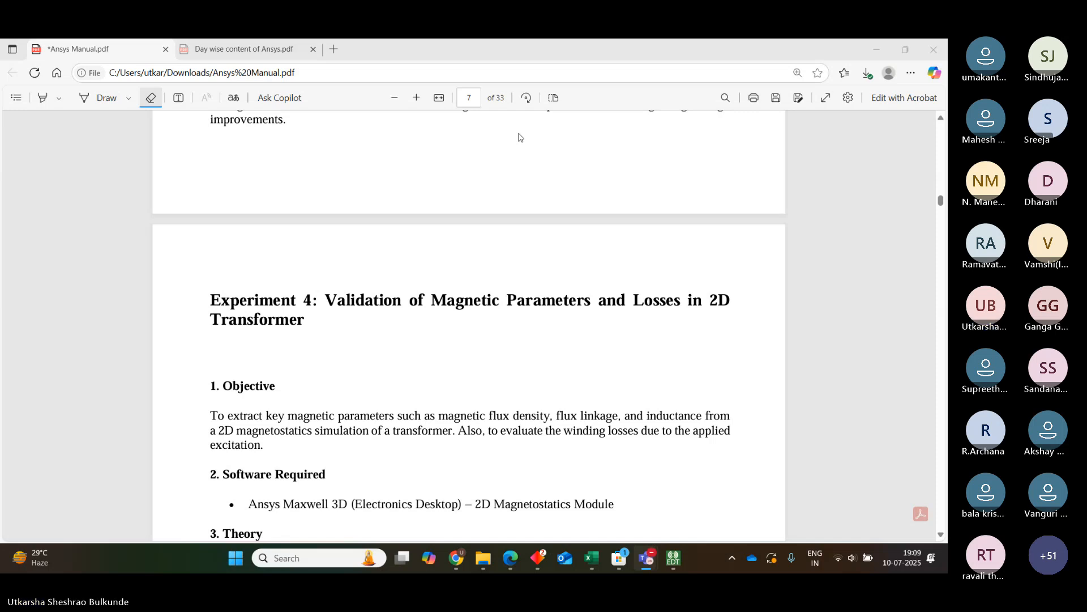
pyautogui.click(520, 137)
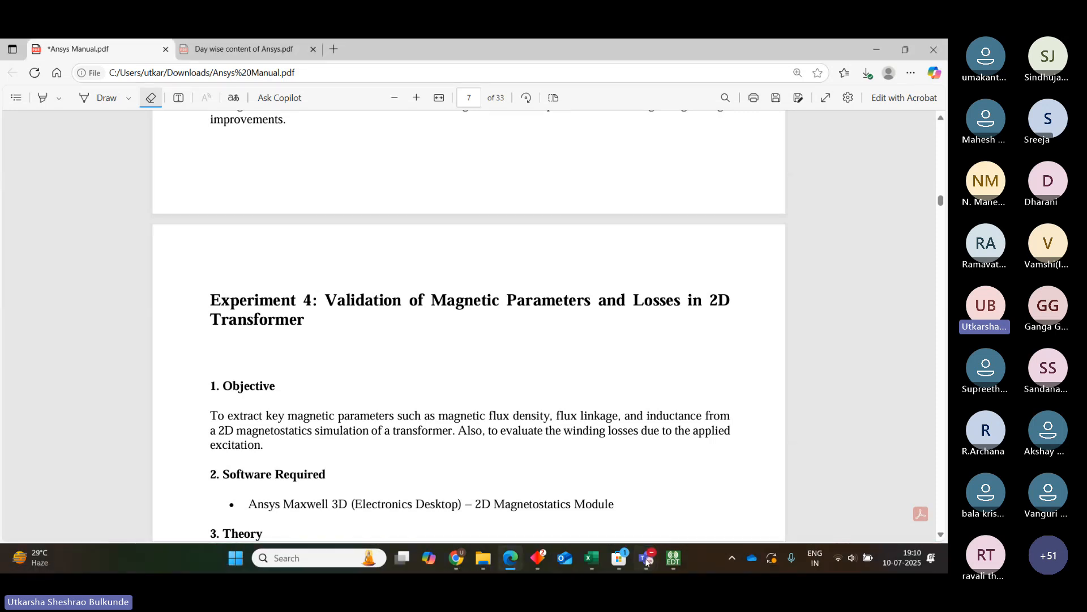
# - Switch to the ANSYS Electronics Desktop transformer model and compare the Matrix1 setup sources with the expanded list of winding excitations
pyautogui.moveTo(661, 561)
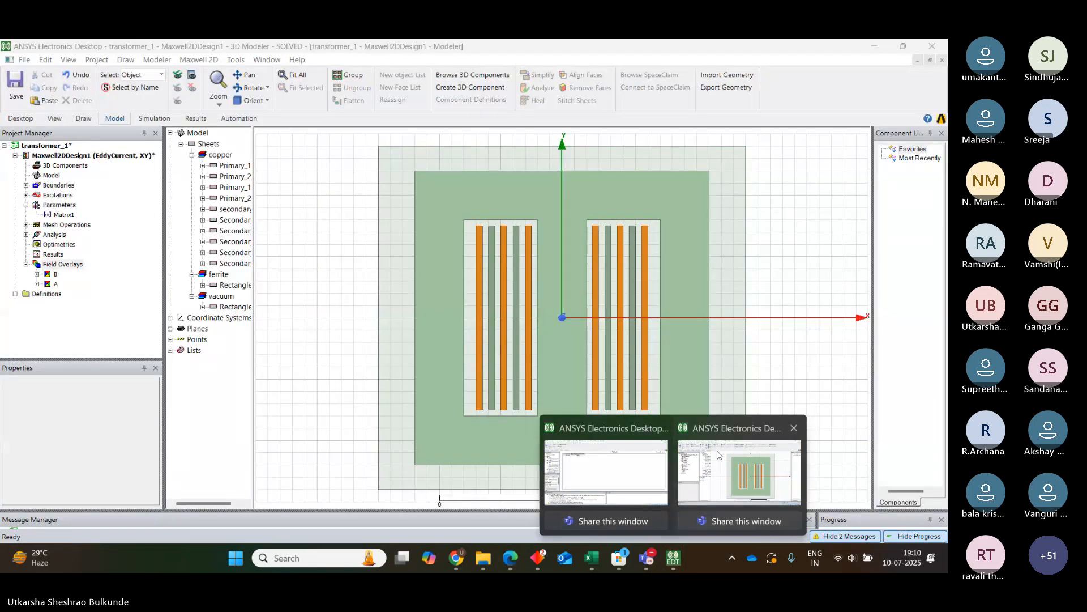
pyautogui.click(718, 454)
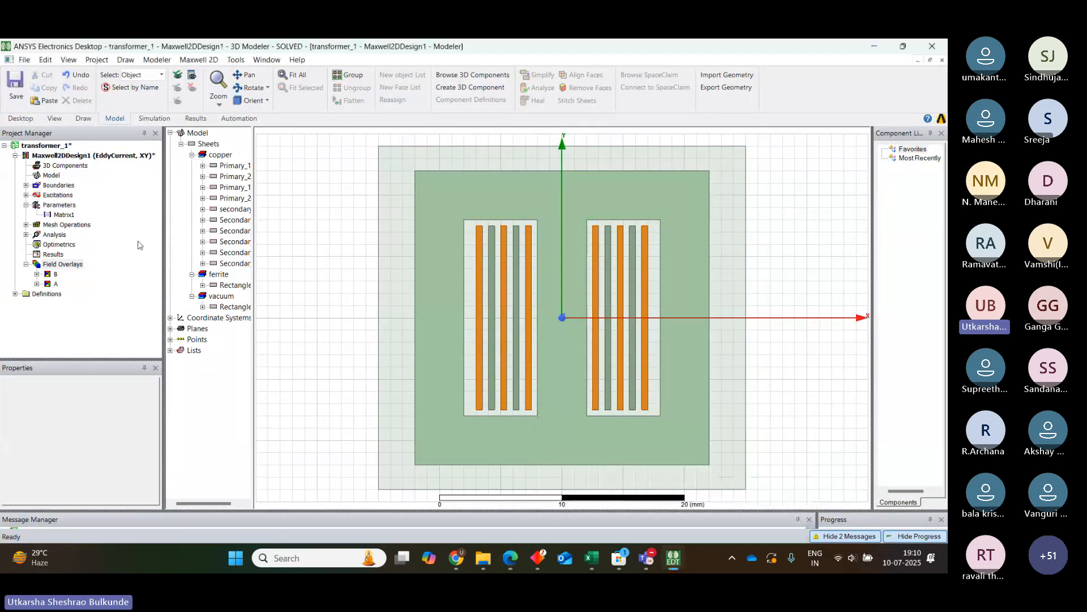
pyautogui.doubleClick(66, 215)
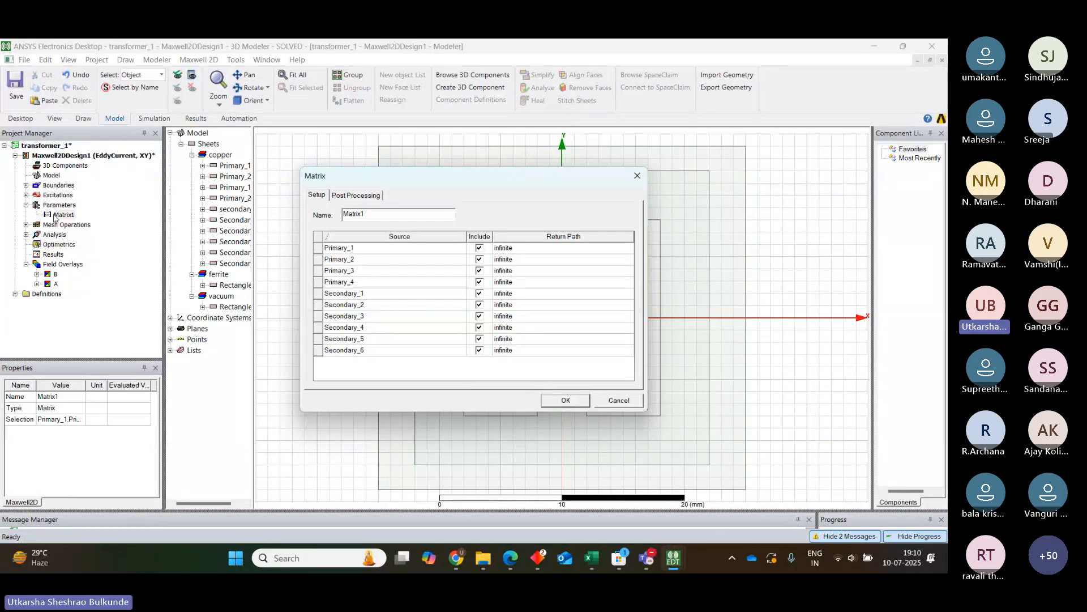
pyautogui.click(638, 177)
pyautogui.click(26, 195)
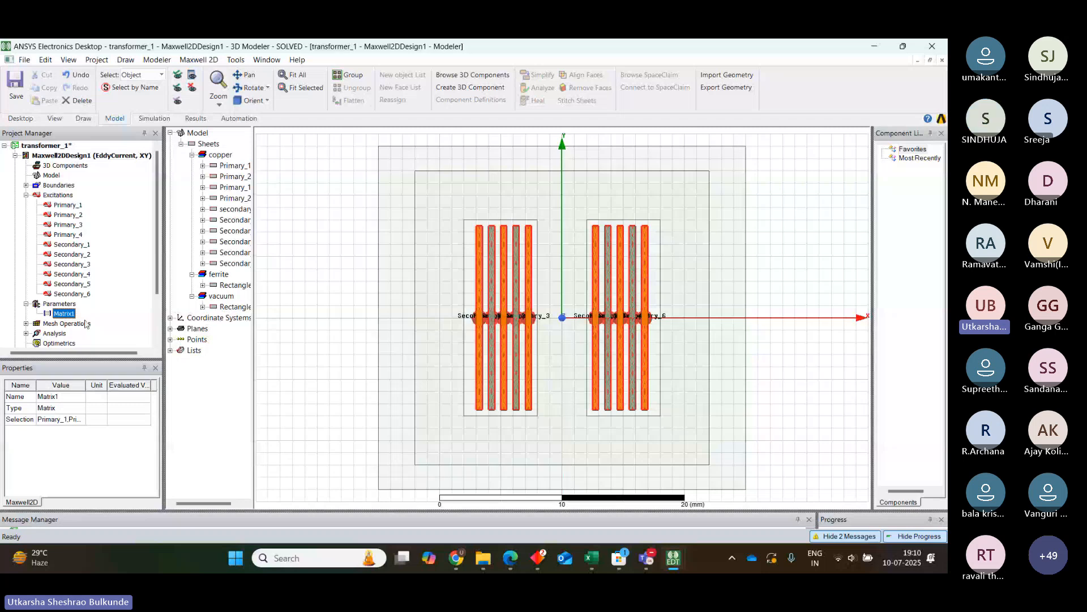
pyautogui.doubleClick(63, 313)
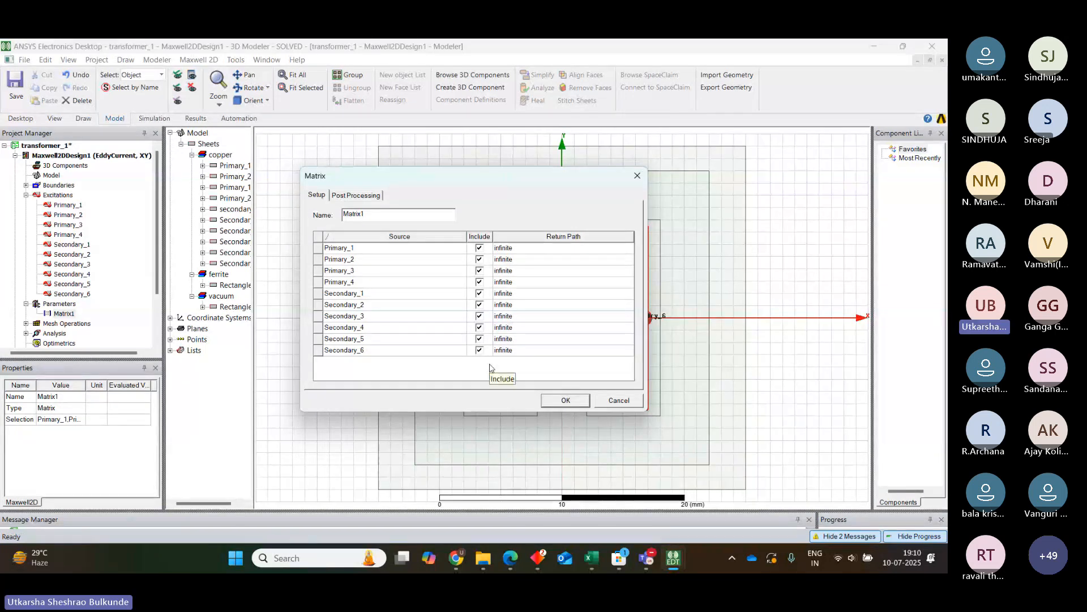
pyautogui.click(565, 400)
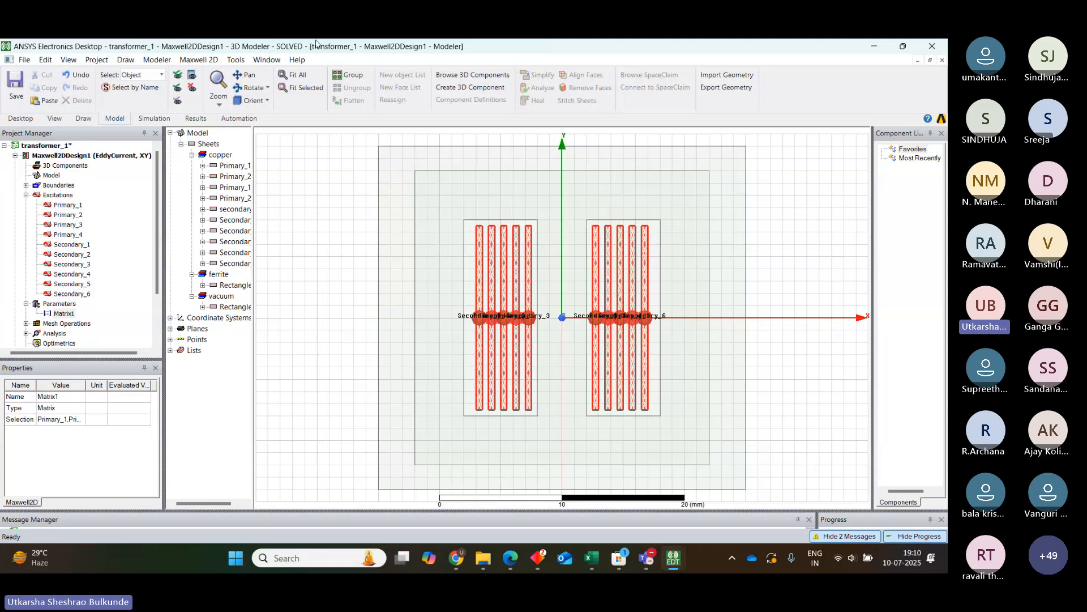
# - Look through the parameters in the project tree and collapse the field overlays branch
pyautogui.click(526, 127)
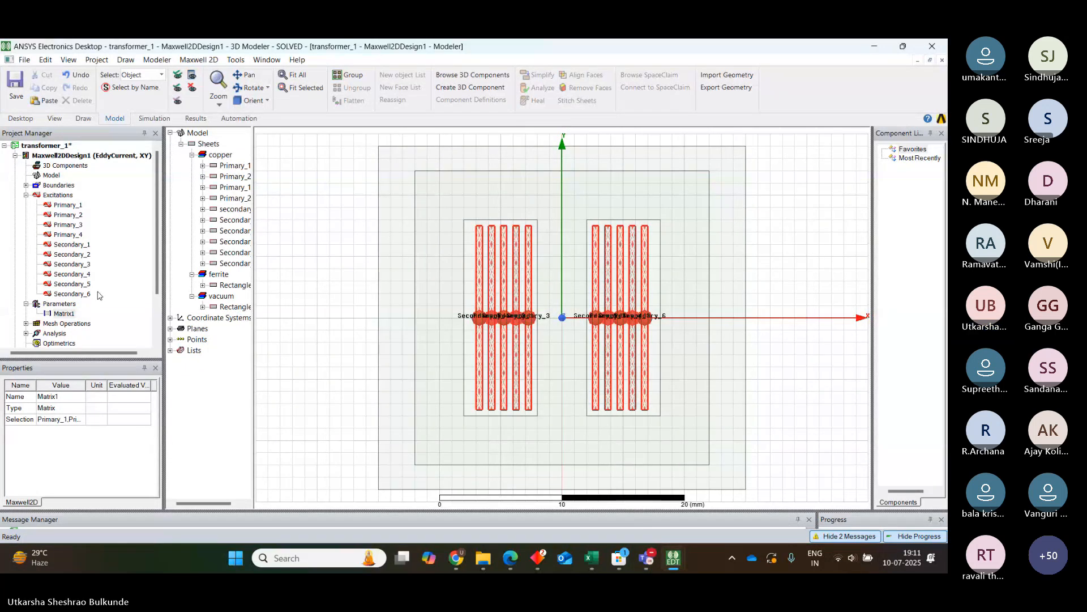
pyautogui.click(156, 343)
pyautogui.click(157, 343)
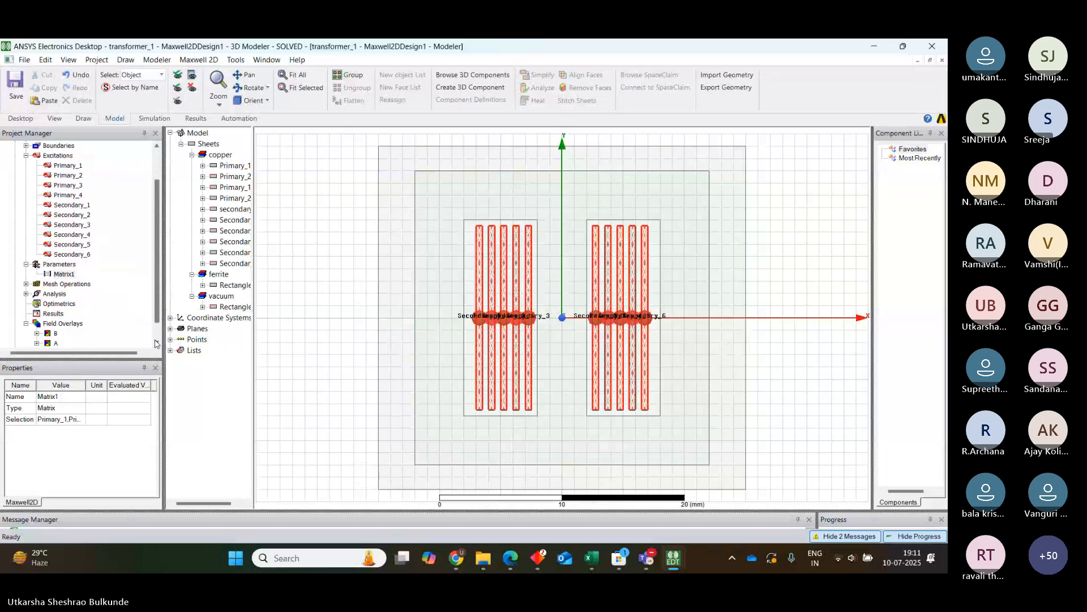
pyautogui.click(25, 265)
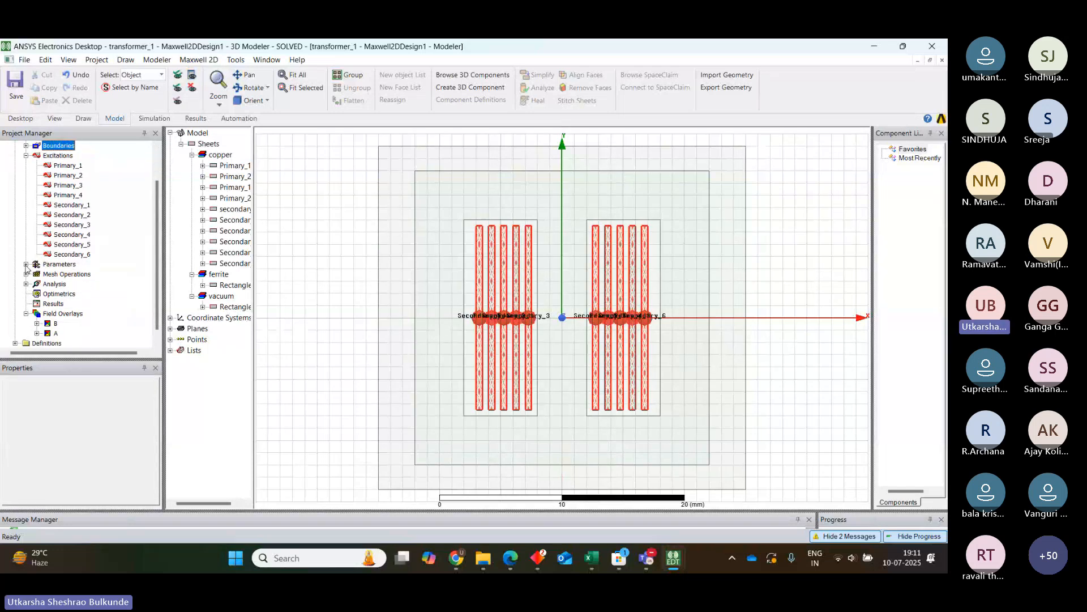
pyautogui.click(25, 264)
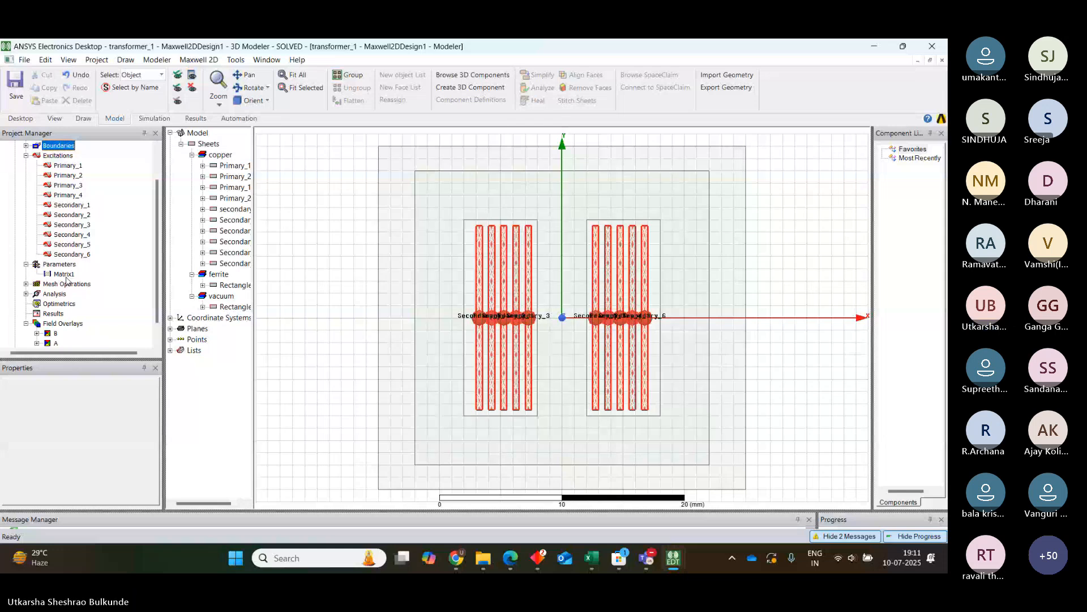
pyautogui.scroll(-1, 157, 281)
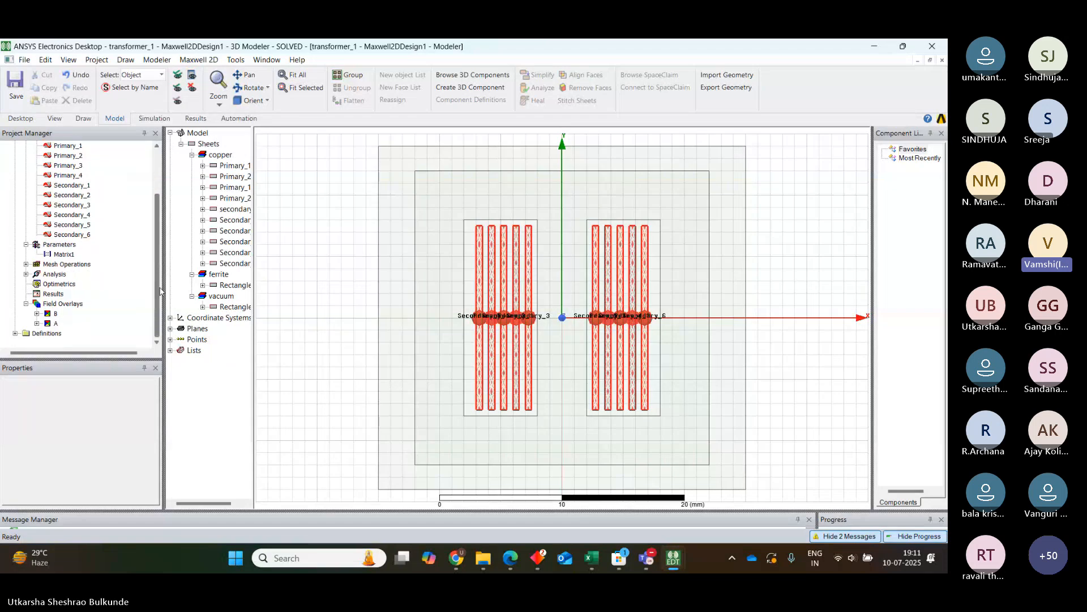
pyautogui.click(26, 305)
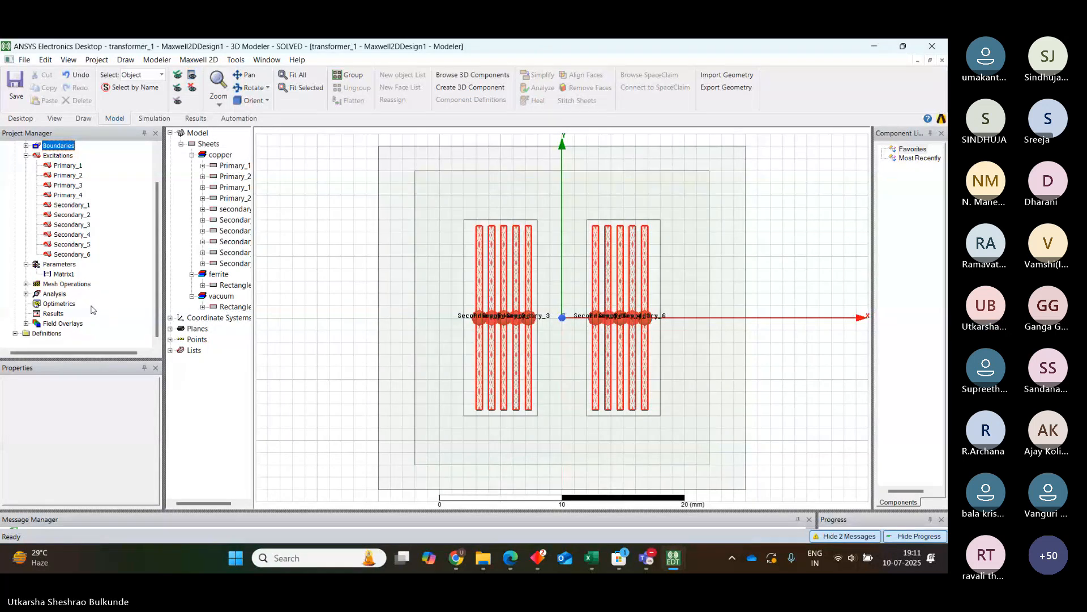
# - Open the solution data from the results and examine the Matrix1 impedance values of the windings, then close it
pyautogui.click(55, 314)
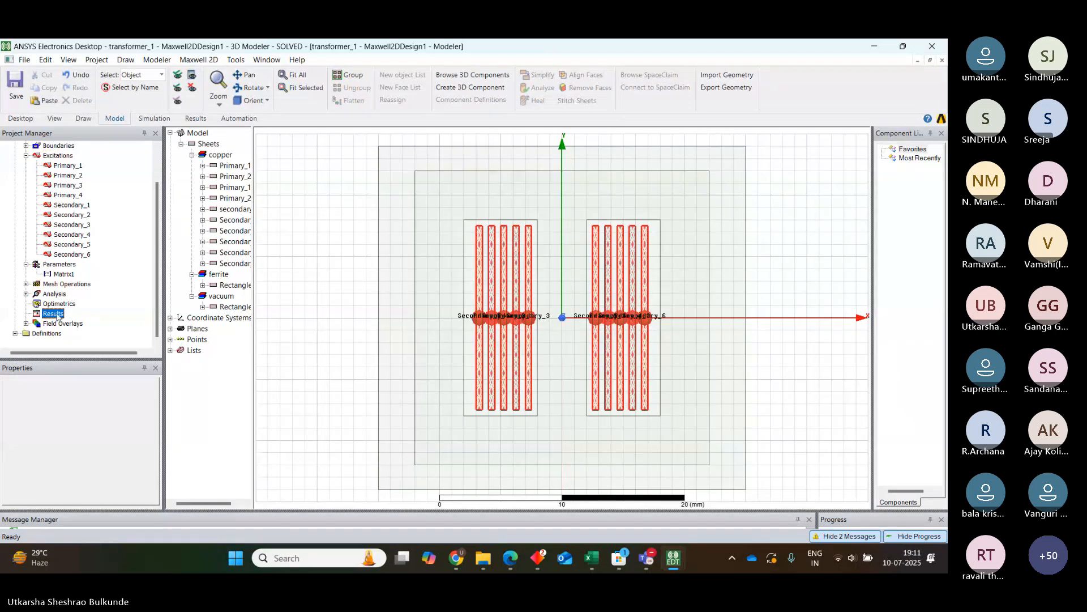
pyautogui.rightClick(57, 317)
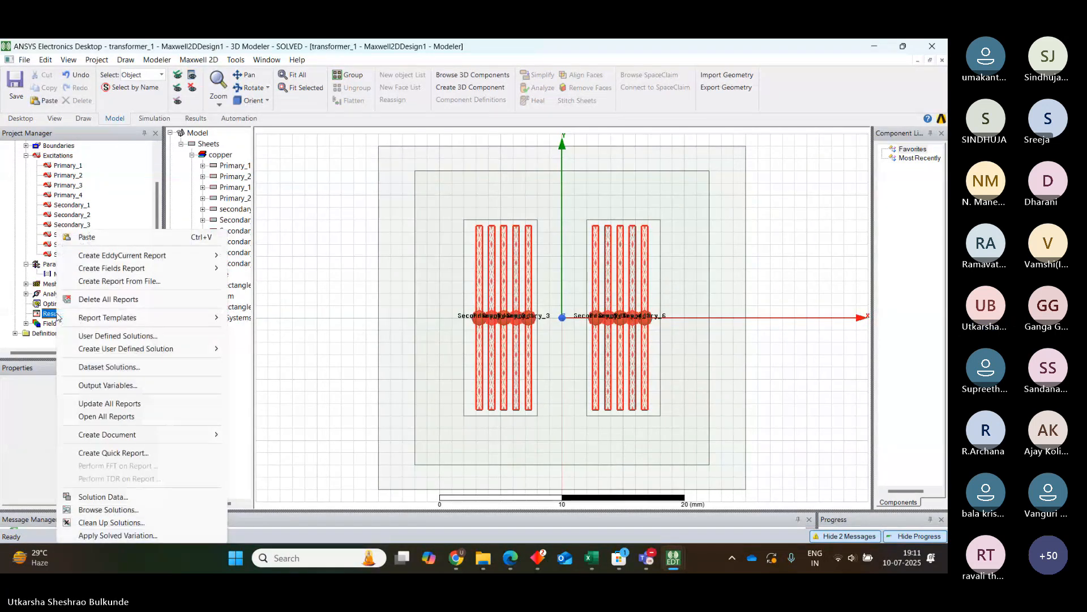
pyautogui.click(28, 375)
pyautogui.rightClick(53, 316)
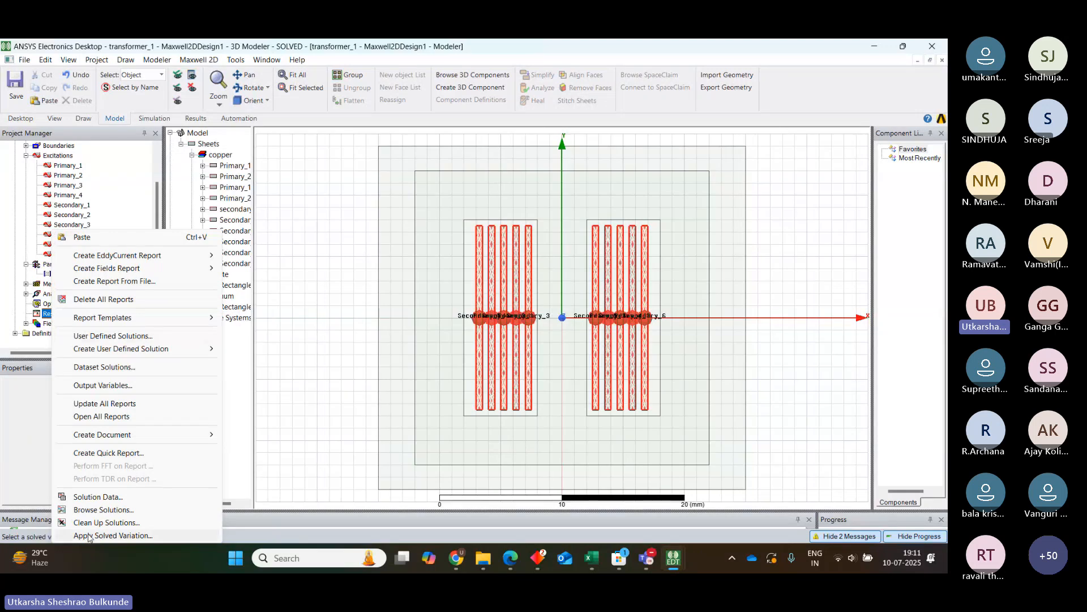
pyautogui.click(97, 496)
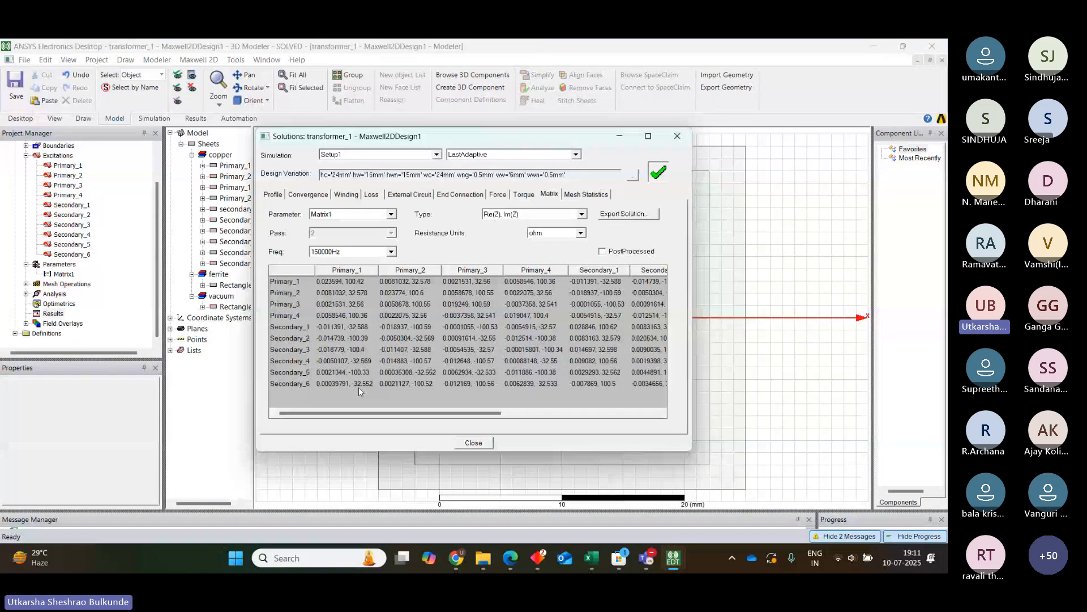
pyautogui.moveTo(401, 411); pyautogui.dragTo(375, 427)
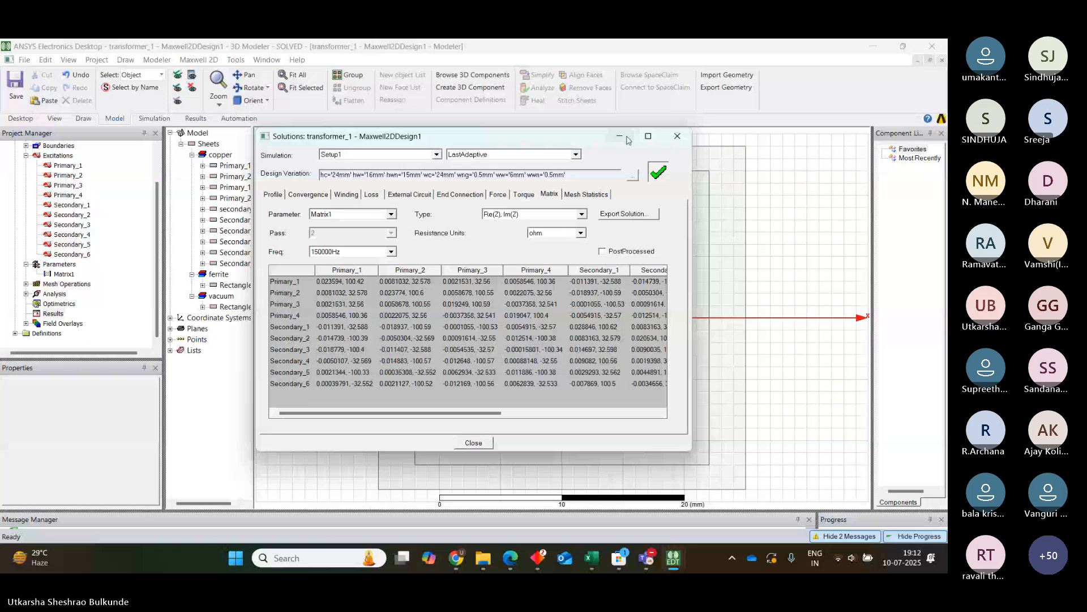
pyautogui.click(677, 136)
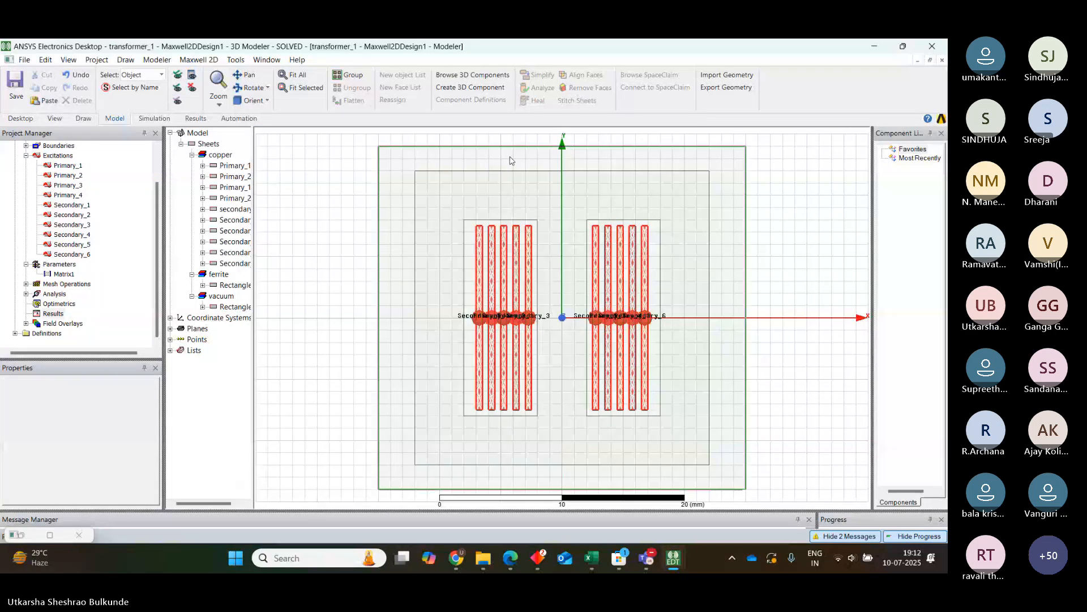
# - Collapse the excitations, open the Matrix1 properties and review the source setup and the post-processing groups
pyautogui.click(26, 156)
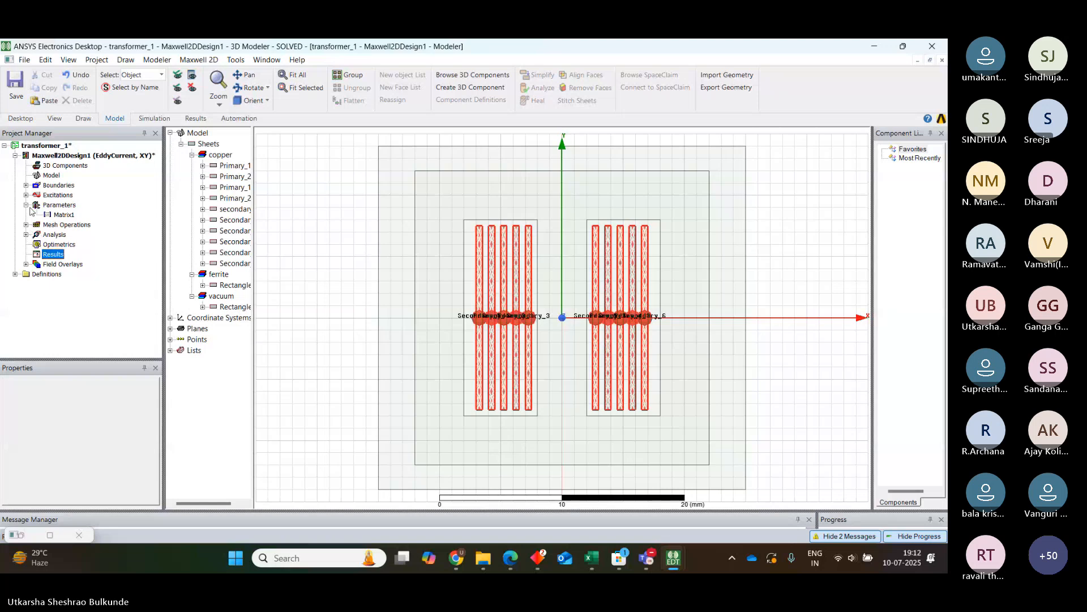
pyautogui.click(63, 215)
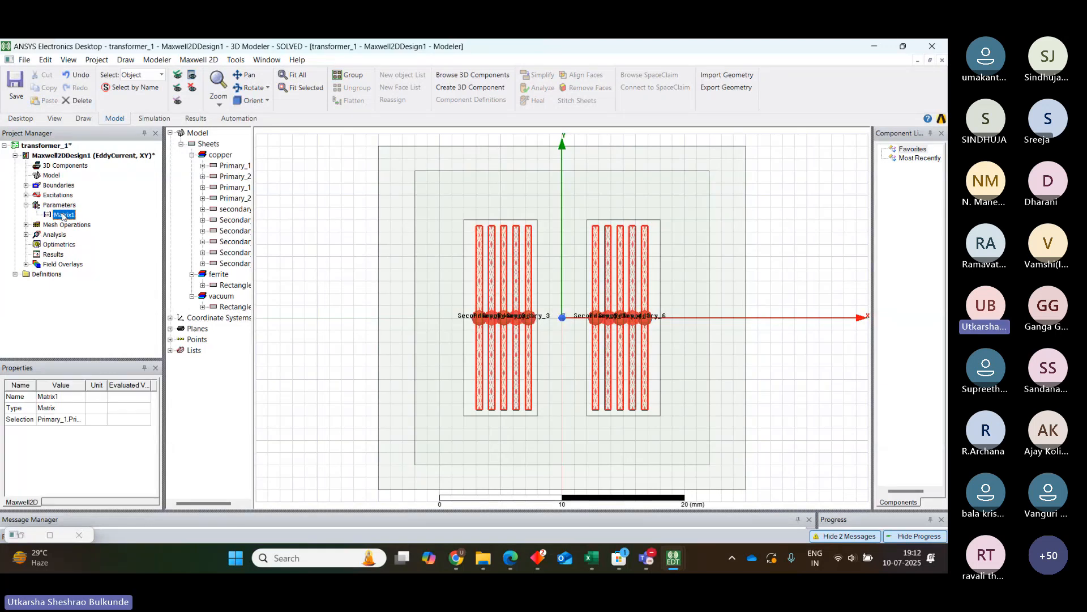
pyautogui.rightClick(63, 216)
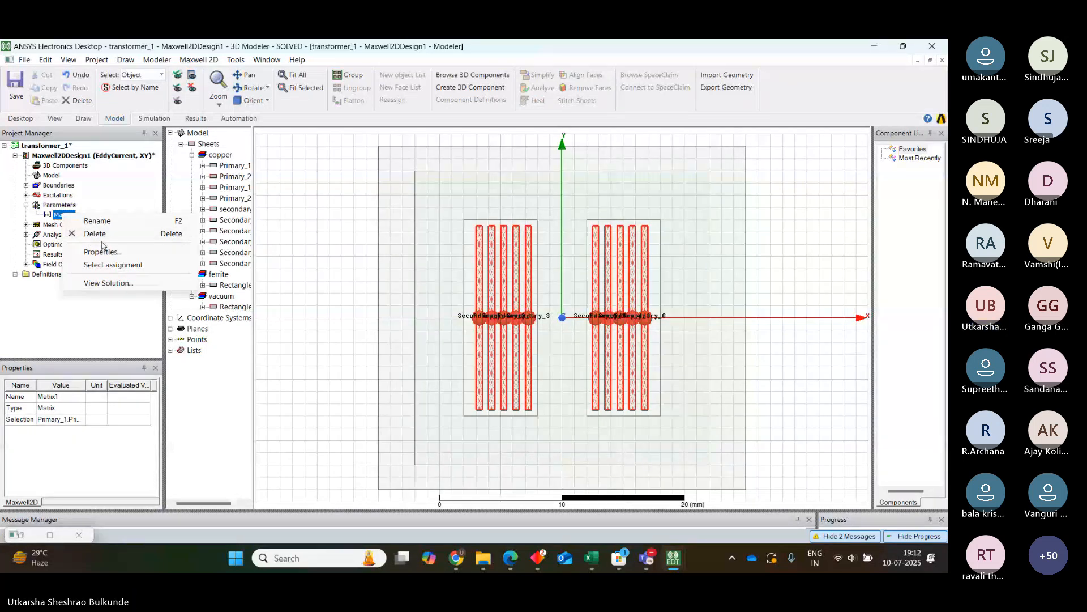
pyautogui.click(125, 252)
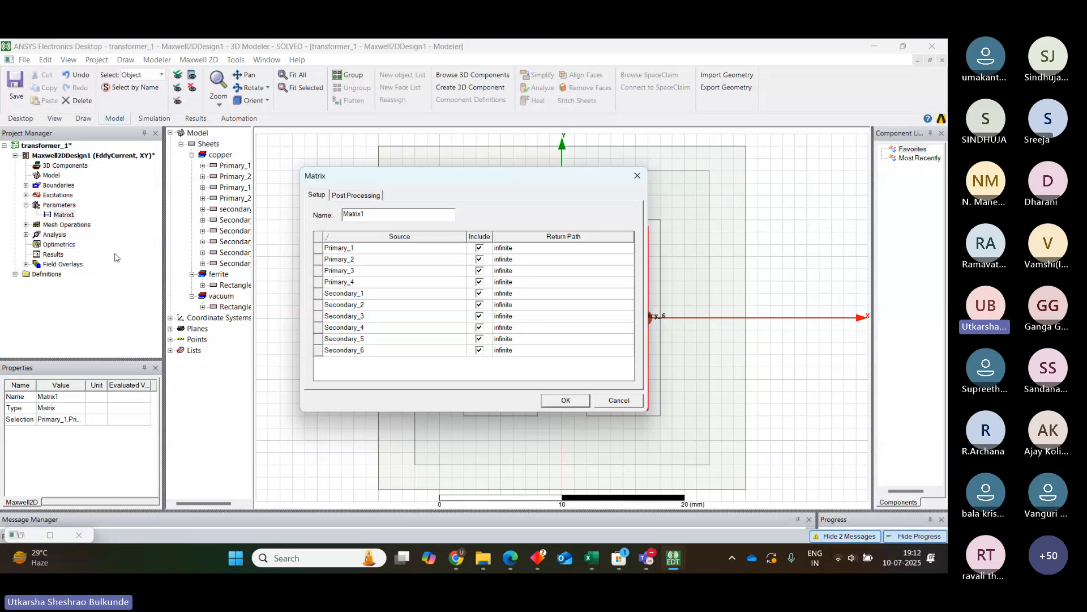
pyautogui.click(369, 198)
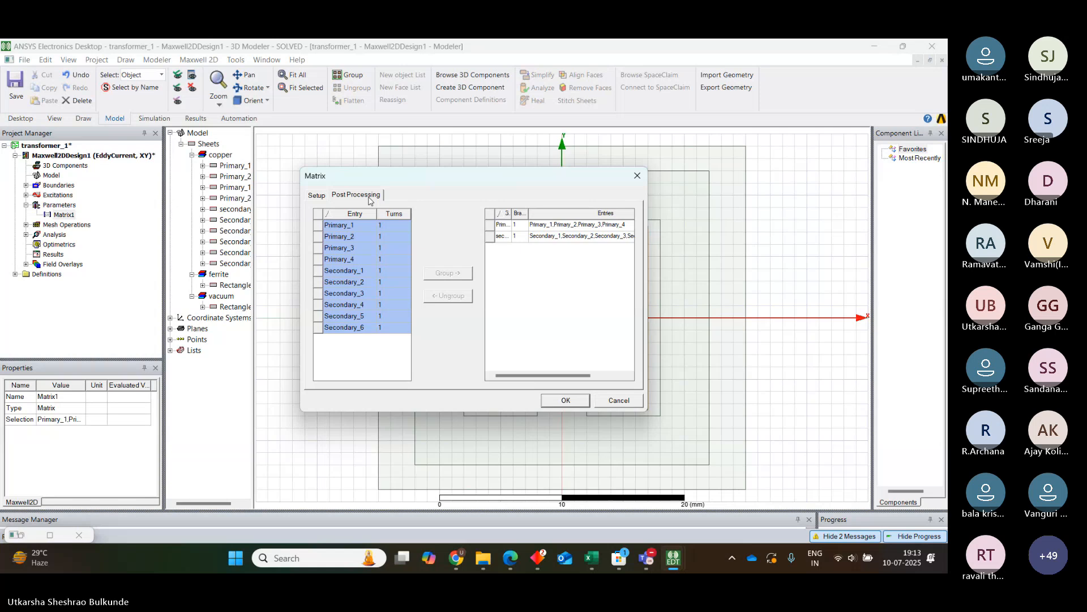
# - Try to group Primary_1 through Primary_4 in the matrix post-processing, then select the existing secondary group entry
pyautogui.click(339, 228)
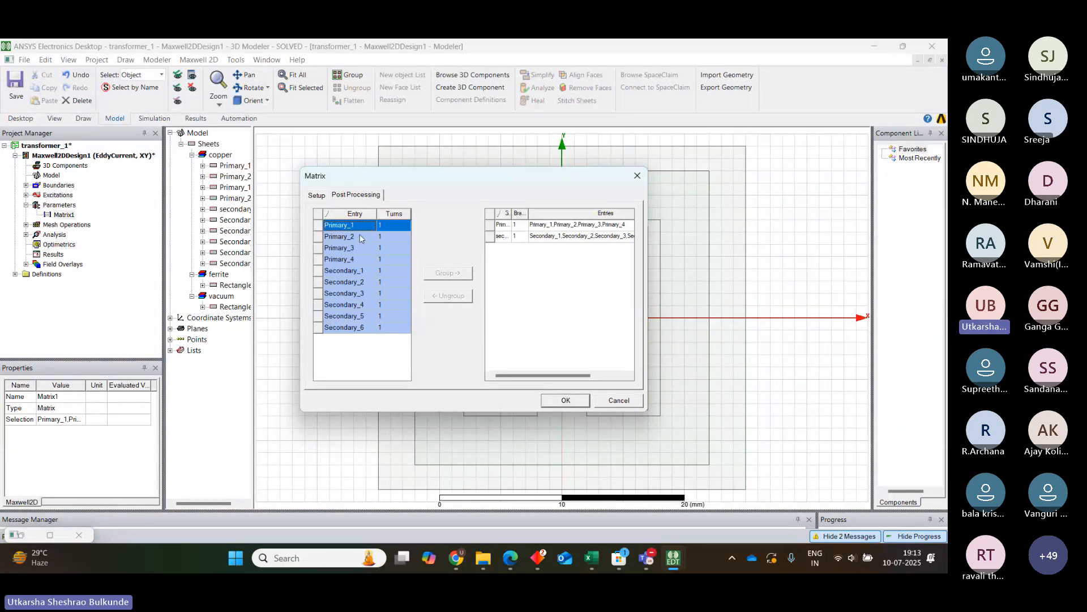
pyautogui.keyDown('ctrl'); pyautogui.click(361, 238); pyautogui.keyUp('ctrl')
pyautogui.keyDown('ctrl'); pyautogui.click(361, 249); pyautogui.keyUp('ctrl')
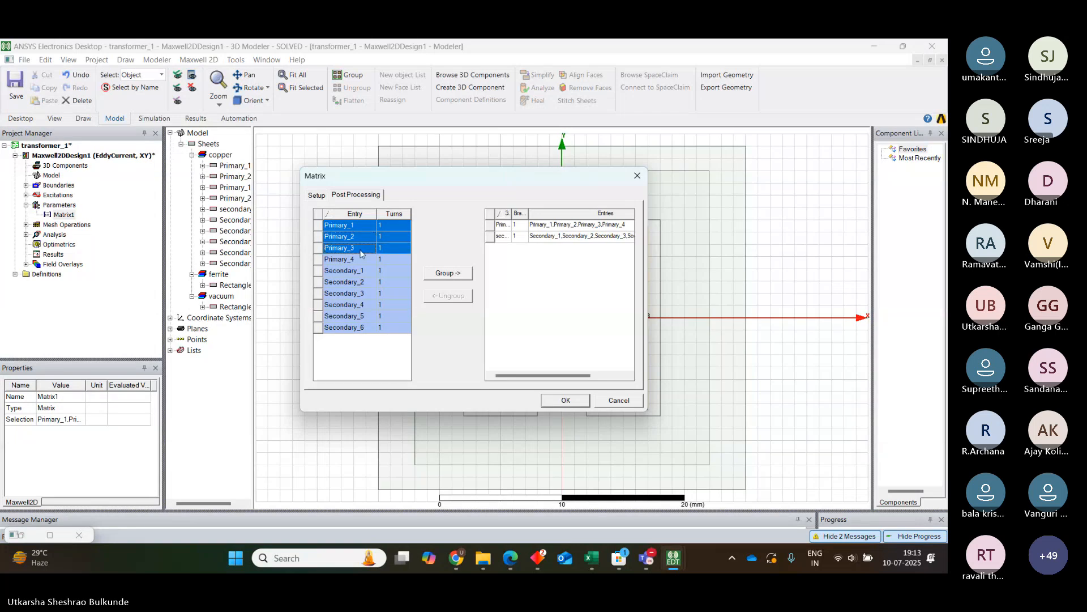
pyautogui.keyDown('ctrl'); pyautogui.click(358, 259); pyautogui.keyUp('ctrl')
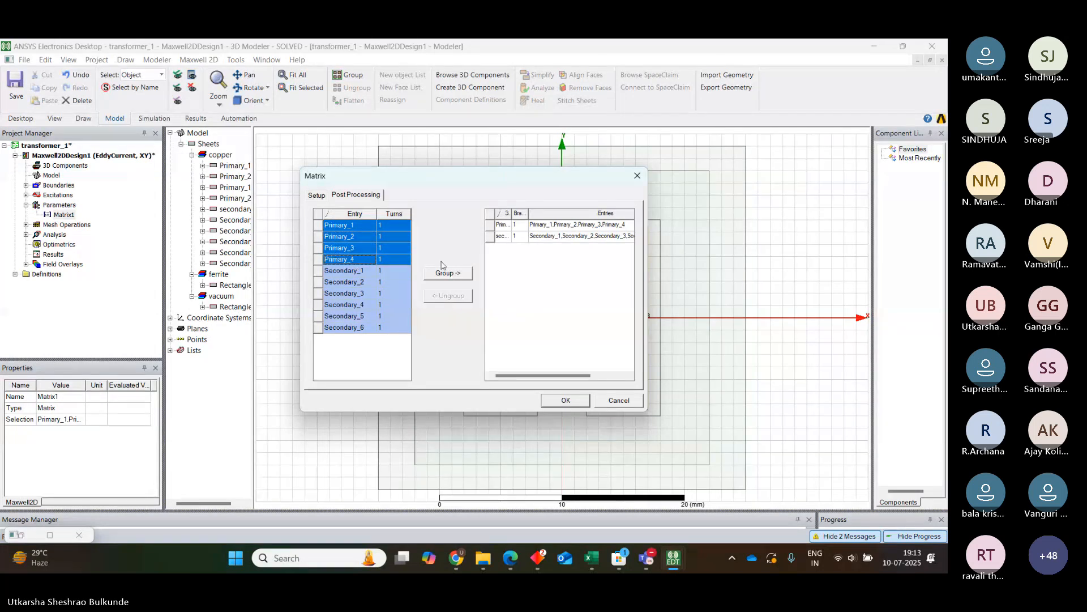
pyautogui.click(462, 276)
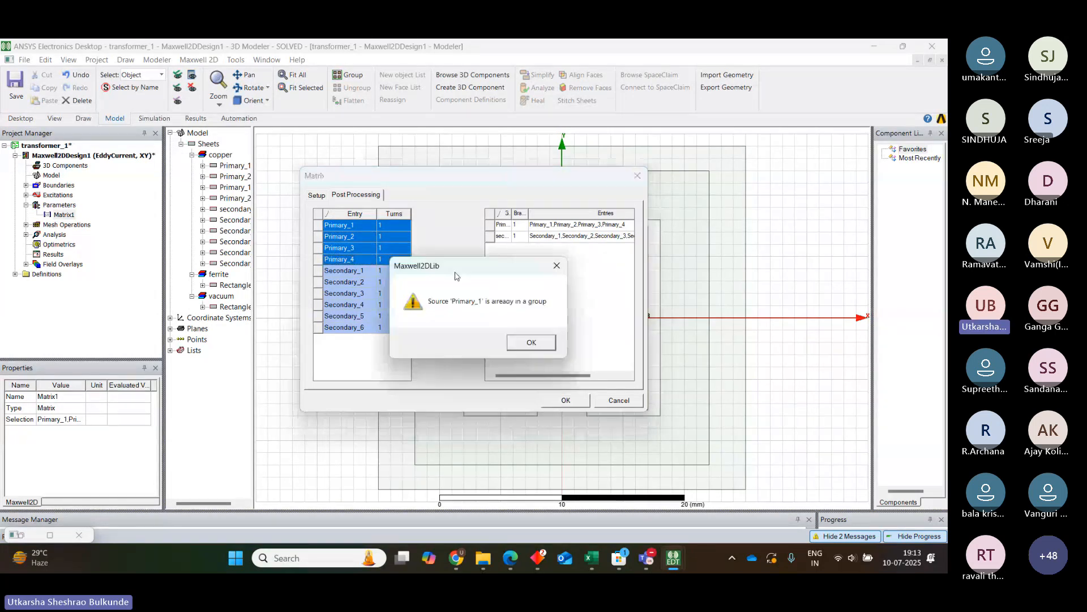
pyautogui.click(526, 340)
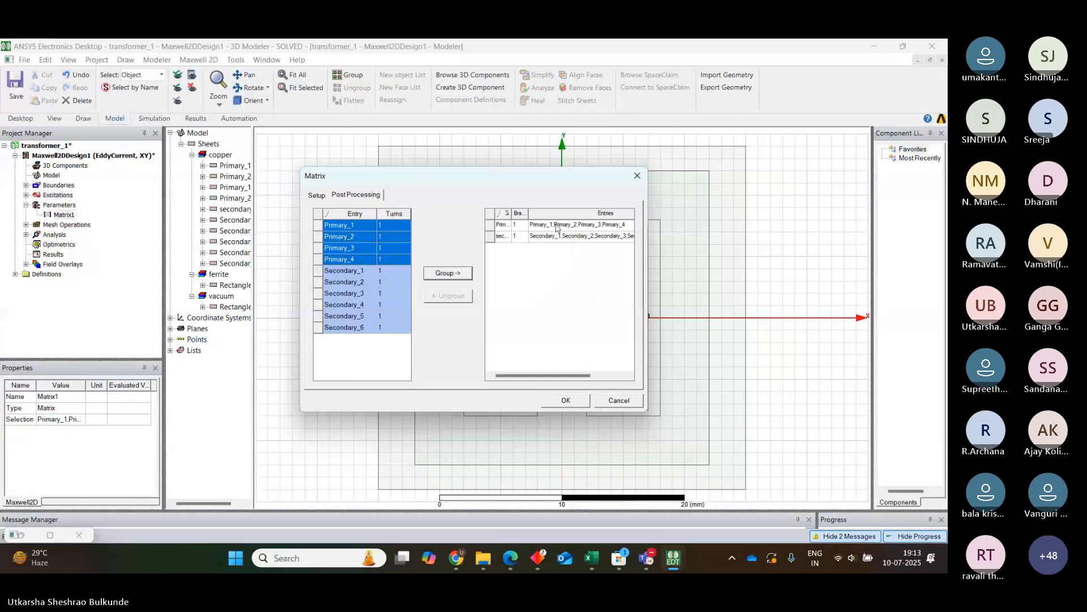
pyautogui.click(542, 236)
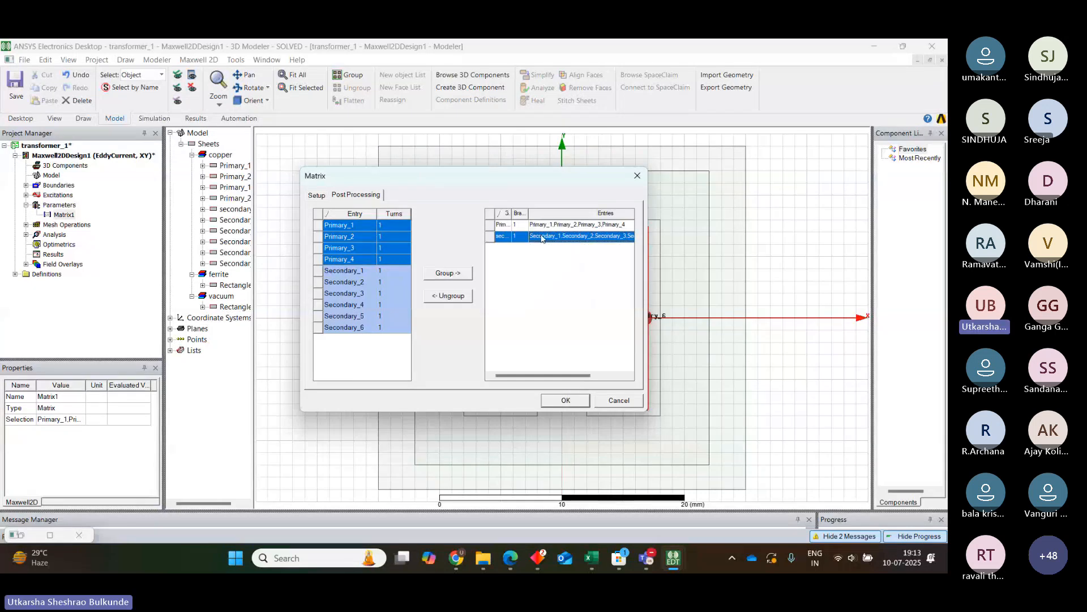
# - Examine the existing primary and secondary groups in the matrix post-processing and select the Secondary_1 through Secondary_6 entries
pyautogui.click(523, 225)
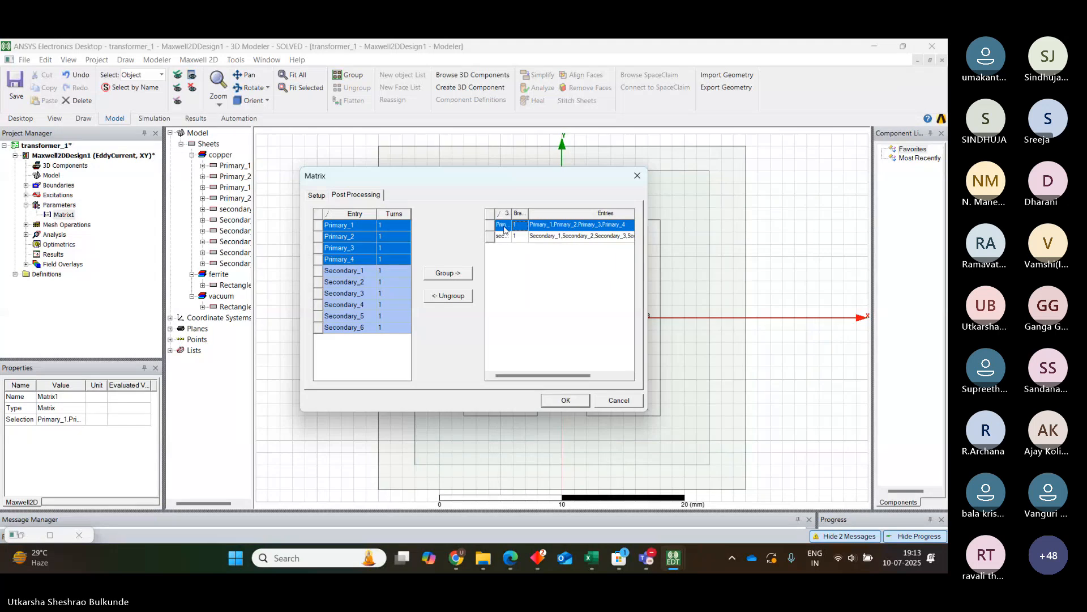
pyautogui.click(548, 300)
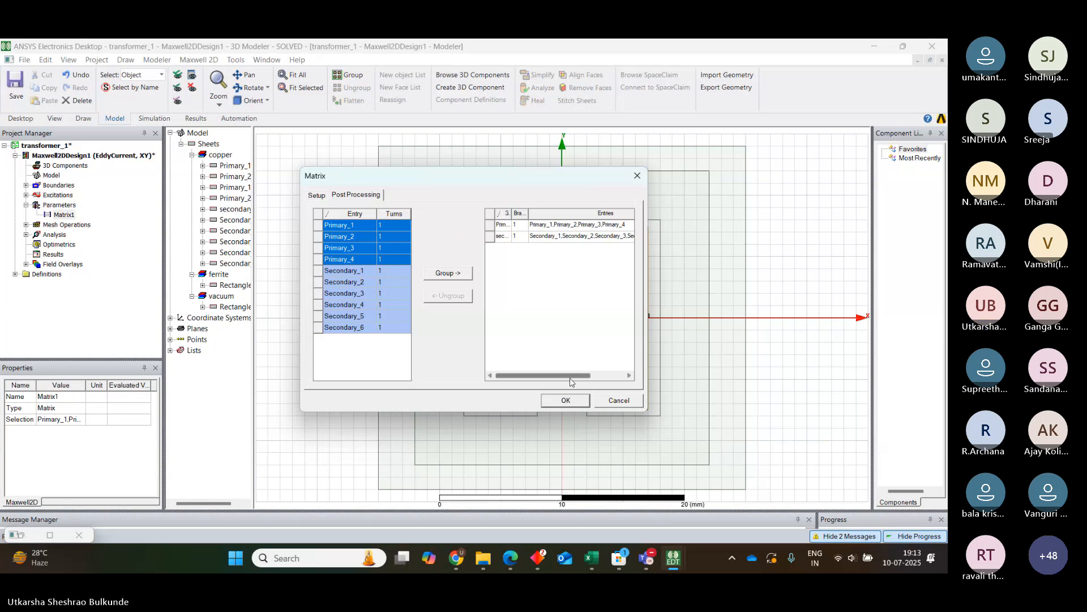
pyautogui.moveTo(571, 377); pyautogui.dragTo(549, 378)
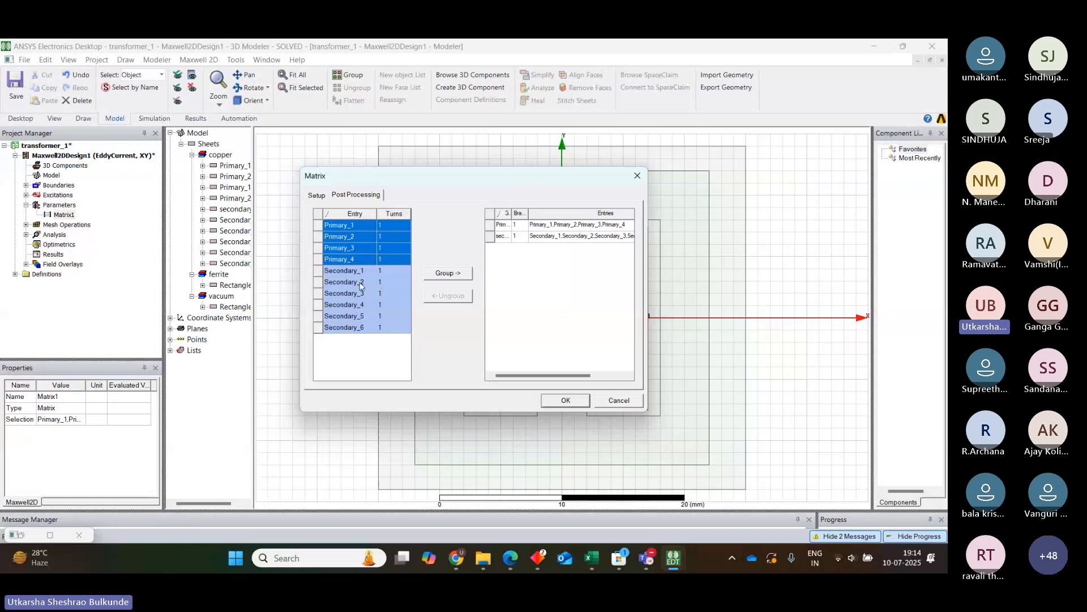
pyautogui.click(352, 351)
pyautogui.click(342, 271)
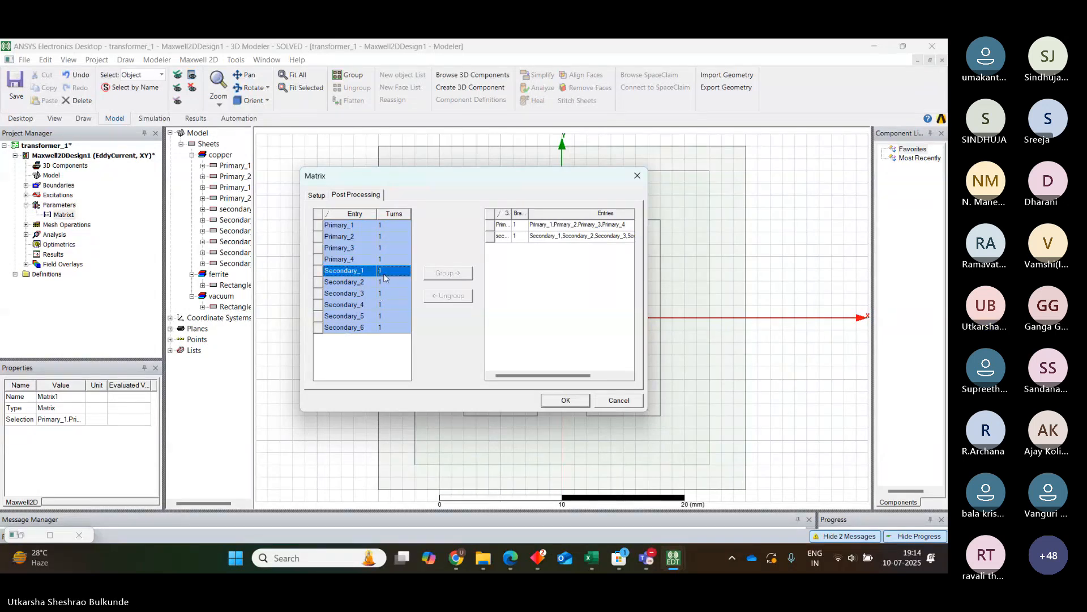
pyautogui.click(384, 274)
pyautogui.moveTo(351, 269); pyautogui.dragTo(357, 330)
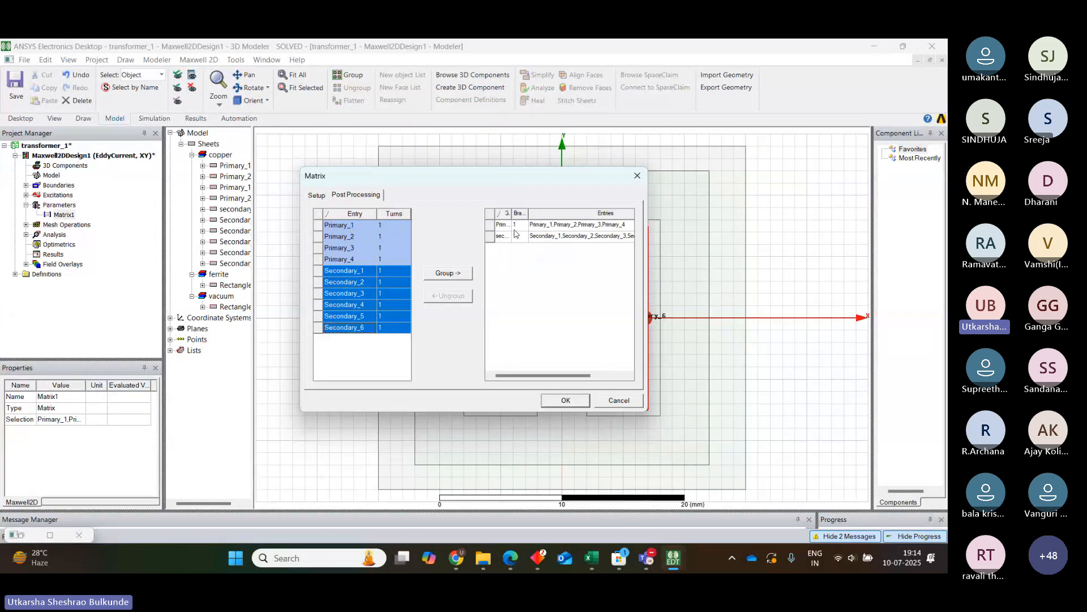
# - Ungroup the existing primary and secondary winding groups in the Matrix1 post-processing
pyautogui.click(549, 227)
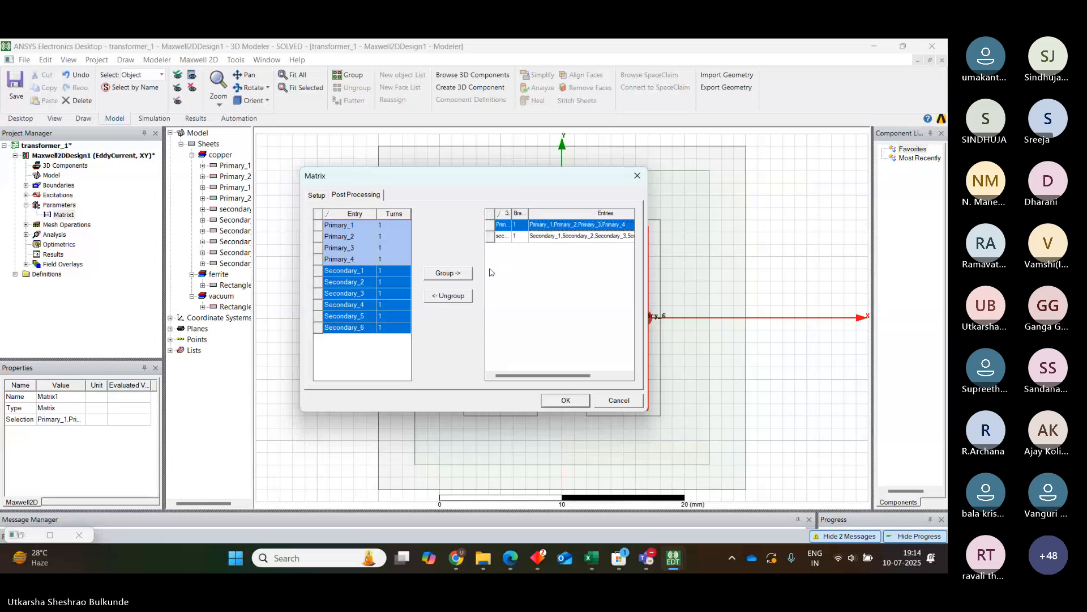
pyautogui.click(448, 295)
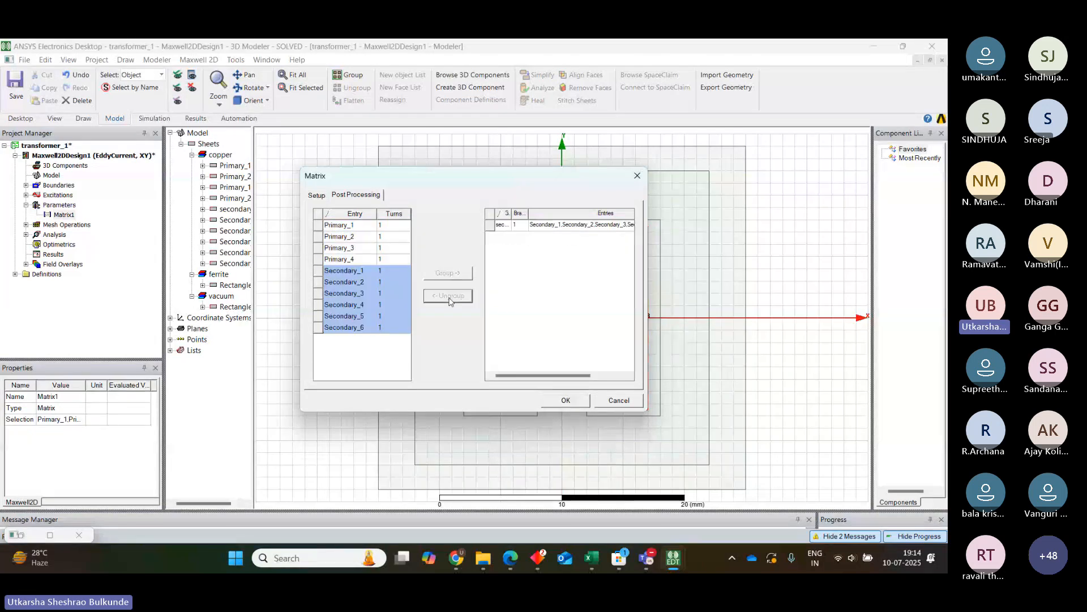
pyautogui.click(506, 230)
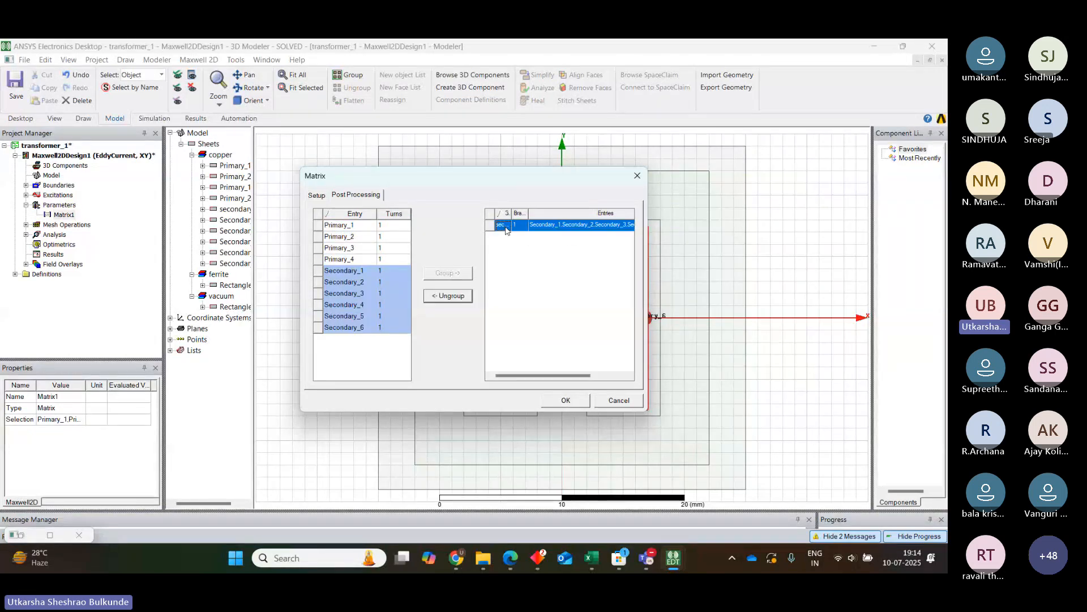
pyautogui.click(452, 296)
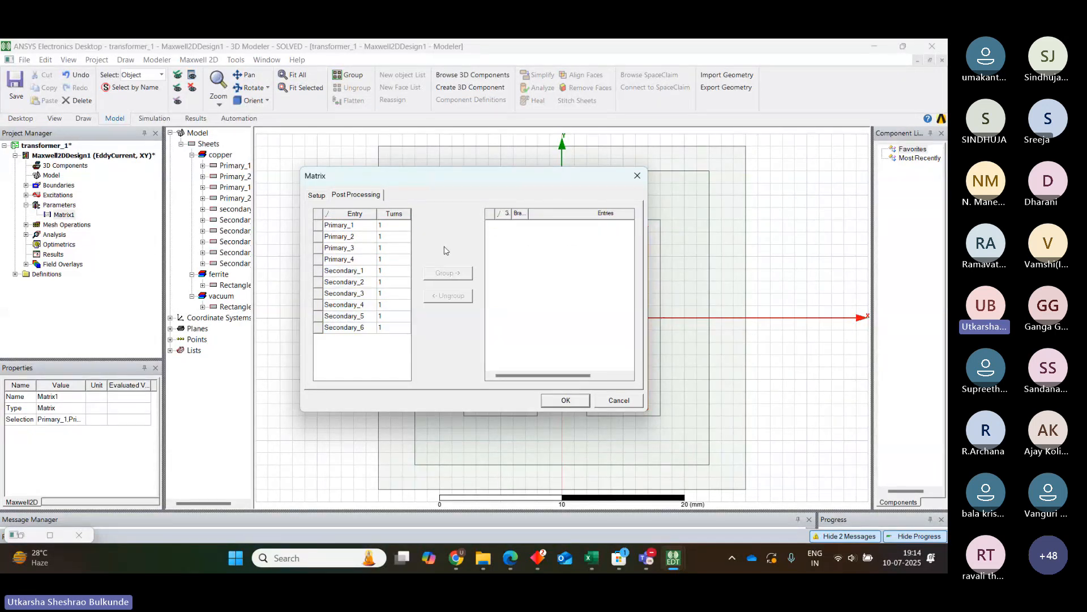
# - Group the entries Primary_1, Primary_2, Primary_3 and Primary_4 in the matrix post-processing
pyautogui.click(342, 225)
pyautogui.keyDown('ctrl'); pyautogui.click(346, 240); pyautogui.keyUp('ctrl')
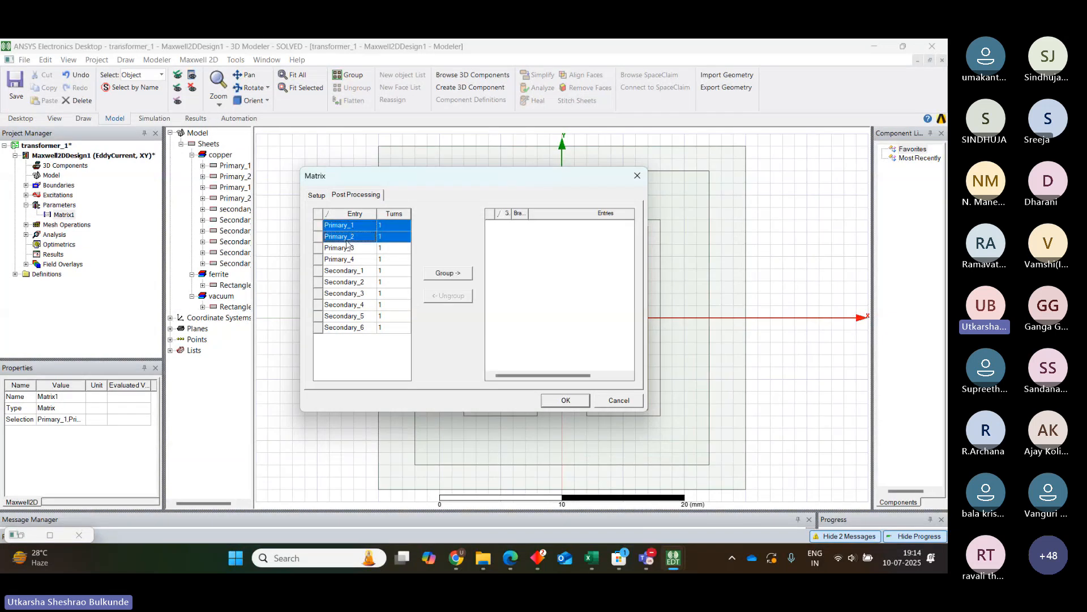
pyautogui.keyDown('ctrl'); pyautogui.click(346, 252); pyautogui.keyUp('ctrl')
pyautogui.keyDown('ctrl'); pyautogui.click(347, 259); pyautogui.keyUp('ctrl')
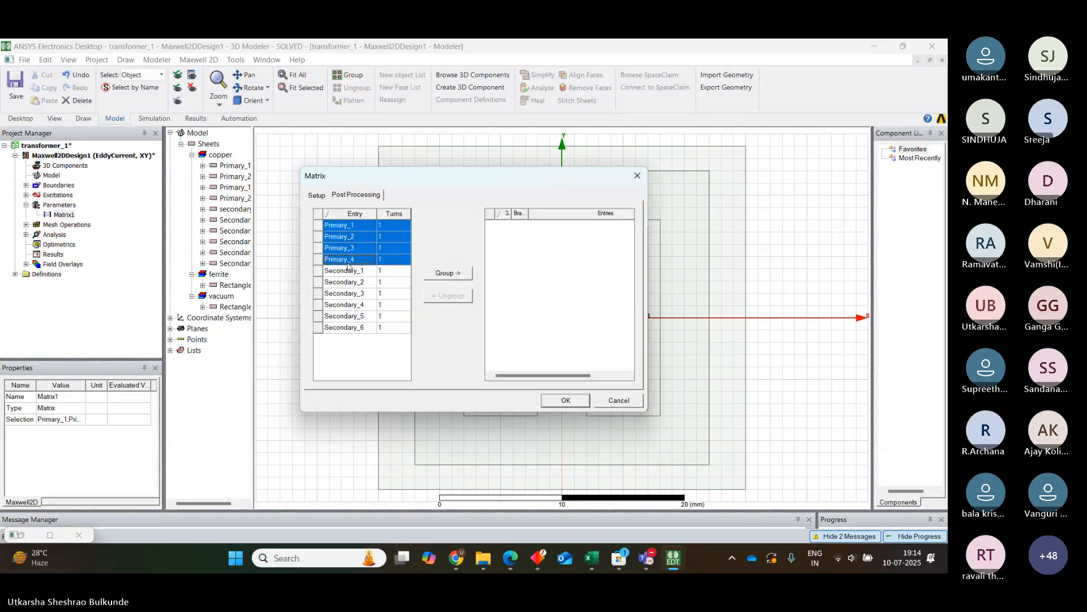
pyautogui.click(451, 273)
# - Rename the group of the four primary windings as Primary
pyautogui.doubleClick(504, 225)
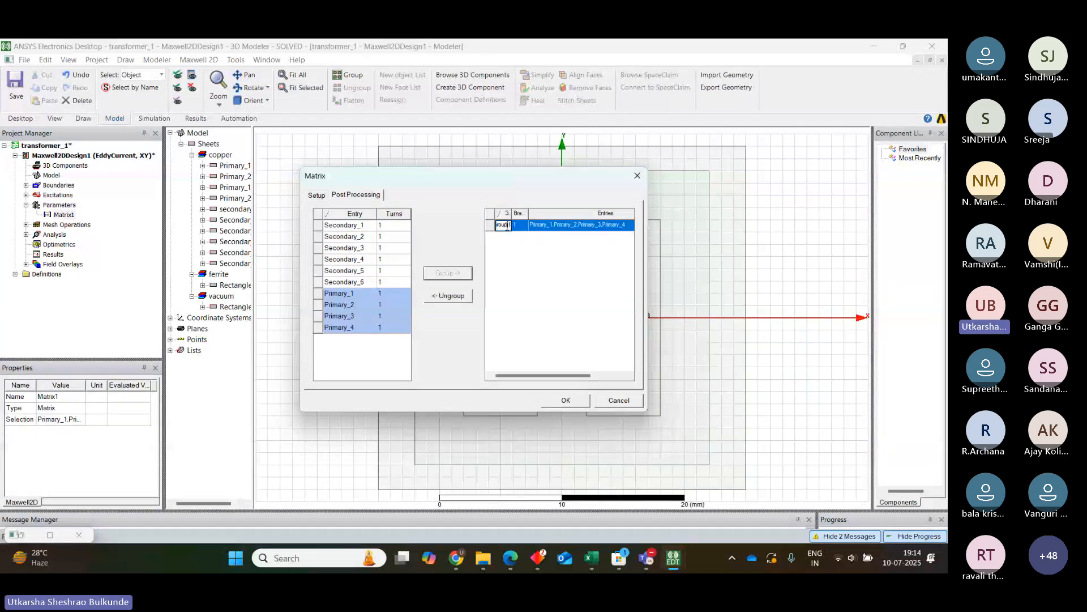
pyautogui.write('\\\\')
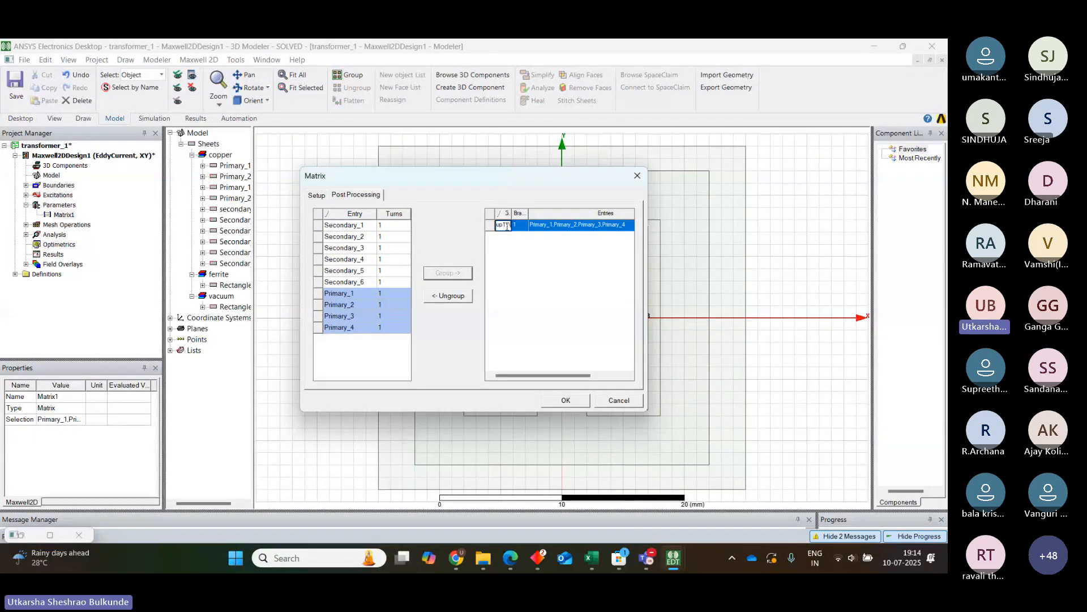
pyautogui.write('\\\\\\')
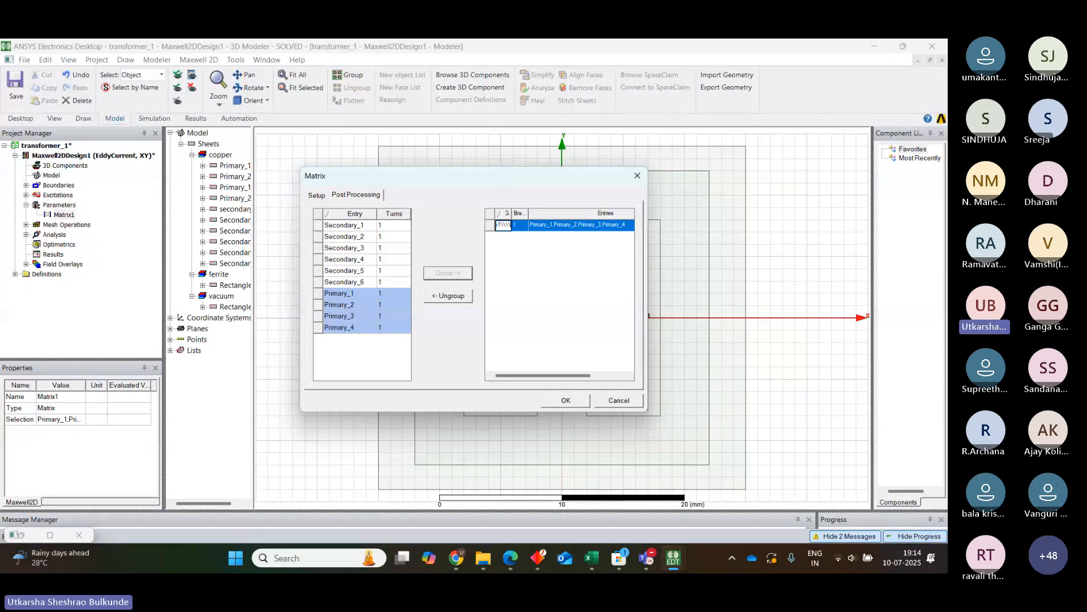
pyautogui.click(519, 126)
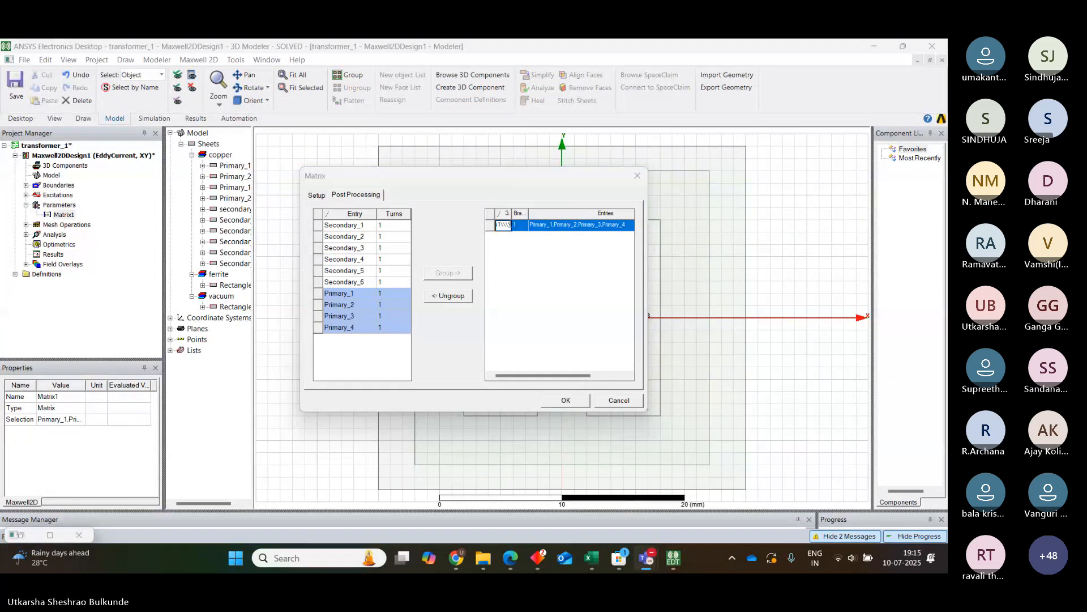
pyautogui.click(508, 225)
pyautogui.press('BackSpace')
pyautogui.press('BackSpace')
pyautogui.press('BackSpace')
pyautogui.press('BackSpace')
pyautogui.press('BackSpace')
pyautogui.press('BackSpace')
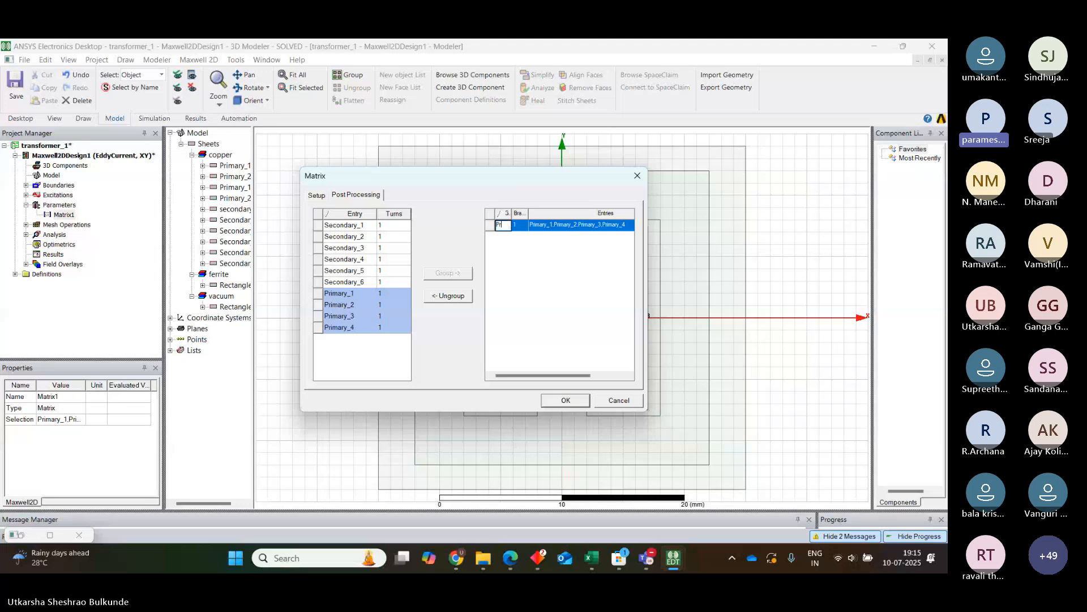
pyautogui.click(504, 302)
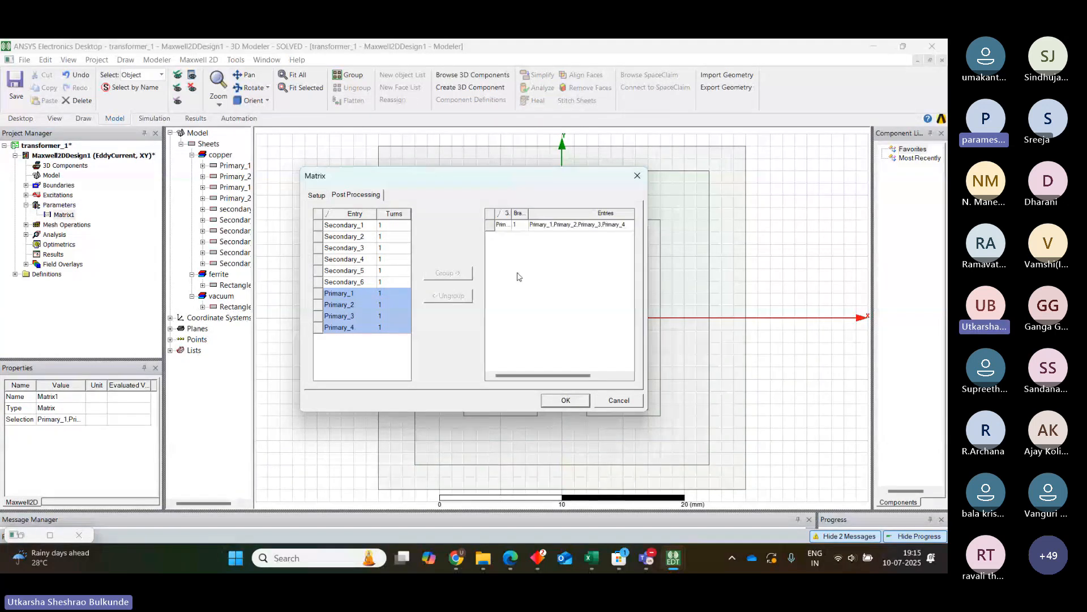
# - Group the entries Secondary_1 through Secondary_6 in the matrix post-processing
pyautogui.click(353, 226)
pyautogui.keyDown('ctrl'); pyautogui.click(352, 238); pyautogui.keyUp('ctrl')
pyautogui.keyDown('ctrl'); pyautogui.click(350, 249); pyautogui.keyUp('ctrl')
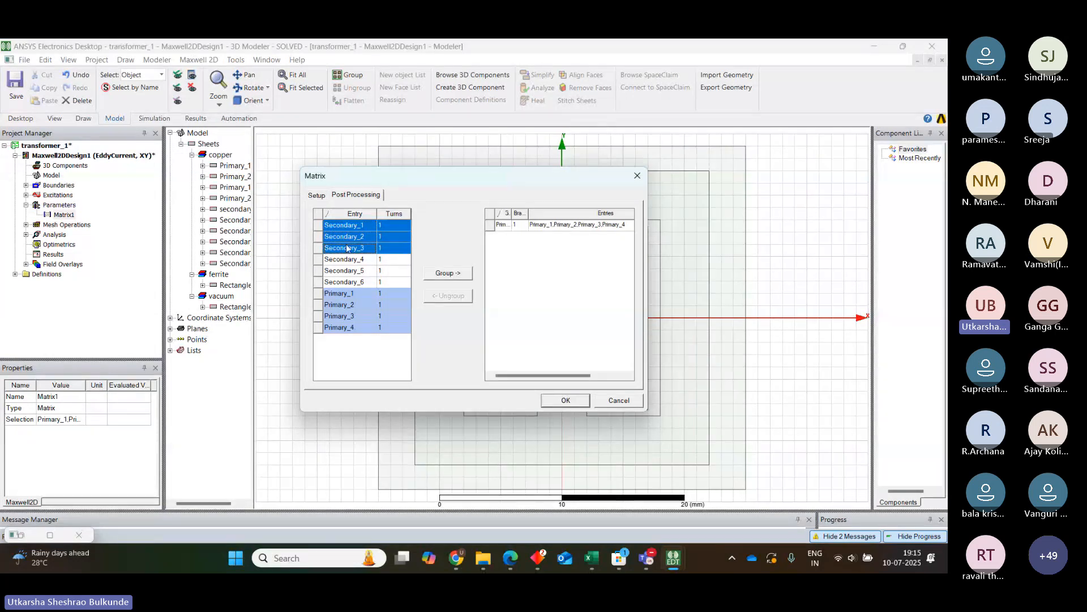
pyautogui.keyDown('ctrl'); pyautogui.click(352, 259); pyautogui.keyUp('ctrl')
pyautogui.keyDown('ctrl'); pyautogui.click(351, 260); pyautogui.keyUp('ctrl')
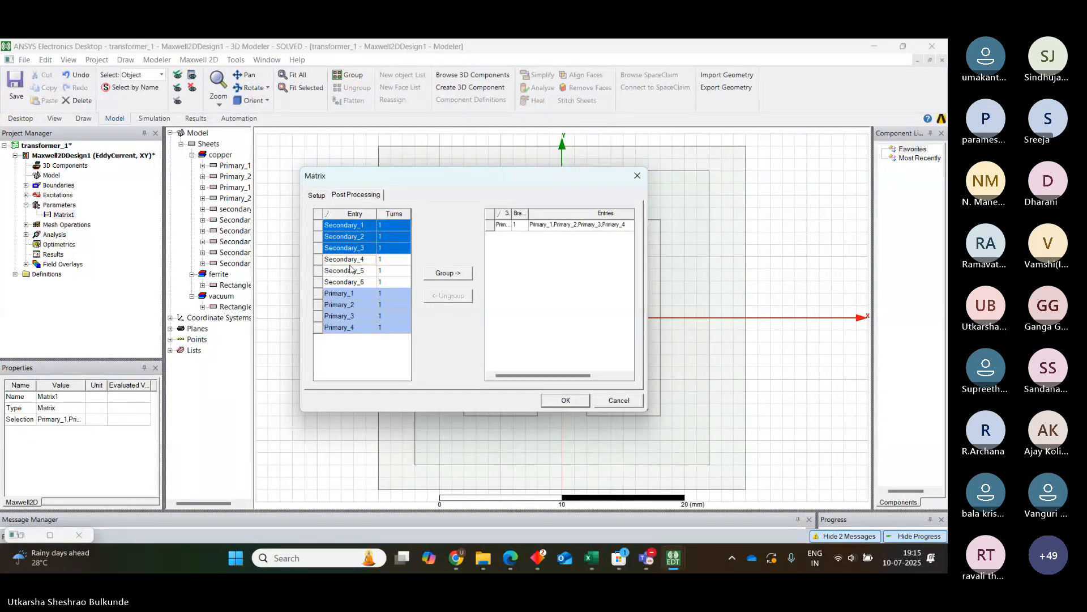
pyautogui.keyDown('ctrl'); pyautogui.click(351, 261); pyautogui.keyUp('ctrl')
pyautogui.keyDown('ctrl'); pyautogui.click(351, 270); pyautogui.keyUp('ctrl')
pyautogui.keyDown('ctrl'); pyautogui.click(357, 282); pyautogui.keyUp('ctrl')
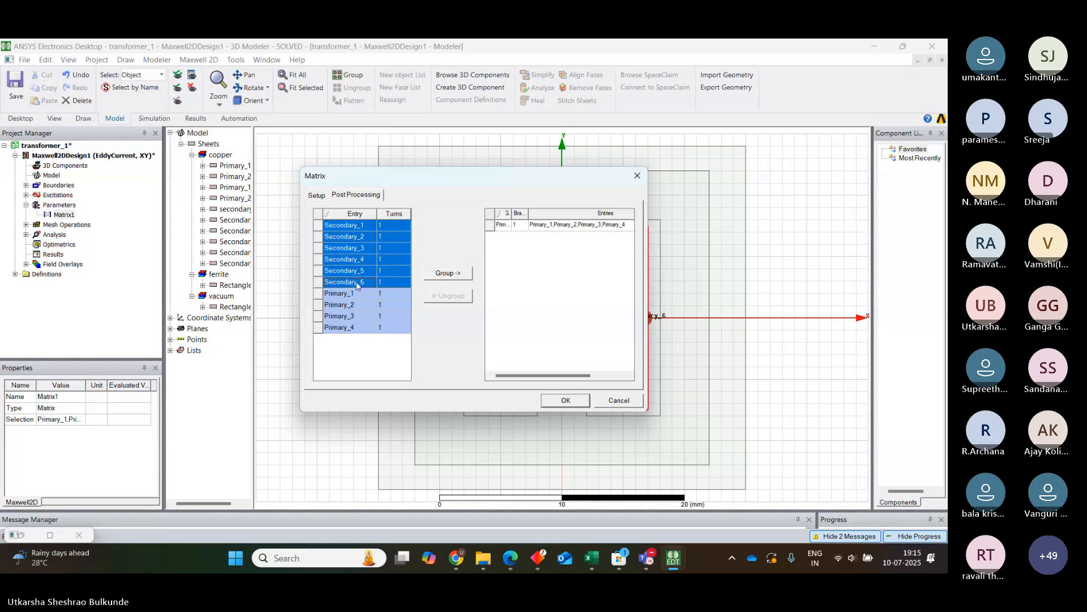
pyautogui.click(448, 272)
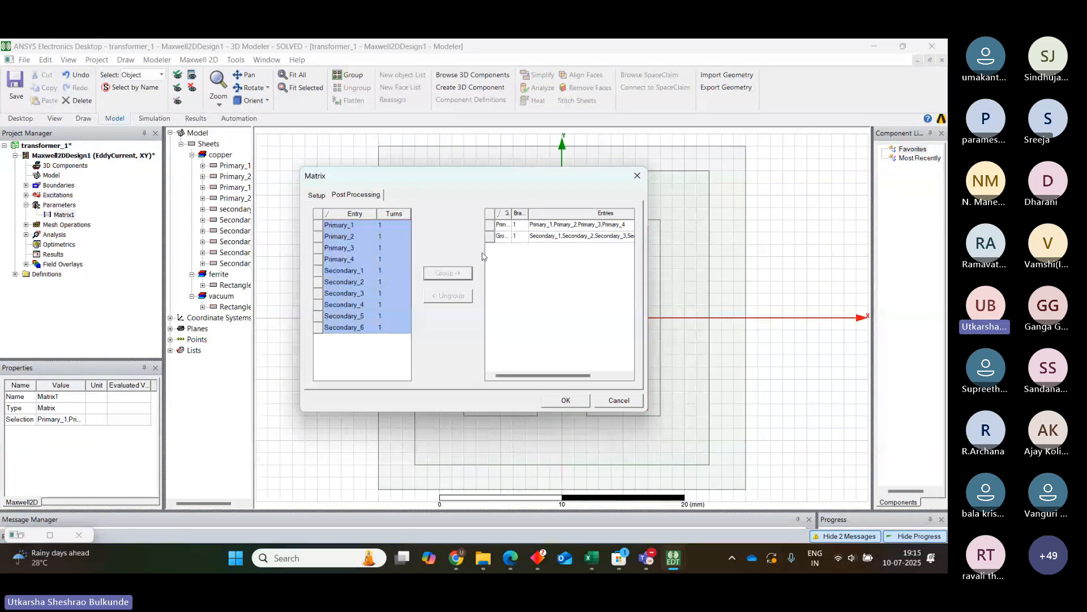
# - Rename the group of the six secondary windings as Secondary and accept the matrix settings
pyautogui.doubleClick(503, 236)
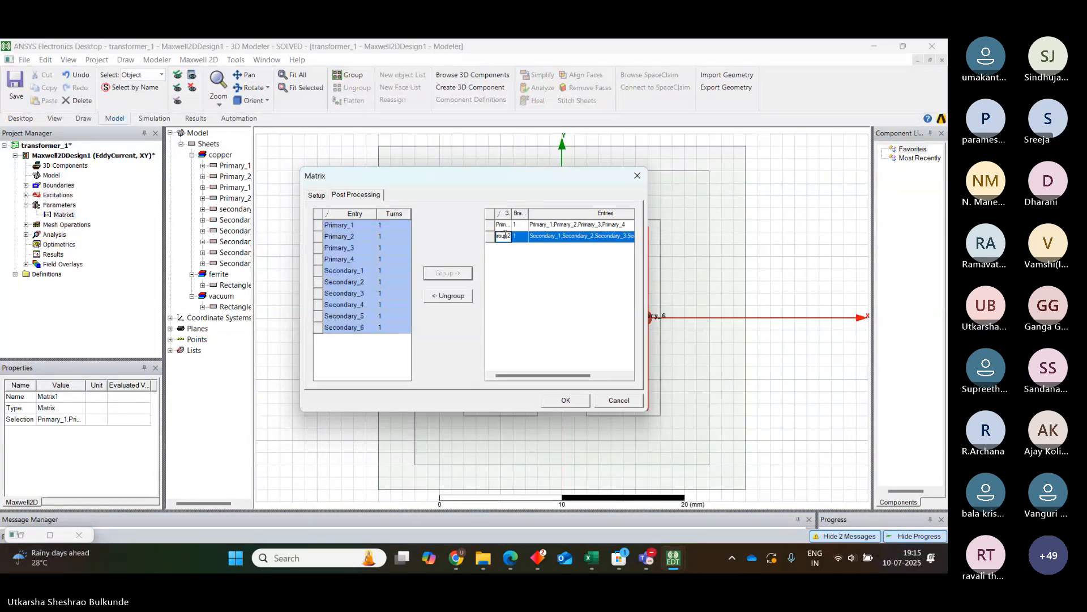
pyautogui.press('BackSpace')
pyautogui.press('BackSpace')
pyautogui.press('BackSpace')
pyautogui.press('BackSpace')
pyautogui.press('BackSpace')
pyautogui.press('BackSpace')
pyautogui.write('Secondary')
pyautogui.click(567, 400)
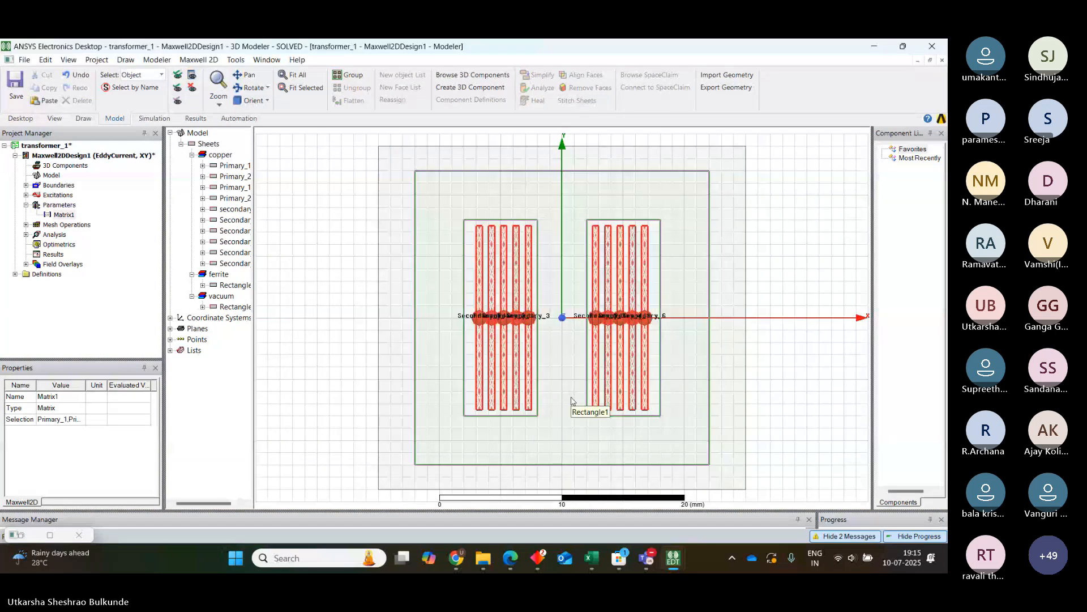
# - Clear the selection in the model and widen the model tree to fit the full object names
pyautogui.click(332, 239)
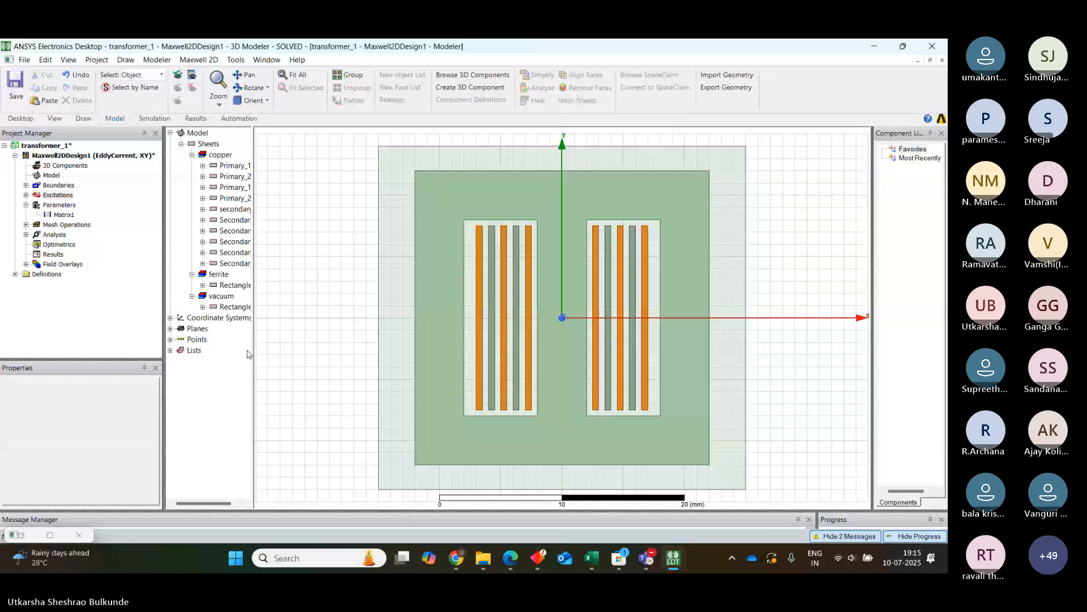
pyautogui.moveTo(253, 350); pyautogui.dragTo(275, 335)
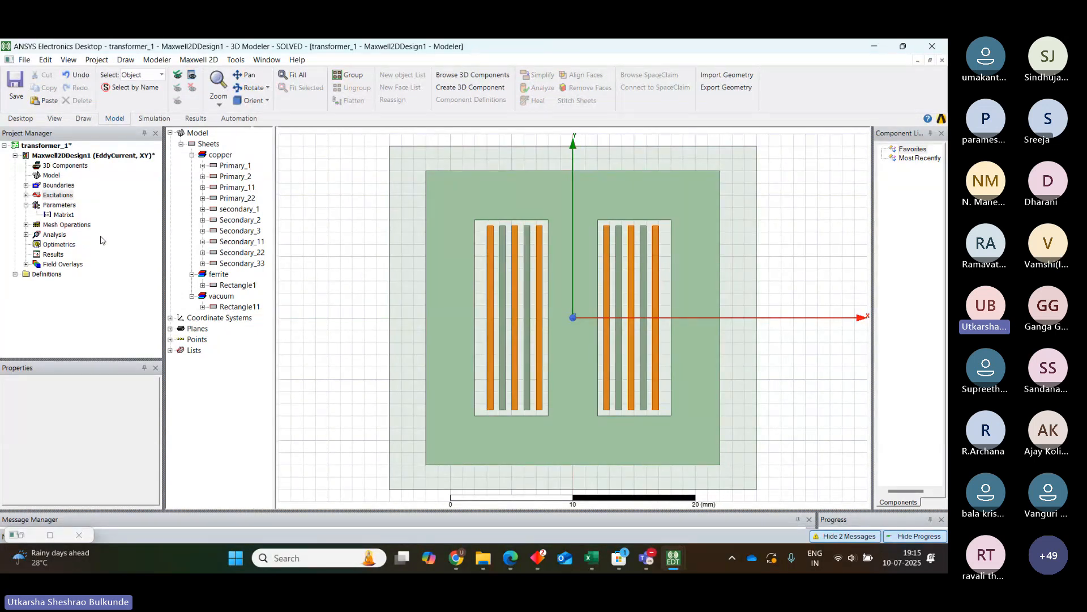
# - Open the solution data from the results and show the Matrix1 values as post-processed R,L
pyautogui.click(54, 256)
pyautogui.rightClick(54, 258)
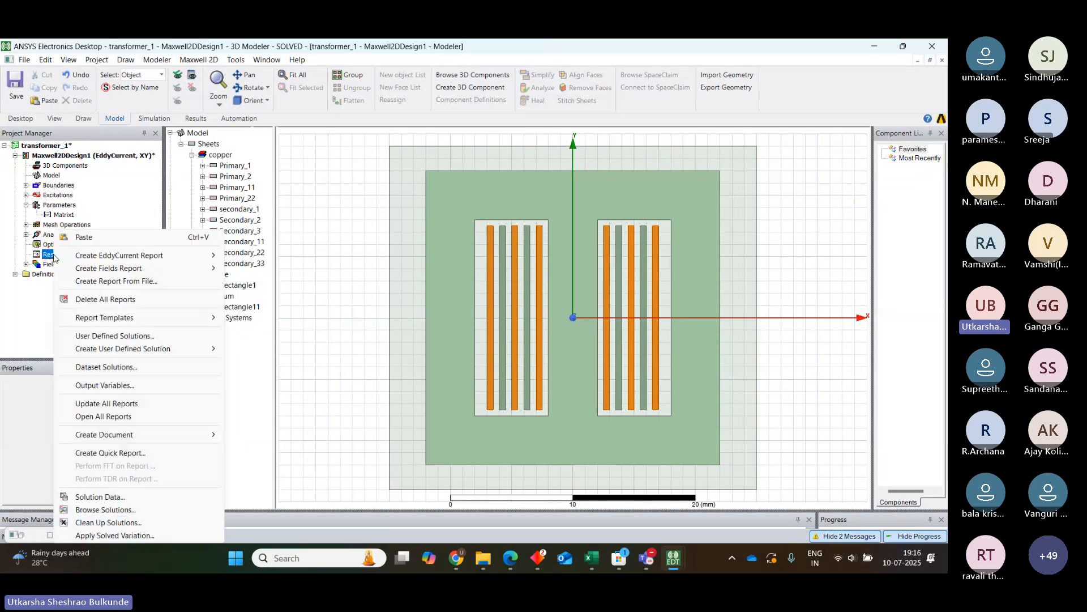
pyautogui.click(100, 497)
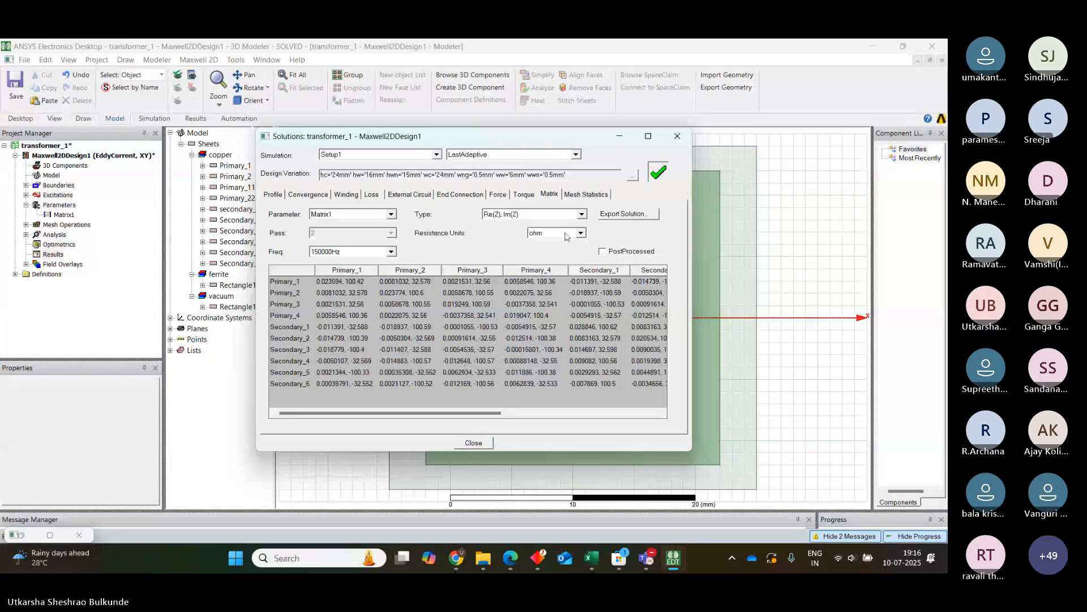
pyautogui.click(532, 214)
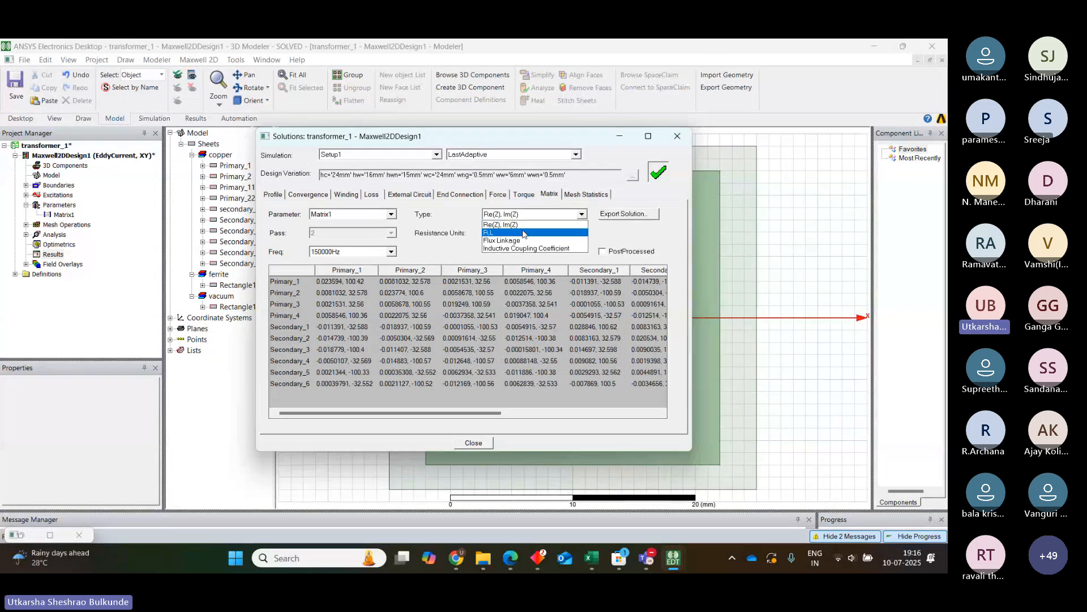
pyautogui.click(524, 233)
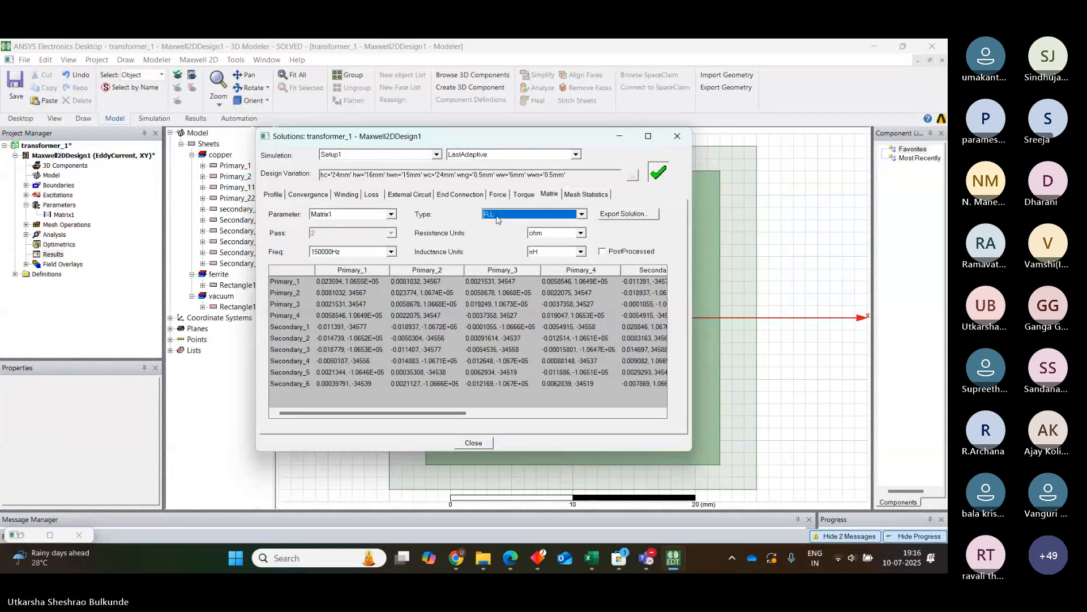
pyautogui.click(603, 251)
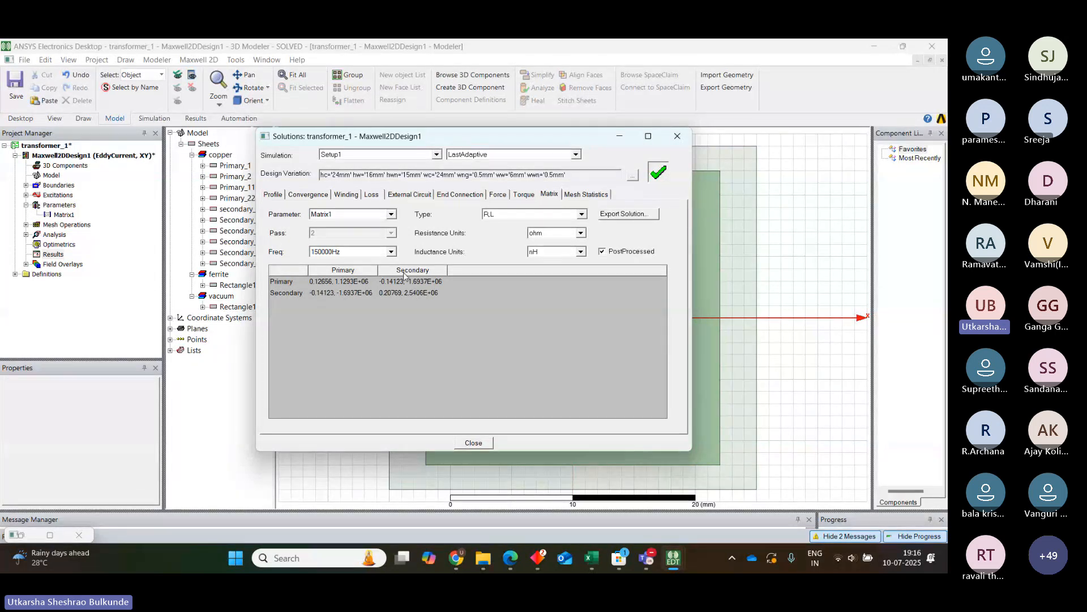
# - Set the matrix resistance units to mOhm and inductance units to uH, examine the grouped values, and close the solution data
pyautogui.click(582, 233)
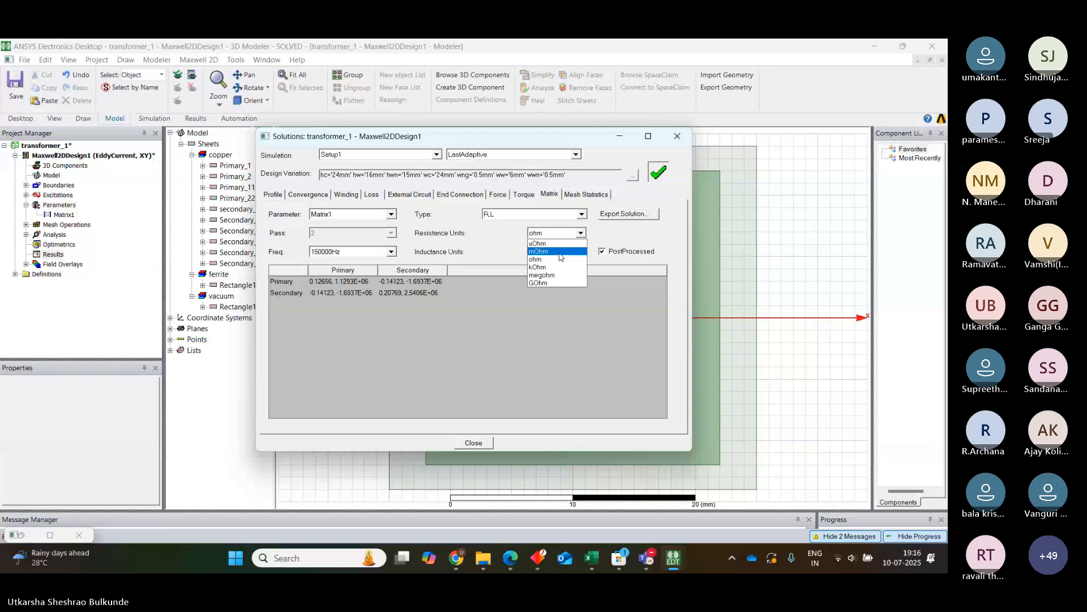
pyautogui.click(559, 253)
pyautogui.click(581, 251)
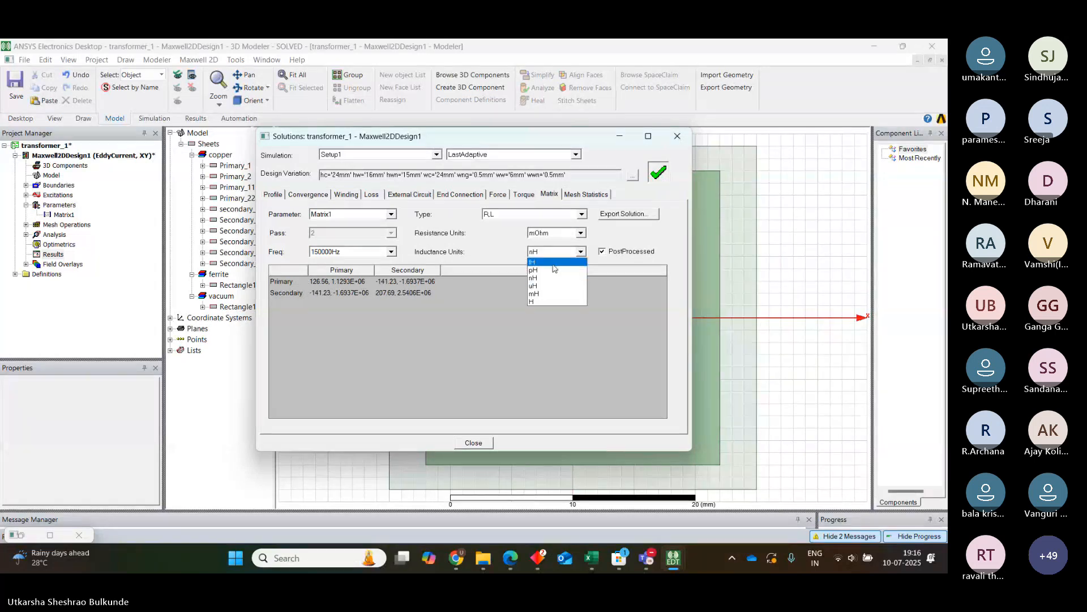
pyautogui.click(554, 286)
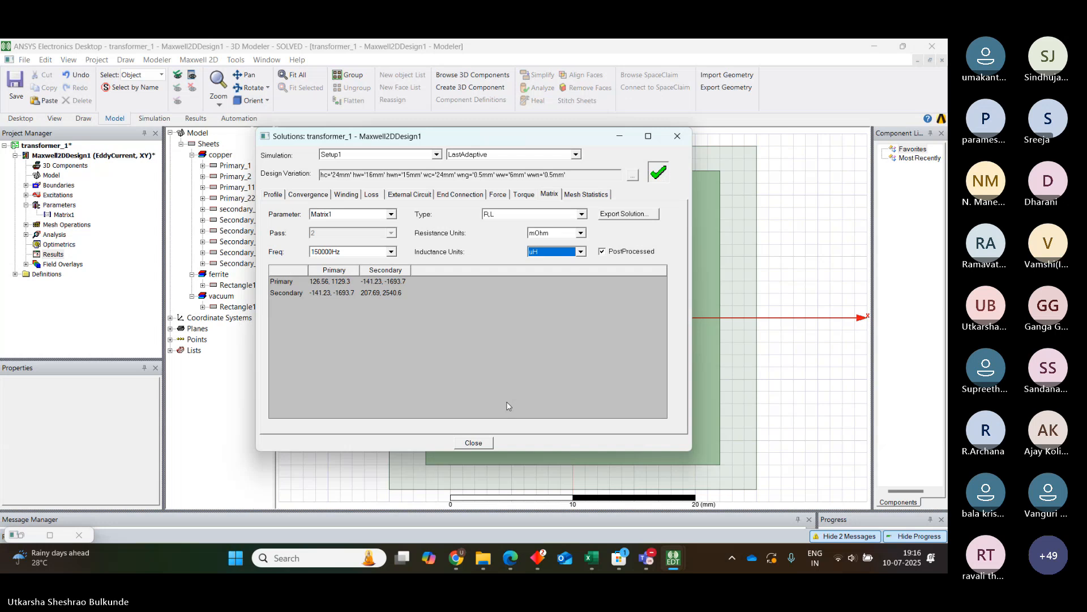
pyautogui.click(473, 443)
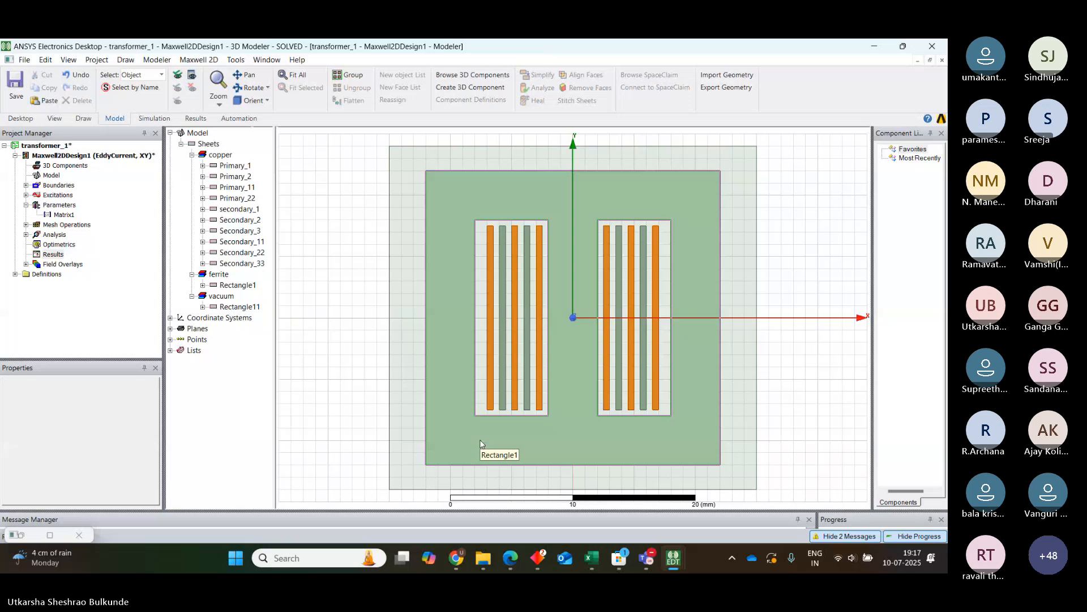
# - Create an EddyCurrent data table report of the Matrix1 inductance L(Primary,Primary) against Freq for Setup1 : LastAdaptive
pyautogui.click(58, 256)
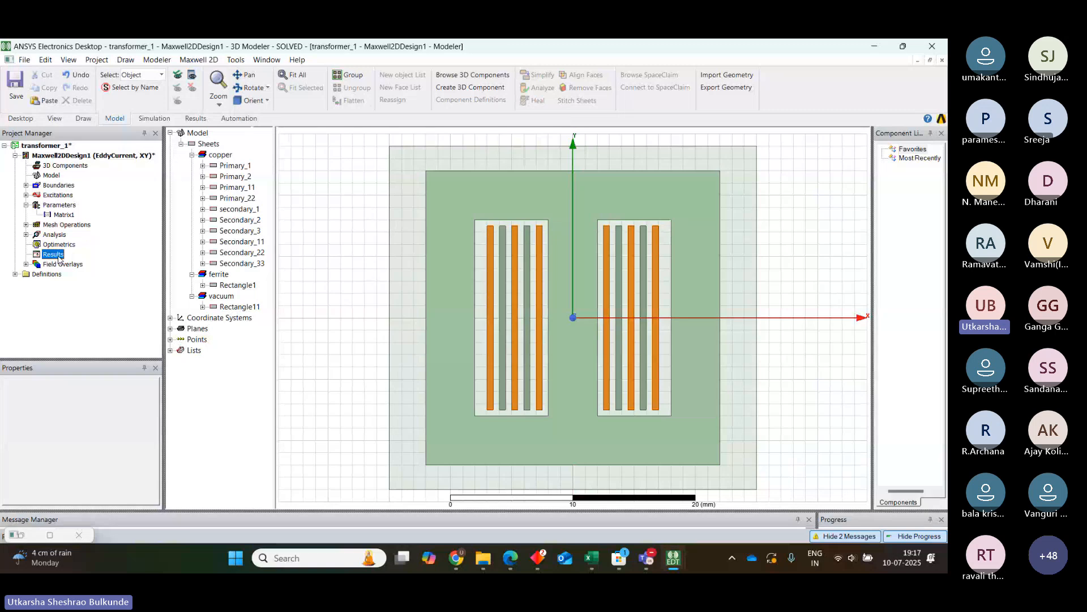
pyautogui.rightClick(59, 258)
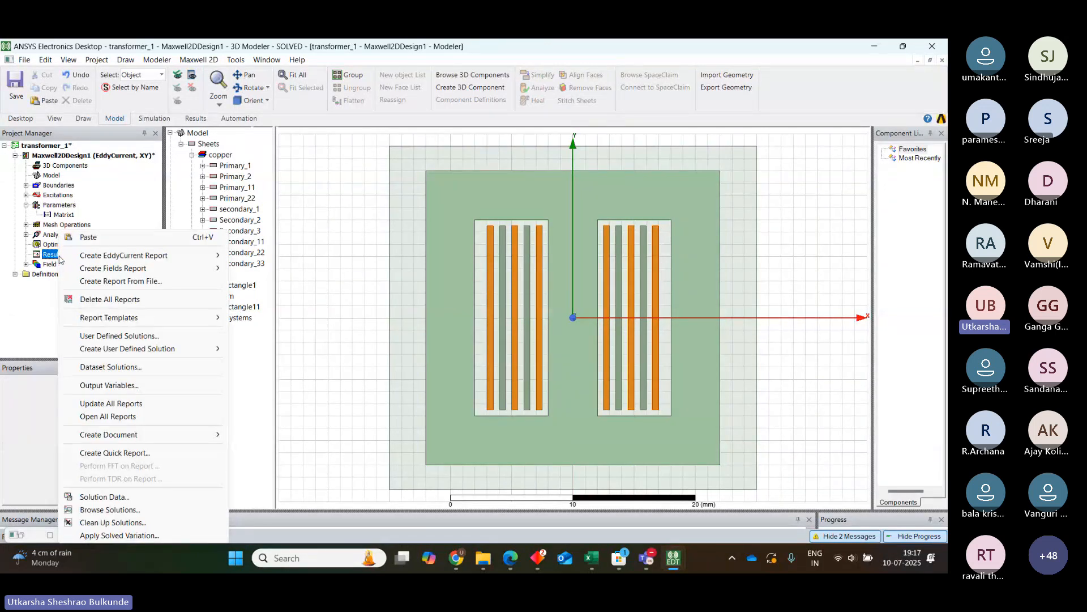
pyautogui.moveTo(86, 256)
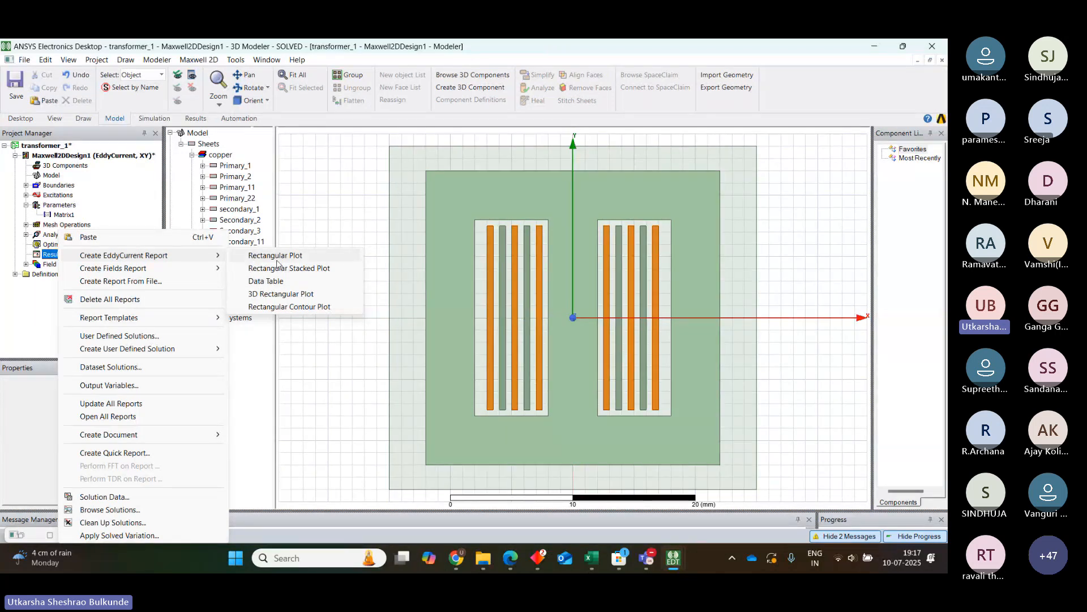
pyautogui.click(256, 282)
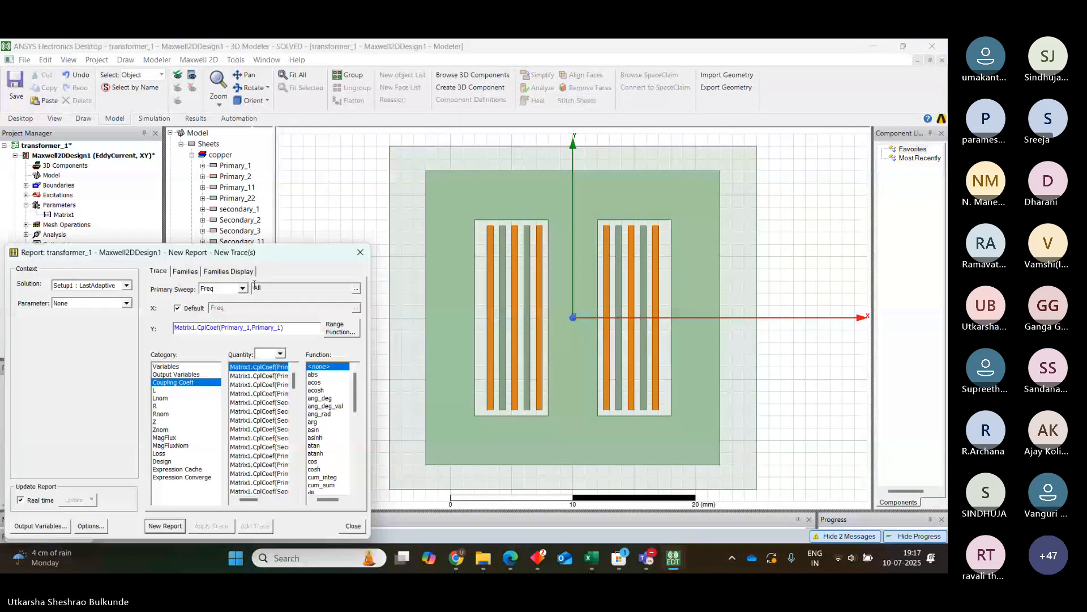
pyautogui.click(242, 288)
pyautogui.click(278, 256)
pyautogui.moveTo(309, 259); pyautogui.dragTo(587, 143)
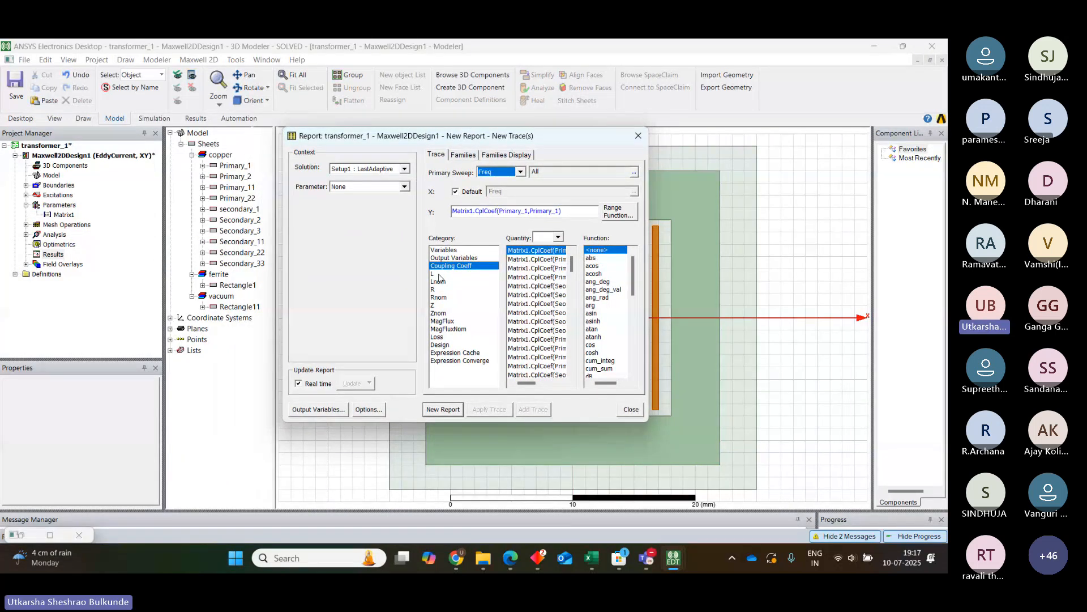
pyautogui.click(439, 275)
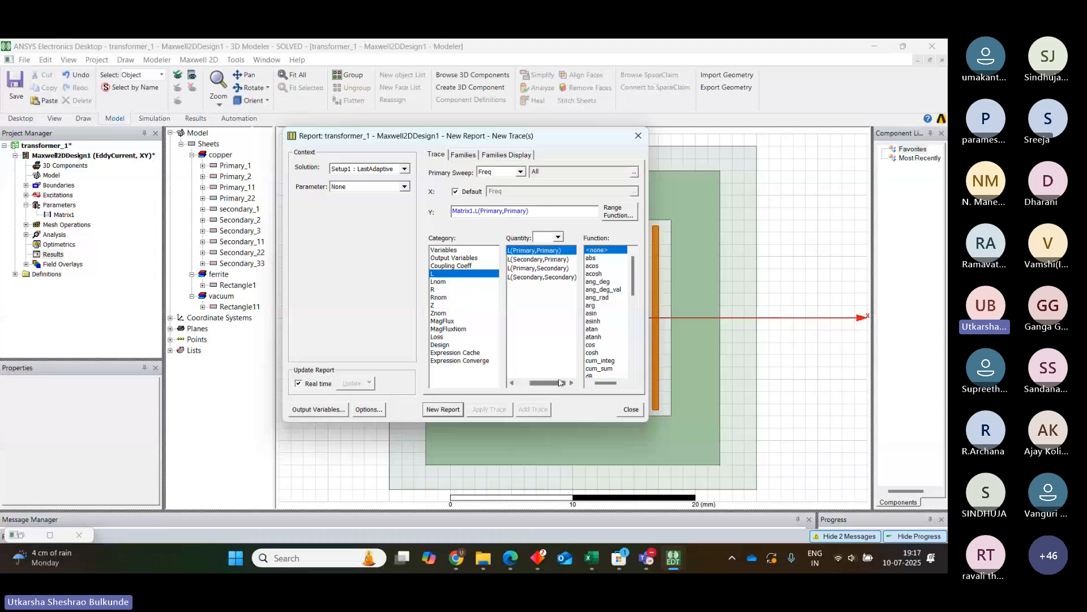
pyautogui.moveTo(559, 382); pyautogui.dragTo(548, 382)
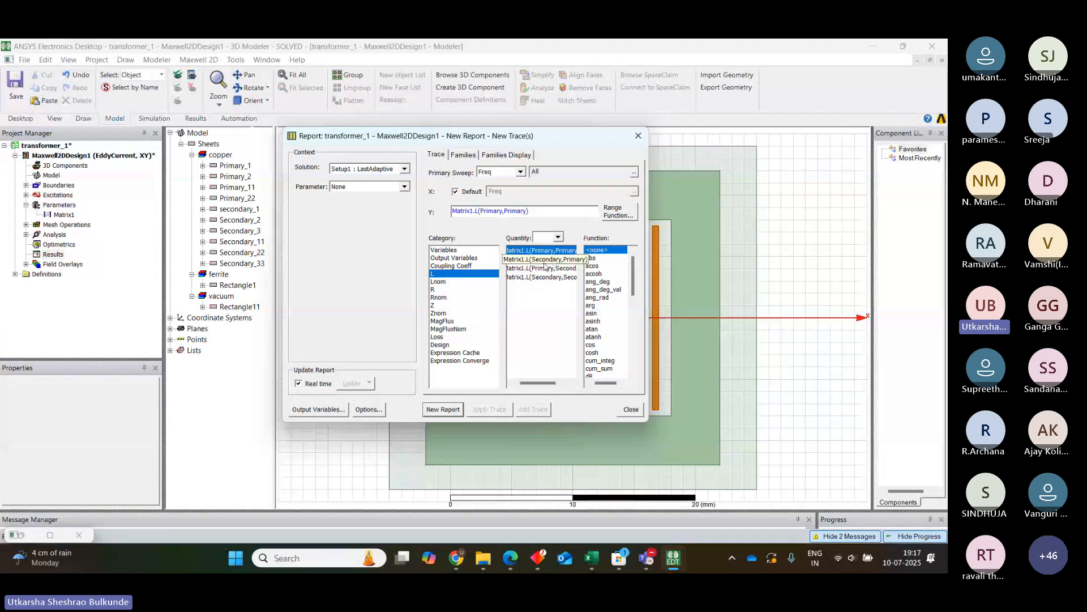
pyautogui.click(442, 409)
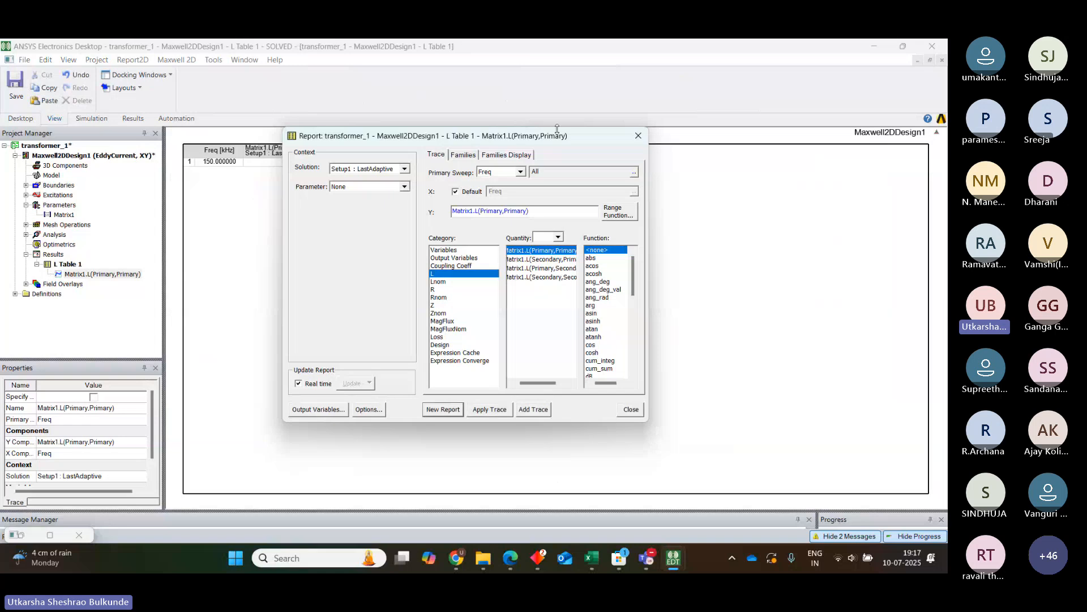
# - Create another data table with all four Matrix1 inductances between the Primary and Secondary groups, and close the report settings
pyautogui.moveTo(589, 137); pyautogui.dragTo(673, 142)
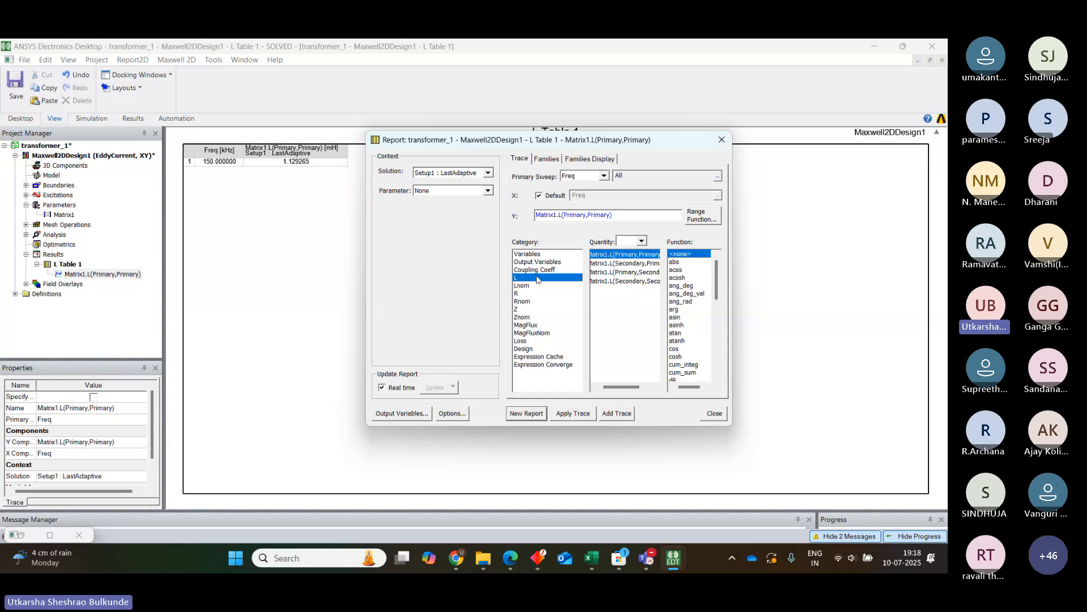
pyautogui.keyDown('ctrl'); pyautogui.click(620, 265); pyautogui.keyUp('ctrl')
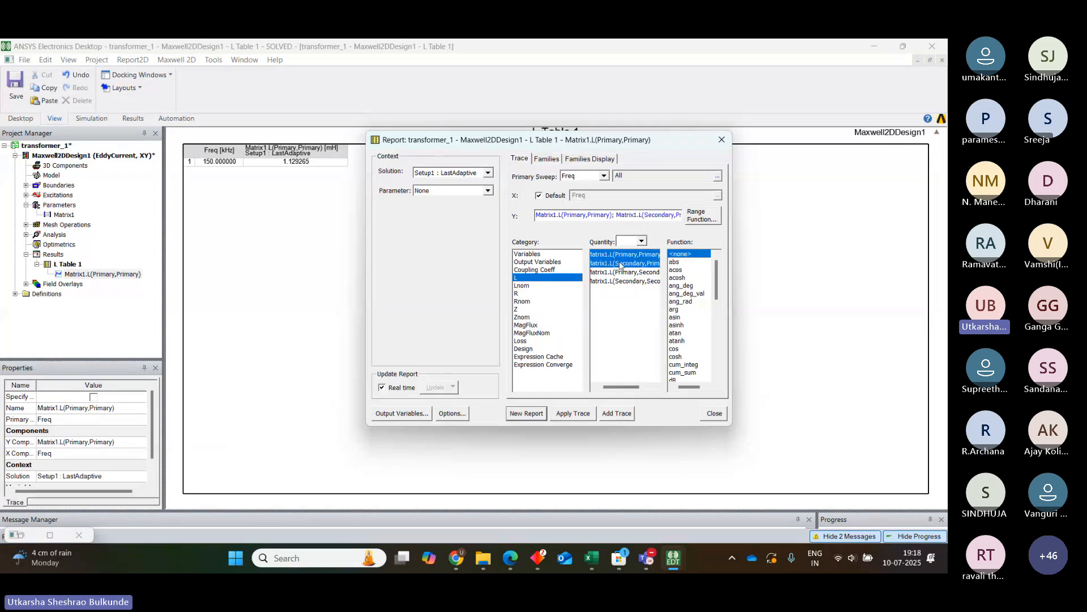
pyautogui.keyDown('ctrl'); pyautogui.click(617, 273); pyautogui.keyUp('ctrl')
pyautogui.keyDown('ctrl'); pyautogui.click(614, 281); pyautogui.keyUp('ctrl')
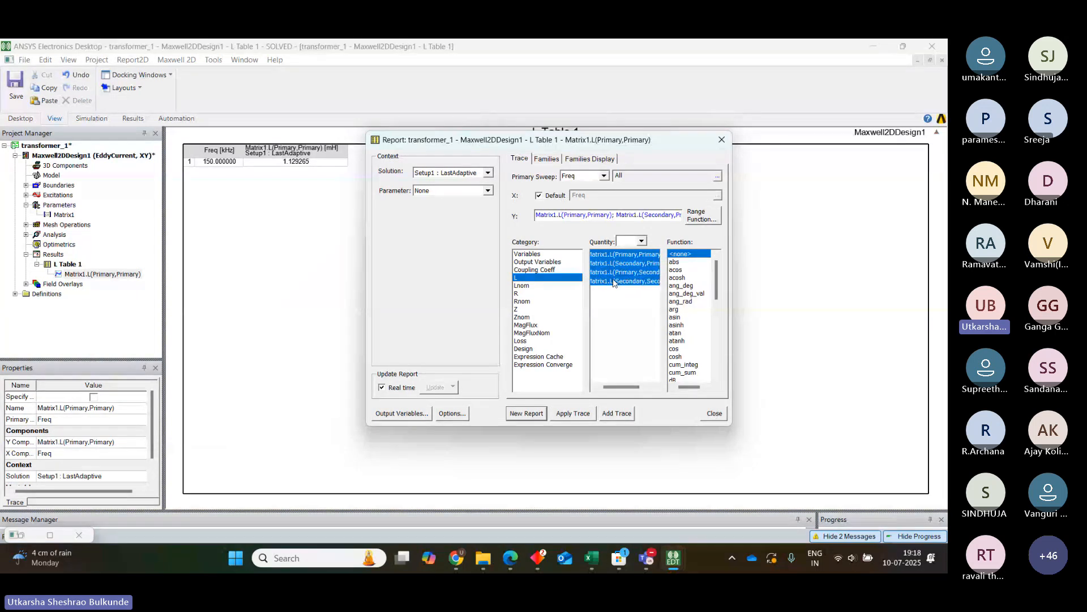
pyautogui.click(524, 414)
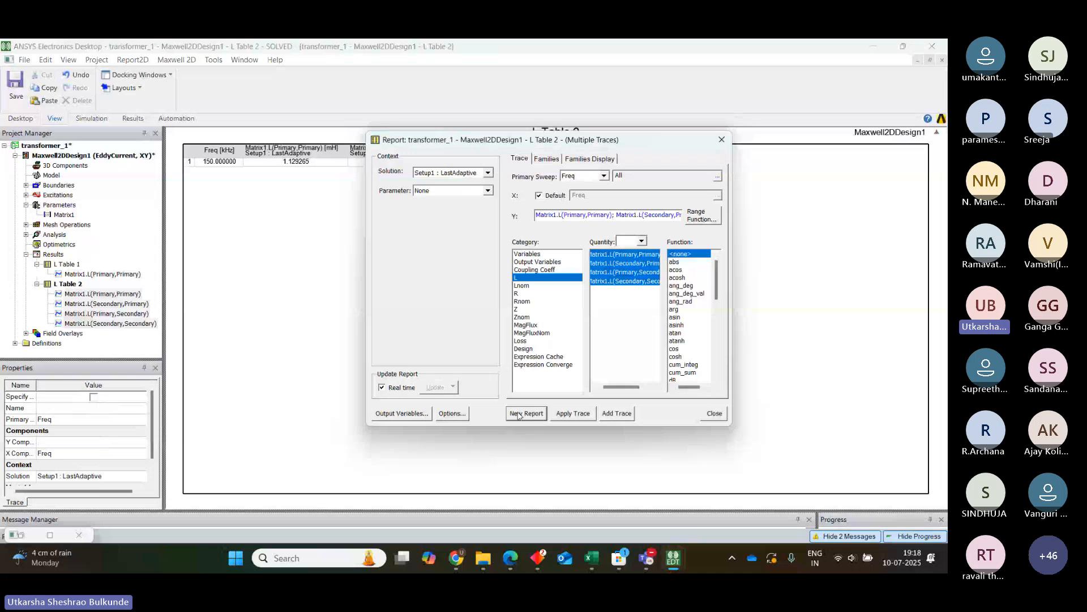
pyautogui.click(720, 139)
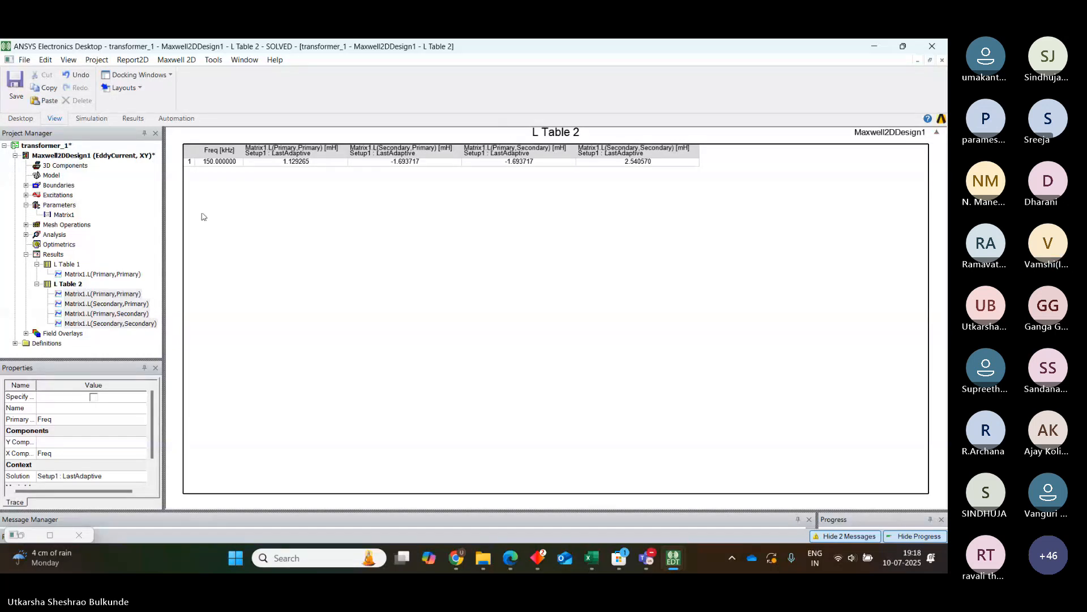
# - Delete both inductance data tables, L Table 1 and L Table 2, from the results
pyautogui.click(66, 267)
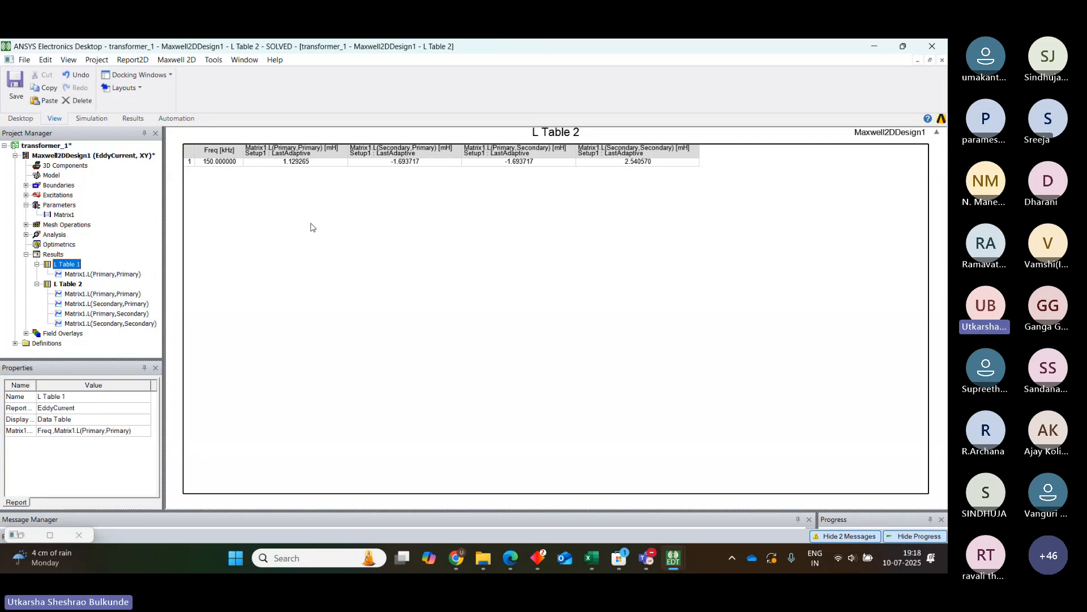
pyautogui.click(515, 132)
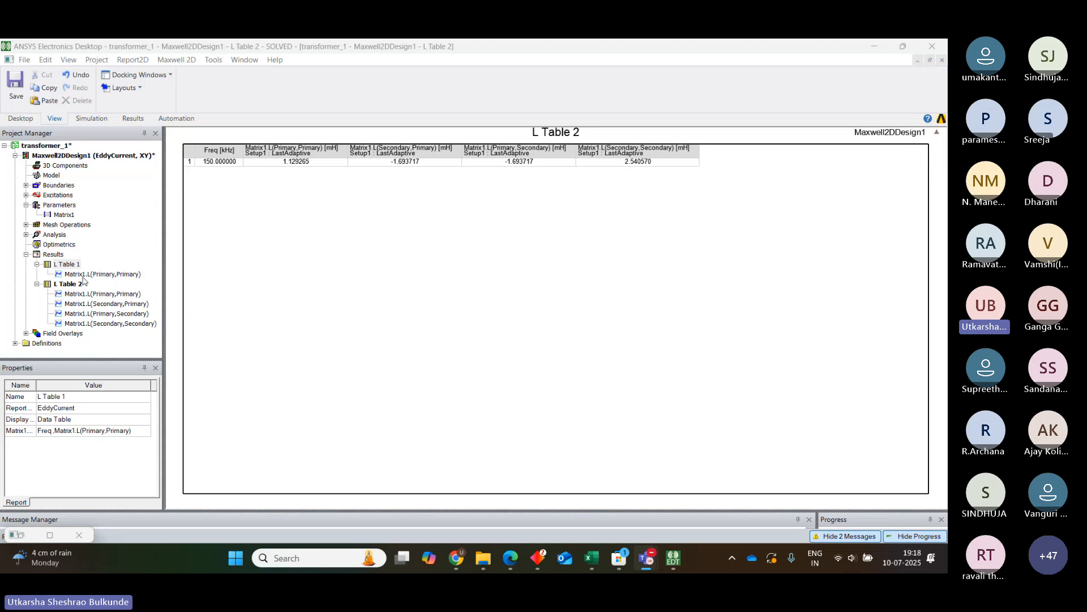
pyautogui.rightClick(68, 265)
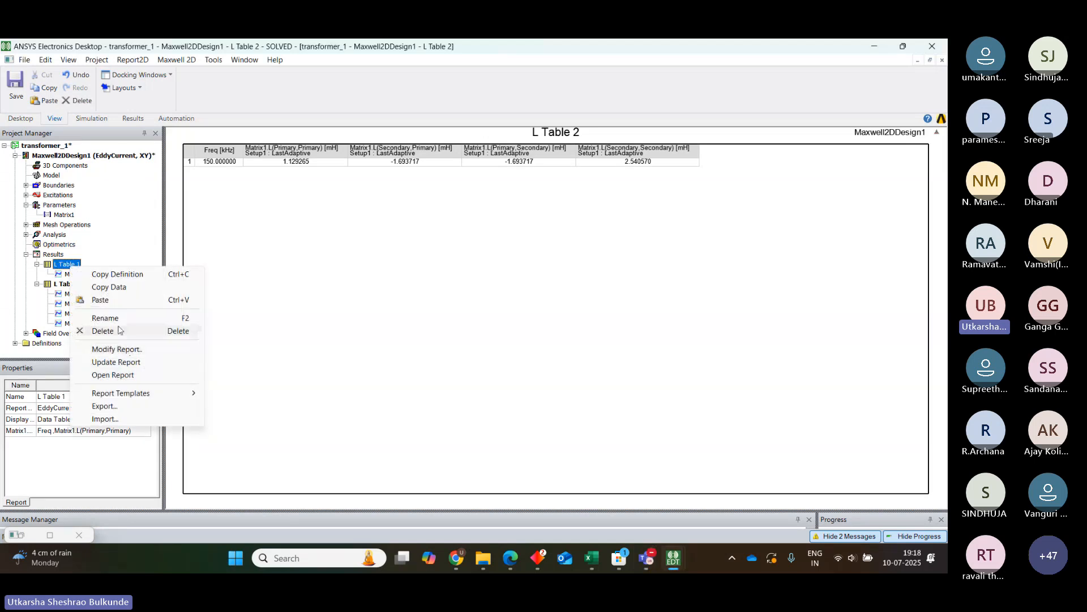
pyautogui.click(113, 331)
pyautogui.rightClick(71, 267)
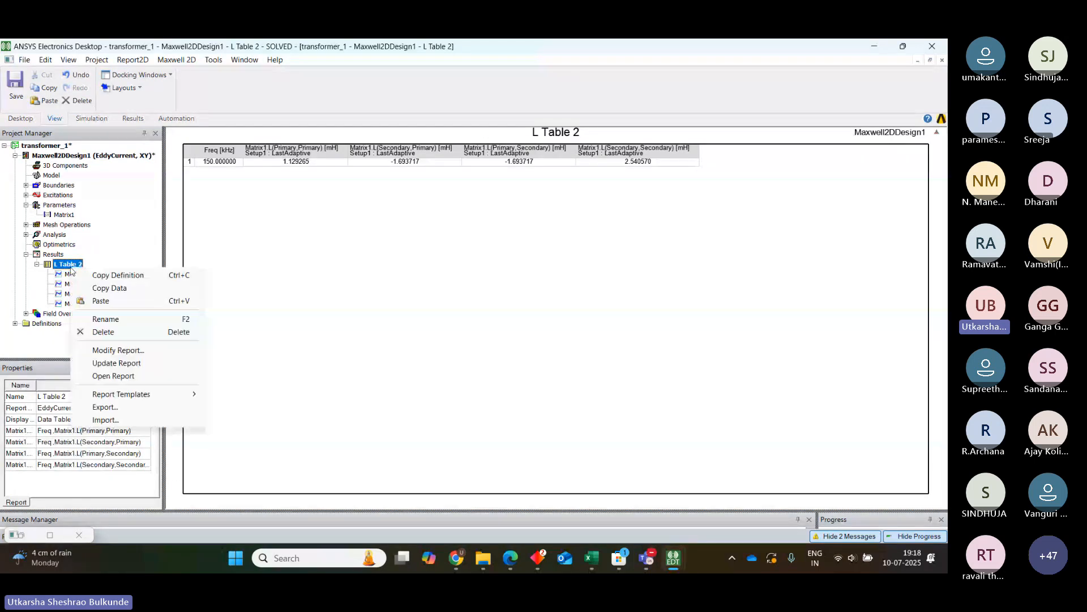
pyautogui.click(113, 331)
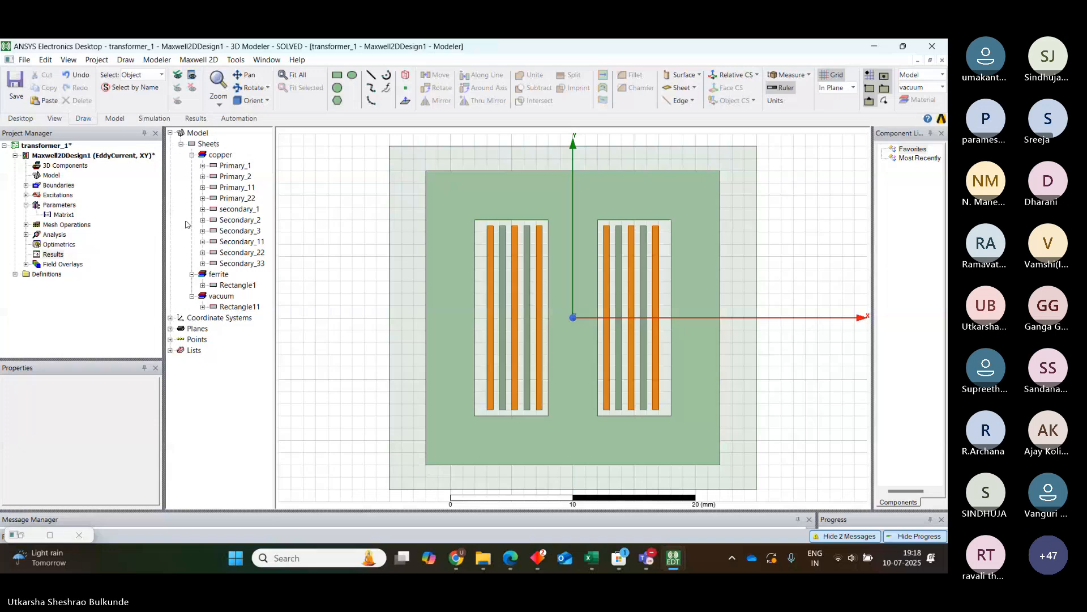
# - Switch to Ansys Manual.pdf in Edge and review Experiment 4 from its objective through the procedure, formulas and conclusion
pyautogui.moveTo(513, 567)
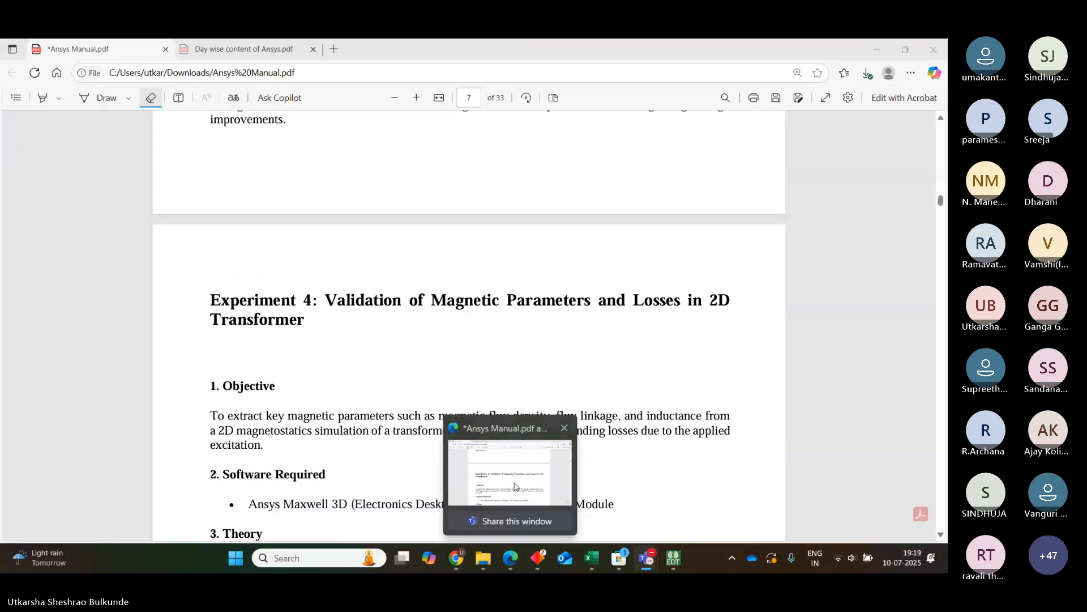
pyautogui.click(516, 486)
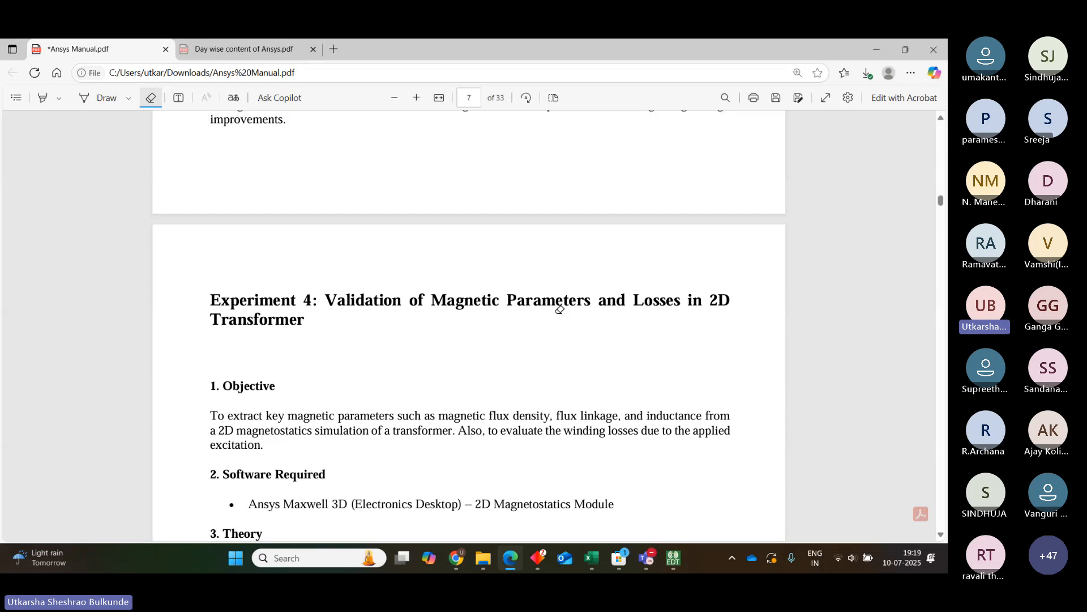
pyautogui.click(941, 535)
pyautogui.scroll(-20, 941, 536)
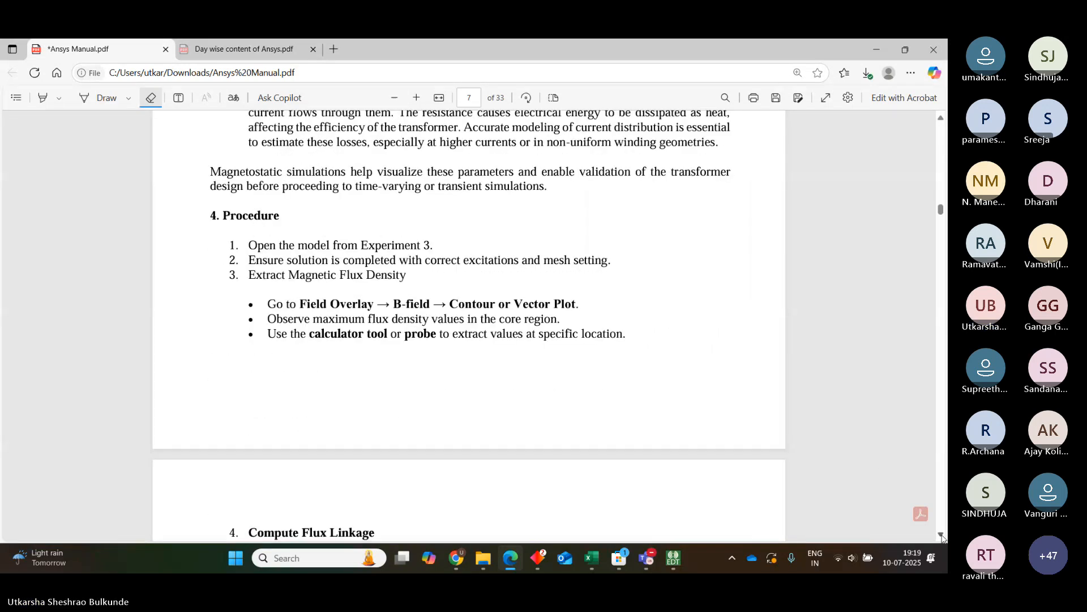
pyautogui.scroll(-15, 941, 536)
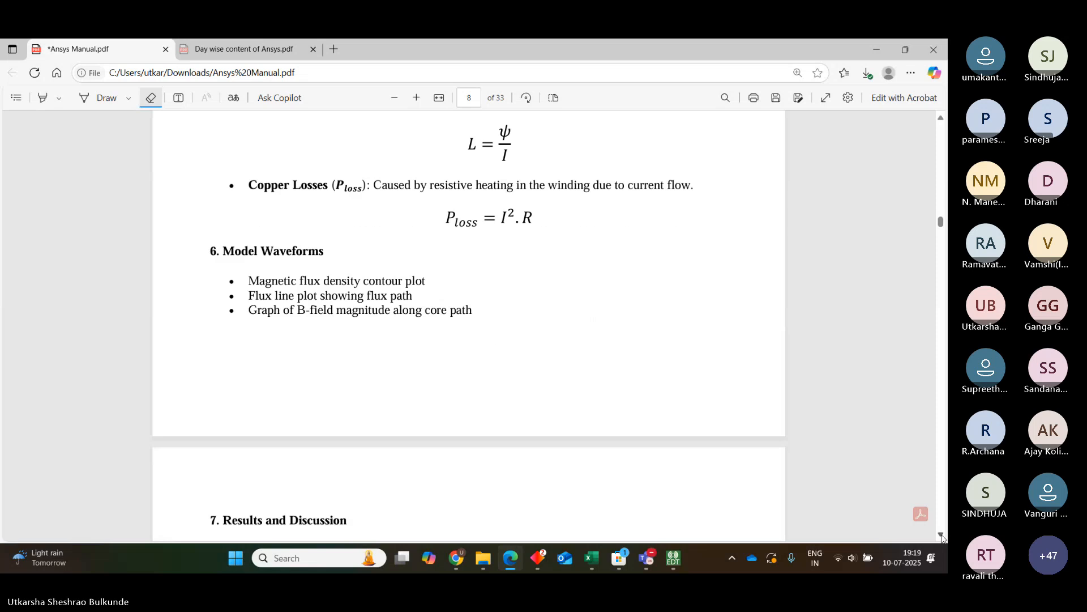
pyautogui.scroll(-6, 941, 535)
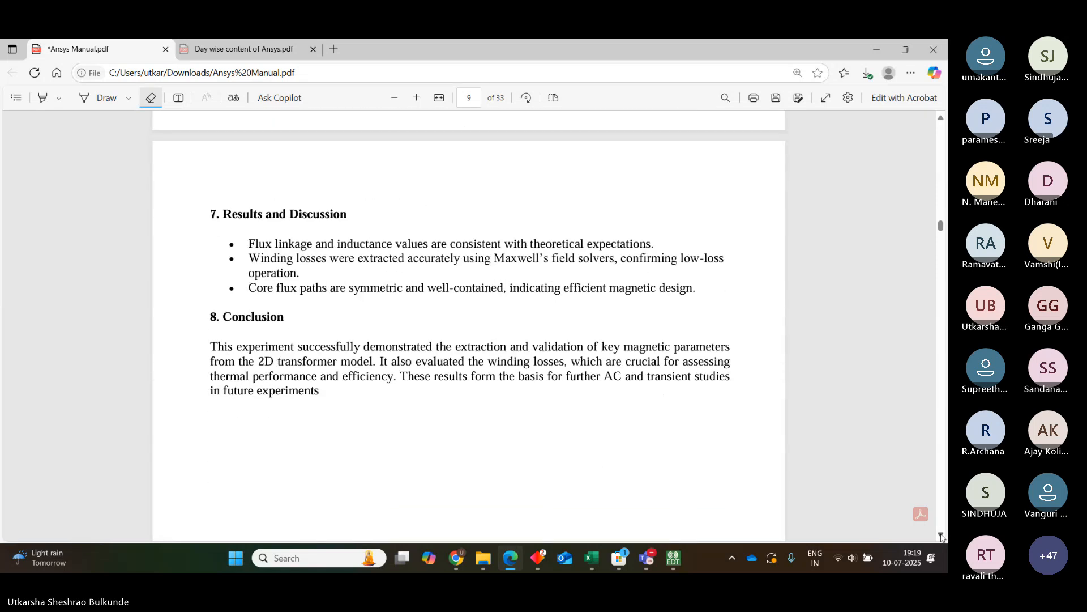
pyautogui.scroll(-12, 941, 536)
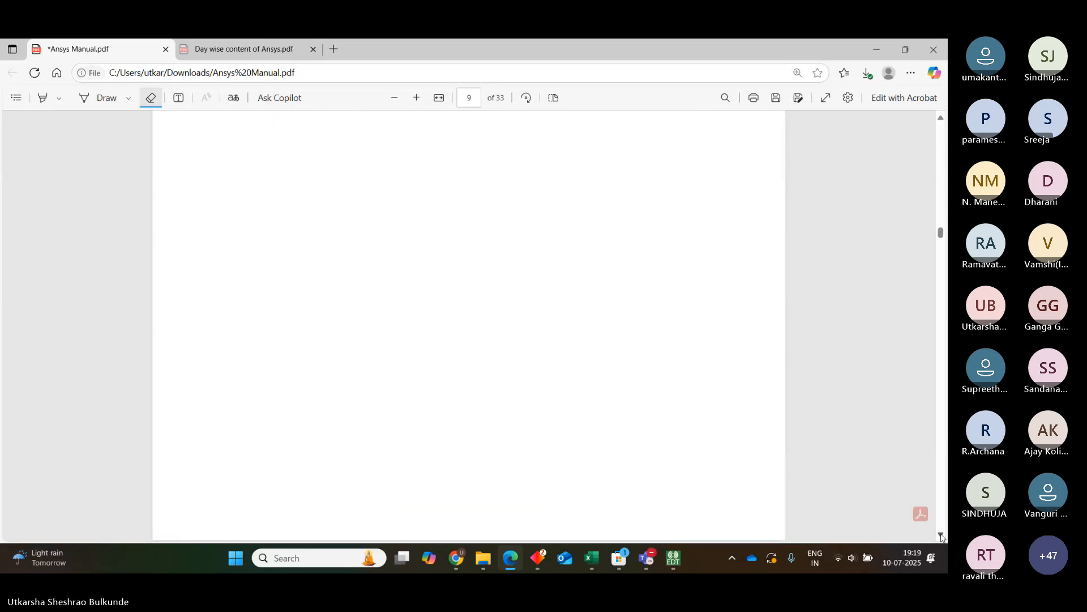
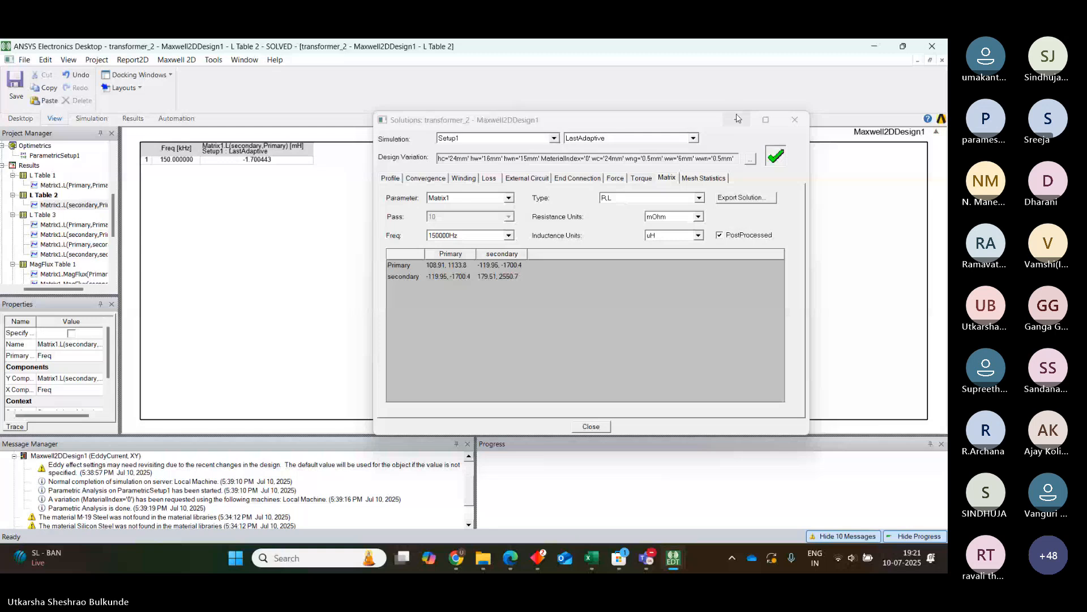
# - In transformer_2, minimize the solution data window, enlarge the project tree, and display the Maxwell2DDesign1 model with its field plot
pyautogui.click(735, 117)
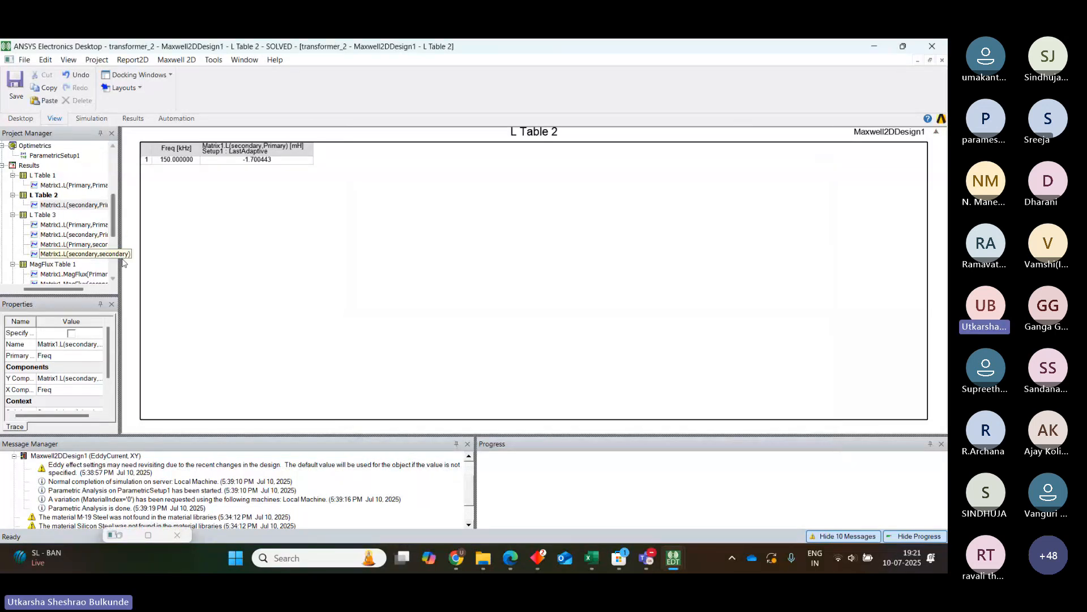
pyautogui.moveTo(119, 261); pyautogui.dragTo(115, 333)
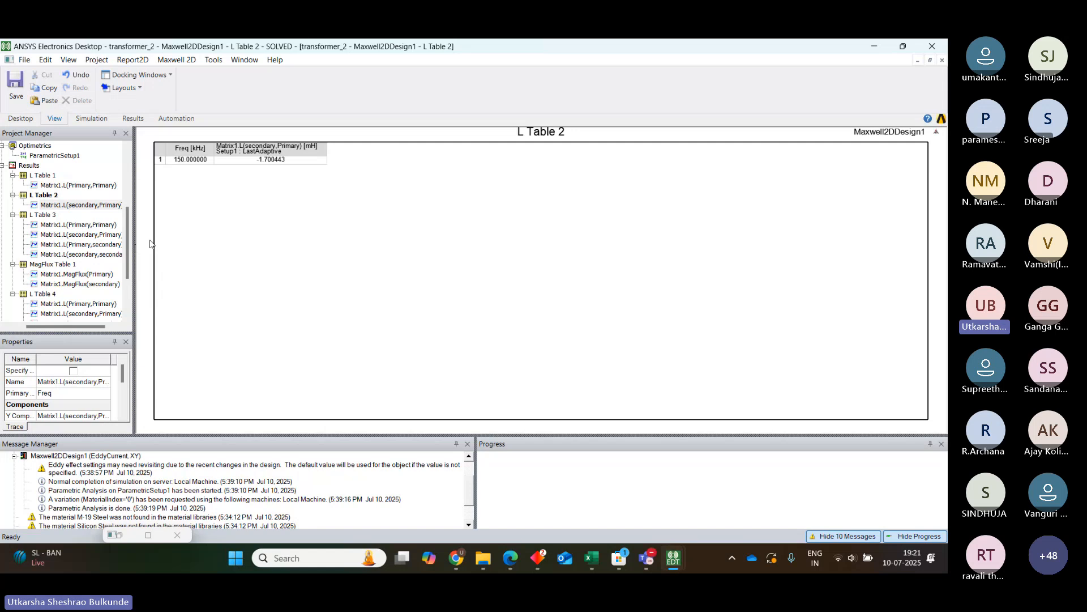
pyautogui.moveTo(134, 241); pyautogui.dragTo(151, 240)
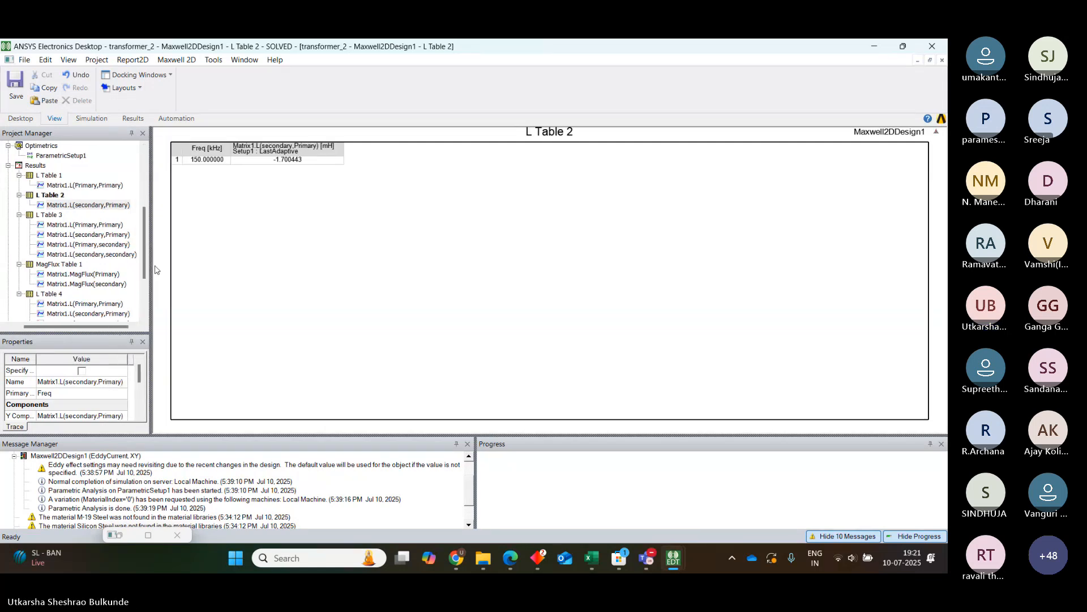
pyautogui.moveTo(144, 252); pyautogui.dragTo(144, 171)
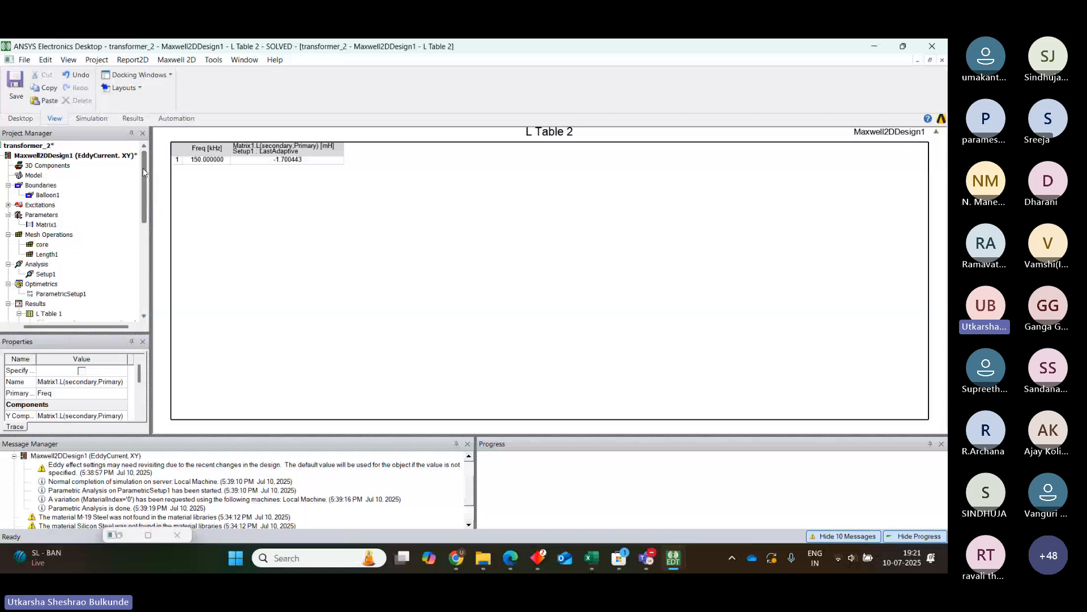
pyautogui.click(11, 328)
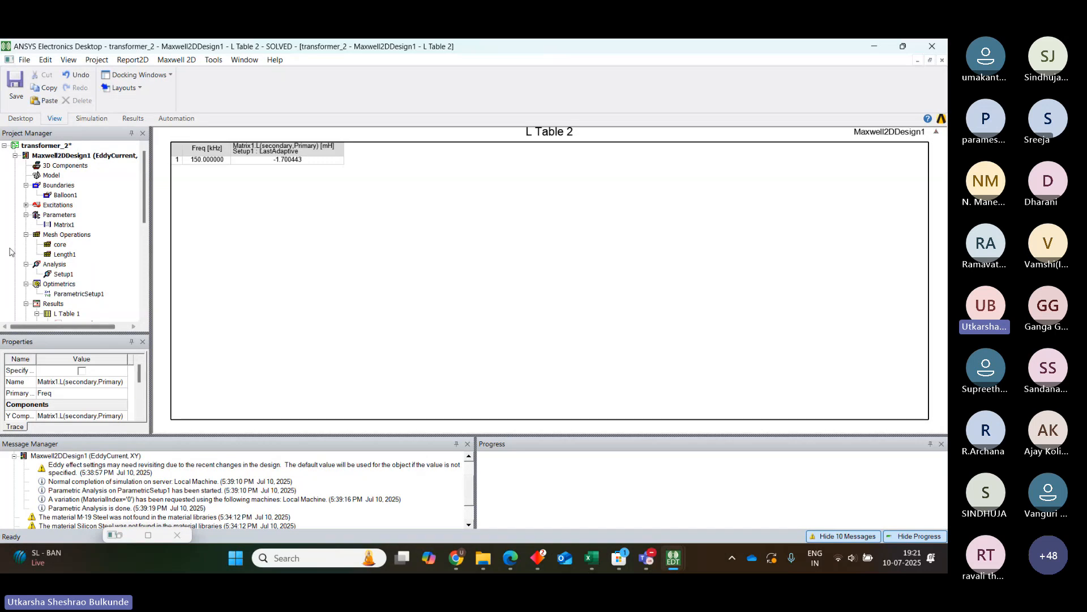
pyautogui.doubleClick(59, 157)
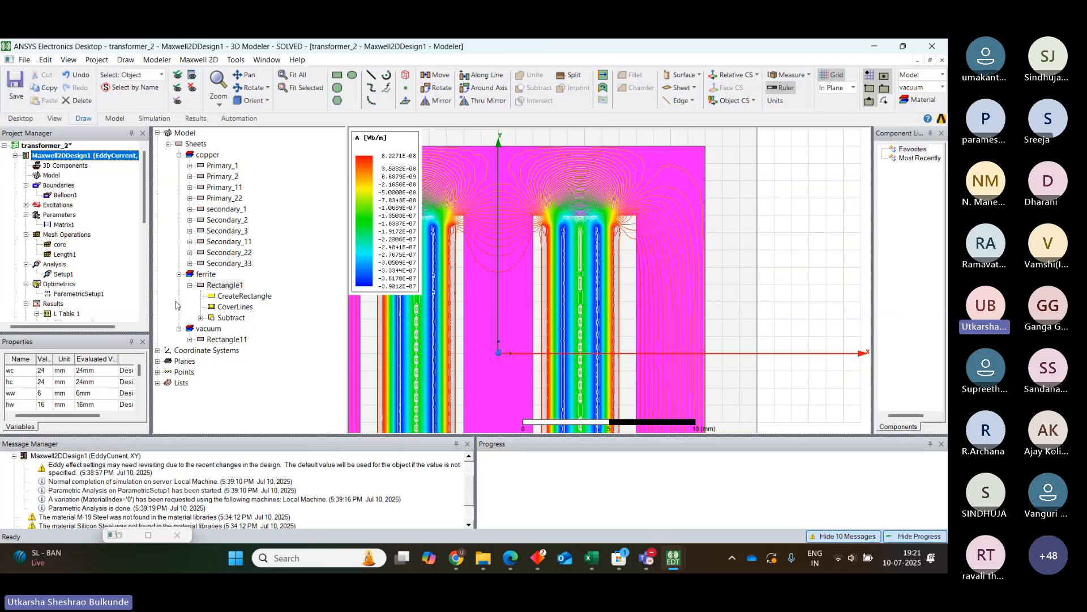
# - Switch to the transformer_1 project, list its excitations, and inspect the Primary_1 current excitation
pyautogui.moveTo(673, 558)
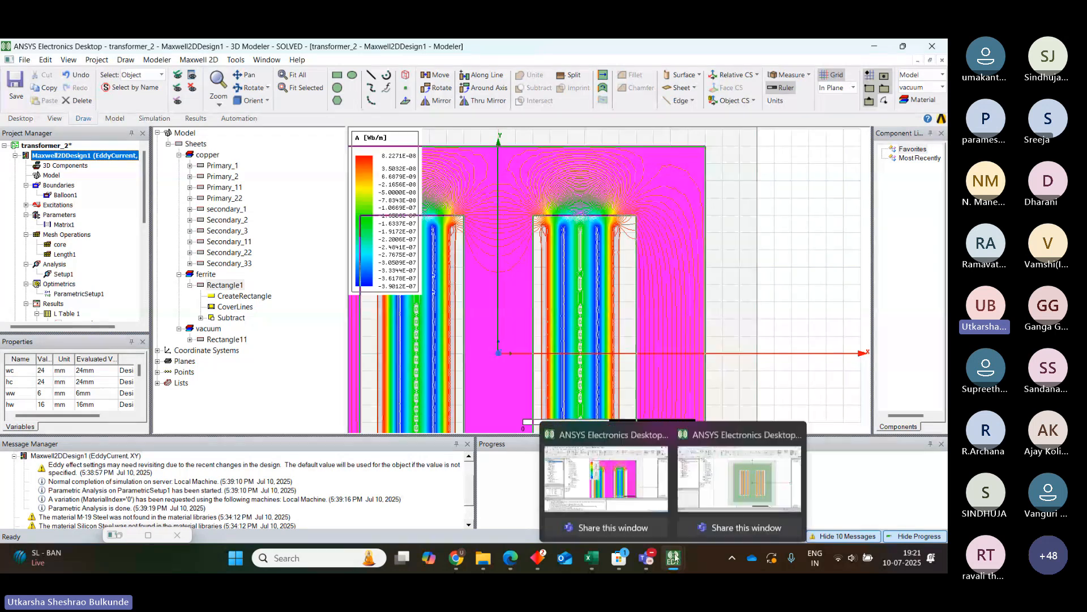
pyautogui.click(722, 499)
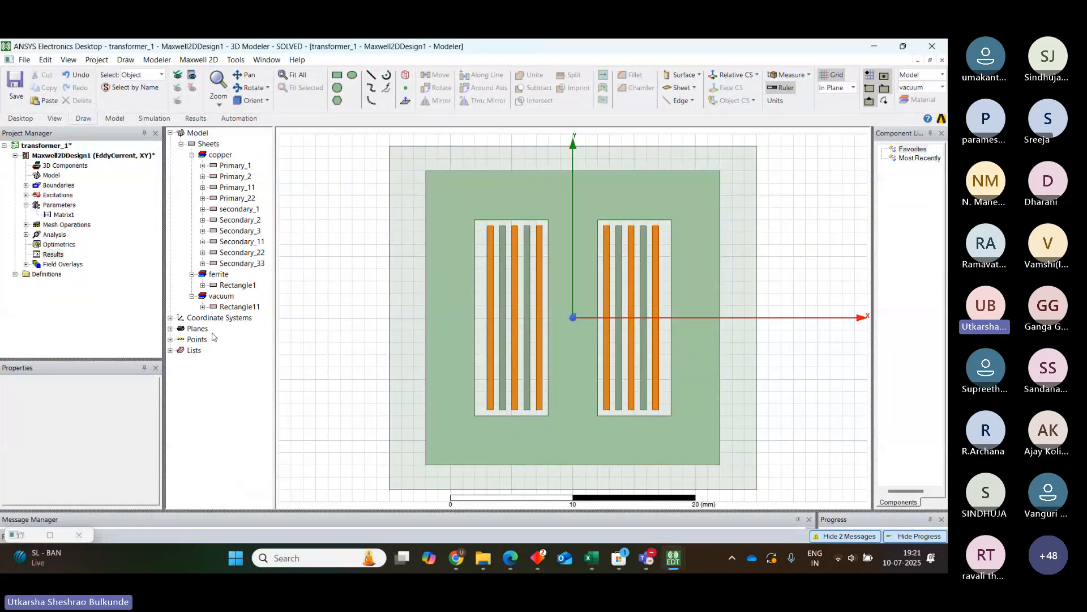
pyautogui.click(26, 195)
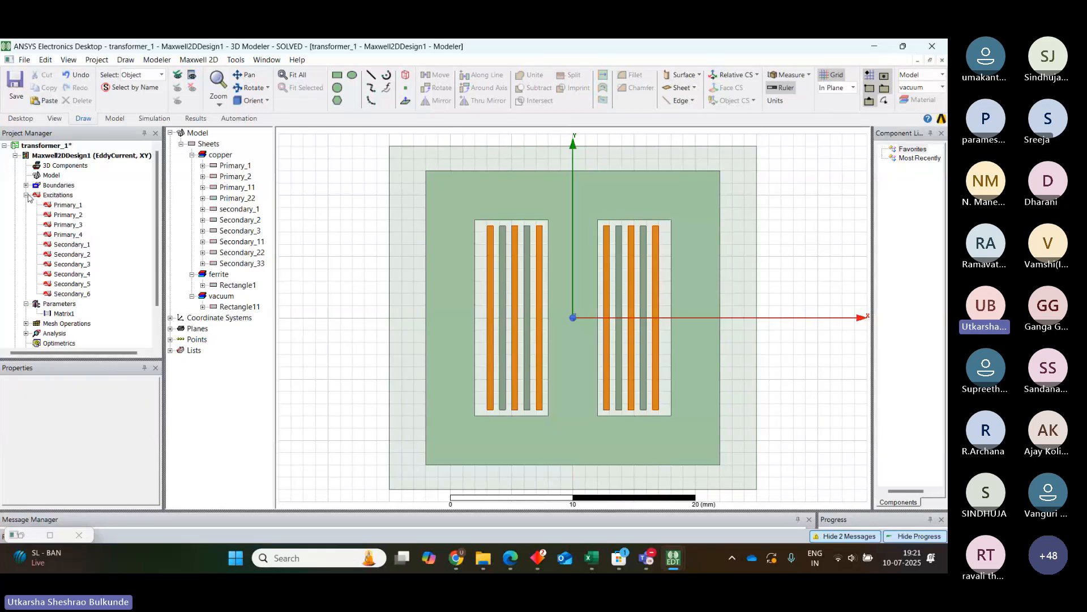
pyautogui.doubleClick(68, 205)
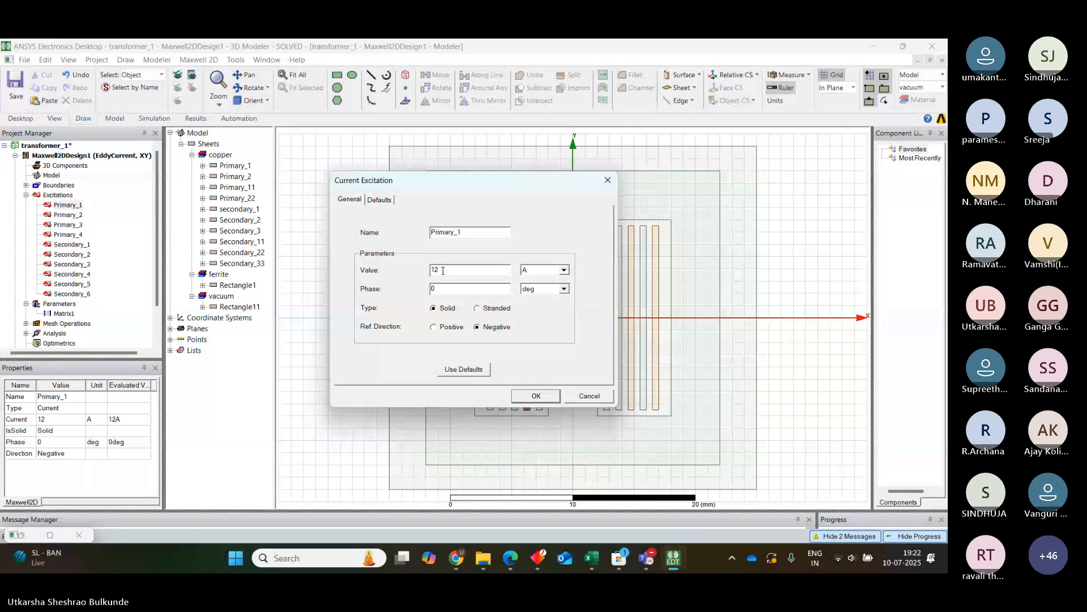
pyautogui.click(613, 184)
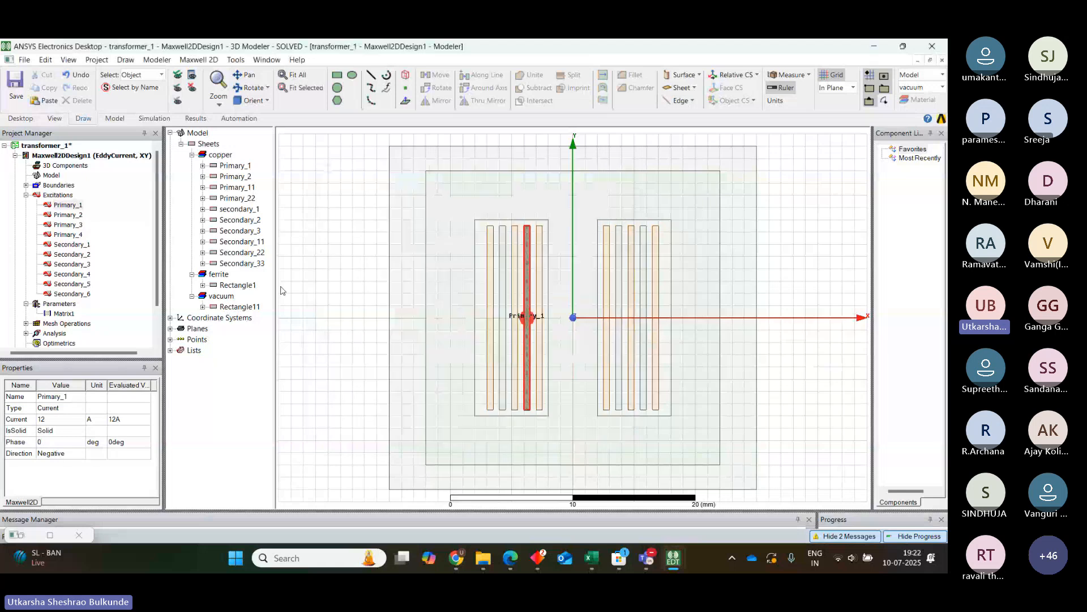
# - Set the Primary_1 excitation current to a new local variable I1 with a value of 12 A
pyautogui.doubleClick(68, 205)
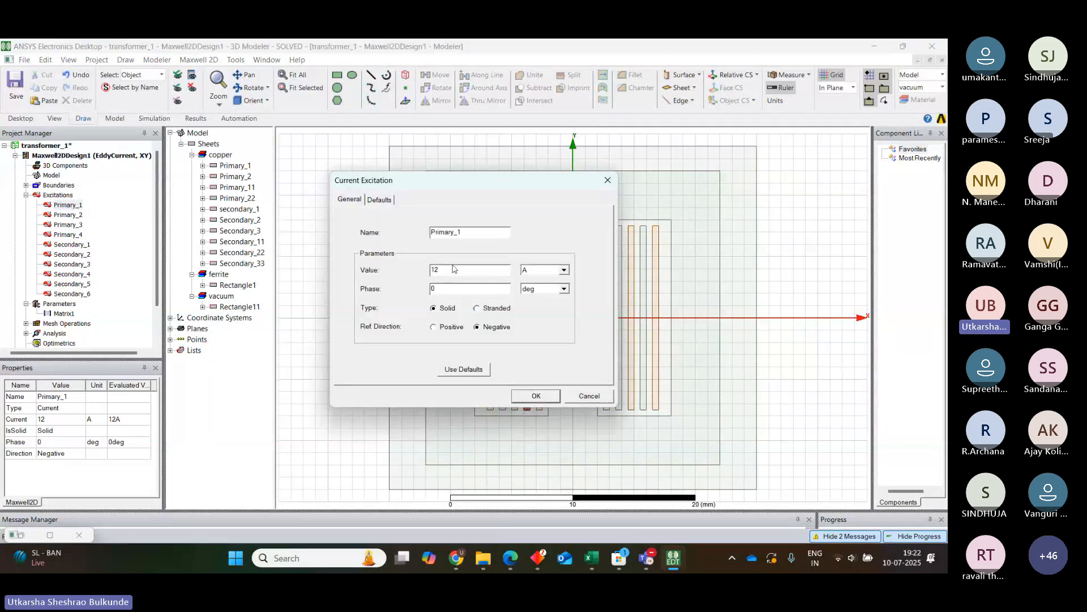
pyautogui.press('BackSpace')
pyautogui.press('BackSpace')
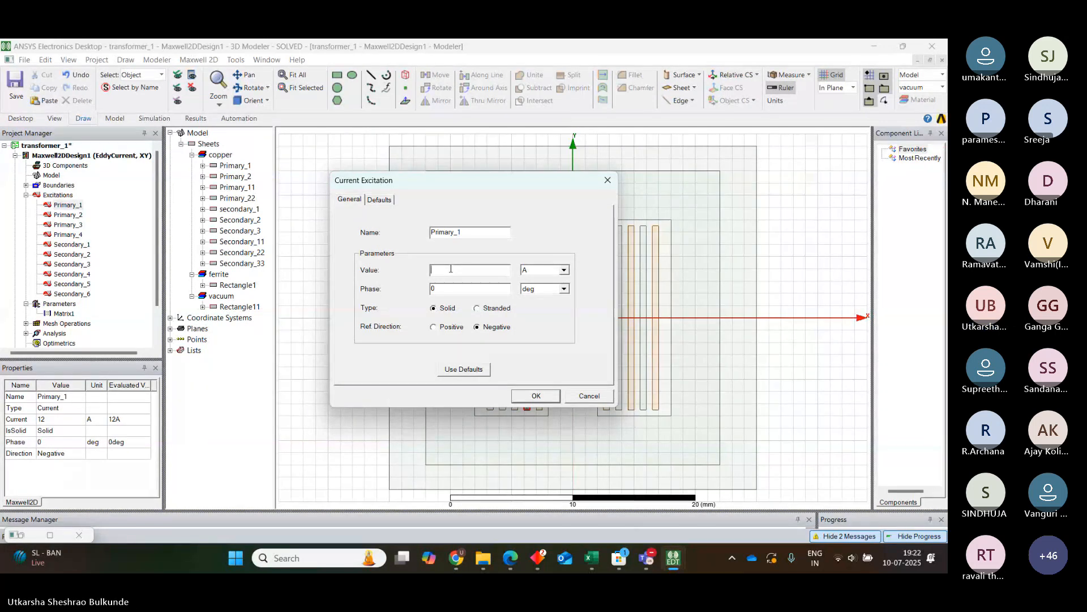
pyautogui.write('I1')
pyautogui.click(545, 400)
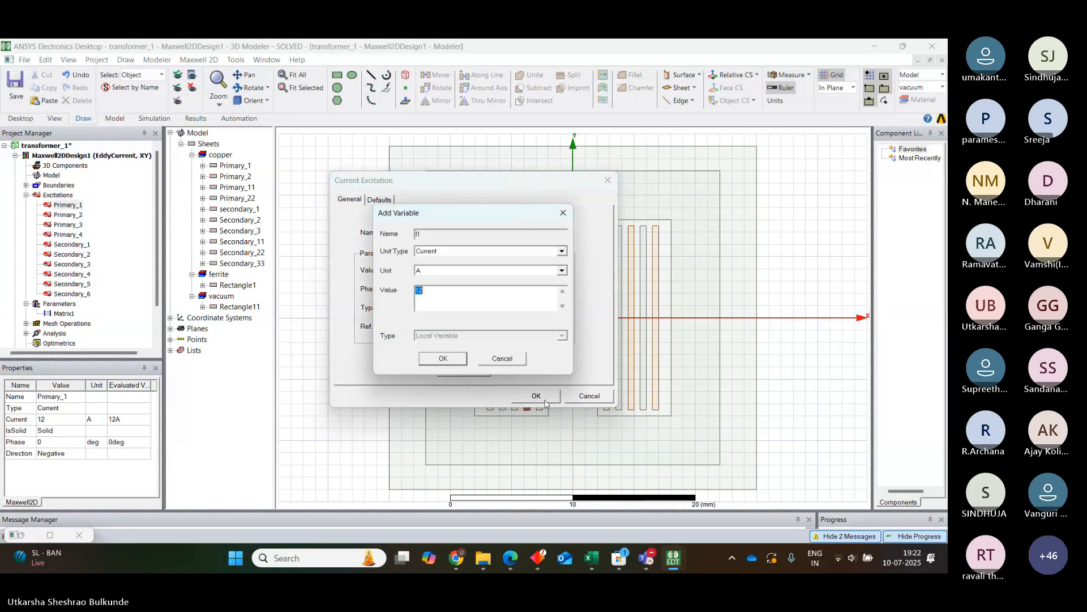
pyautogui.click(447, 360)
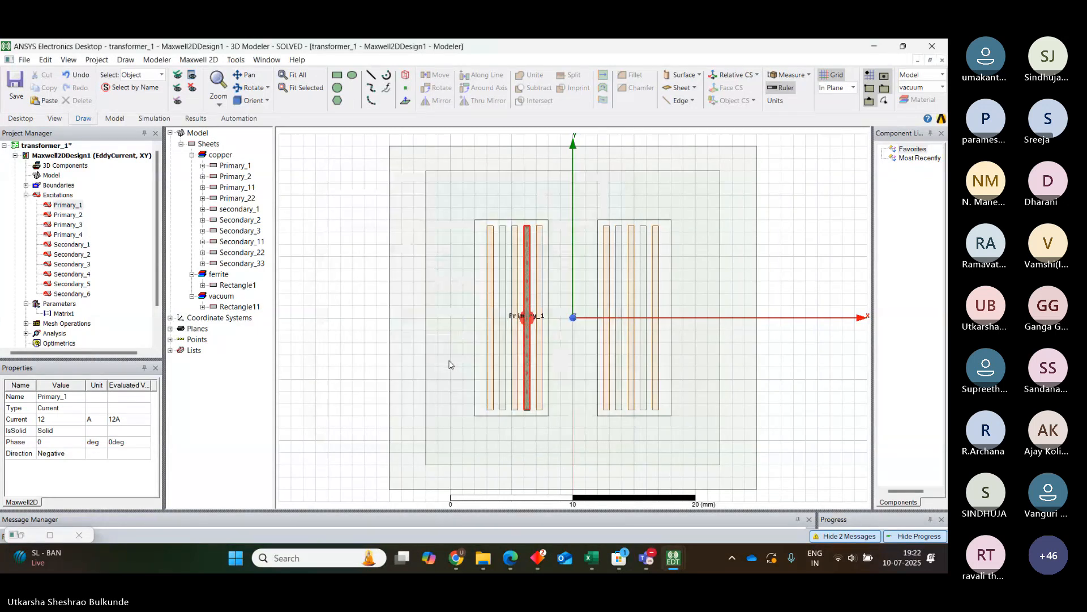
# - Set the Secondary_1 excitation current to a new local variable I2 with a value of 8 A
pyautogui.doubleClick(68, 244)
pyautogui.click(443, 272)
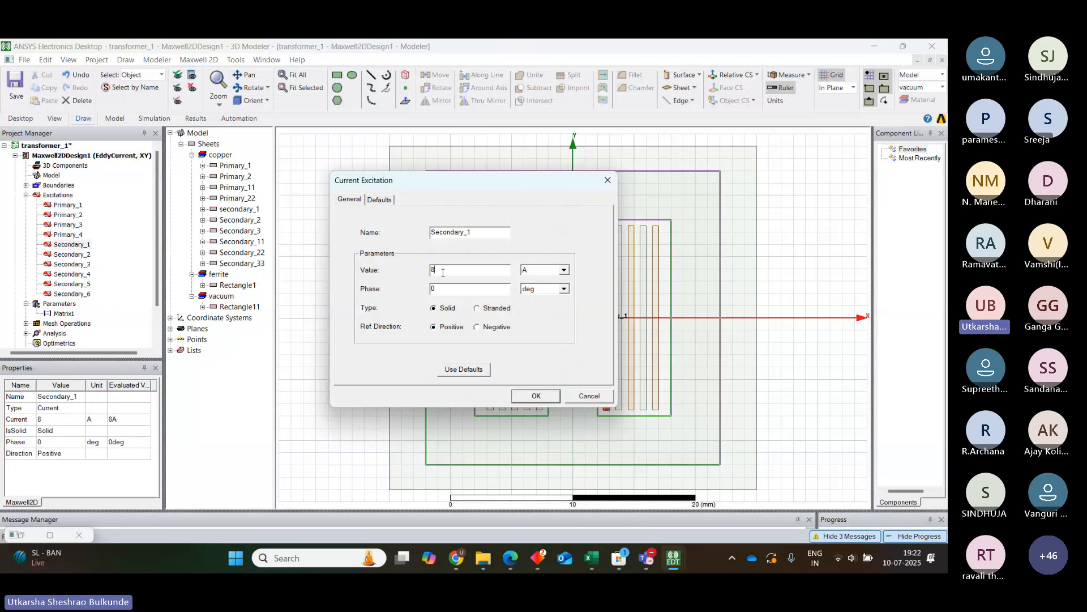
pyautogui.press('BackSpace')
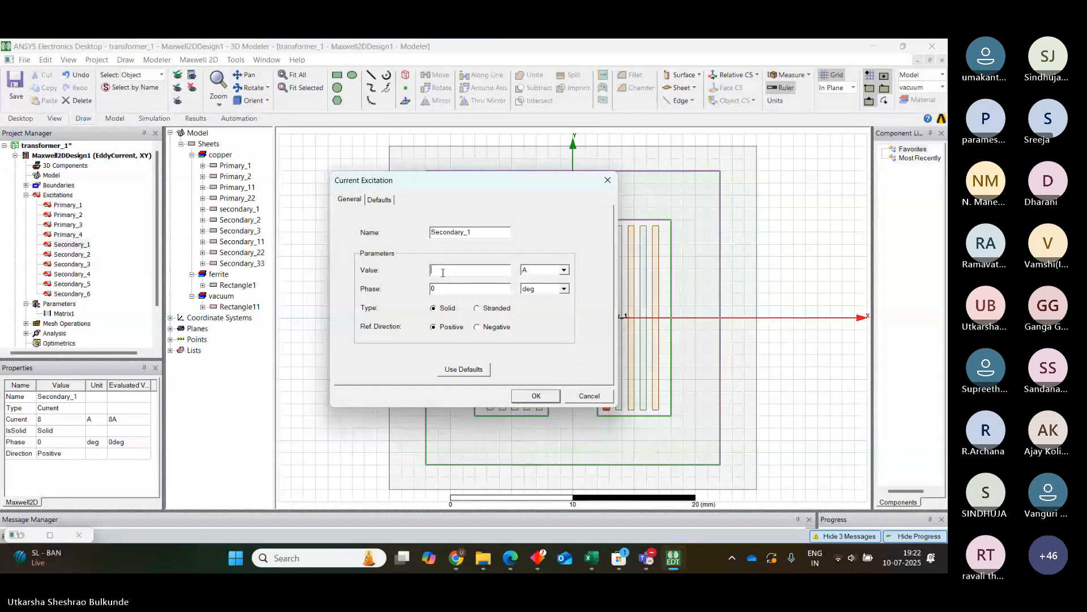
pyautogui.write('12')
pyautogui.click(536, 395)
pyautogui.click(443, 362)
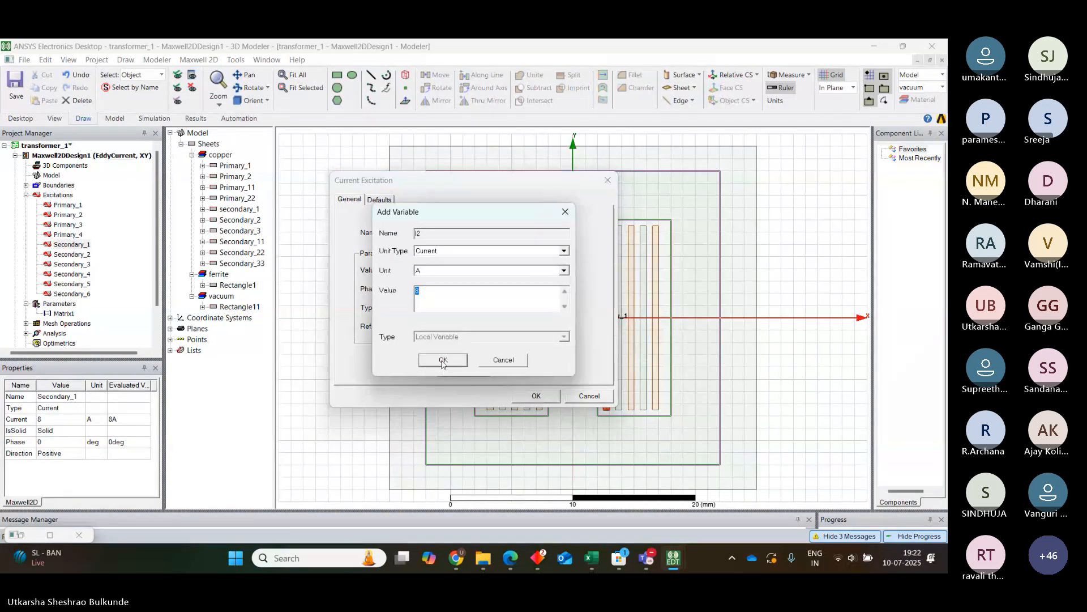
# - Assign the variable I1 as the current of the Primary_2 excitation
pyautogui.doubleClick(66, 215)
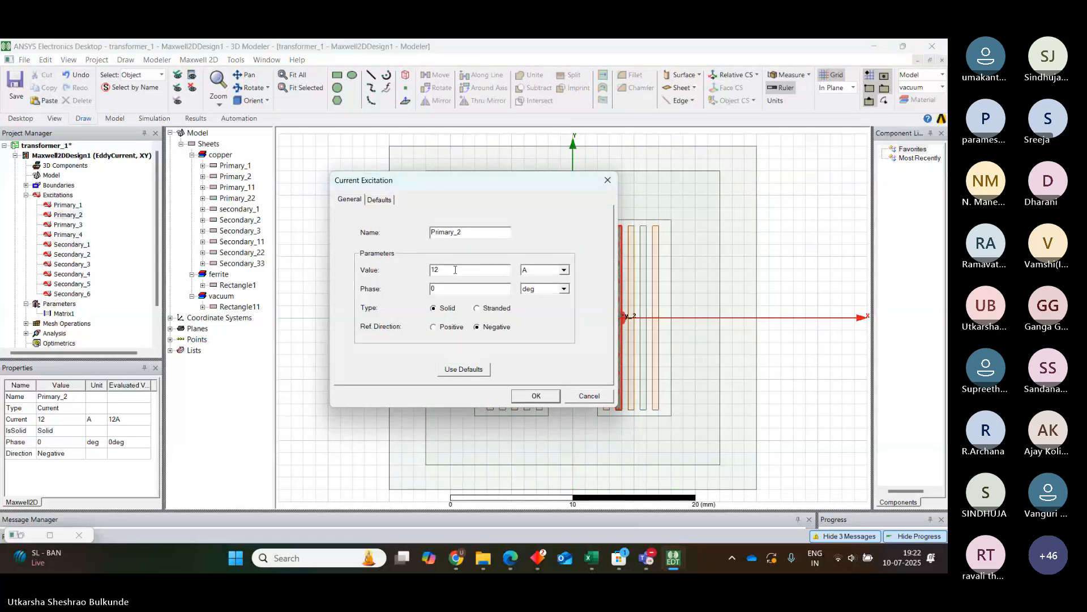
pyautogui.press('BackSpace')
pyautogui.press('BackSpace')
pyautogui.write('I1')
pyautogui.click(538, 402)
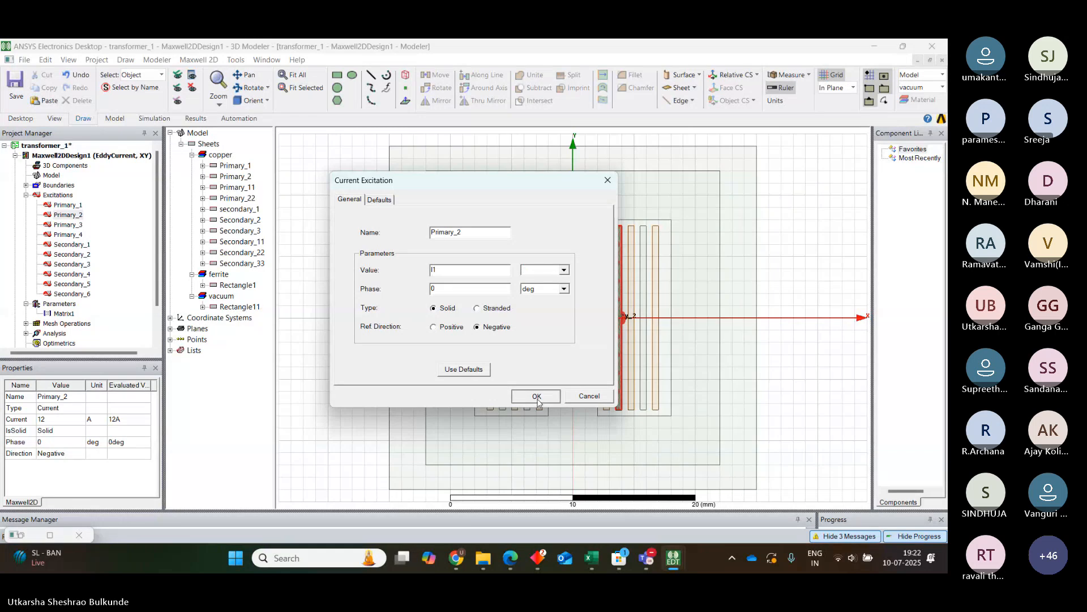
# - Assign the variable I2 as the current of the Primary_3 excitation
pyautogui.doubleClick(65, 224)
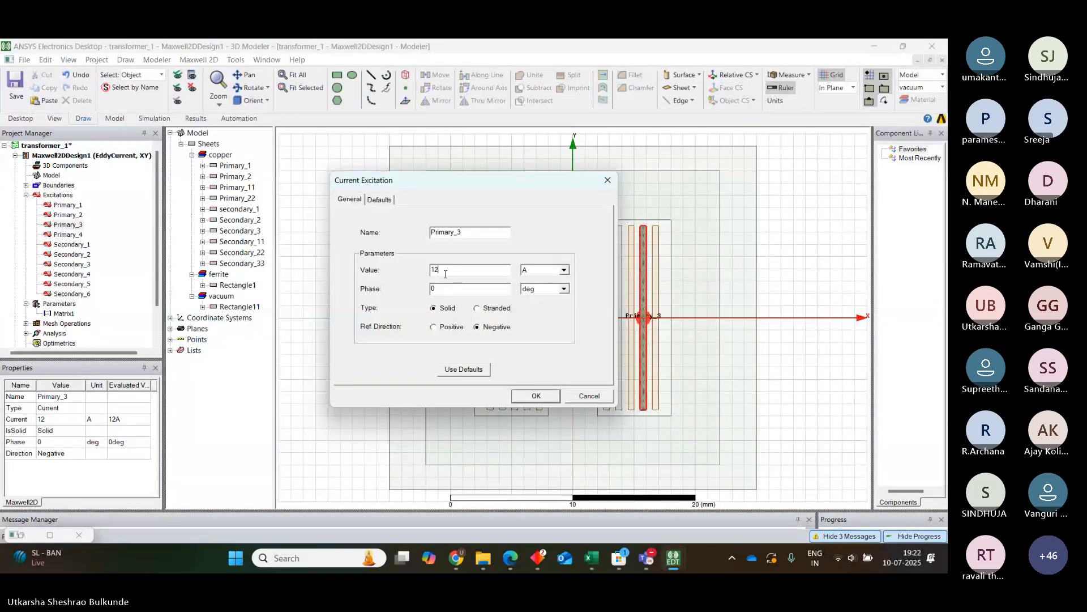
pyautogui.press('BackSpace')
pyautogui.press('BackSpace')
pyautogui.write('12')
pyautogui.click(536, 396)
# - Assign the variable I1 as the current of the Primary_4 excitation
pyautogui.doubleClick(67, 234)
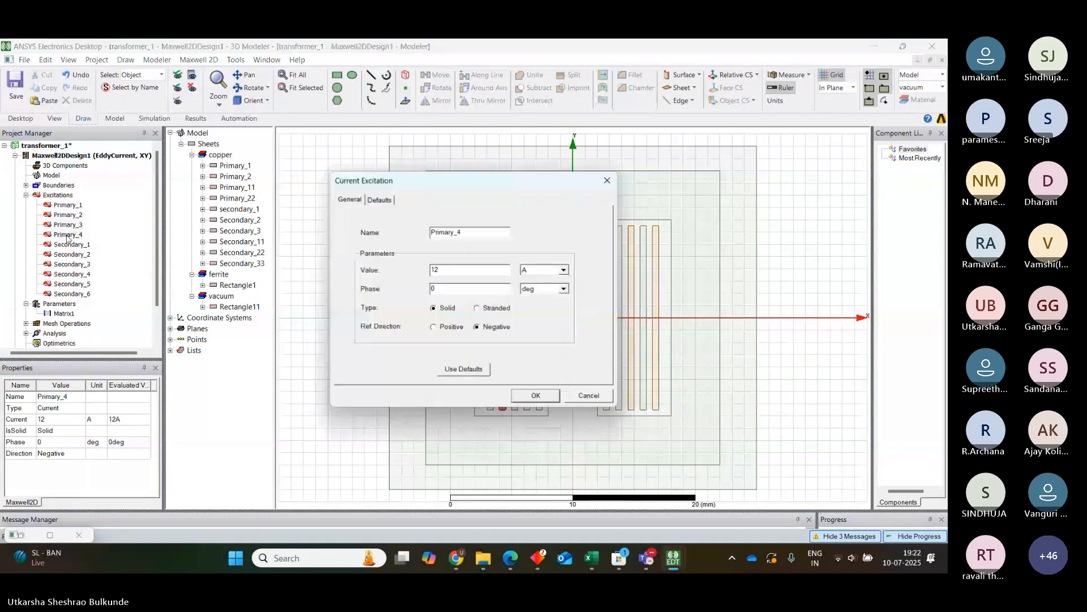
pyautogui.click(451, 269)
pyautogui.press('BackSpace')
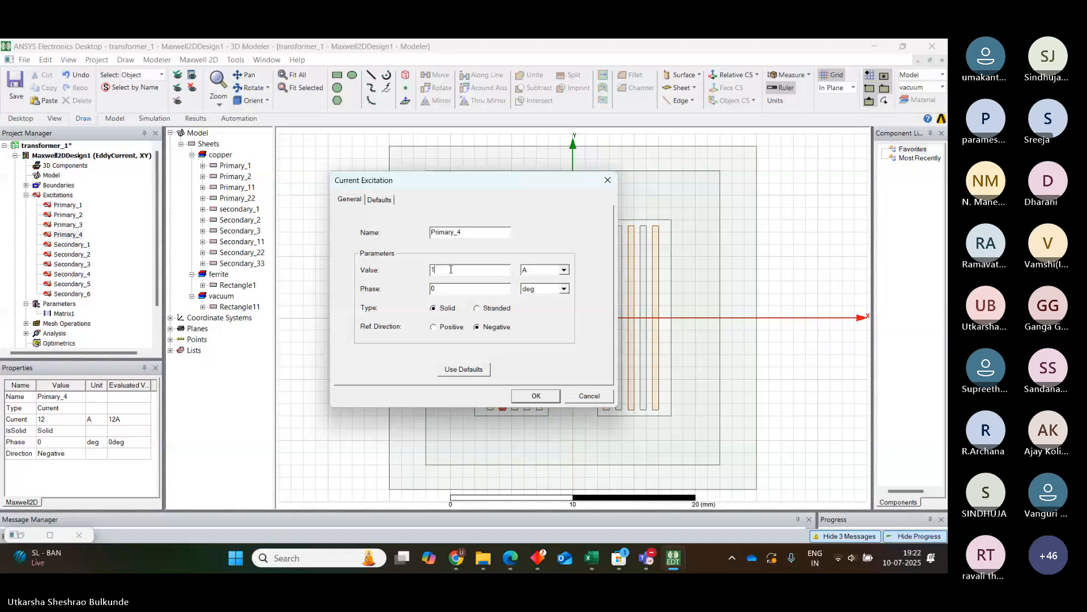
pyautogui.press('BackSpace')
pyautogui.write('1')
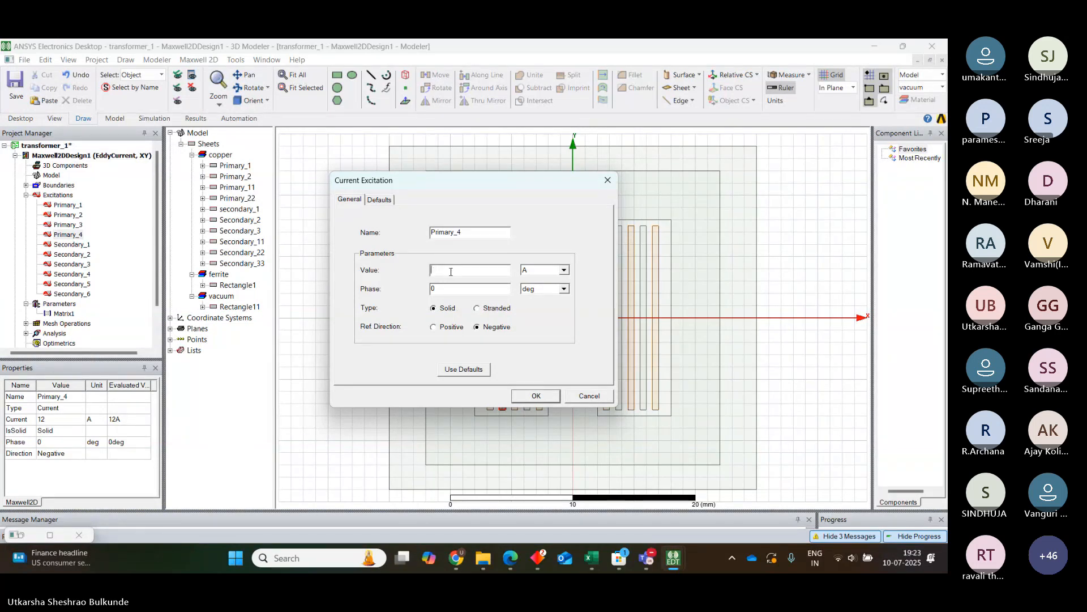
pyautogui.write('1')
pyautogui.click(536, 396)
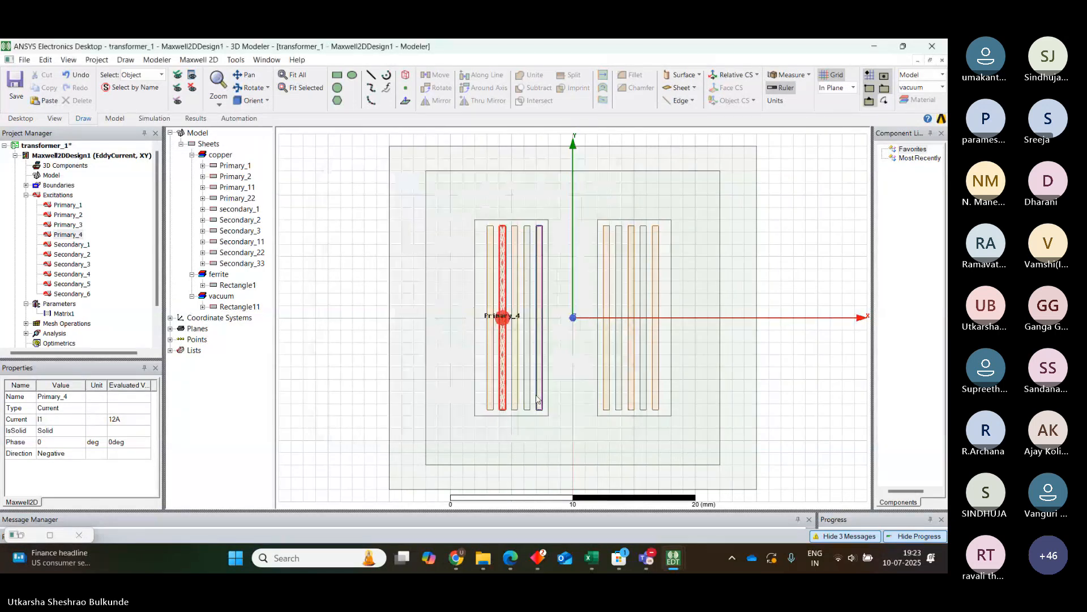
# - Check the current values assigned to the Primary_1 and Primary_2 excitations
pyautogui.doubleClick(64, 207)
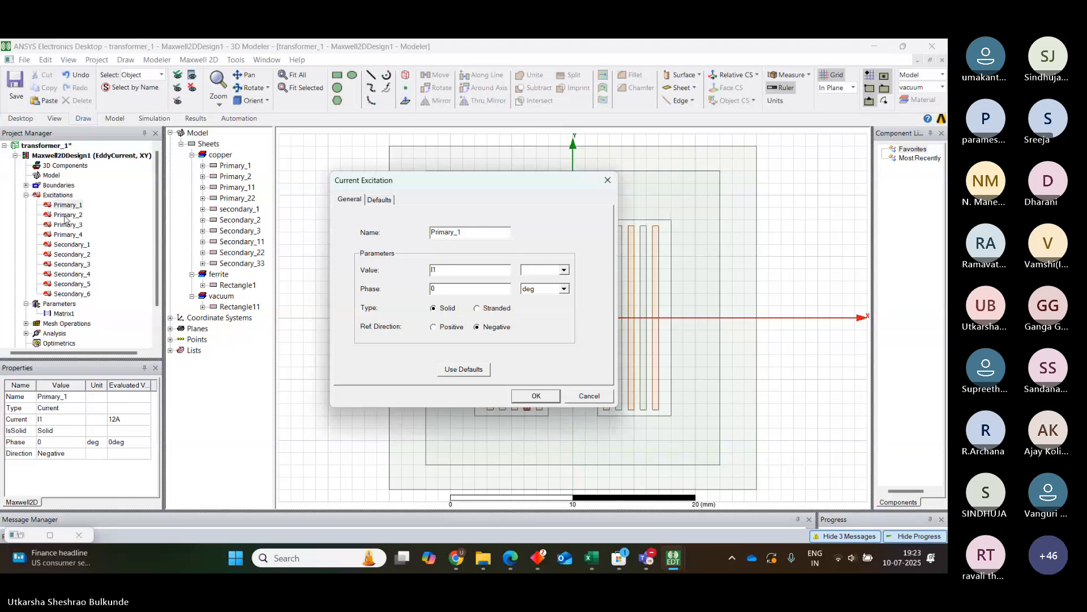
pyautogui.click(537, 396)
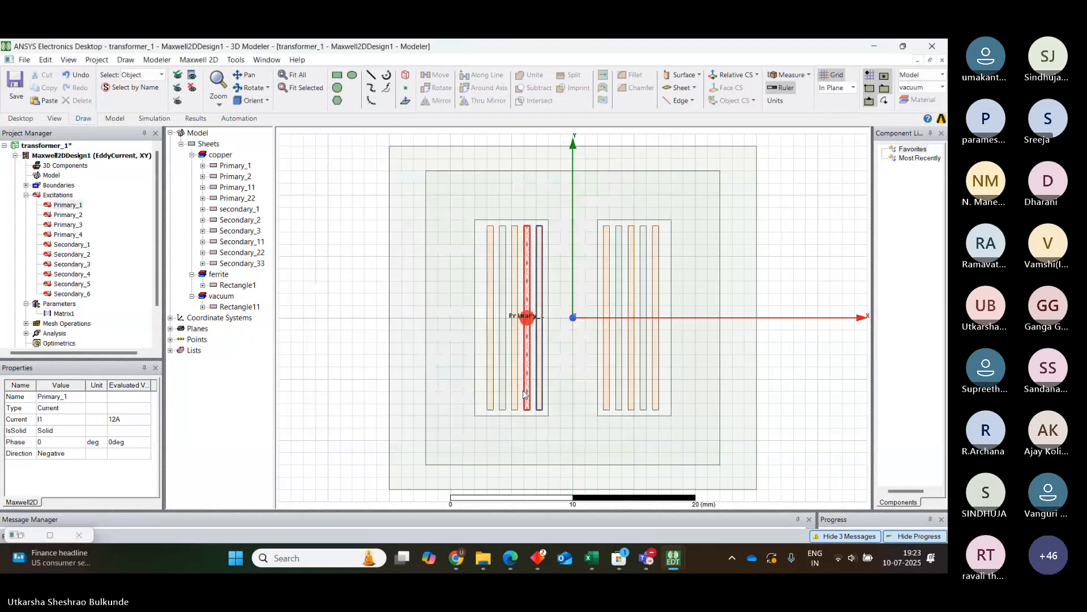
pyautogui.doubleClick(68, 215)
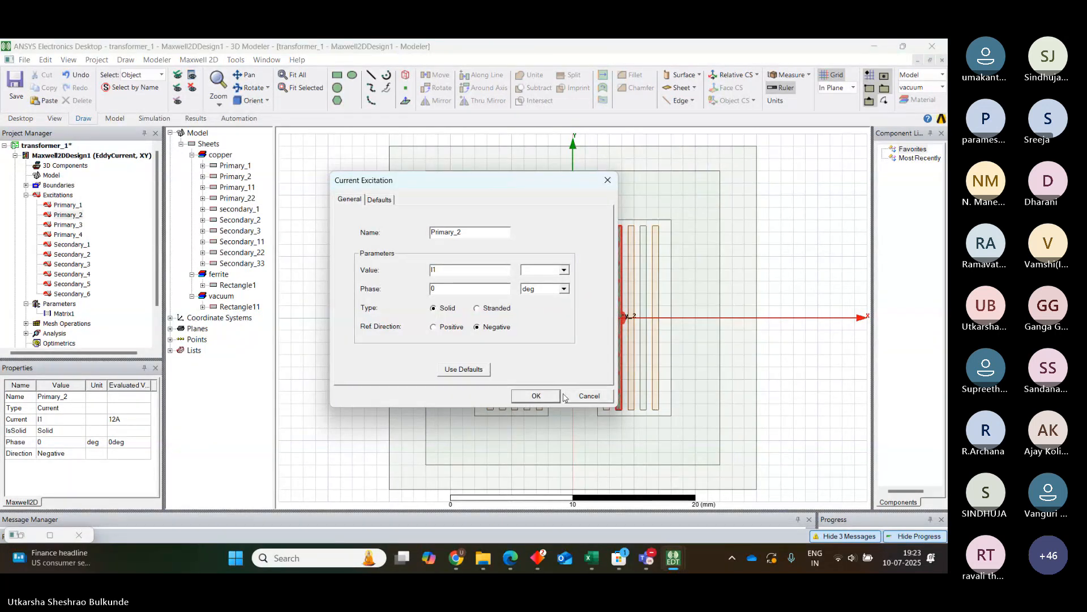
pyautogui.click(532, 396)
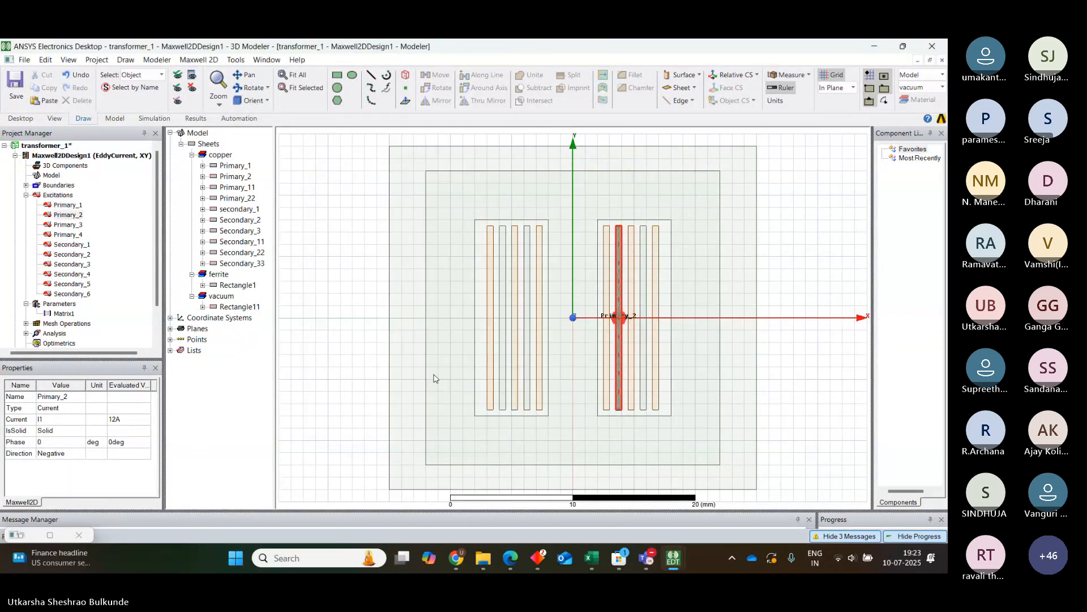
# - Correct the current of the Primary_3 excitation to the variable I1
pyautogui.doubleClick(68, 225)
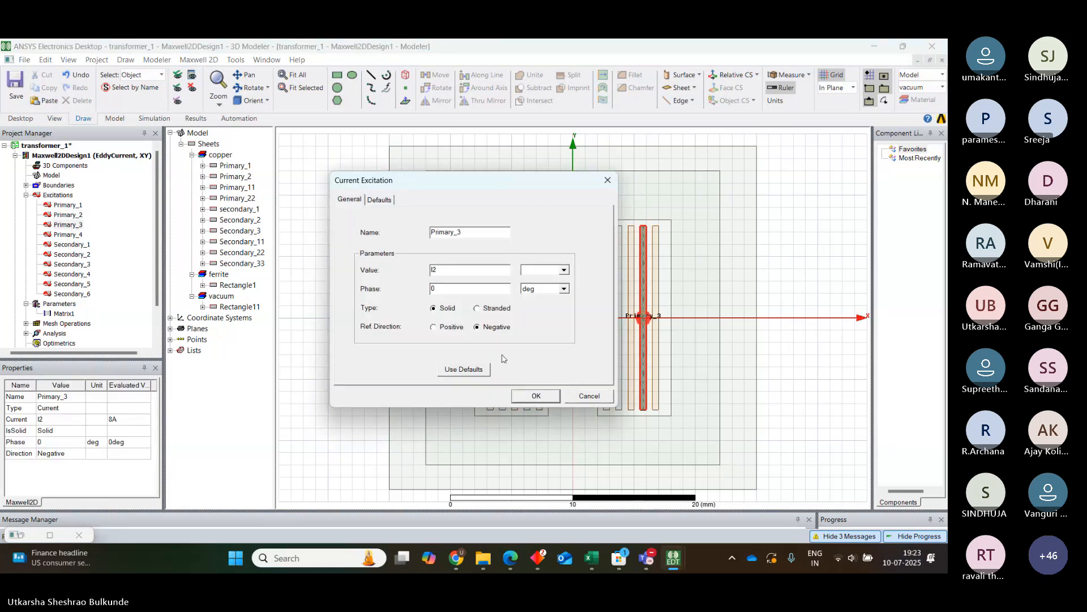
pyautogui.press('BackSpace')
pyautogui.write('1')
pyautogui.click(536, 396)
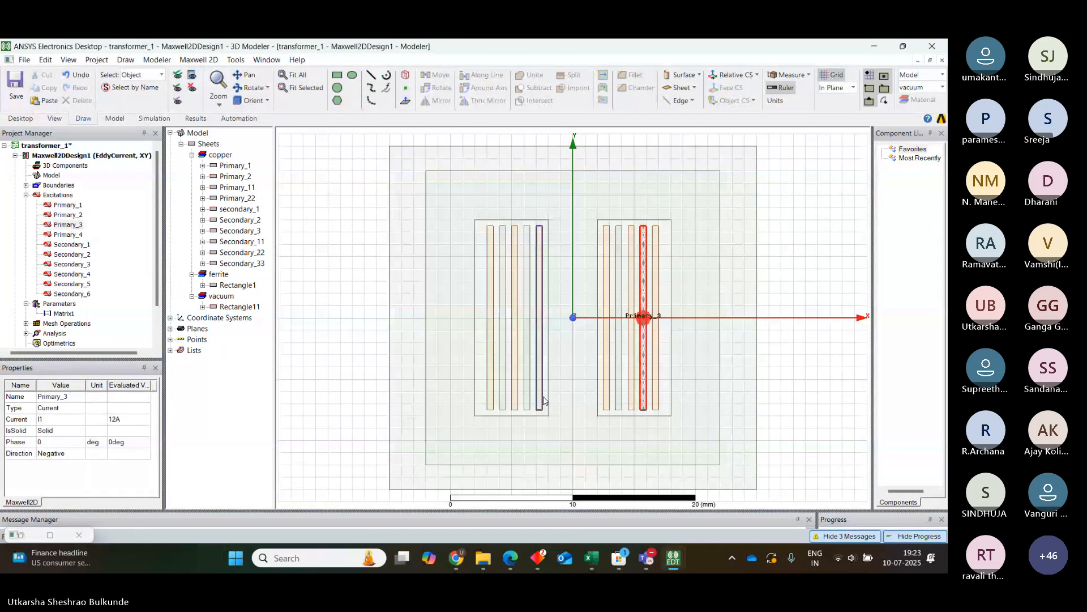
# - Check the current values assigned to the Primary_4 and Secondary_1 excitations
pyautogui.doubleClick(68, 234)
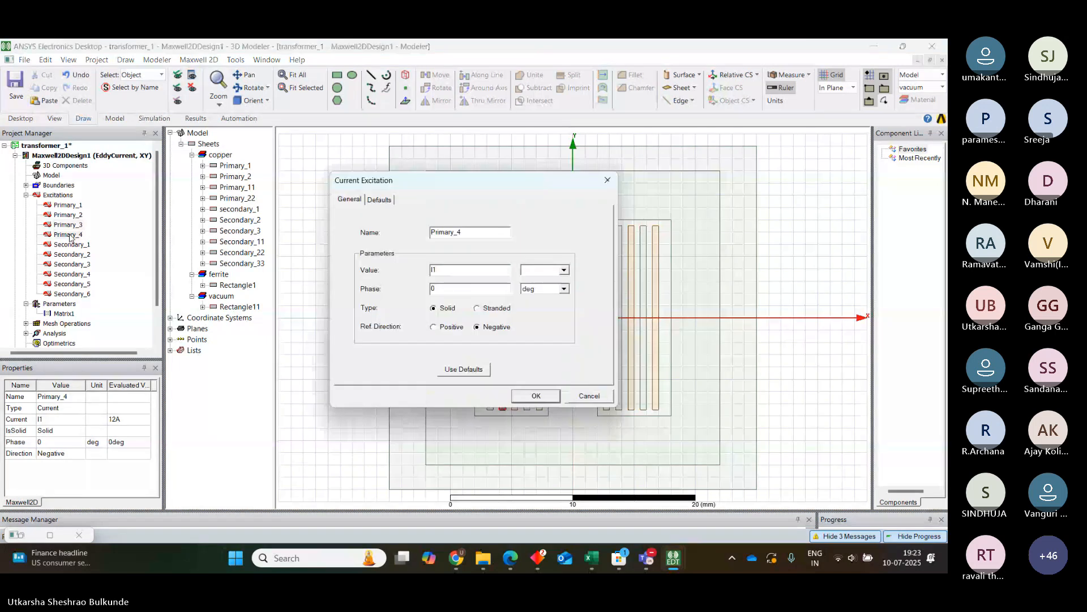
pyautogui.click(536, 395)
pyautogui.doubleClick(72, 244)
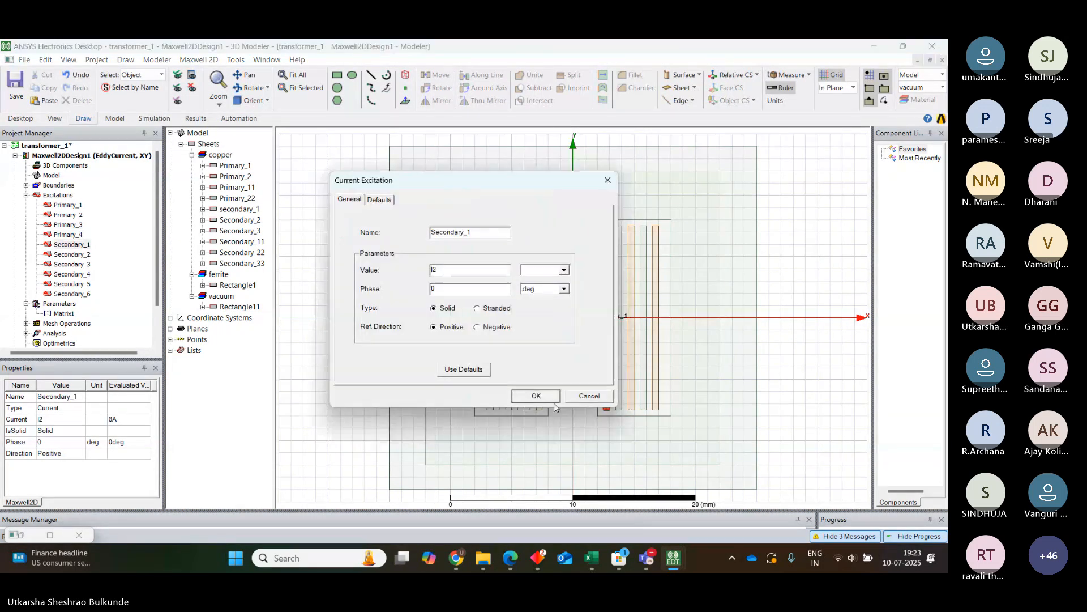
pyautogui.click(537, 396)
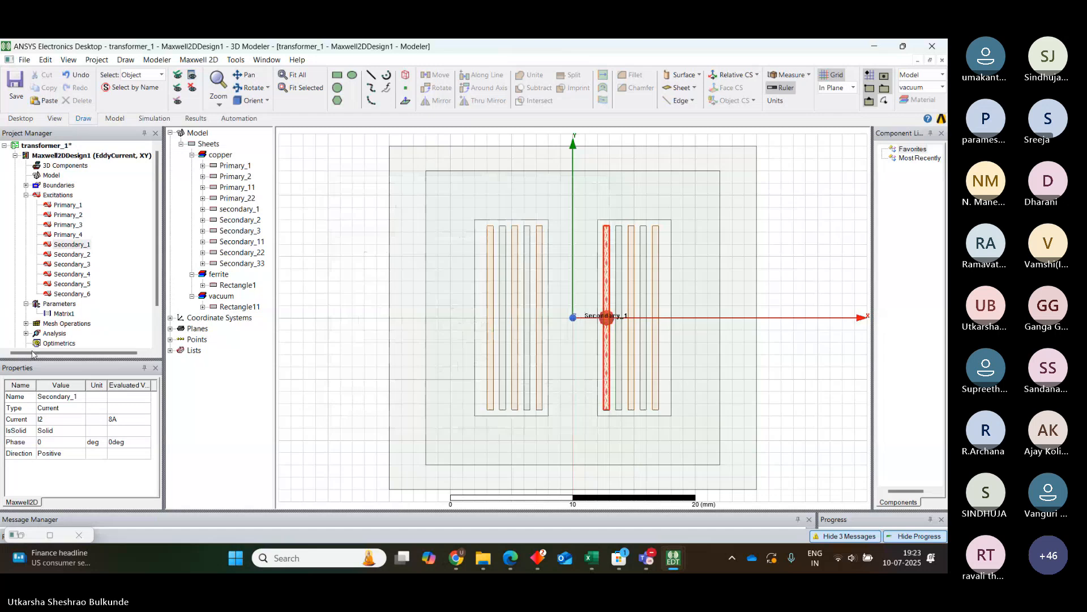
# - Enter the variable I2 as the current of the Secondary_2 excitation
pyautogui.doubleClick(72, 254)
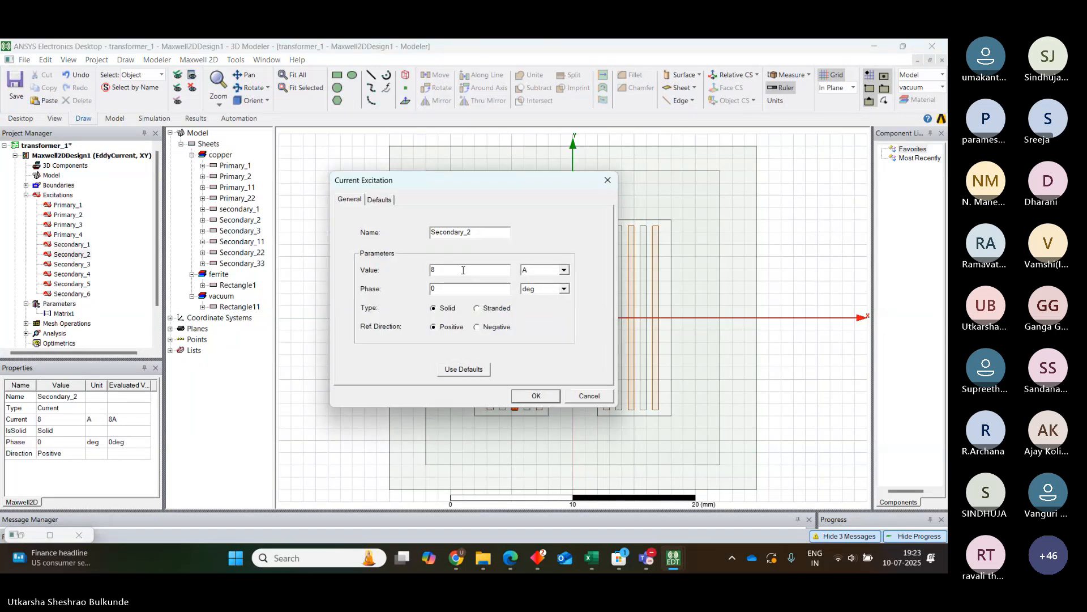
pyautogui.press('BackSpace')
pyautogui.write('12')
# - Admit everyone waiting in the lobby of the Teams meeting and return to the transformer_1 project
pyautogui.click(482, 133)
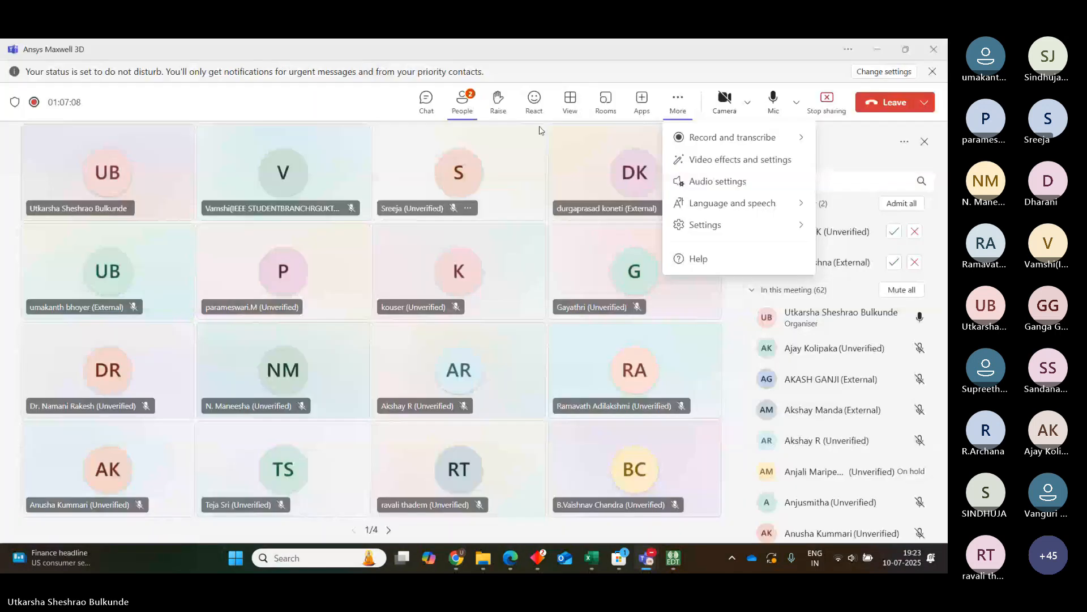
pyautogui.click(906, 207)
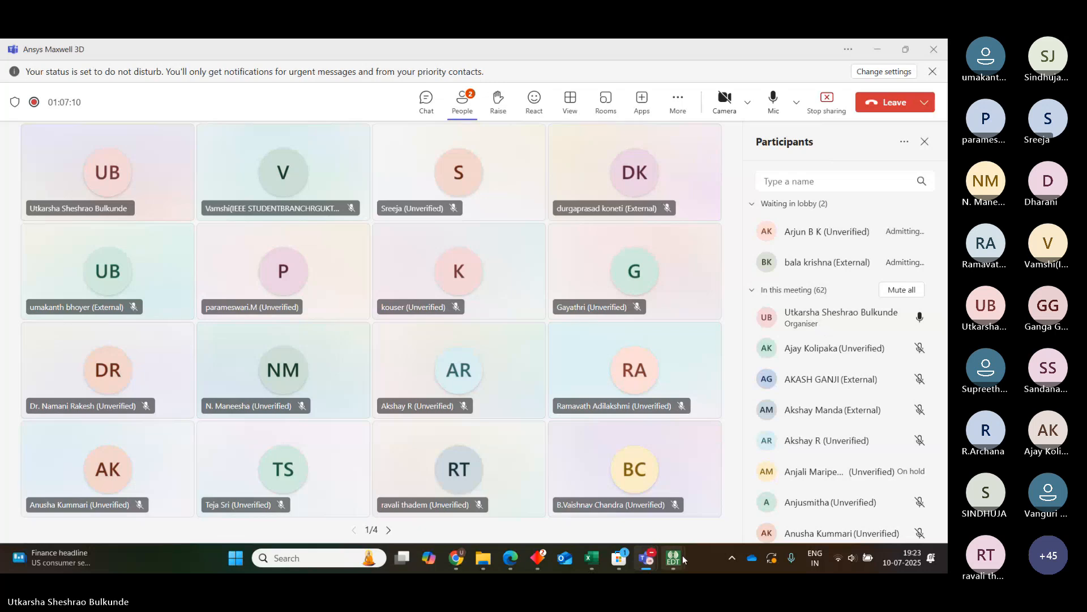
pyautogui.moveTo(673, 558)
pyautogui.click(706, 496)
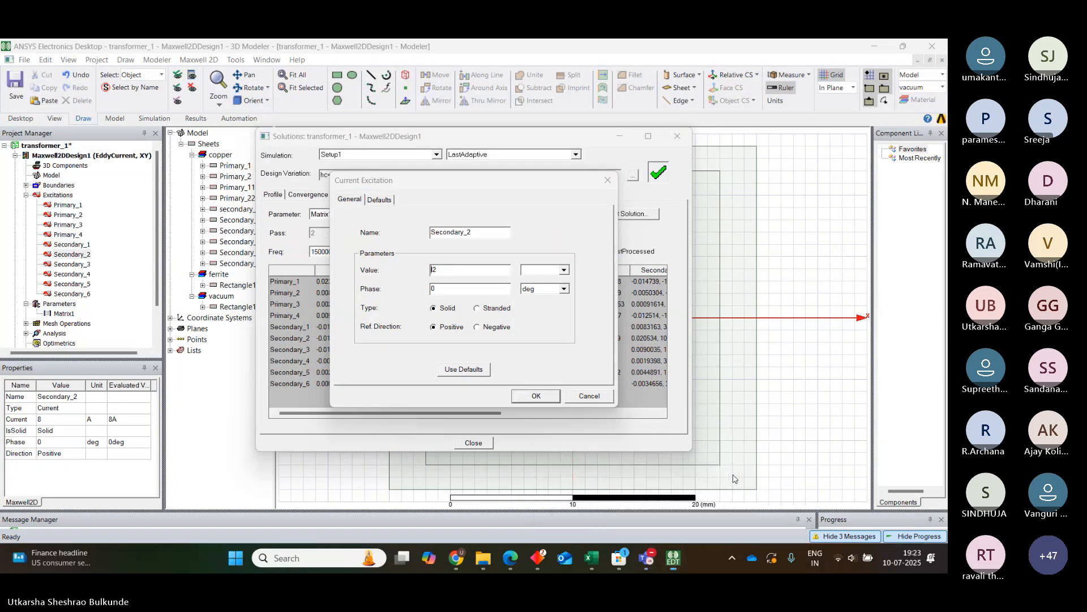
# - Apply the Secondary_2 excitation and assign the variable I2 as the current of Secondary_3
pyautogui.click(536, 396)
pyautogui.doubleClick(82, 265)
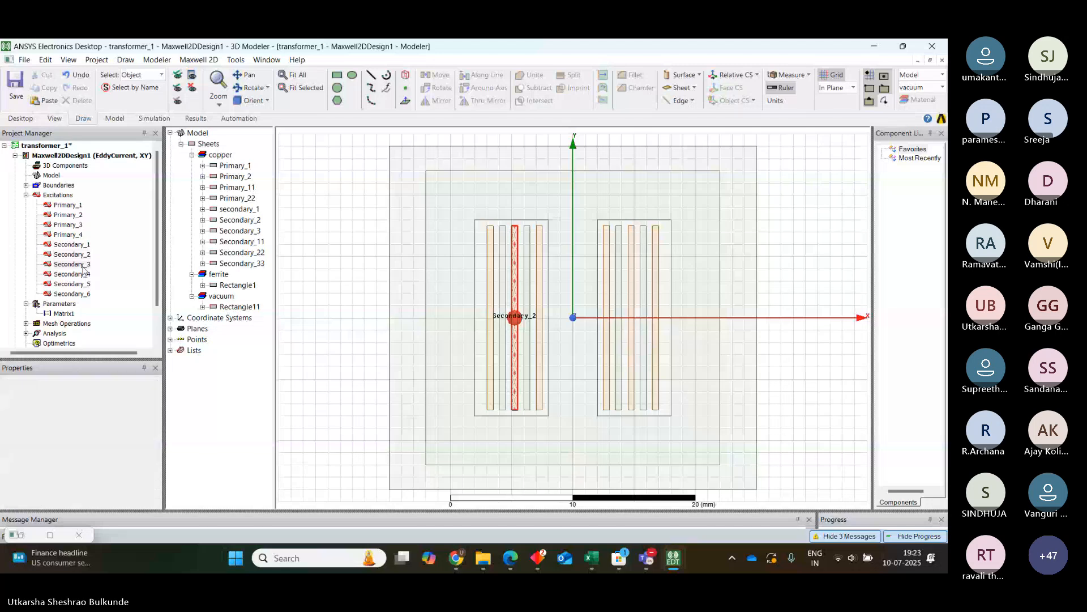
pyautogui.press('BackSpace')
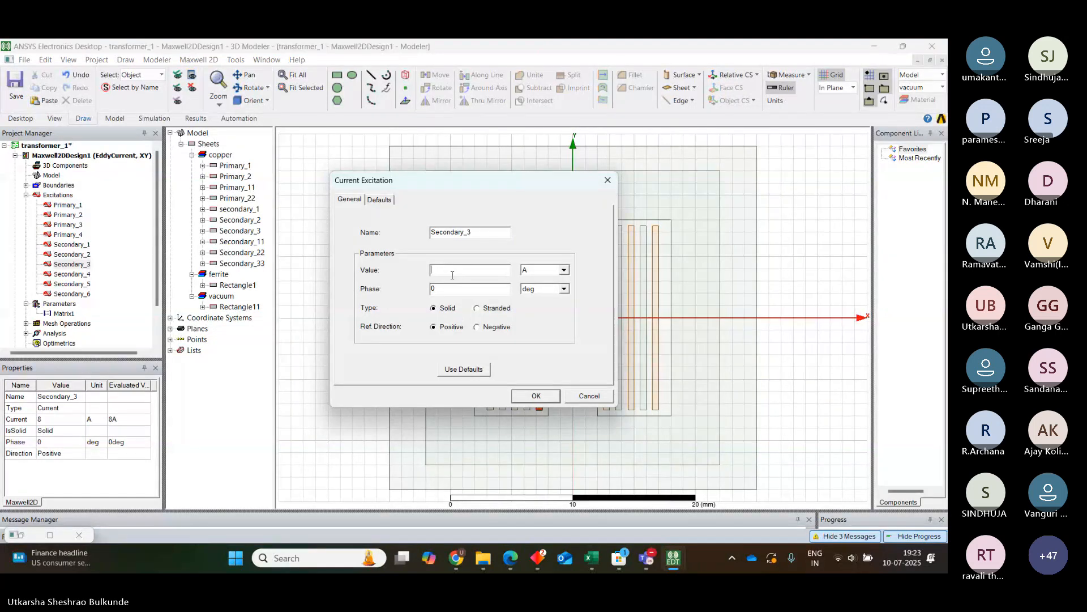
pyautogui.write('12')
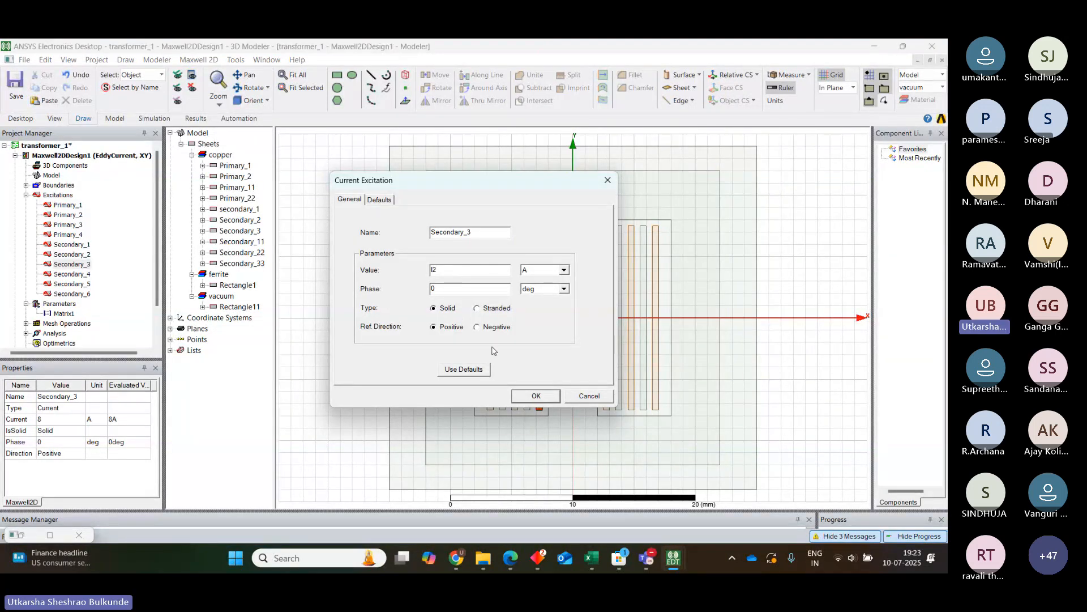
pyautogui.click(521, 400)
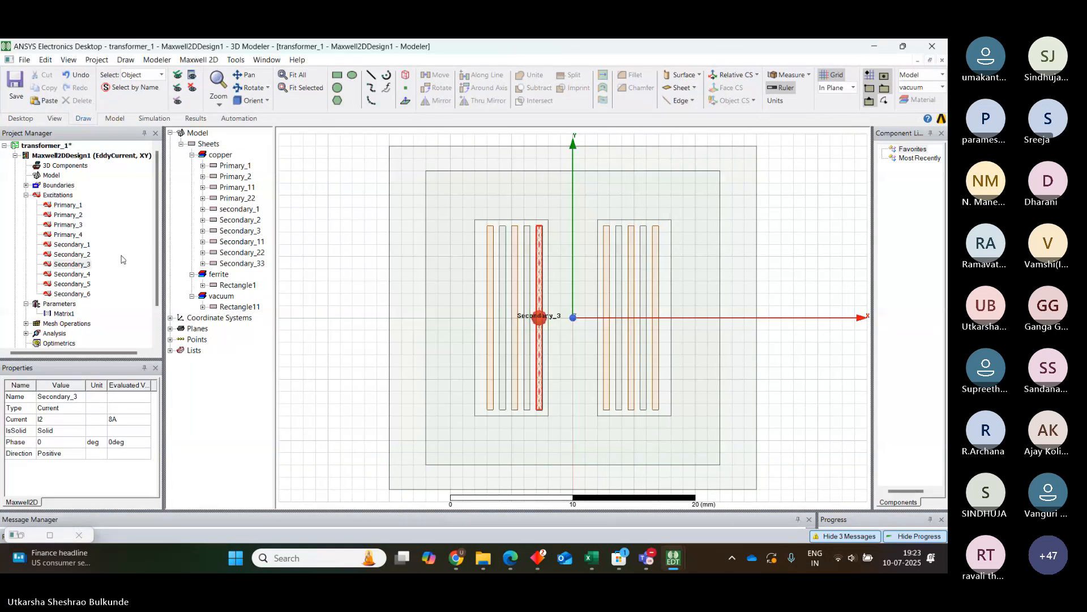
# - Assign the variable I2 as the current of the Secondary_4 excitation
pyautogui.doubleClick(83, 275)
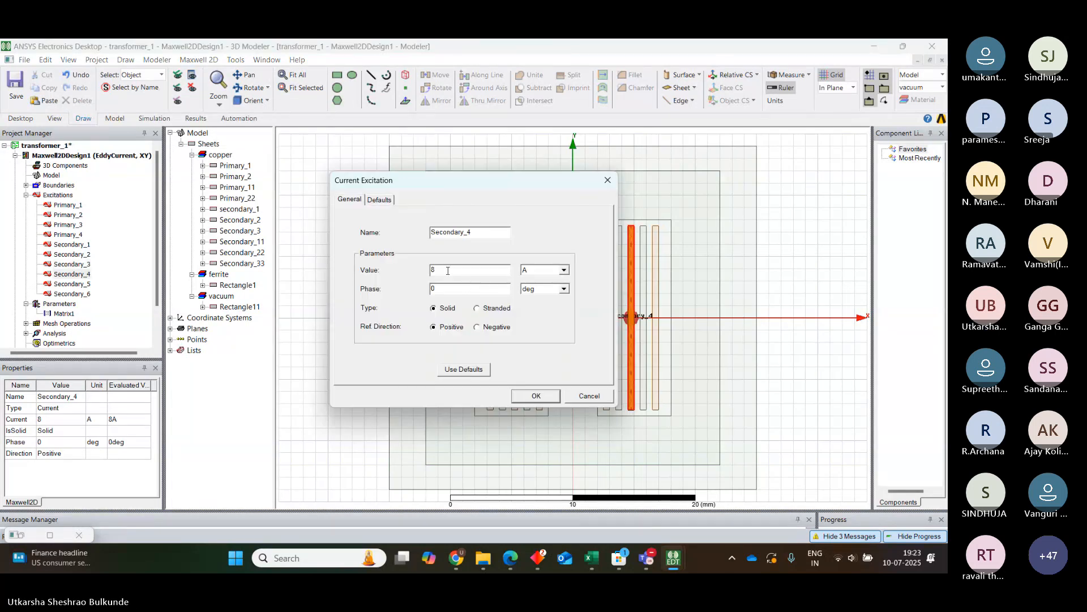
pyautogui.write('I2')
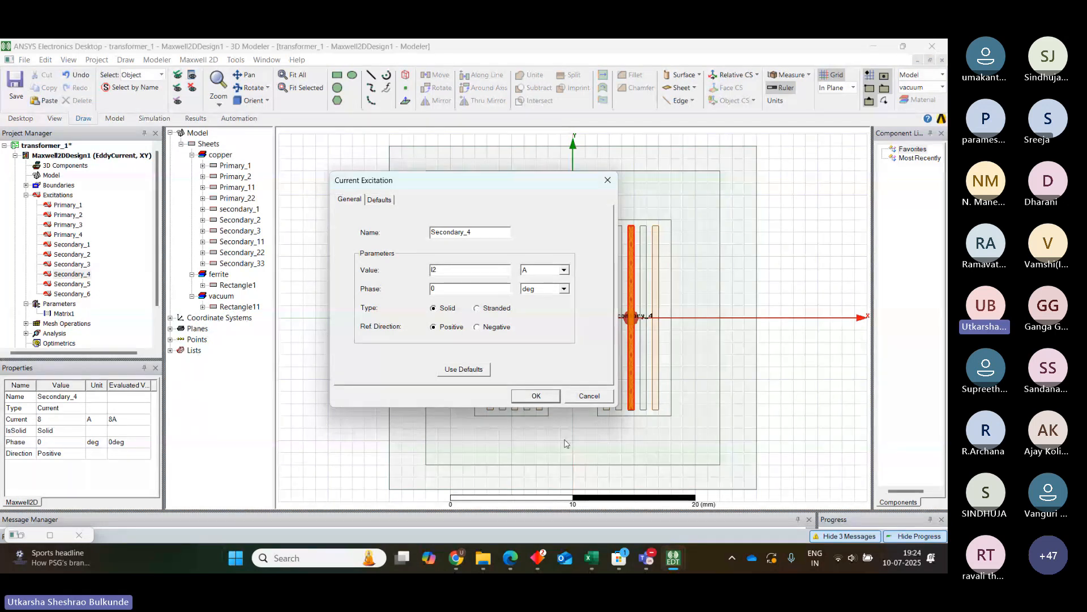
pyautogui.click(536, 395)
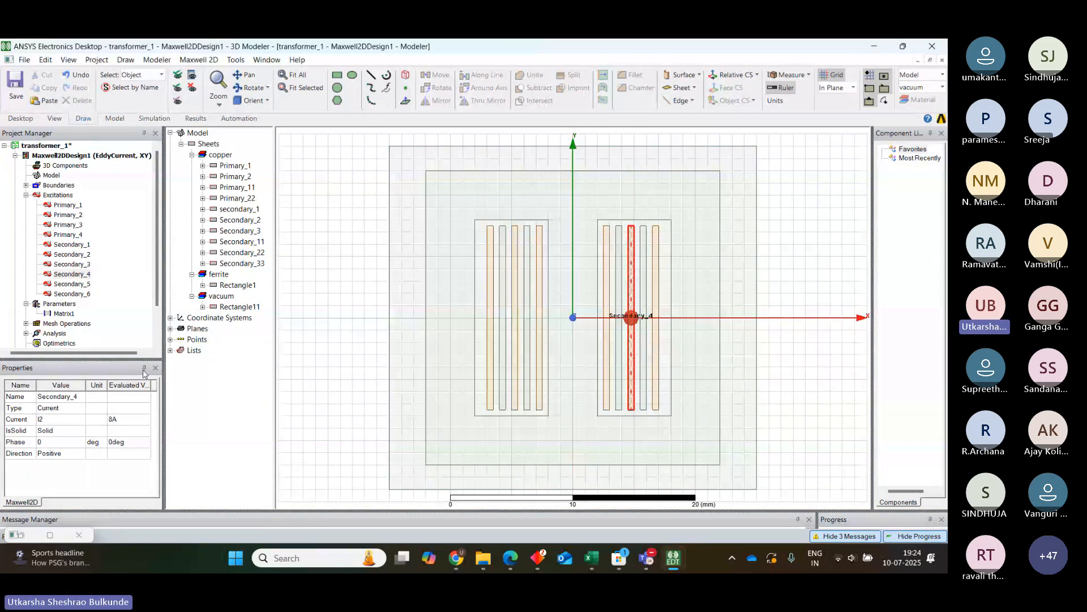
# - Open the Secondary_5 current excitation for editing
pyautogui.doubleClick(72, 283)
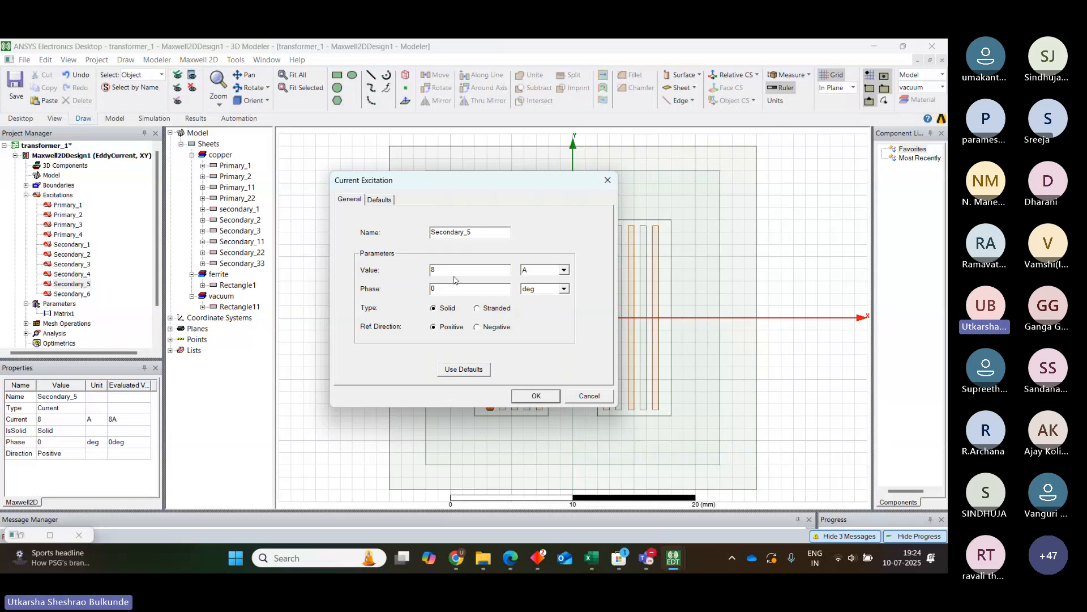
# - Set the current value of the Secondary_5 excitation to the variable I2
pyautogui.click(454, 274)
pyautogui.press('BackSpace')
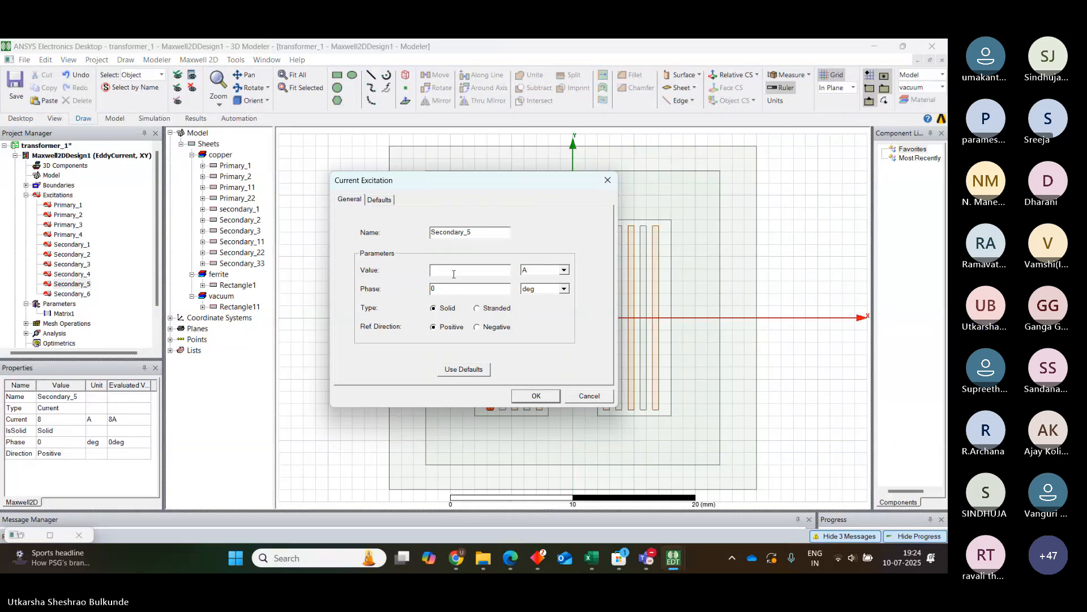
pyautogui.click(536, 395)
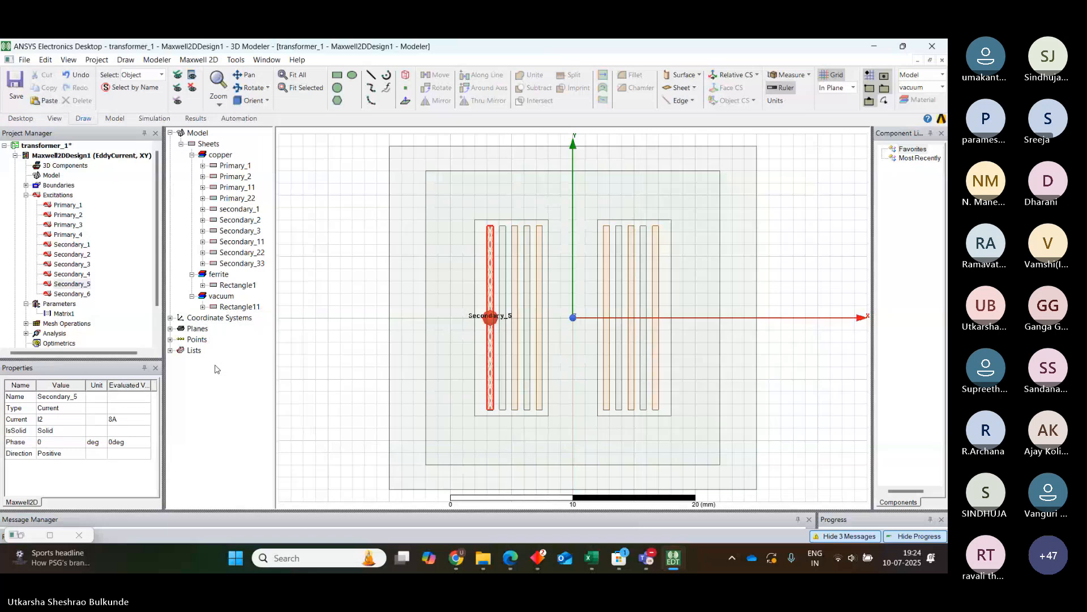
# - Set the current value of the Secondary_6 excitation to the variable I2 and clear the selection
pyautogui.doubleClick(72, 293)
pyautogui.click(455, 268)
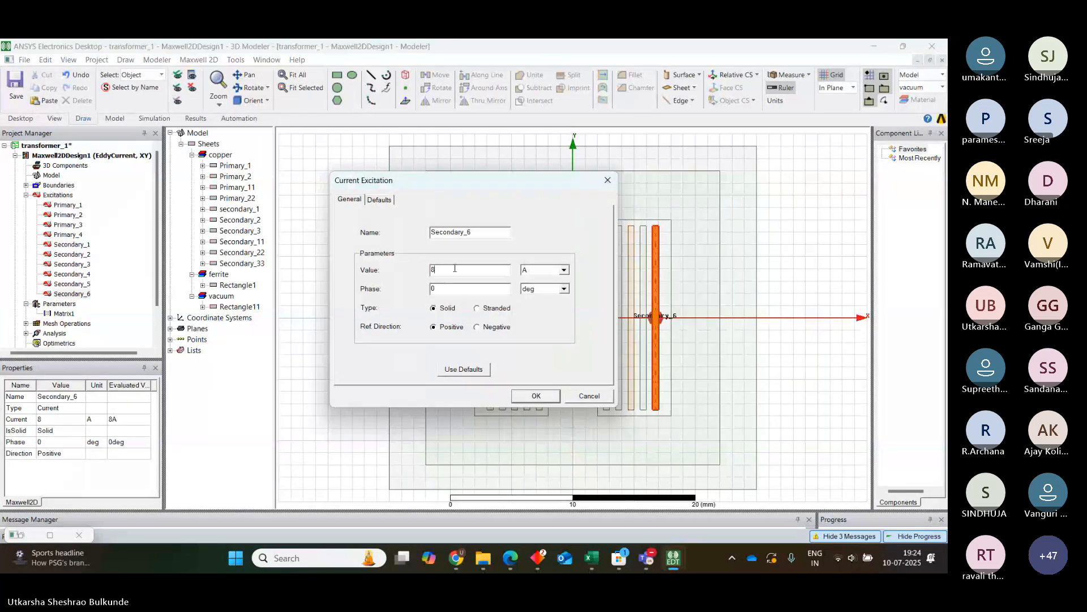
pyautogui.press('BackSpace')
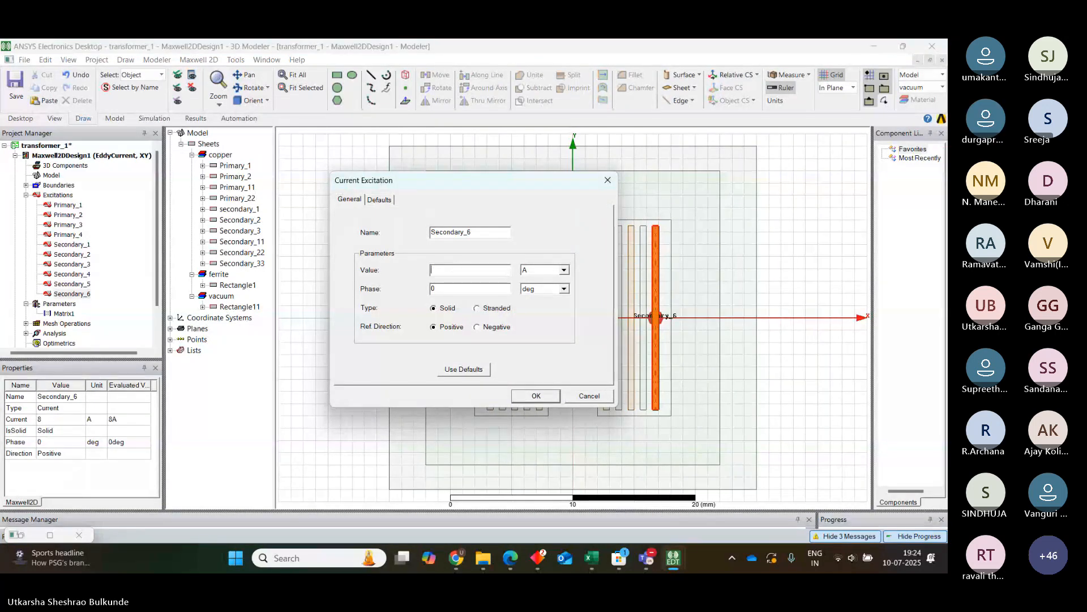
pyautogui.write('I2')
pyautogui.click(535, 396)
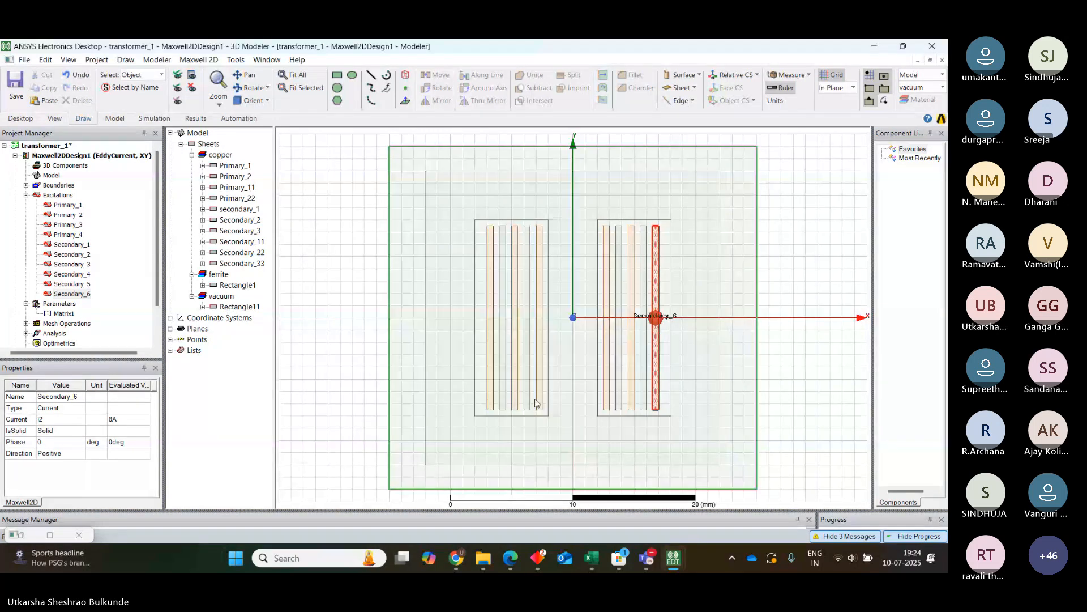
pyautogui.click(362, 314)
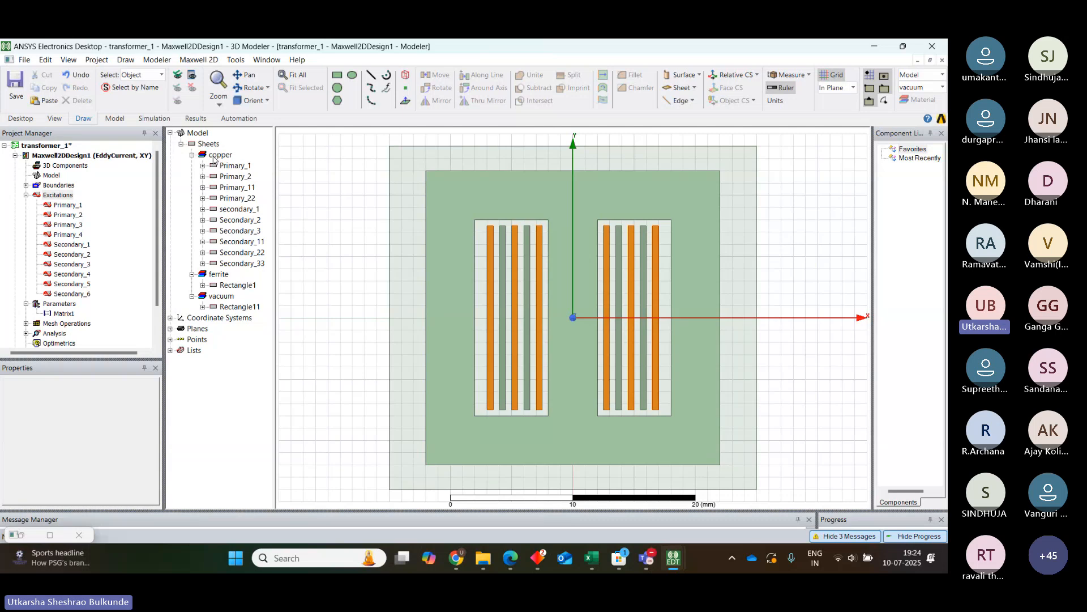
# - Review the current value and reference direction of the excitations Primary_1 through Primary_4
pyautogui.doubleClick(74, 205)
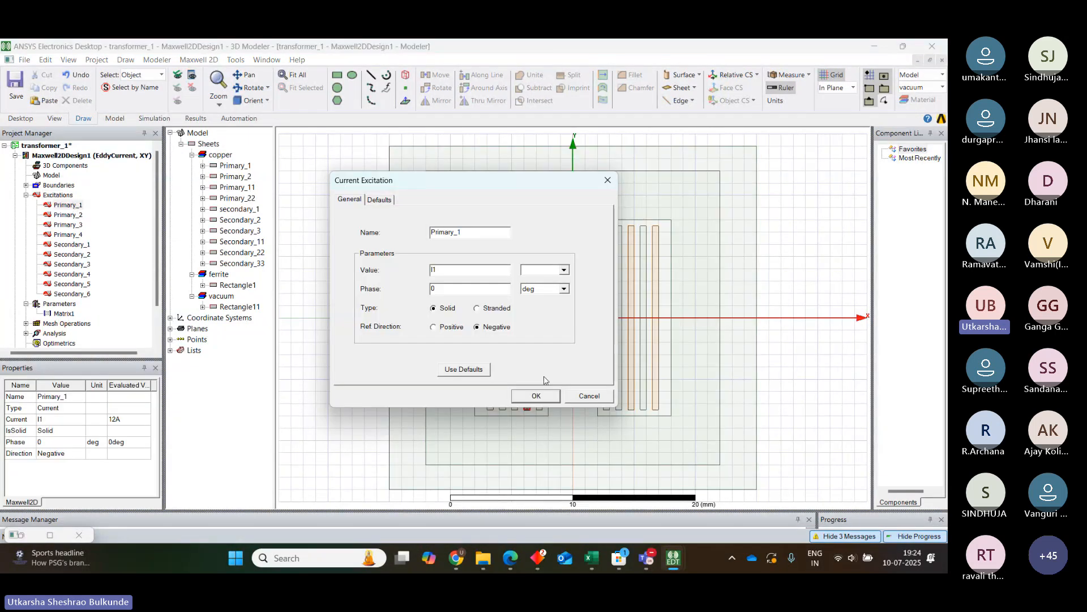
pyautogui.click(536, 395)
pyautogui.doubleClick(68, 215)
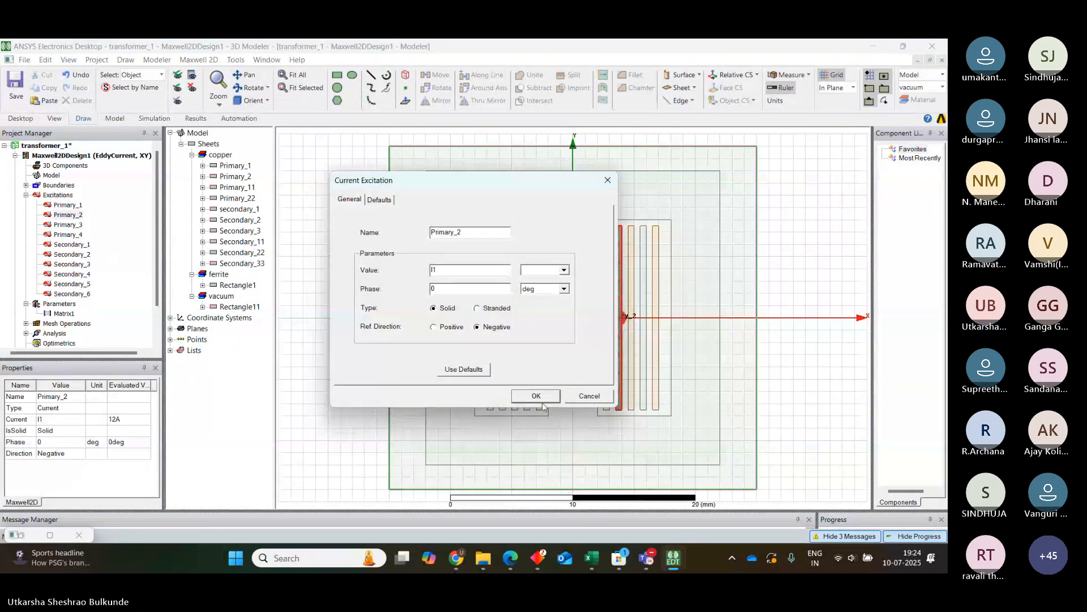
pyautogui.click(540, 398)
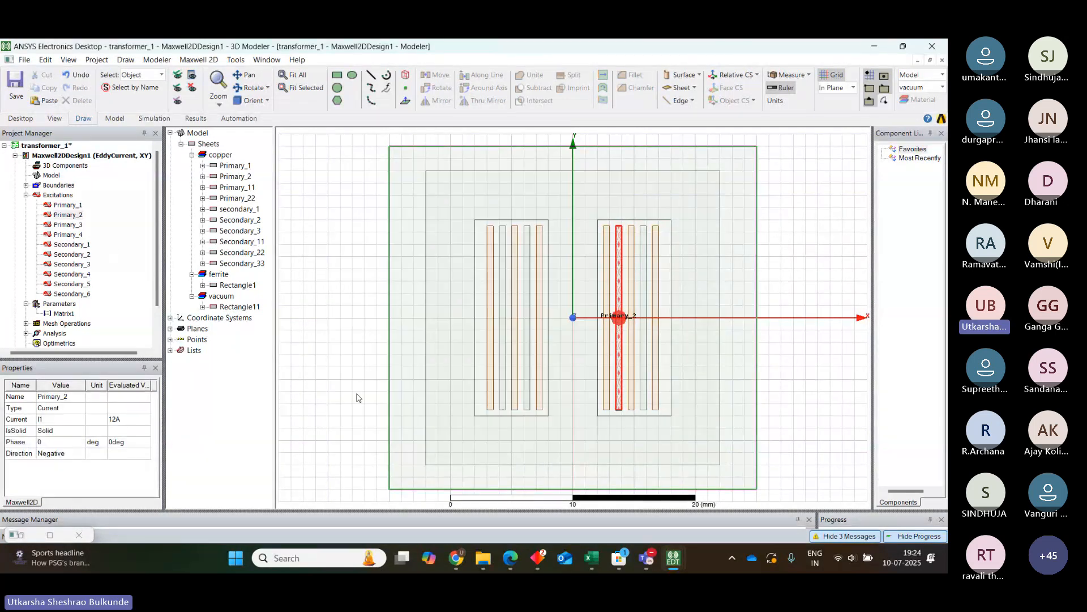
pyautogui.doubleClick(71, 225)
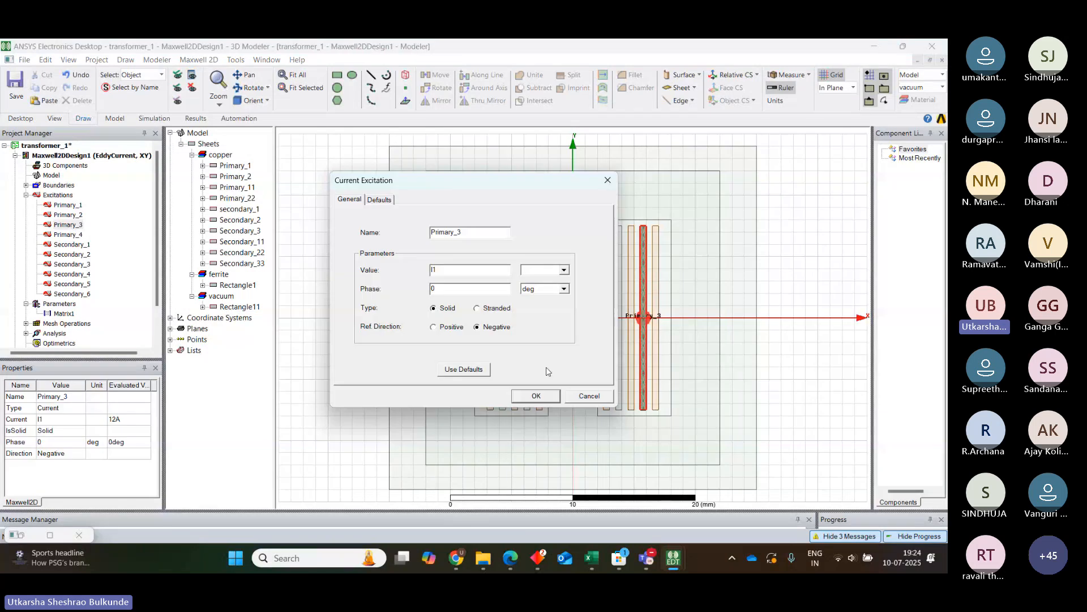
pyautogui.click(542, 396)
pyautogui.doubleClick(69, 235)
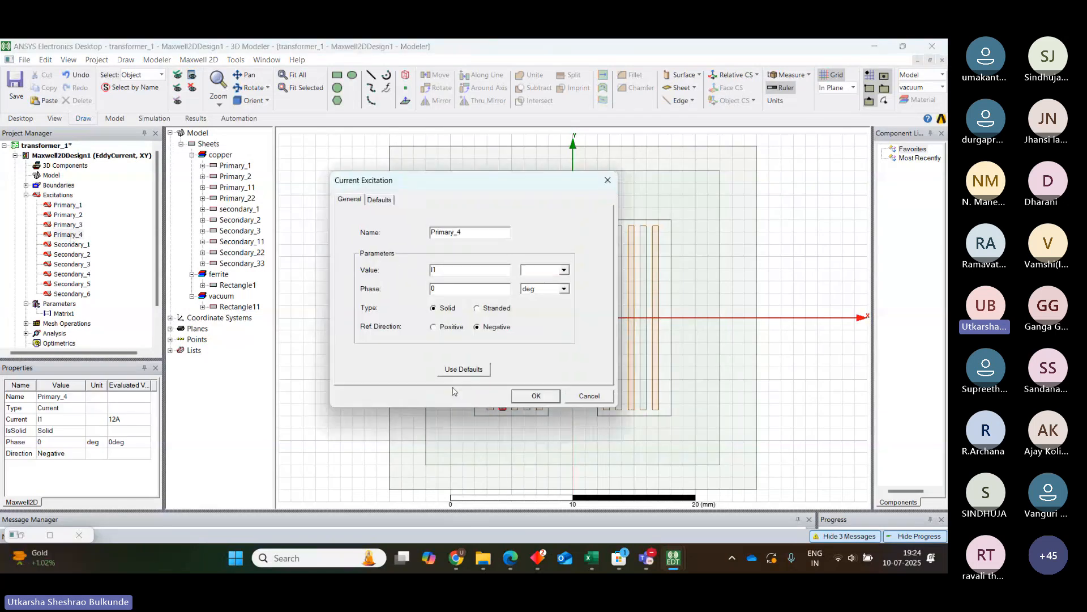
pyautogui.click(545, 399)
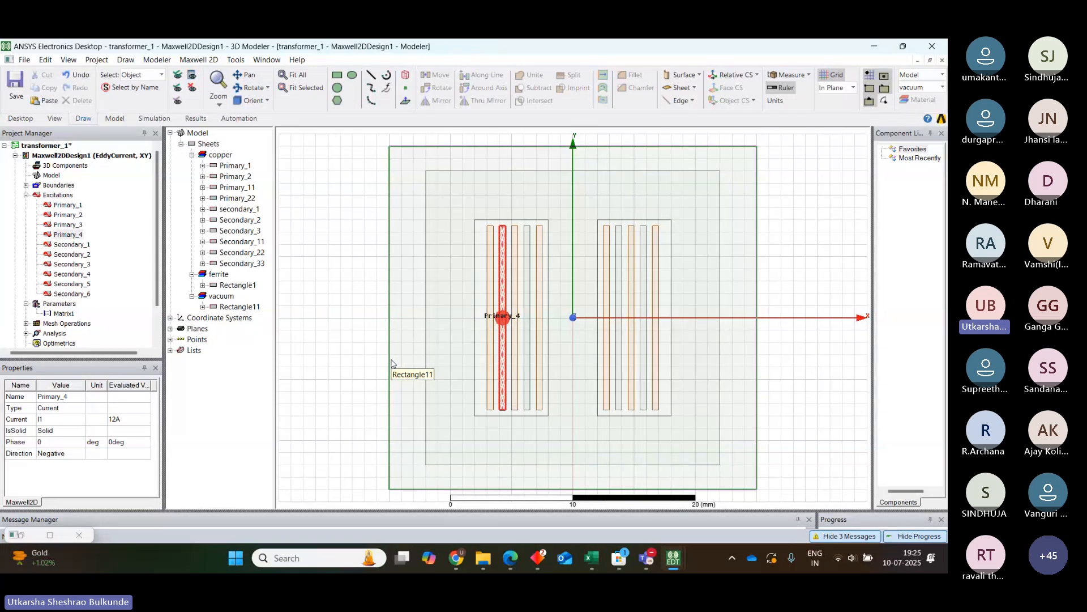
# - Review the current value and reference direction of the excitations Secondary_1 through Secondary_6
pyautogui.doubleClick(79, 245)
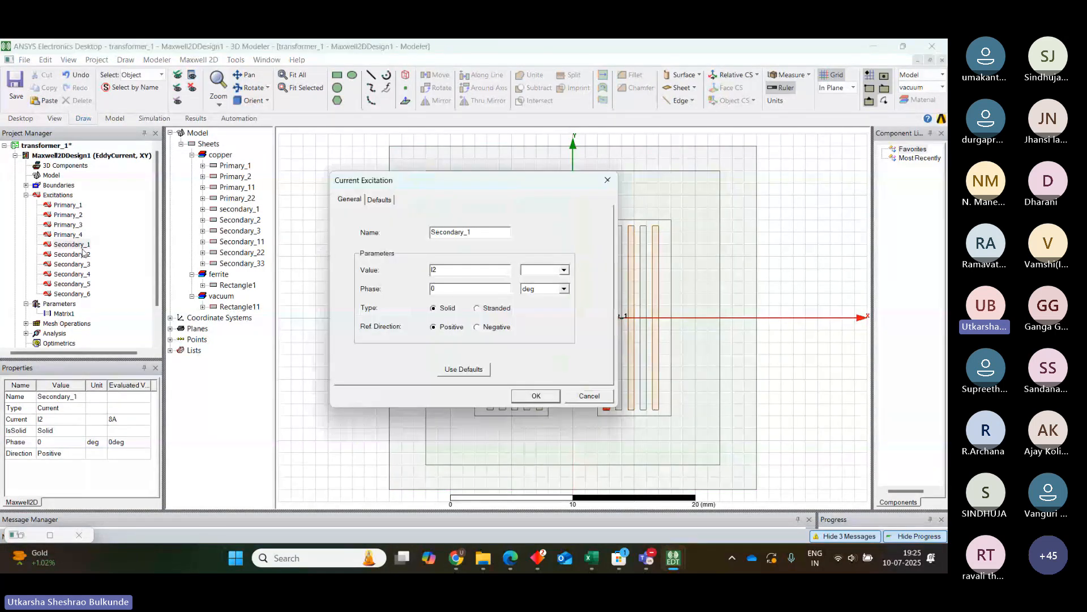
pyautogui.click(541, 396)
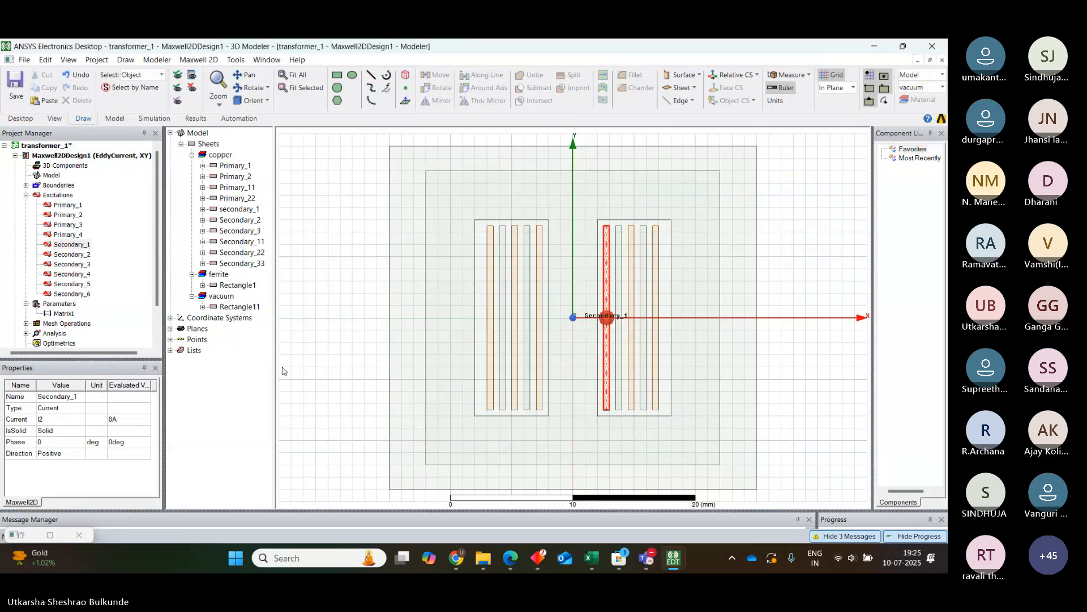
pyautogui.doubleClick(72, 255)
pyautogui.click(527, 400)
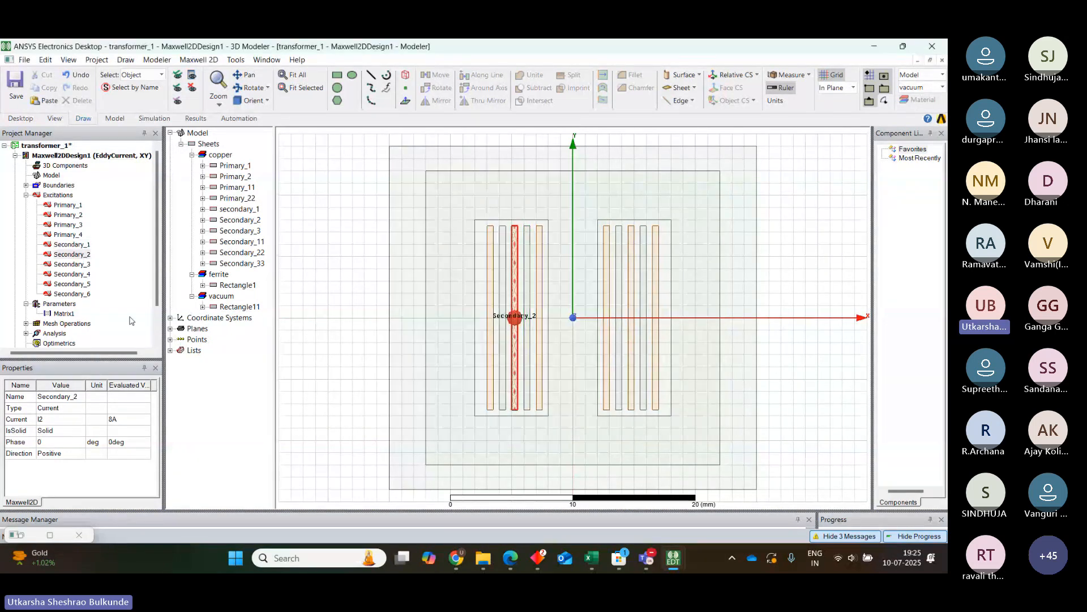
pyautogui.doubleClick(74, 265)
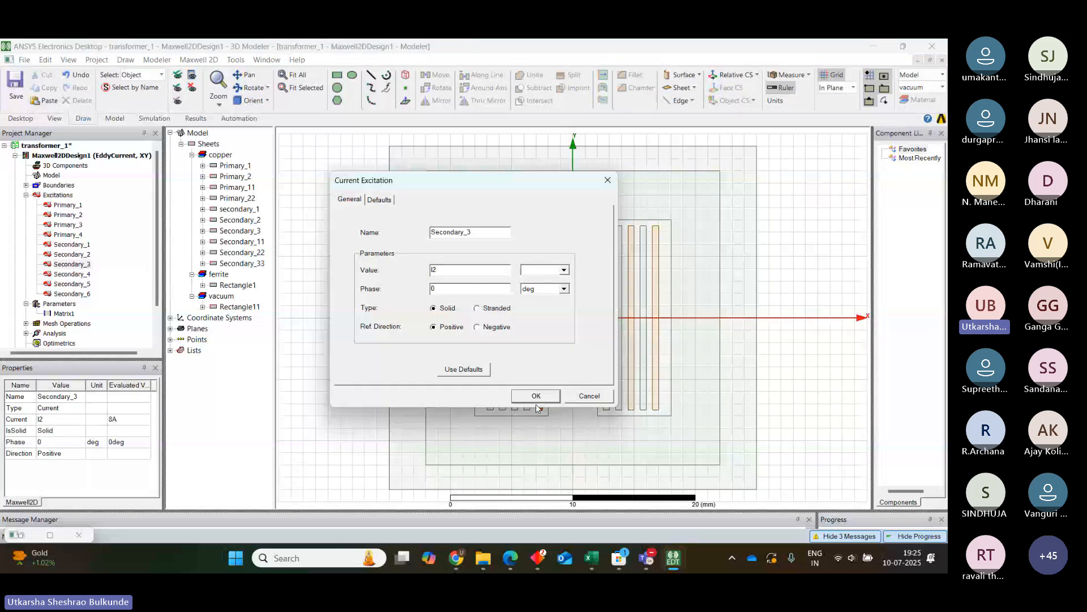
pyautogui.click(537, 397)
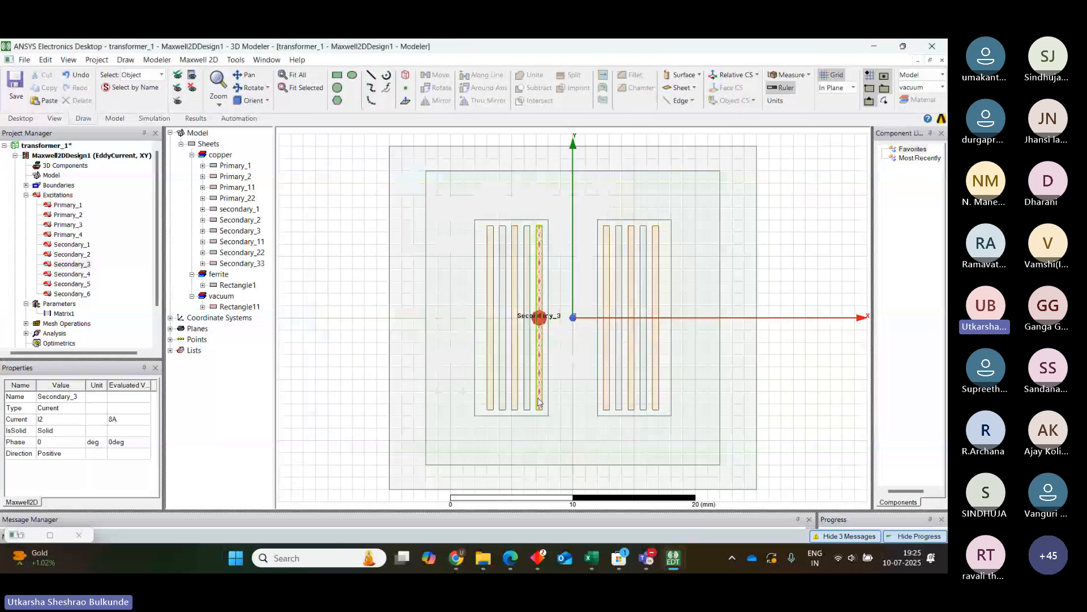
pyautogui.doubleClick(63, 275)
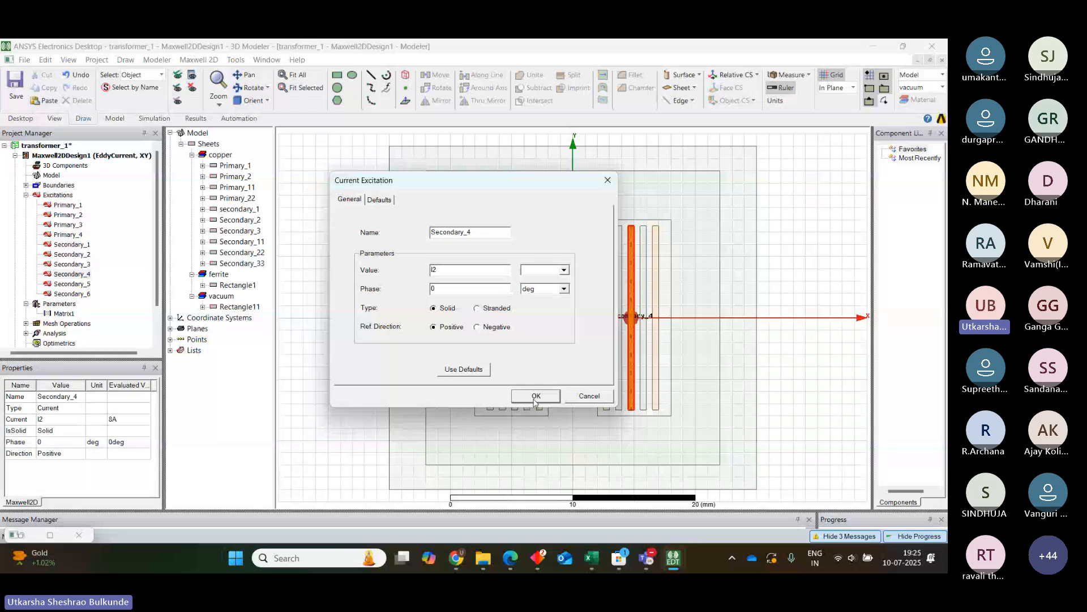
pyautogui.press('Return')
pyautogui.doubleClick(71, 284)
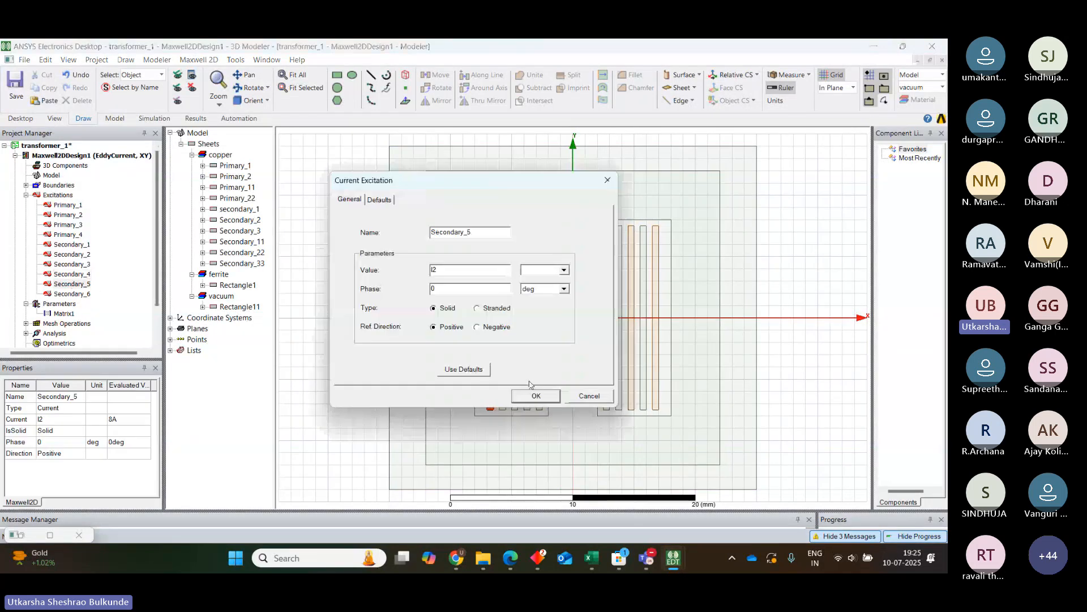
pyautogui.click(535, 397)
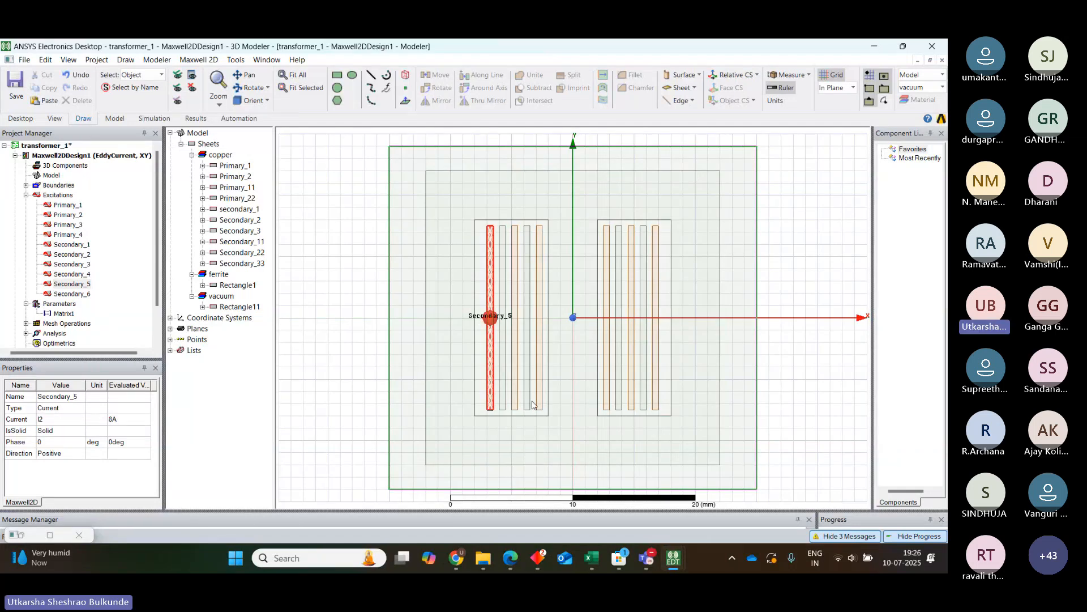
pyautogui.doubleClick(73, 293)
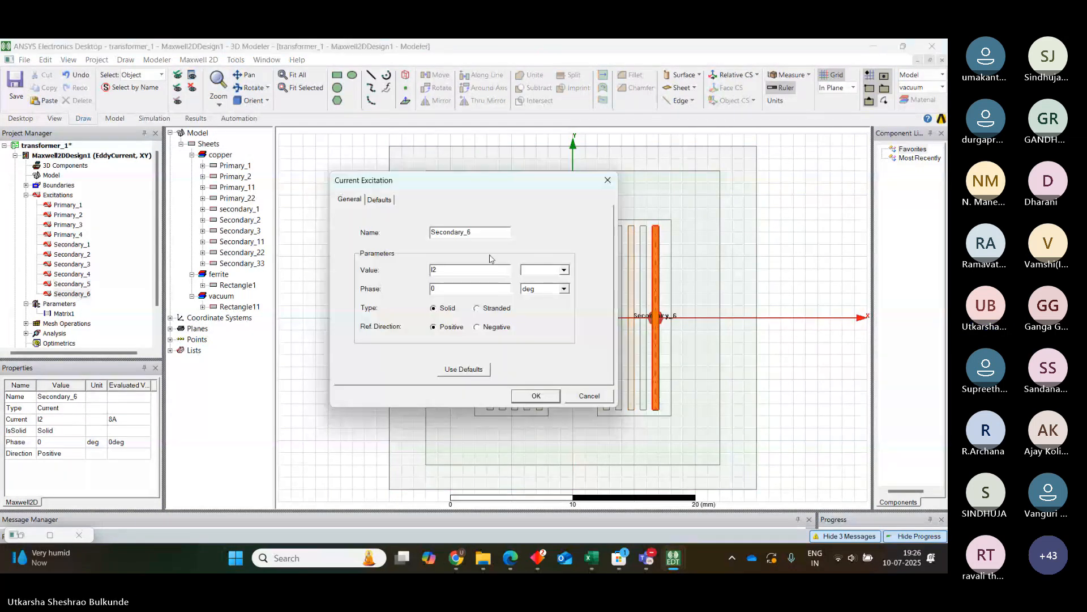
pyautogui.click(608, 180)
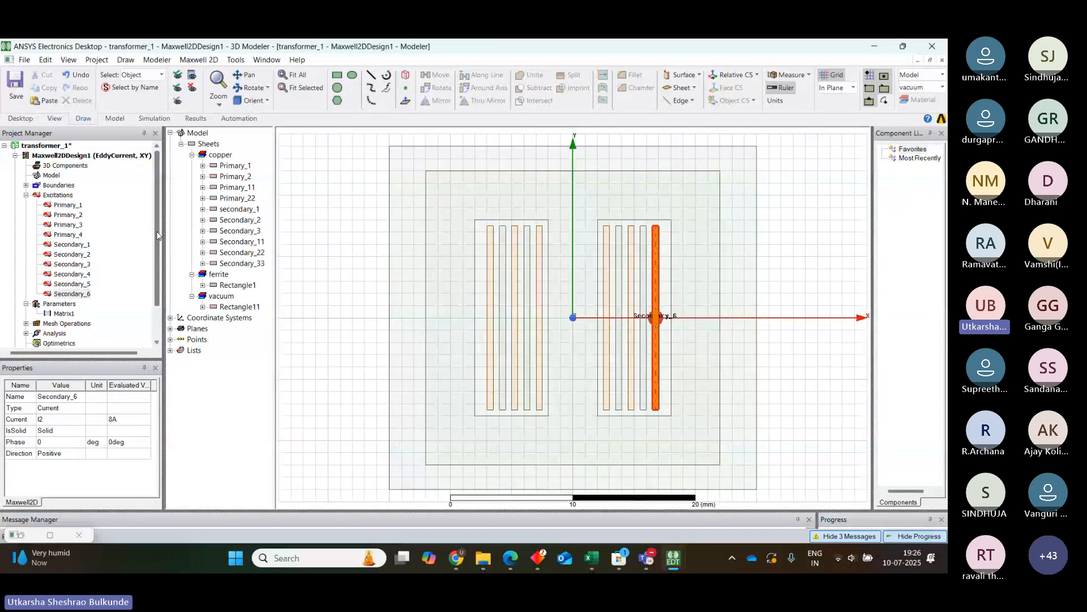
# - Add a parametric setup under Optimetrics and begin a sweep definition for the variable I1
pyautogui.scroll(-2, 57, 283)
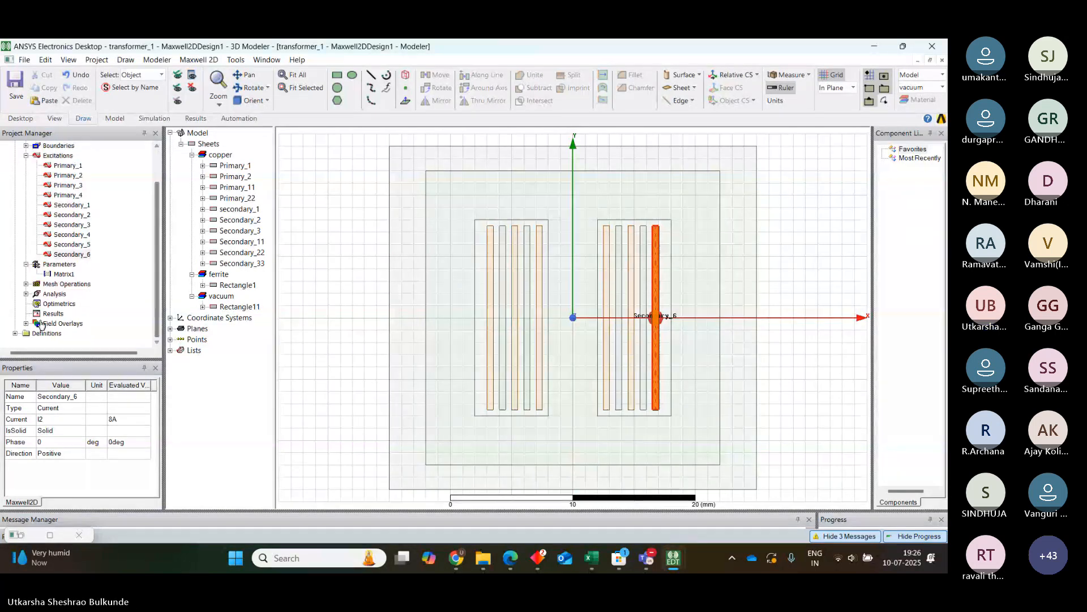
pyautogui.click(67, 305)
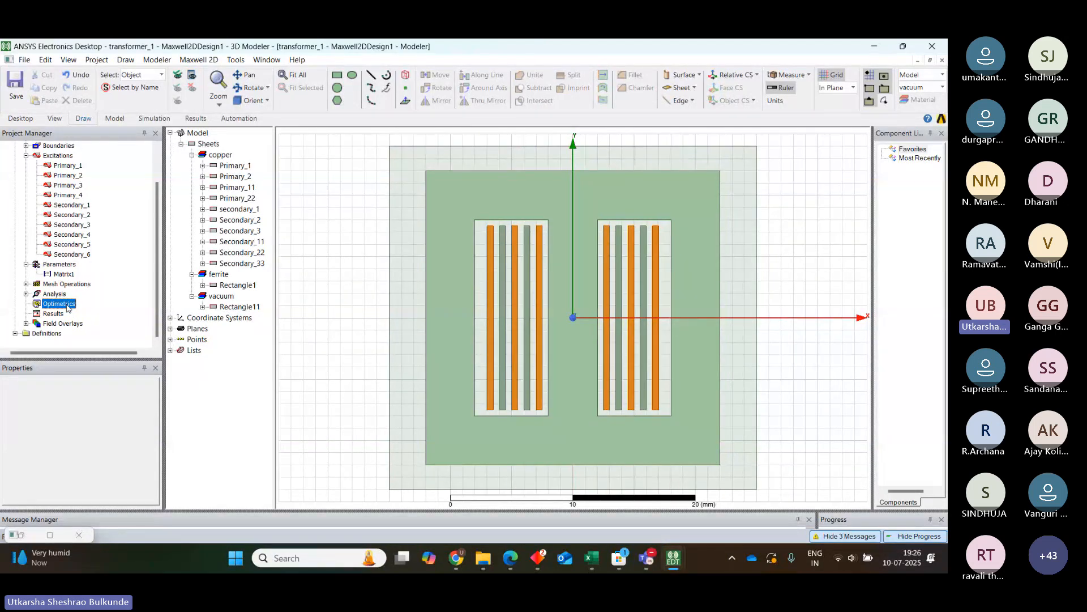
pyautogui.rightClick(67, 306)
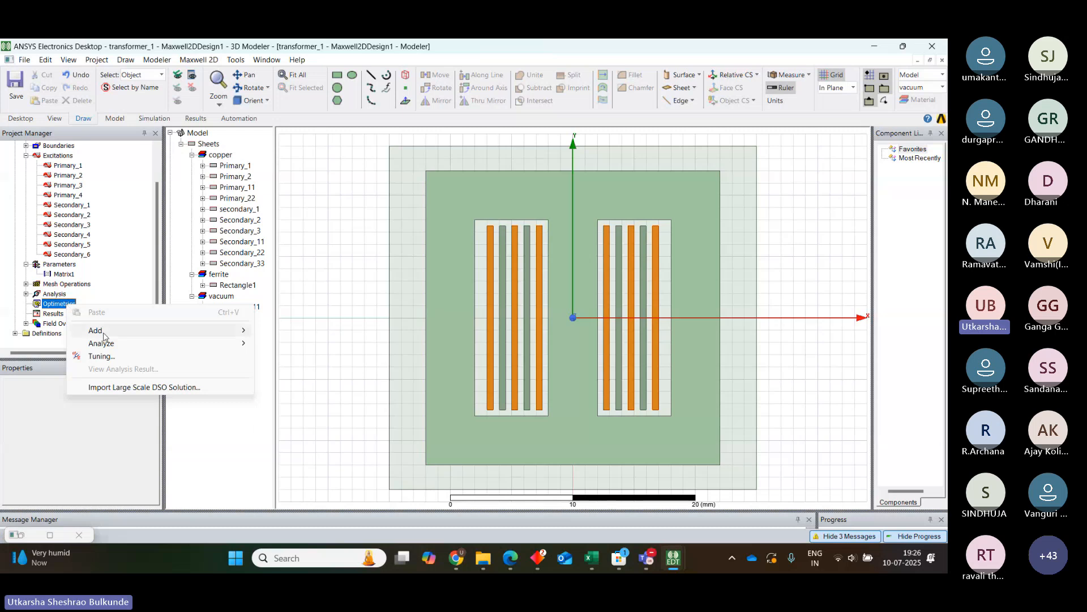
pyautogui.moveTo(220, 331)
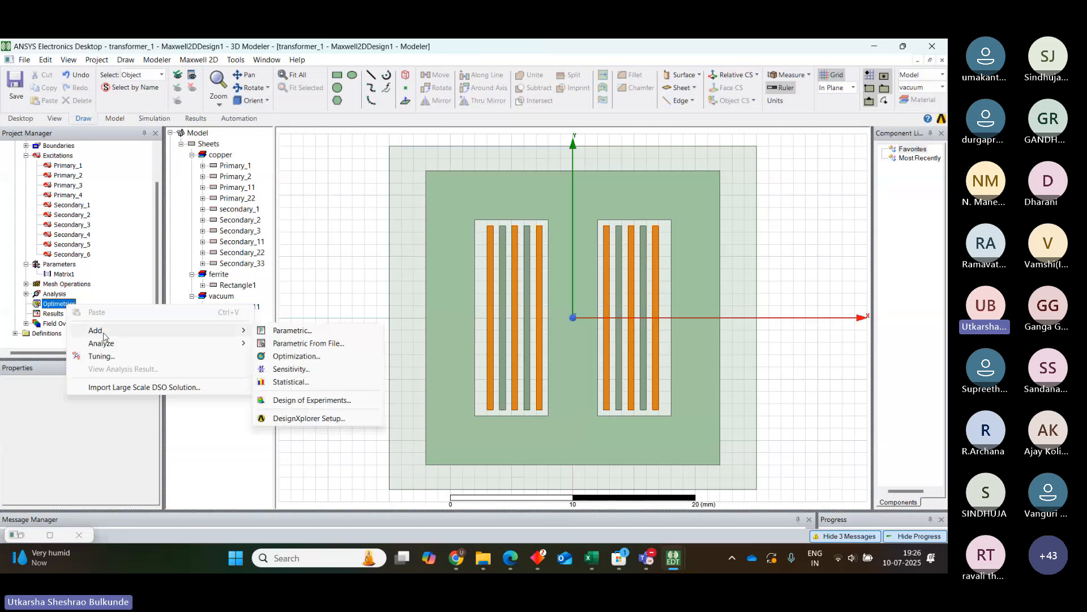
pyautogui.click(290, 330)
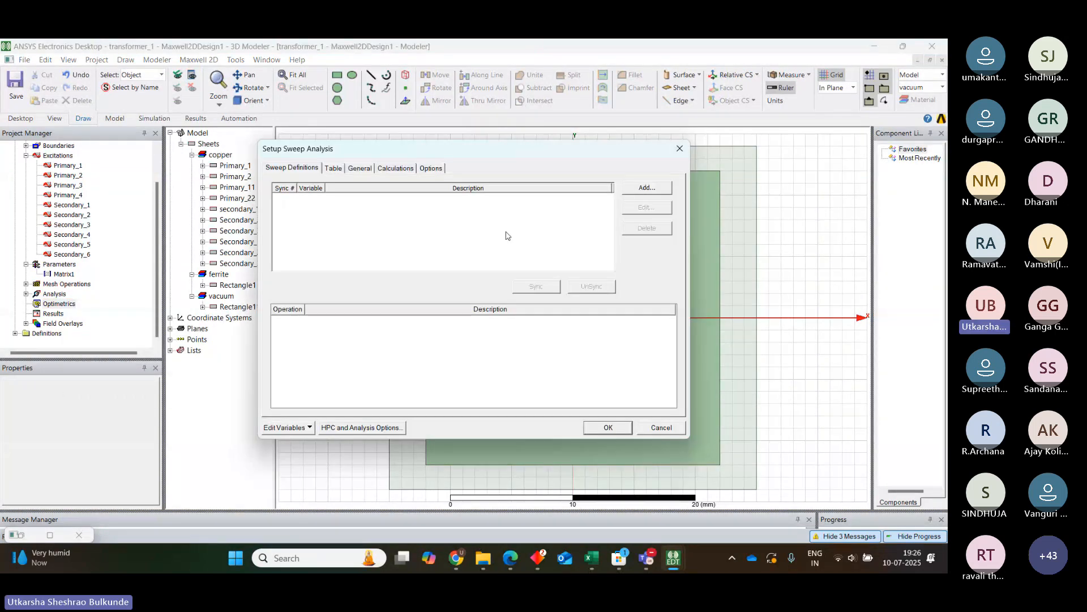
pyautogui.click(647, 190)
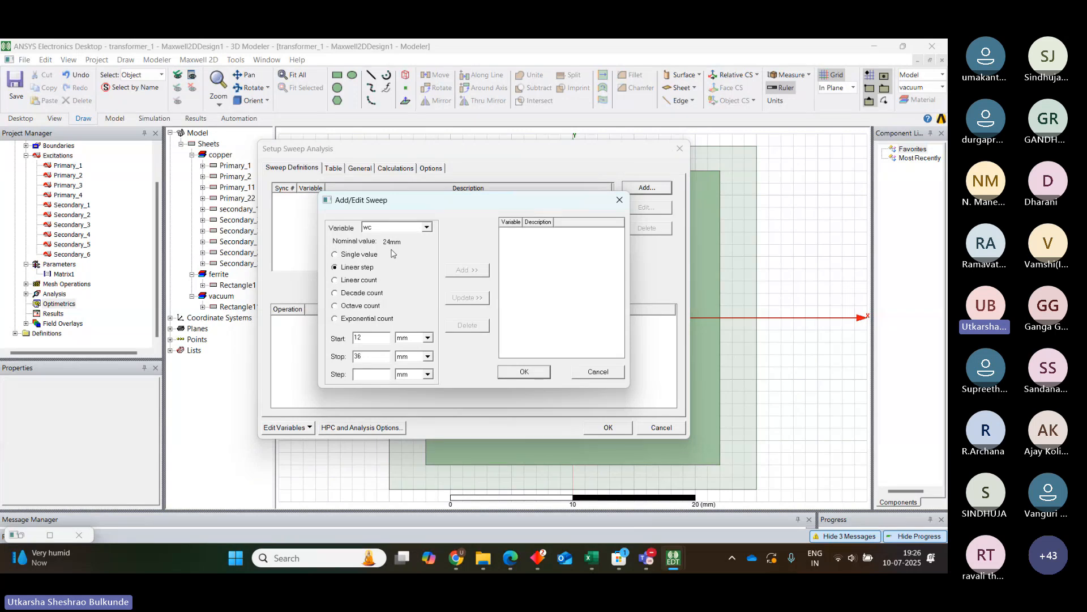
pyautogui.click(427, 228)
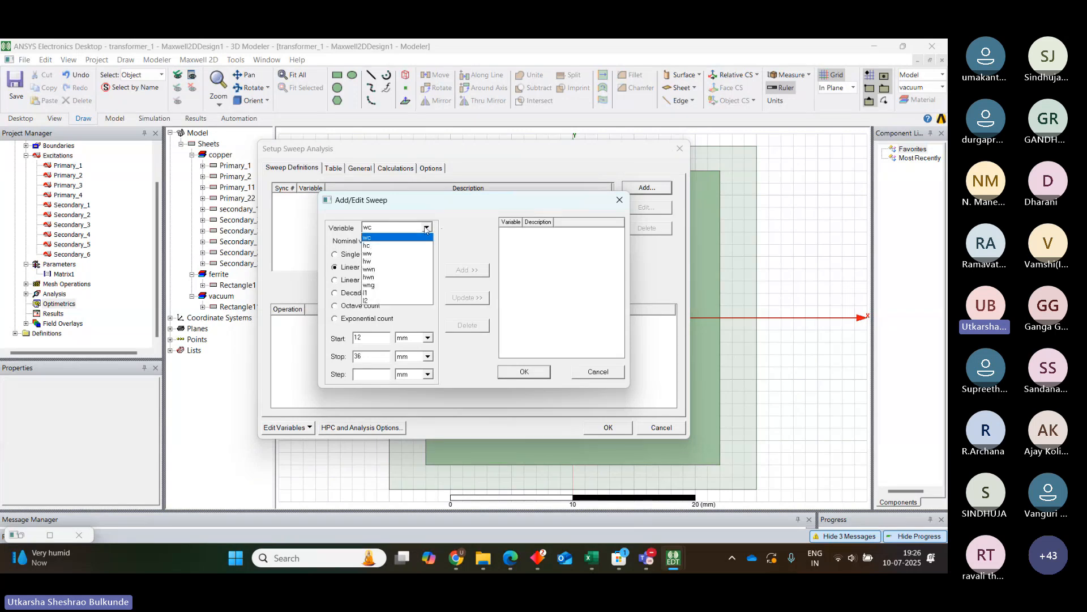
pyautogui.click(382, 293)
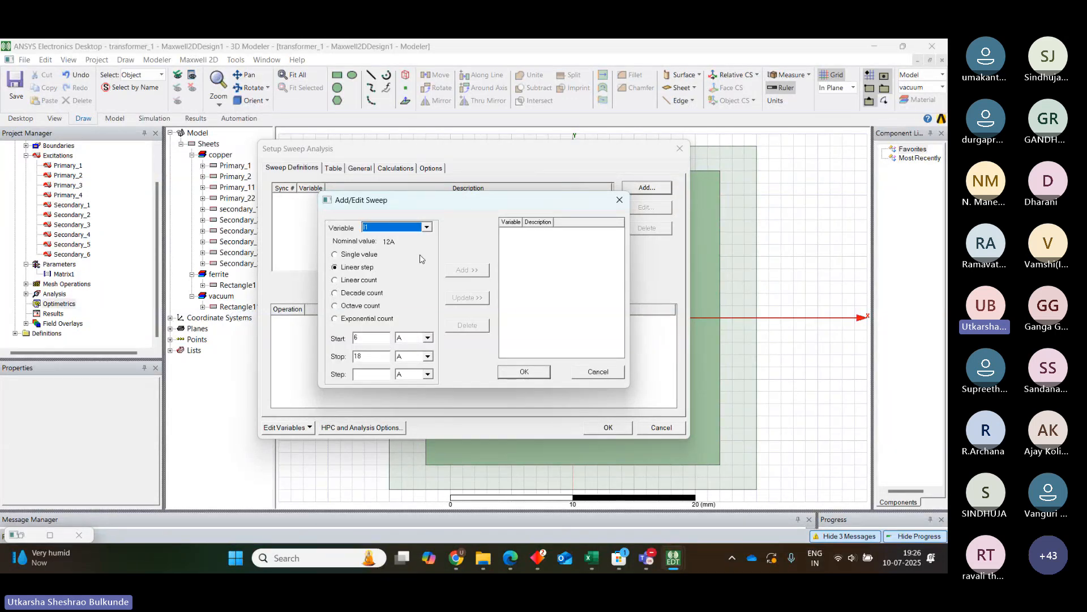
# - Set the I1 linear step sweep to start at 5 A and stop at 20 A
pyautogui.click(367, 338)
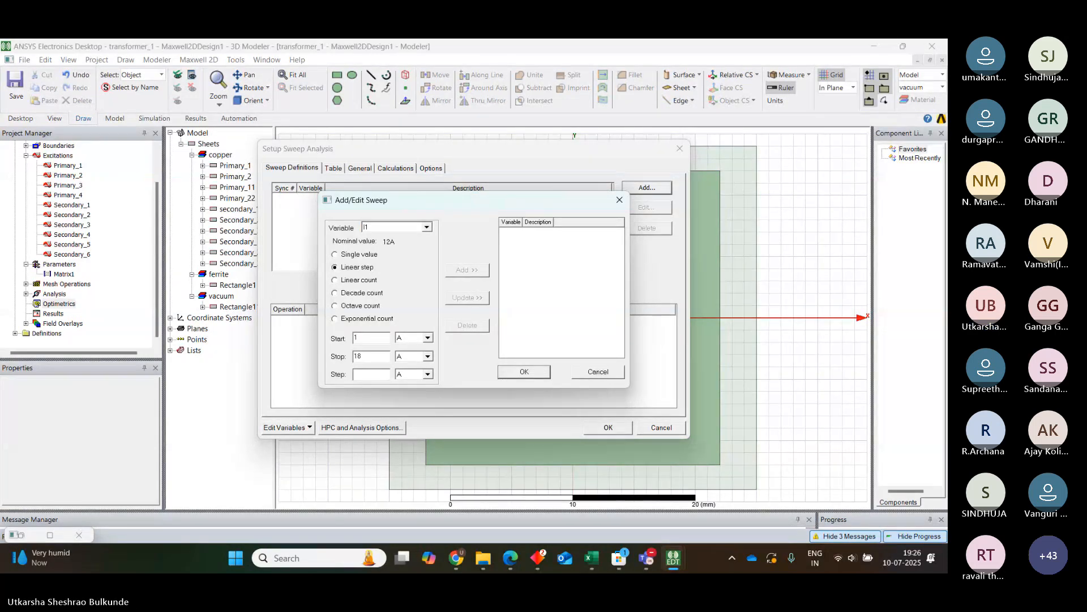
pyautogui.write('10')
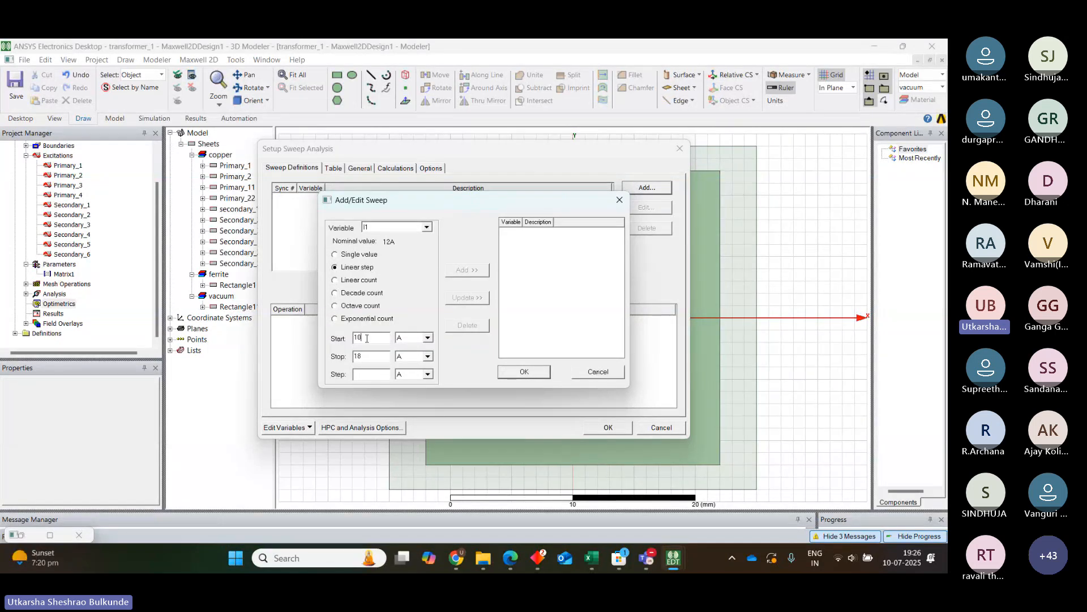
pyautogui.press('BackSpace')
pyautogui.press('BackSpace')
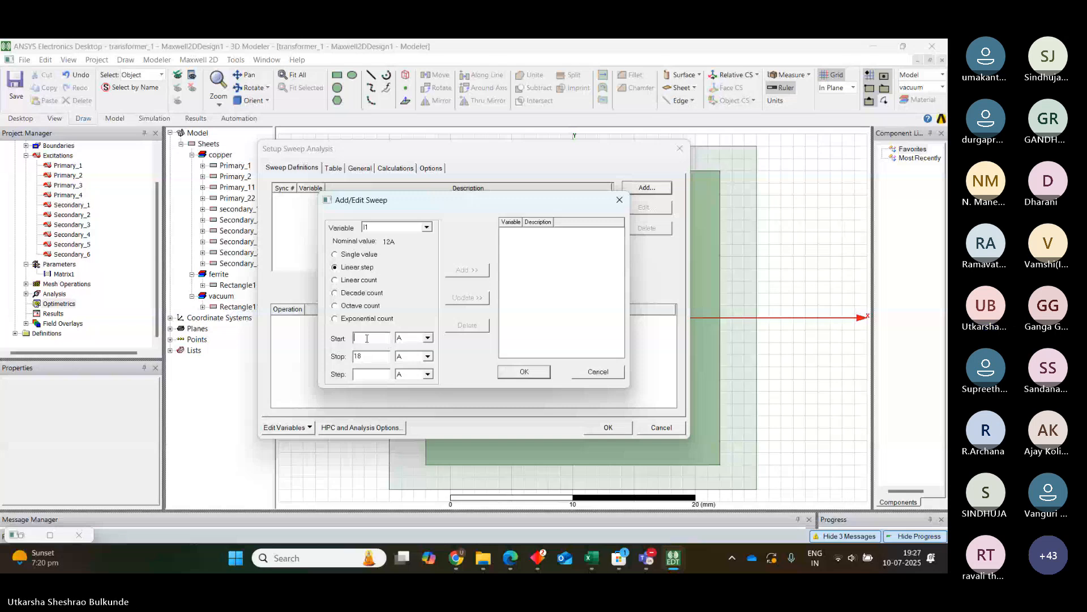
pyautogui.write('5')
pyautogui.click(372, 354)
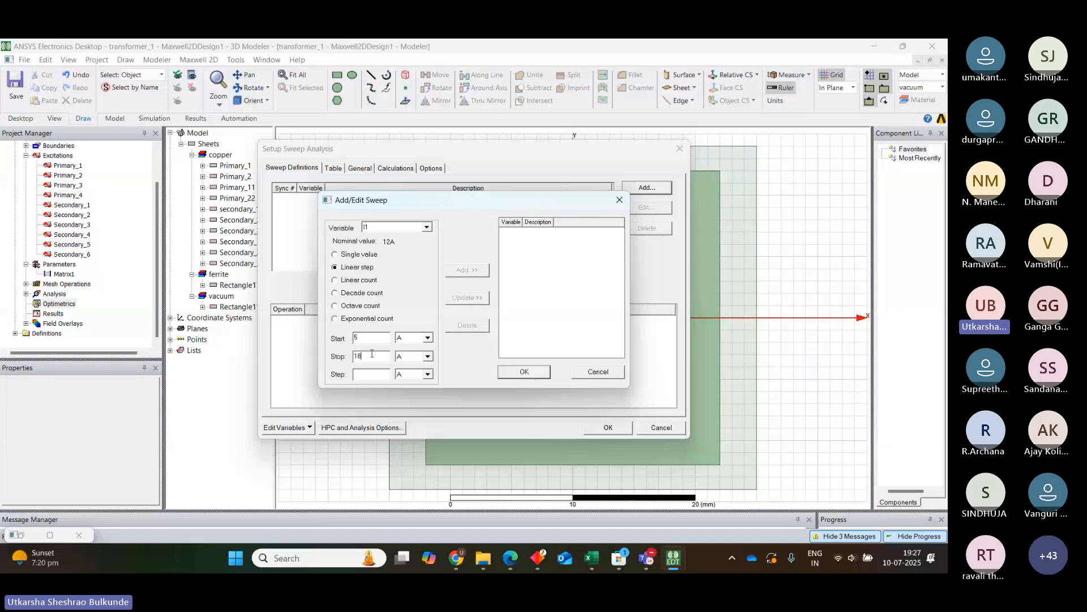
pyautogui.press('BackSpace')
pyautogui.press('BackSpace')
pyautogui.write('20')
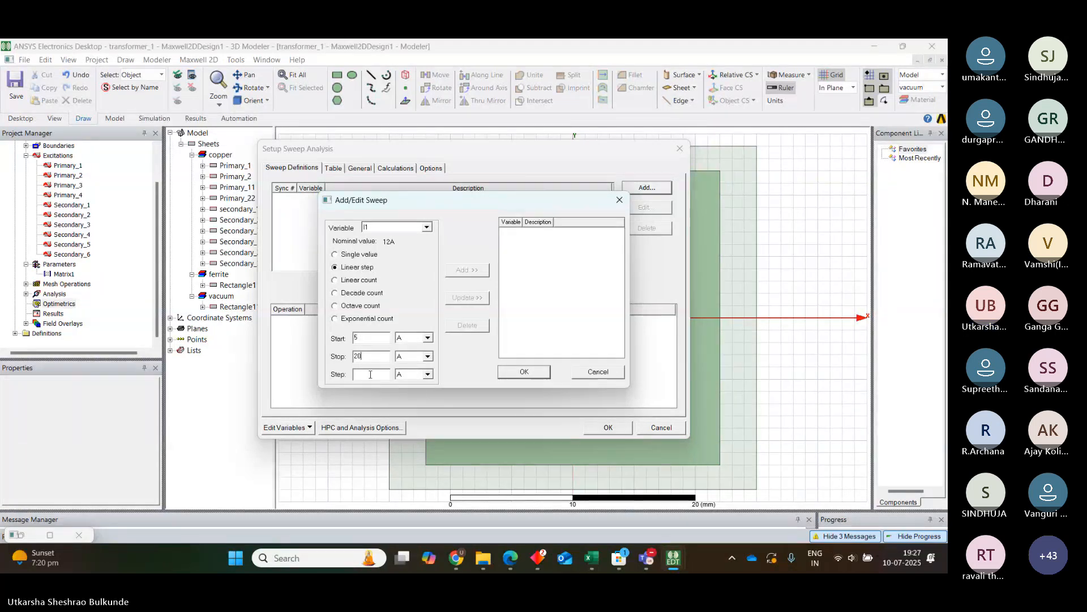
# - Set the step size of the I1 linear step sweep to 2 A
pyautogui.write('2')
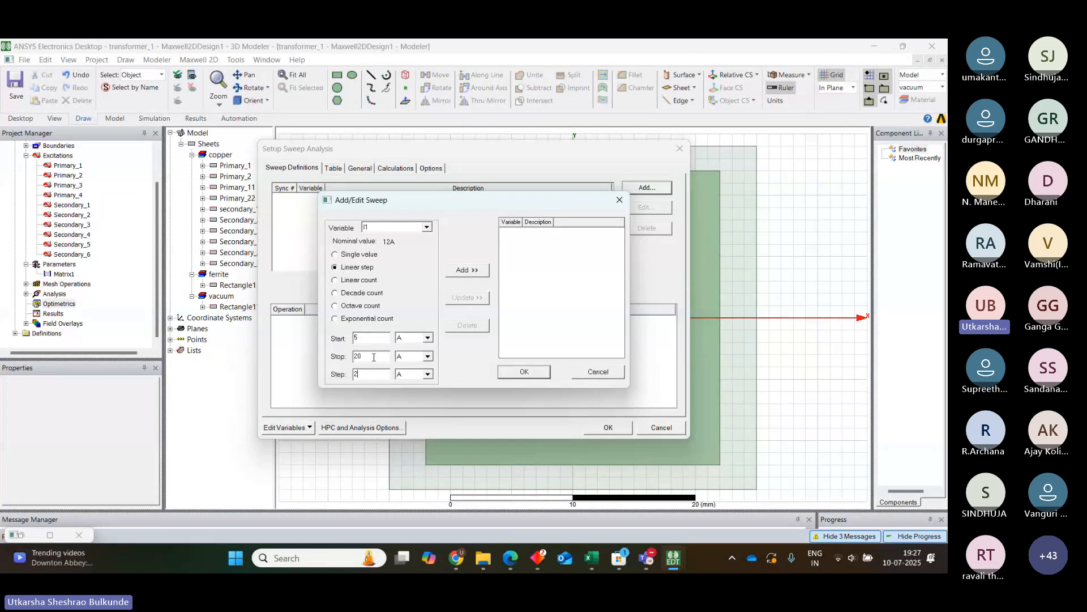
# - Switch to the Teams meeting, admit everyone waiting in the lobby, and return to the transformer_1 design in ANSYS Electronics Desktop
pyautogui.moveTo(648, 558)
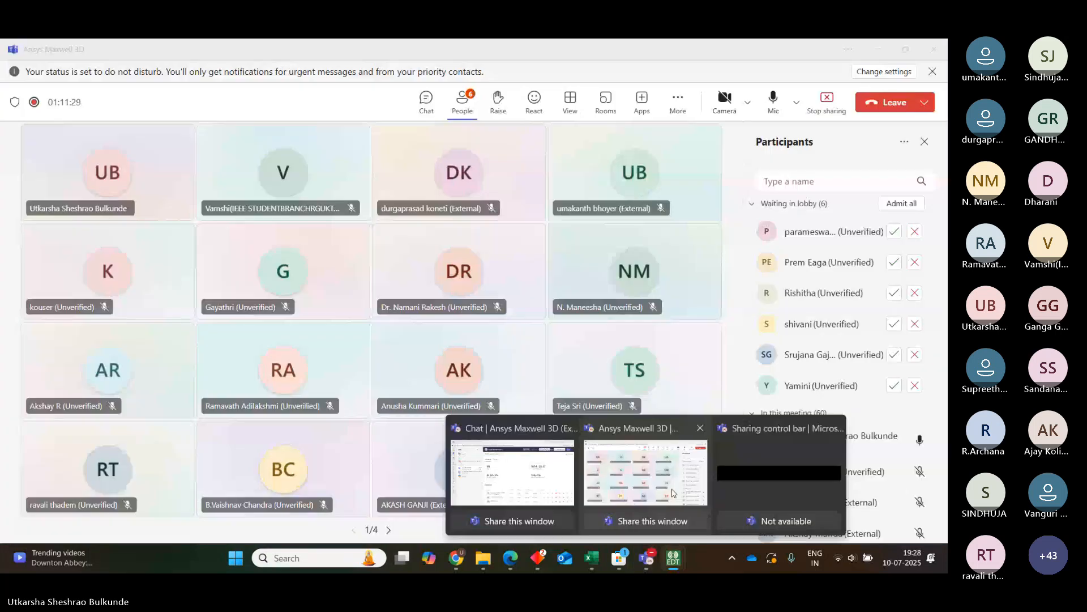
pyautogui.click(674, 493)
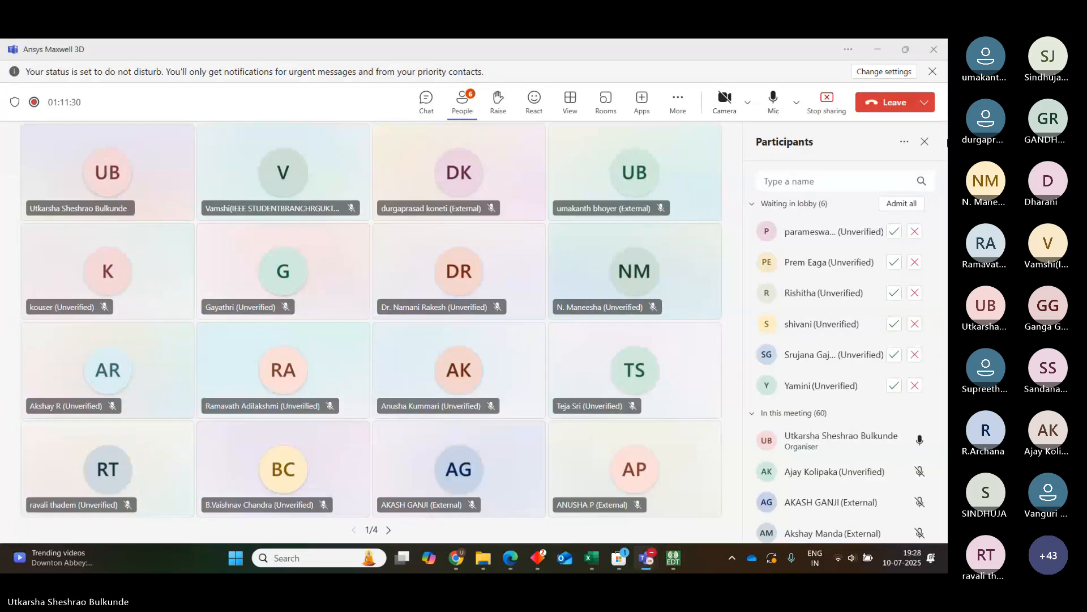
pyautogui.click(902, 203)
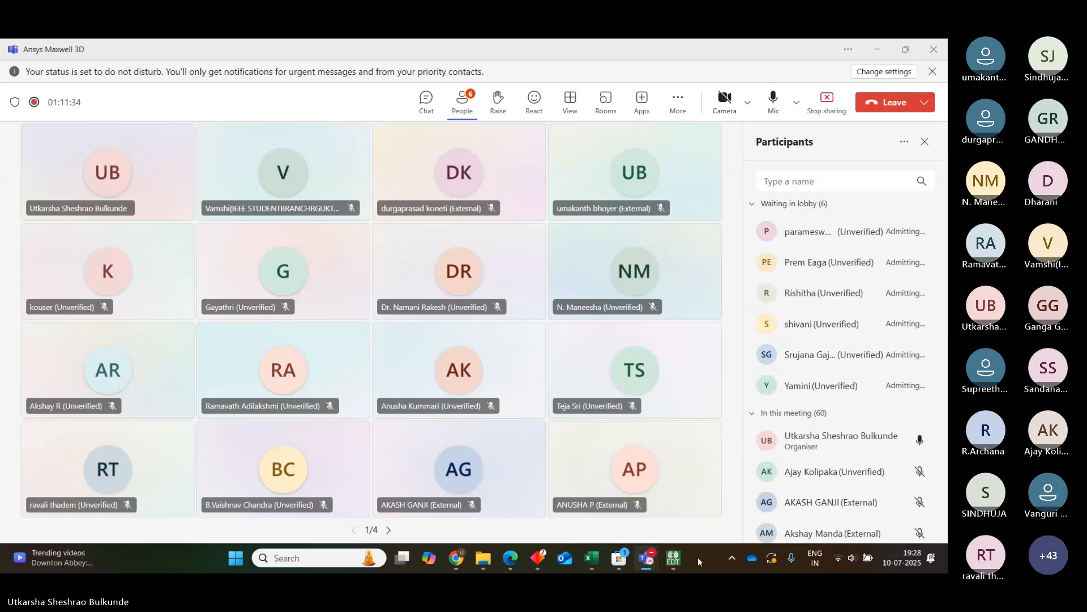
pyautogui.moveTo(675, 559)
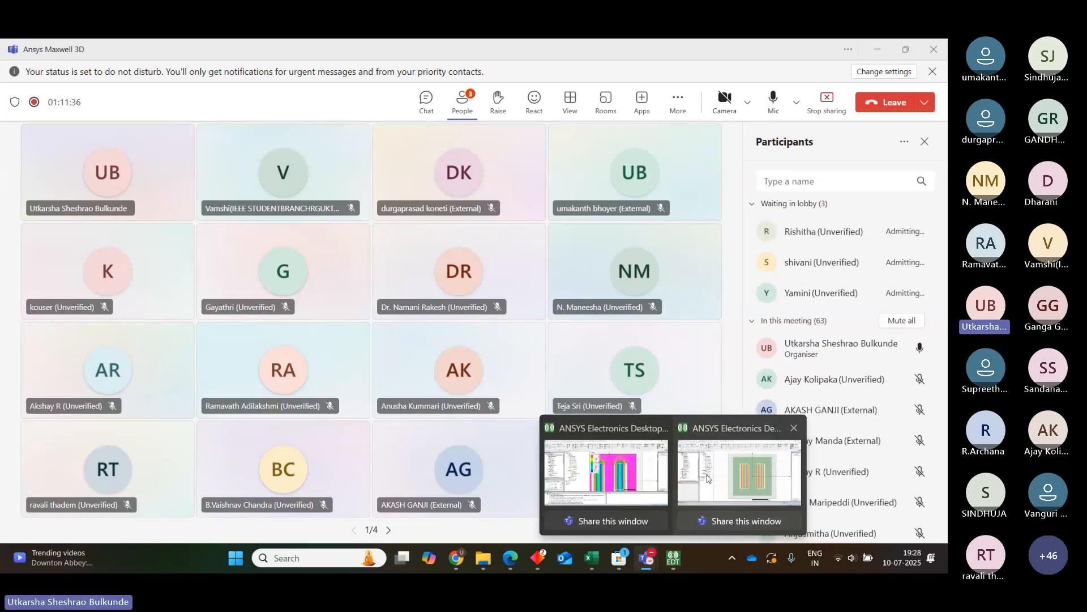
pyautogui.click(707, 479)
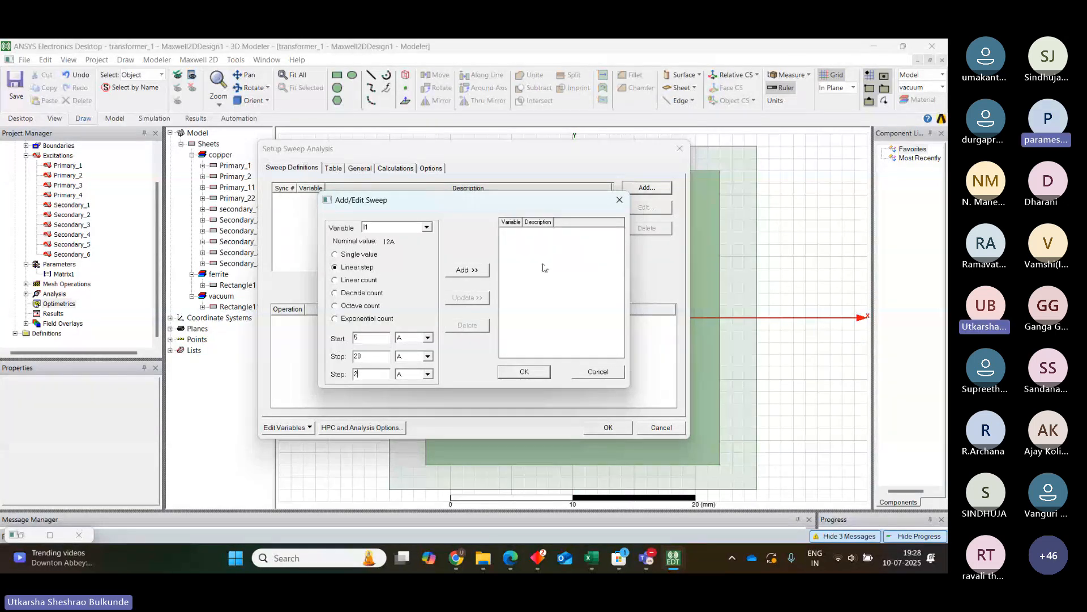
# - Add the I1 sweep to the parametric setup's sweep definitions and check its points in the sweep table
pyautogui.click(476, 273)
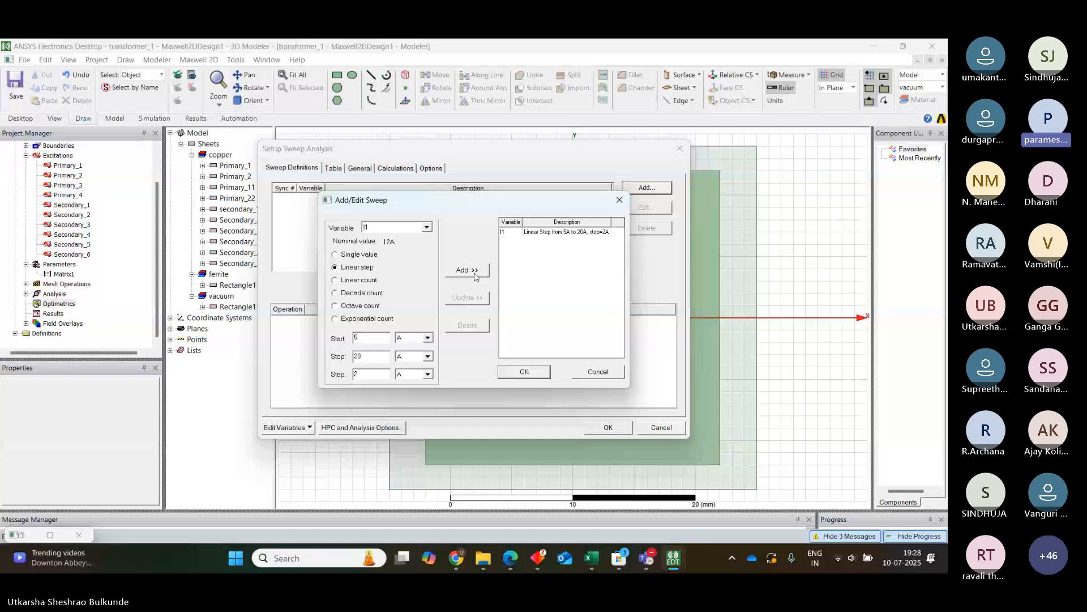
pyautogui.click(525, 372)
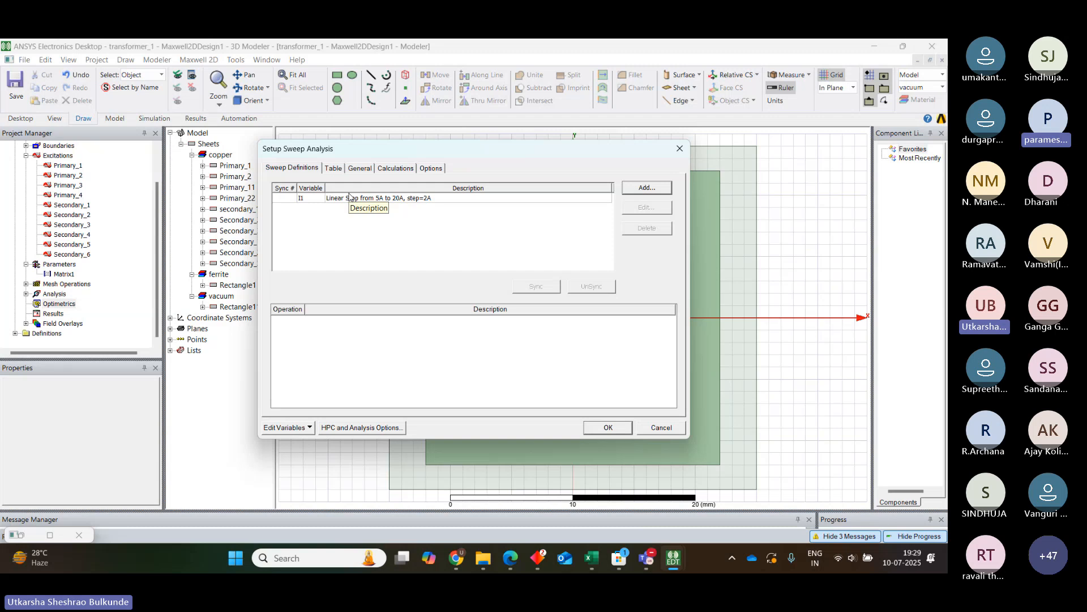
pyautogui.click(334, 169)
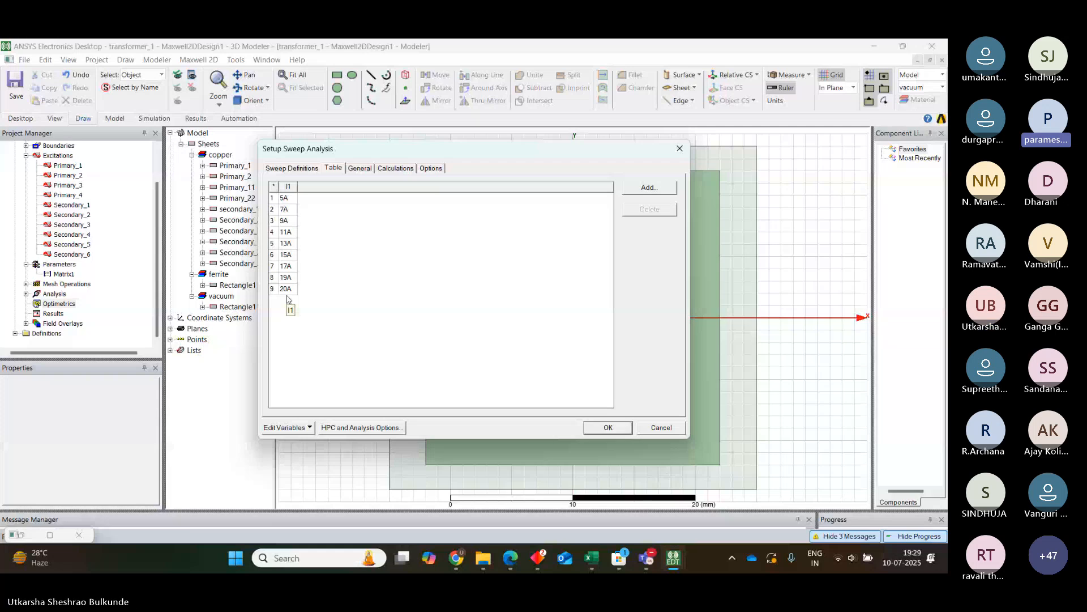
pyautogui.click(292, 167)
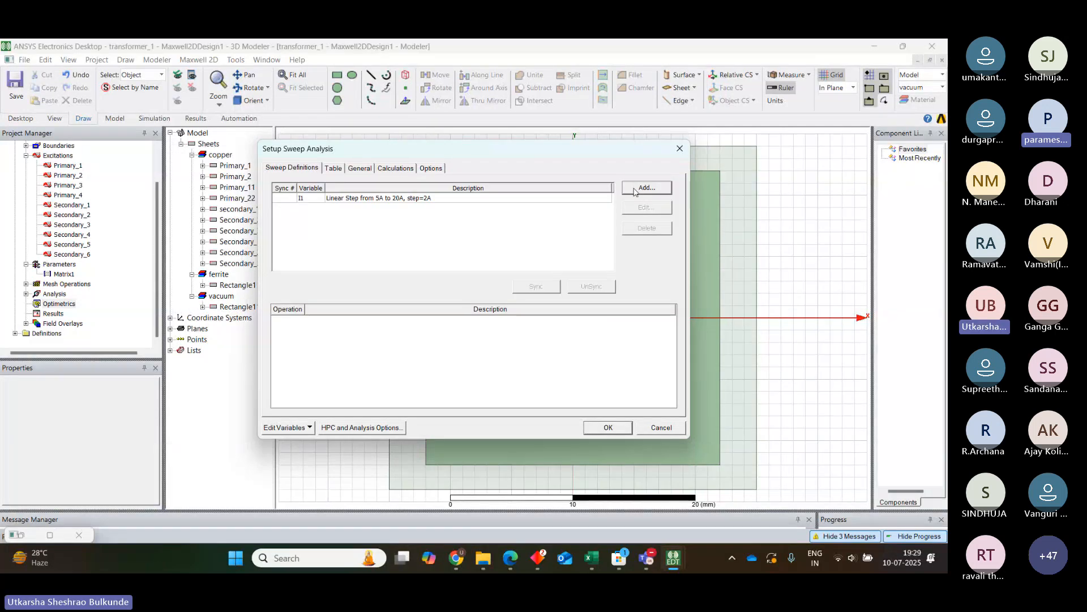
# - Add a linear step sweep for the variable I2 from 4 A to 18 A with a step of 2 A
pyautogui.click(647, 187)
pyautogui.click(427, 228)
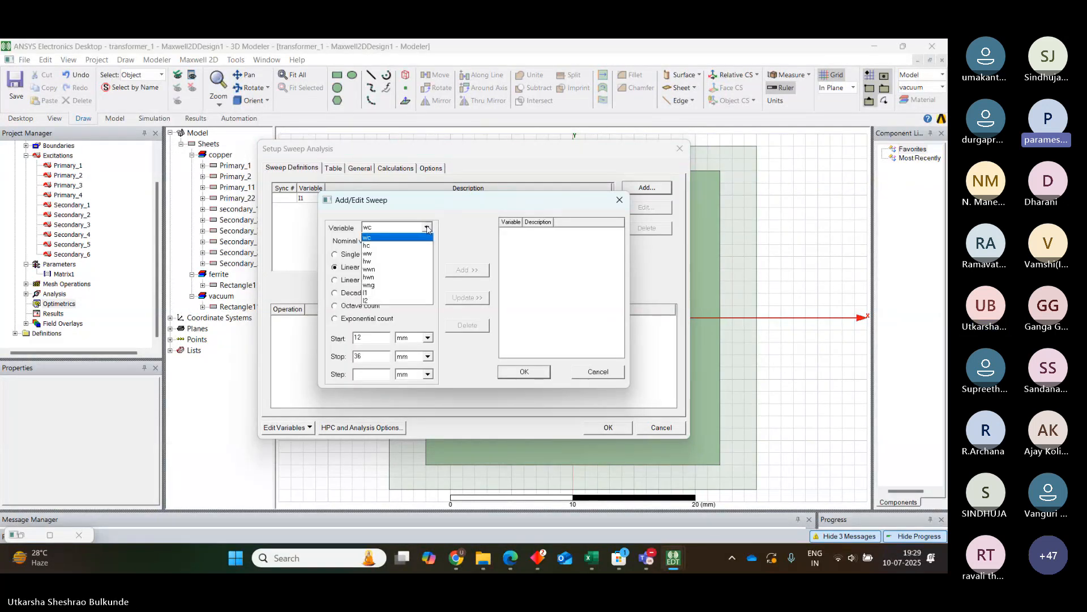
pyautogui.click(373, 301)
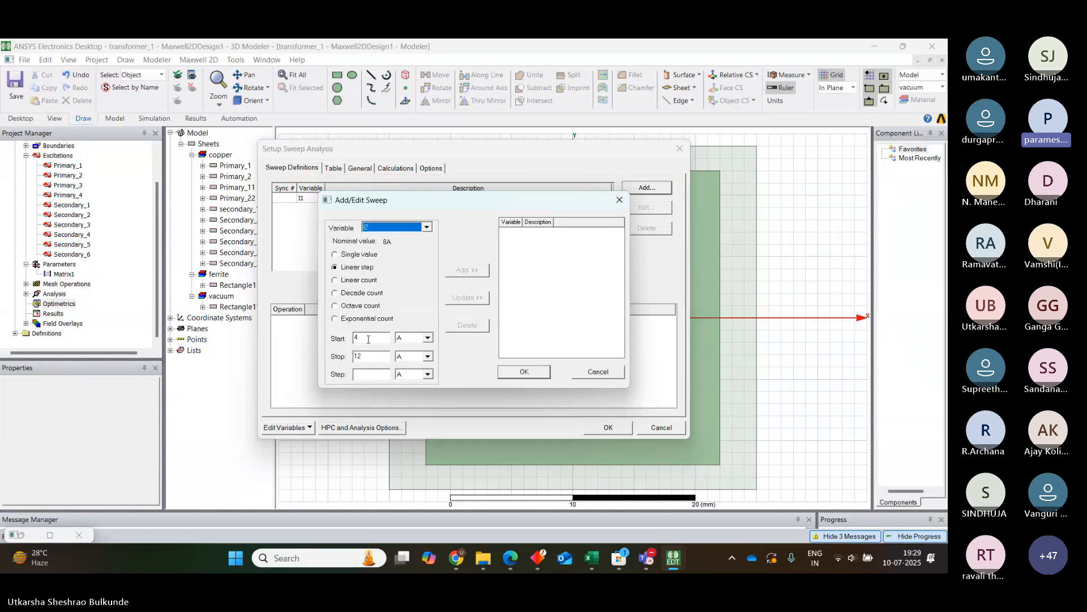
pyautogui.click(368, 372)
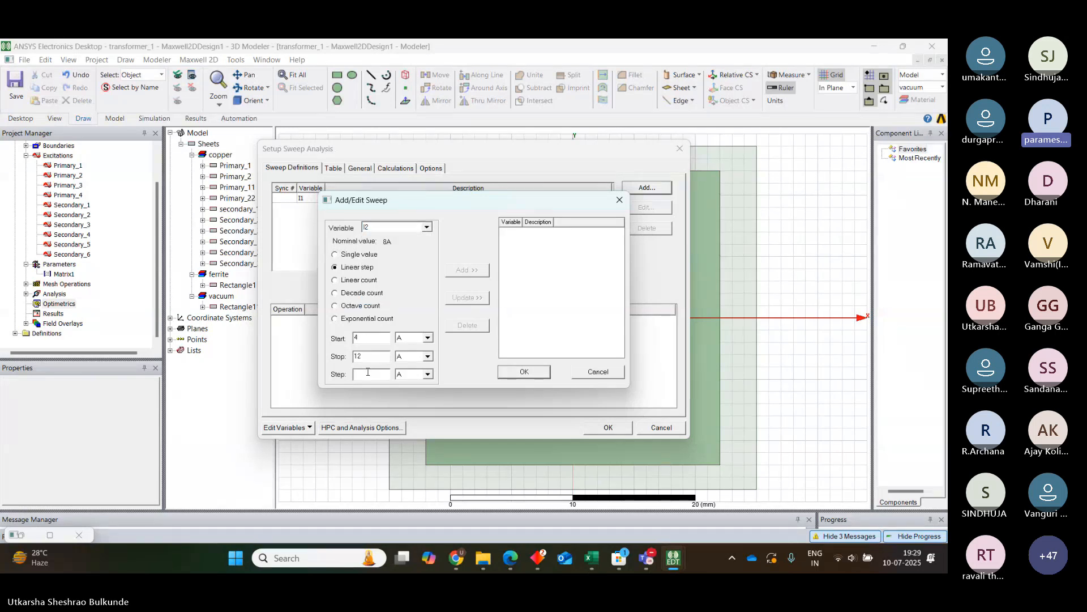
pyautogui.write('2')
pyautogui.click(363, 355)
pyautogui.press('BackSpace')
pyautogui.write('8')
pyautogui.click(466, 271)
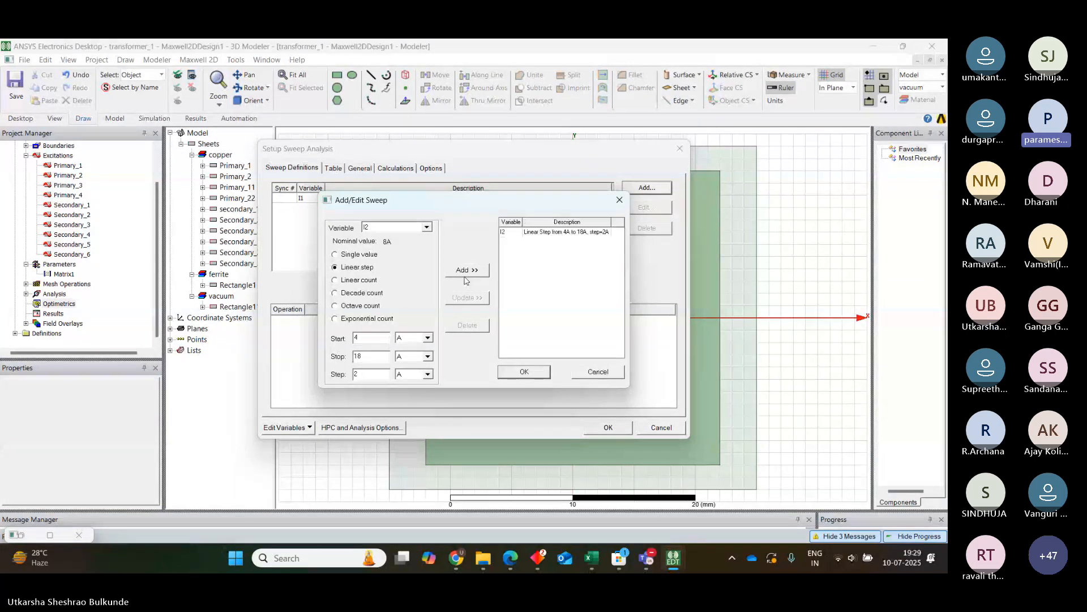
pyautogui.click(525, 372)
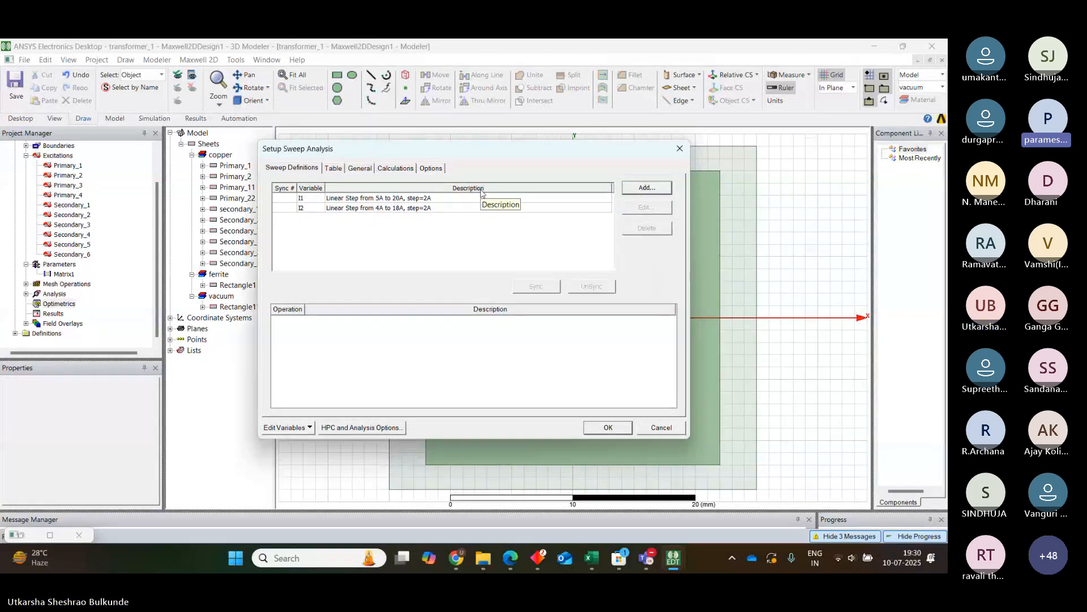
# - Examine the I1 and I2 value combinations generated in the sweep table
pyautogui.click(336, 169)
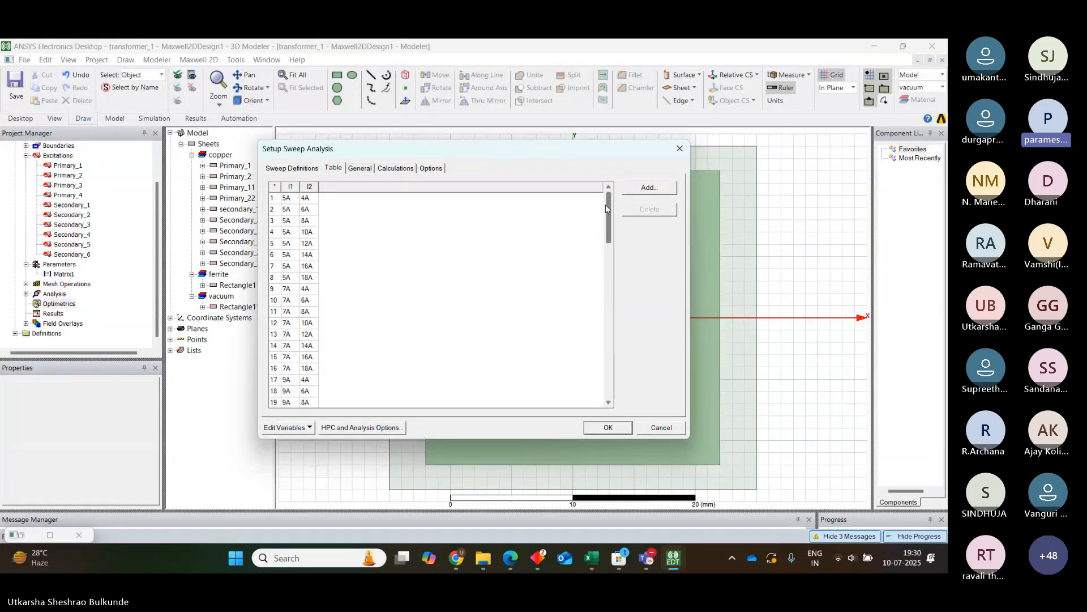
pyautogui.moveTo(611, 210)
pyautogui.mouseDown()
pyautogui.moveTo(617, 304)
pyautogui.moveTo(611, 209)
pyautogui.mouseUp()
pyautogui.click(294, 172)
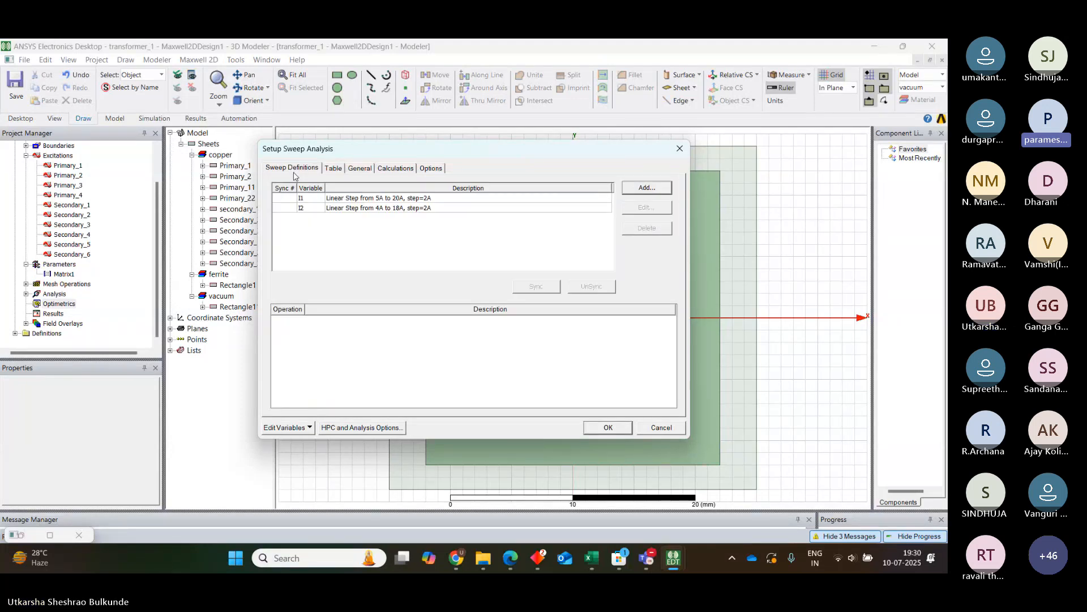
# - Try to synchronize the I1 and I2 sweep definitions
pyautogui.click(394, 199)
pyautogui.keyDown('shift'); pyautogui.click(394, 208); pyautogui.keyUp('shift')
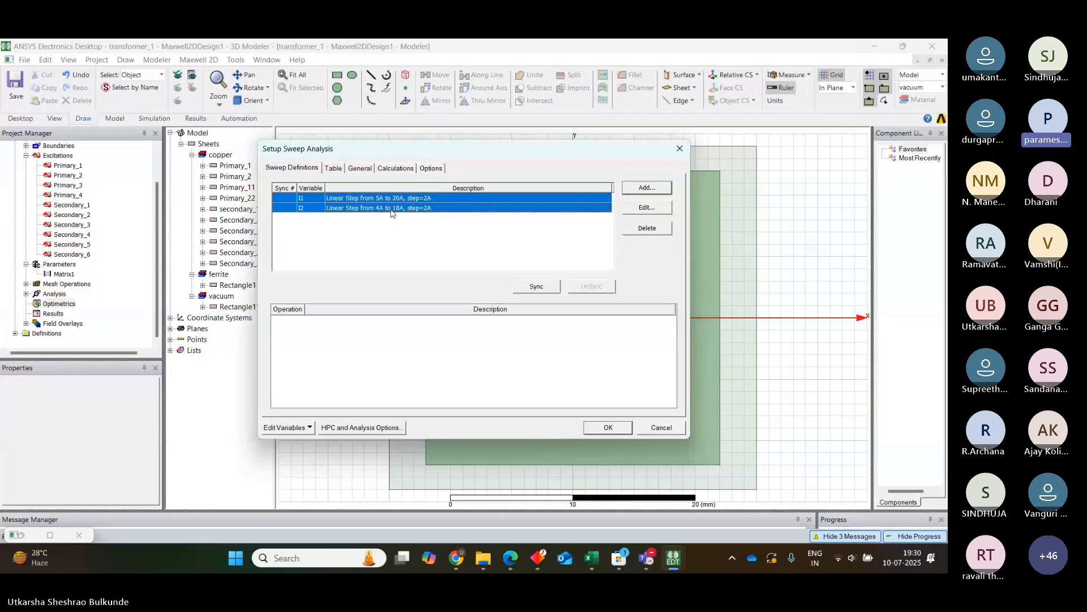
pyautogui.click(544, 288)
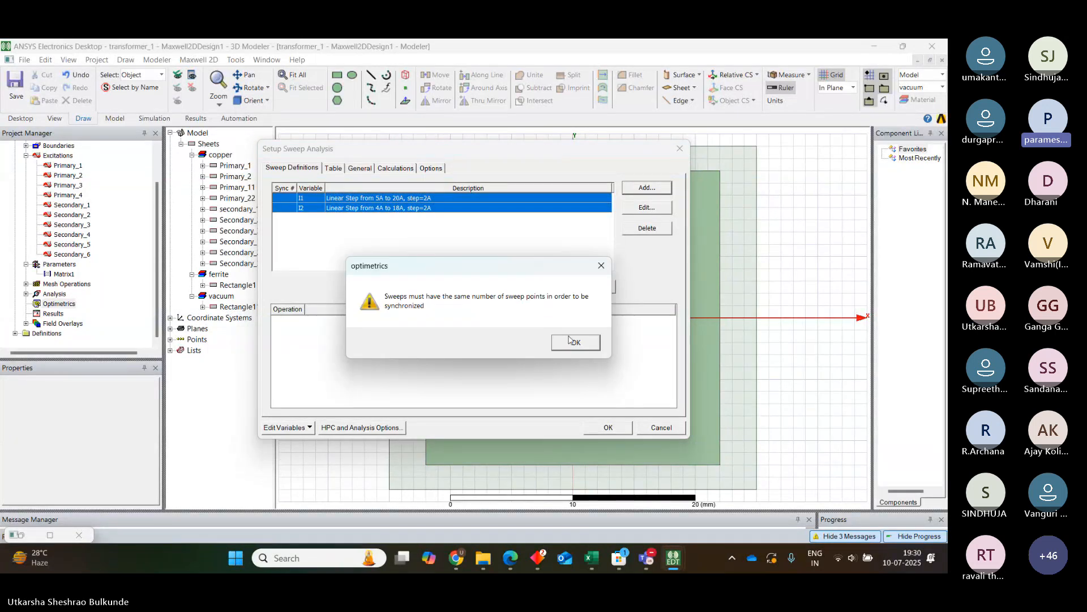
pyautogui.click(572, 341)
pyautogui.click(528, 224)
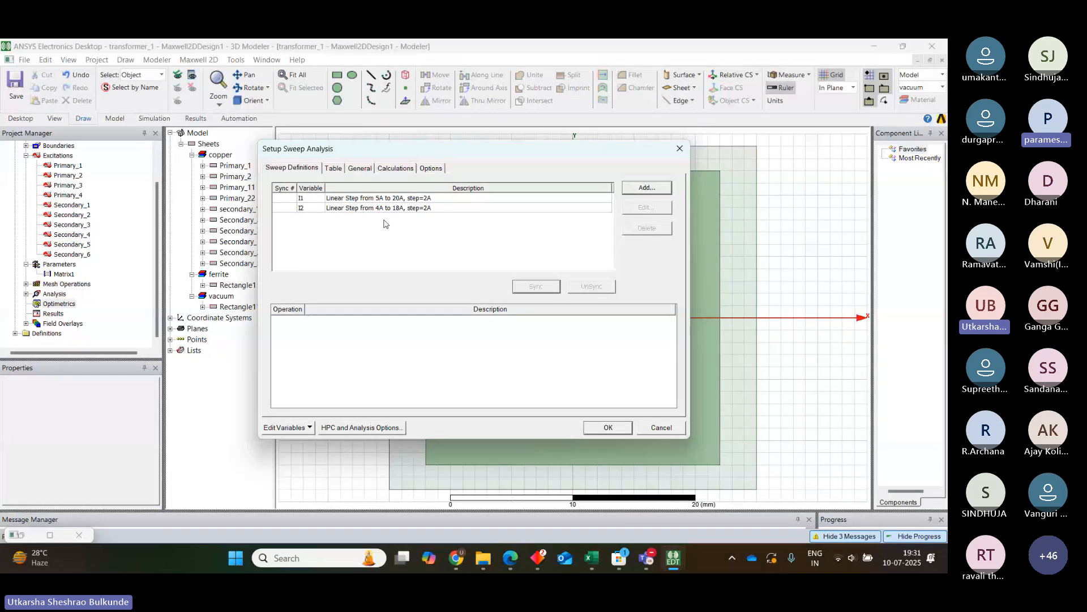
# - Recheck the I1 and I2 combinations in the sweep table and retry synchronizing the two sweep definitions
pyautogui.click(333, 168)
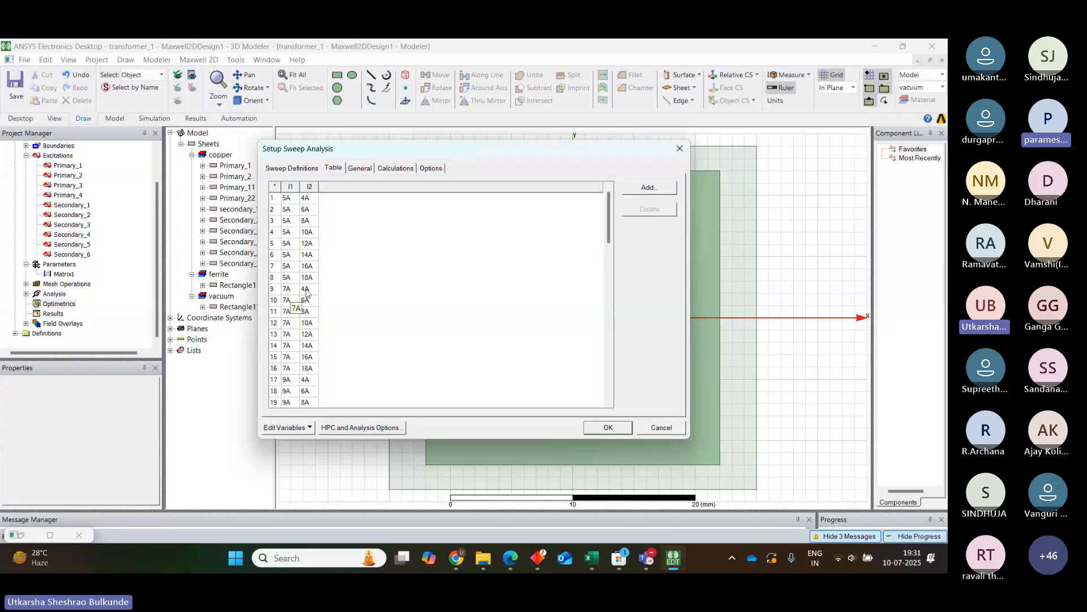
pyautogui.click(291, 168)
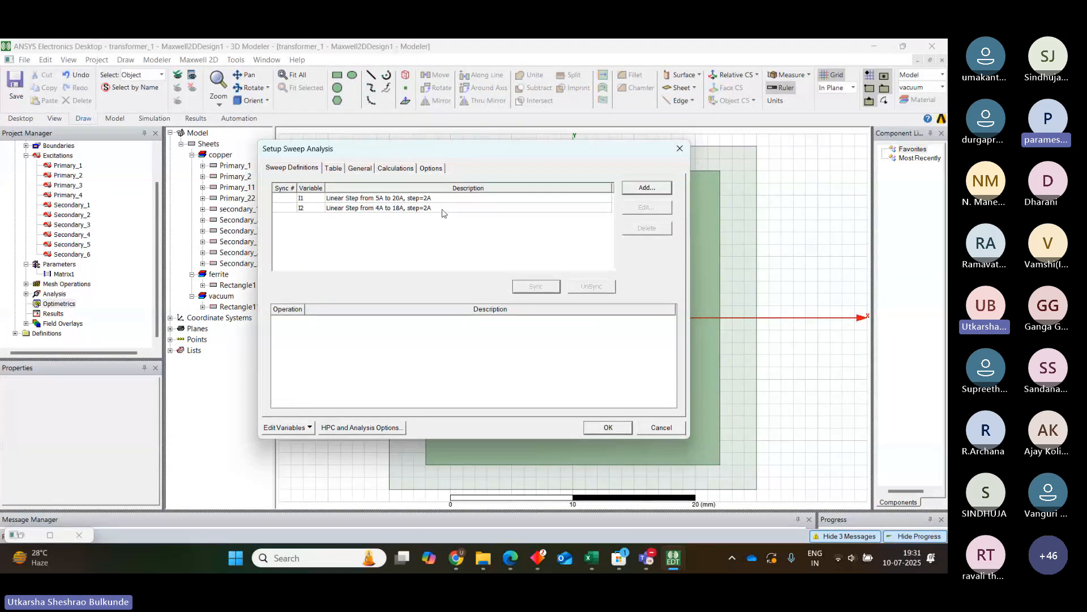
pyautogui.click(425, 198)
pyautogui.keyDown('ctrl'); pyautogui.click(420, 208); pyautogui.keyUp('ctrl')
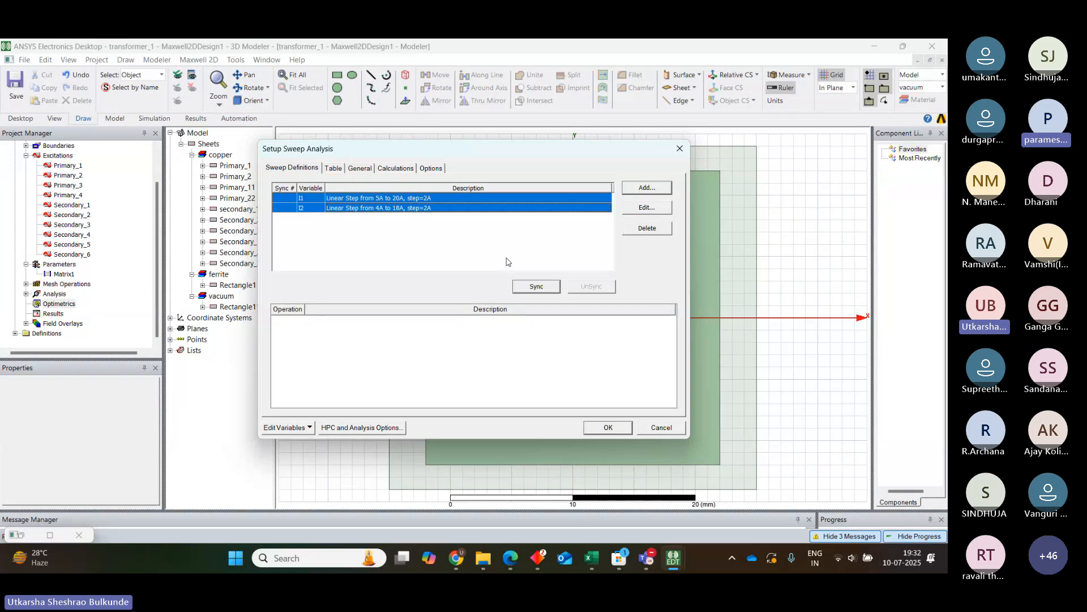
pyautogui.click(533, 284)
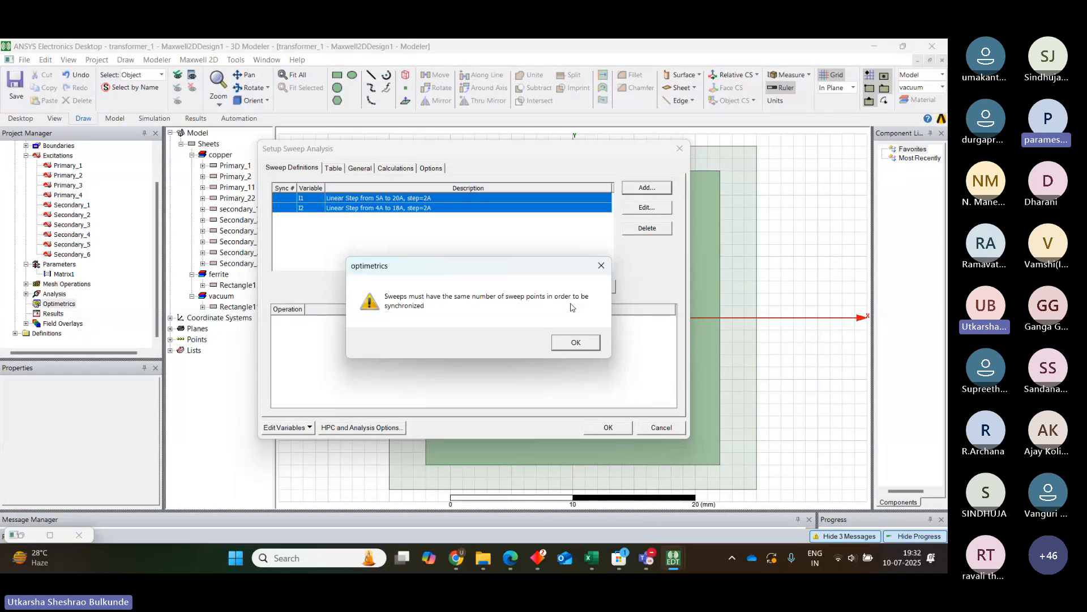
pyautogui.click(599, 267)
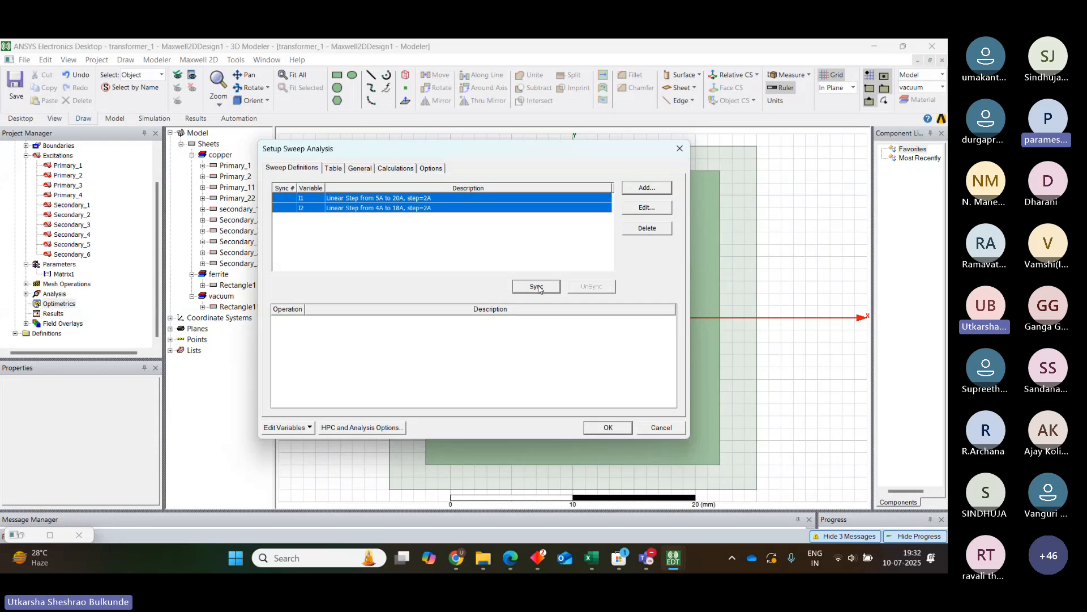
pyautogui.click(459, 215)
pyautogui.click(460, 225)
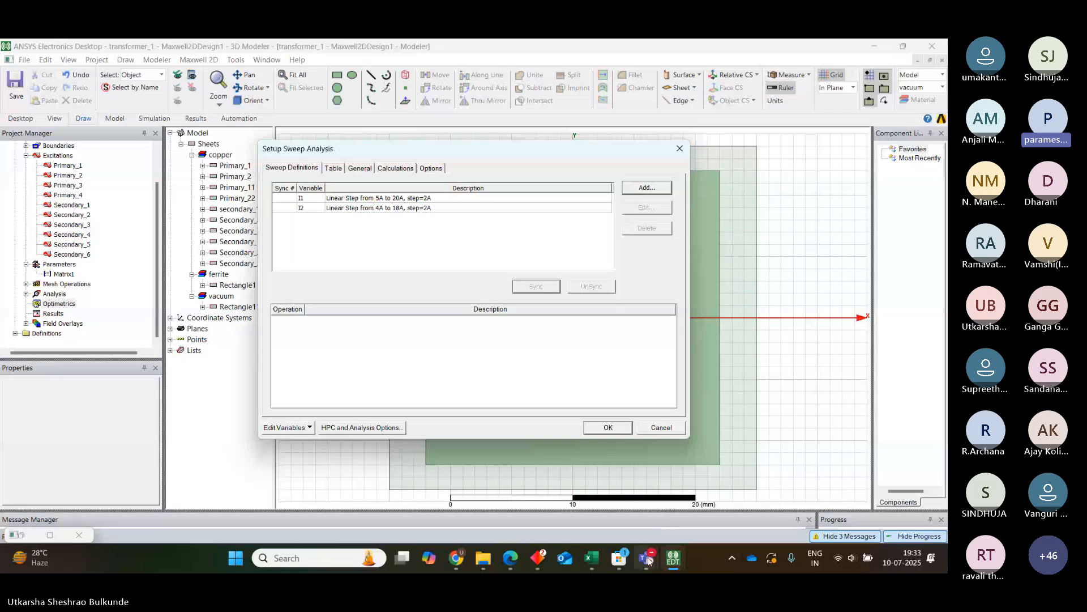
# - Admit all participants waiting in the Teams meeting lobby and return to the sweep setup in ANSYS Electronics Desktop
pyautogui.moveTo(650, 560)
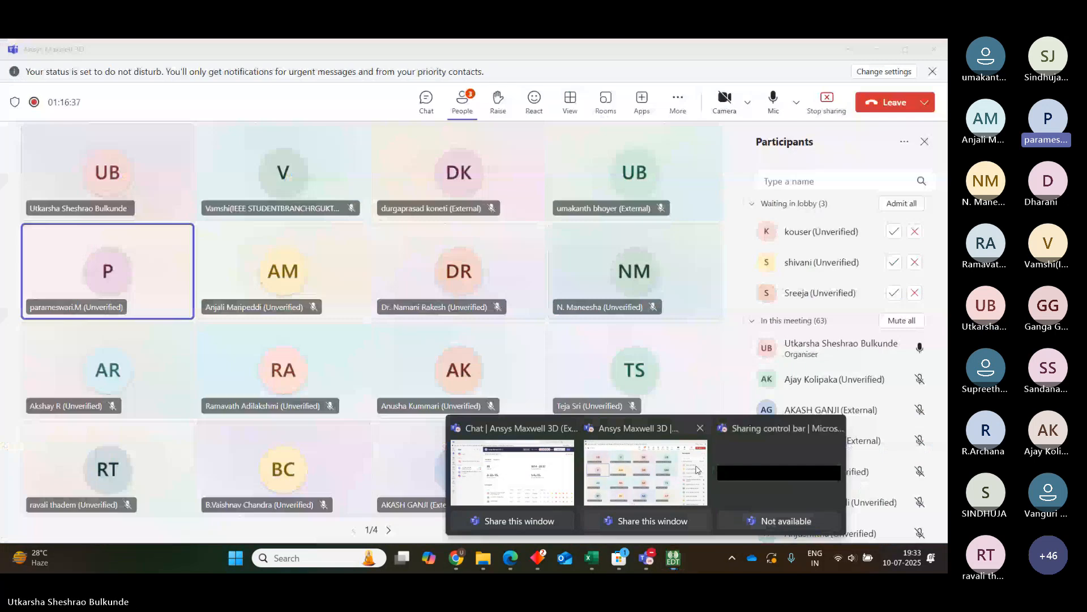
pyautogui.click(696, 469)
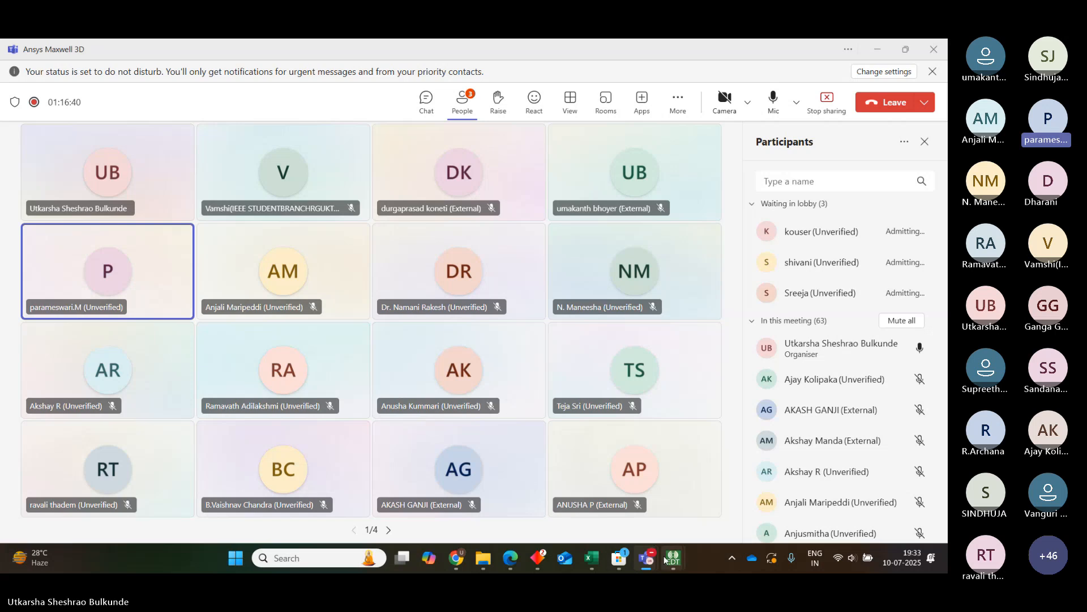
pyautogui.moveTo(673, 558)
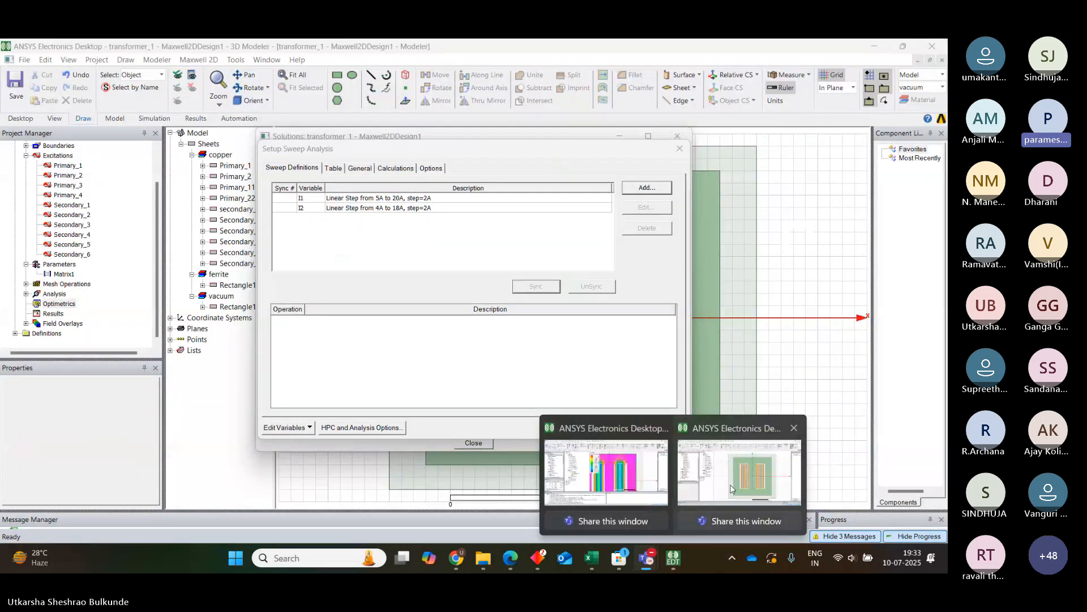
pyautogui.click(686, 496)
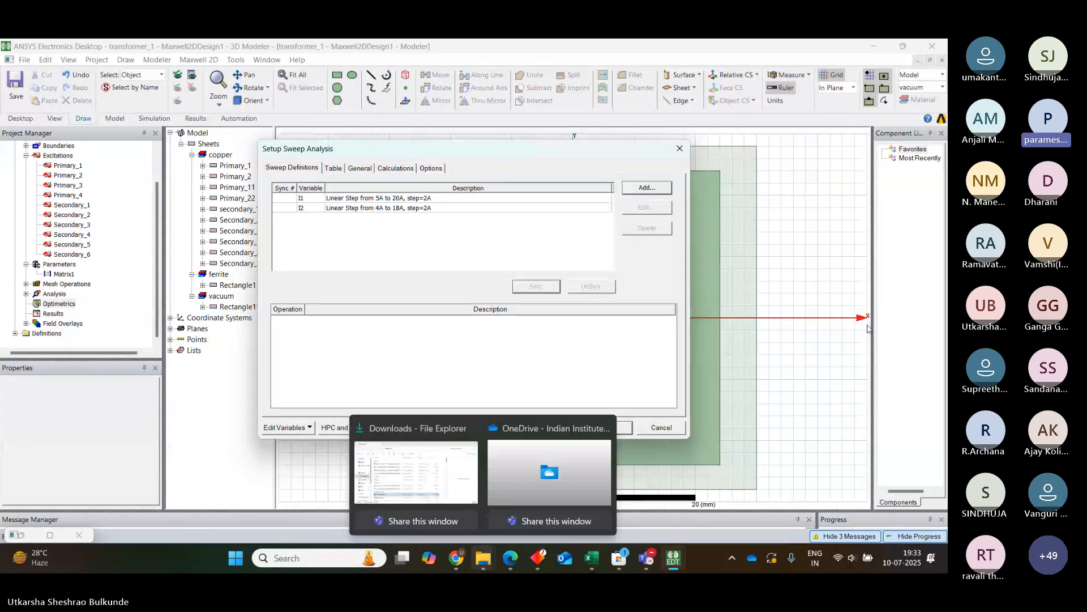
# - Delete the I2 sweep definition and confirm the parametric setup with only the I1 sweep
pyautogui.click(401, 209)
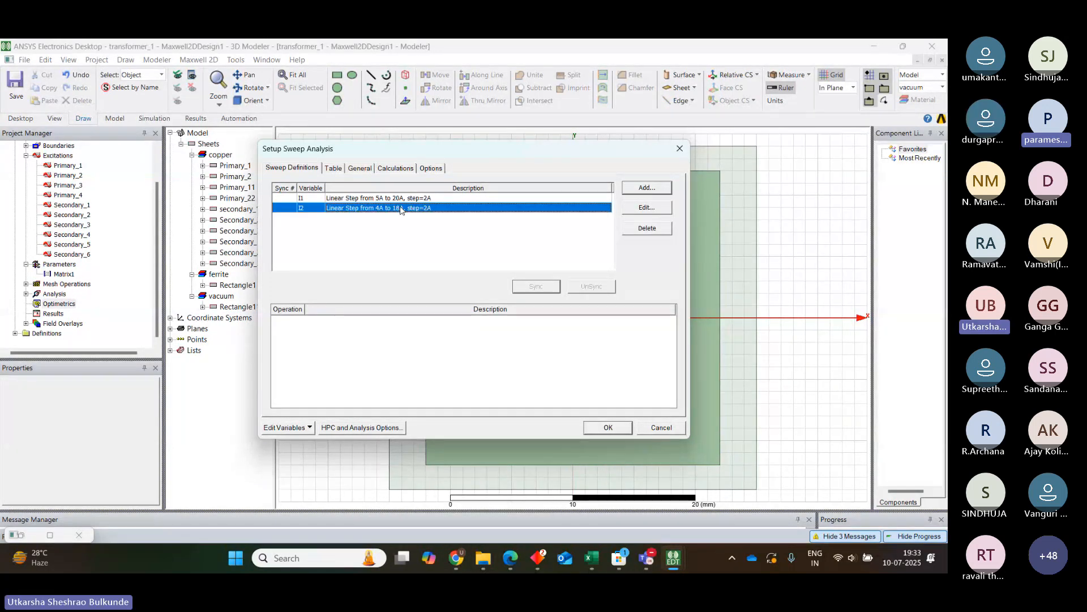
pyautogui.click(647, 227)
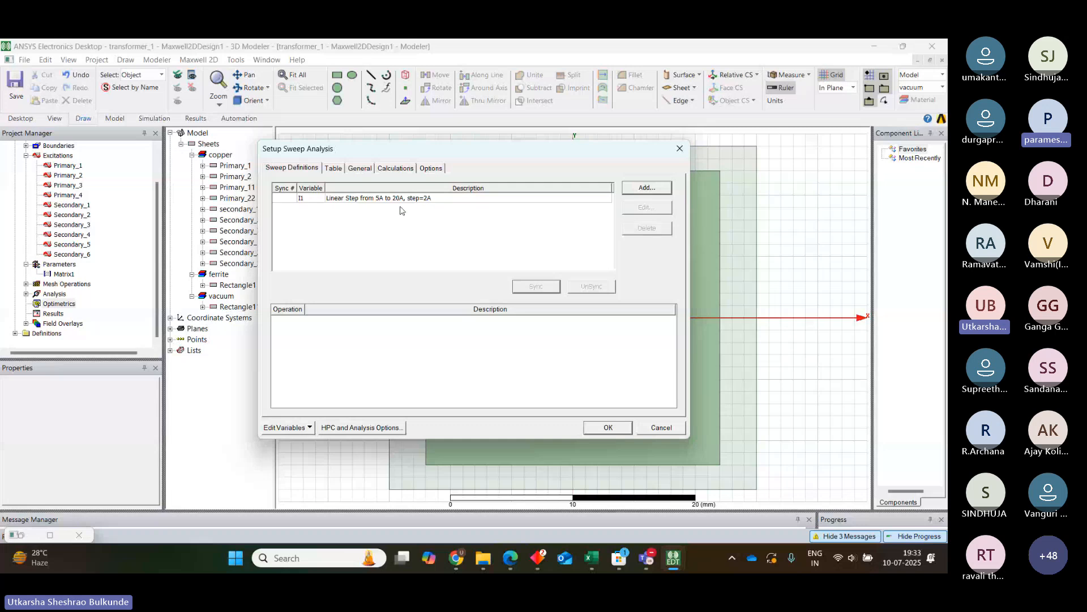
pyautogui.click(610, 430)
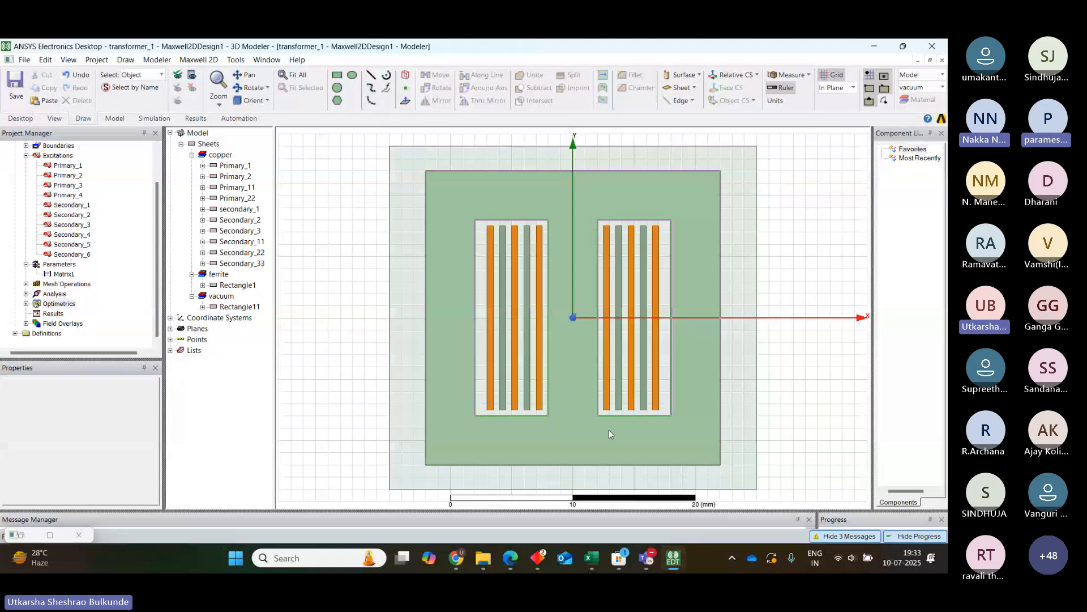
# - Open ParametricSetup1 under Optimetrics, review its sweep definition, and close it
pyautogui.click(26, 304)
pyautogui.doubleClick(78, 313)
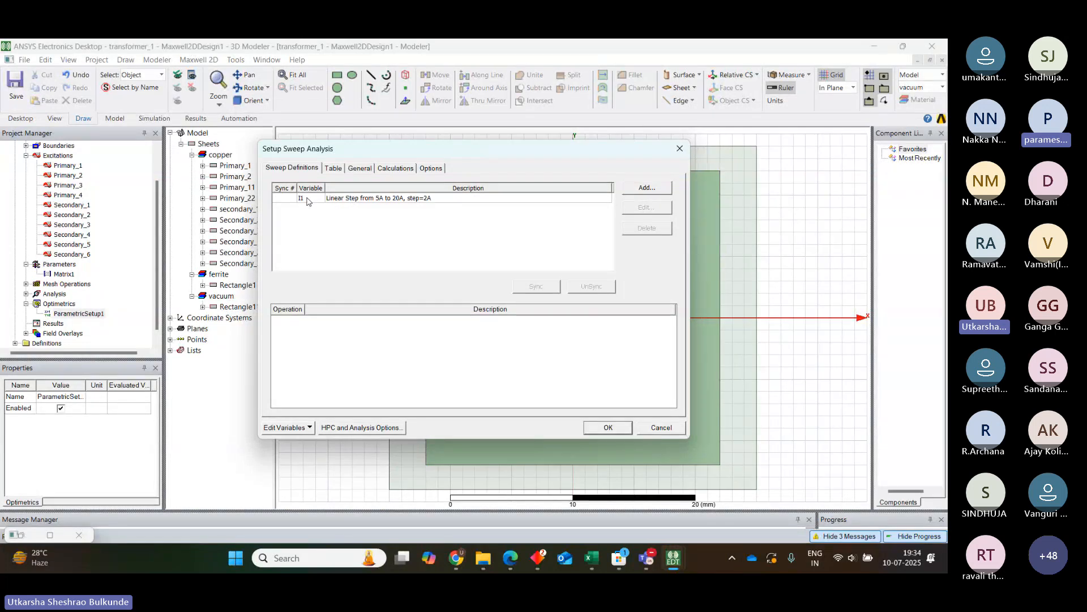
pyautogui.click(607, 427)
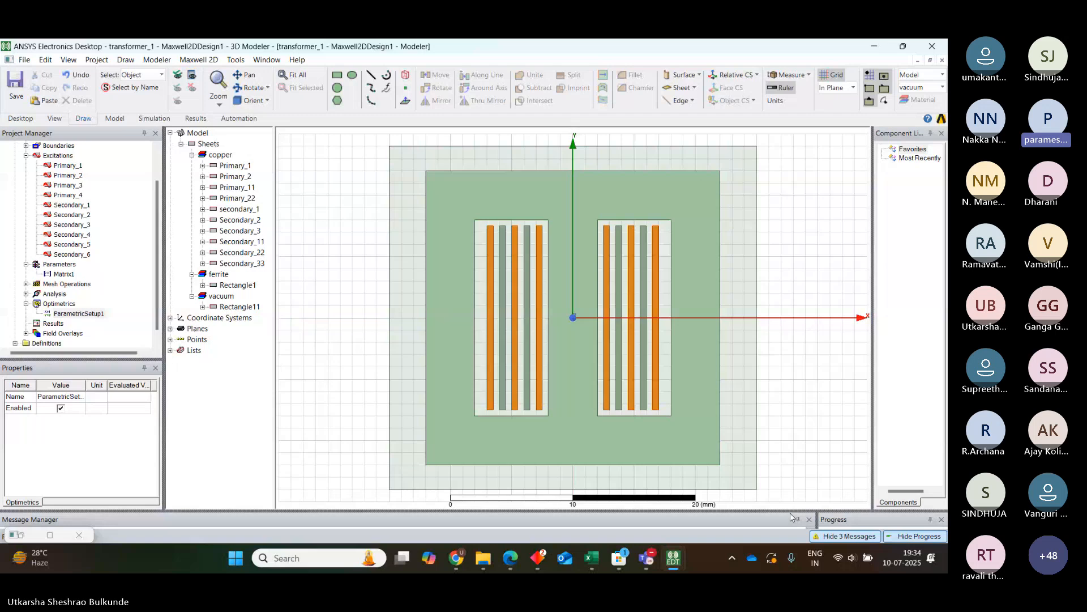
# - Enlarge the Message Manager and Progress windows and bring ParametricSetup1 into view in the project tree
pyautogui.moveTo(790, 512); pyautogui.dragTo(757, 391)
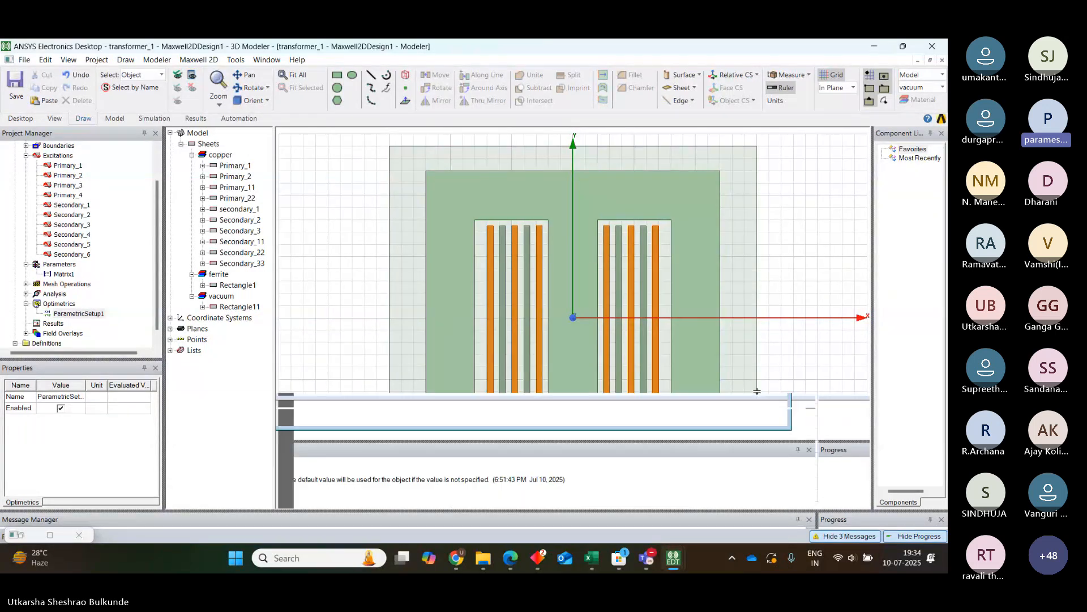
pyautogui.moveTo(816, 451); pyautogui.dragTo(731, 451)
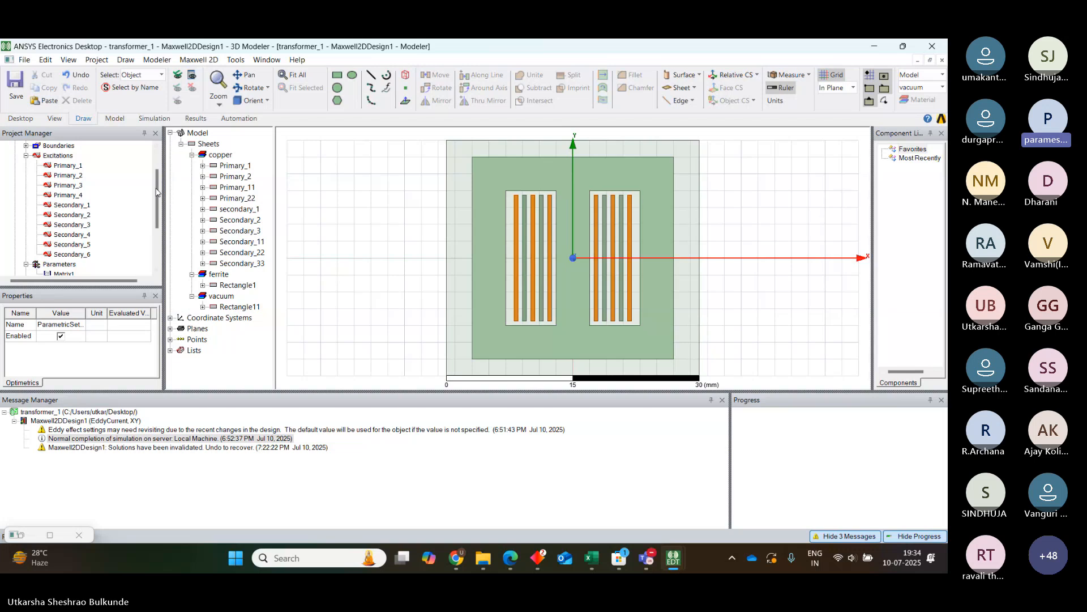
pyautogui.moveTo(156, 191); pyautogui.dragTo(153, 245)
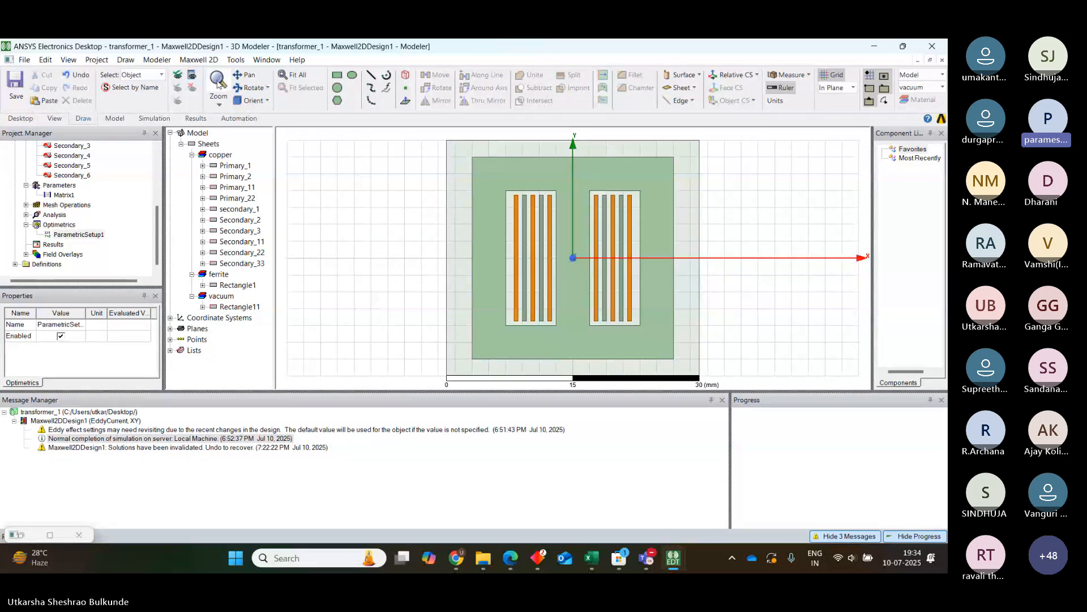
# - Validate the design, run all analyses including ParametricSetup1, and review the messages
pyautogui.click(154, 118)
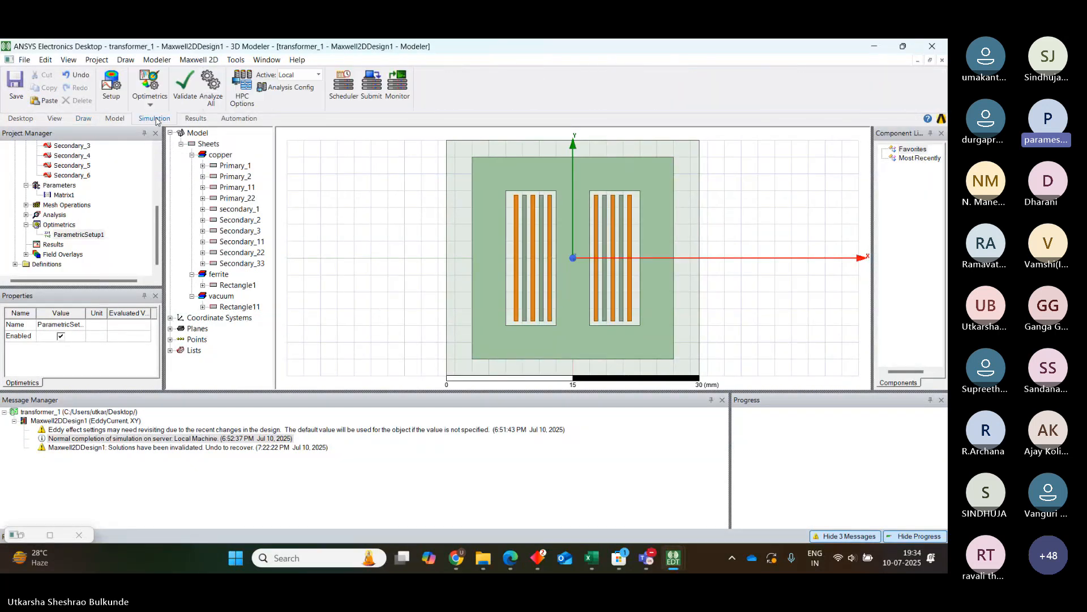
pyautogui.click(180, 82)
pyautogui.click(439, 346)
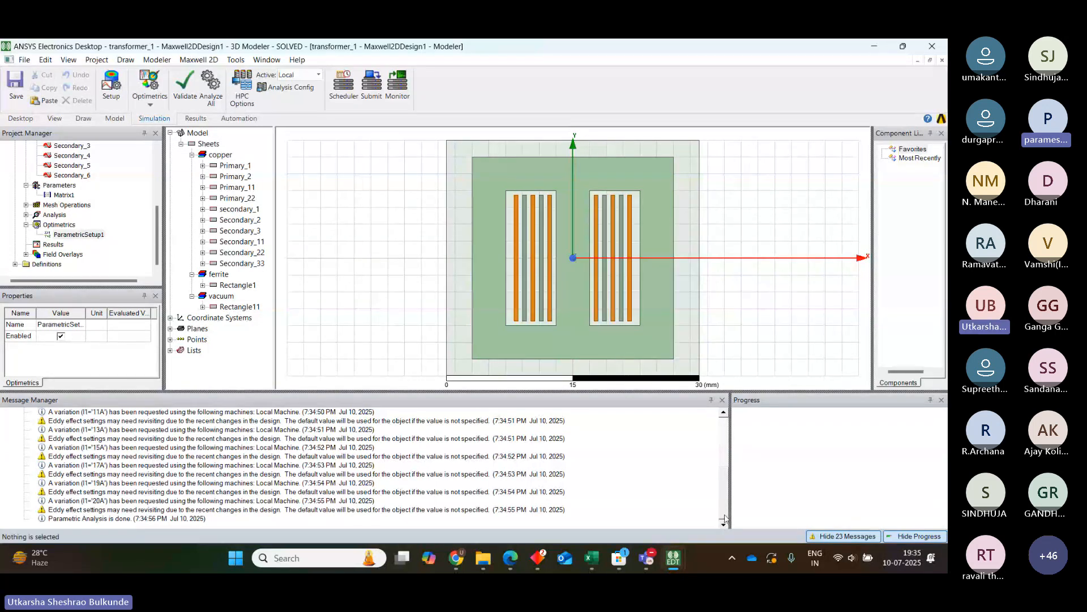
pyautogui.moveTo(726, 519); pyautogui.dragTo(725, 469)
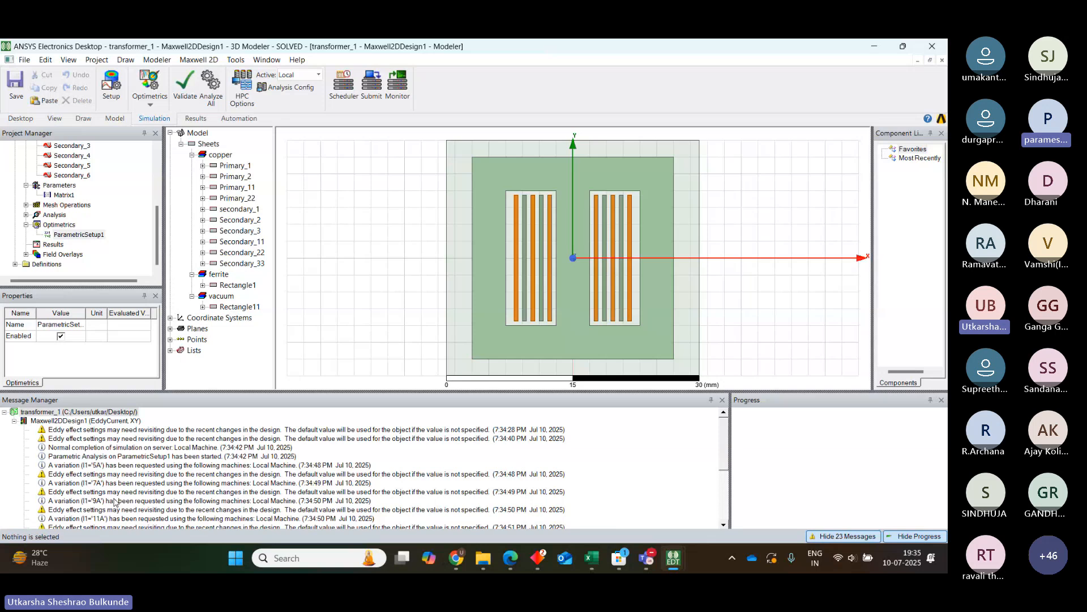
# - Admit everyone waiting in the Teams meeting lobby, leave the microphone unmuted, and return to the transformer_1 design in ANSYS Electronics Desktop
pyautogui.moveTo(647, 558)
pyautogui.click(679, 497)
pyautogui.click(775, 99)
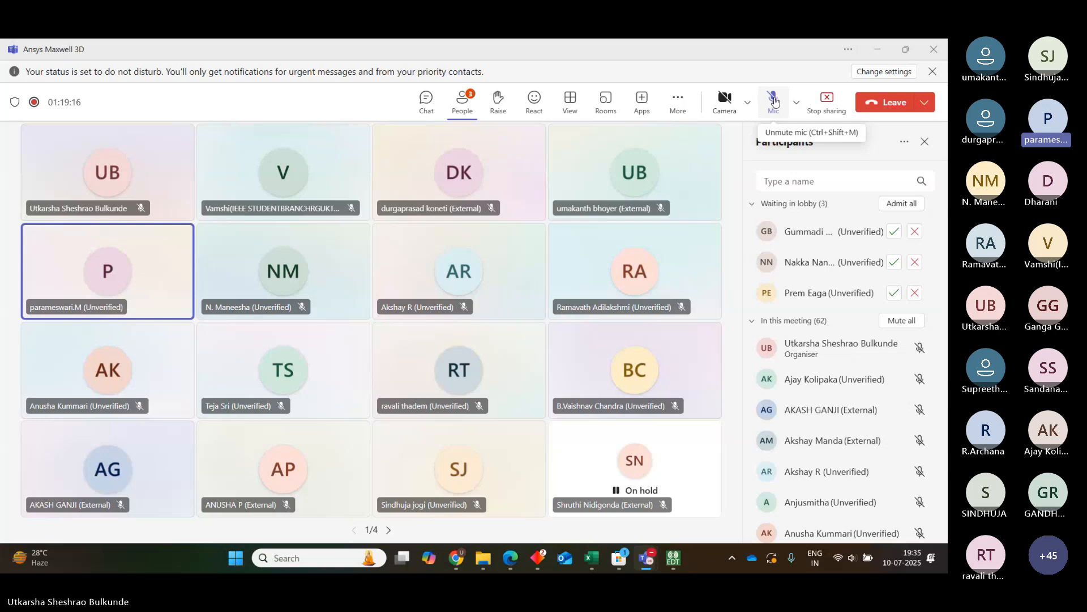
pyautogui.click(901, 203)
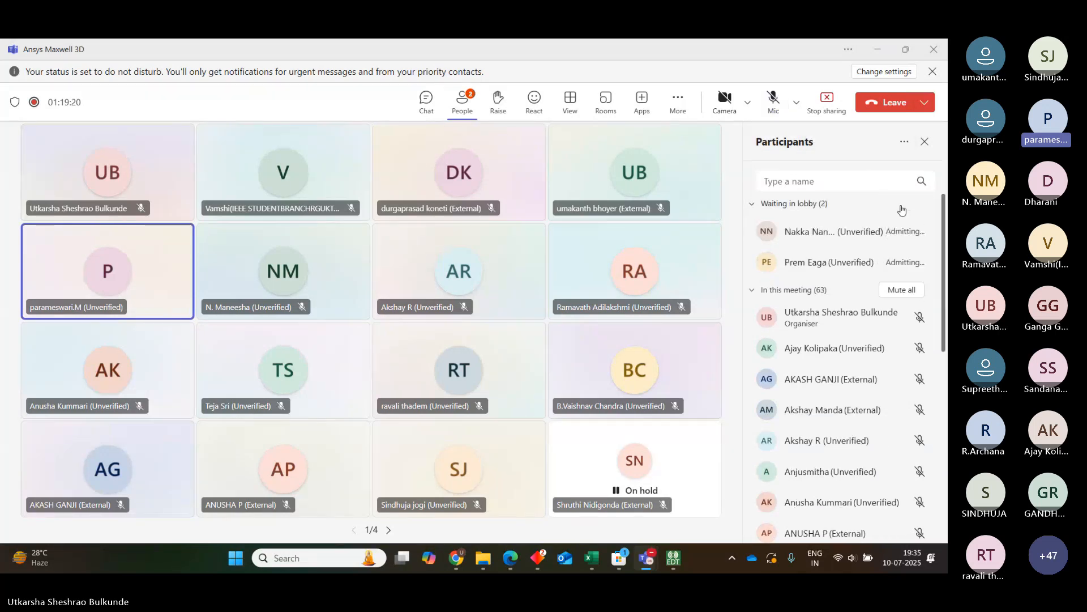
pyautogui.click(774, 102)
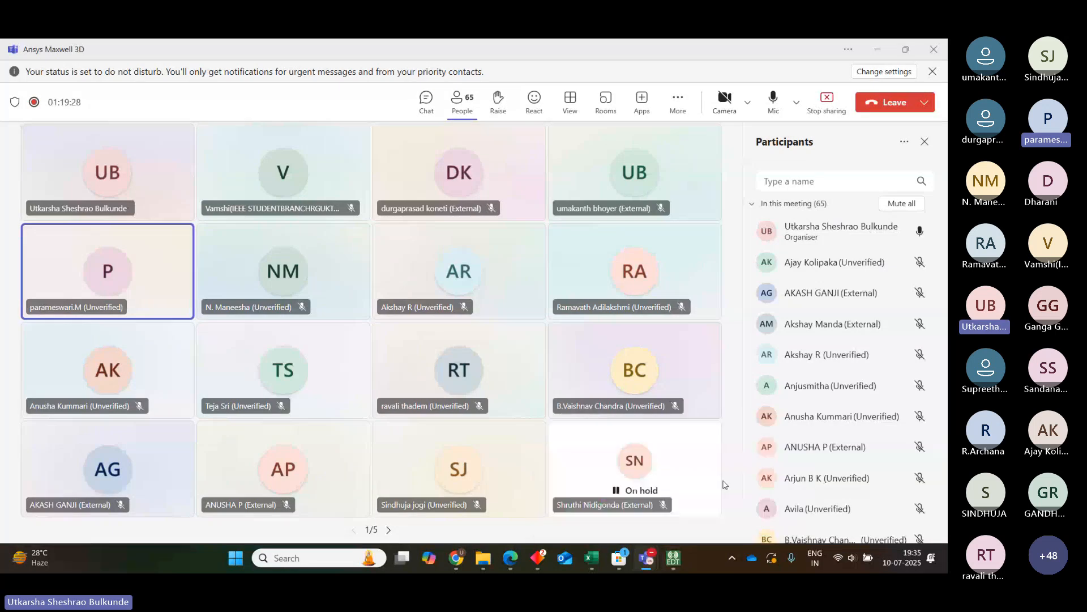
pyautogui.moveTo(673, 558)
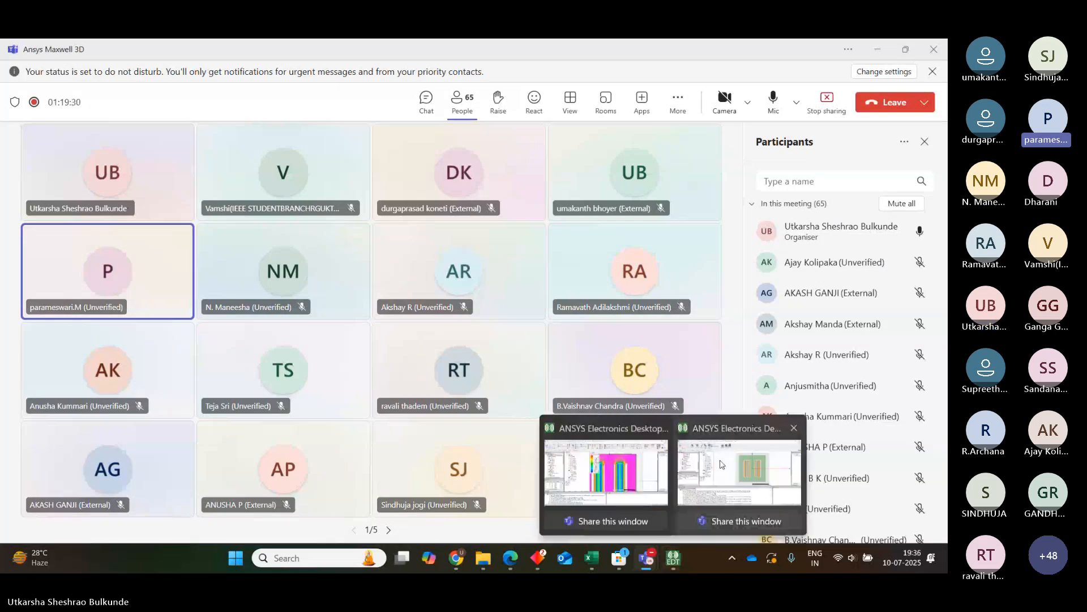
pyautogui.click(721, 465)
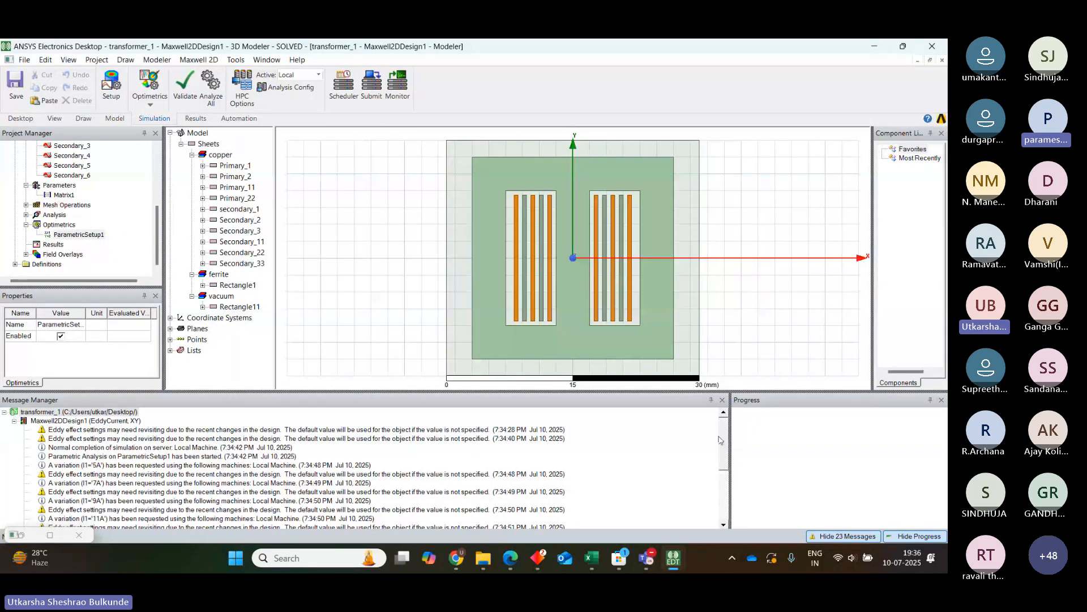
# - Read the parametric analysis messages for the I1 variations and enlarge the Project Manager area
pyautogui.scroll(-2, 722, 467)
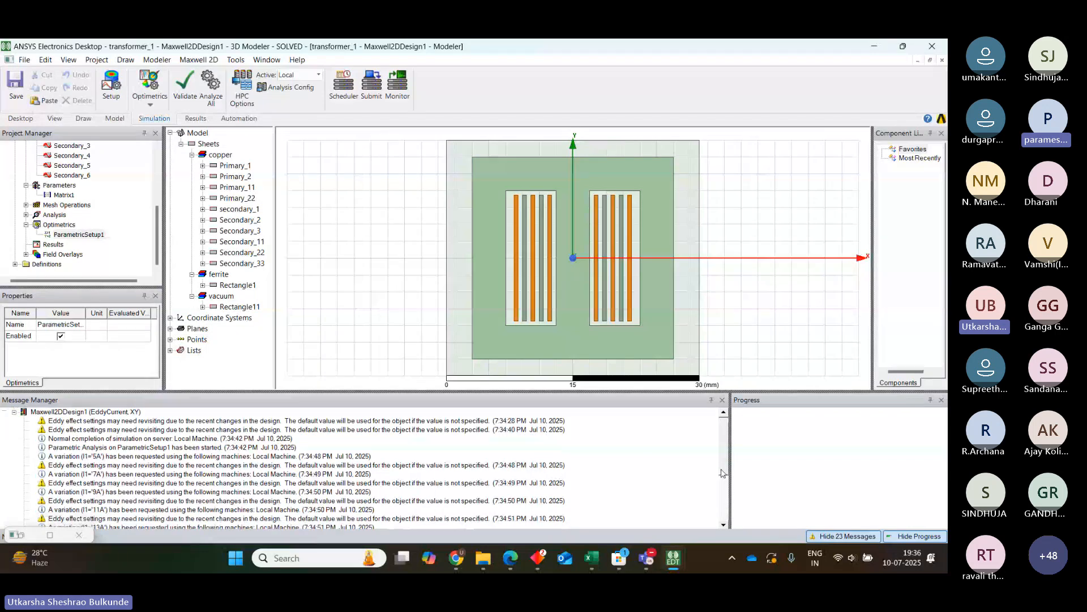
pyautogui.scroll(-4, 720, 482)
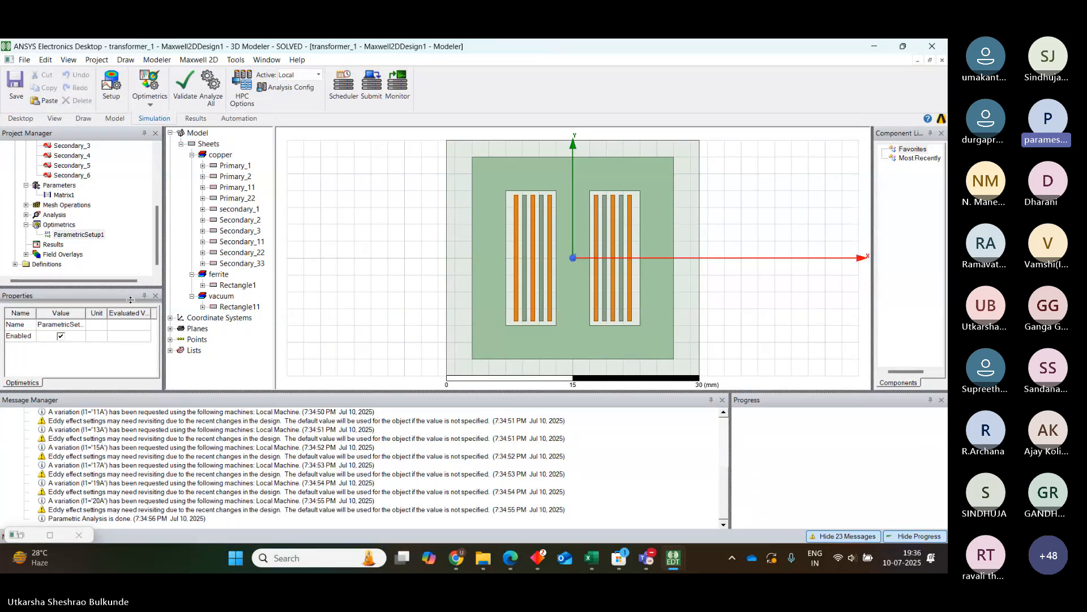
pyautogui.moveTo(130, 299); pyautogui.dragTo(130, 324)
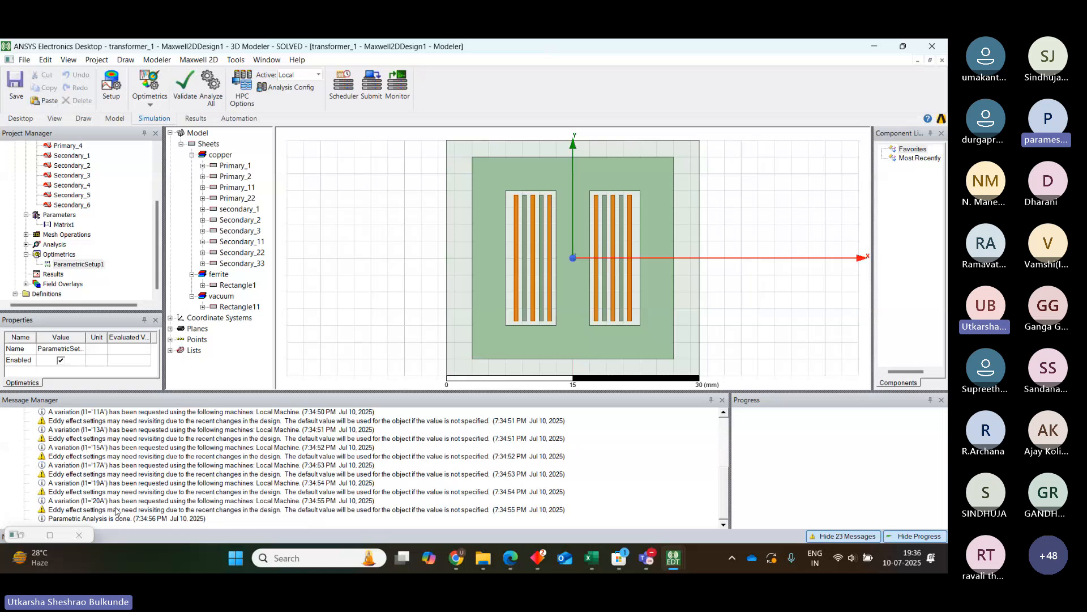
# - Start an EddyCurrent rectangular plot report from Results with I1 as the primary sweep
pyautogui.click(222, 297)
pyautogui.click(54, 275)
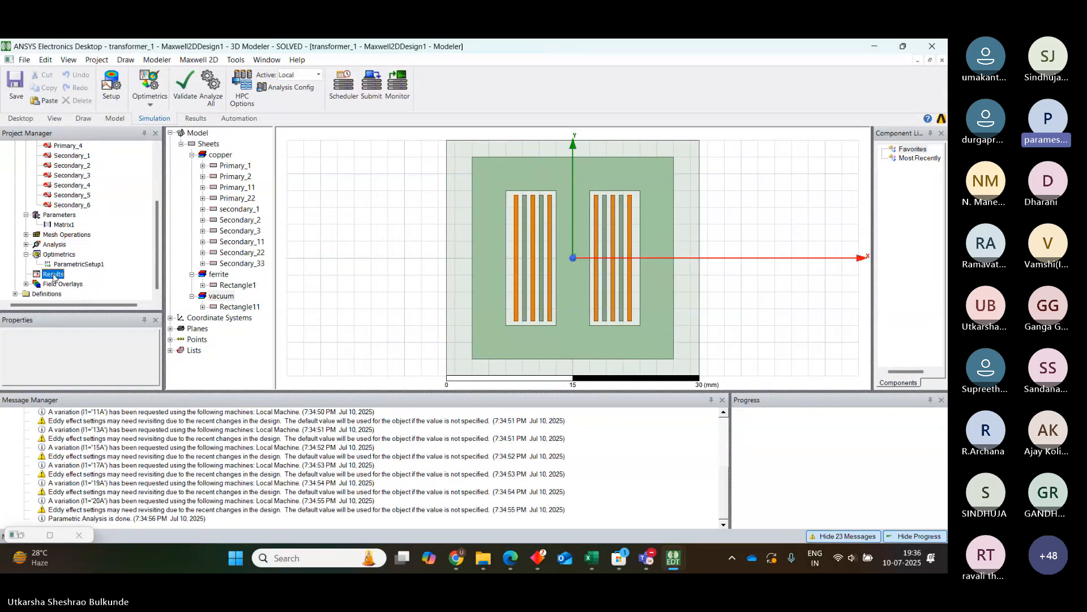
pyautogui.click(57, 286)
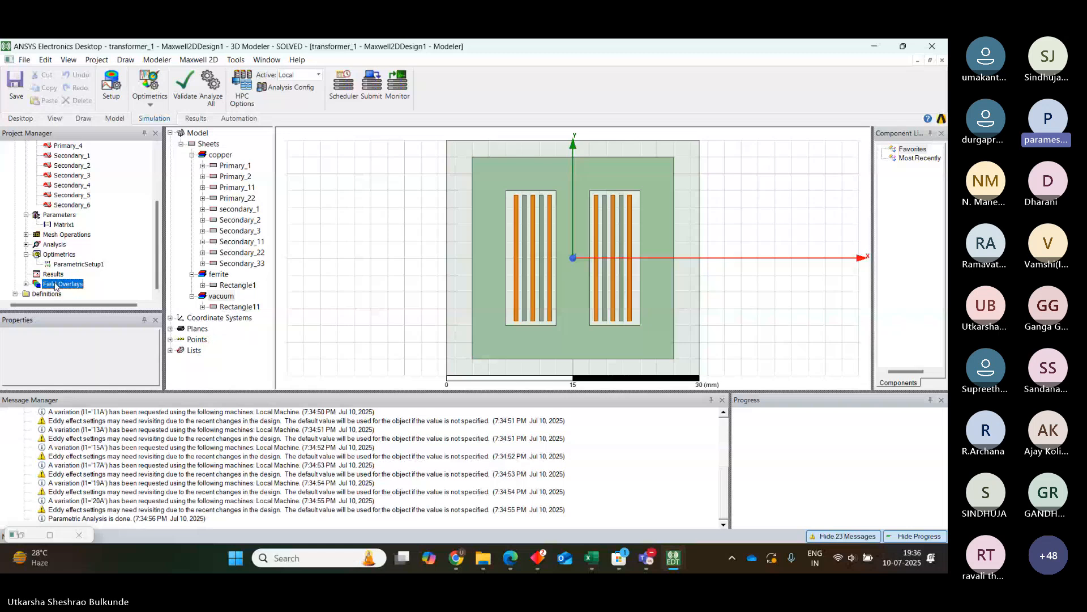
pyautogui.rightClick(56, 285)
pyautogui.click(46, 274)
pyautogui.rightClick(46, 276)
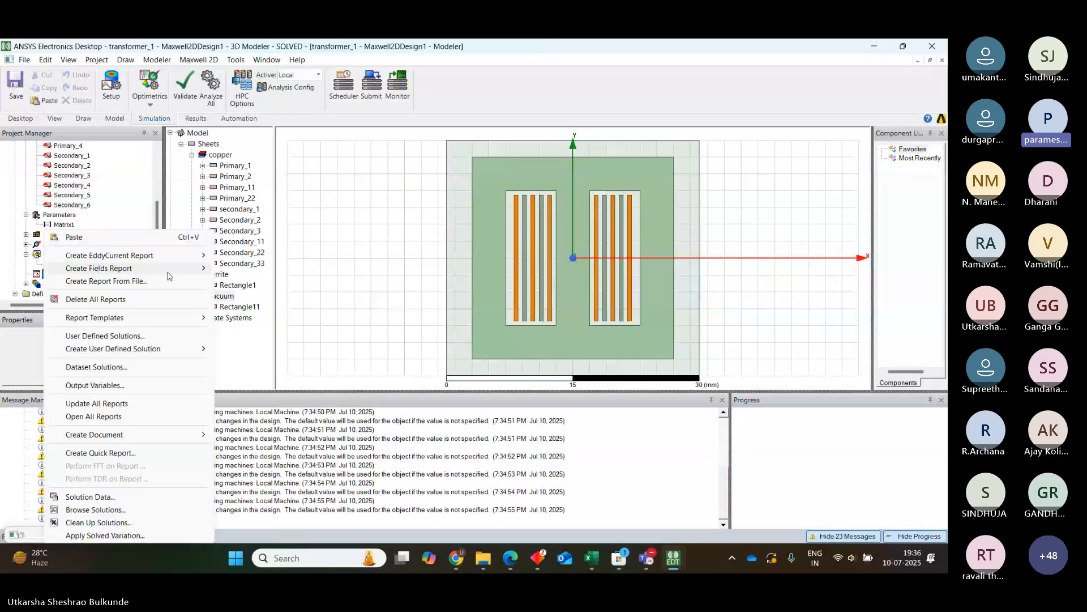
pyautogui.moveTo(129, 260)
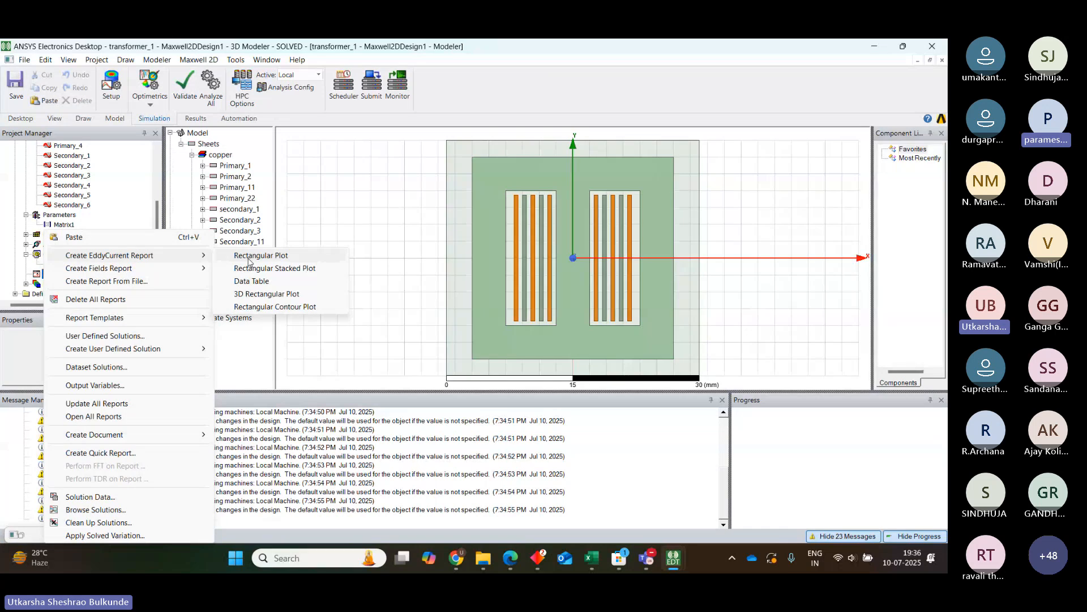
pyautogui.click(250, 258)
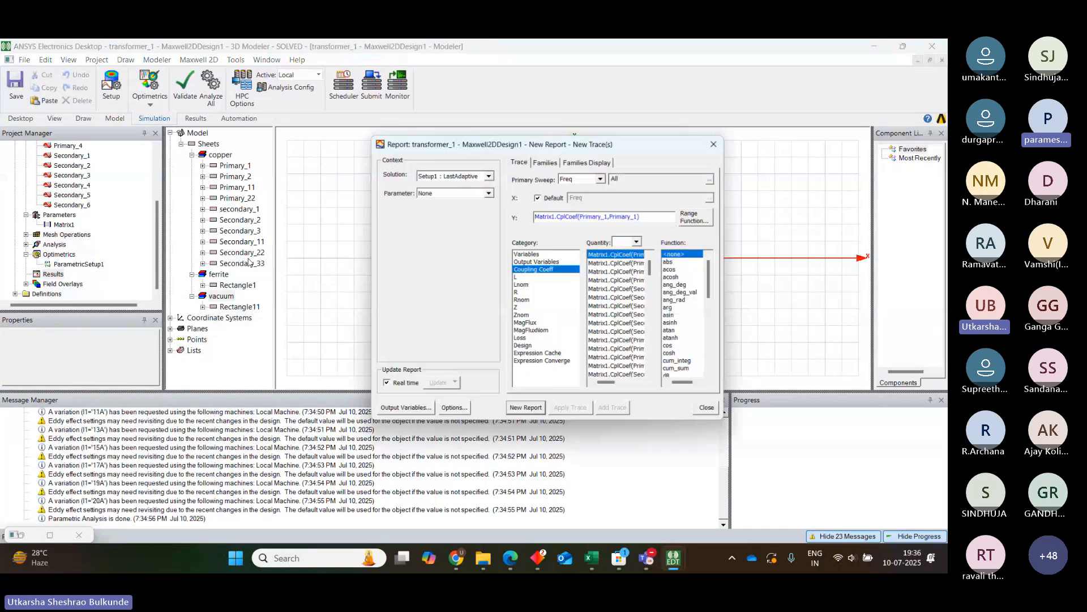
pyautogui.click(586, 176)
pyautogui.click(585, 195)
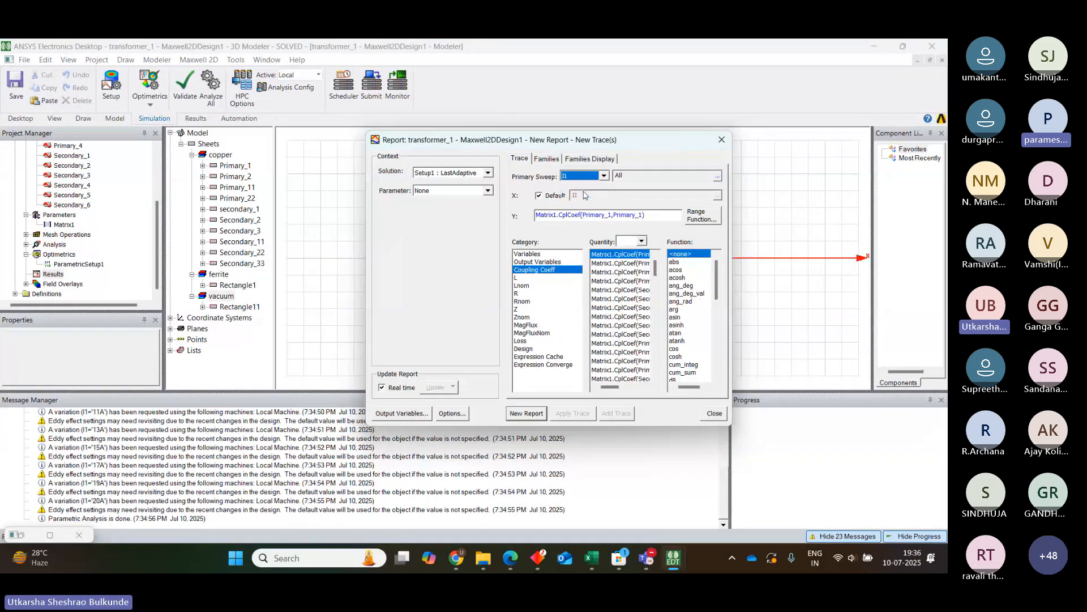
# - Plot the SolidLoss quantity from the Loss category against I1 and close the report dialog
pyautogui.click(526, 278)
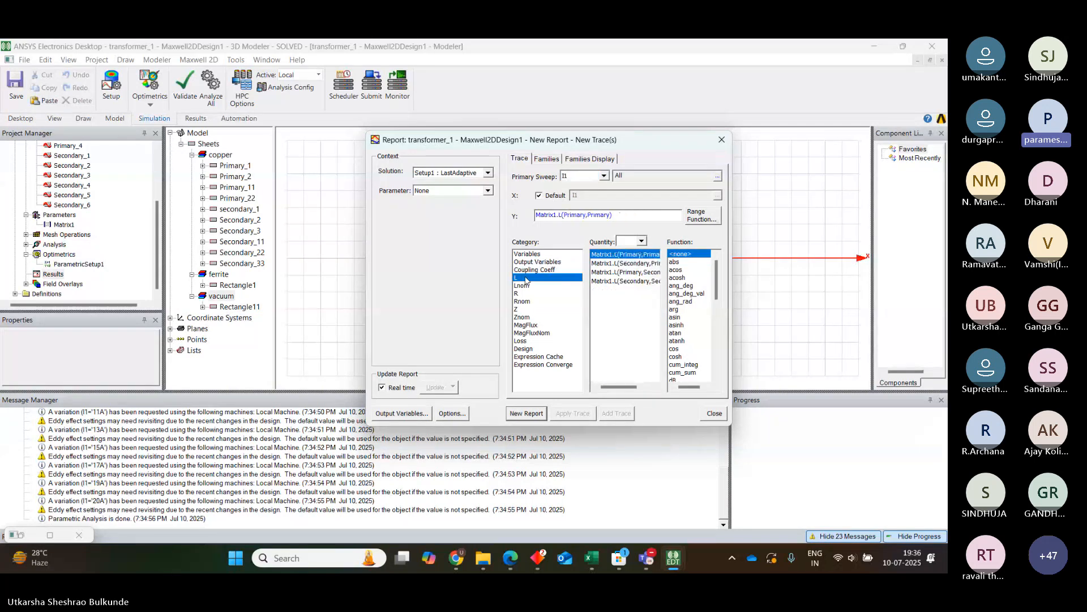
pyautogui.click(521, 342)
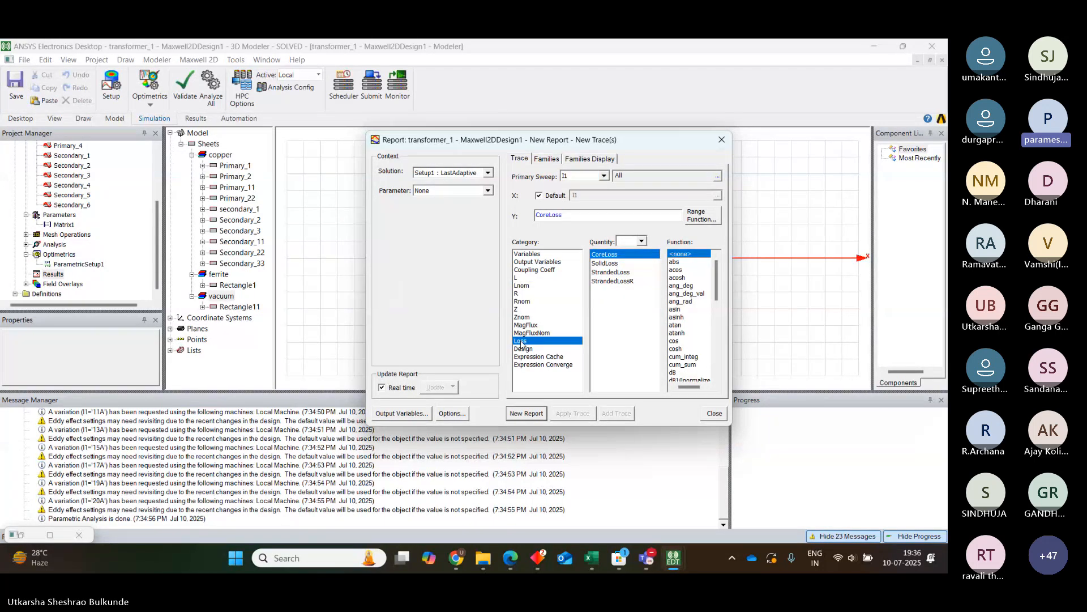
pyautogui.click(599, 264)
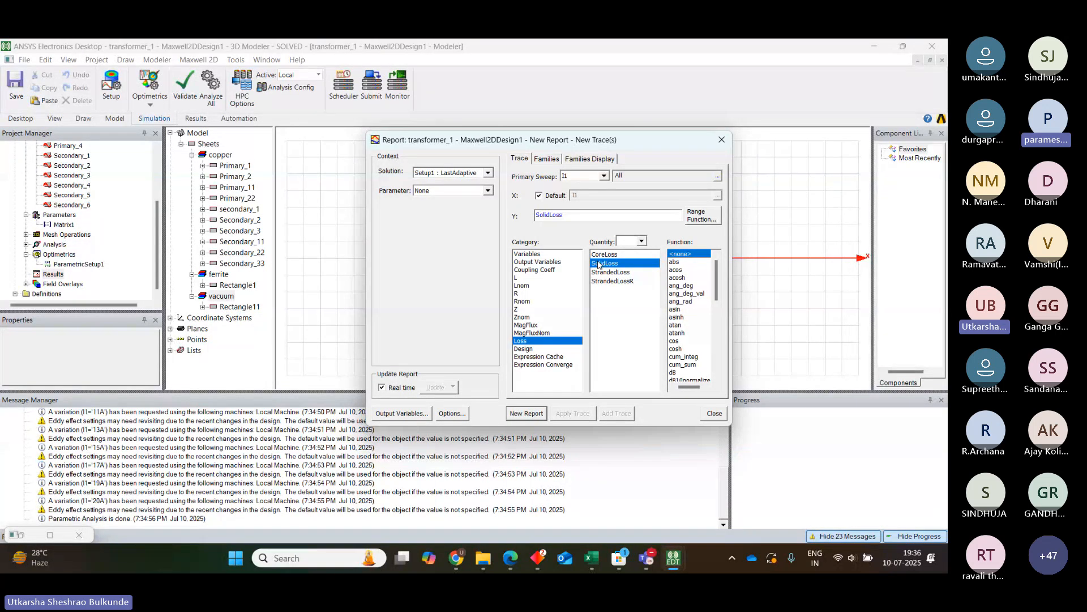
pyautogui.click(527, 414)
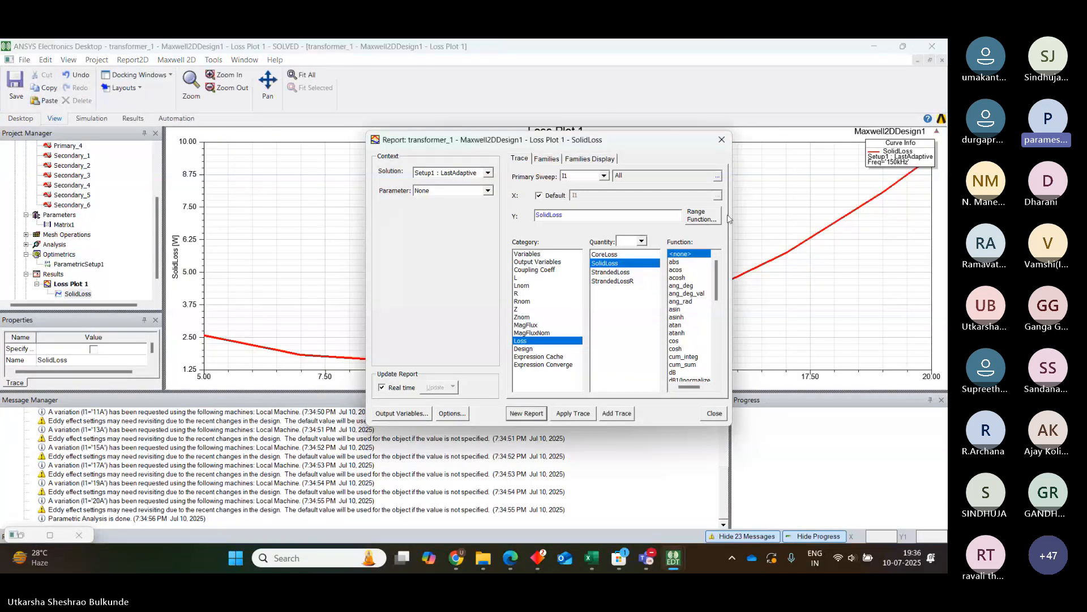
pyautogui.click(721, 140)
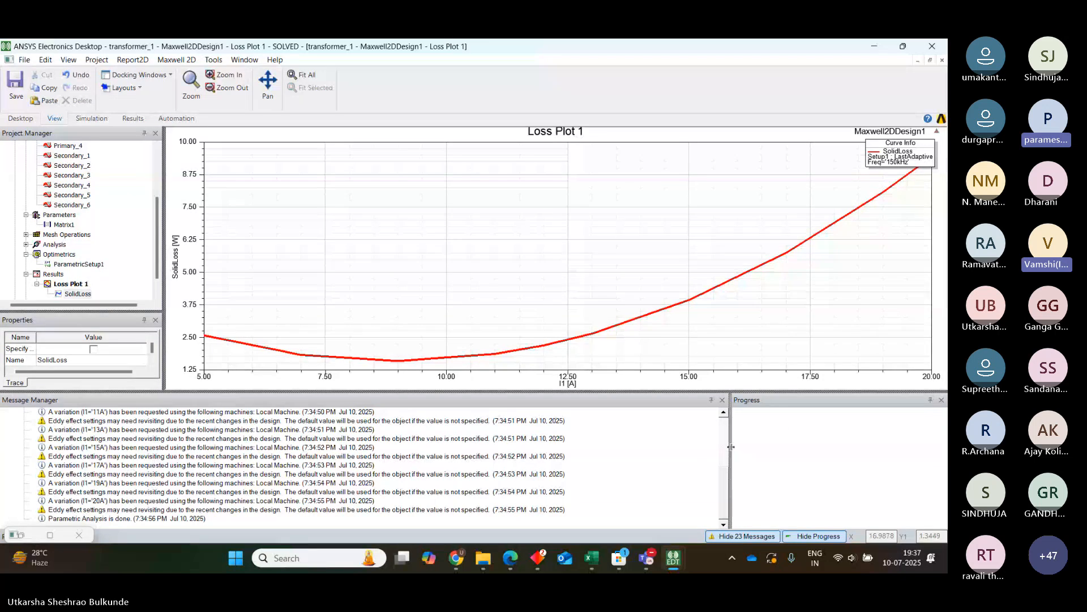
# - Start an EddyCurrent data table report from Results with I1 as the primary sweep
pyautogui.moveTo(731, 447); pyautogui.dragTo(703, 450)
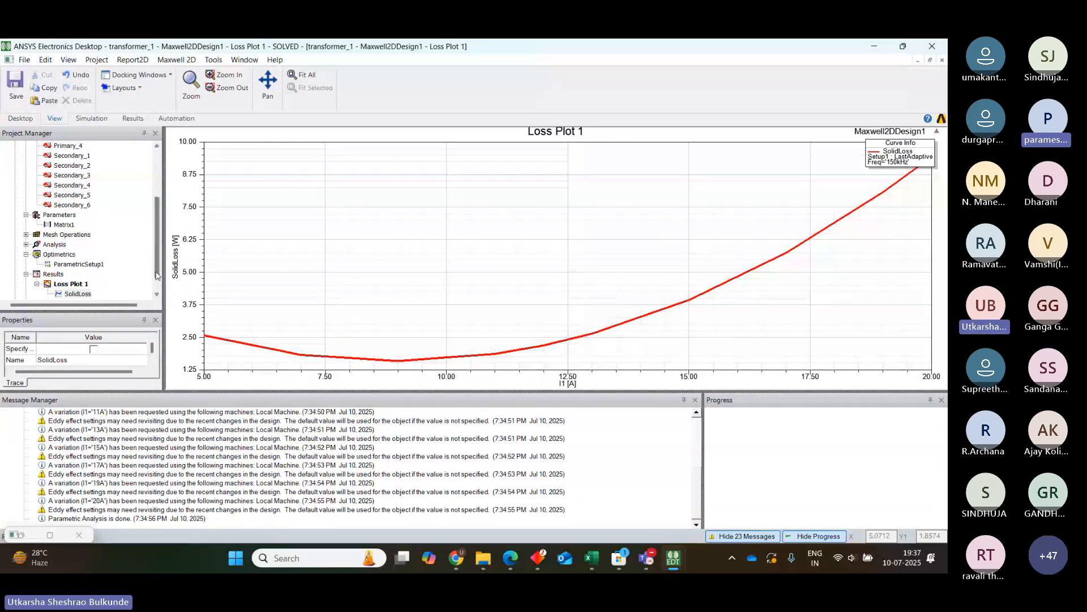
pyautogui.scroll(-1, 158, 275)
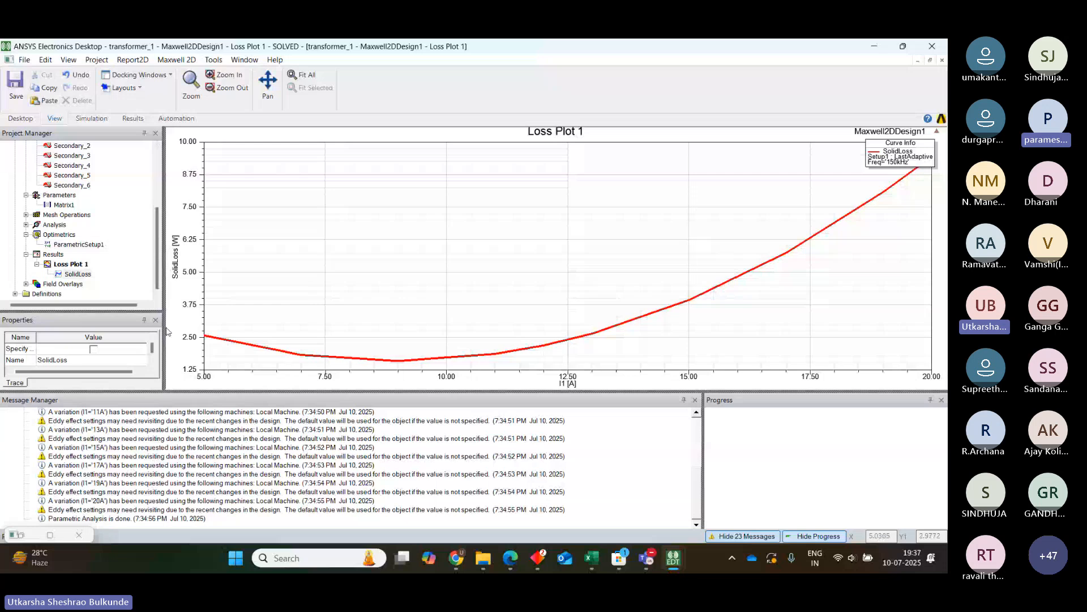
pyautogui.click(53, 255)
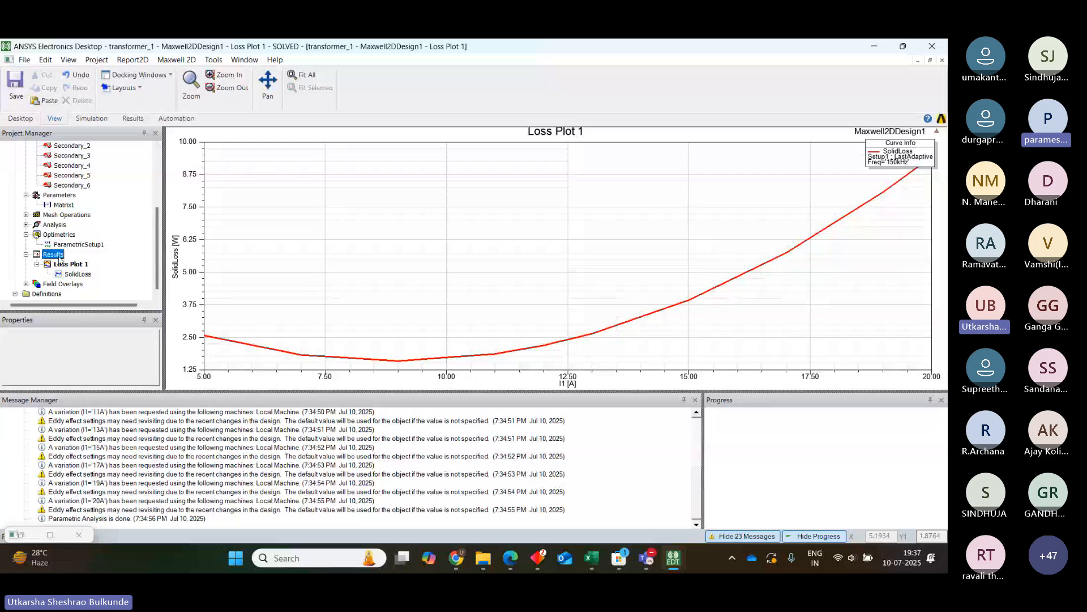
pyautogui.rightClick(59, 259)
pyautogui.moveTo(94, 257)
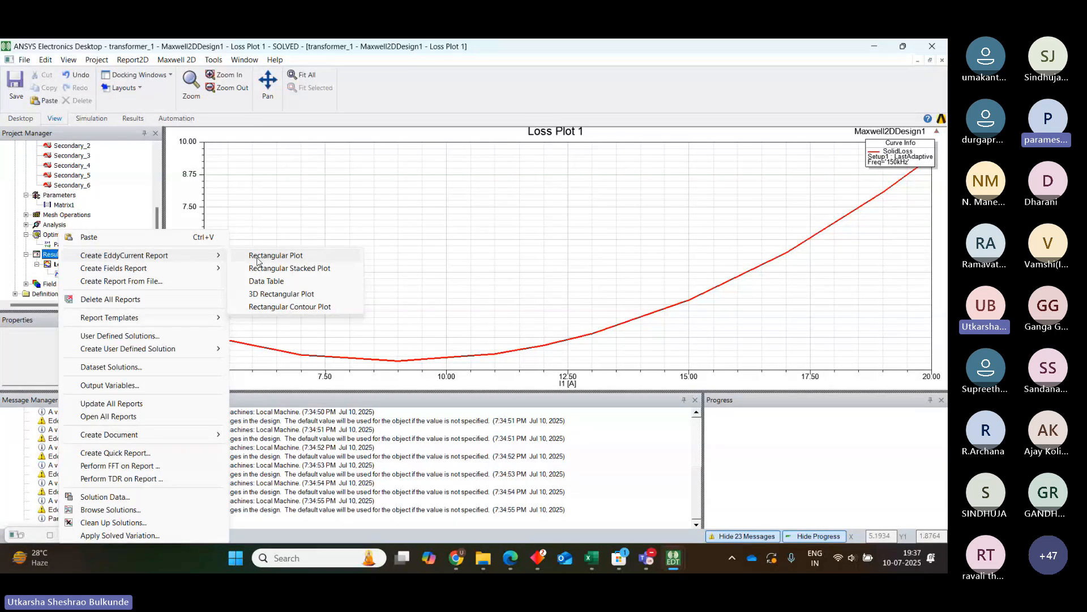
pyautogui.click(266, 281)
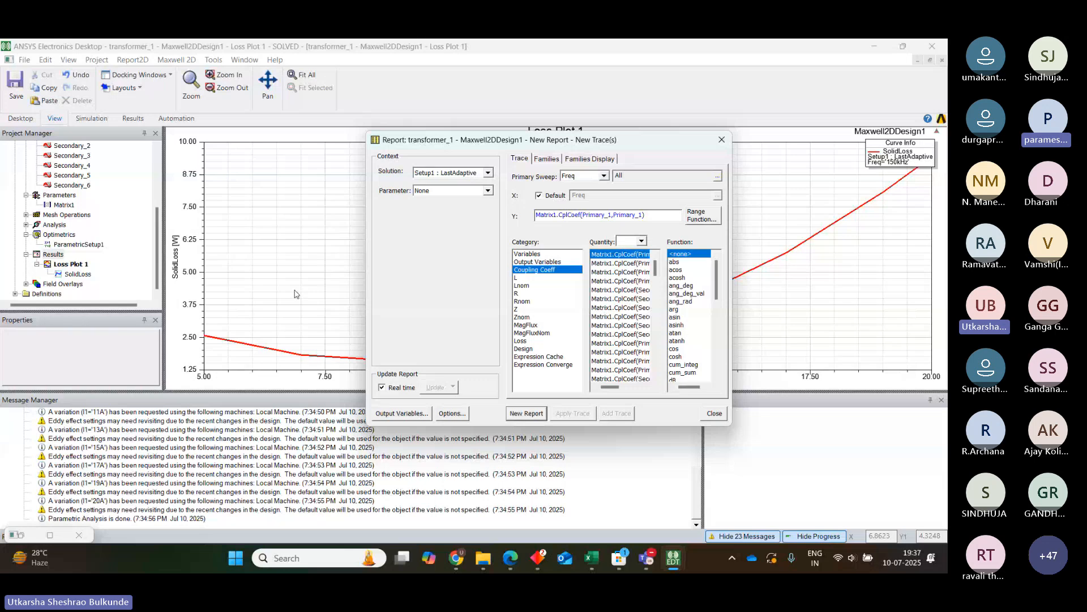
pyautogui.click(605, 176)
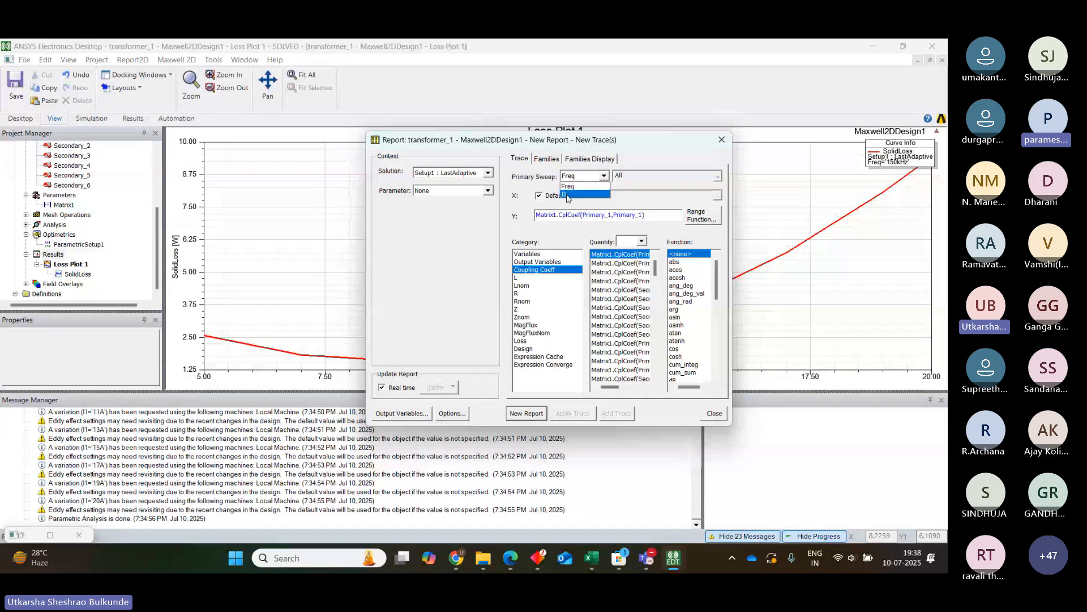
pyautogui.click(570, 194)
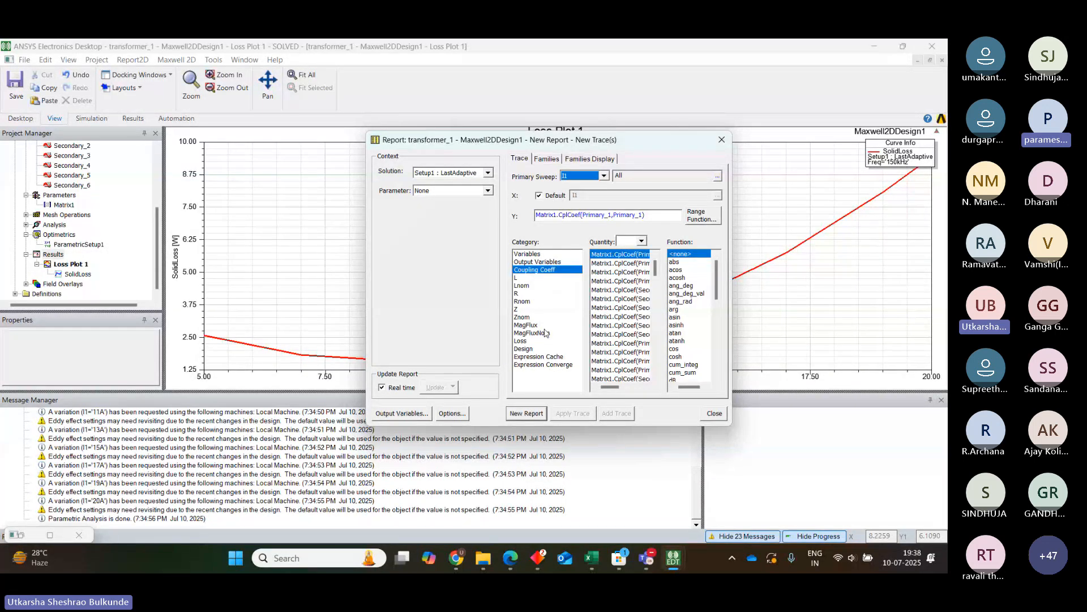
# - Create the data table of SolidLoss from the Loss category for all I1 values
pyautogui.click(517, 342)
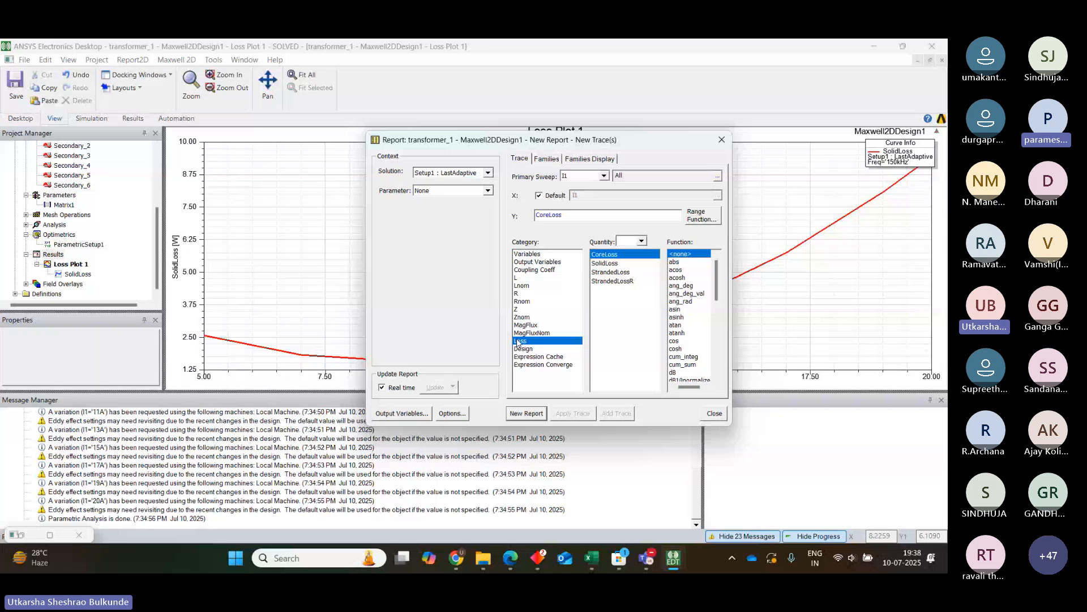
pyautogui.click(611, 264)
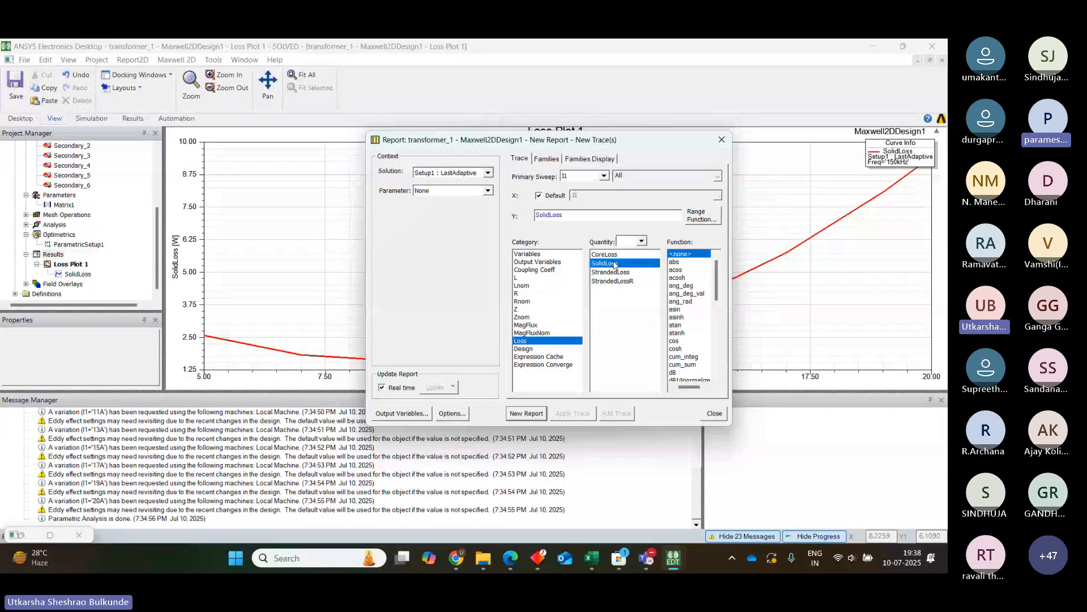
pyautogui.click(525, 413)
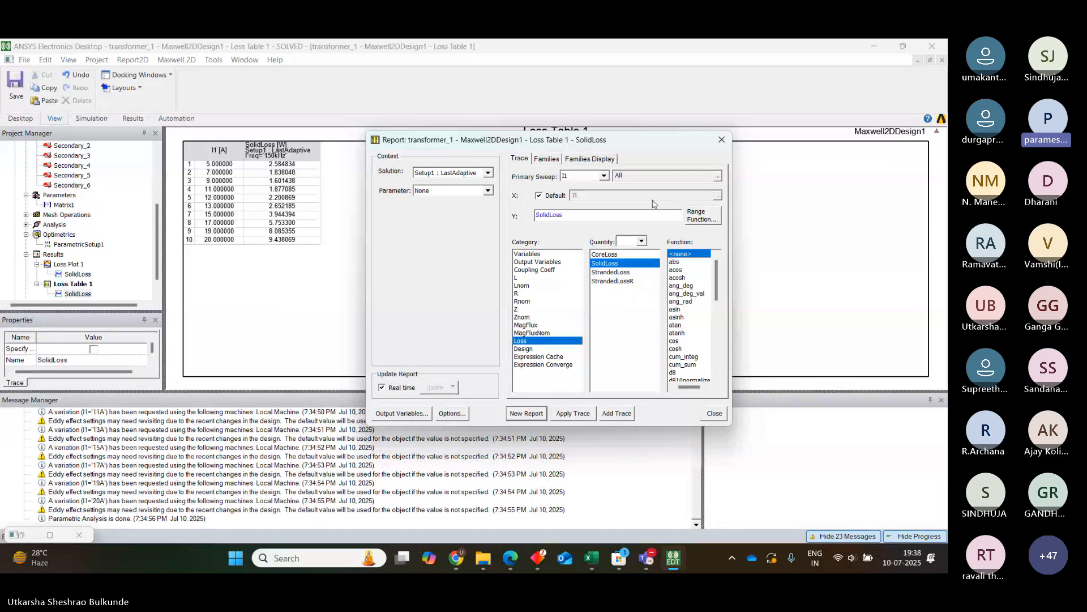
# - Close the report dialog, return to the Maxwell2DDesign1 model view and collapse the copper group in the model tree
pyautogui.click(721, 140)
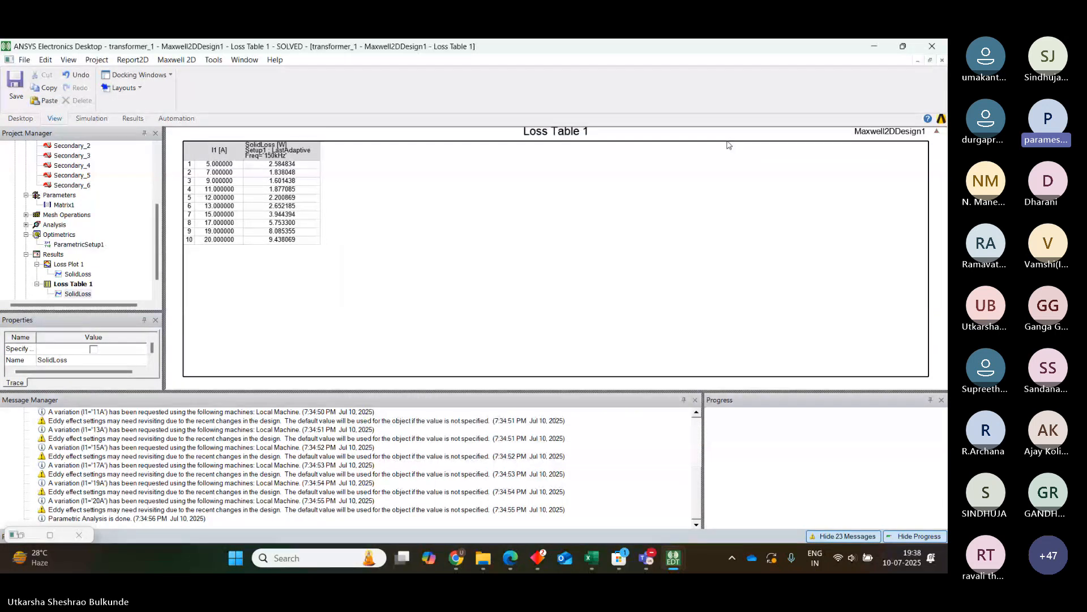
pyautogui.moveTo(78, 311); pyautogui.dragTo(79, 325)
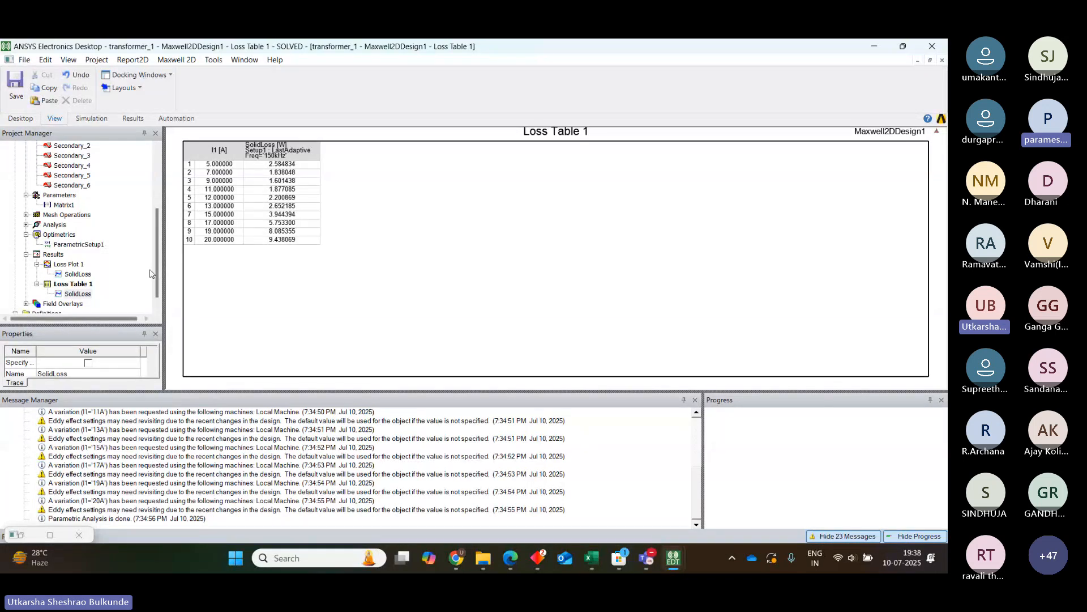
pyautogui.moveTo(156, 253); pyautogui.dragTo(162, 175)
pyautogui.scroll(-4, 113, 255)
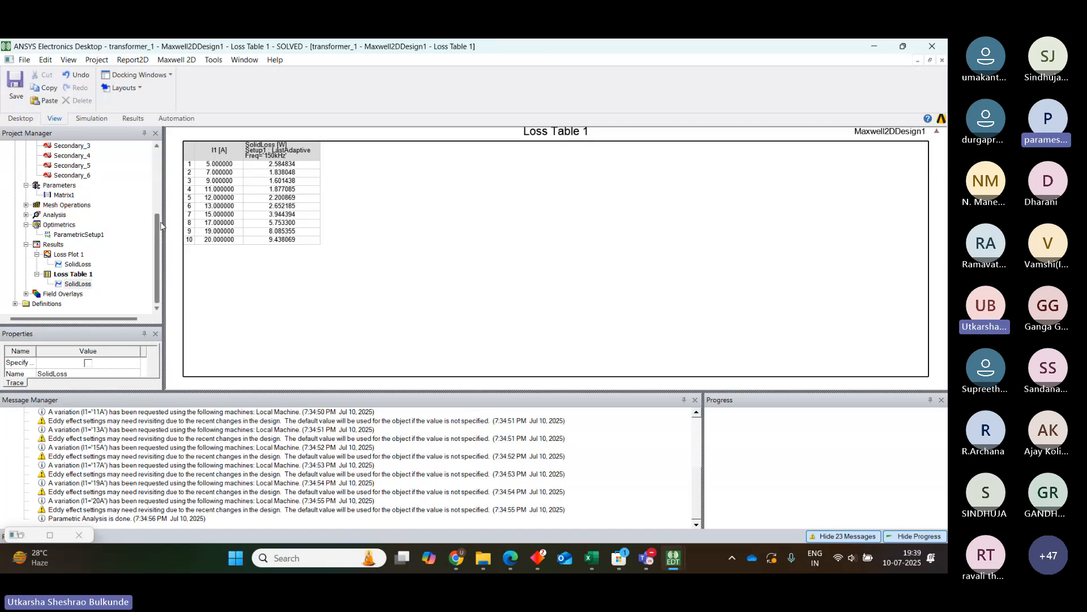
pyautogui.moveTo(161, 226); pyautogui.dragTo(130, 157)
pyautogui.doubleClick(130, 156)
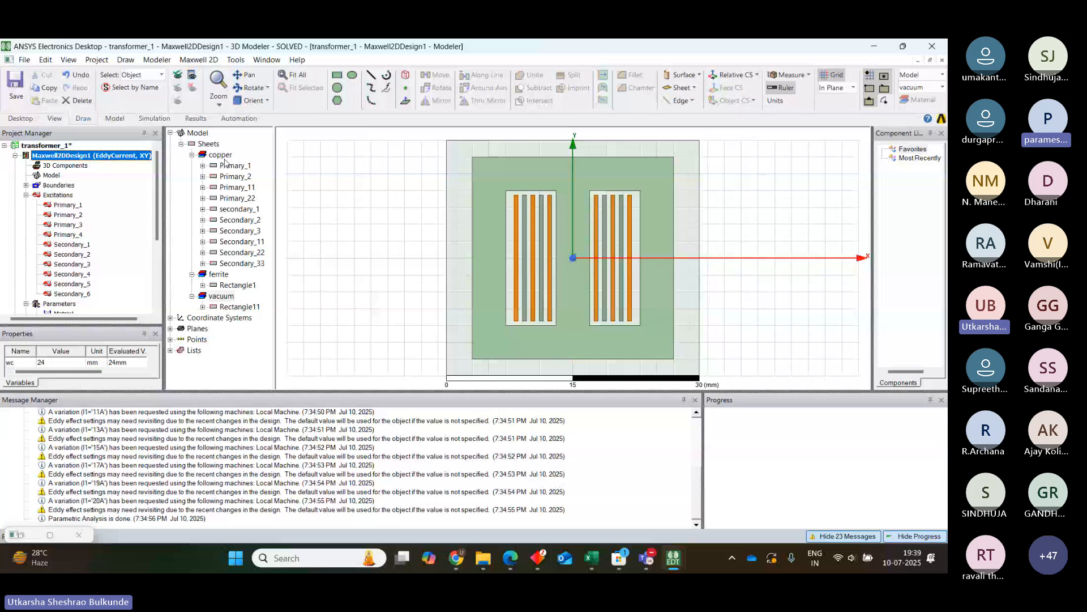
pyautogui.click(192, 154)
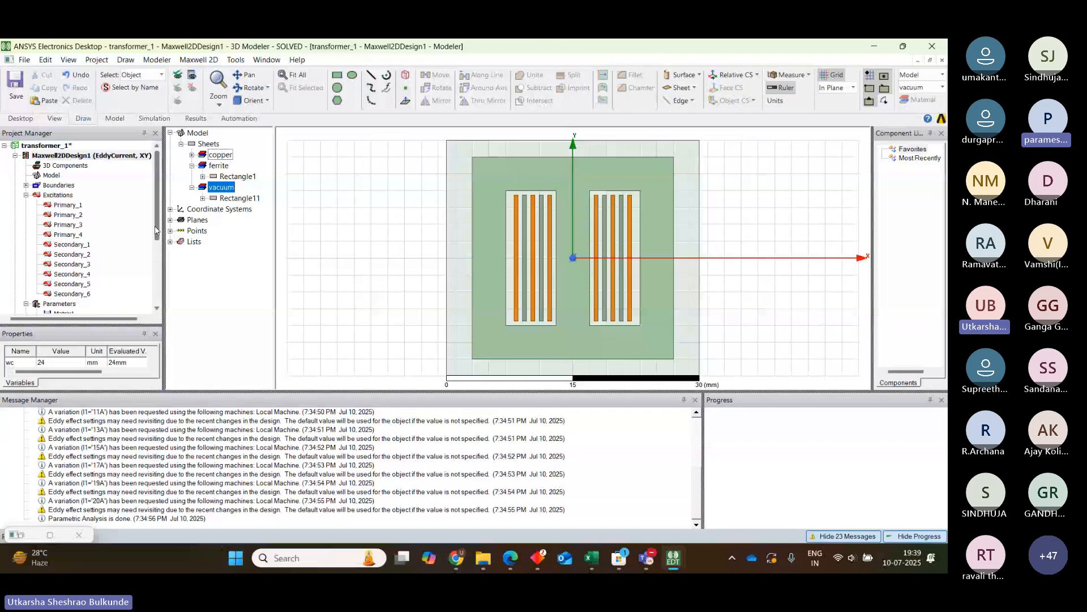
# - Open the design's local variables for editing from the design variable list
pyautogui.scroll(-4, 157, 230)
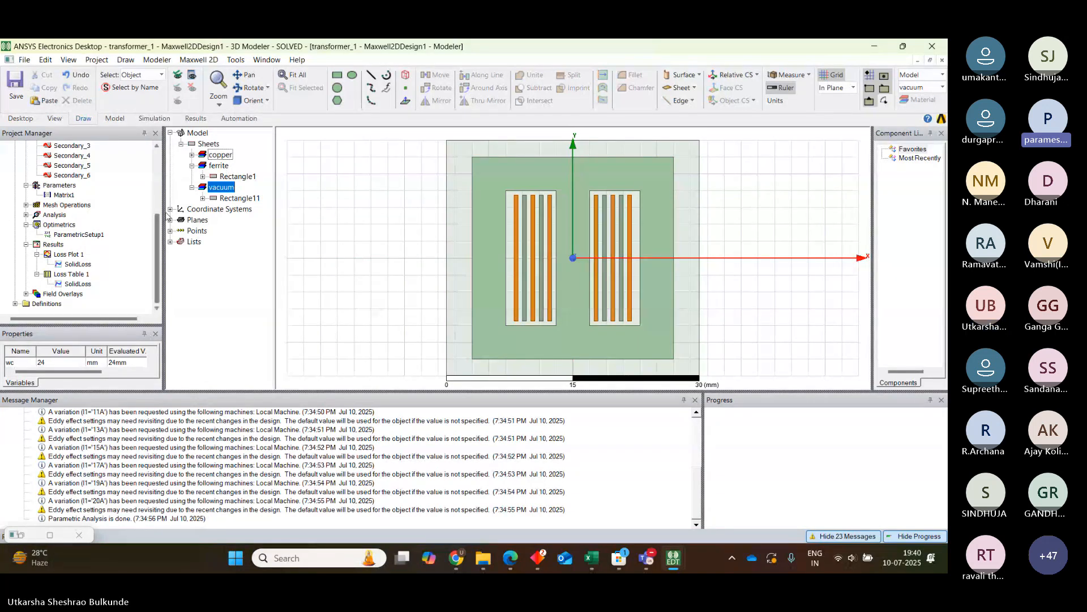
pyautogui.moveTo(179, 391); pyautogui.dragTo(179, 491)
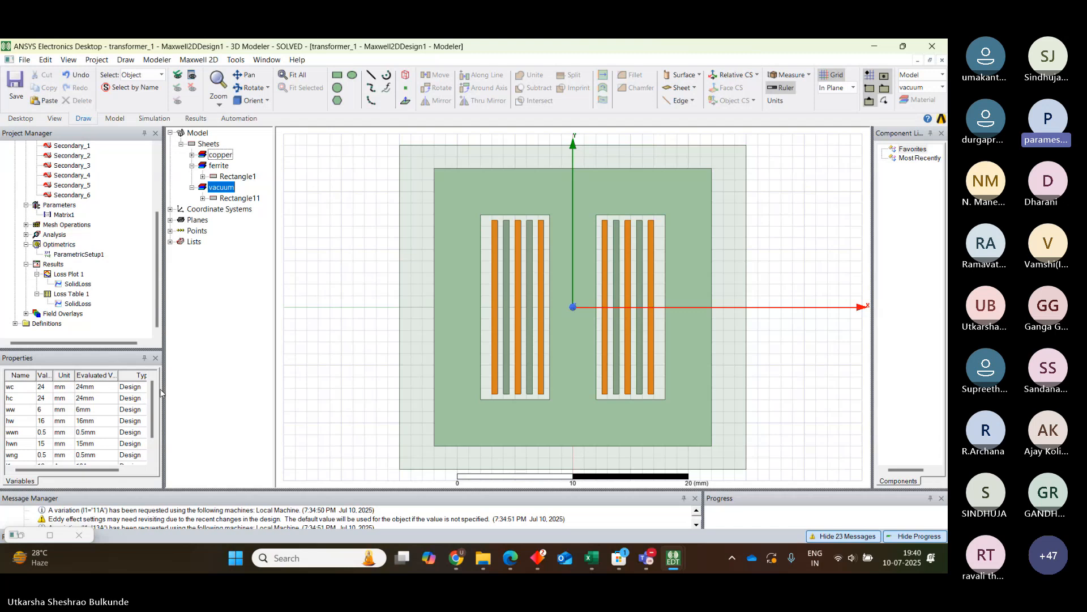
pyautogui.moveTo(152, 397); pyautogui.dragTo(148, 448)
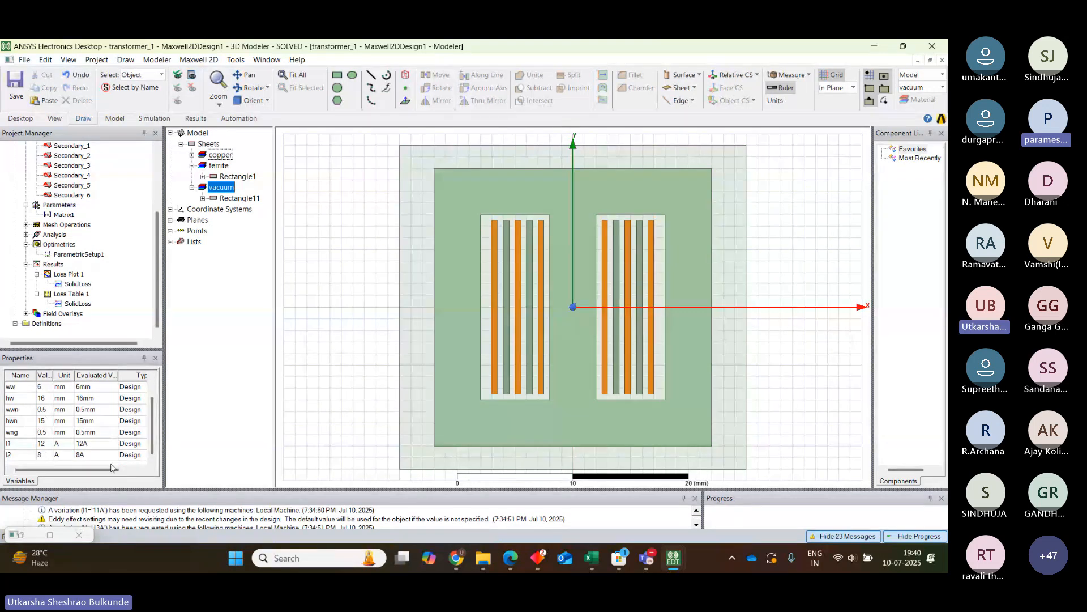
pyautogui.click(9, 456)
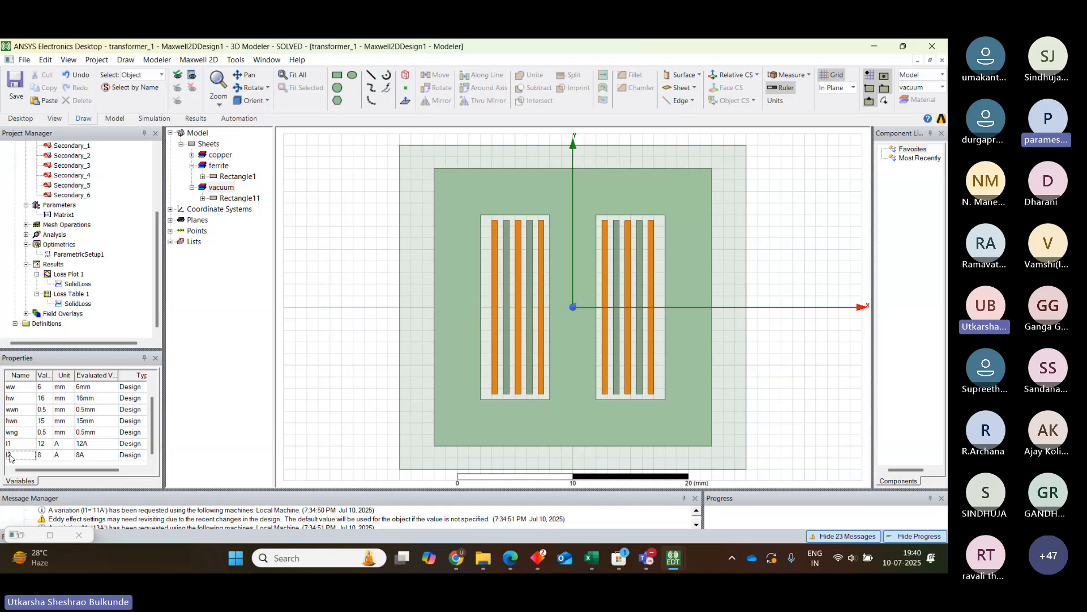
pyautogui.doubleClick(10, 456)
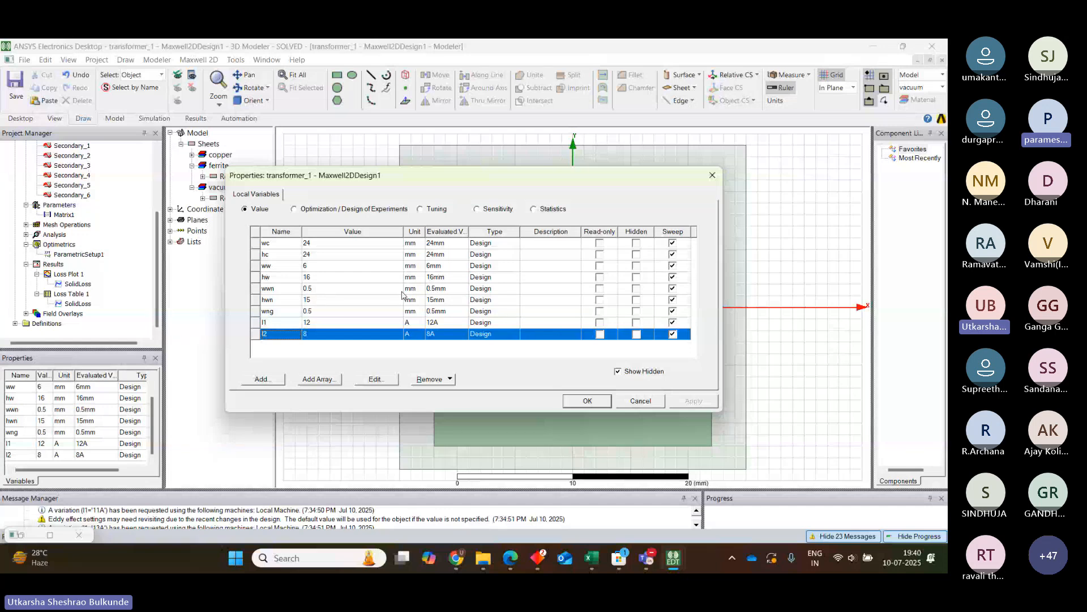
pyautogui.click(263, 379)
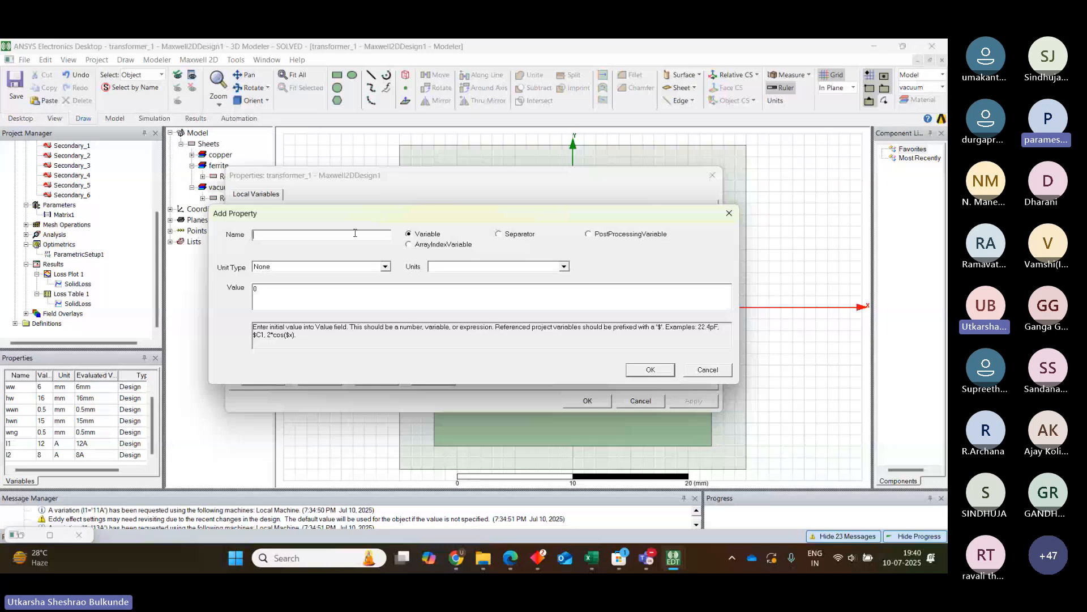
pyautogui.click(725, 218)
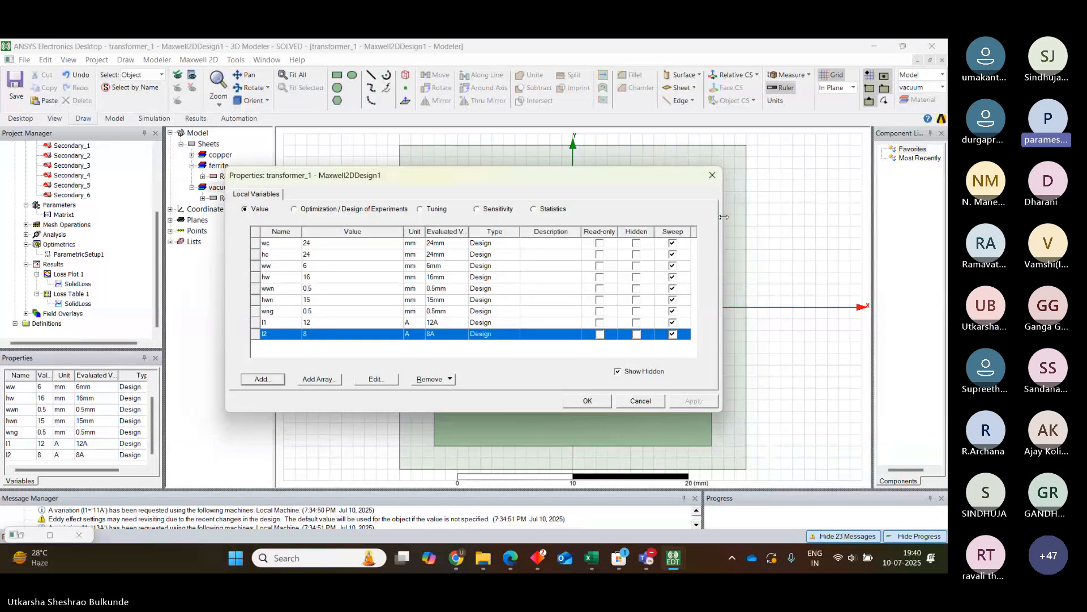
# - Start a new array variable named MaterialArray with three data rows
pyautogui.click(333, 382)
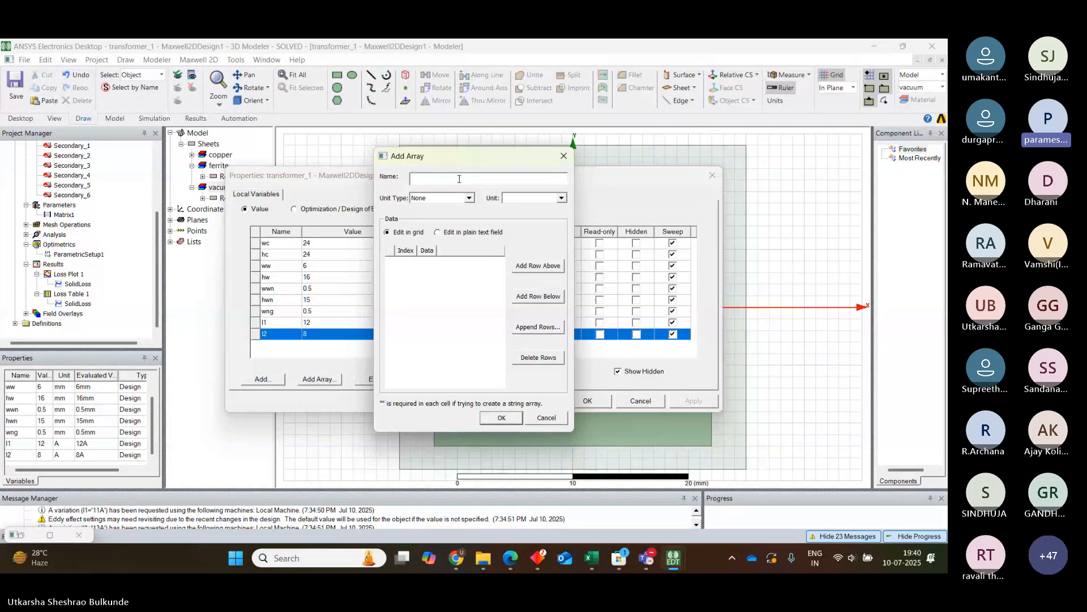
pyautogui.write('Mater')
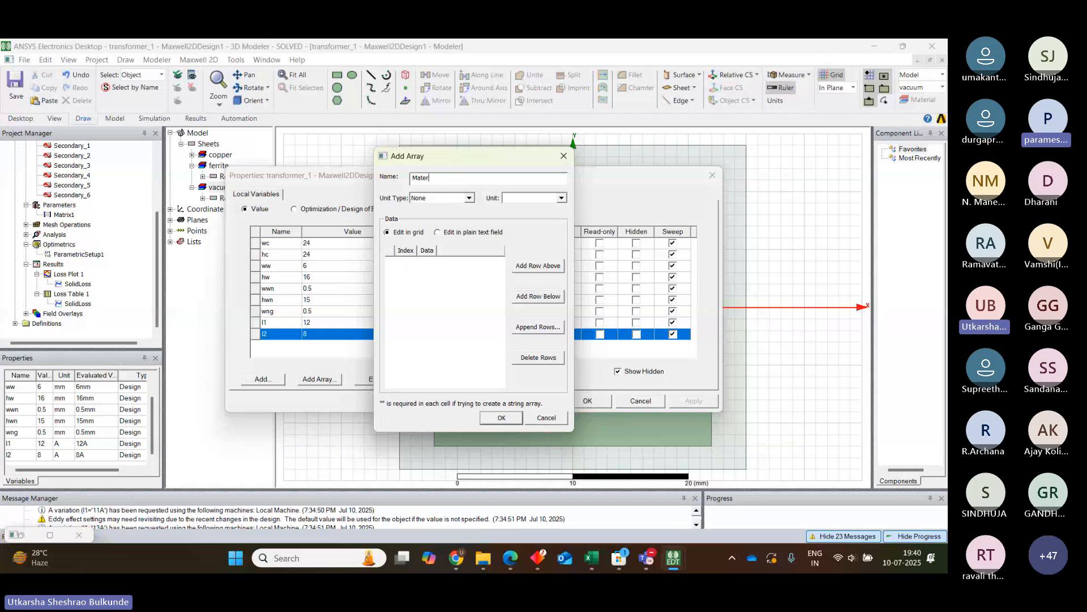
pyautogui.write('ialA')
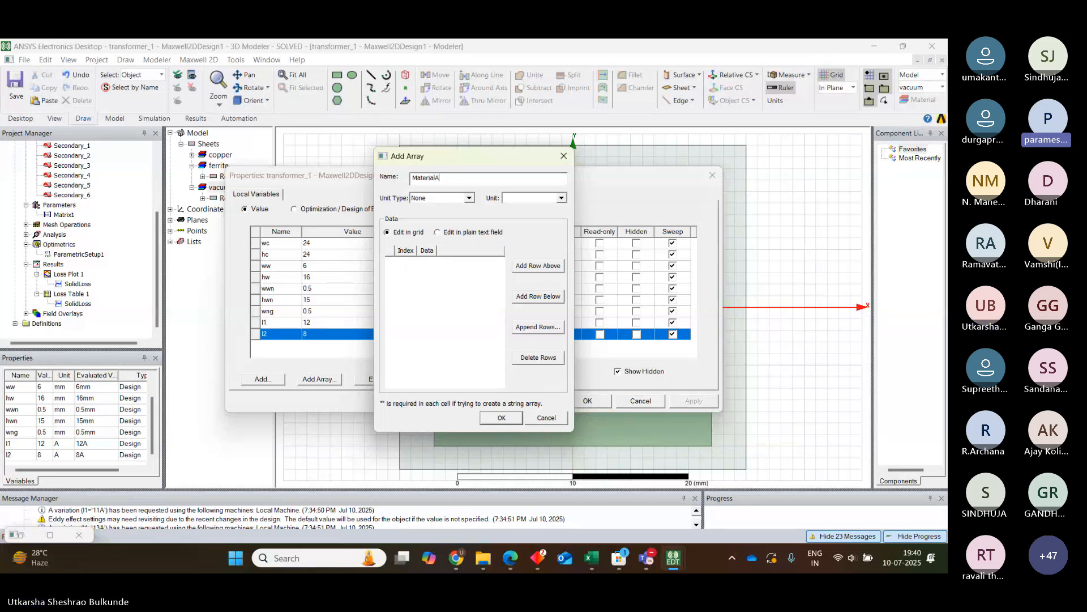
pyautogui.write('rray')
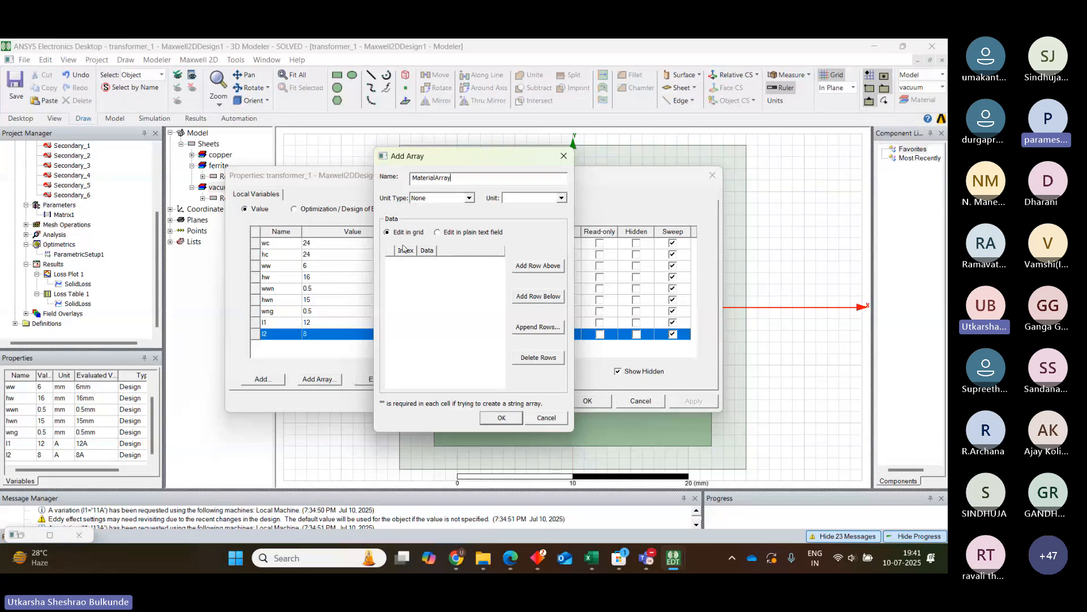
pyautogui.click(527, 272)
pyautogui.click(527, 272)
pyautogui.click(527, 273)
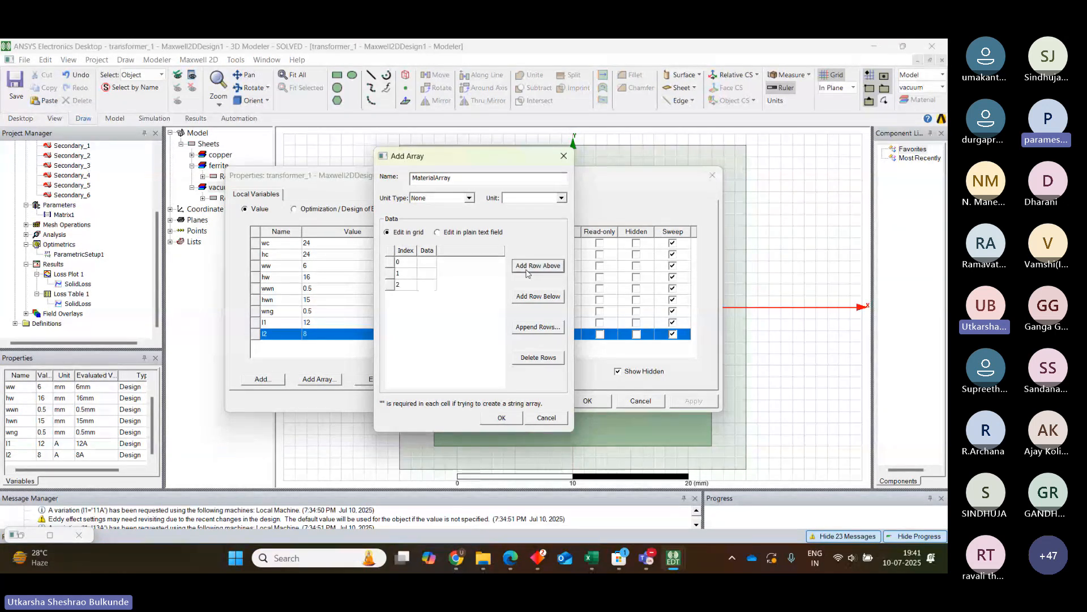
# - Fill the three rows of MaterialArray with Ferrite, Iron and Steel_1008
pyautogui.click(428, 263)
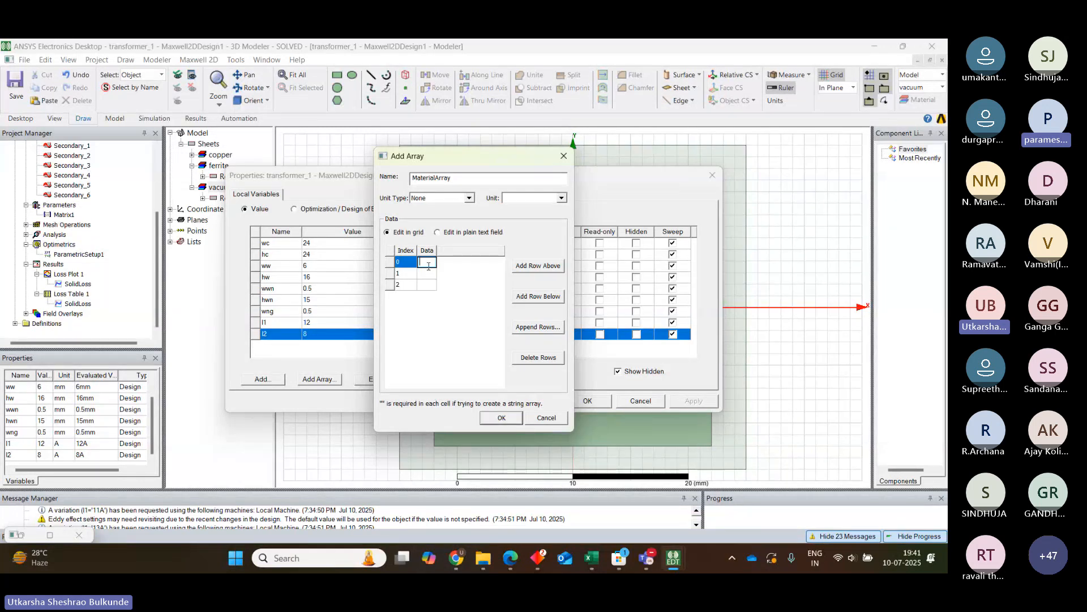
pyautogui.write('Ferr')
pyautogui.write('ite')
pyautogui.click(426, 274)
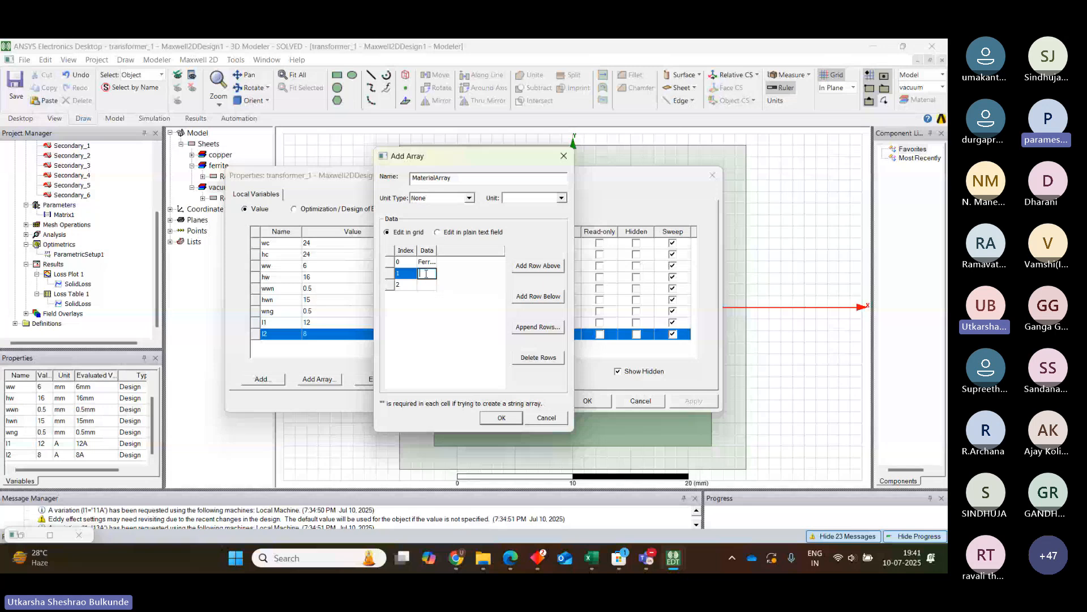
pyautogui.write('Iron')
pyautogui.click(426, 285)
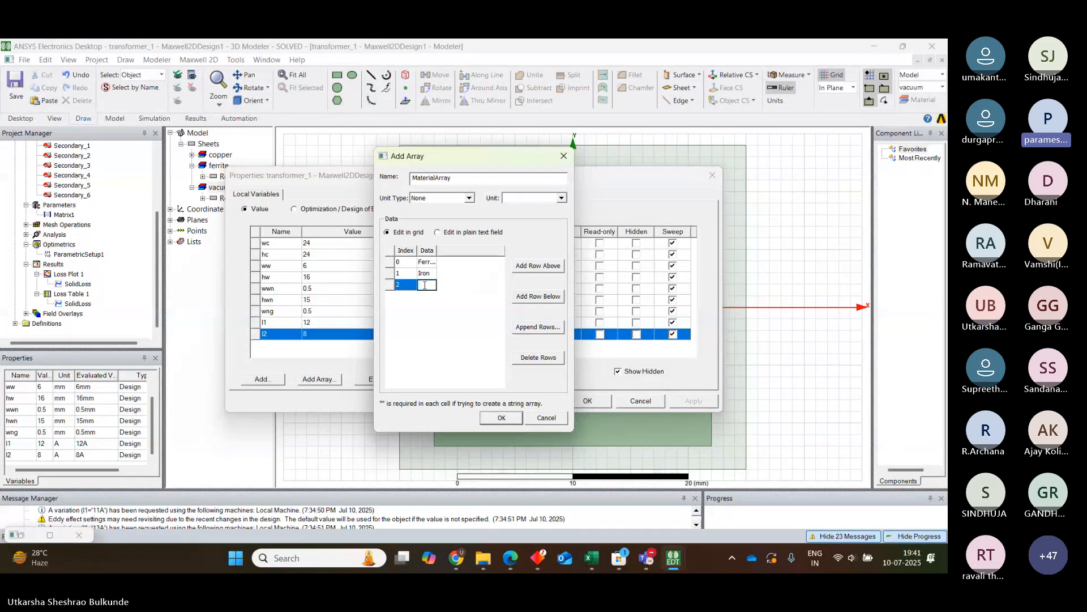
pyautogui.write('Stell')
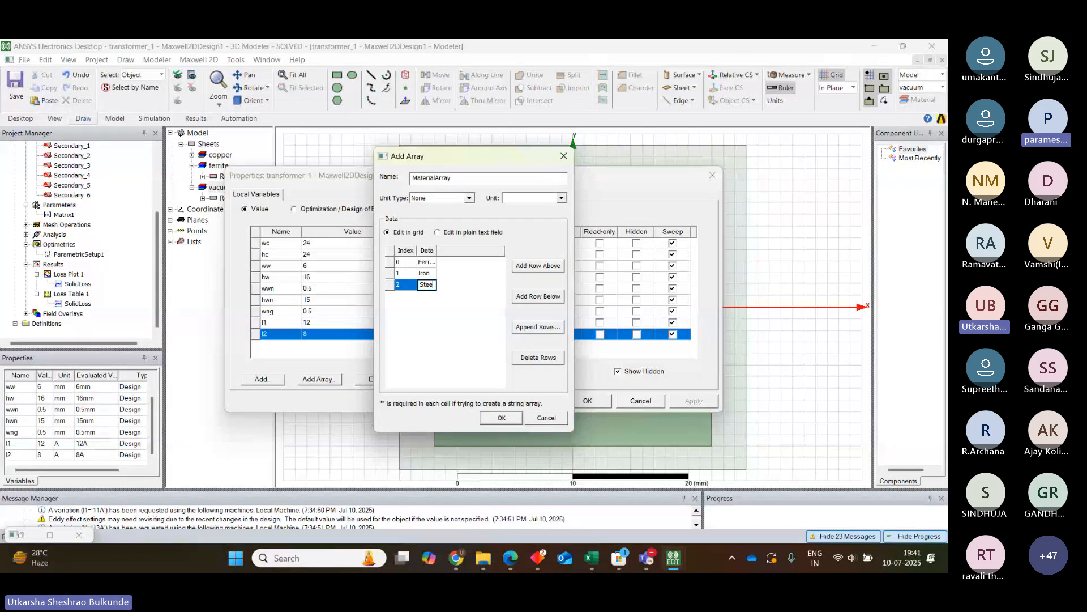
pyautogui.write('l_')
pyautogui.write('1008')
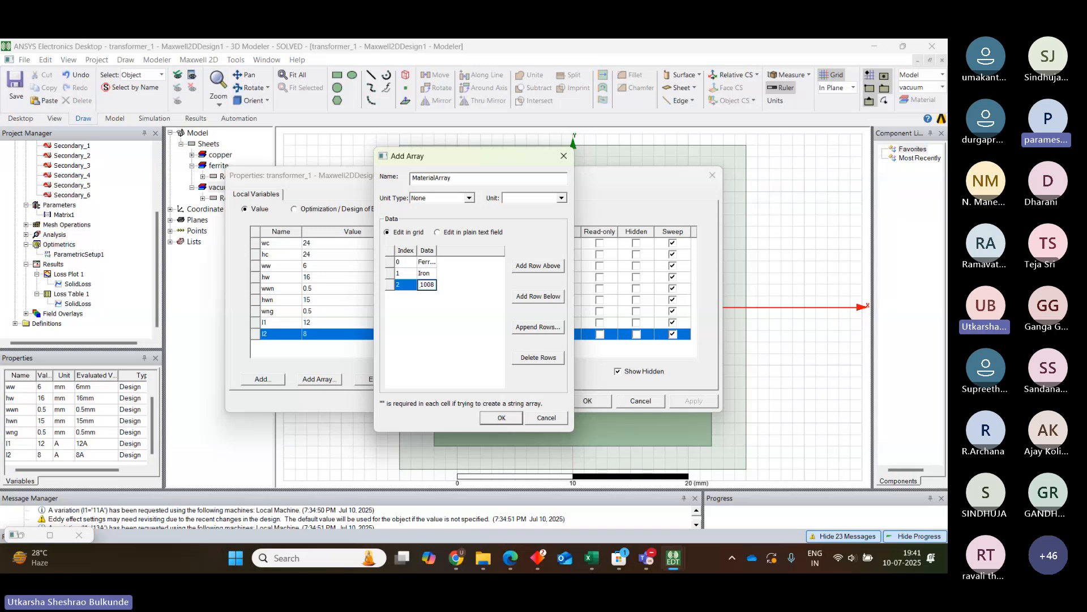
# - Rewrite the first two MaterialArray entries as the lowercase quoted strings "ferrite" and "iron"
pyautogui.click(428, 262)
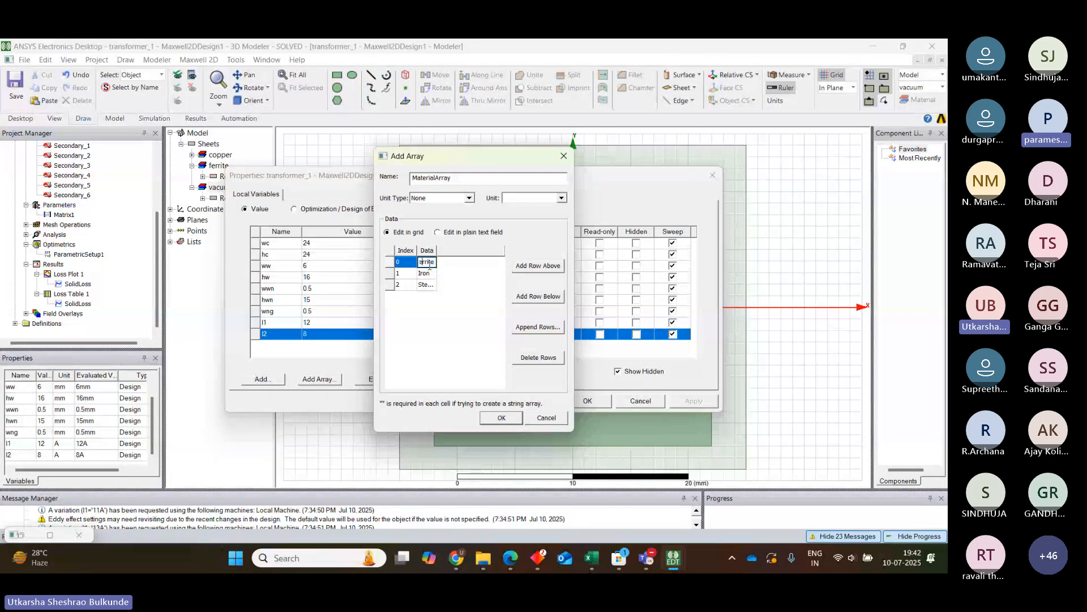
pyautogui.press('Left')
pyautogui.press('Left')
pyautogui.write('"')
pyautogui.press('End')
pyautogui.write('"')
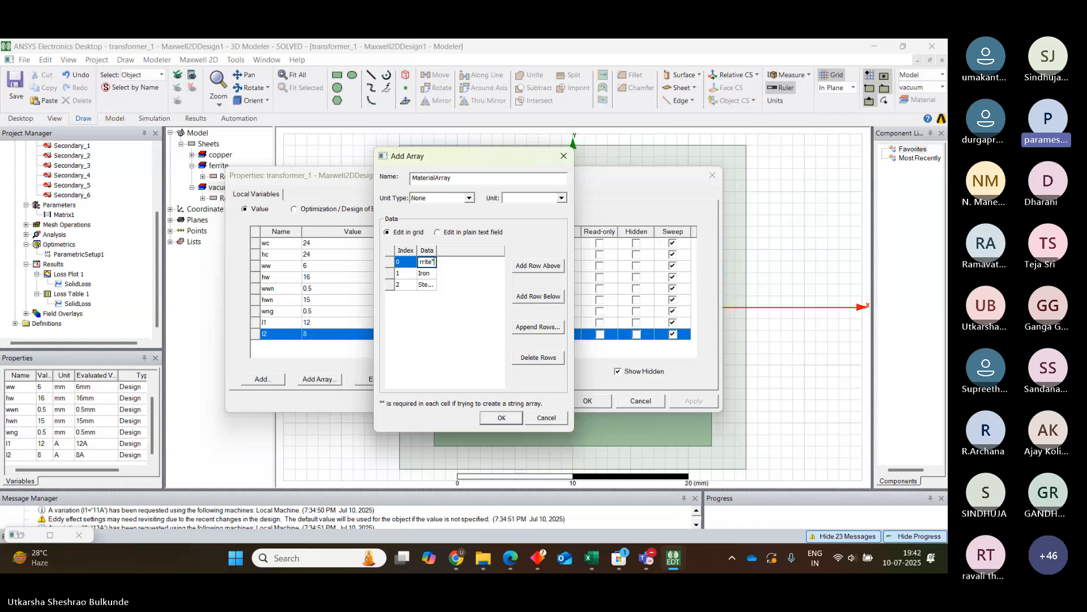
pyautogui.click(422, 273)
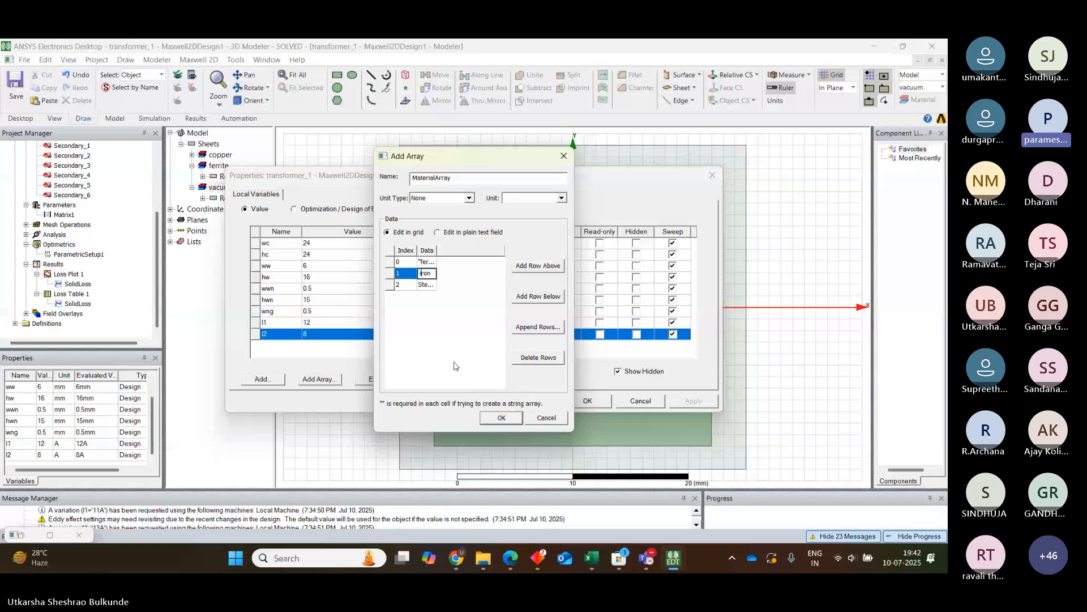
pyautogui.write('"')
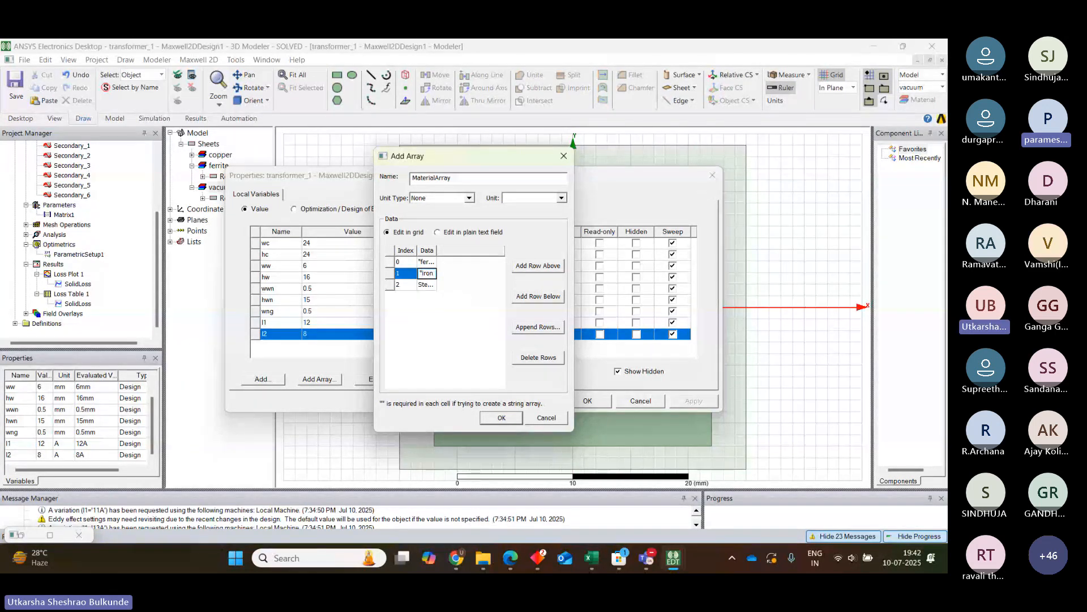
pyautogui.write('"')
# - Rewrite the third MaterialArray entry as the quoted string "steel_1008" and accept the array
pyautogui.click(429, 287)
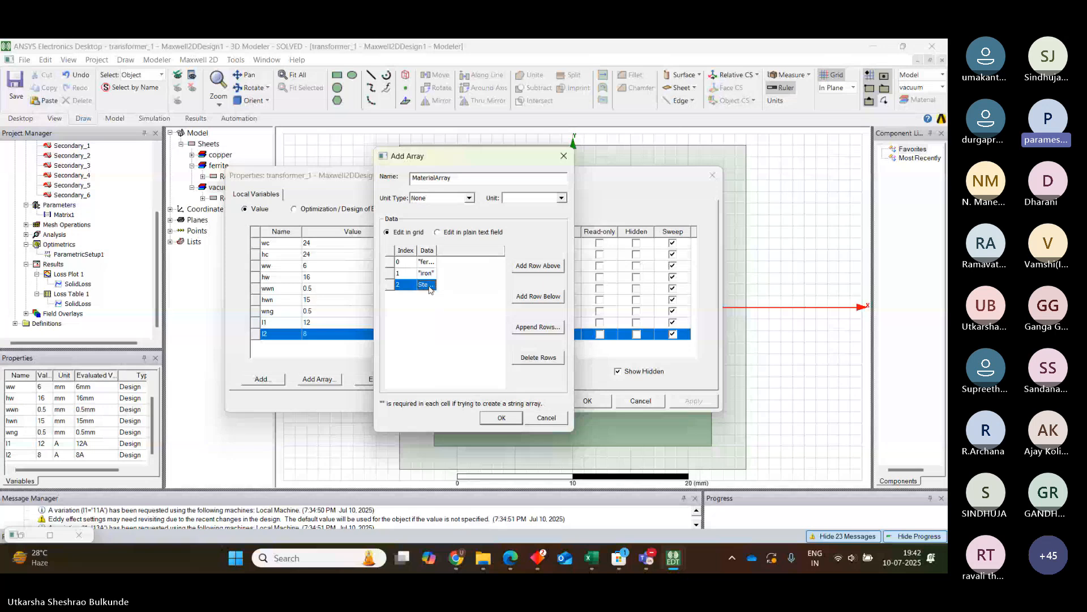
pyautogui.click(430, 287)
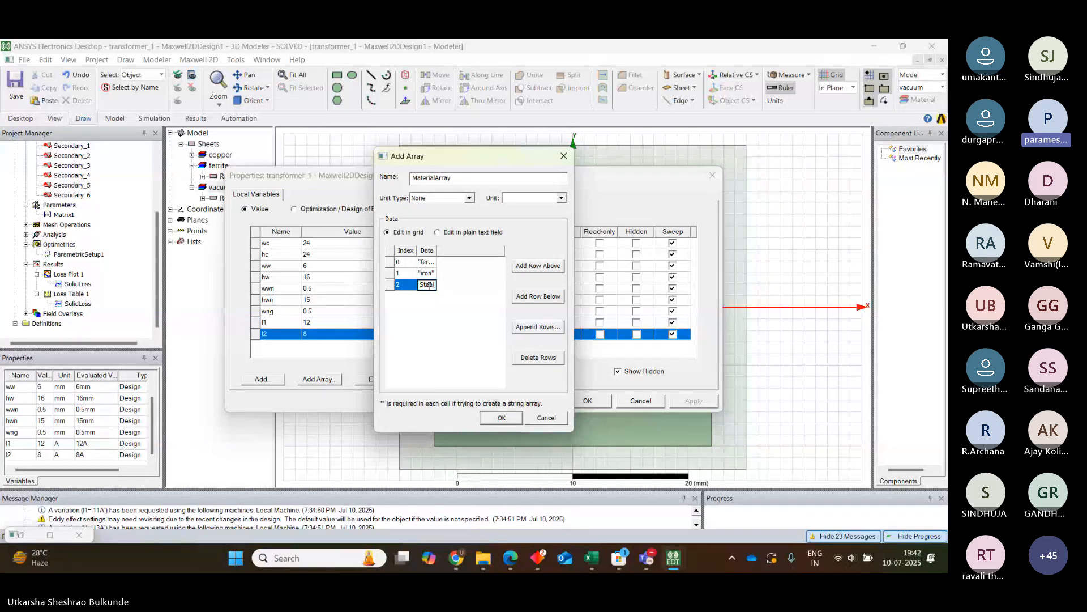
pyautogui.click(422, 285)
pyautogui.write('"')
pyautogui.press('End')
pyautogui.write('"s')
pyautogui.press('Right')
pyautogui.write('_1008"')
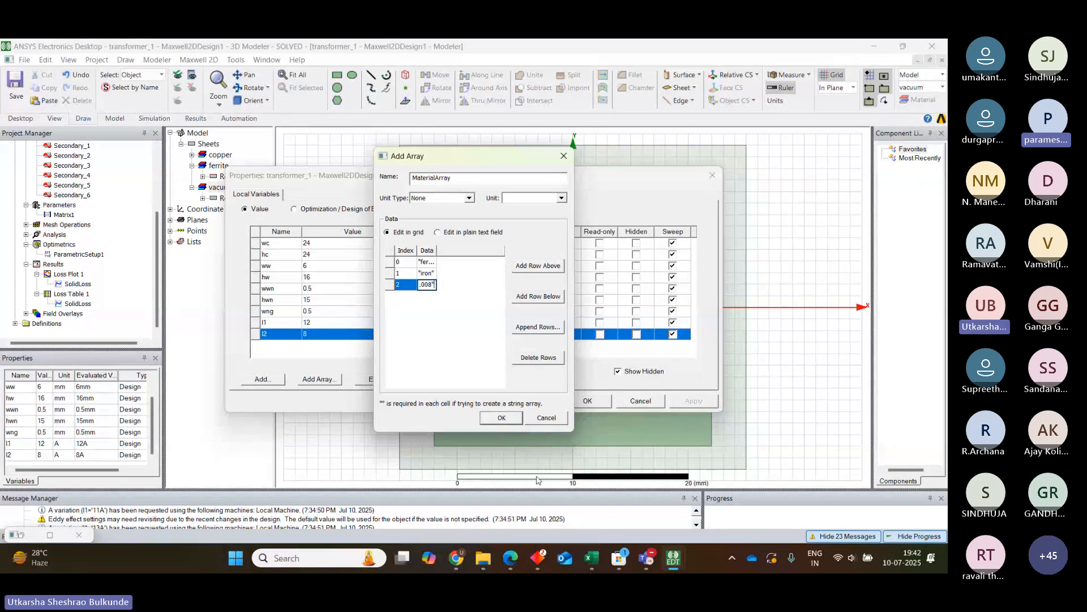
pyautogui.click(500, 418)
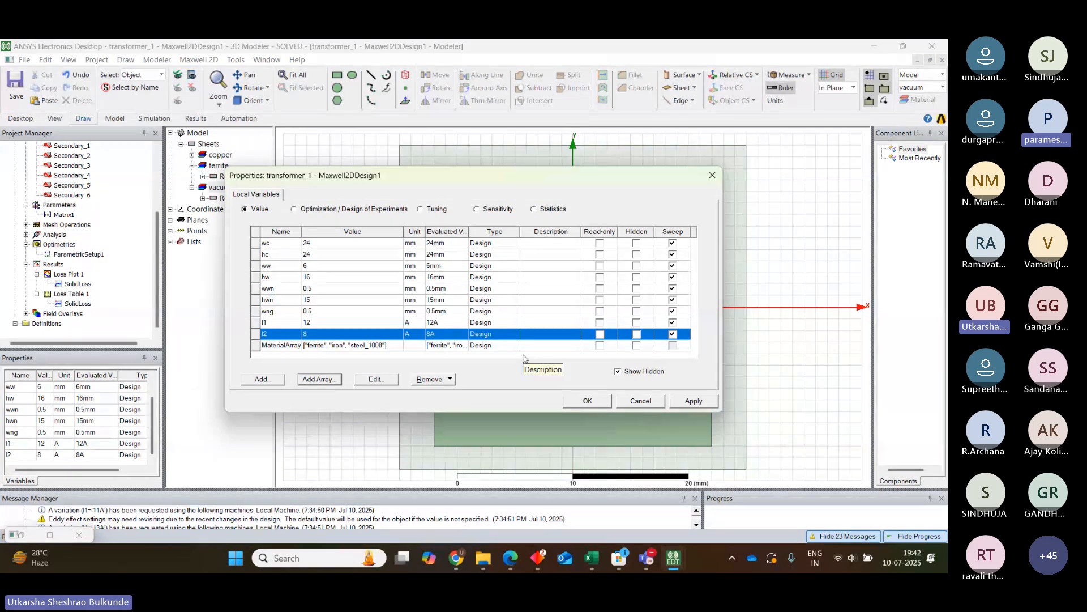
# - Start a new local variable named MaterialIndex and define it as an array index variable
pyautogui.click(263, 379)
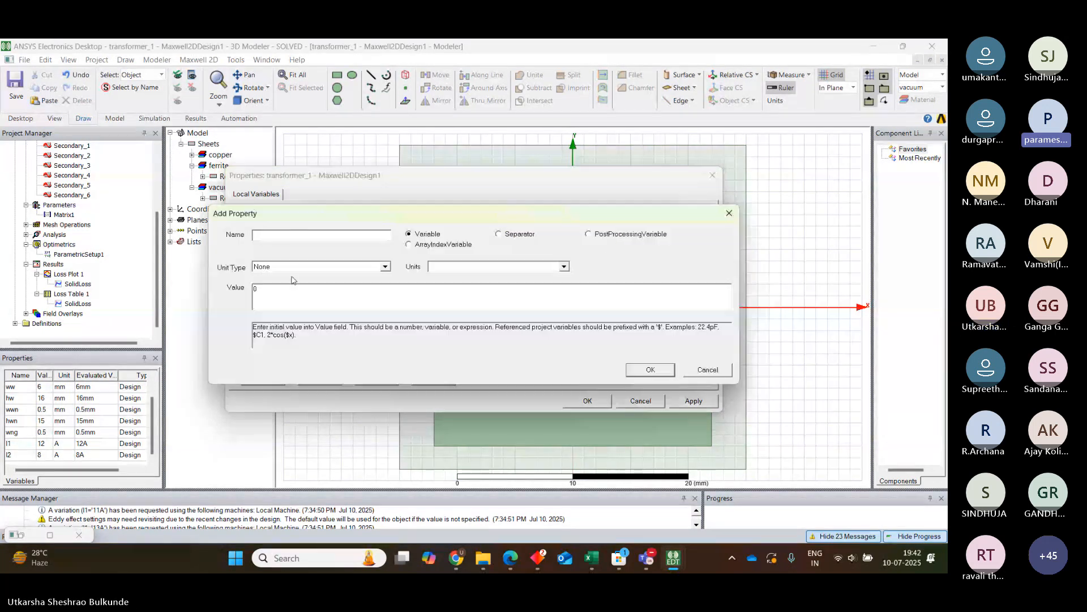
pyautogui.click(296, 234)
pyautogui.write('Material')
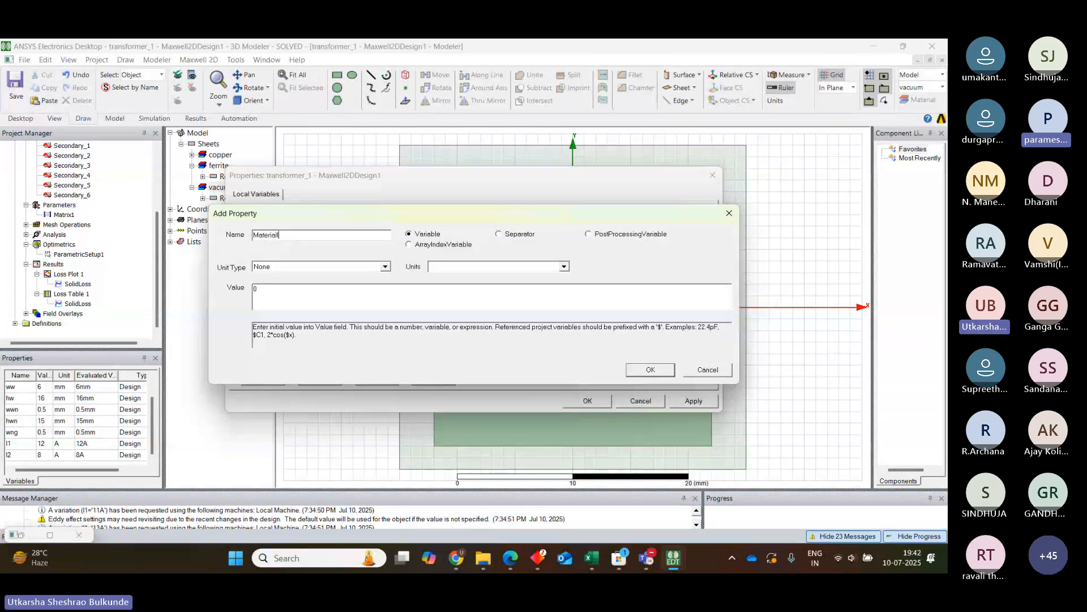
pyautogui.write('Index')
pyautogui.click(410, 245)
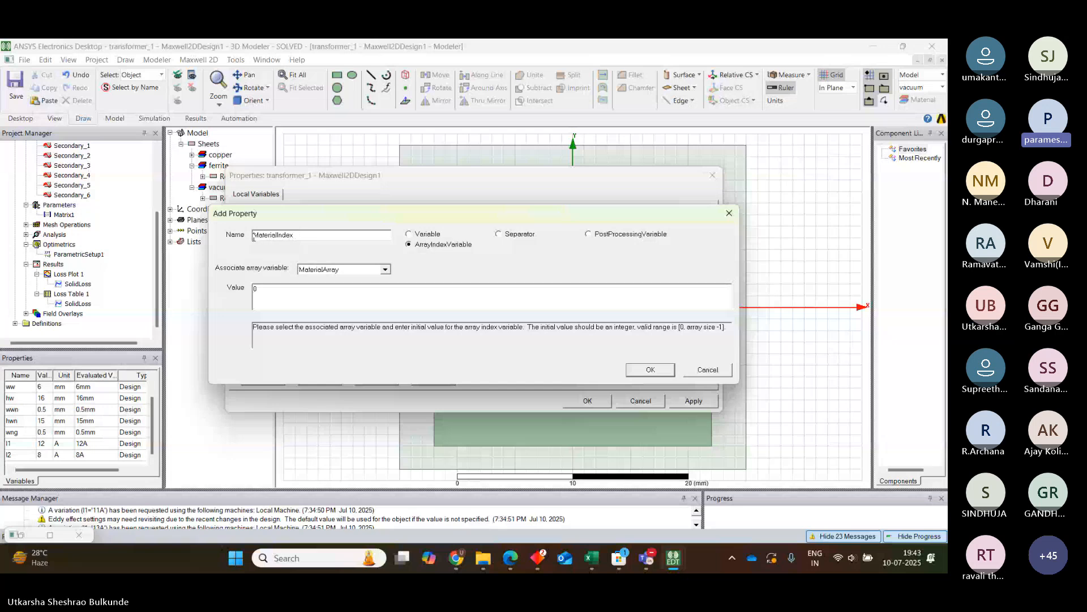
# - Associate MaterialIndex with MaterialArray at an initial value of 0 and accept the design variables
pyautogui.moveTo(705, 219); pyautogui.dragTo(875, 170)
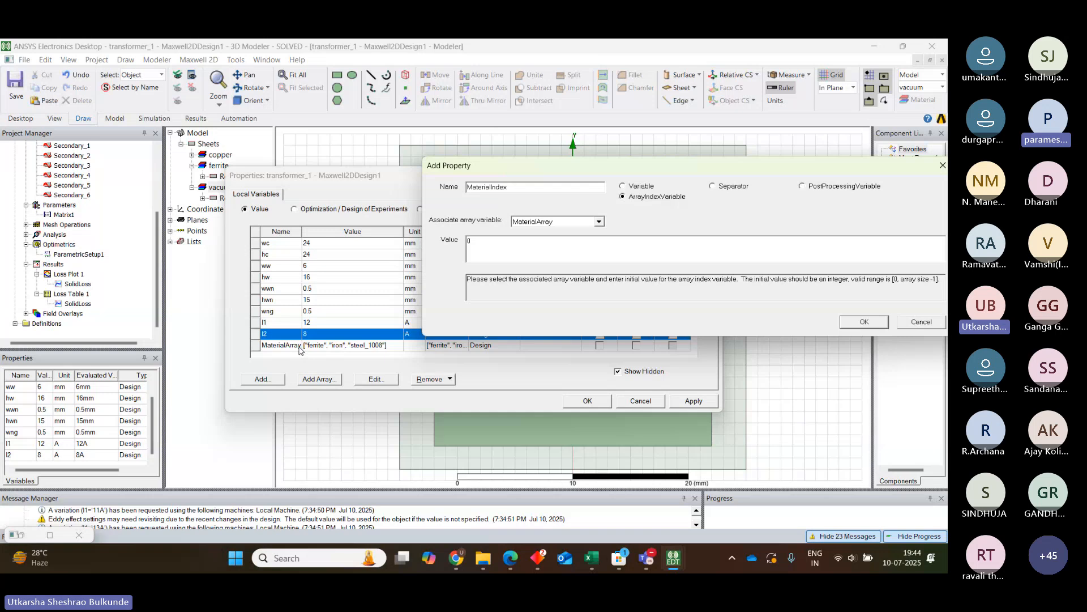
pyautogui.click(599, 222)
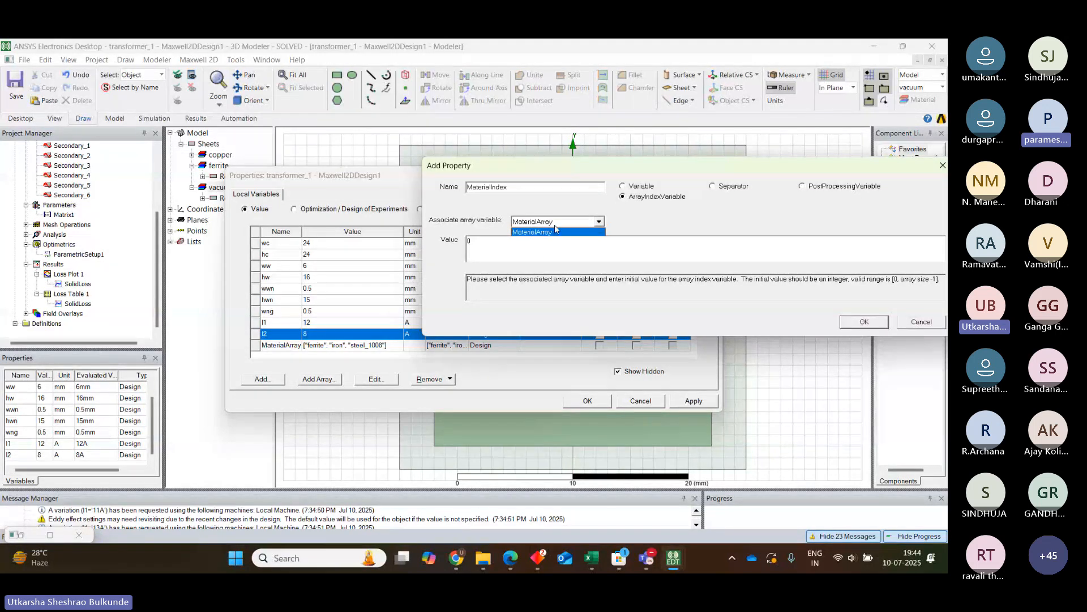
pyautogui.click(753, 163)
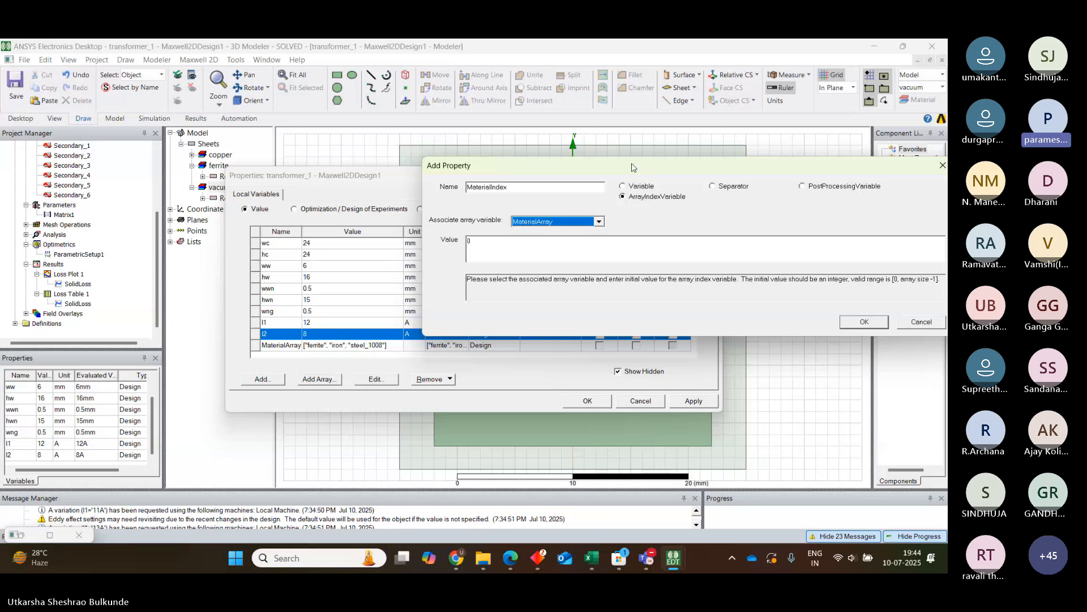
pyautogui.moveTo(690, 164); pyautogui.dragTo(533, 176)
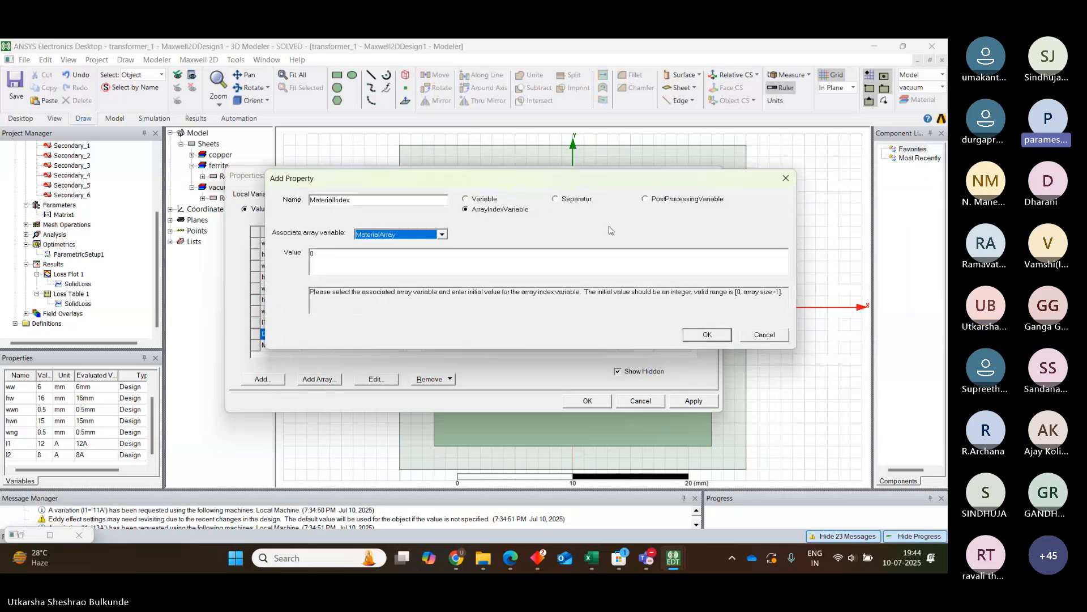
pyautogui.click(708, 335)
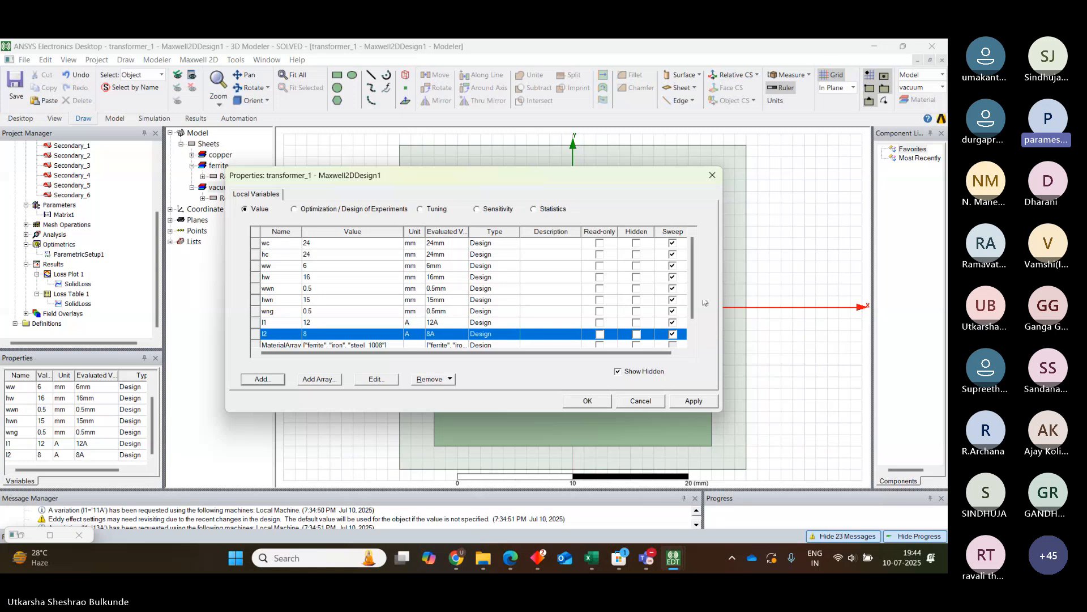
pyautogui.moveTo(705, 303); pyautogui.dragTo(705, 322)
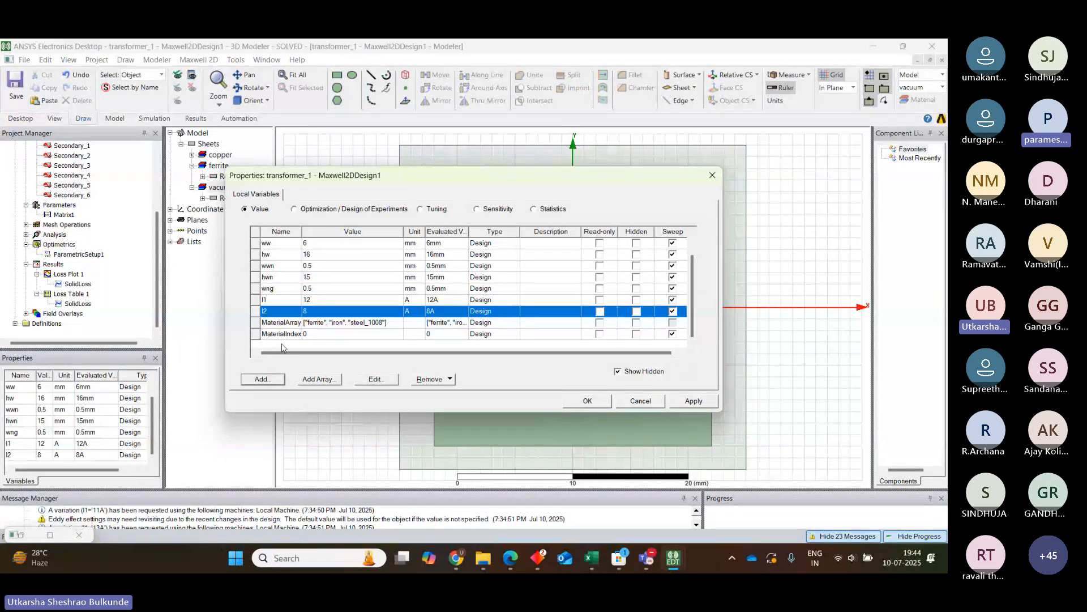
pyautogui.click(587, 401)
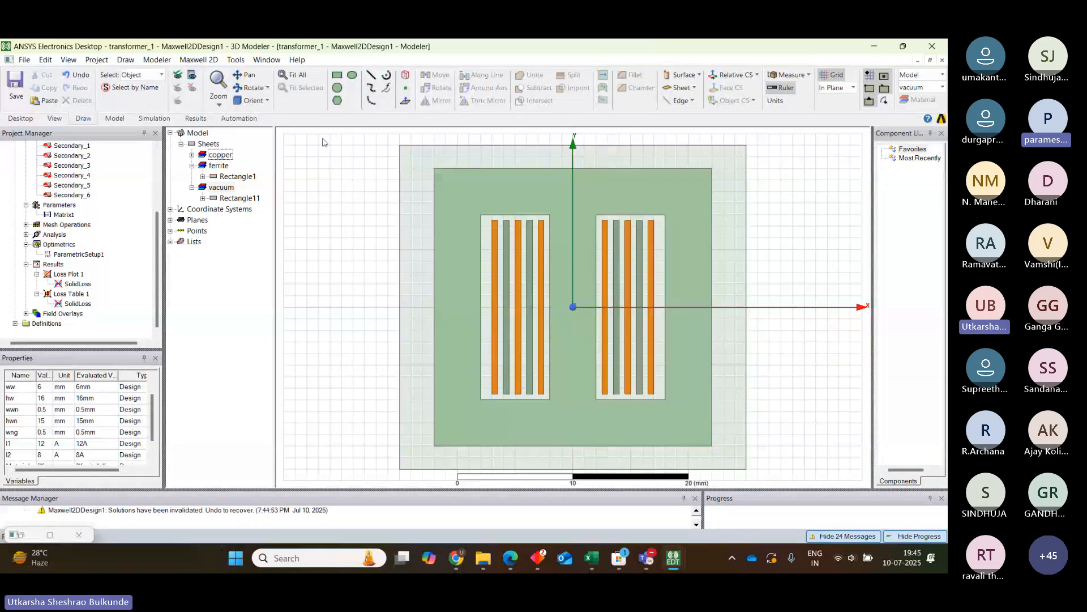
# - Set the material of the ferrite core sheet Rectangle1 to the expression MaterialArray[MaterialIndex]
pyautogui.doubleClick(232, 177)
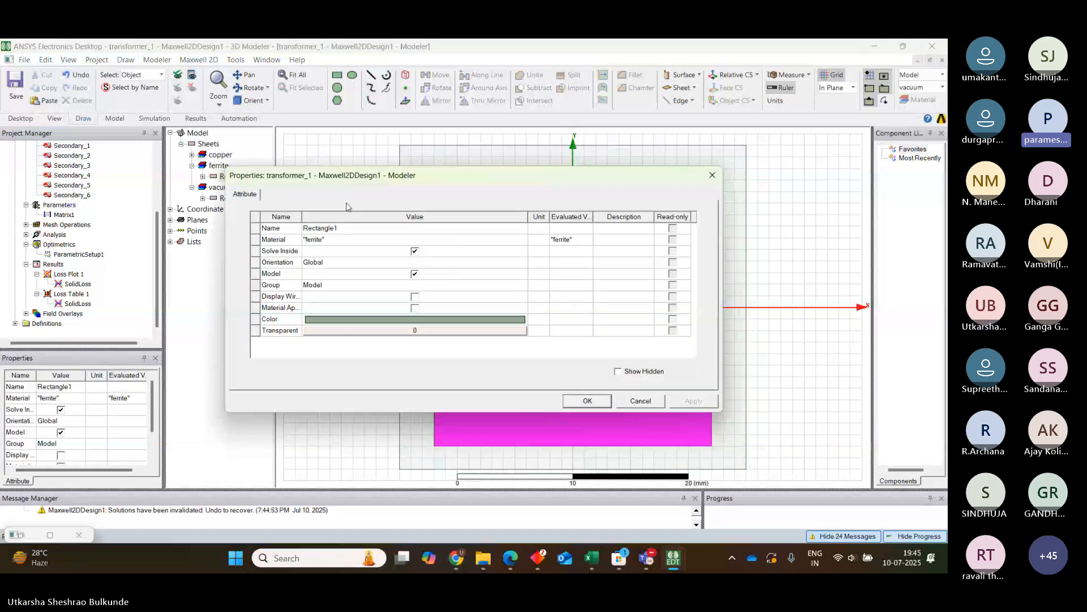
pyautogui.click(331, 240)
pyautogui.click(332, 239)
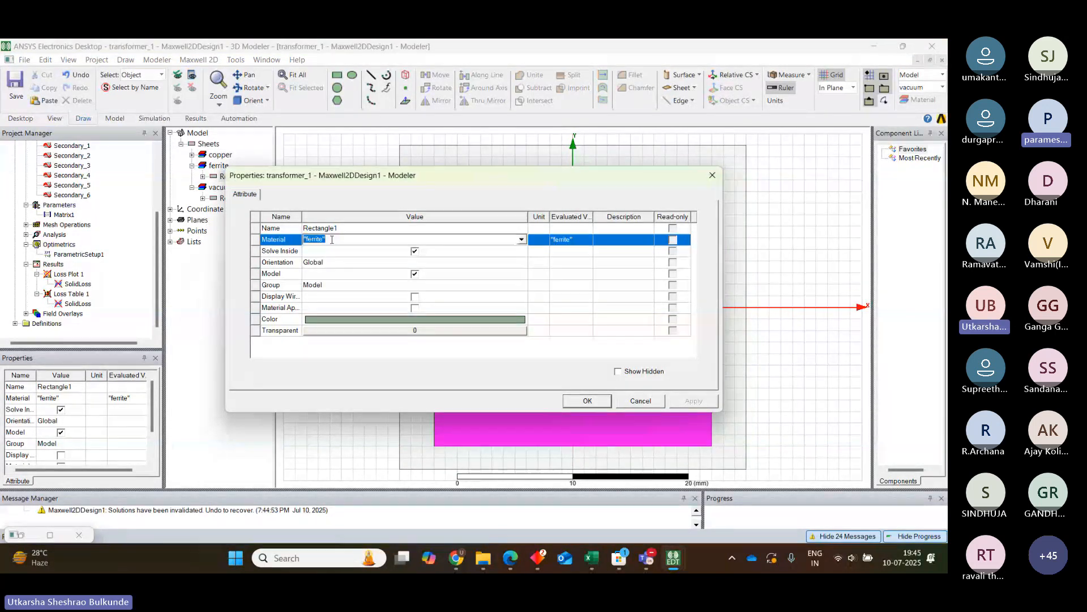
pyautogui.press('BackSpace')
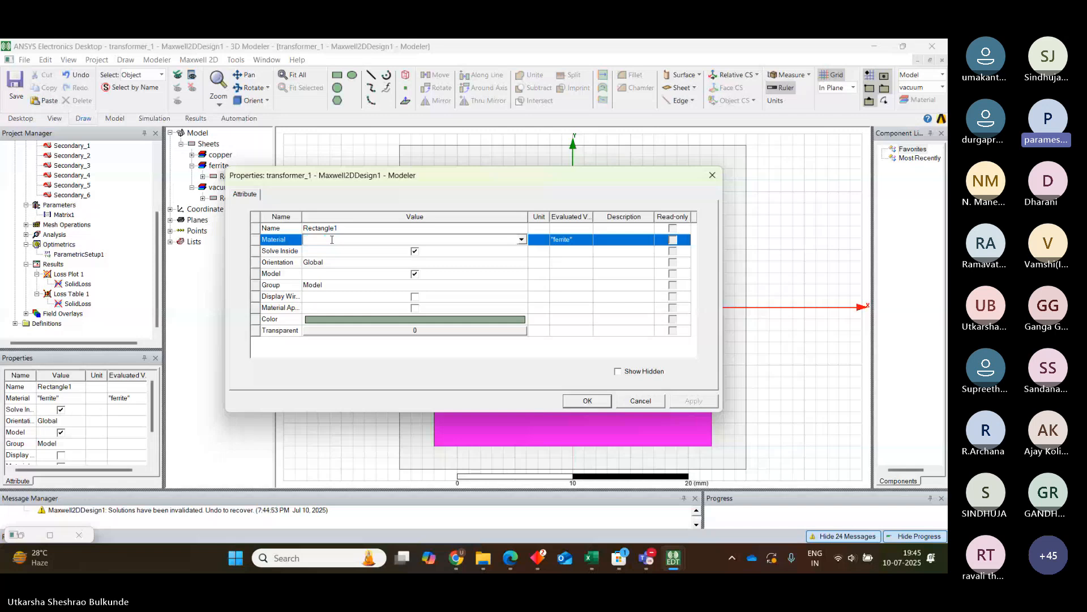
pyautogui.write('MaterialArray')
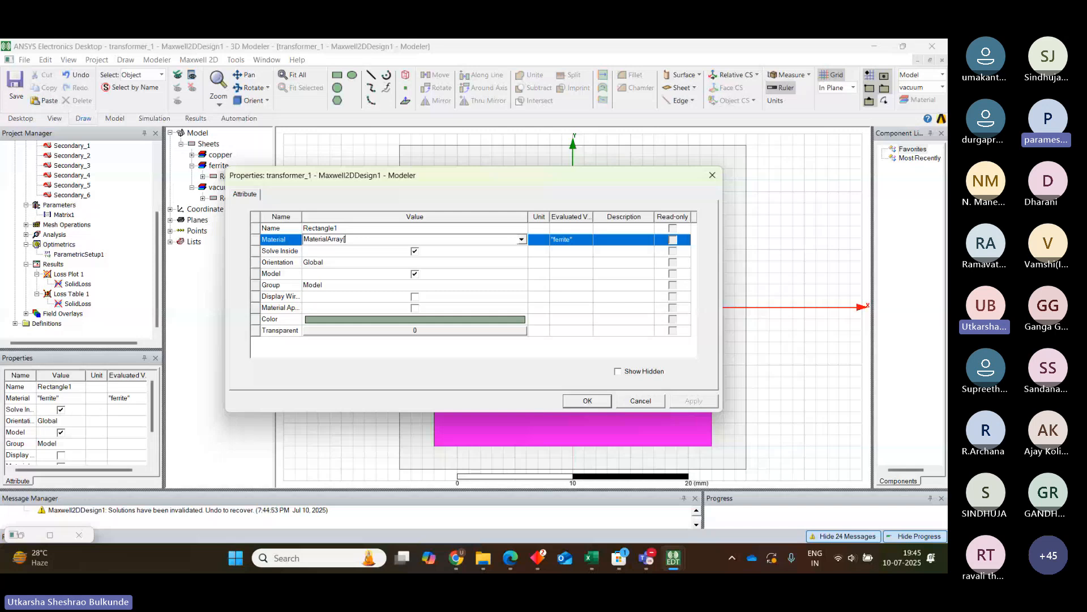
pyautogui.write('[MaterialIndex')
pyautogui.moveTo(455, 184); pyautogui.dragTo(525, 180)
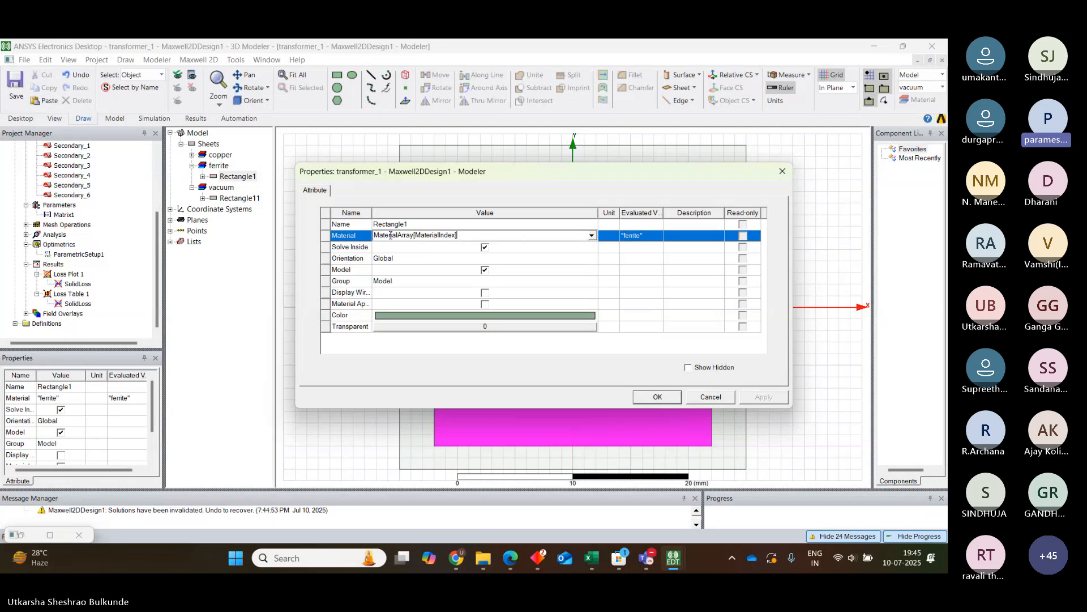
pyautogui.click(656, 394)
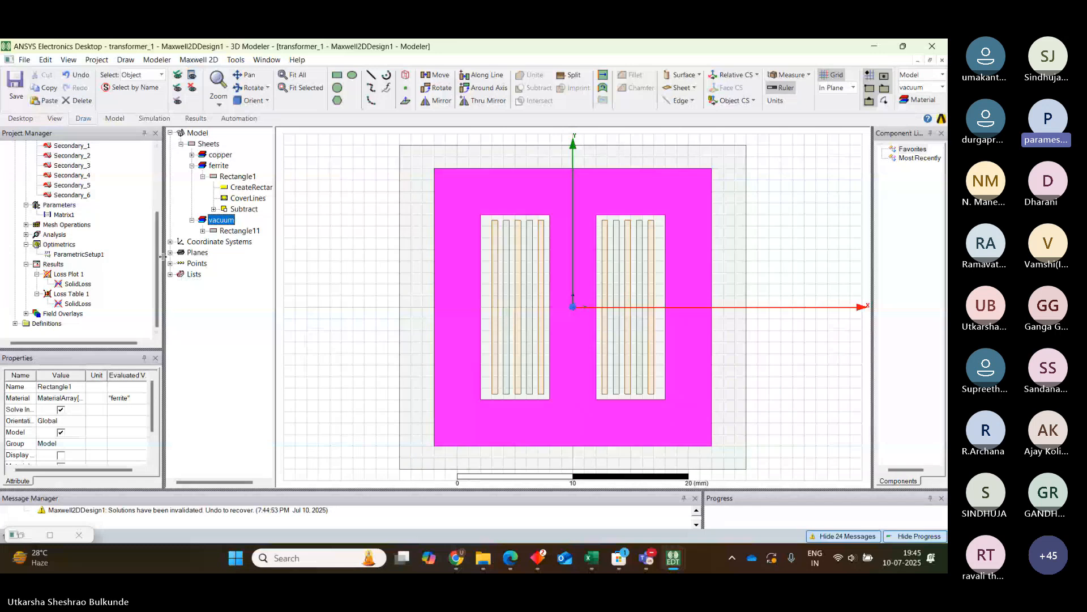
pyautogui.scroll(1, 157, 243)
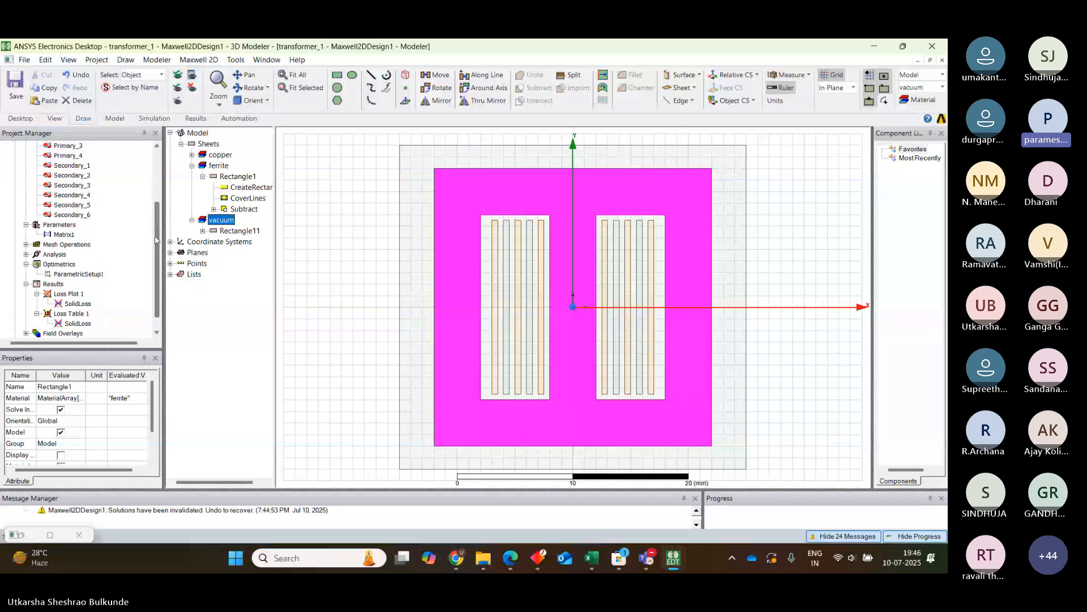
pyautogui.doubleClick(78, 273)
pyautogui.click(396, 200)
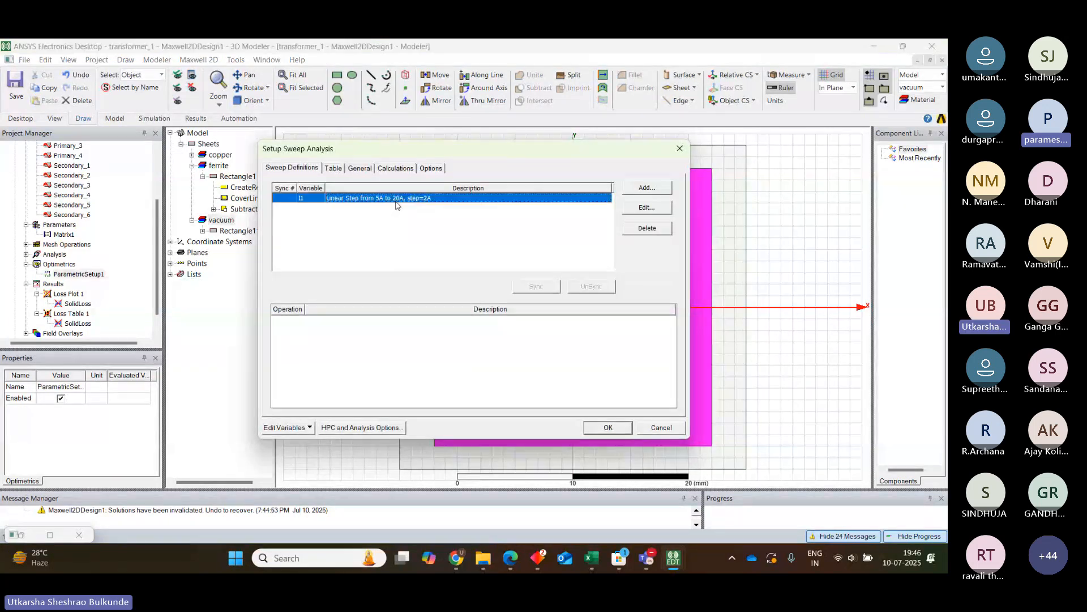
pyautogui.click(658, 229)
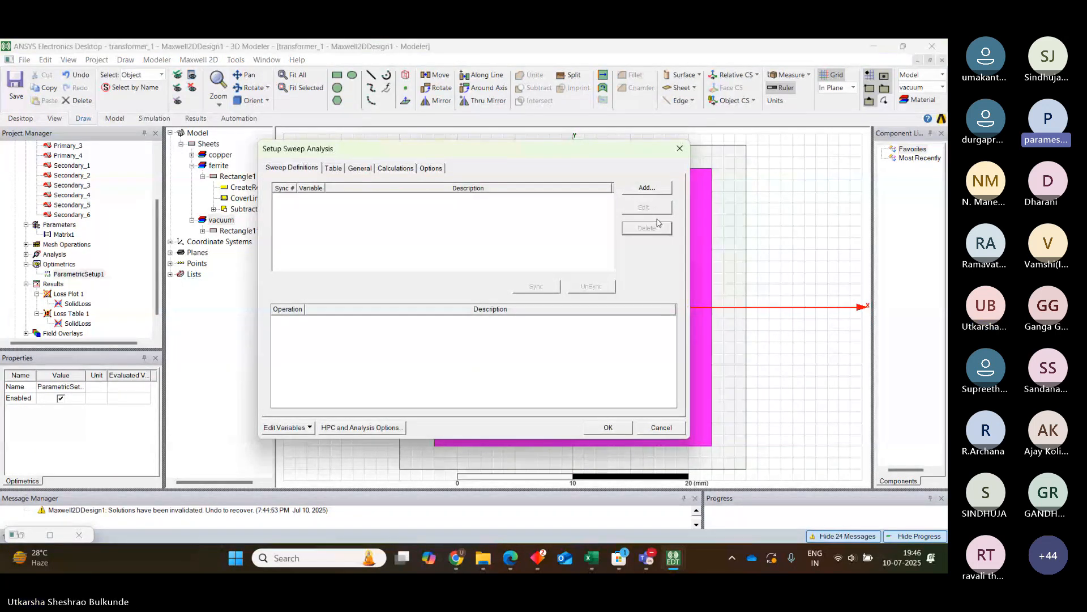
pyautogui.click(647, 187)
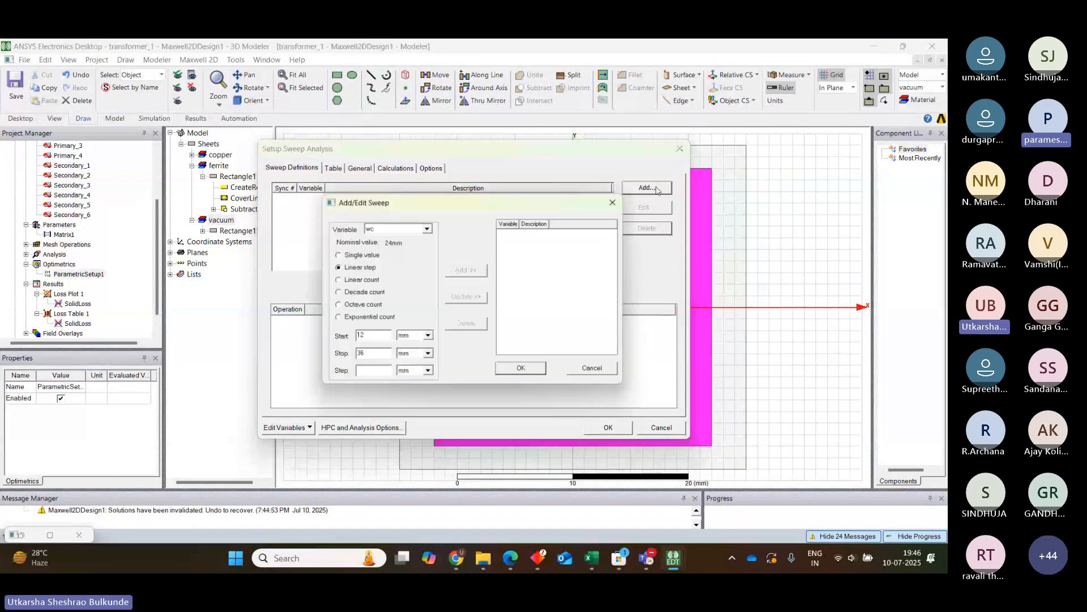
pyautogui.click(427, 227)
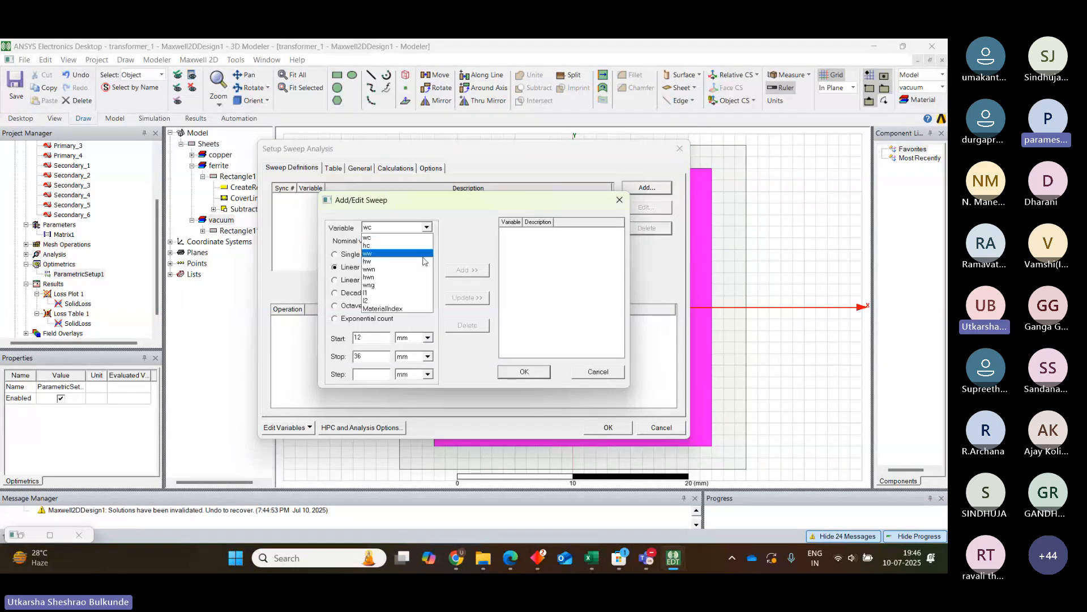
pyautogui.click(407, 310)
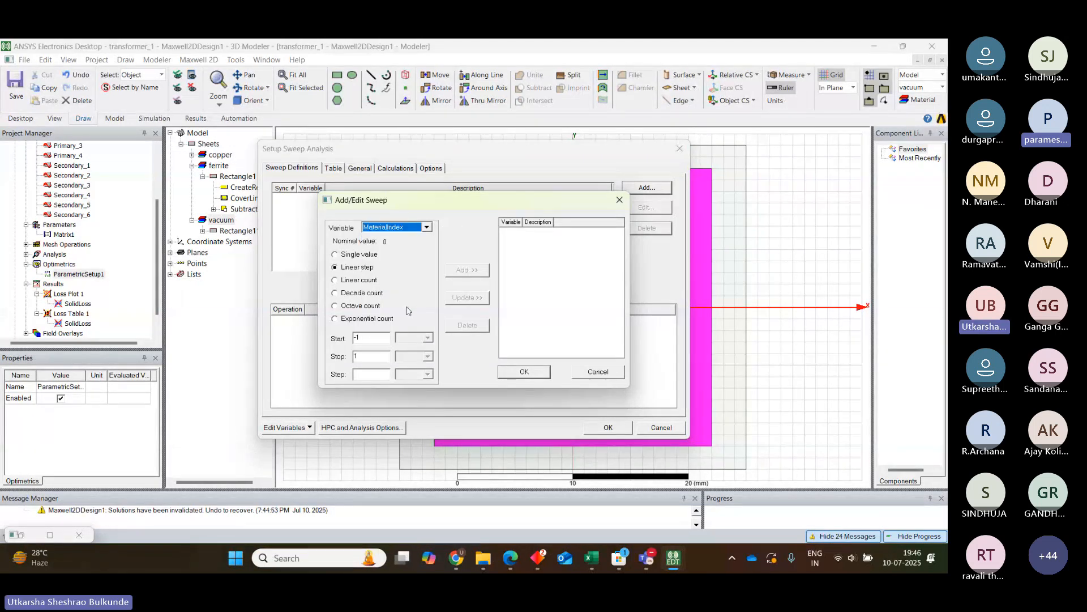
pyautogui.click(379, 336)
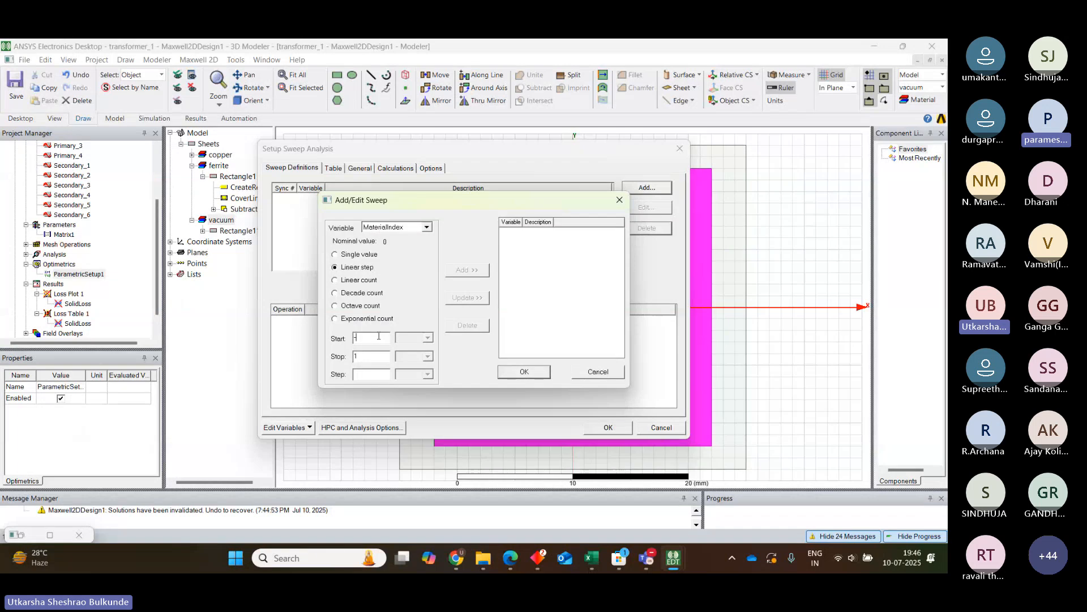
pyautogui.press('BackSpace')
pyautogui.write('0')
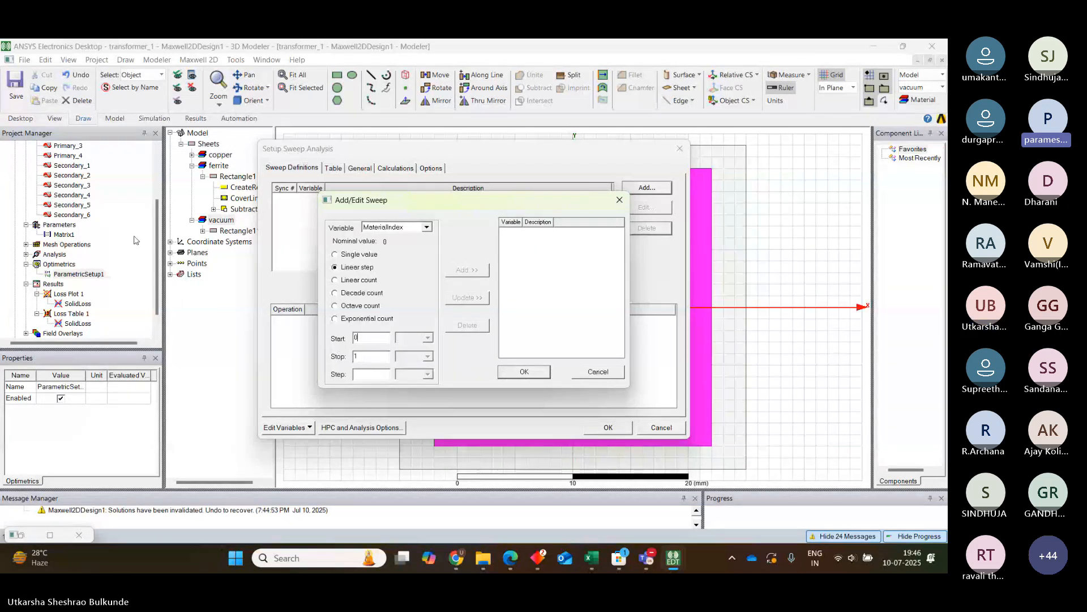
pyautogui.click(156, 239)
pyautogui.click(538, 375)
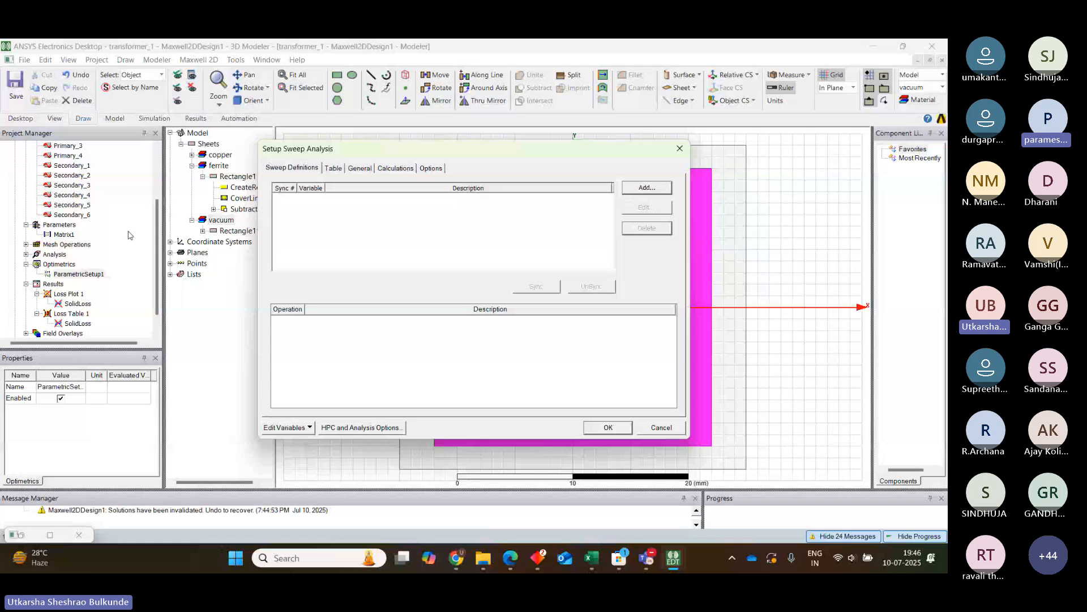
pyautogui.click(680, 149)
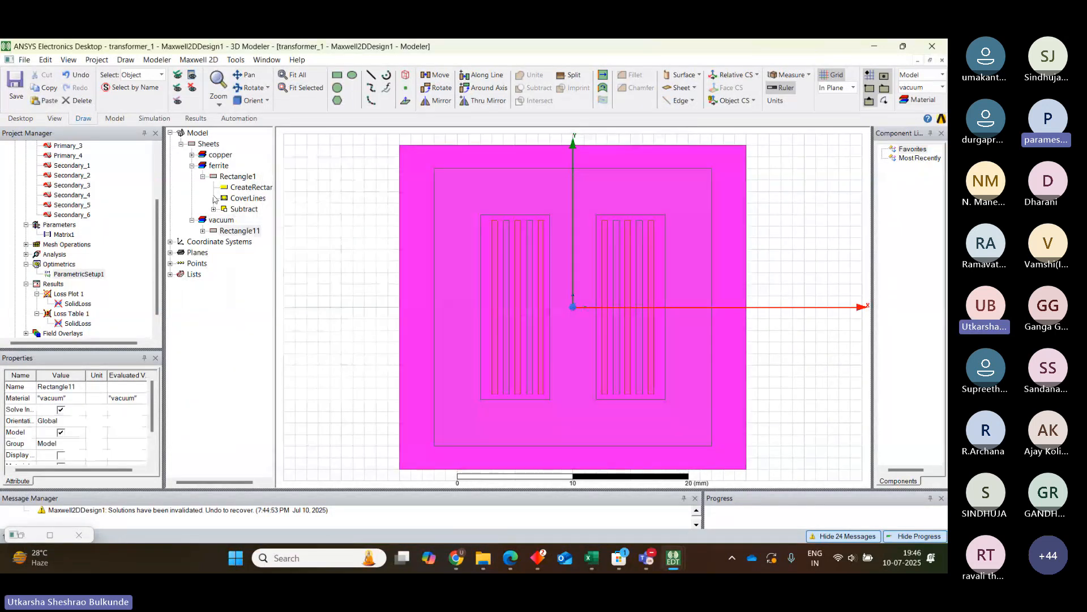
# - Check the index number assigned to each MaterialArray entry in the design's local variables
pyautogui.moveTo(158, 238); pyautogui.dragTo(166, 137)
pyautogui.click(130, 155)
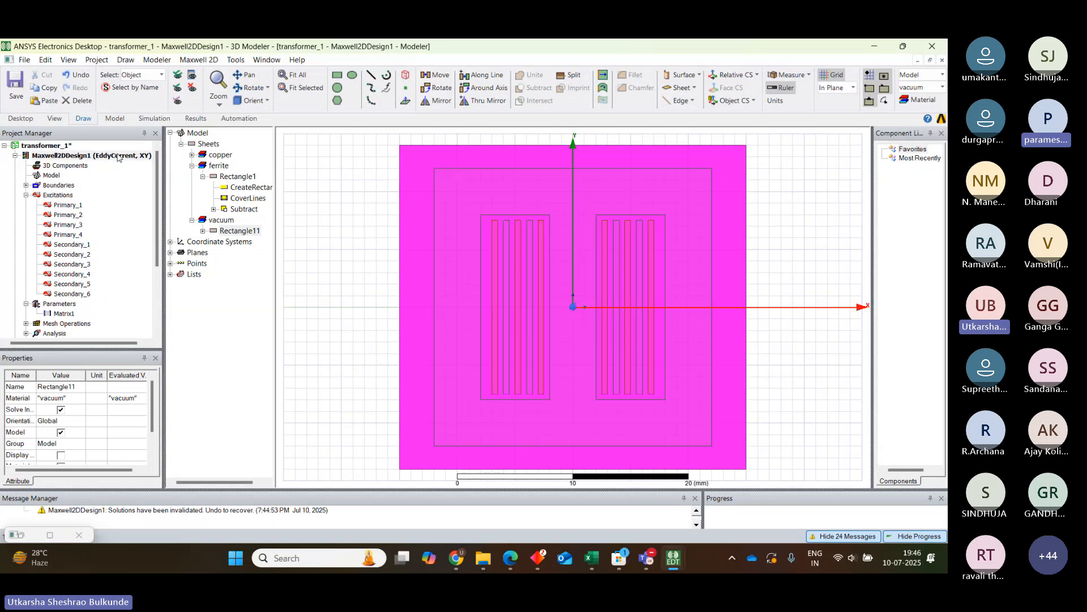
pyautogui.scroll(-2, 145, 389)
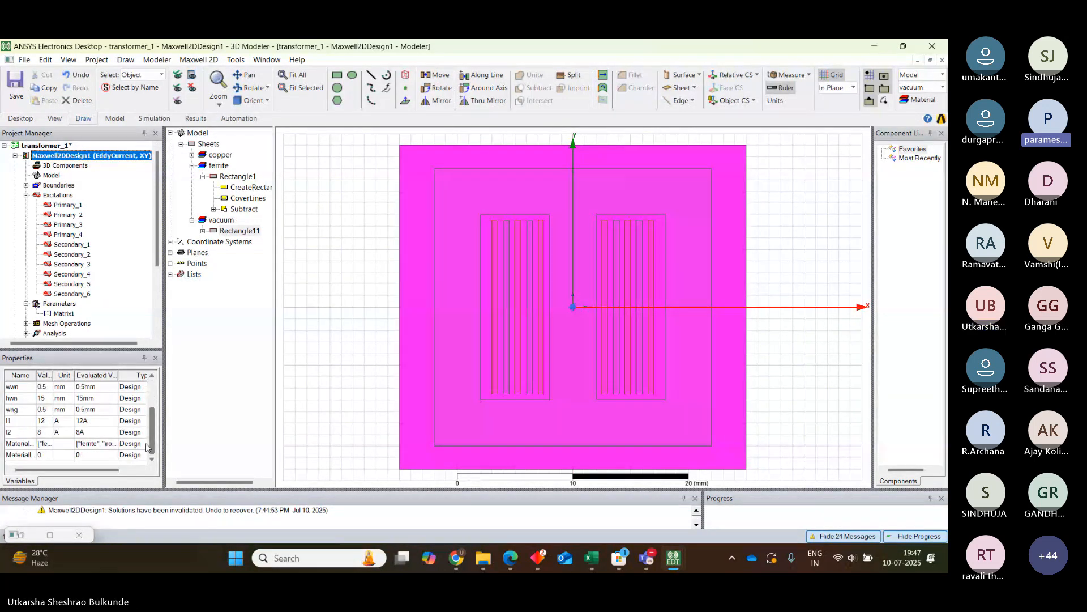
pyautogui.doubleClick(146, 444)
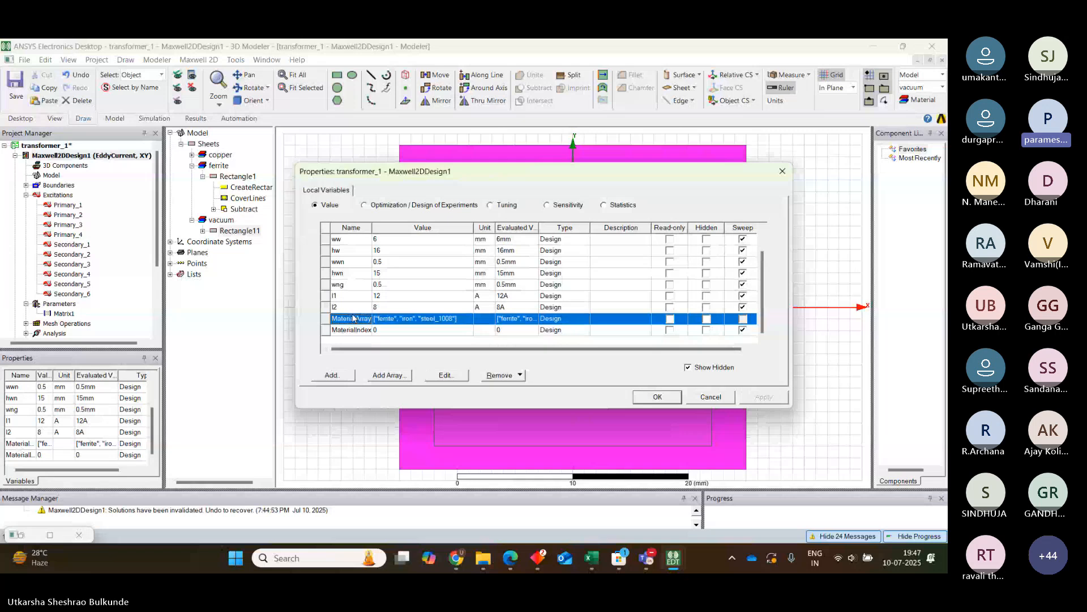
pyautogui.click(460, 376)
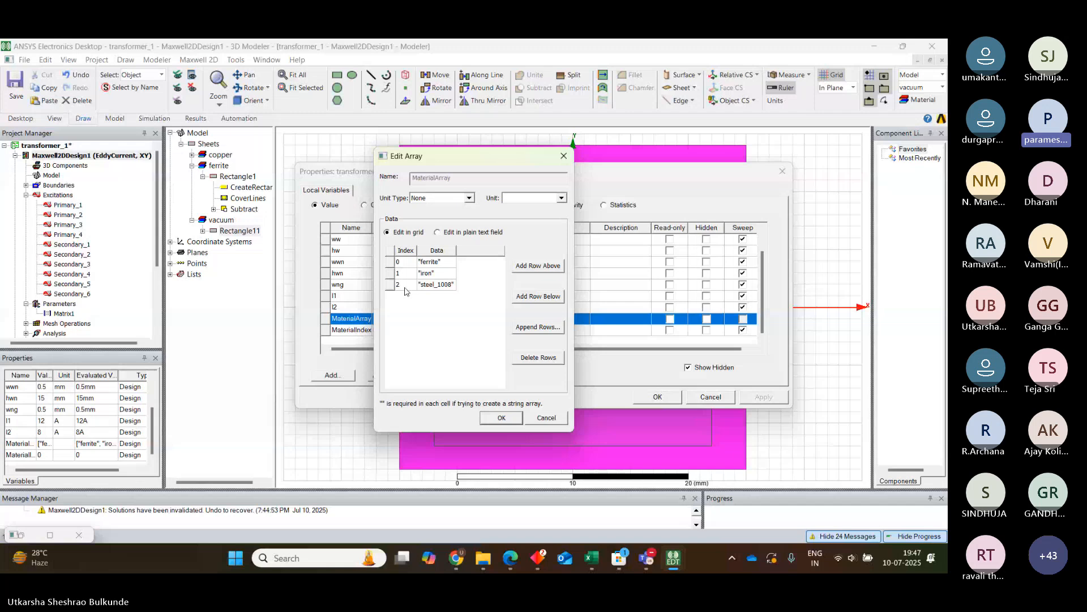
pyautogui.click(499, 419)
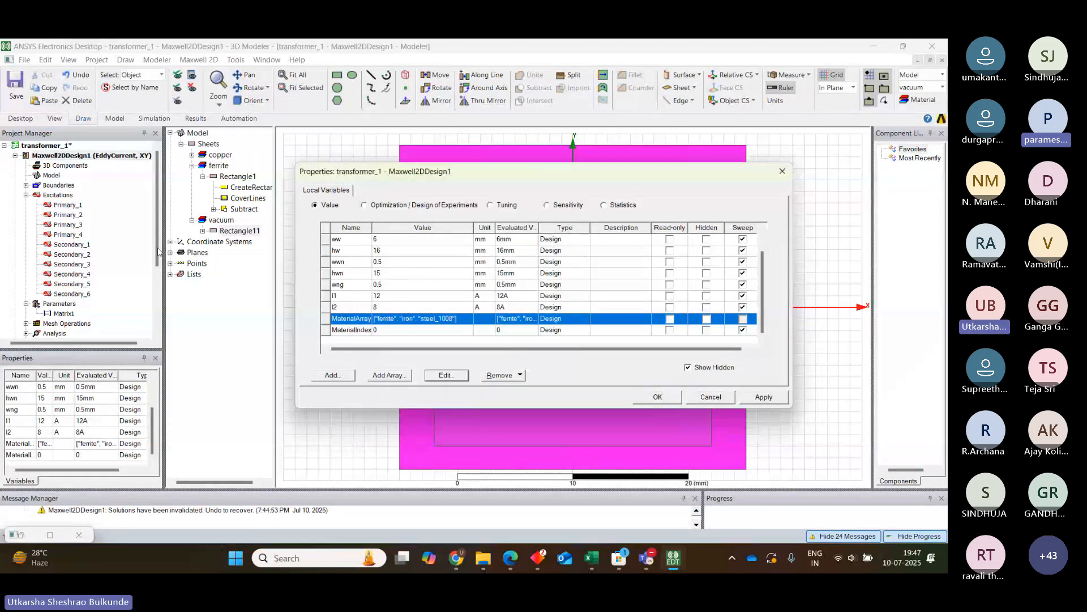
pyautogui.click(783, 172)
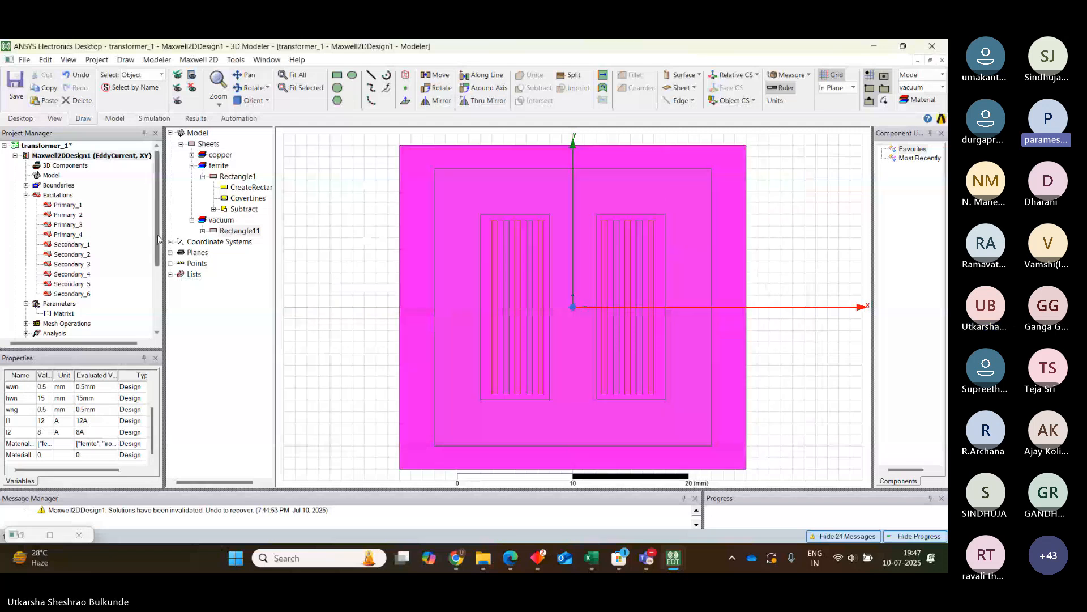
# - Delete the I1 linear-step sweep definition from ParametricSetup1
pyautogui.moveTo(158, 239); pyautogui.dragTo(159, 264)
pyautogui.doubleClick(83, 315)
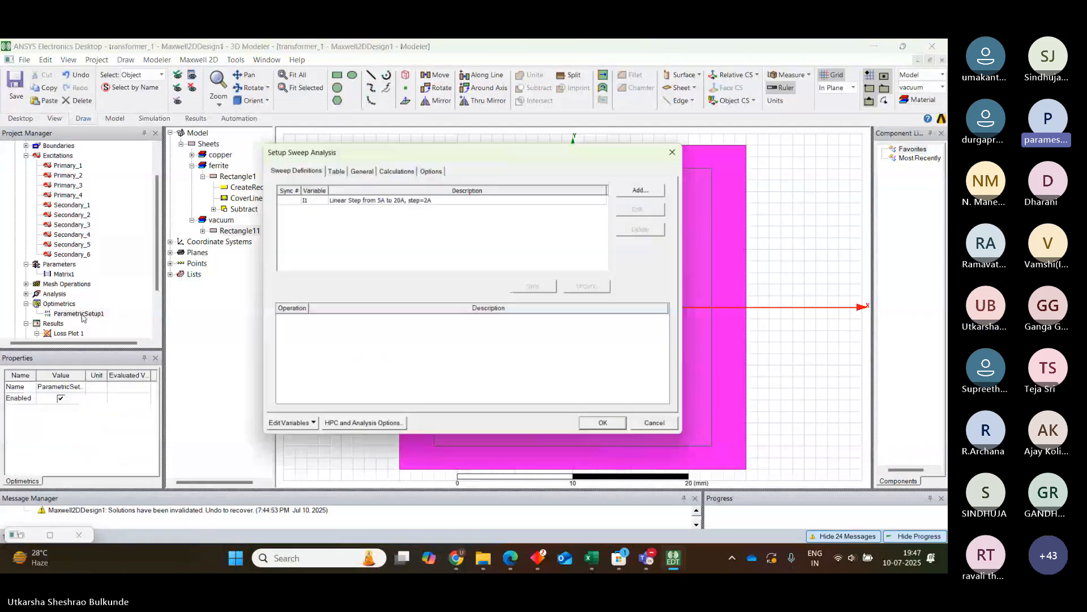
pyautogui.click(474, 199)
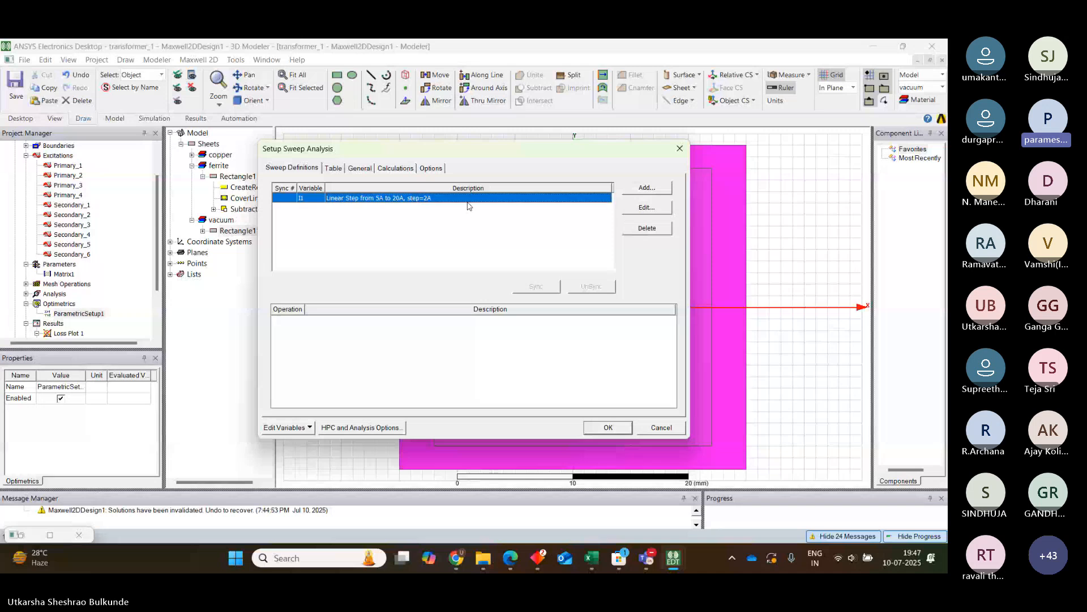
pyautogui.click(648, 228)
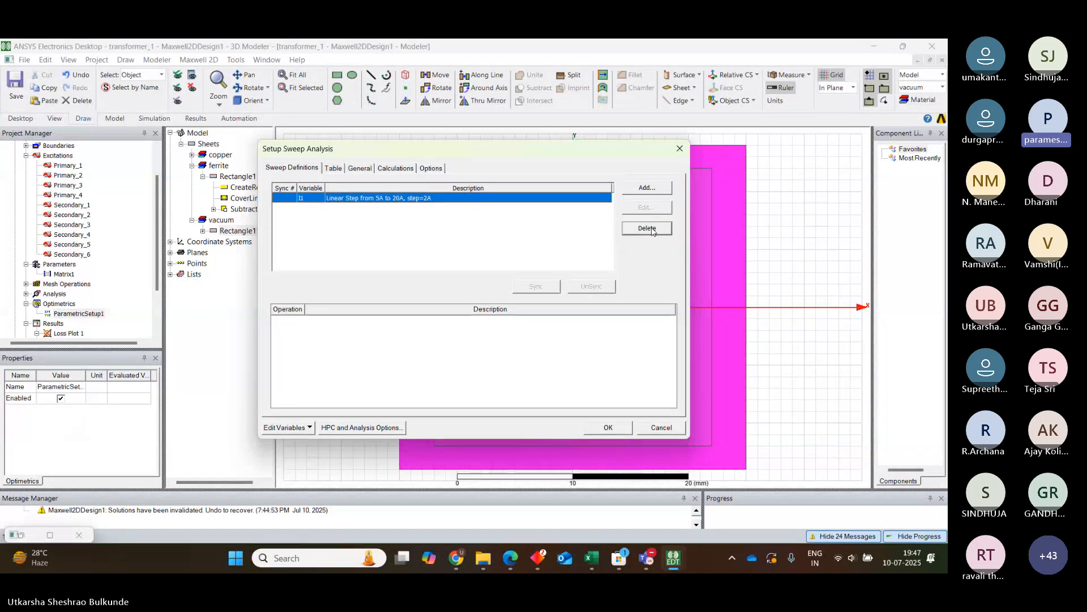
# - Add a linear-step sweep of MaterialIndex from 0 to 2 with a step of 1 and accept the sweep setup
pyautogui.click(642, 187)
pyautogui.click(428, 227)
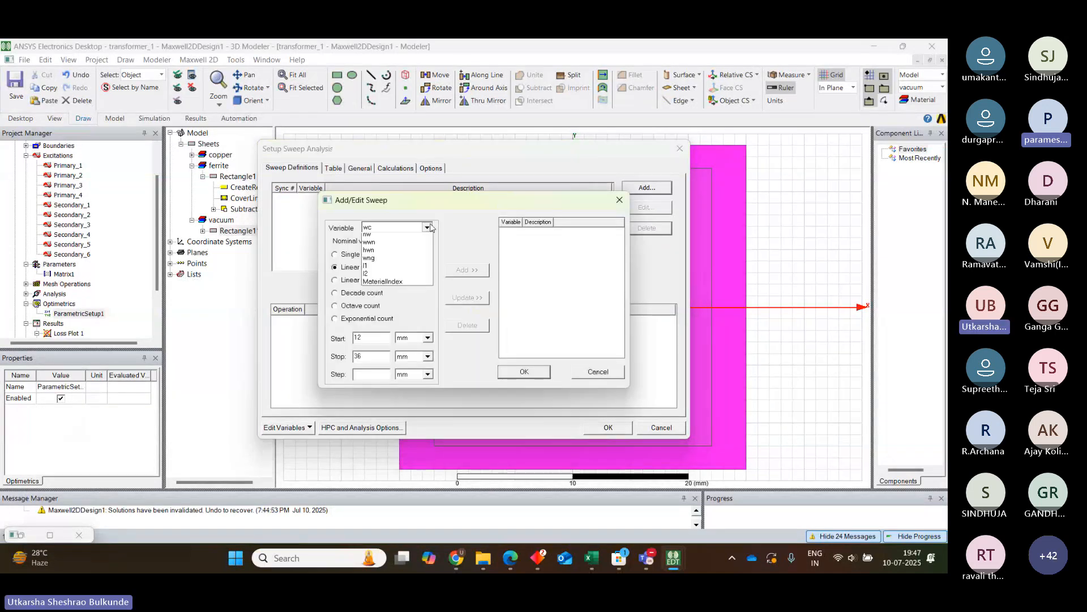
pyautogui.click(397, 309)
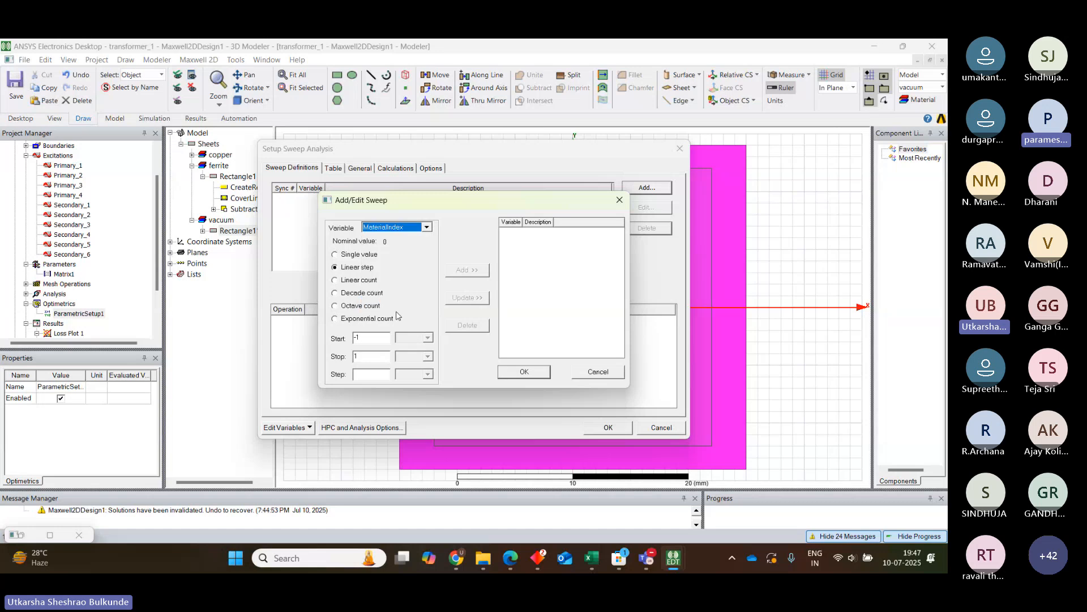
pyautogui.click(371, 338)
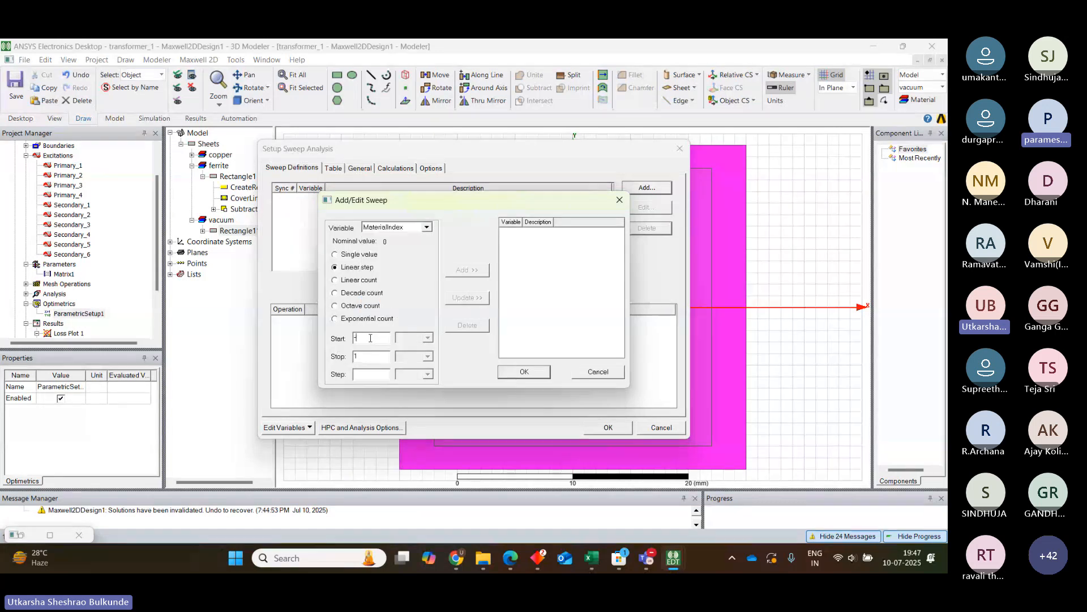
pyautogui.press('BackSpace')
pyautogui.press('BackSpace')
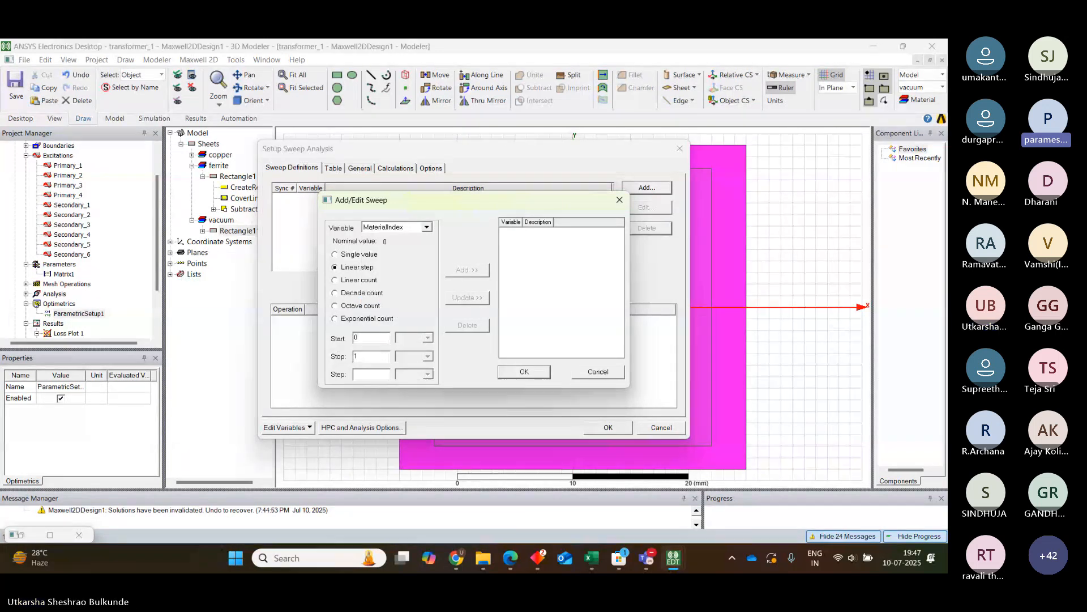
pyautogui.write('0')
pyautogui.click(367, 357)
pyautogui.press('BackSpace')
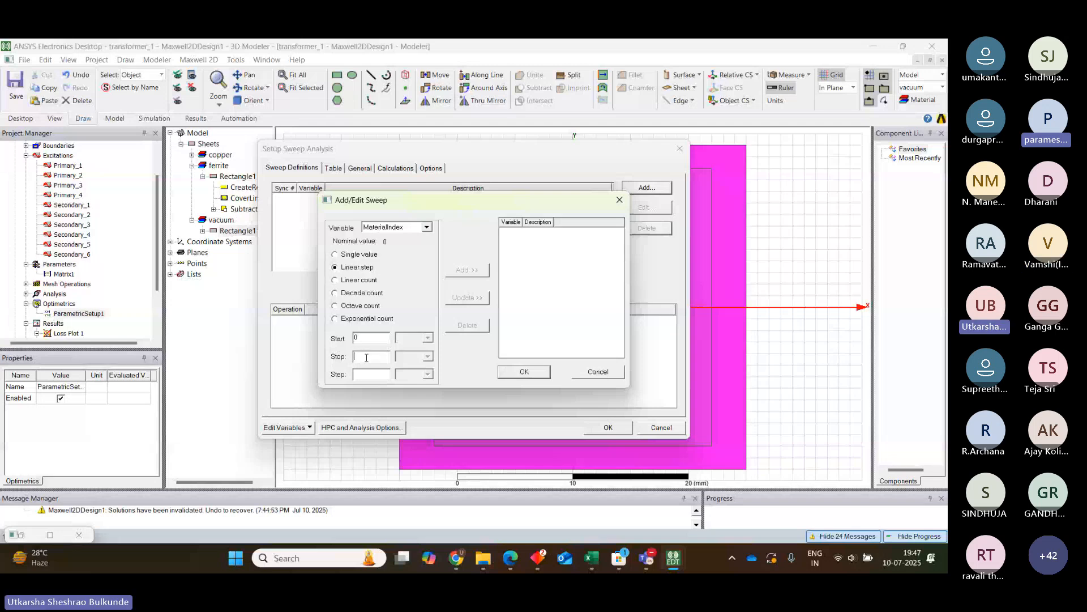
pyautogui.write('2')
pyautogui.click(361, 374)
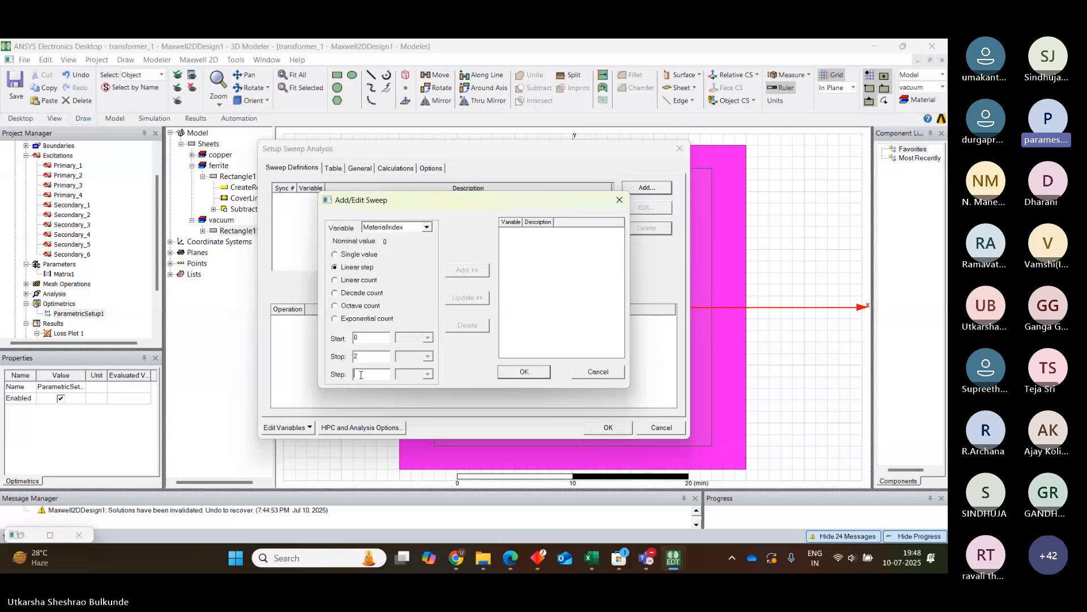
pyautogui.write('1')
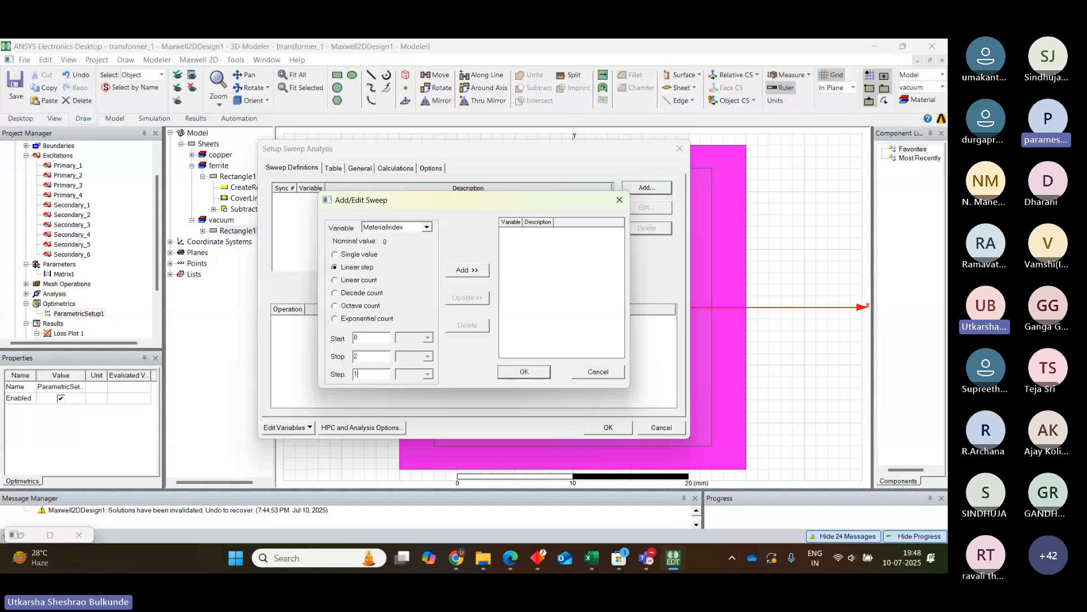
pyautogui.click(470, 271)
pyautogui.click(524, 372)
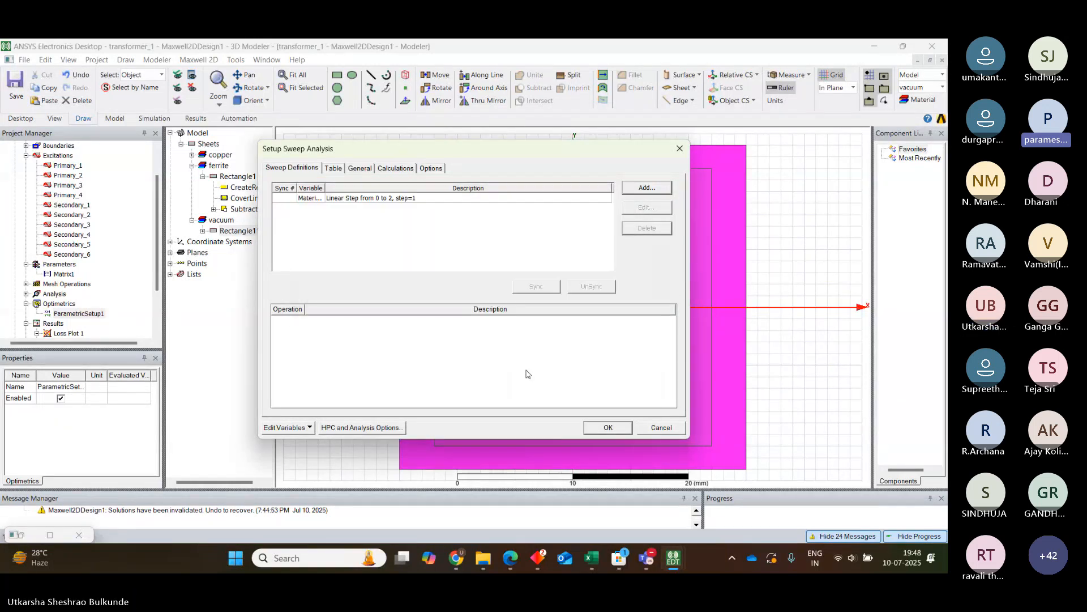
pyautogui.click(607, 427)
# - Run a validation check on the transformer design, close it and clear the selection in the model
pyautogui.click(154, 118)
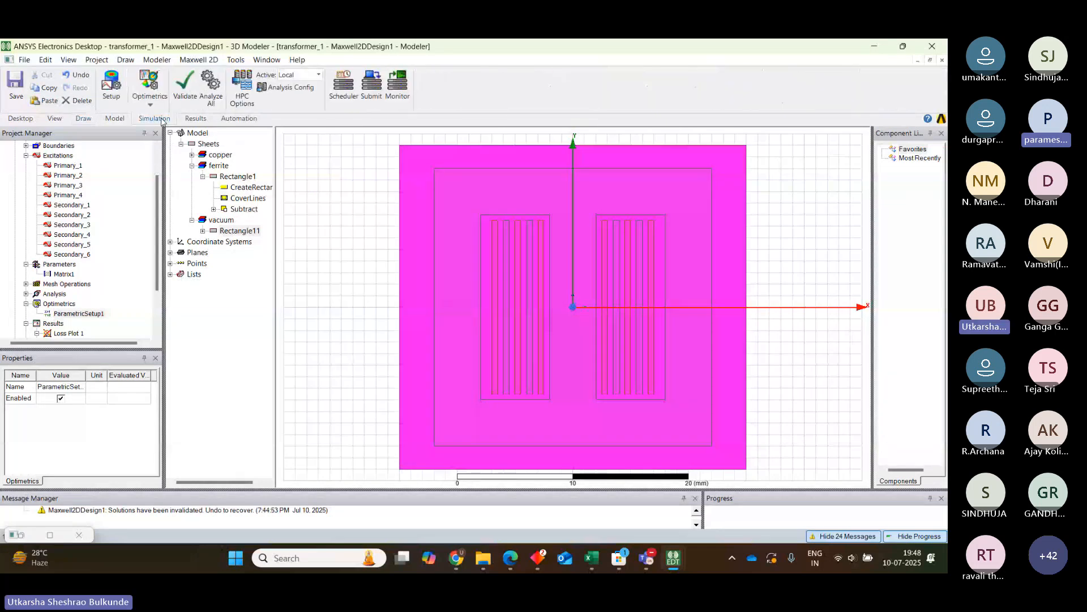
pyautogui.click(184, 88)
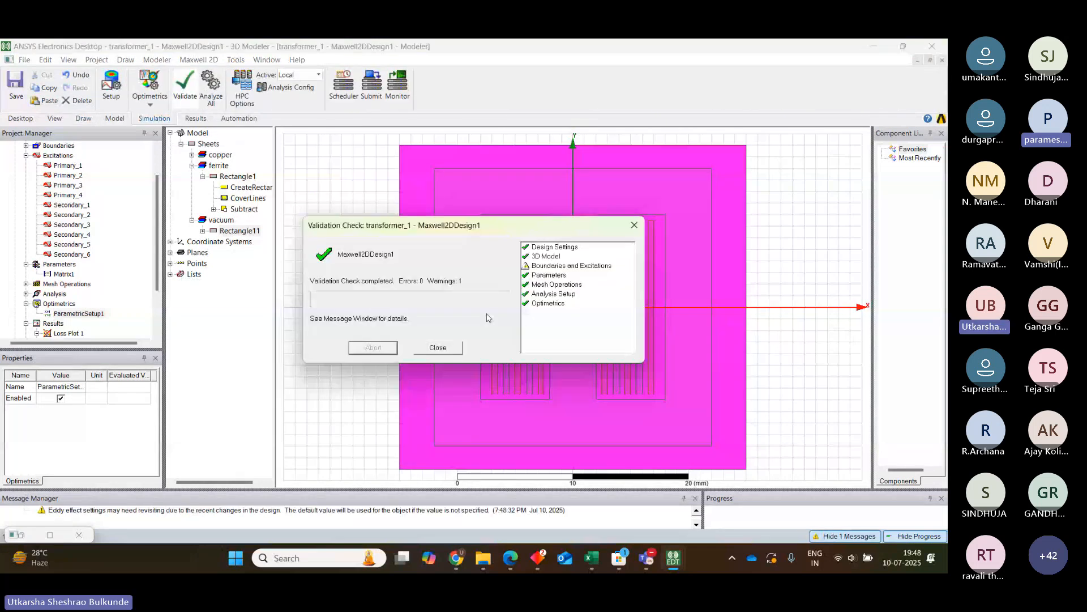
pyautogui.click(439, 347)
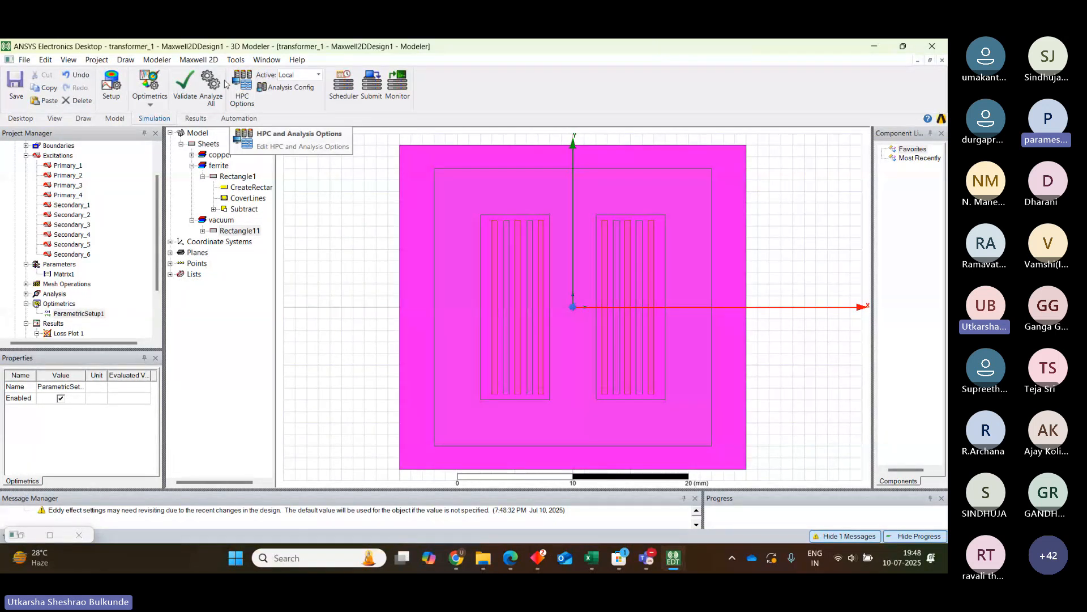
pyautogui.click(286, 257)
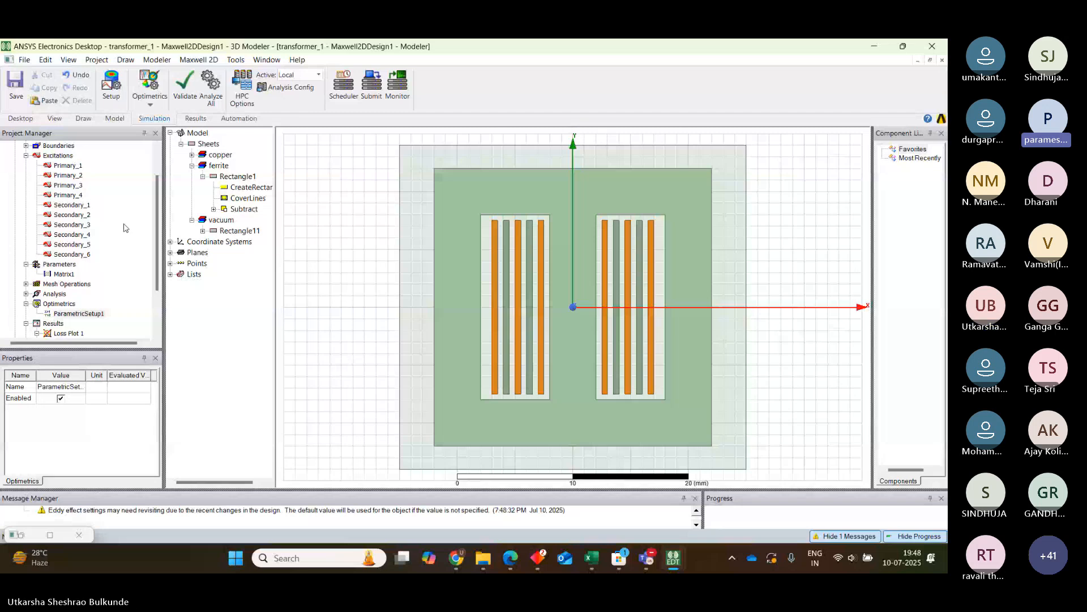
pyautogui.moveTo(157, 203); pyautogui.dragTo(146, 233)
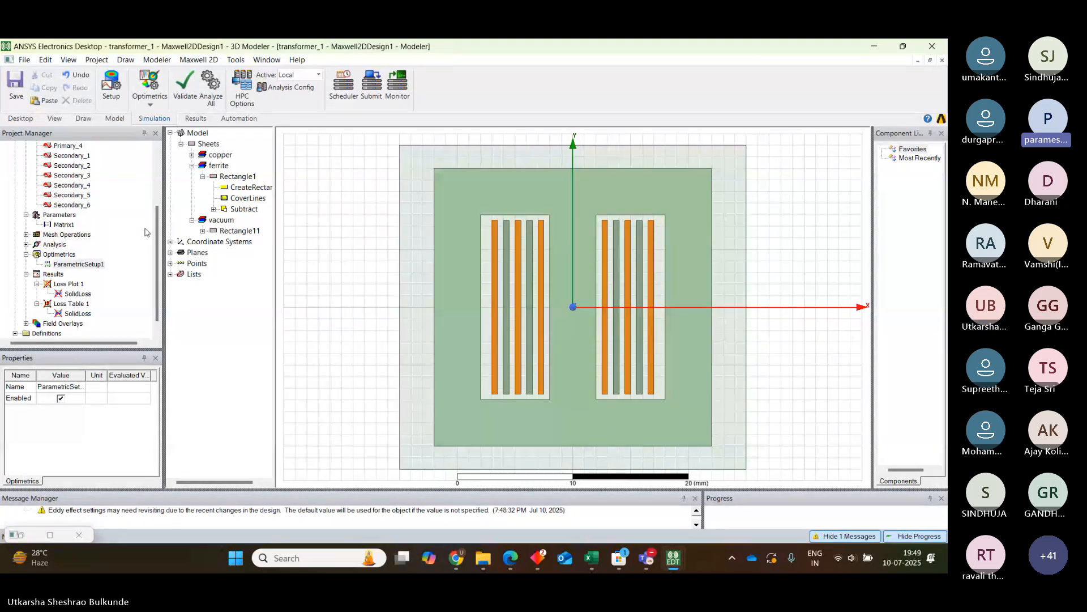
# - Switch to Ansys Manual.pdf in Microsoft Edge and review Experiment 6 on the parametric study of the 2D transformer model
pyautogui.click(455, 558)
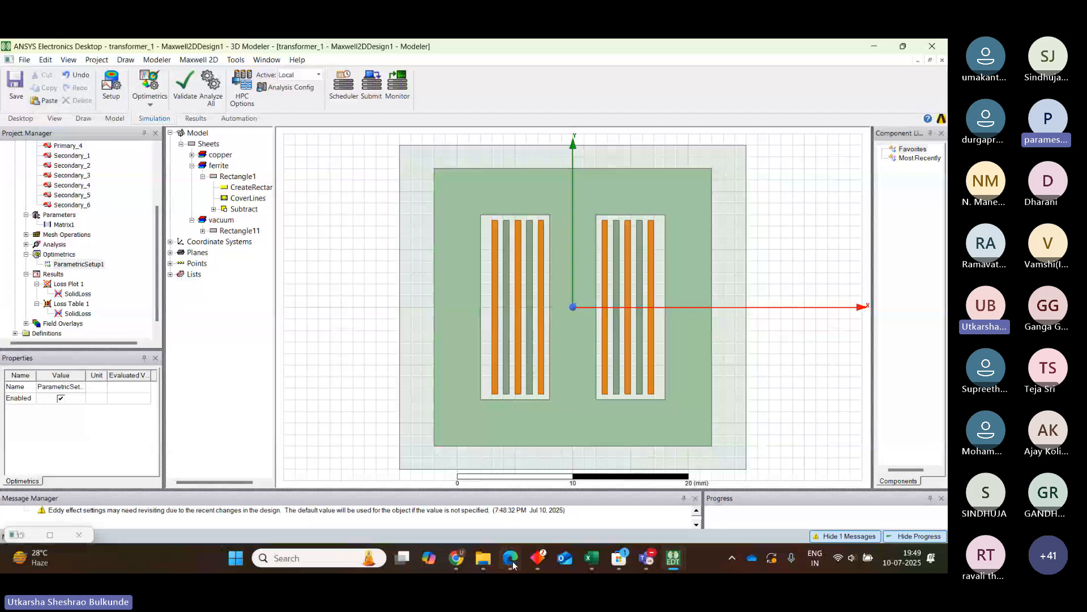
pyautogui.moveTo(513, 565)
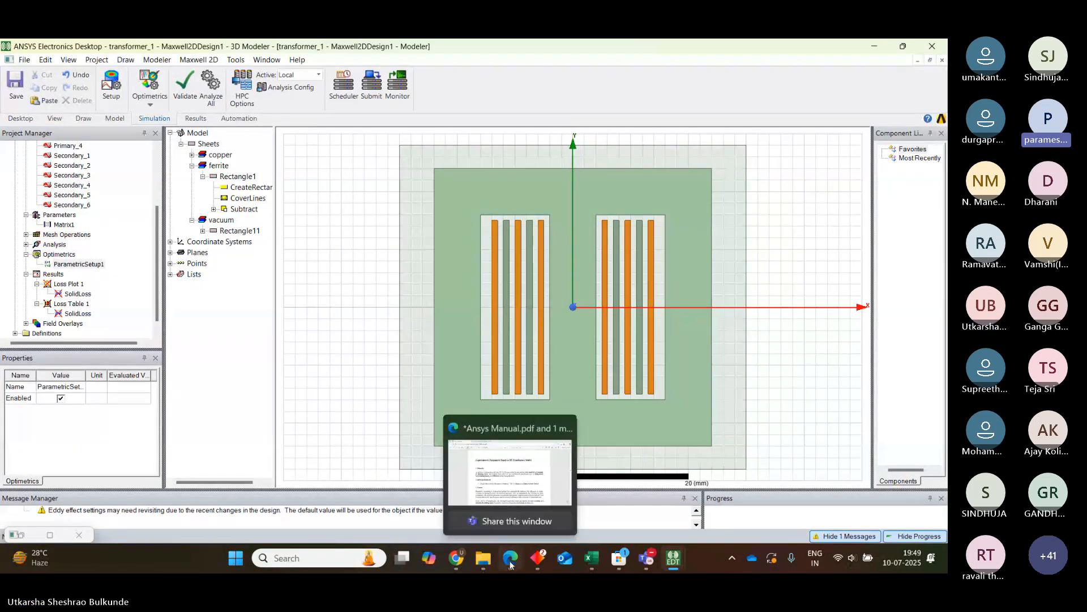
pyautogui.click(510, 558)
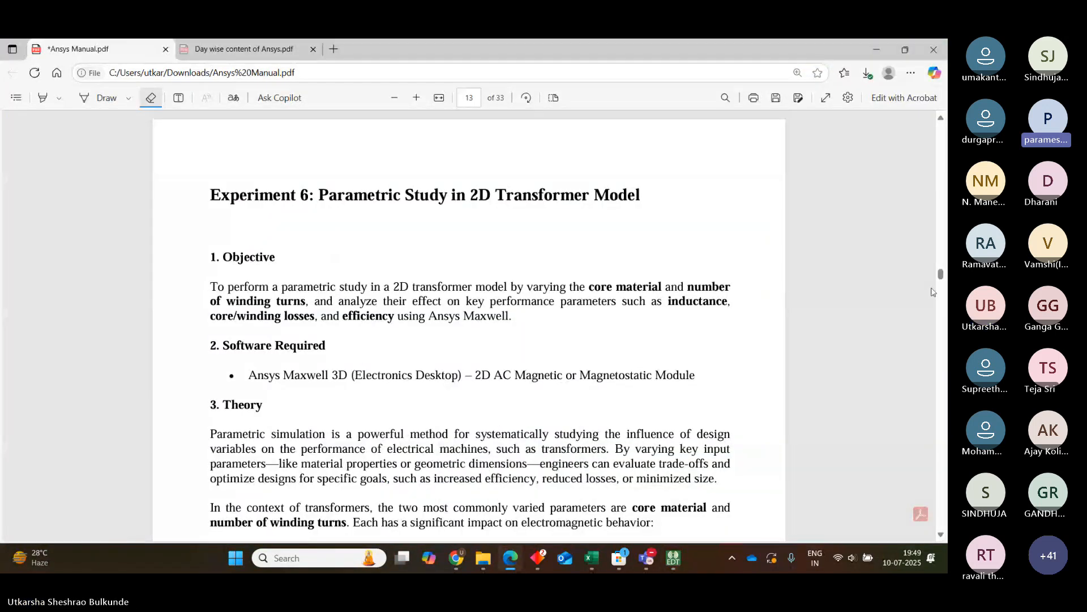
pyautogui.click(940, 536)
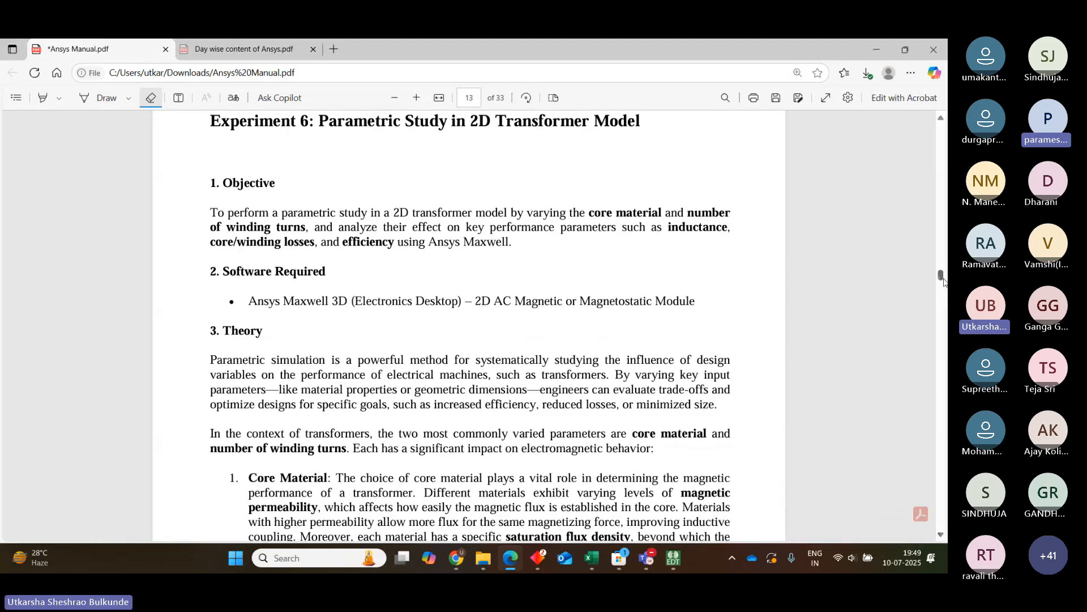
pyautogui.moveTo(942, 281); pyautogui.dragTo(942, 278)
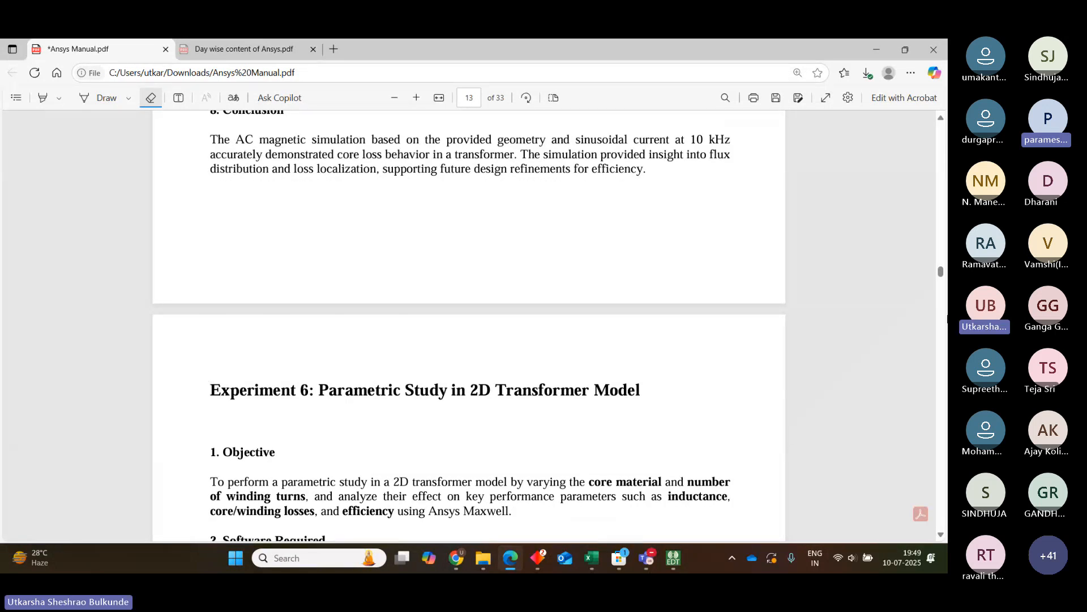
pyautogui.scroll(-5, 941, 537)
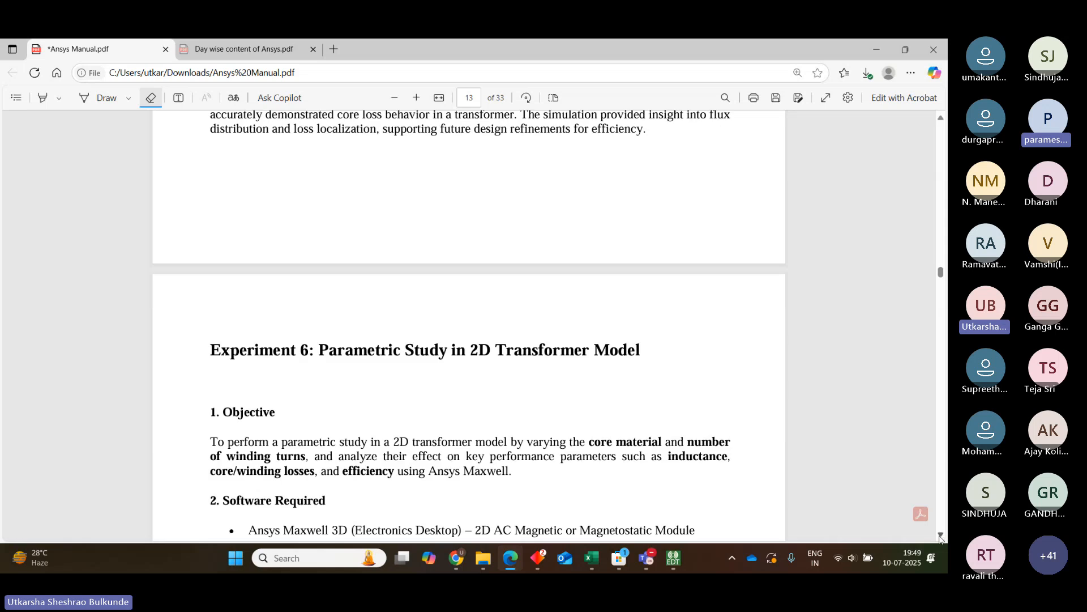
pyautogui.scroll(-8, 941, 537)
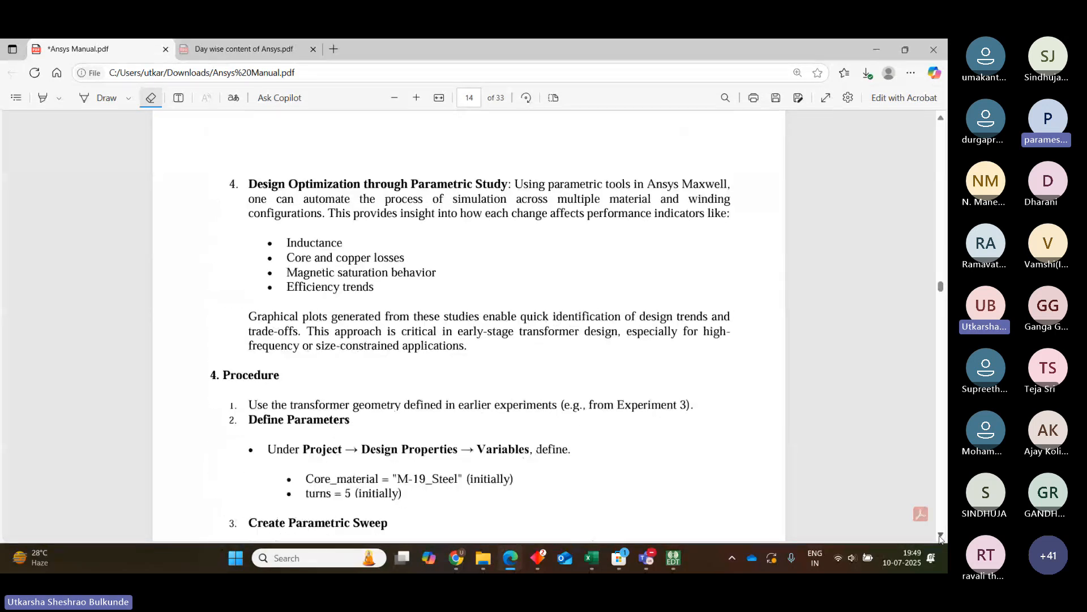
pyautogui.scroll(-15, 940, 537)
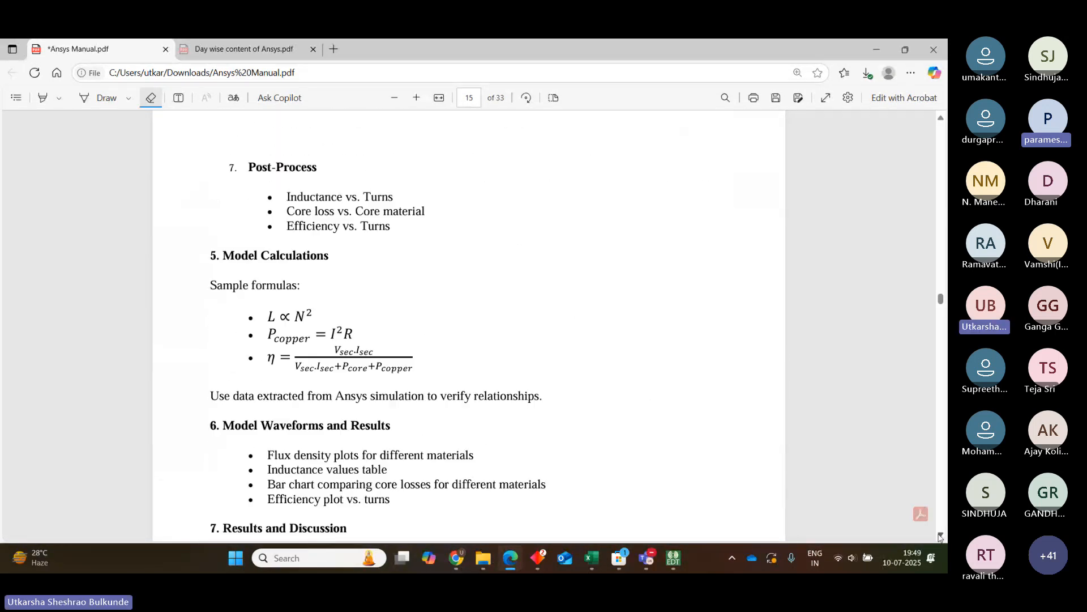
pyautogui.scroll(-6, 940, 537)
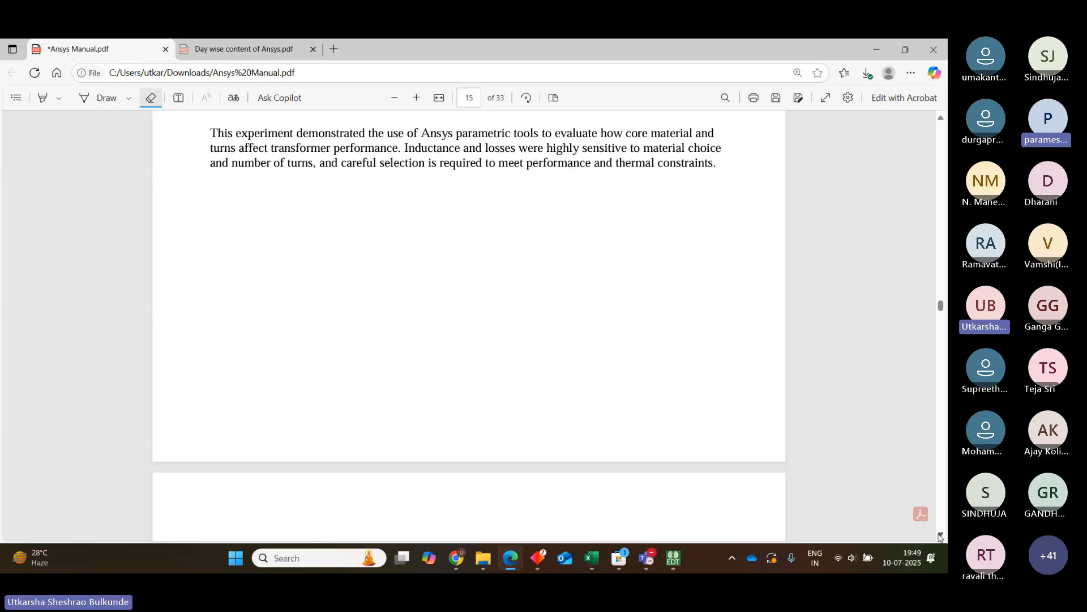
pyautogui.scroll(-6, 940, 537)
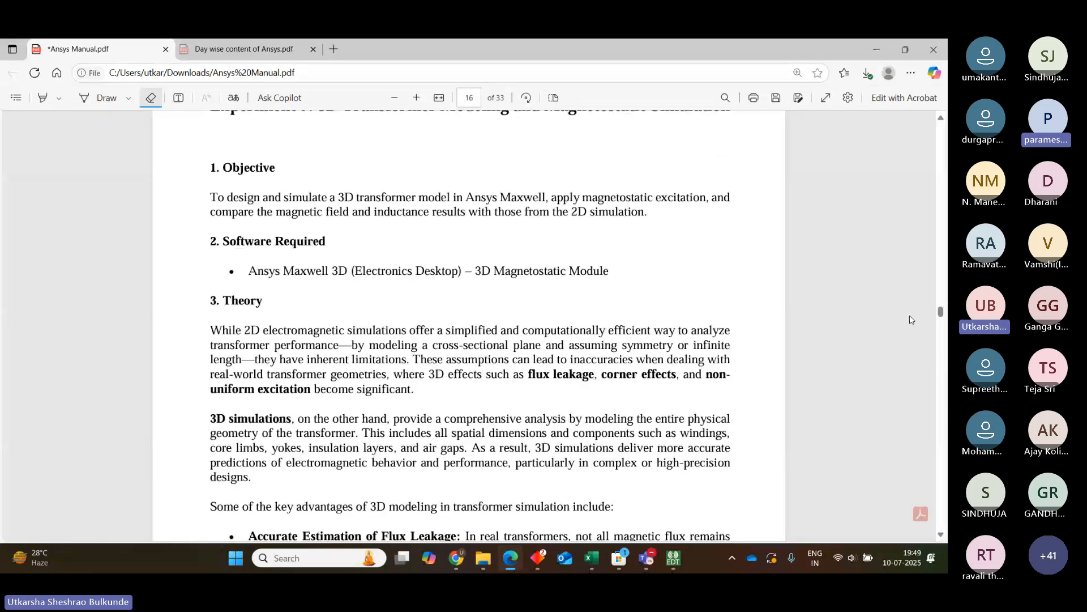
# - Skip ahead in the manual and review Experiment 9 on spiral coils for wireless power transfer, from its procedure back to its title
pyautogui.moveTo(940, 309); pyautogui.dragTo(943, 438)
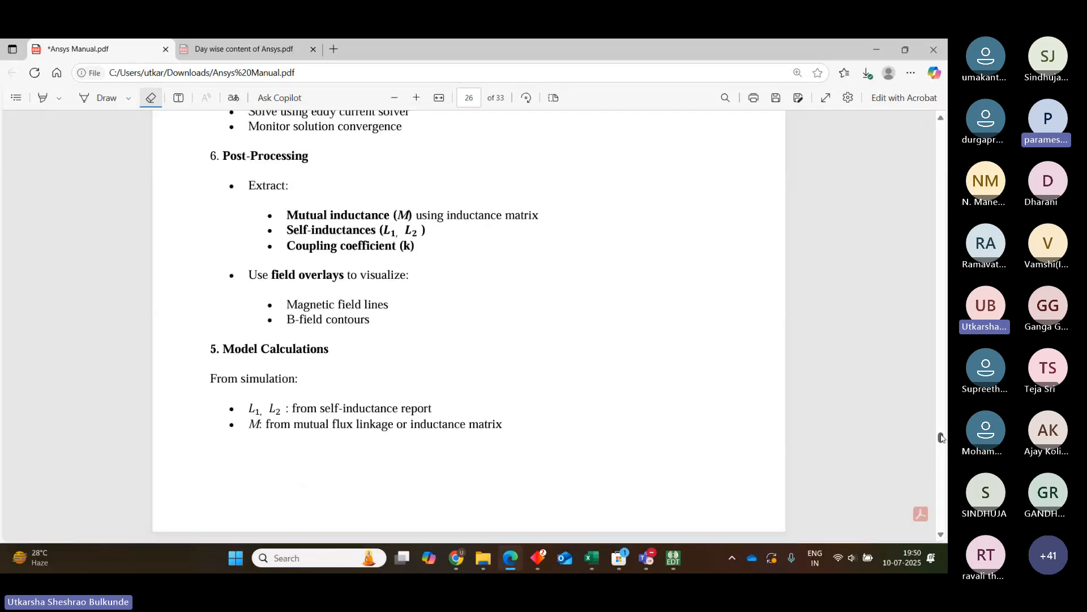
pyautogui.moveTo(942, 437); pyautogui.dragTo(938, 396)
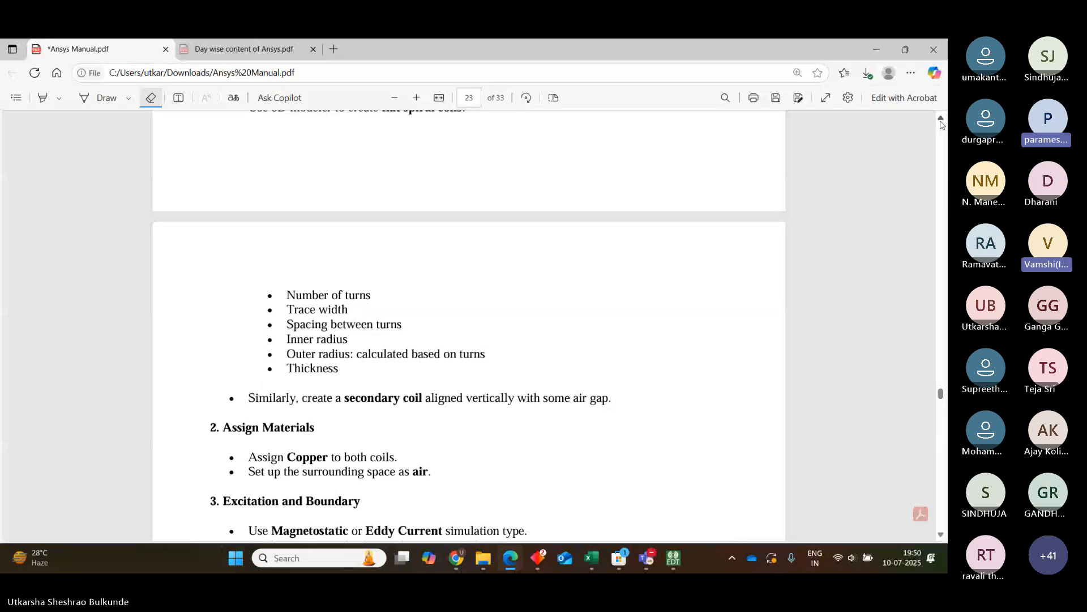
pyautogui.click(941, 120)
pyautogui.click(941, 121)
pyautogui.click(941, 121)
pyautogui.click(940, 121)
pyautogui.click(941, 121)
pyautogui.click(941, 121)
pyautogui.click(941, 121)
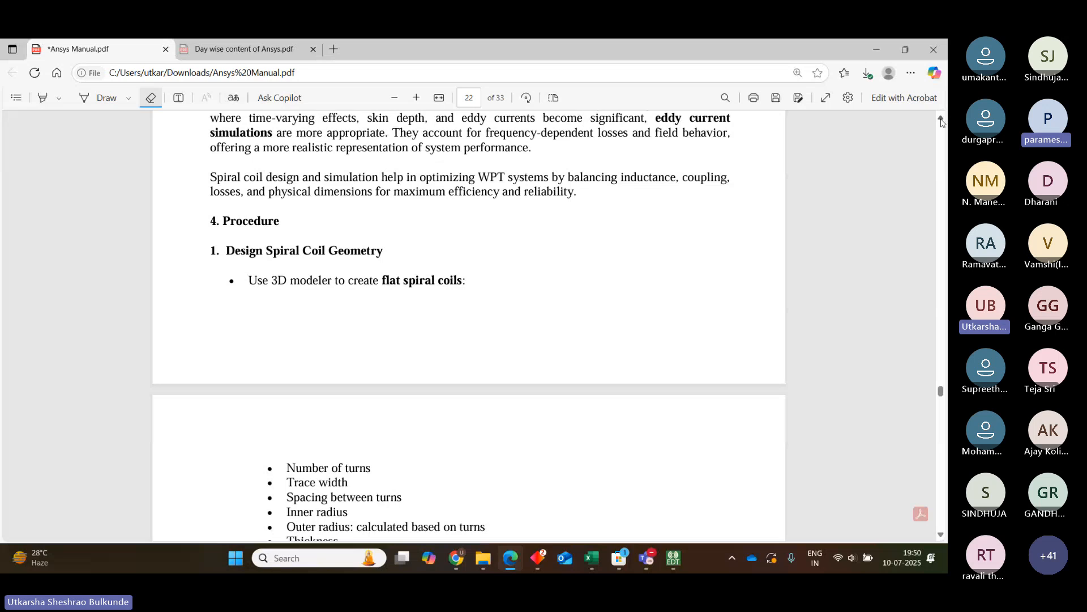
pyautogui.click(941, 121)
pyautogui.click(941, 120)
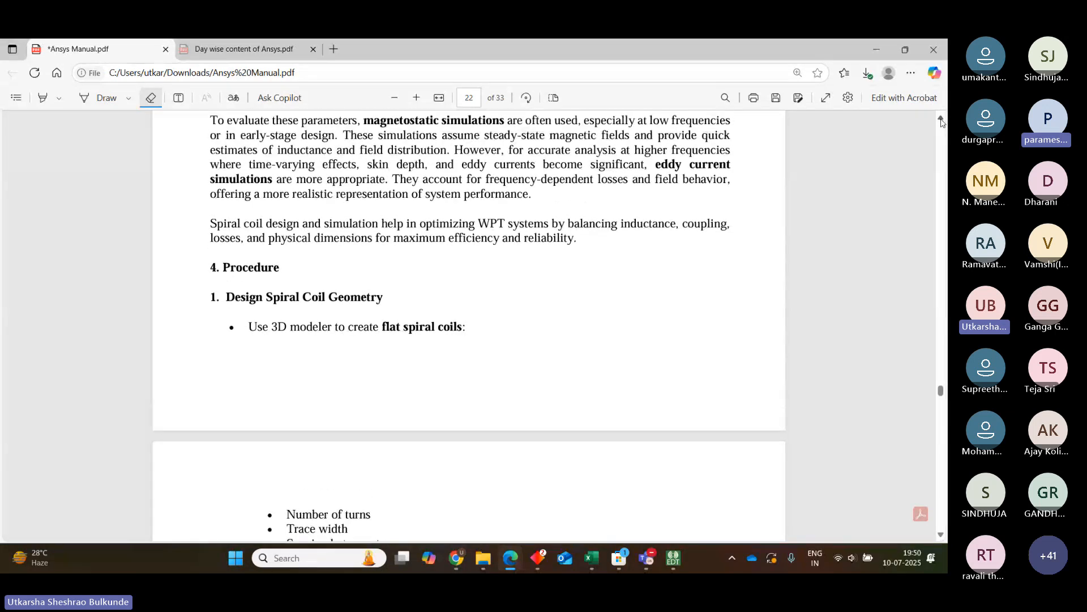
pyautogui.click(940, 121)
pyautogui.click(941, 120)
pyautogui.click(941, 121)
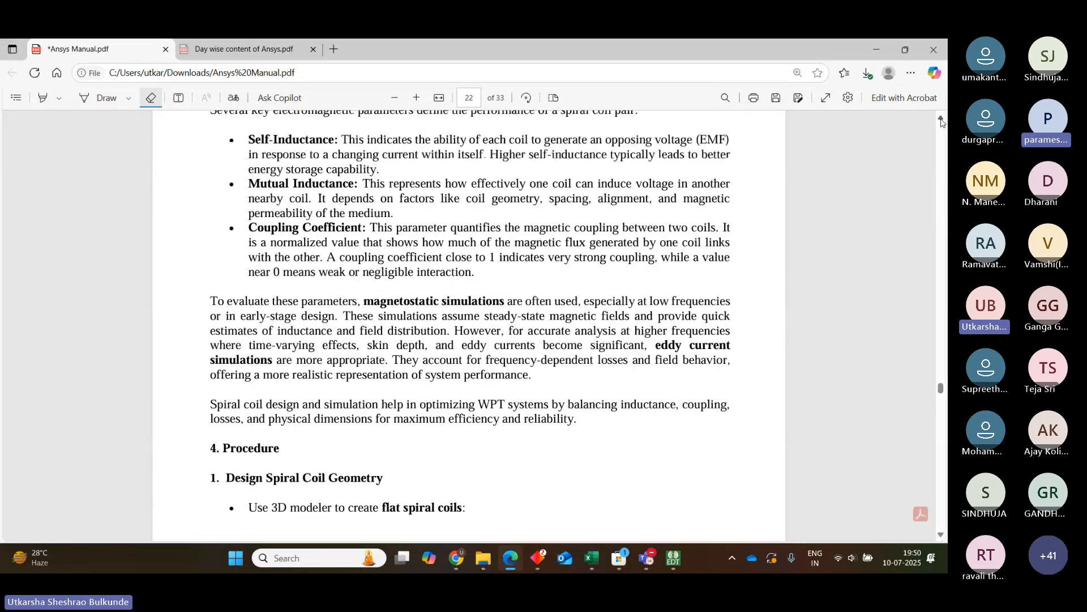
pyautogui.click(941, 120)
pyautogui.click(941, 121)
pyautogui.click(941, 121)
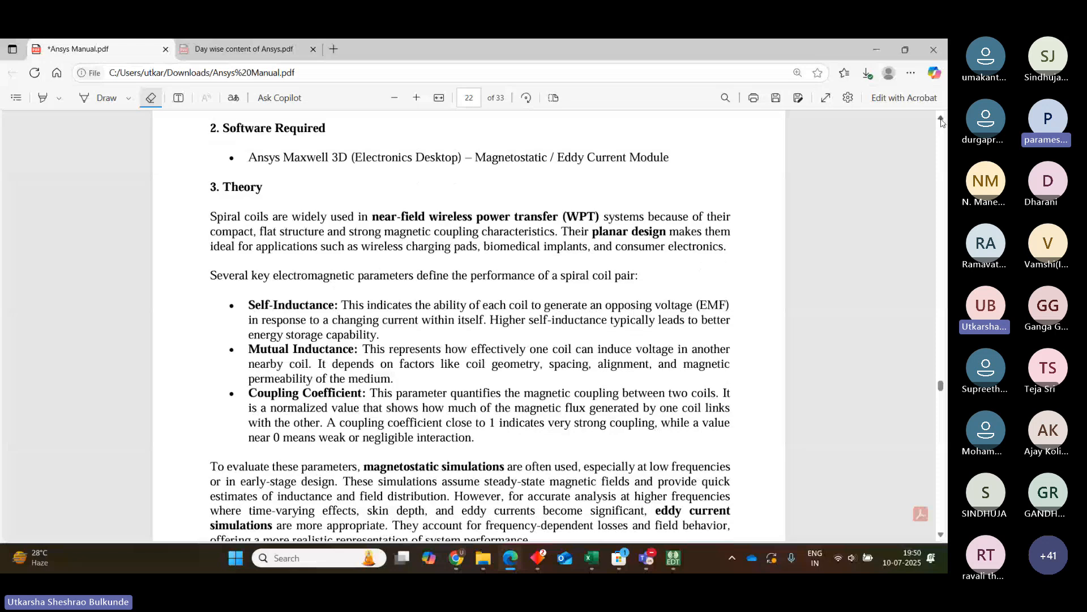
pyautogui.click(941, 120)
pyautogui.click(941, 120)
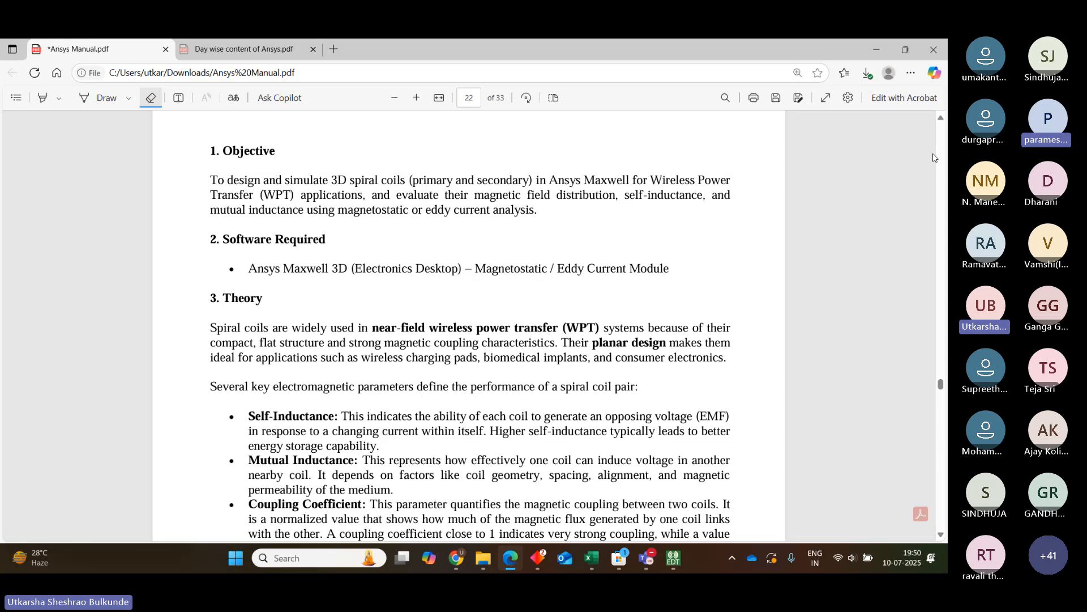
pyautogui.click(939, 120)
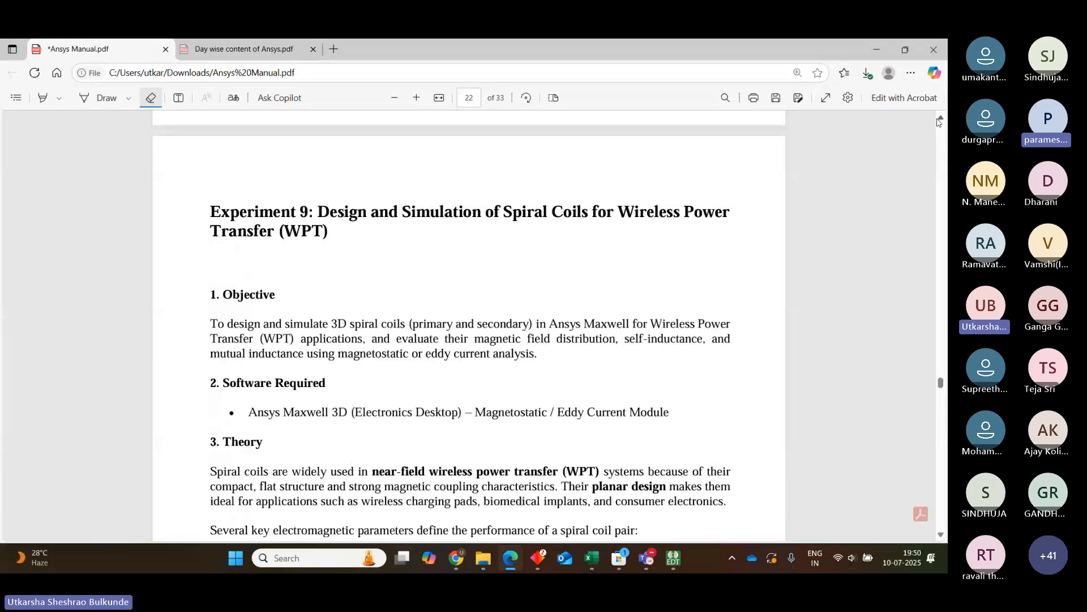
pyautogui.click(939, 120)
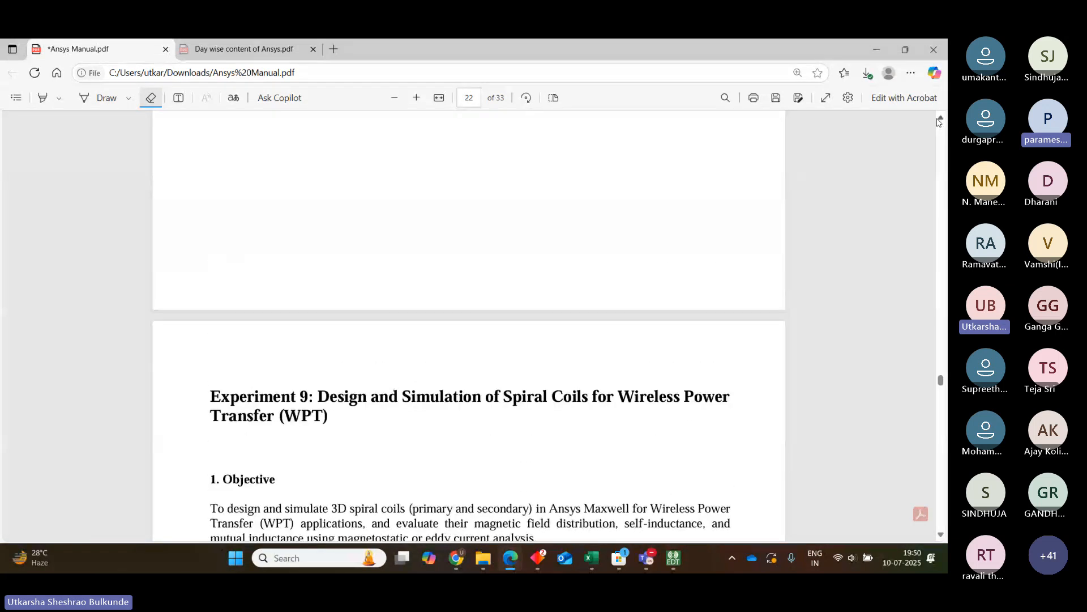
# - Review the eddy current loss experiment preceding Experiment 9 in the manual, from its conclusion back to the conductive material assignment
pyautogui.click(939, 120)
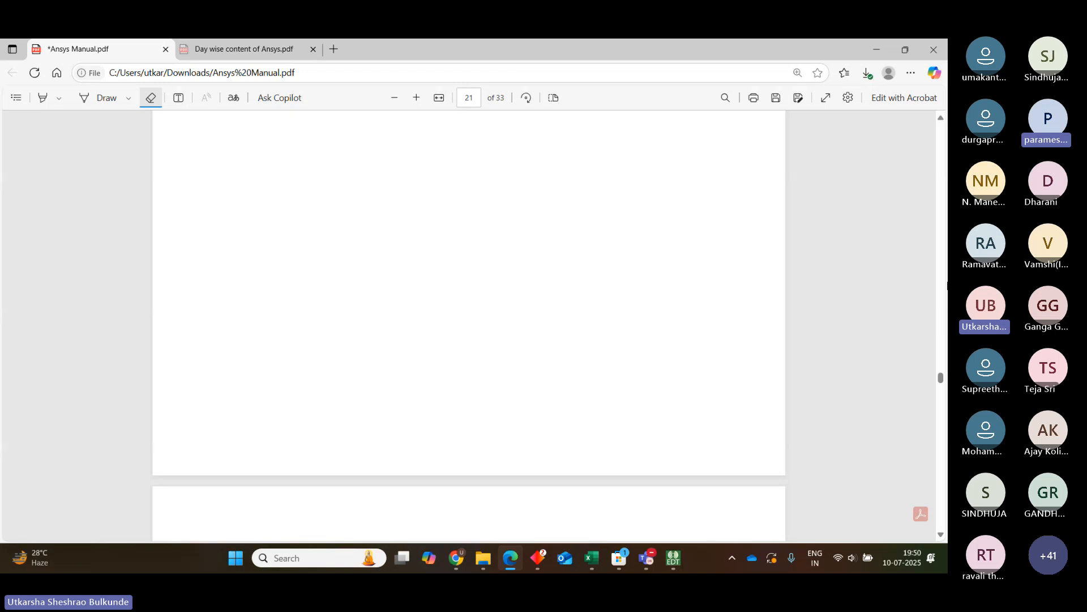
pyautogui.click(940, 119)
pyautogui.click(940, 118)
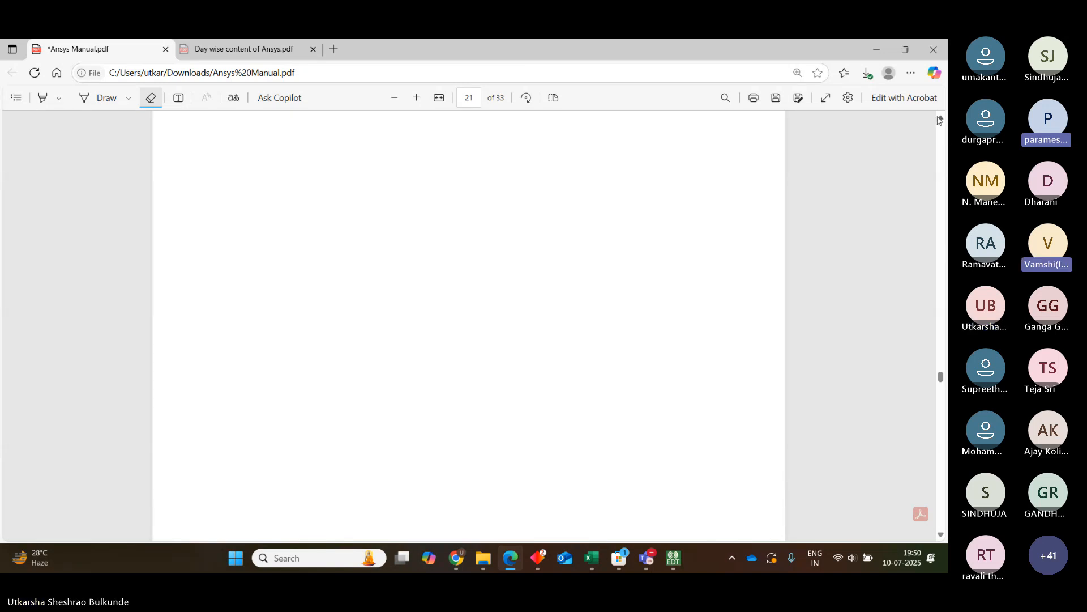
pyautogui.click(940, 118)
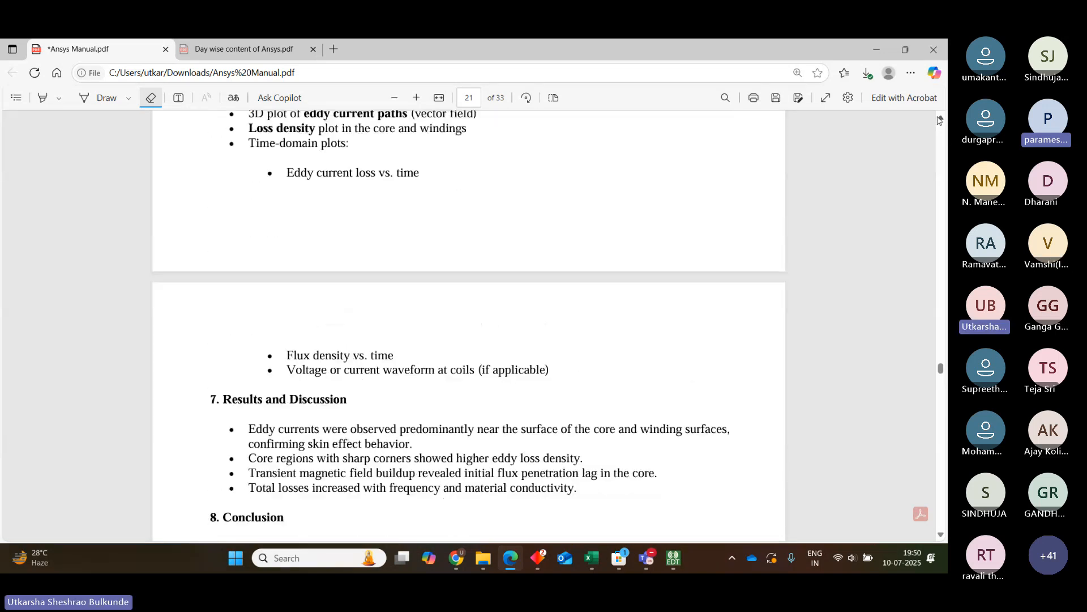
pyautogui.click(941, 118)
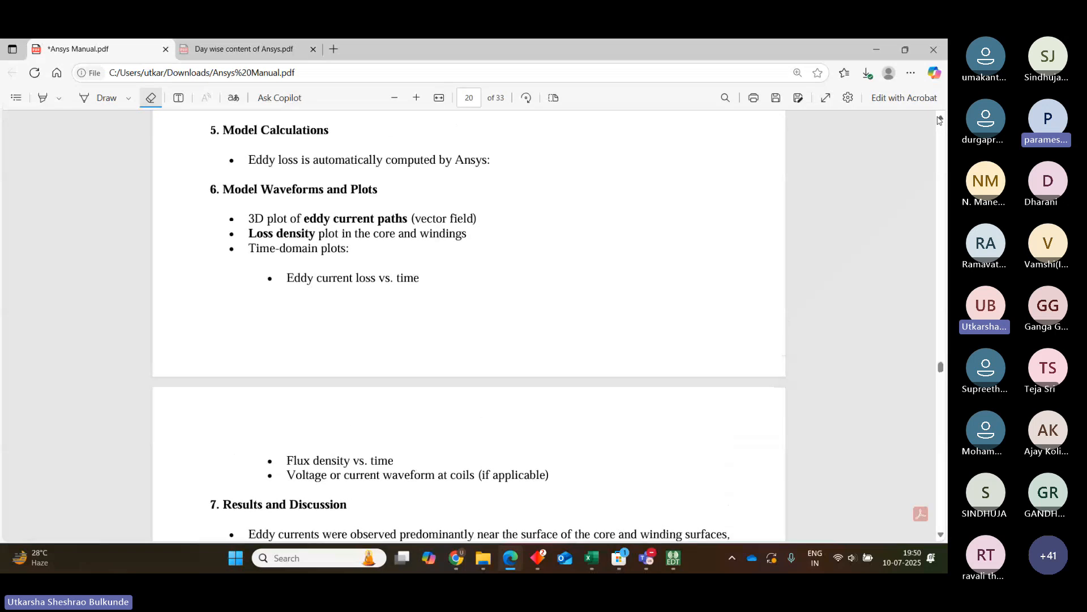
pyautogui.click(940, 118)
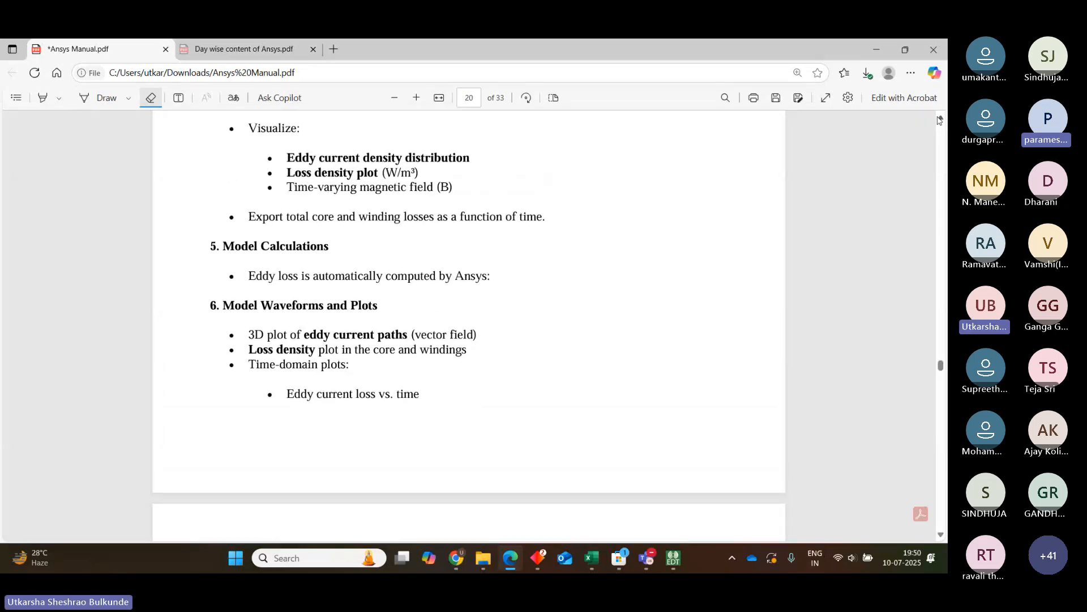
pyautogui.click(940, 118)
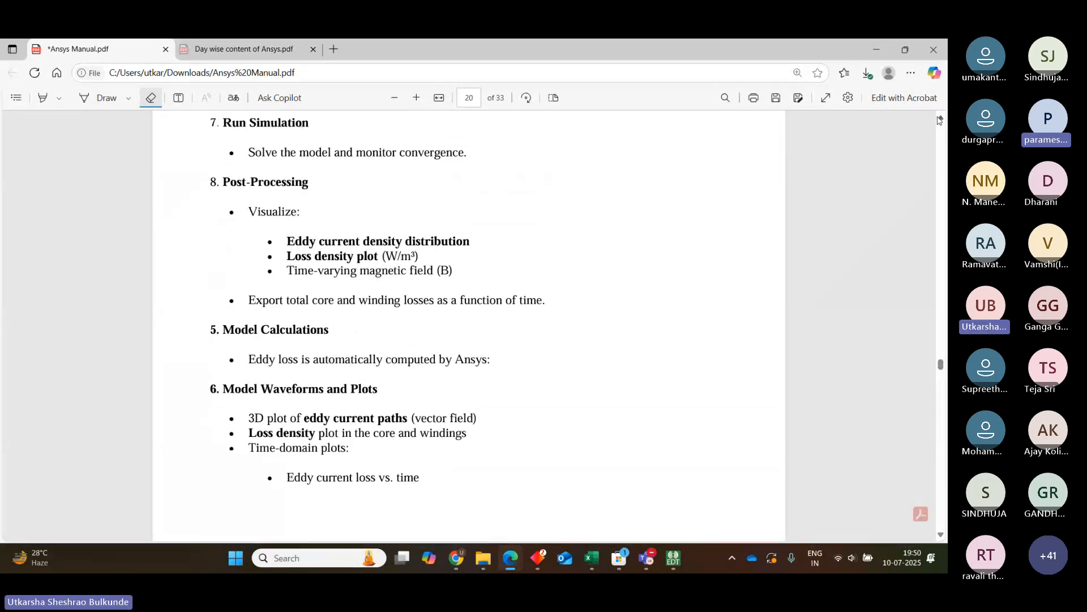
pyautogui.click(940, 119)
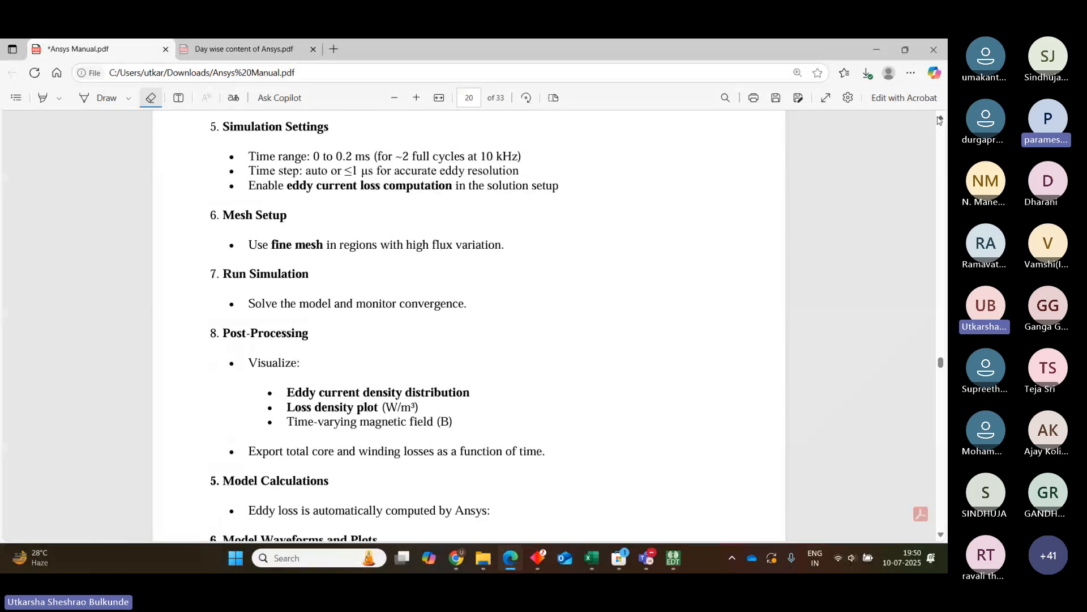
pyautogui.click(940, 118)
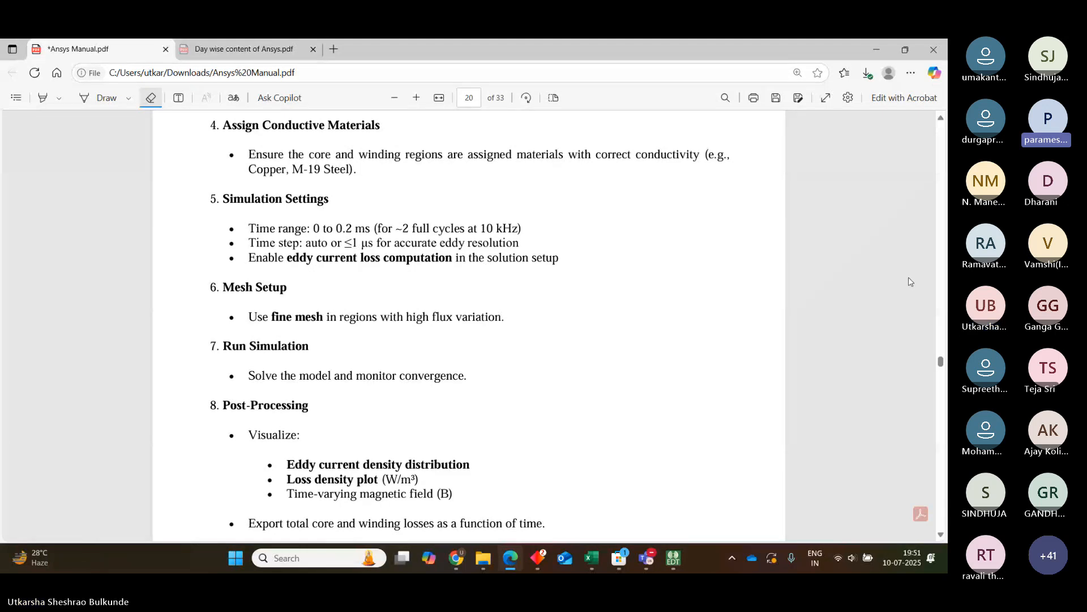
# - Switch to the Microsoft Teams meeting to check its participants, viewing the transformer design in ANSYS Electronics Desktop in between
pyautogui.moveTo(639, 561)
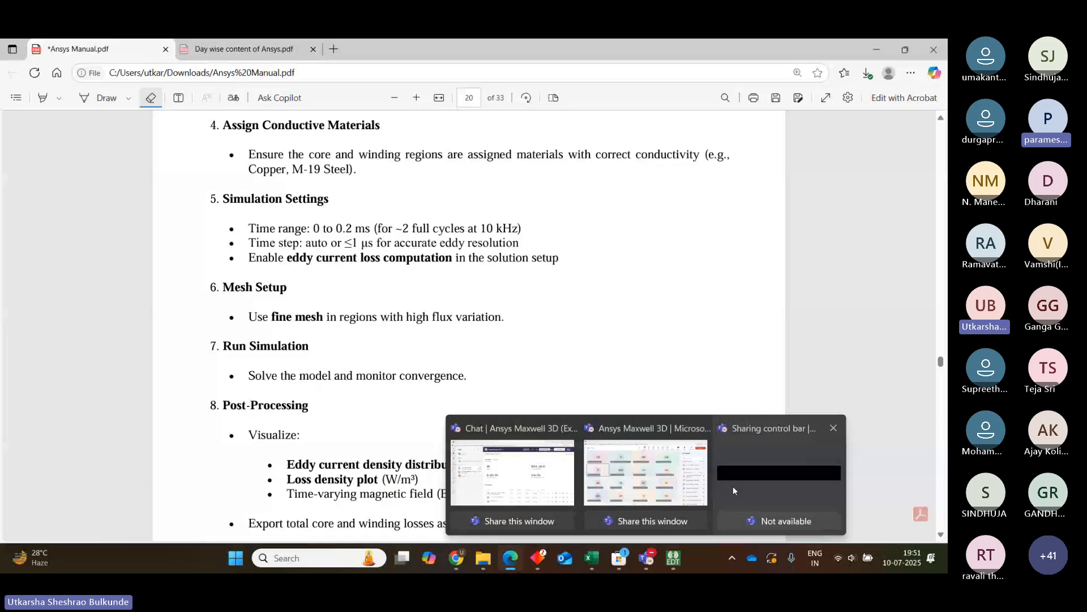
pyautogui.click(733, 486)
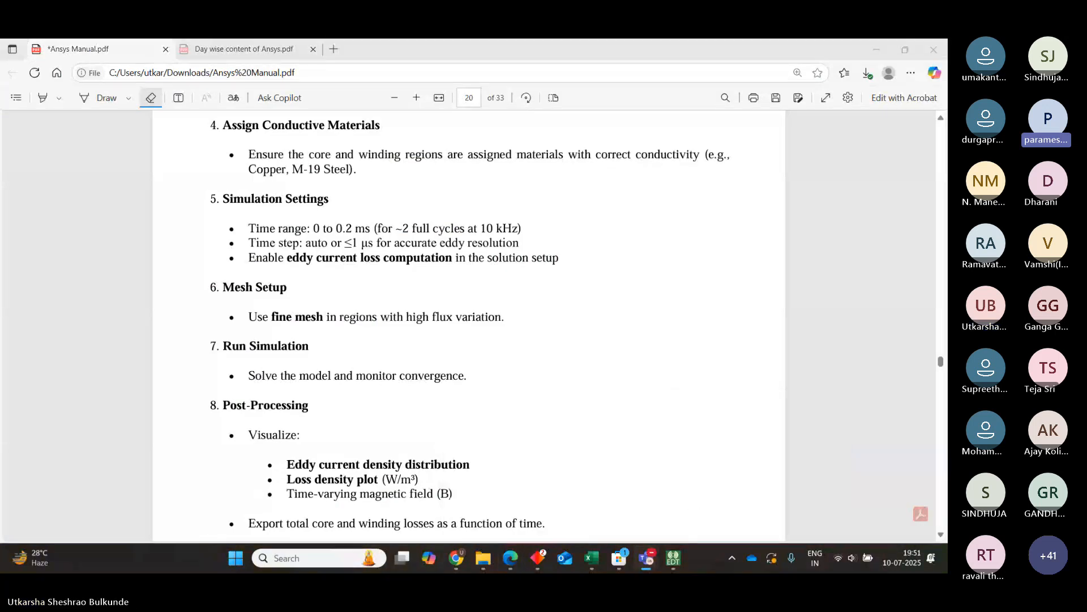
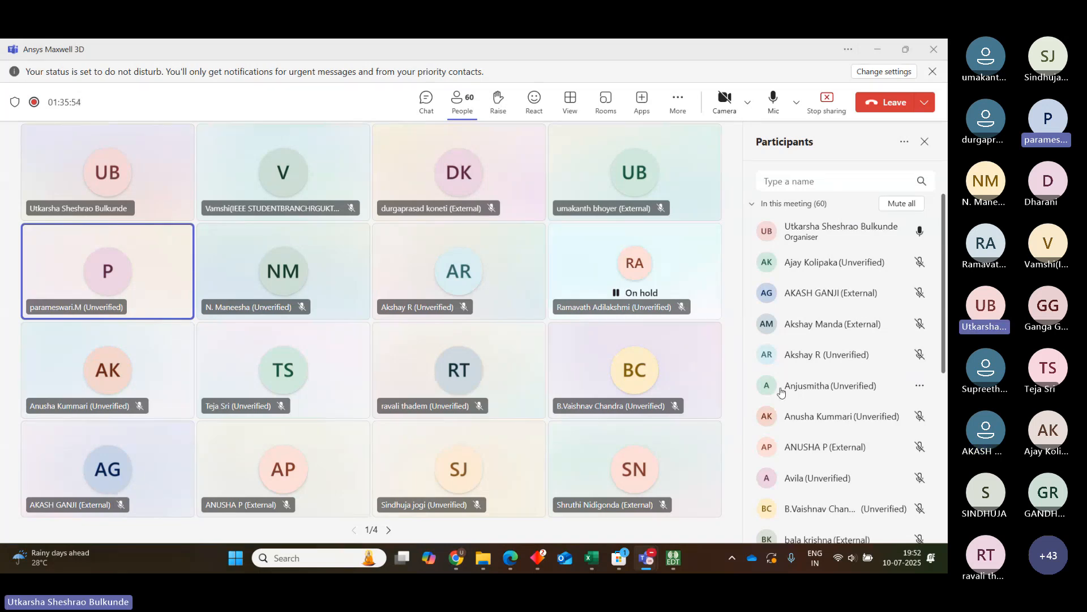
pyautogui.moveTo(675, 560)
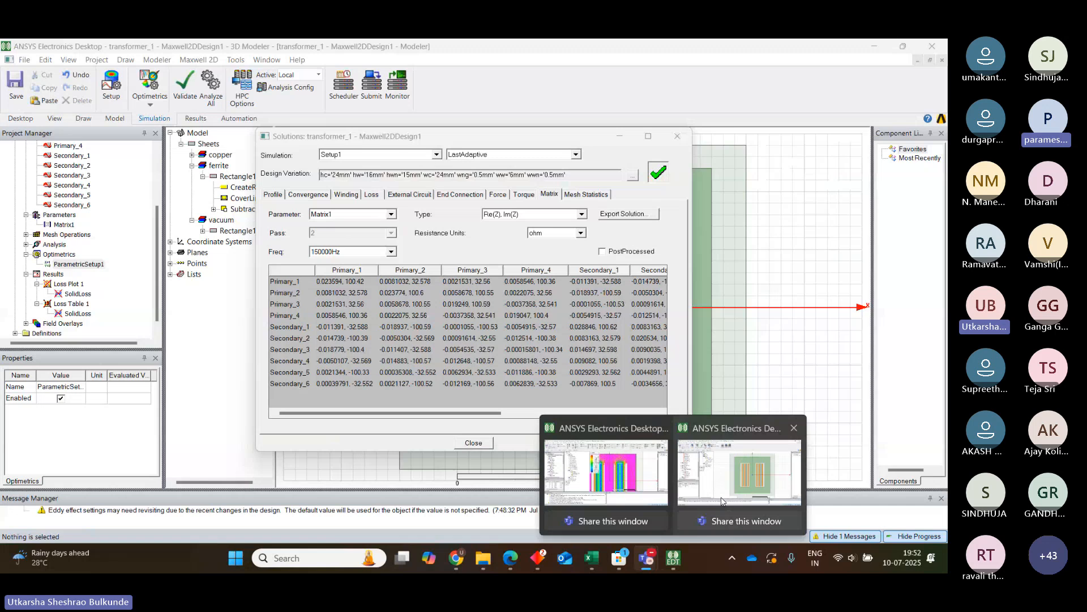
pyautogui.click(722, 501)
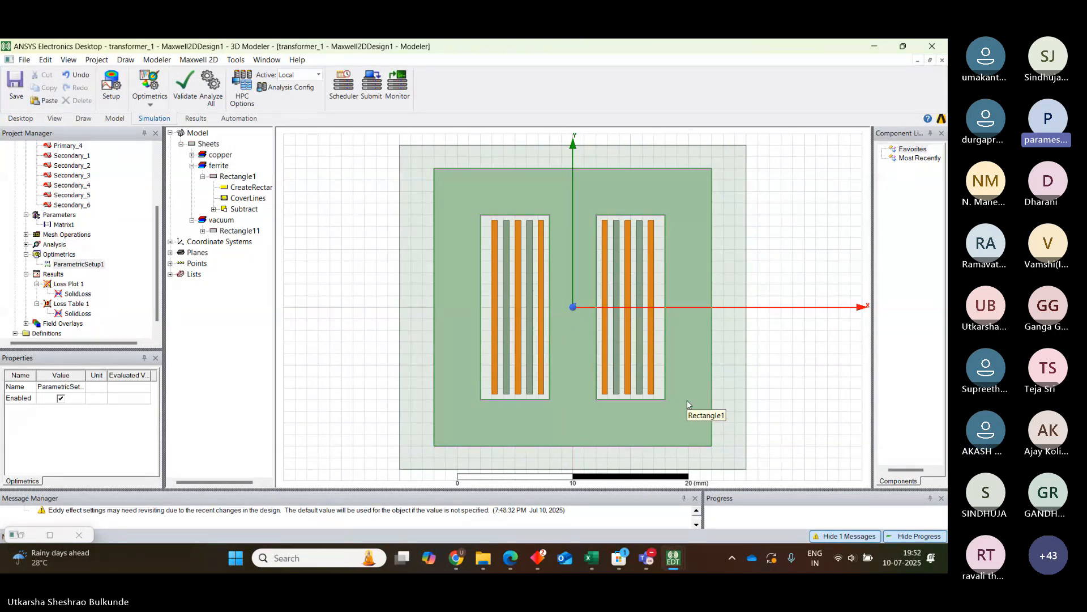
pyautogui.moveTo(669, 562)
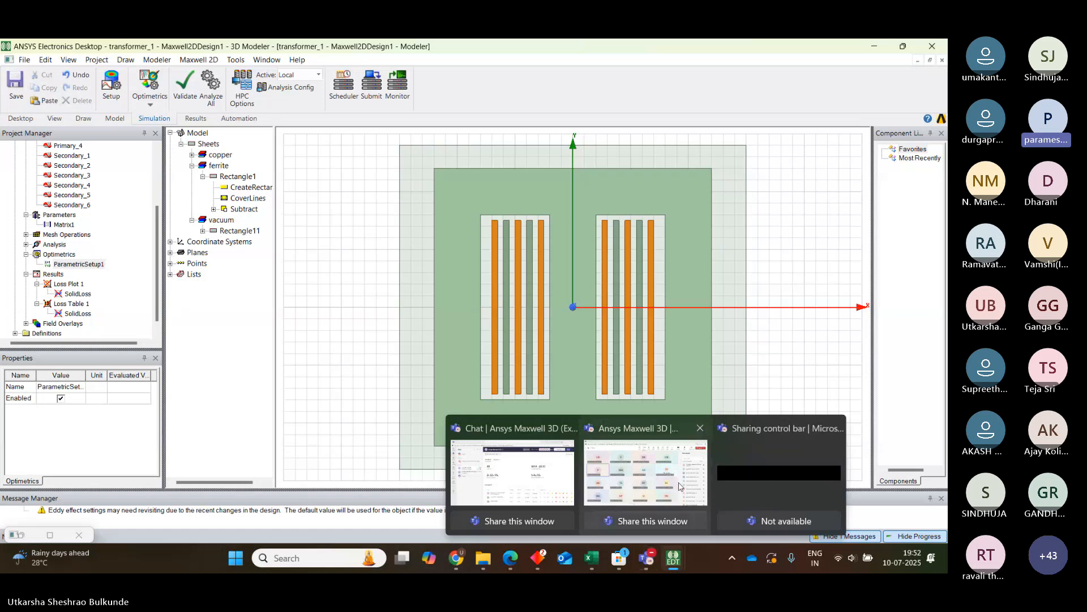
pyautogui.click(680, 485)
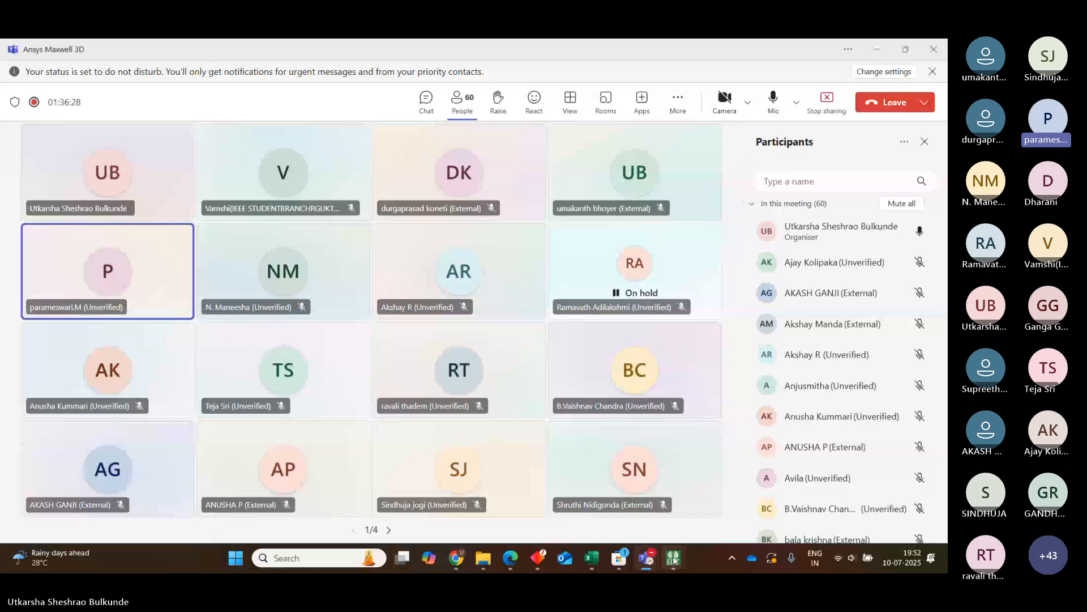
# - Switch to the transformer_1 project in ANSYS Electronics Desktop and show the complete list of Maxwell2DDesign1 design variables in an enlarged Properties pane
pyautogui.moveTo(684, 556)
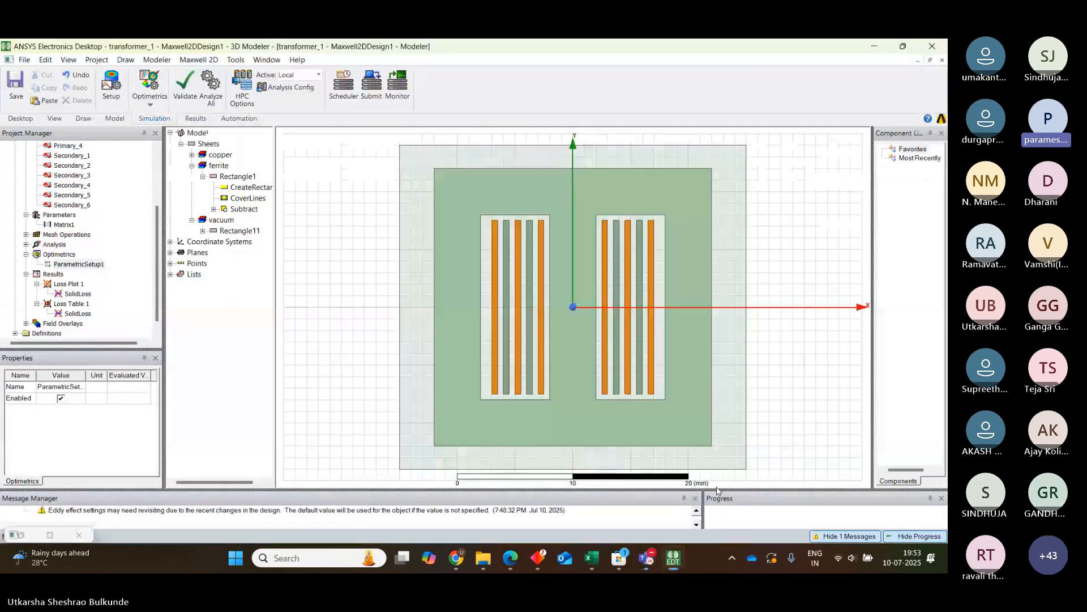
pyautogui.click(740, 494)
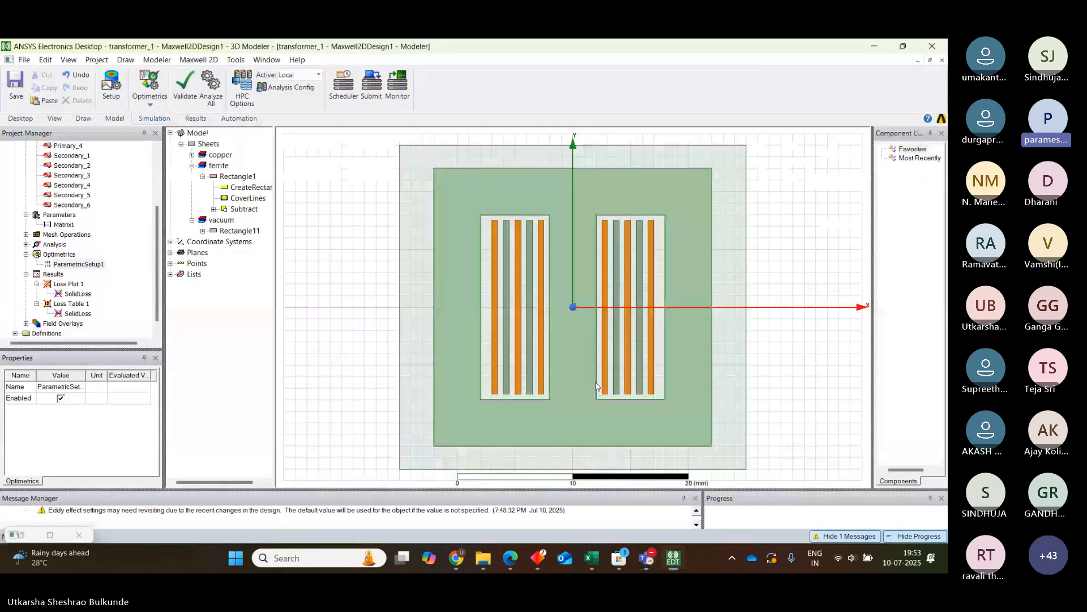
pyautogui.moveTo(157, 207); pyautogui.dragTo(156, 146)
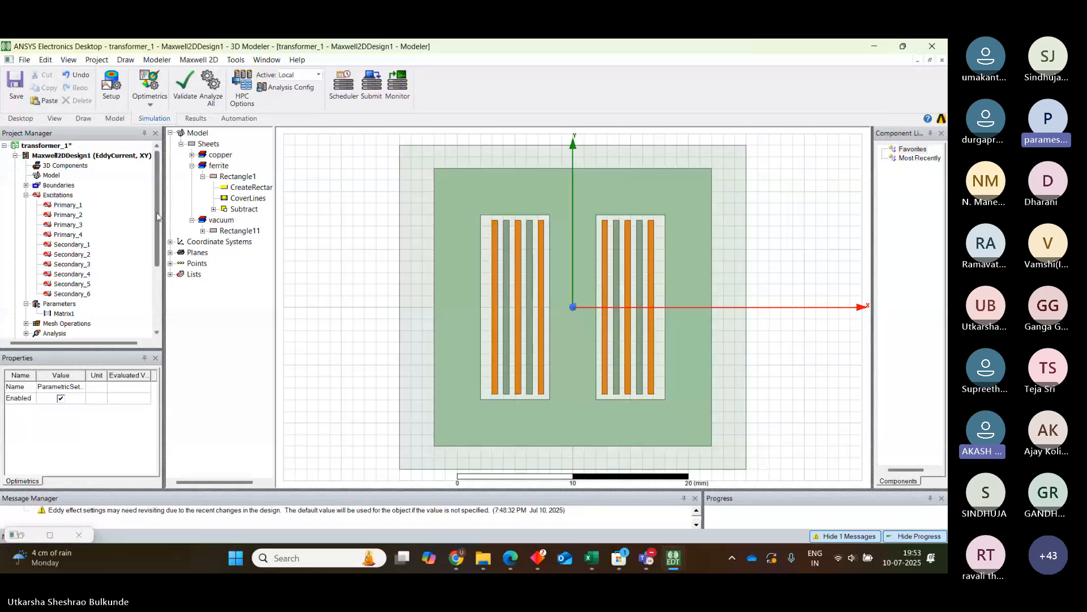
pyautogui.moveTo(158, 217); pyautogui.dragTo(152, 288)
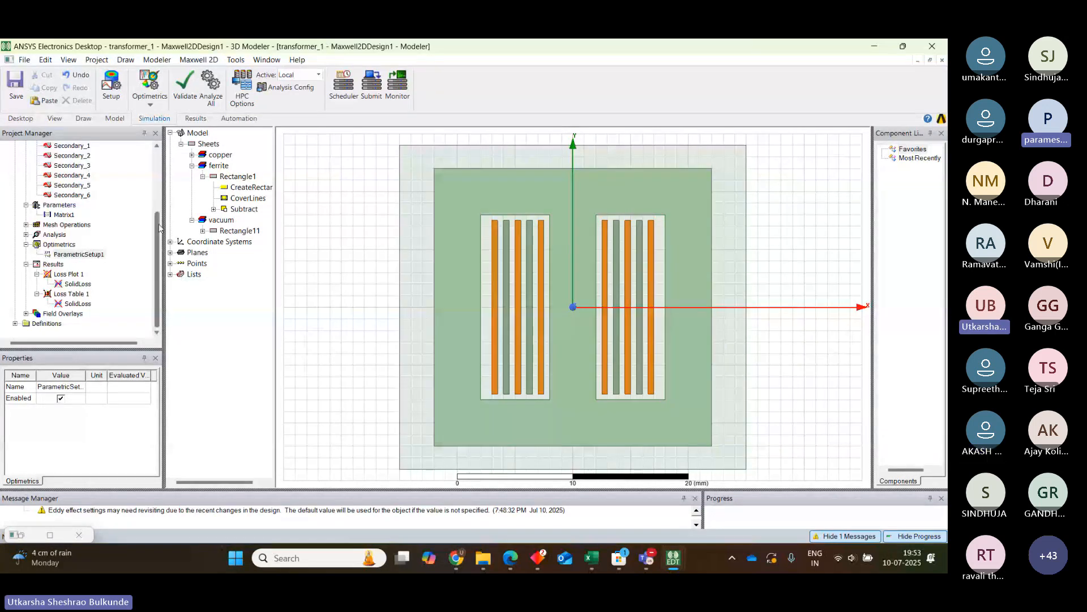
pyautogui.moveTo(158, 219); pyautogui.dragTo(161, 154)
pyautogui.click(92, 158)
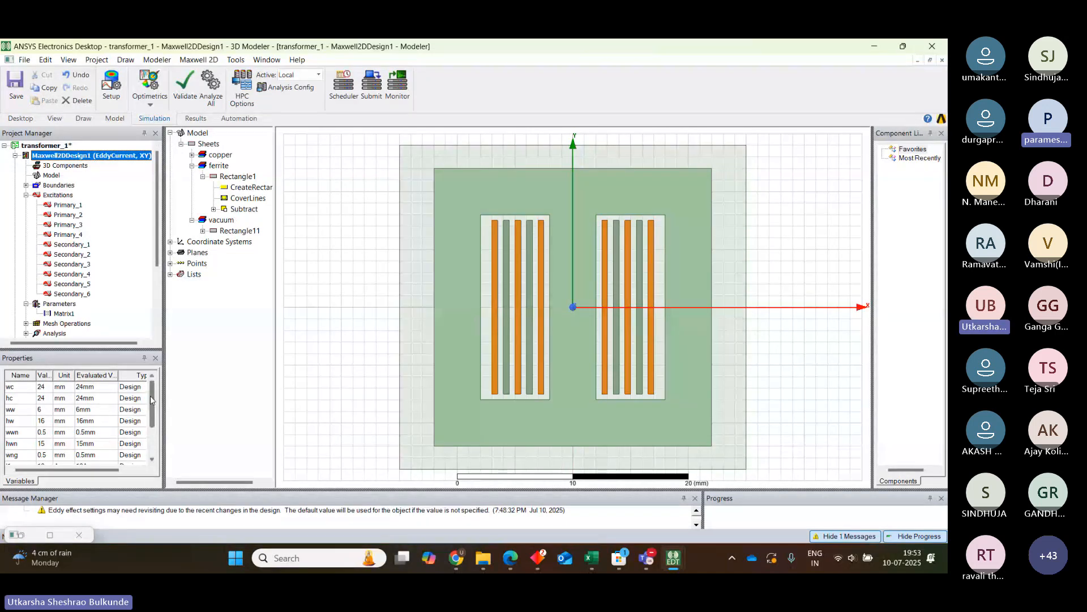
pyautogui.moveTo(151, 399); pyautogui.dragTo(152, 428)
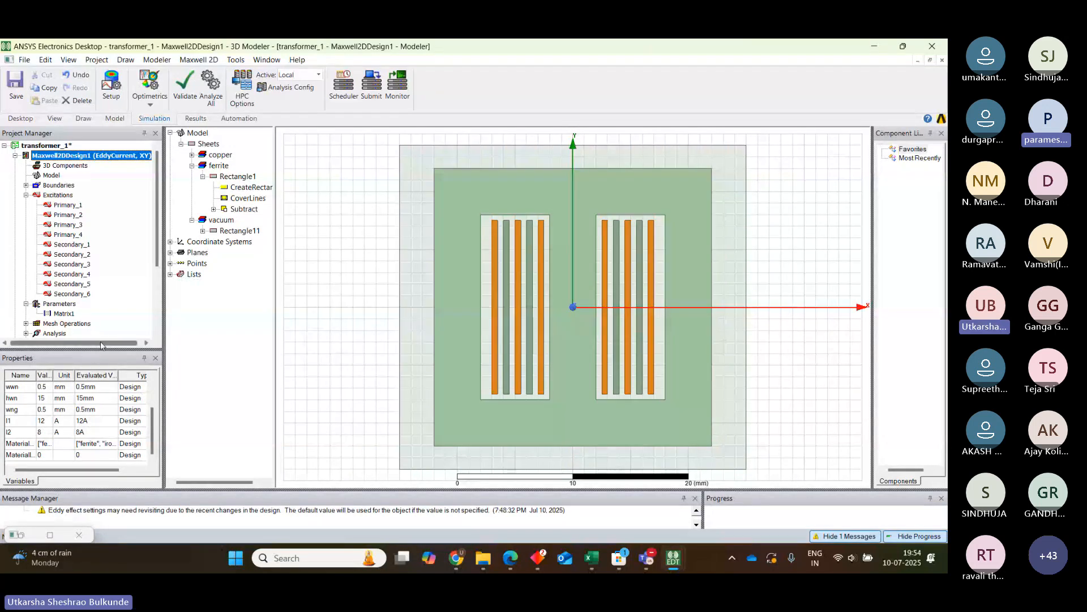
pyautogui.moveTo(99, 350); pyautogui.dragTo(83, 327)
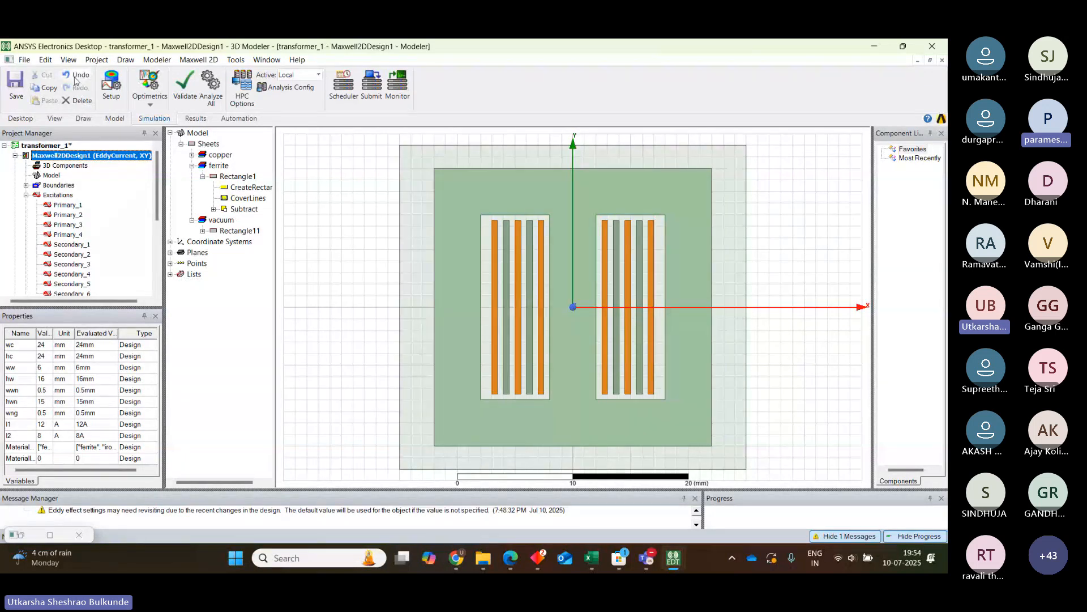
pyautogui.click(69, 60)
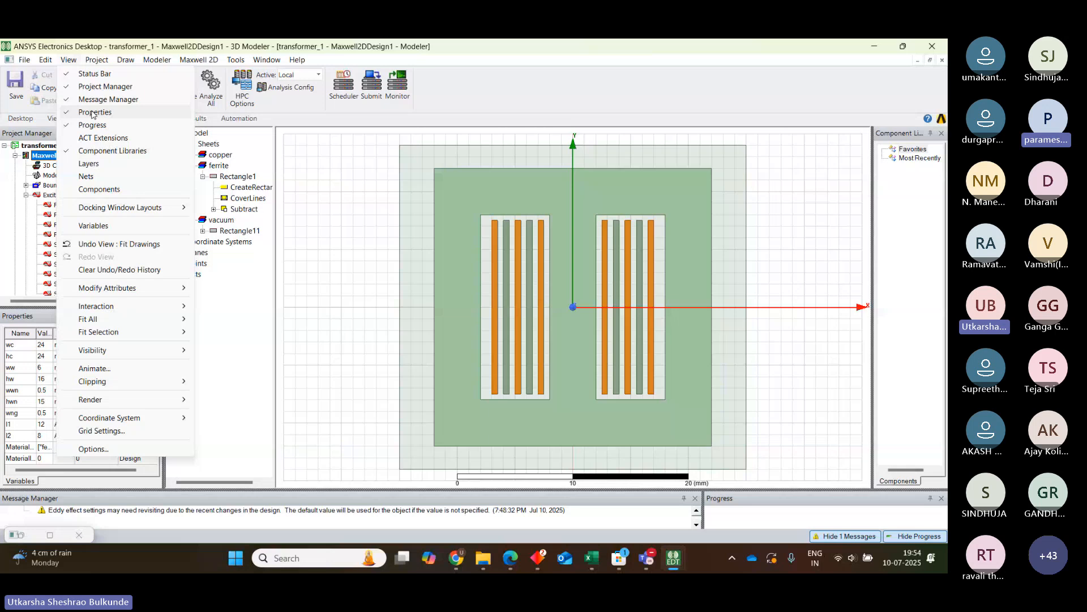
pyautogui.click(45, 323)
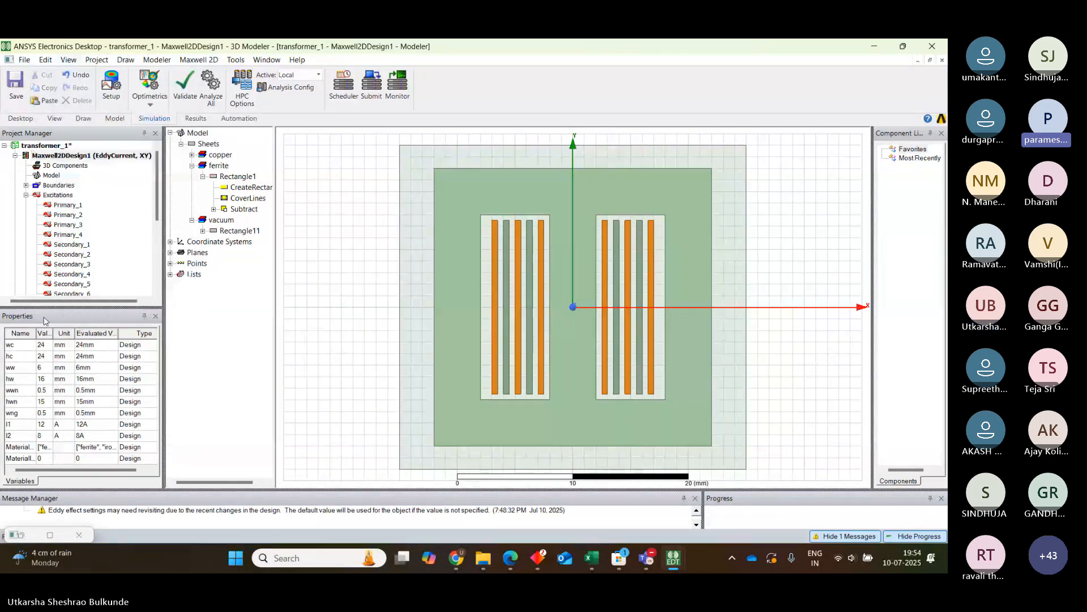
# - Start a new array variable named Materialname in the design's local variables and give it three rows
pyautogui.doubleClick(13, 439)
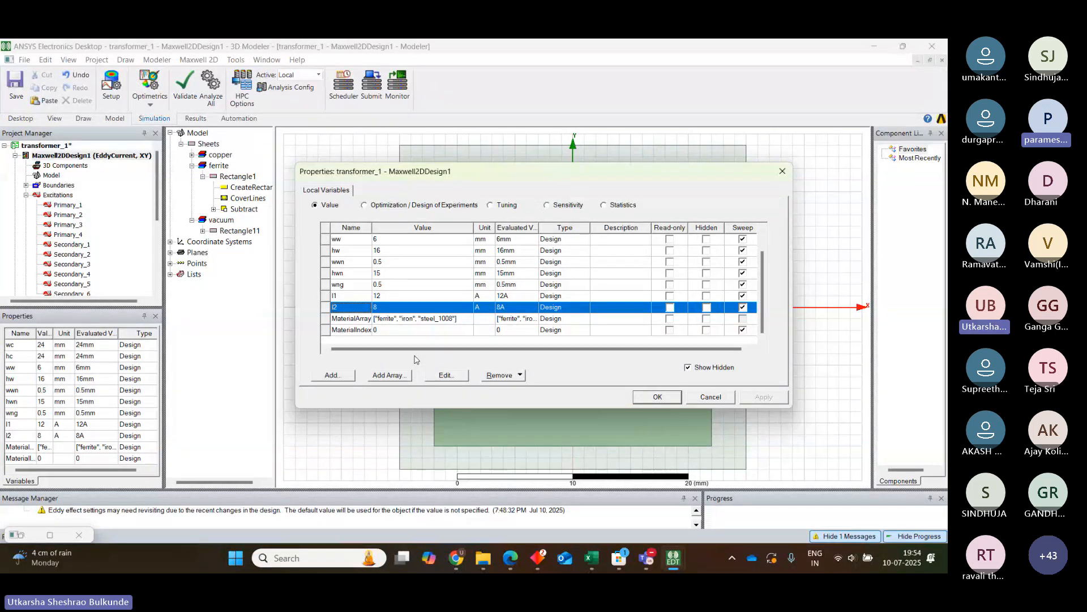
pyautogui.click(390, 375)
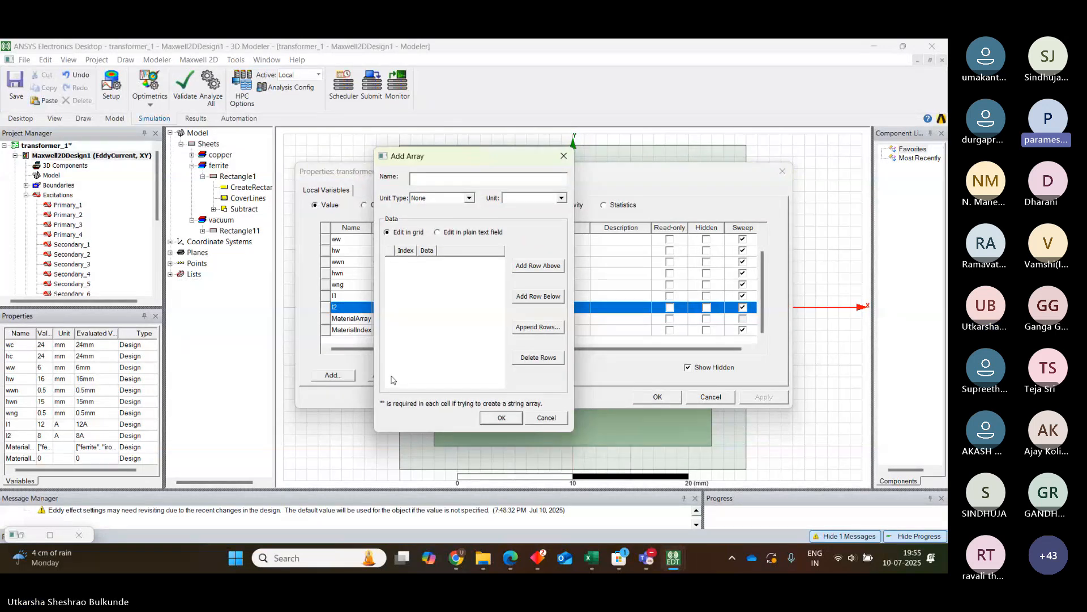
pyautogui.click(419, 180)
pyautogui.write('Mat')
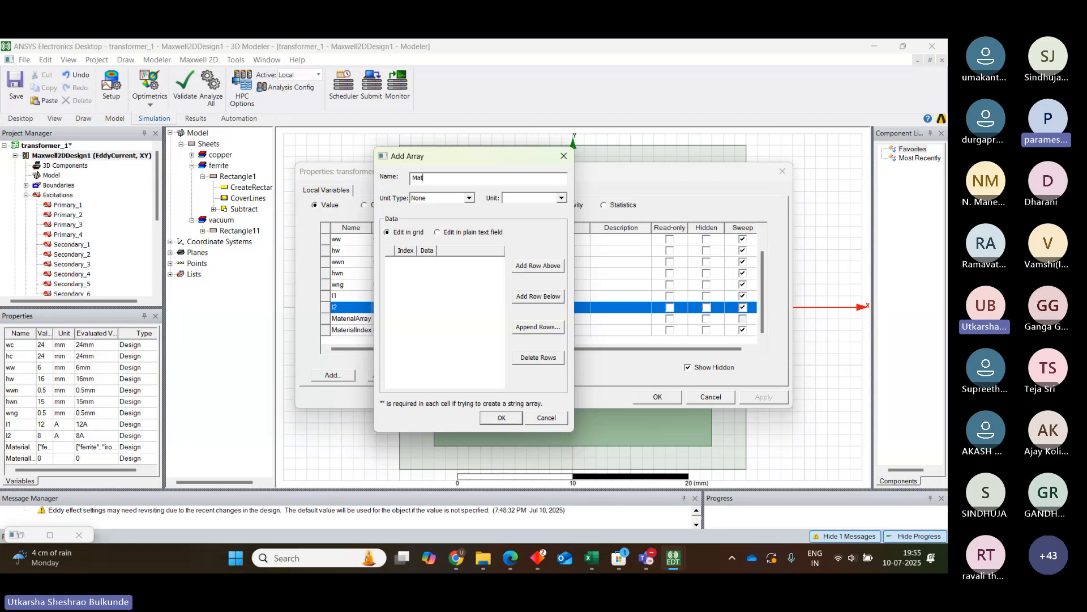
pyautogui.write('erialname')
pyautogui.click(528, 267)
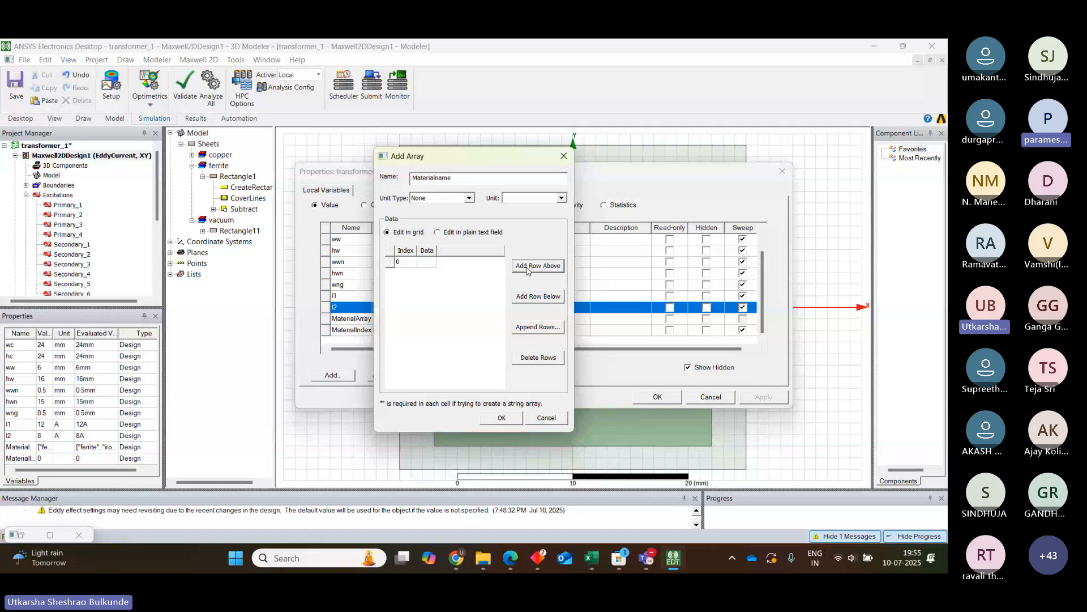
pyautogui.click(528, 268)
pyautogui.click(527, 267)
# - Fill the array's data rows 0 to 2 with ferrite, iron and steel_1008
pyautogui.click(426, 261)
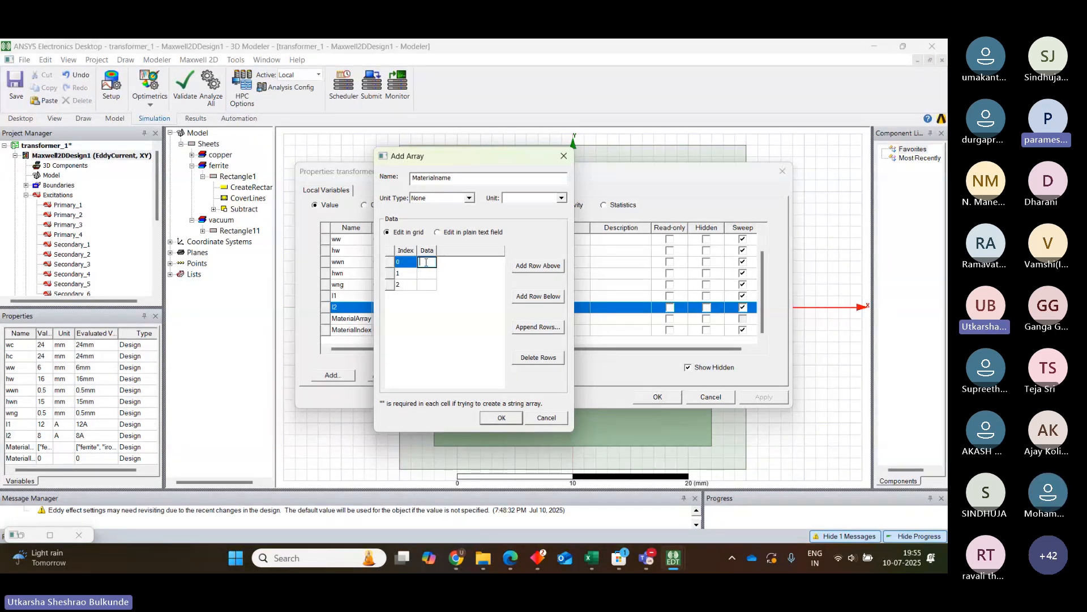
pyautogui.write('ferrite')
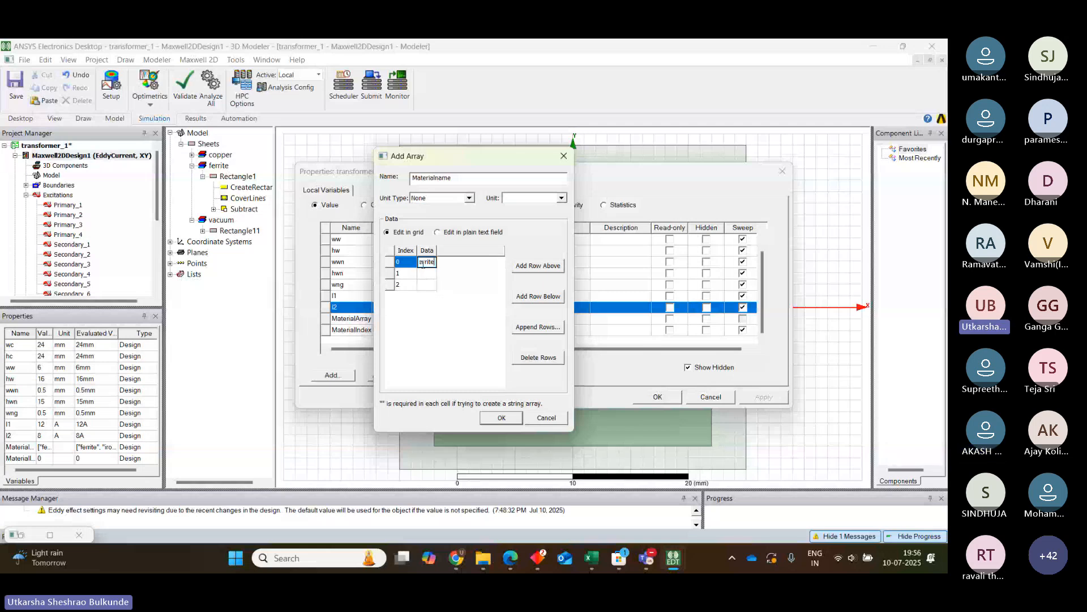
pyautogui.click(422, 263)
pyautogui.click(426, 274)
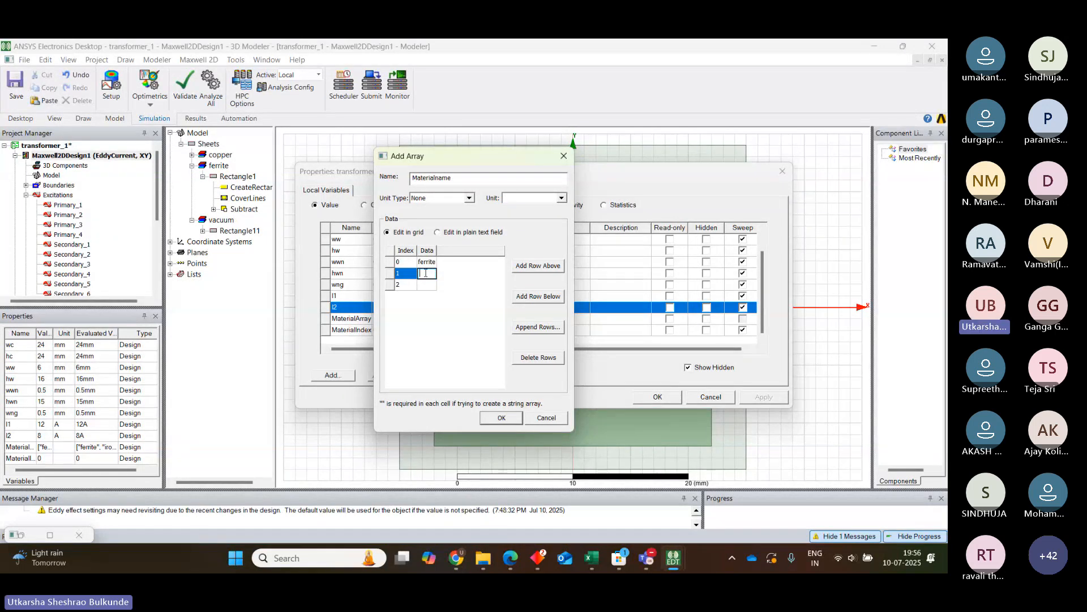
pyautogui.write('iron')
pyautogui.click(427, 284)
pyautogui.write('stee')
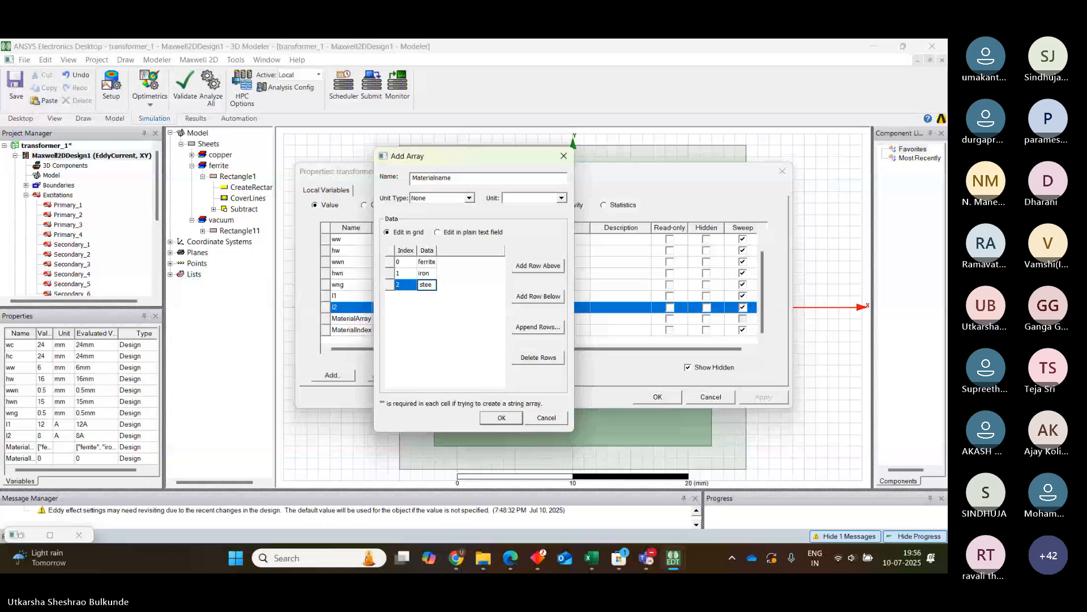
pyautogui.write('l_1')
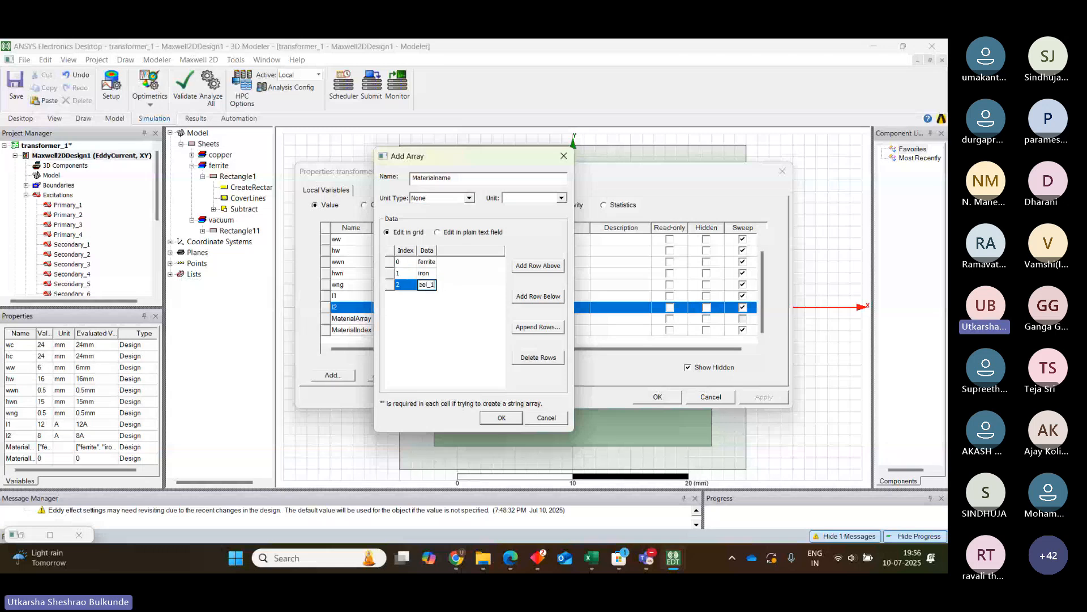
pyautogui.write('008')
# - Enclose the ferrite and iron entries of the Materialname array in double quotation marks
pyautogui.click(430, 261)
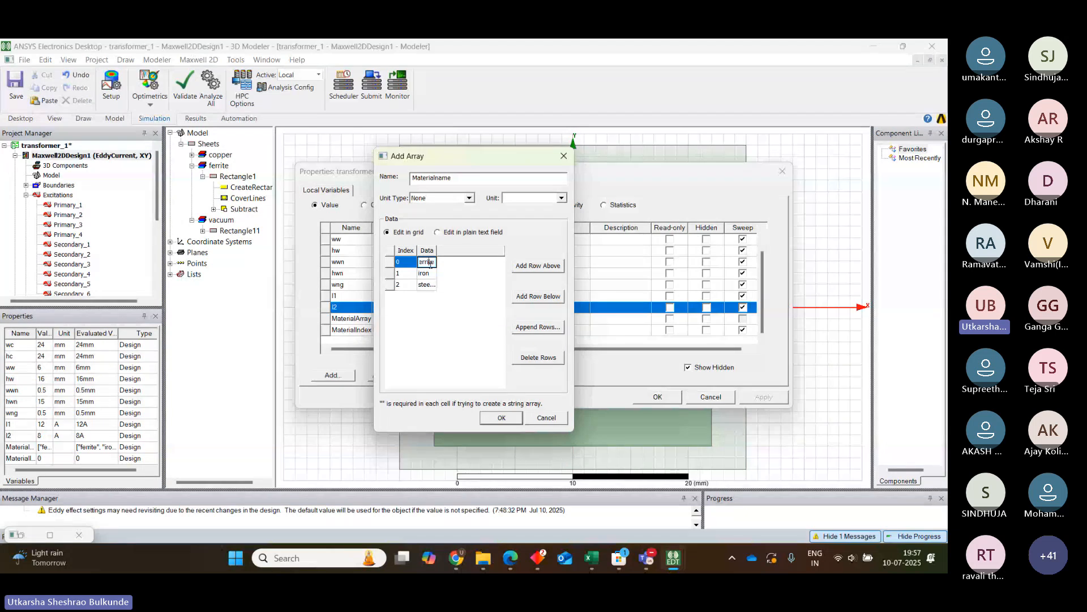
pyautogui.press('Home')
pyautogui.write('"')
pyautogui.press('End')
pyautogui.write('"')
pyautogui.click(431, 275)
pyautogui.click(432, 273)
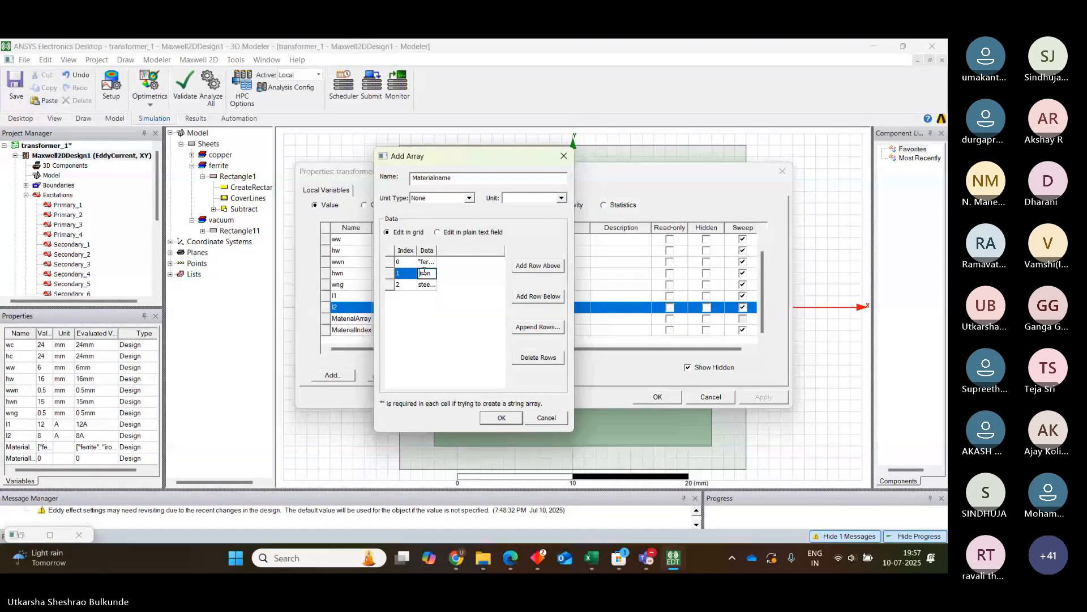
pyautogui.click(421, 273)
pyautogui.write('"')
pyautogui.write('"')
# - Enclose the steel_1008 entry in double quotation marks and add the completed Materialname array to the local variables
pyautogui.click(421, 284)
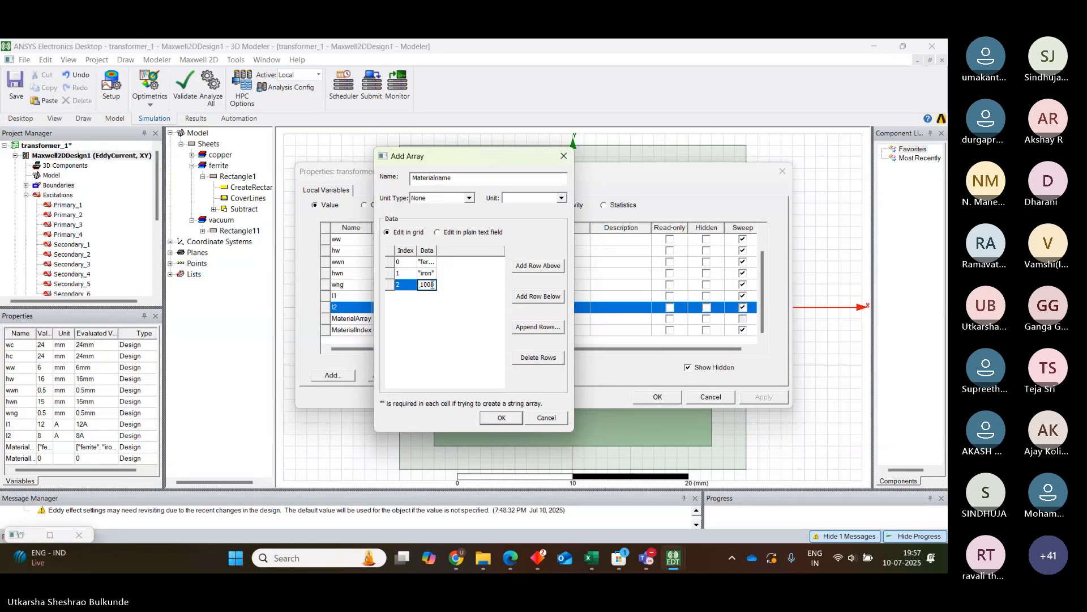
pyautogui.press('Left')
pyautogui.press('Left')
pyautogui.press('Left')
pyautogui.press('Left')
pyautogui.press('Left')
pyautogui.press('Left')
pyautogui.write('"')
pyautogui.press('Right')
pyautogui.press('Right')
pyautogui.press('Right')
pyautogui.press('Right')
pyautogui.press('Right')
pyautogui.press('Right')
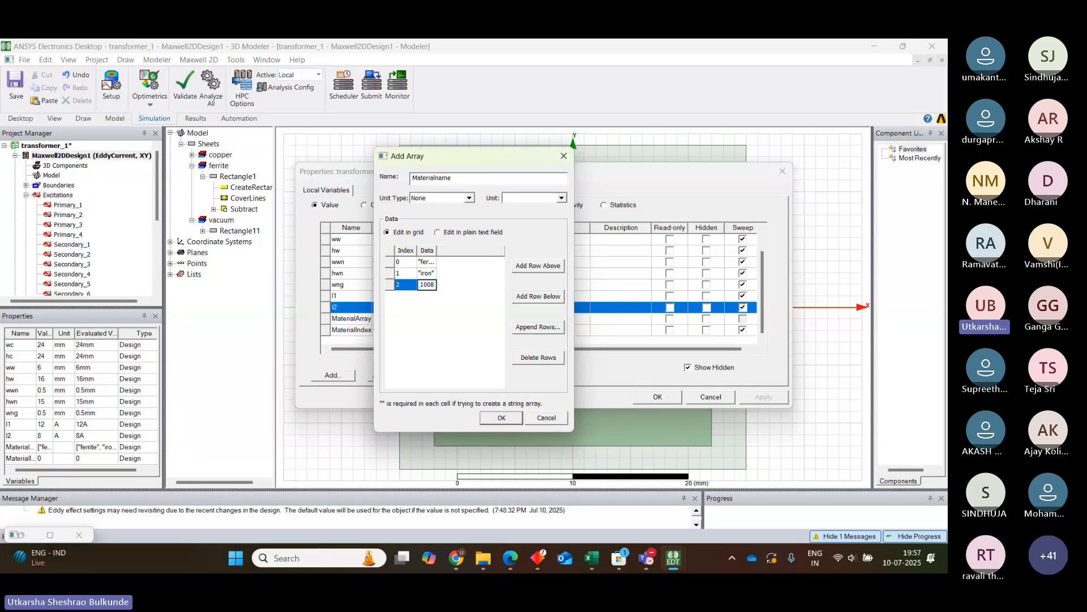
pyautogui.write('"')
pyautogui.click(502, 418)
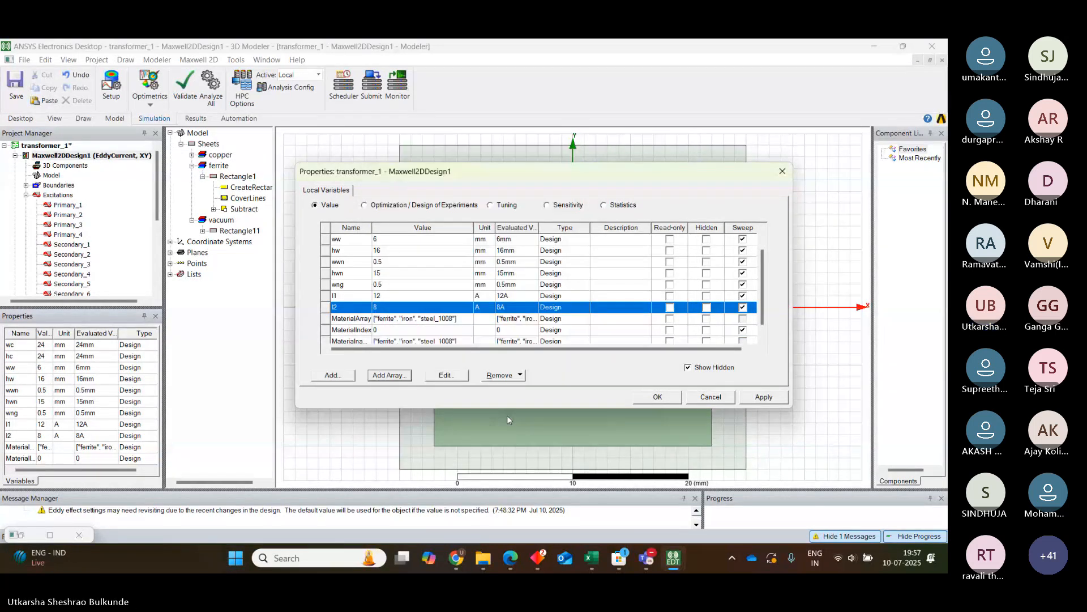
pyautogui.moveTo(762, 301); pyautogui.dragTo(763, 311)
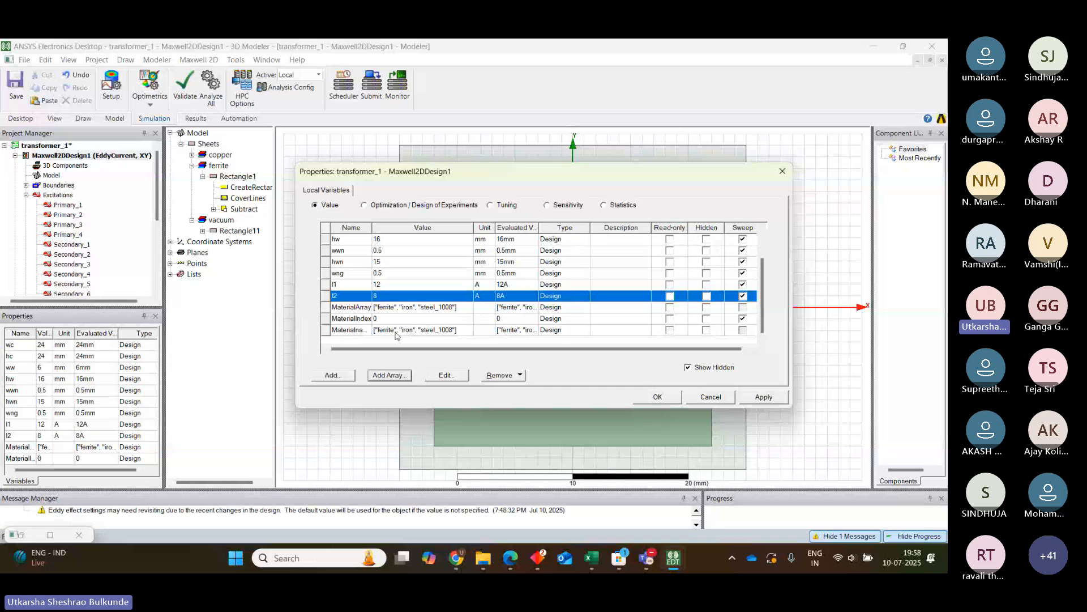
# - Add an array index variable named Materialnumber, associated with the Materialname array and with an initial value of 0
pyautogui.click(334, 376)
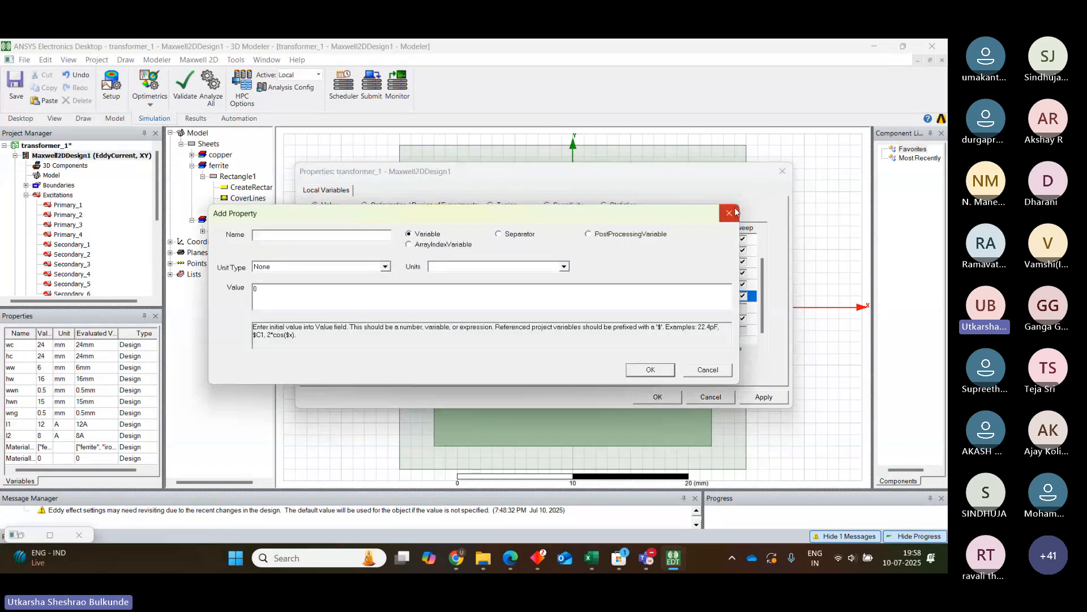
pyautogui.press('Escape')
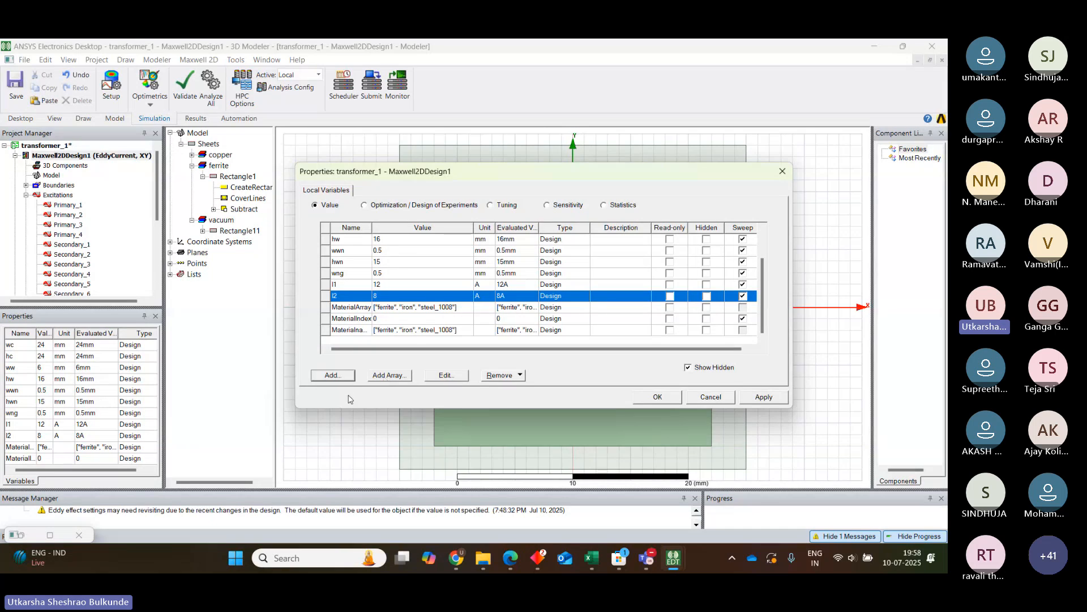
pyautogui.click(335, 375)
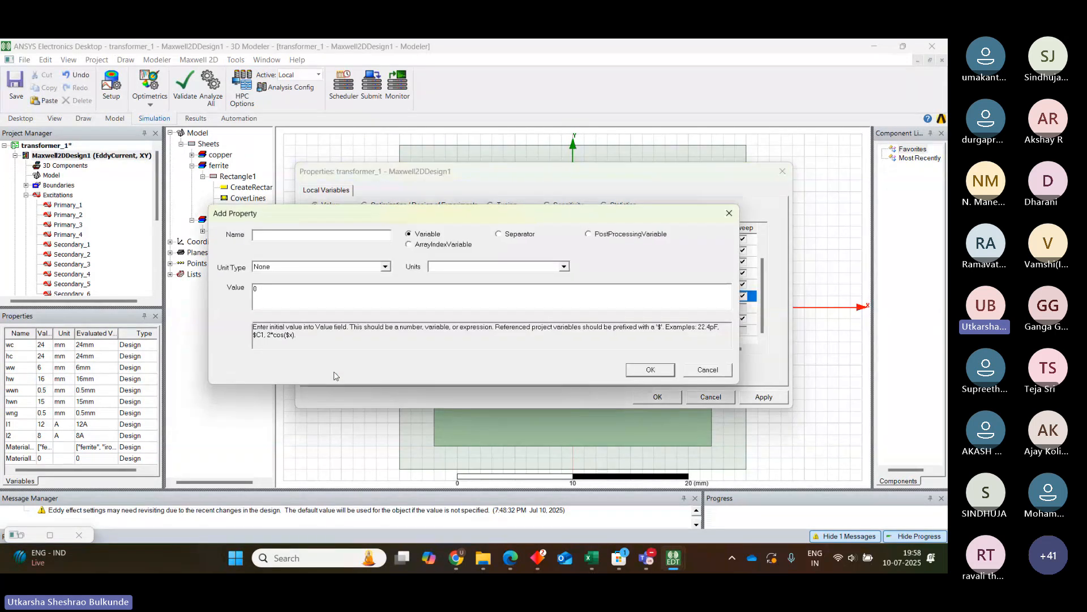
pyautogui.write('Material')
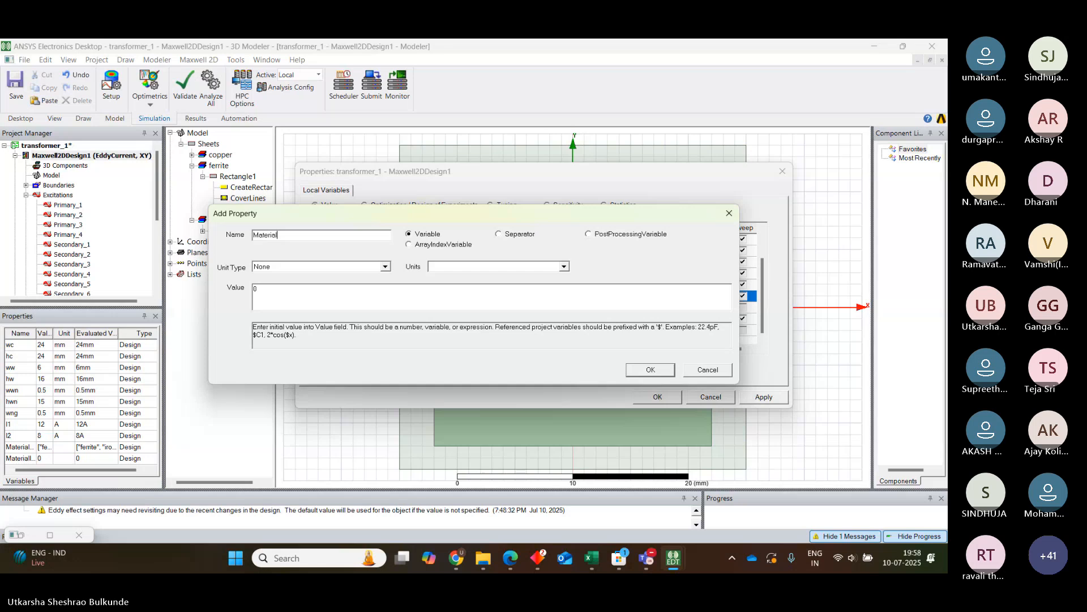
pyautogui.write('number')
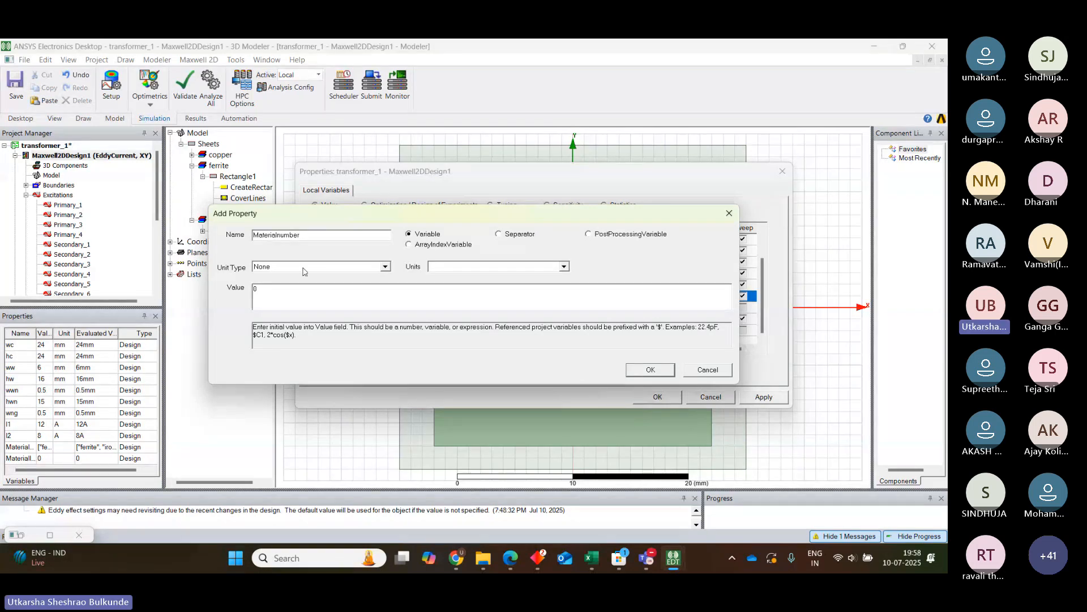
pyautogui.click(409, 245)
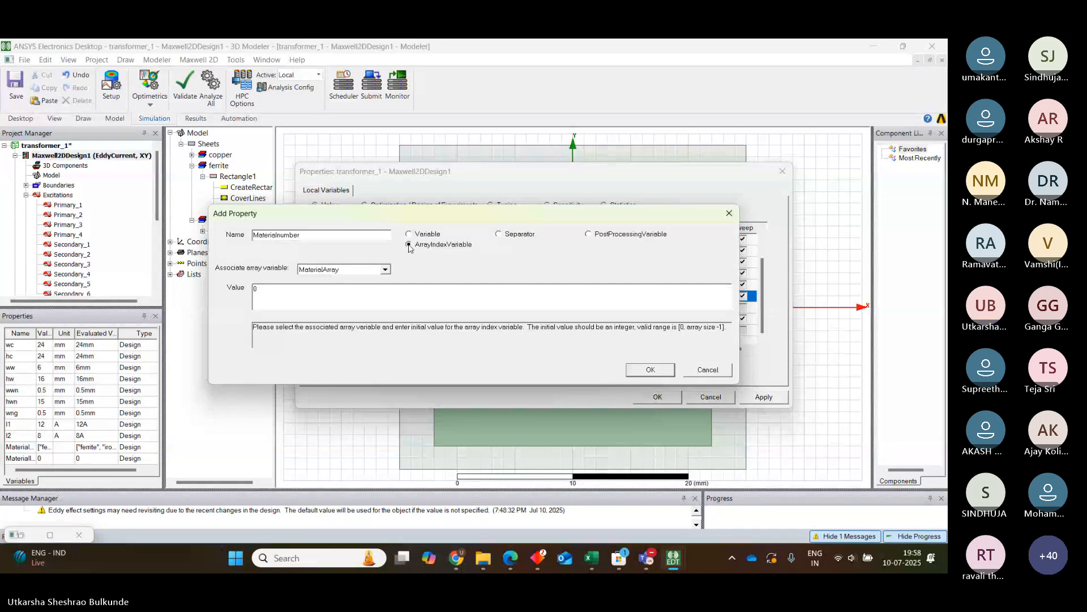
pyautogui.click(386, 269)
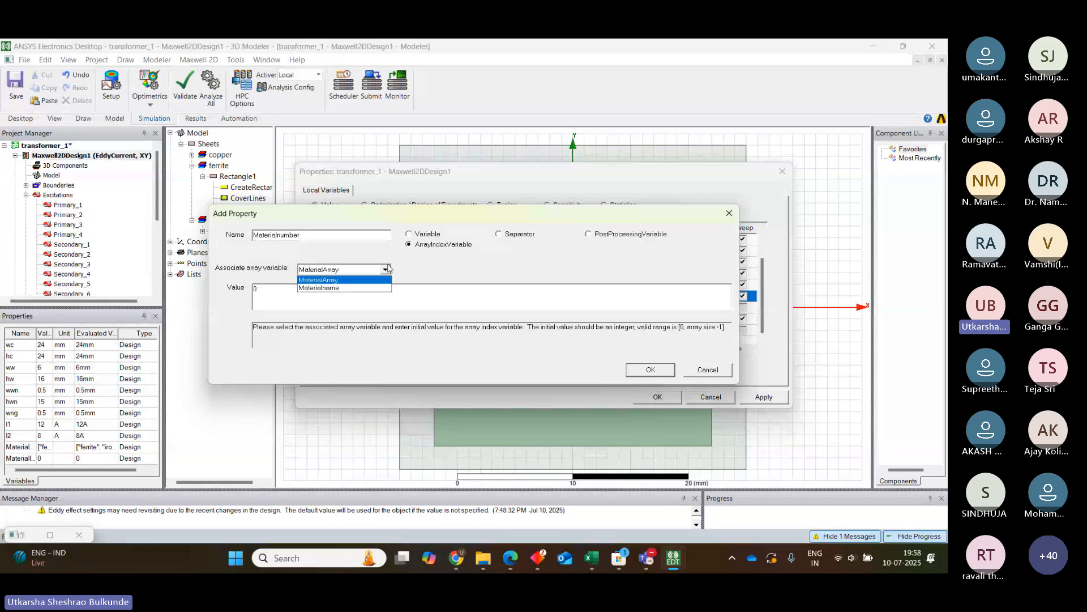
pyautogui.click(342, 289)
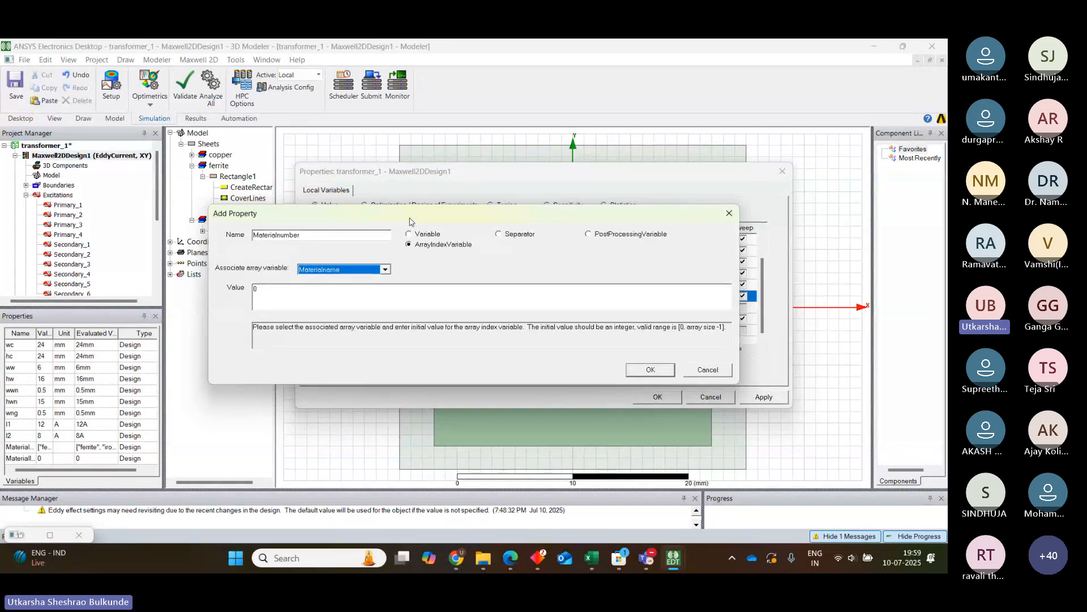
pyautogui.moveTo(412, 221); pyautogui.dragTo(448, 367)
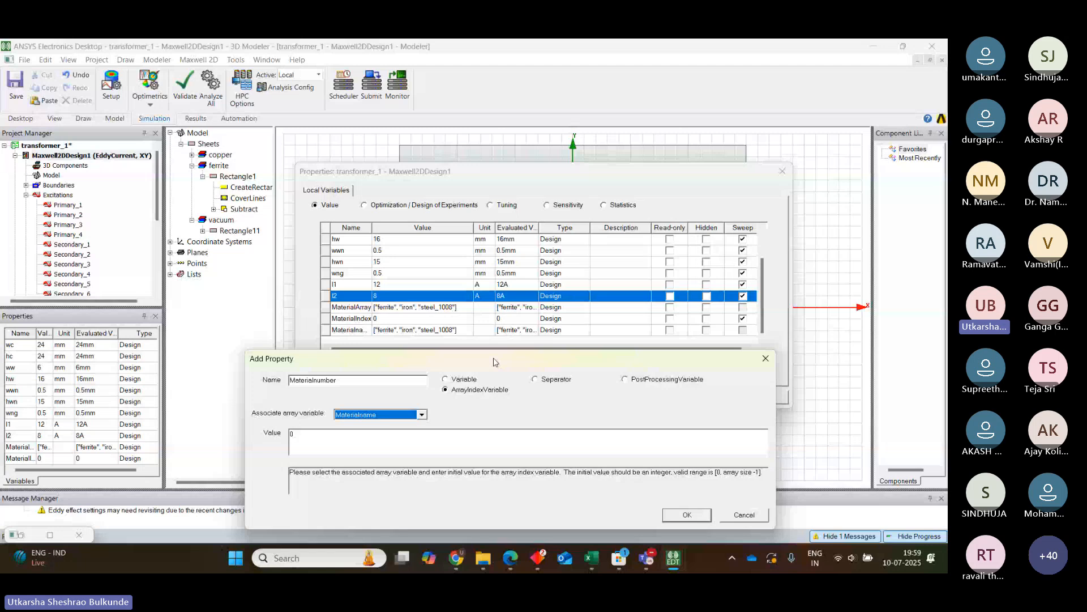
pyautogui.moveTo(494, 362); pyautogui.dragTo(496, 363)
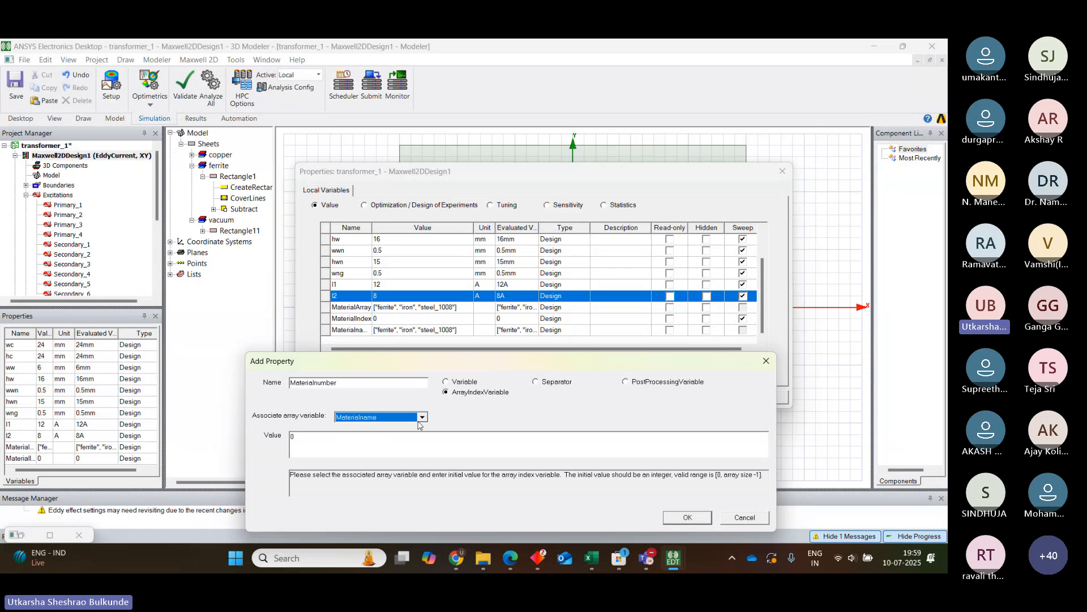
pyautogui.moveTo(550, 361); pyautogui.dragTo(546, 220)
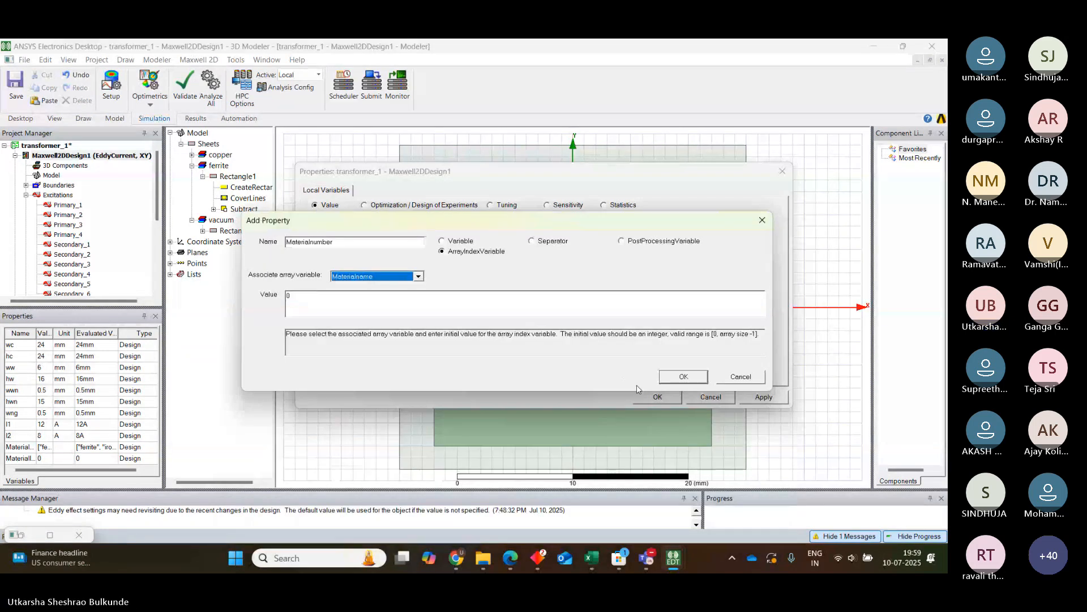
pyautogui.click(691, 378)
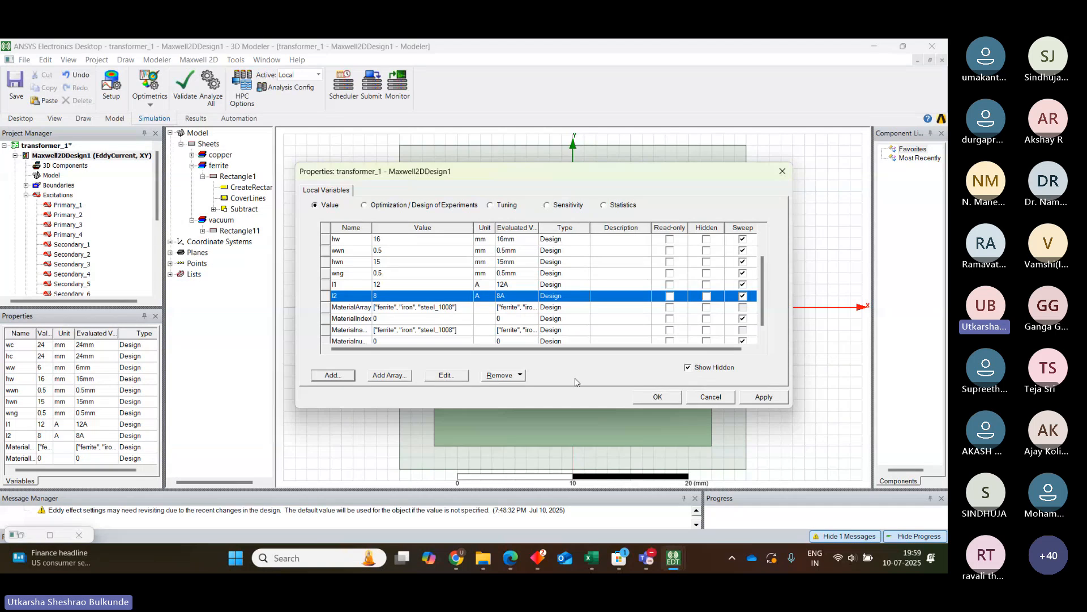
pyautogui.click(333, 376)
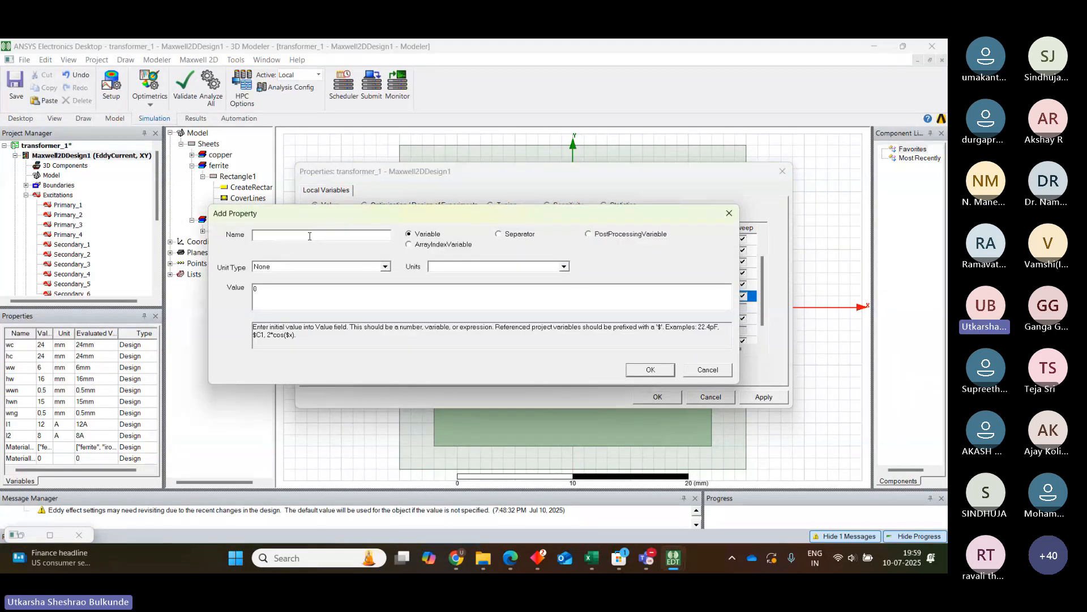
pyautogui.click(410, 246)
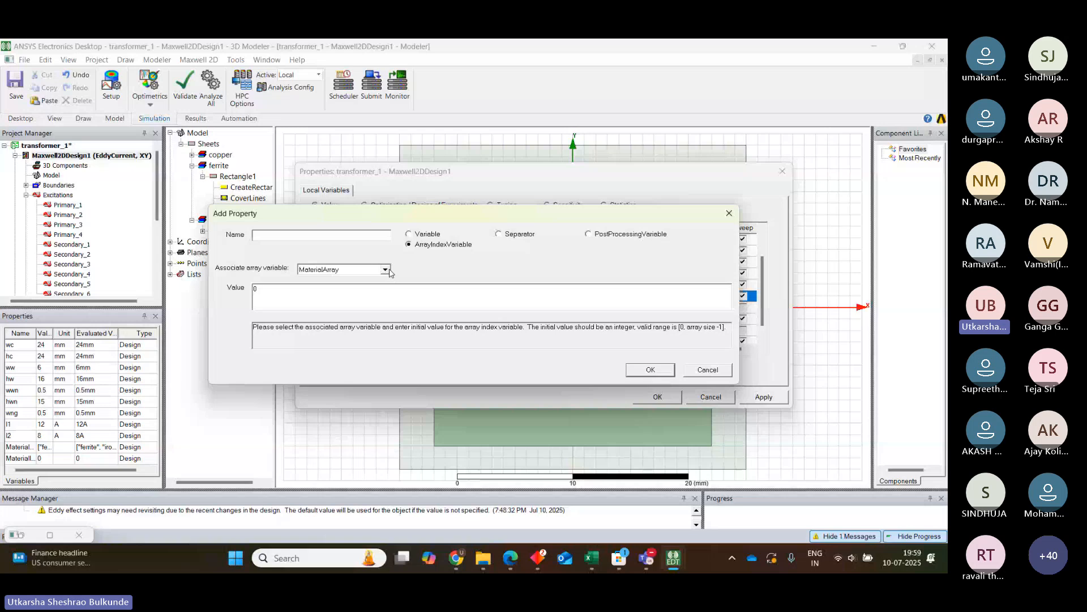
pyautogui.click(389, 271)
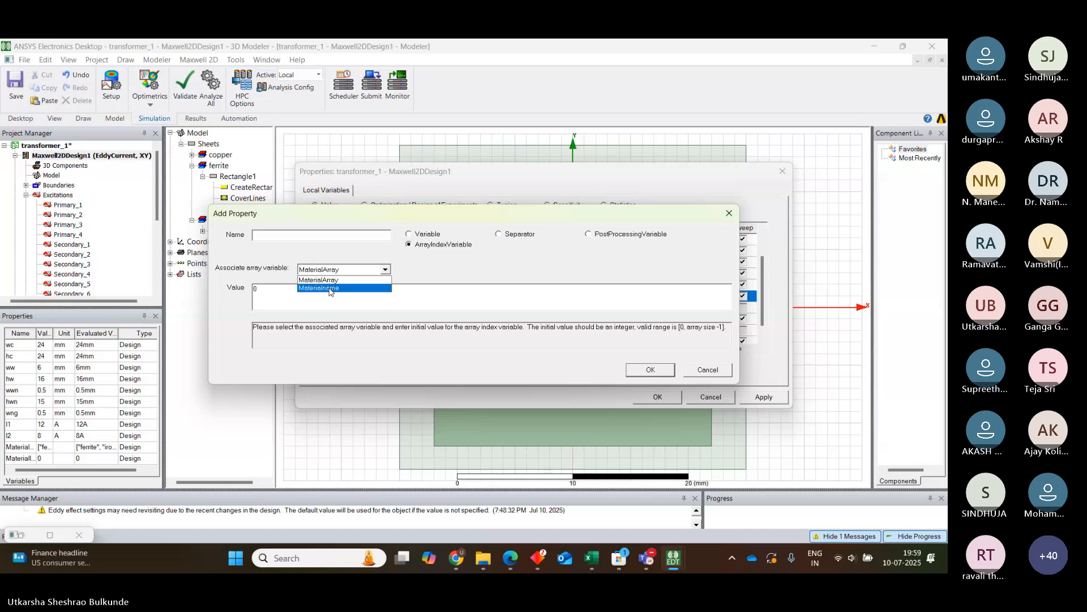
pyautogui.click(671, 371)
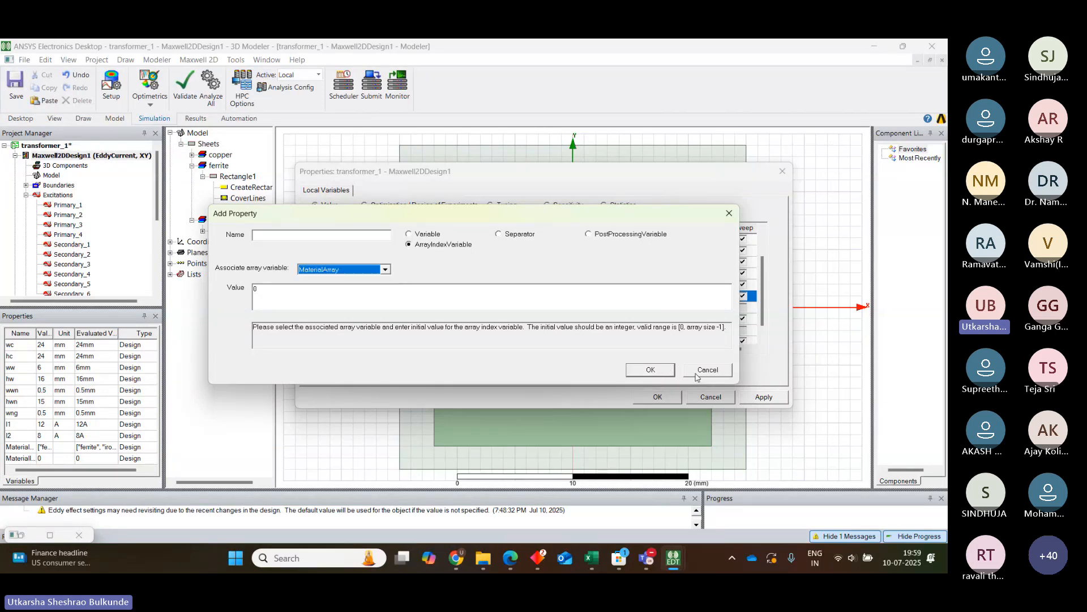
pyautogui.click(655, 369)
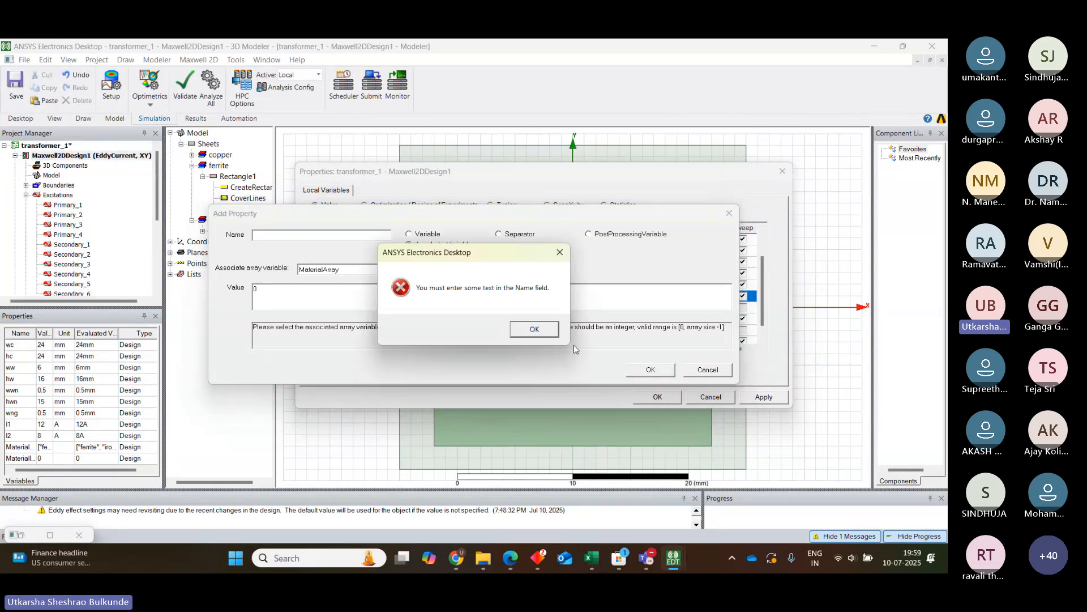
pyautogui.click(535, 329)
pyautogui.click(728, 213)
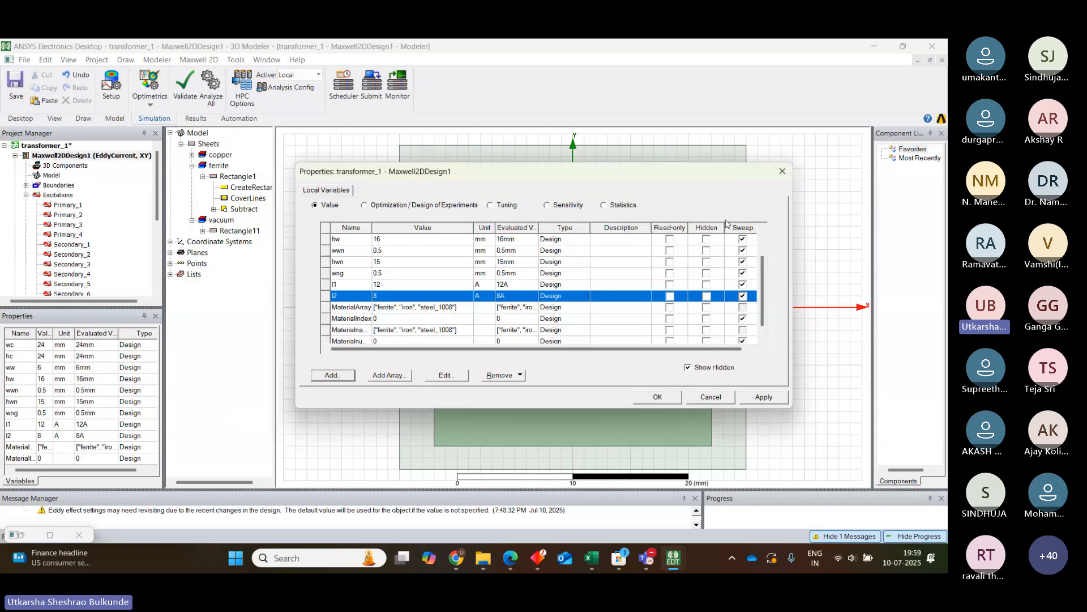
# - Switch to the Microsoft Teams meeting to check its participants, and return to the transformer_1 project in ANSYS Electronics Desktop
pyautogui.moveTo(584, 557)
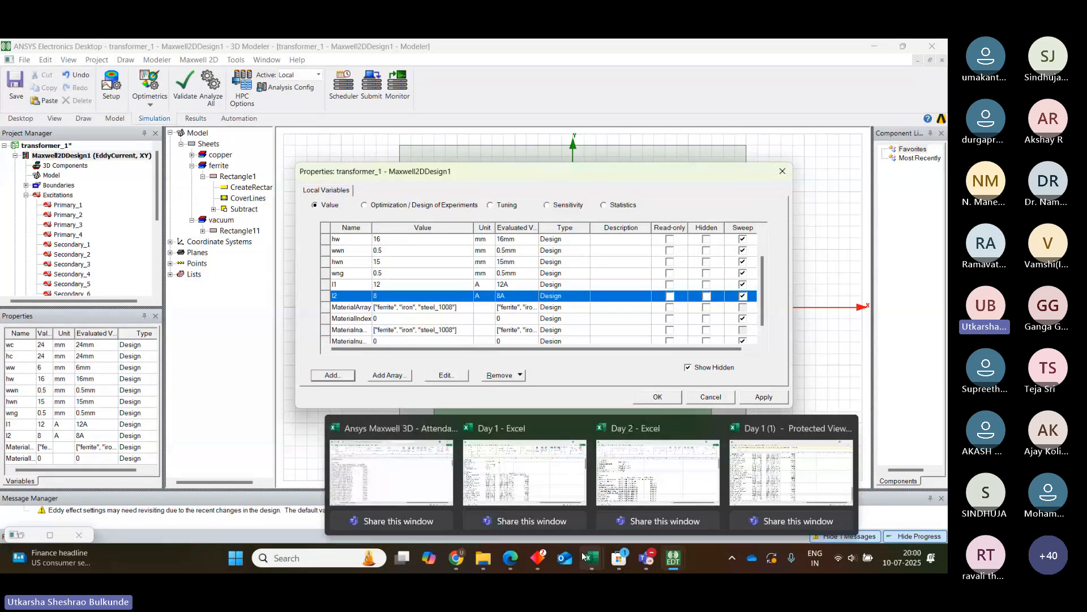
pyautogui.moveTo(642, 569)
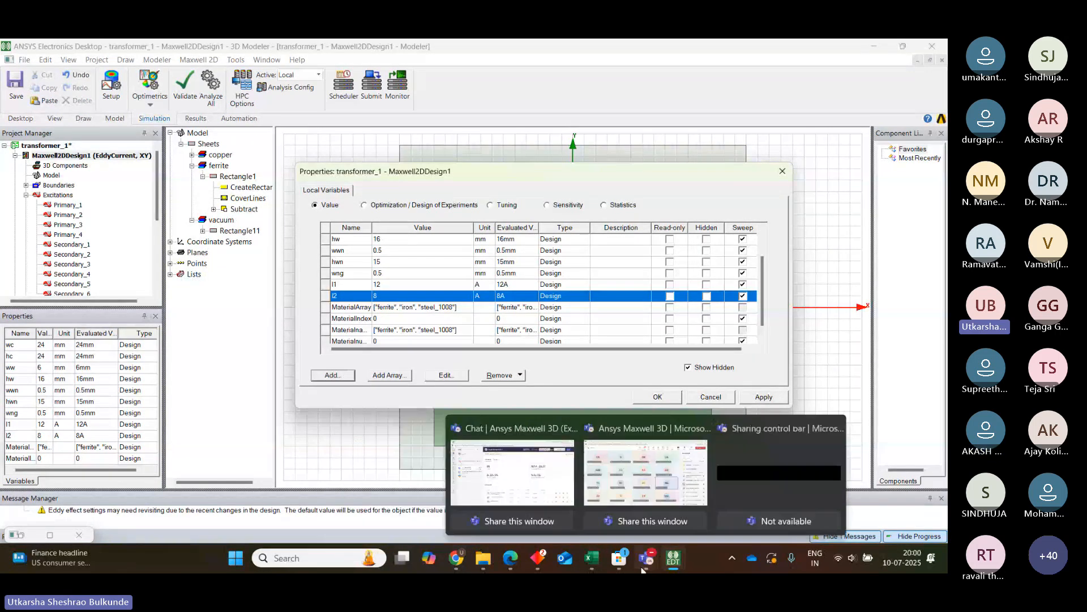
pyautogui.click(658, 481)
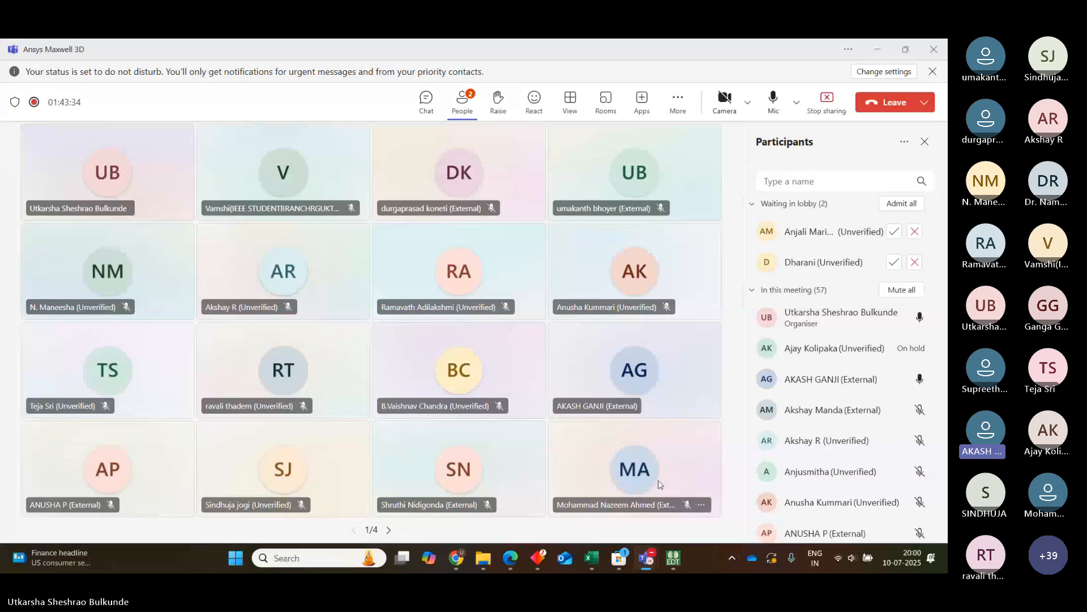
pyautogui.moveTo(662, 560)
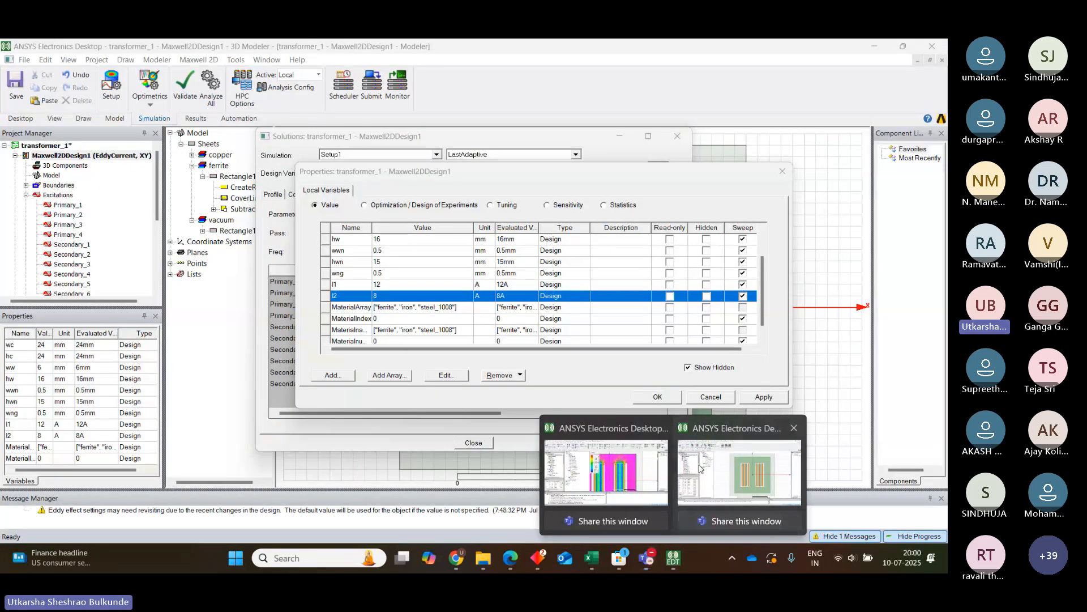
pyautogui.click(701, 468)
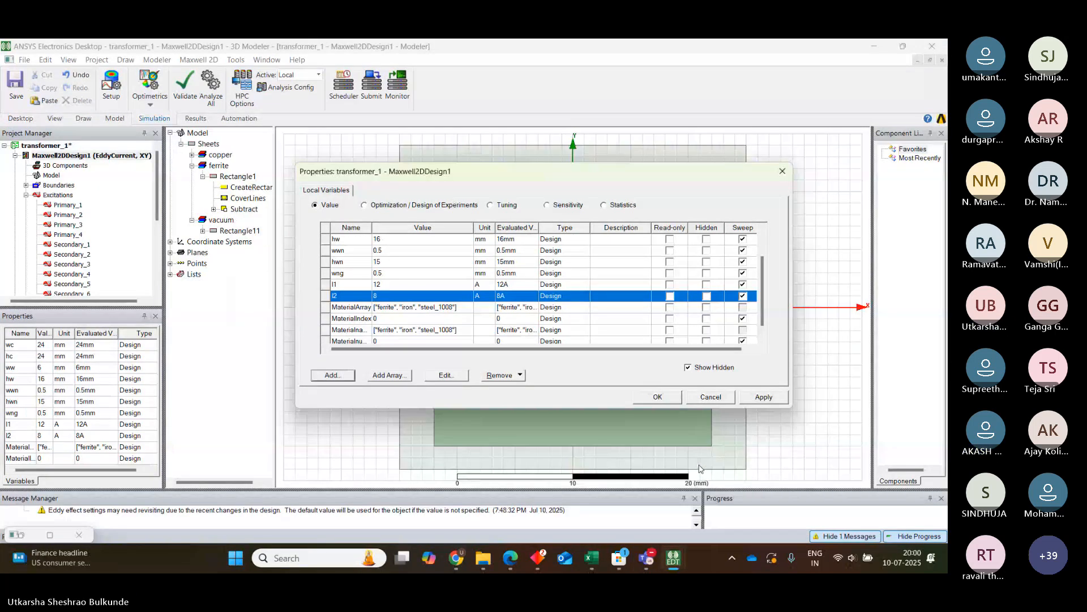
# - Apply the added array and index variables to Maxwell2DDesign1 and check them in the design's variable list
pyautogui.click(765, 398)
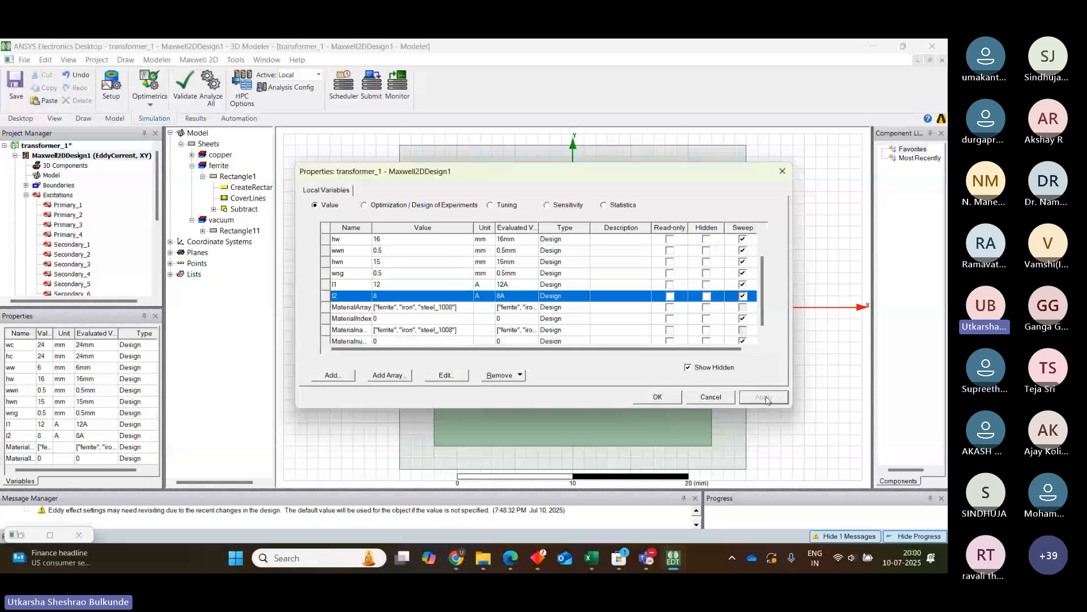
pyautogui.click(654, 396)
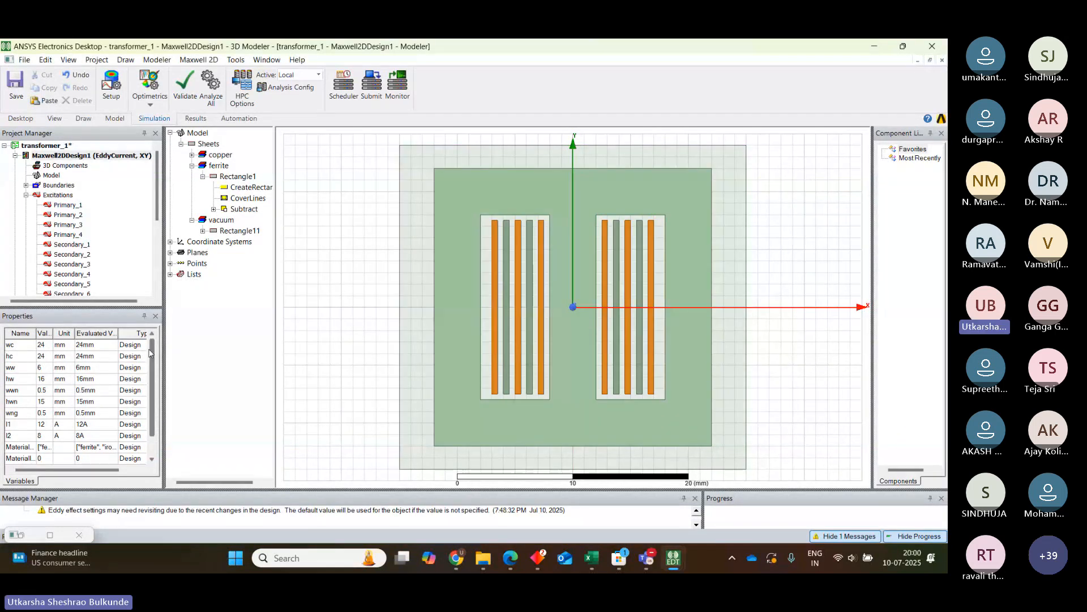
pyautogui.scroll(-1, 40, 436)
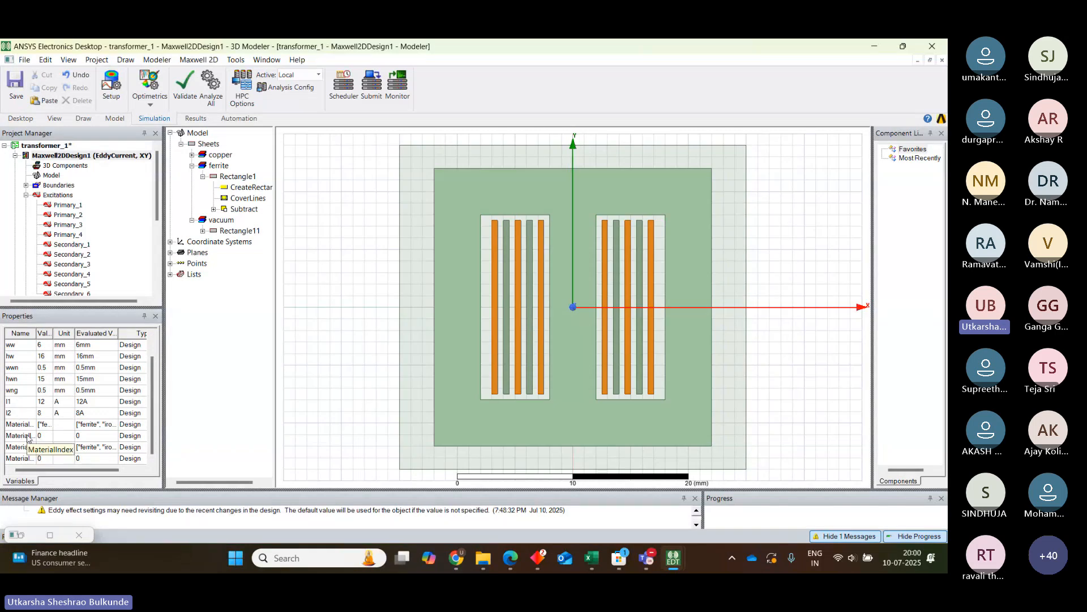
# - Open the properties of the transformer core sheet Rectangle1 and replace its material expression with the array name Materialname
pyautogui.click(218, 165)
pyautogui.click(236, 177)
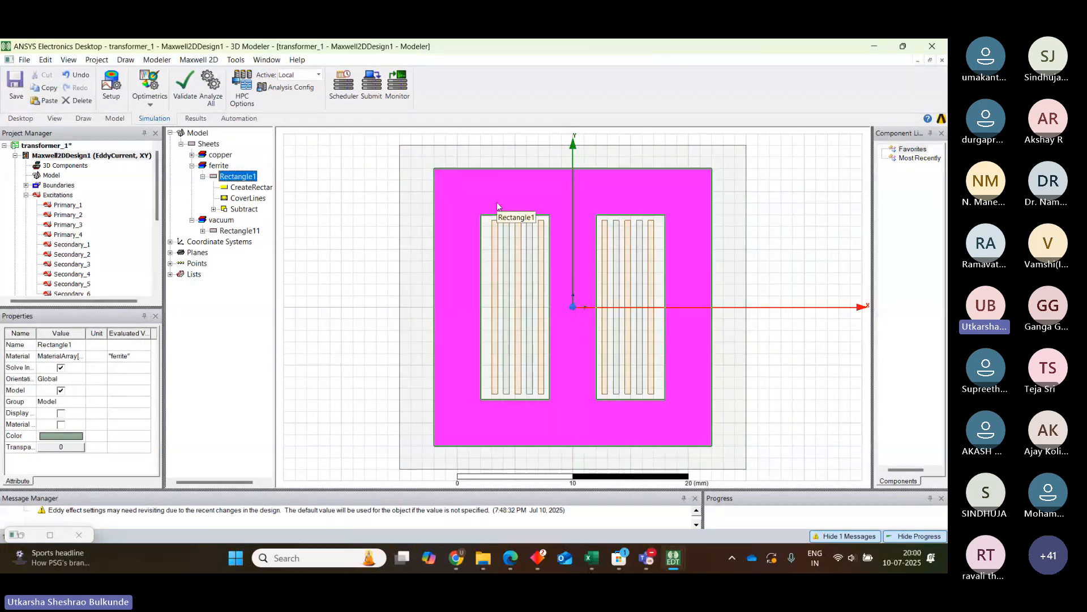
pyautogui.doubleClick(247, 177)
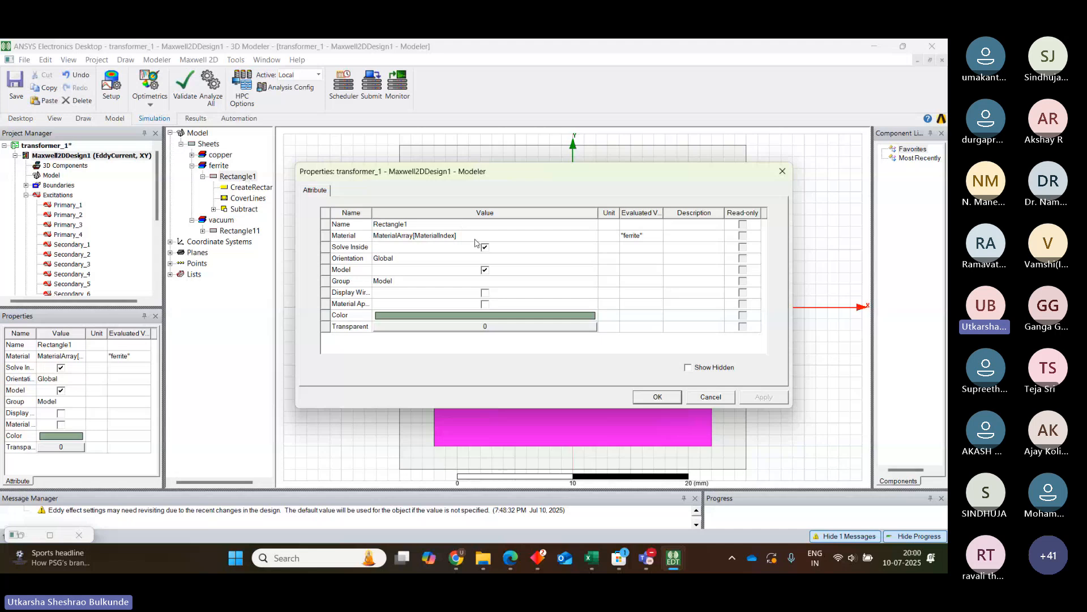
pyautogui.click(469, 239)
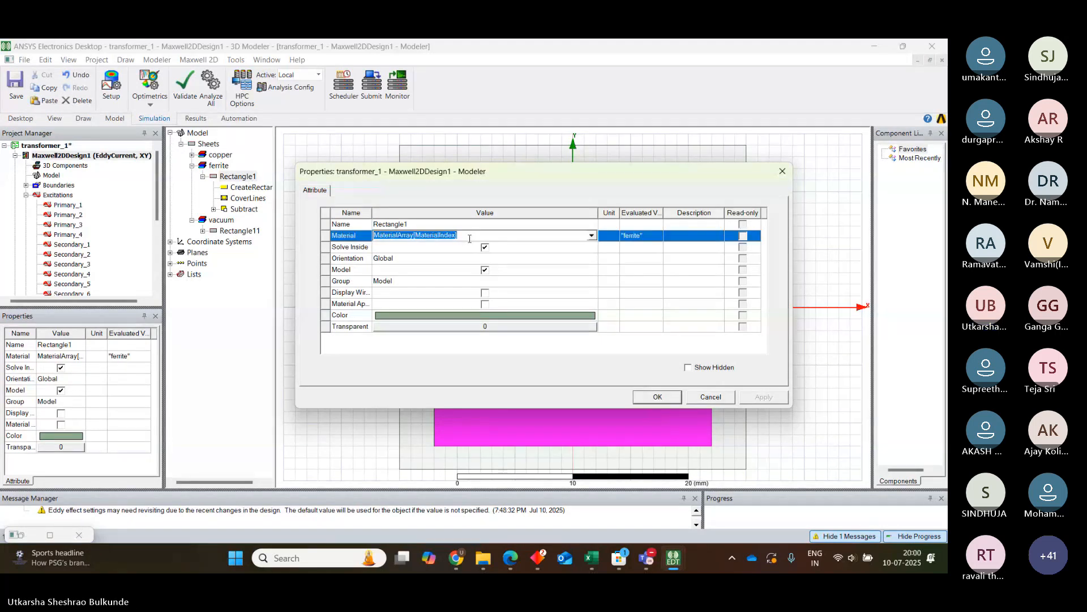
pyautogui.press('BackSpace')
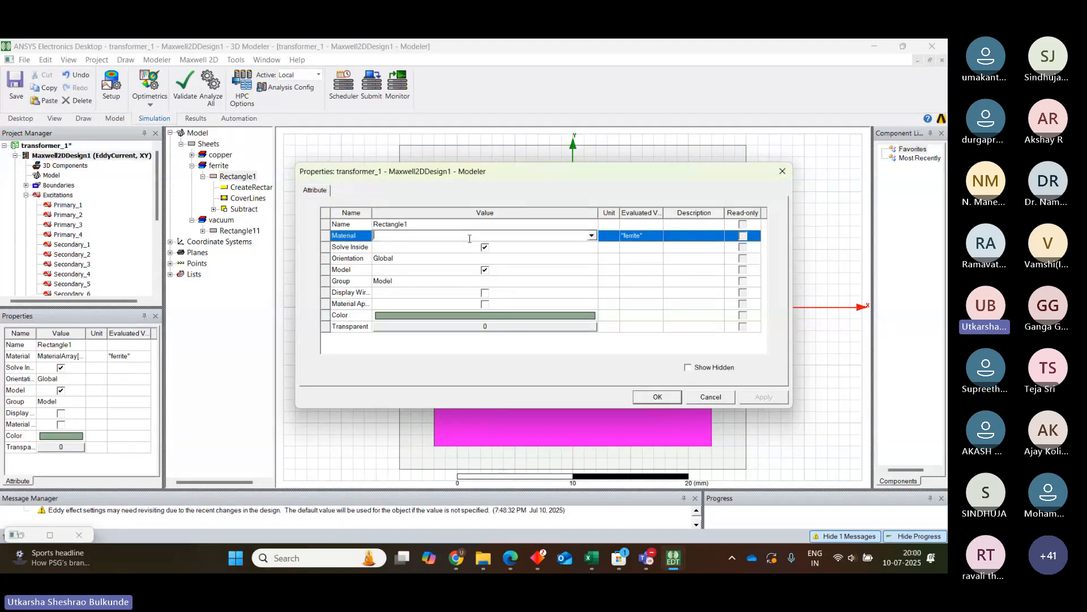
pyautogui.write('Mate')
pyautogui.write('rialname')
pyautogui.write('M')
pyautogui.press('BackSpace')
pyautogui.press('BackSpace')
pyautogui.write('Mater')
pyautogui.press('BackSpace')
pyautogui.press('BackSpace')
pyautogui.press('BackSpace')
pyautogui.press('BackSpace')
pyautogui.press('BackSpace')
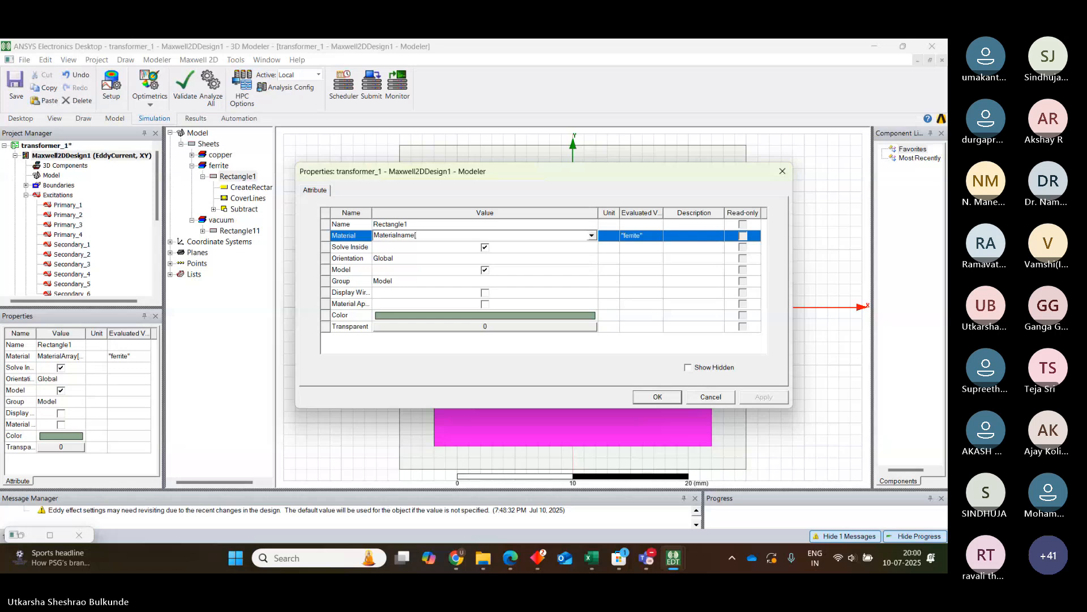
# - Complete the core's material expression as Materialname[Materialnumber] and apply it to Rectangle1
pyautogui.write('[materialnumber]')
pyautogui.click(422, 235)
pyautogui.press('BackSpace')
pyautogui.write('M')
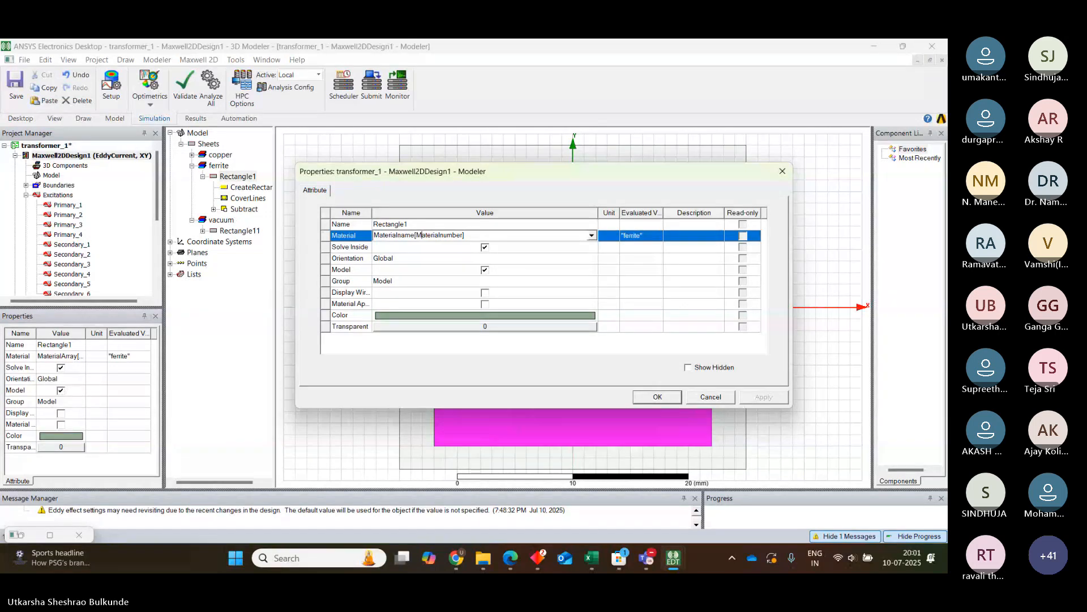
pyautogui.click(658, 397)
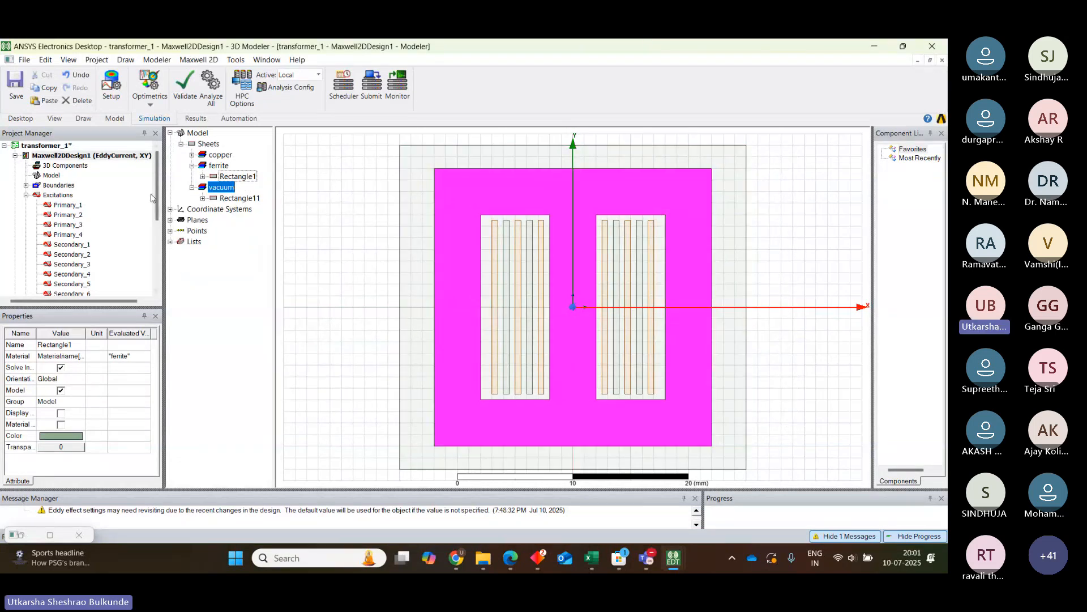
pyautogui.moveTo(158, 177); pyautogui.dragTo(160, 239)
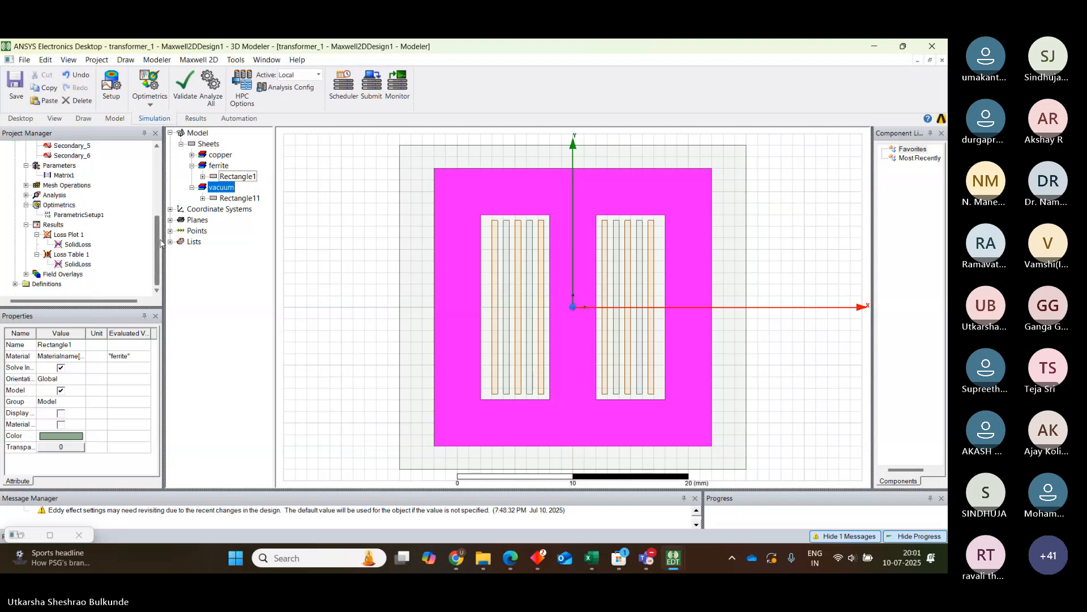
pyautogui.click(192, 154)
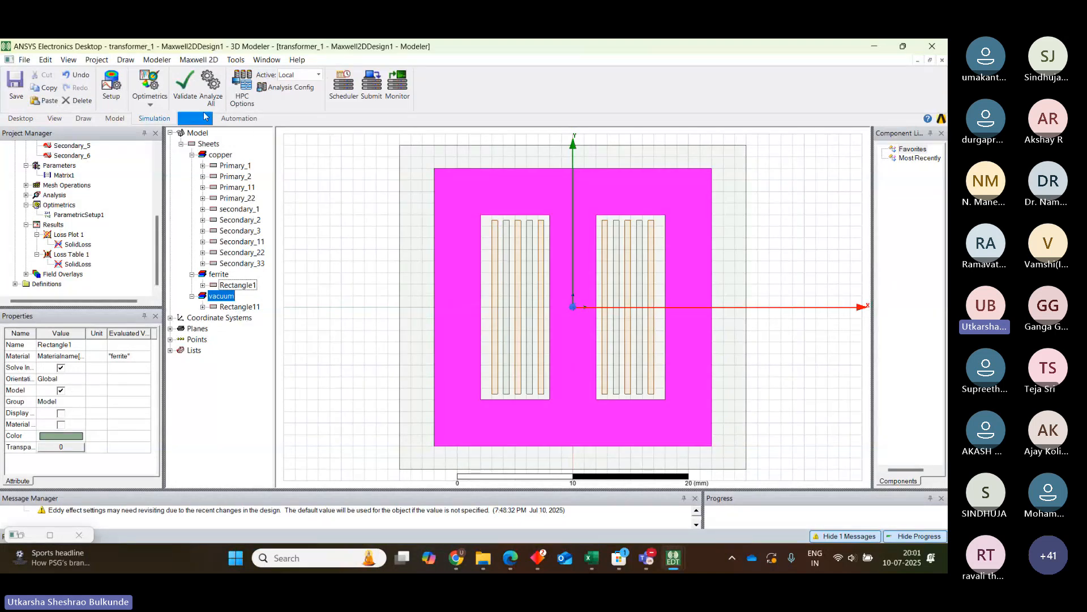
pyautogui.click(251, 287)
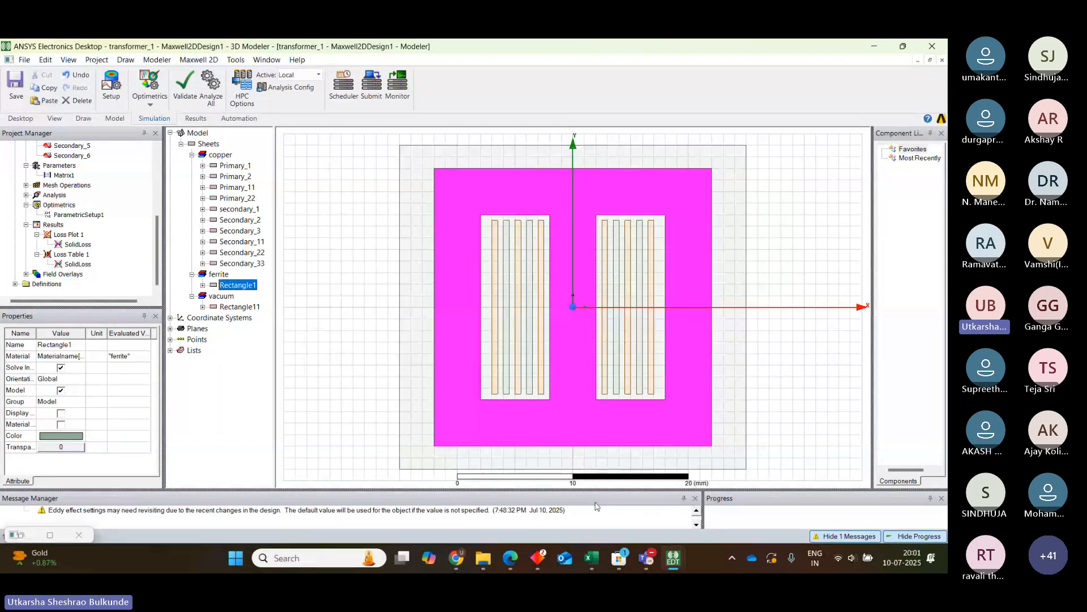
# - Switch to the Microsoft Teams meeting to check on its participants, and return to ANSYS Electronics Desktop
pyautogui.moveTo(647, 558)
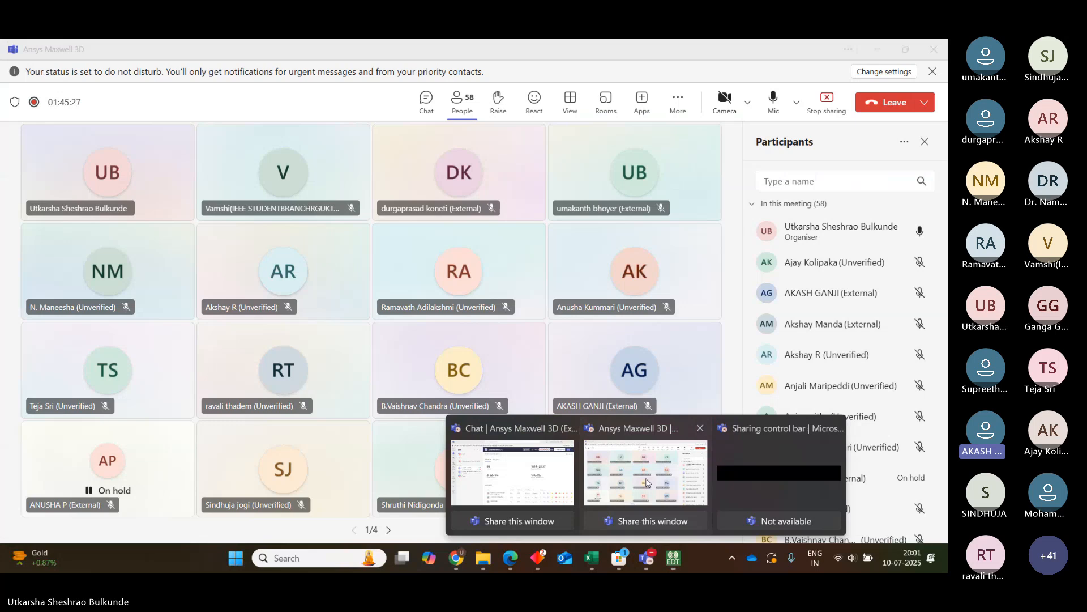
pyautogui.click(646, 471)
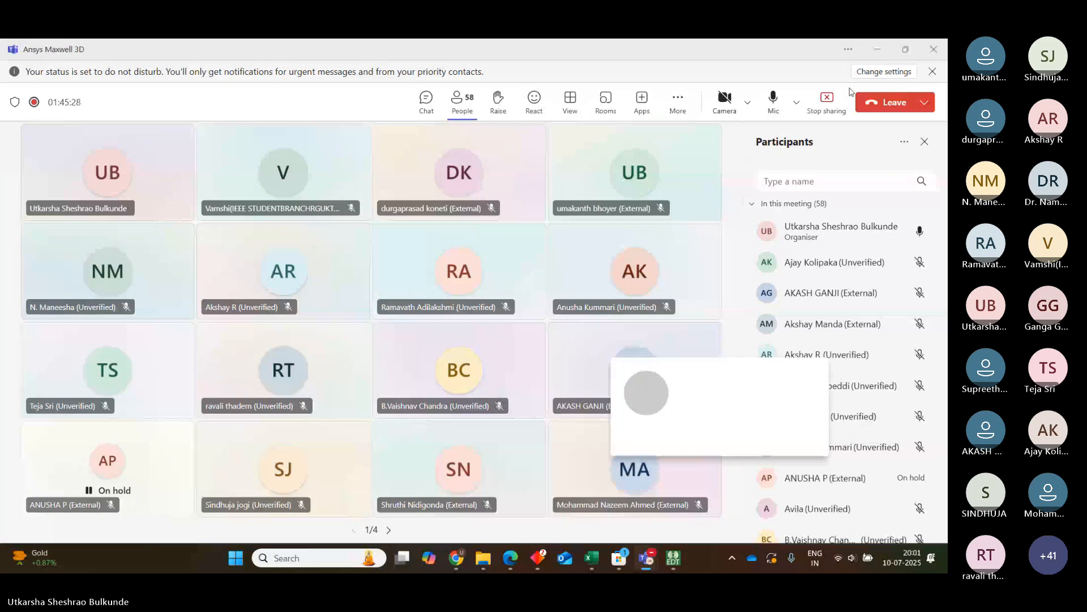
pyautogui.click(878, 50)
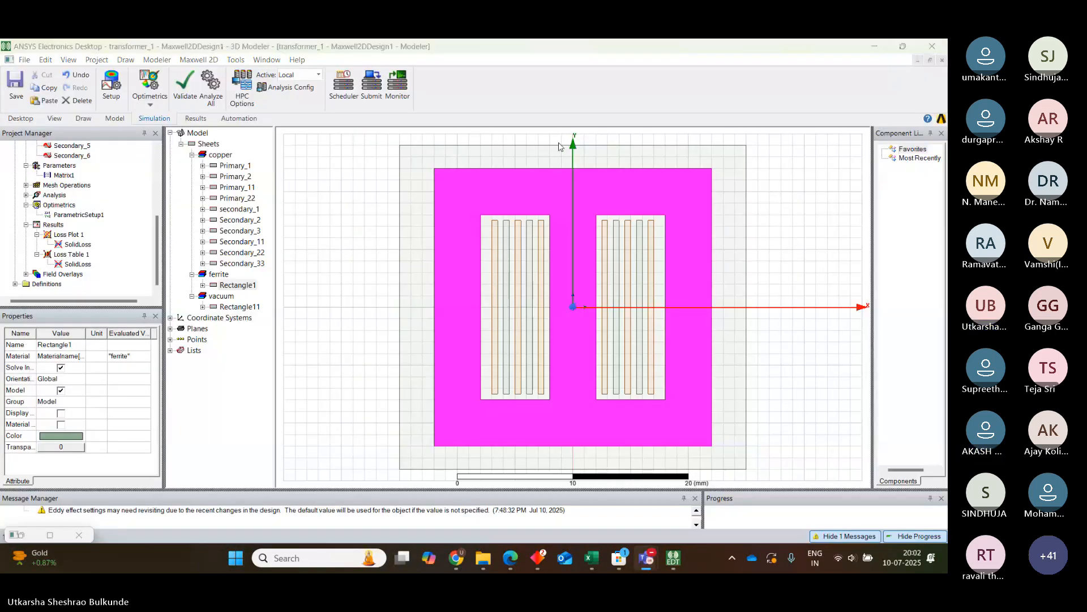
# - Add a new parametric setup to the design's Optimetrics and choose Materialnumber as the variable to sweep
pyautogui.moveTo(158, 238)
pyautogui.mouseDown()
pyautogui.moveTo(158, 225)
pyautogui.moveTo(159, 239)
pyautogui.mouseUp()
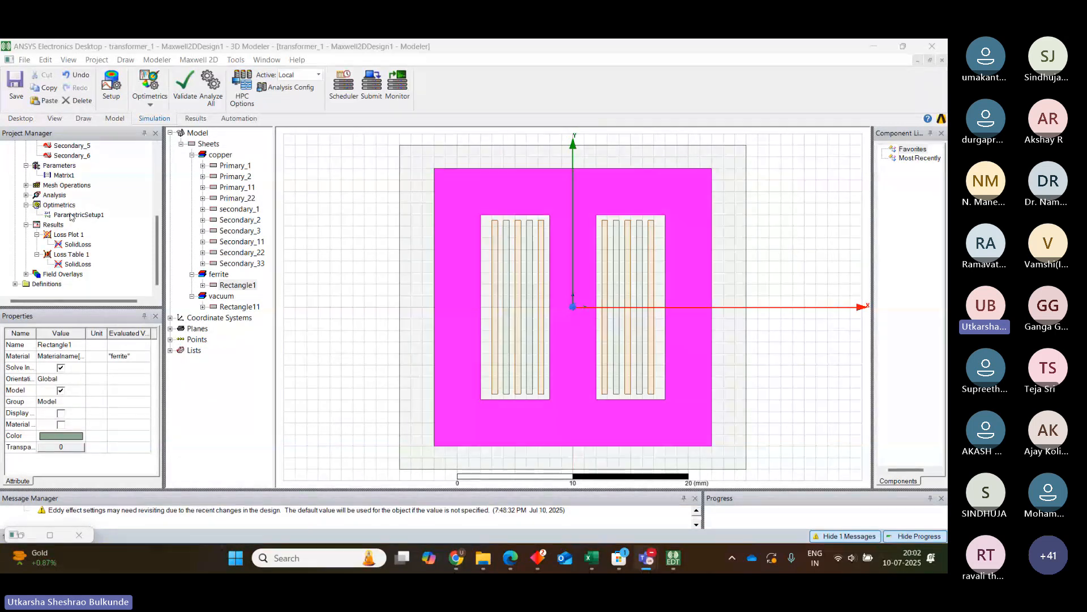
pyautogui.rightClick(67, 206)
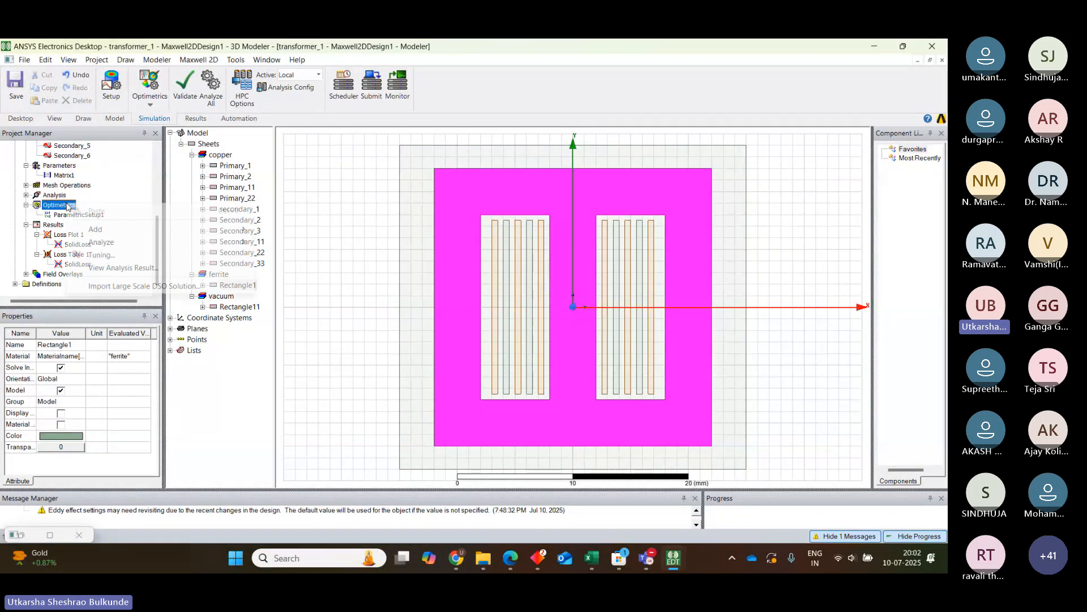
pyautogui.moveTo(241, 229)
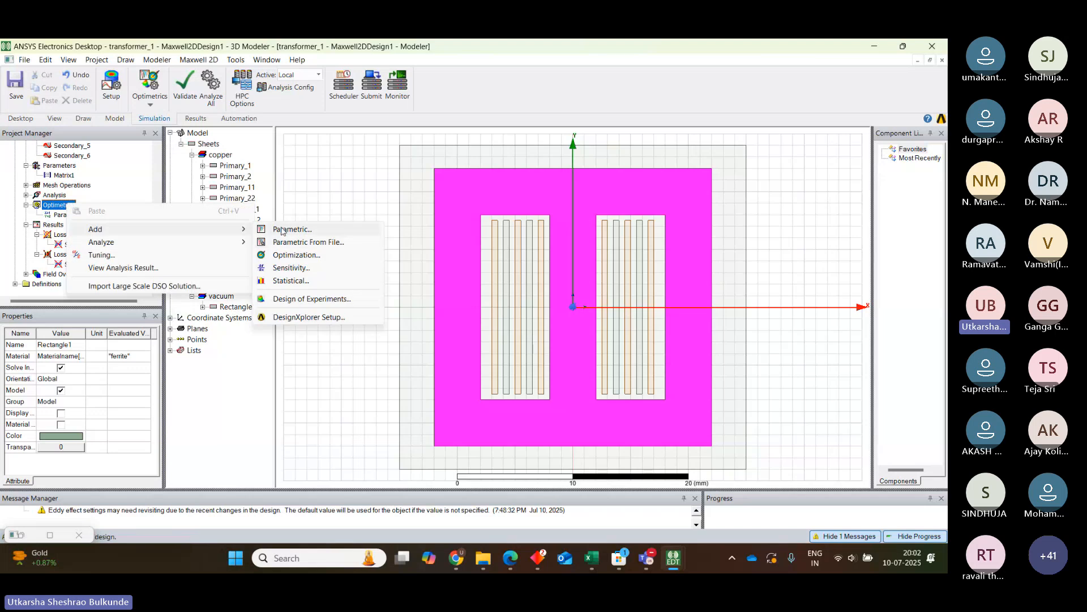
pyautogui.click(282, 231)
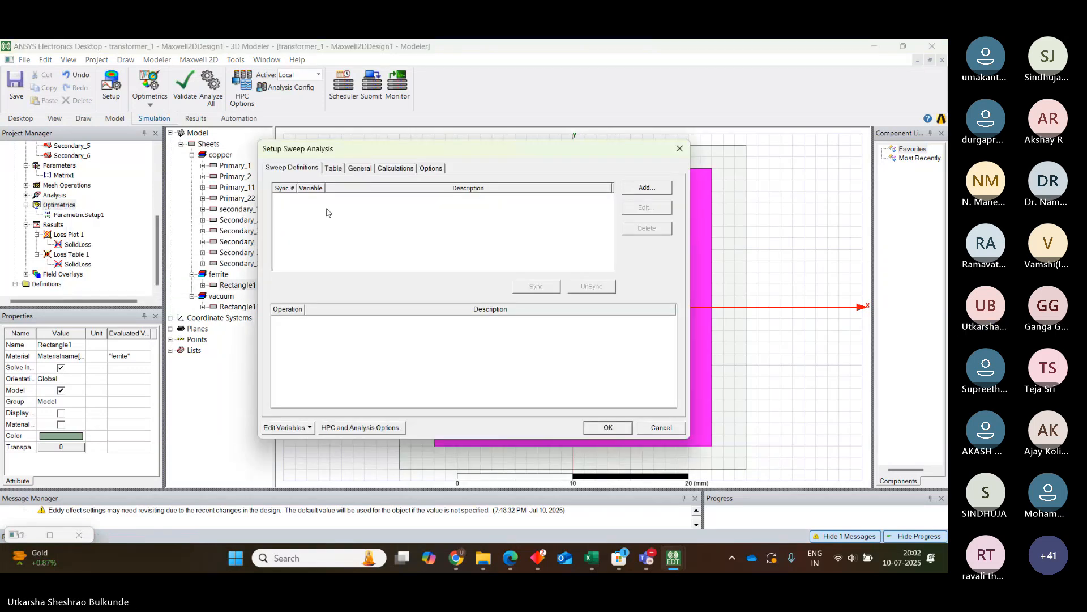
pyautogui.click(646, 187)
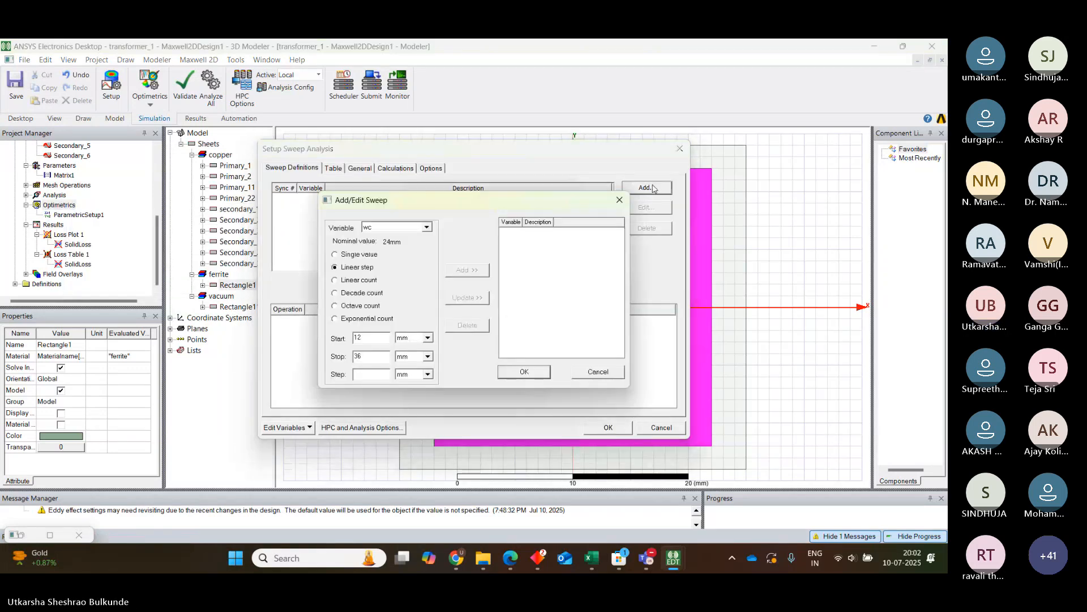
pyautogui.click(426, 228)
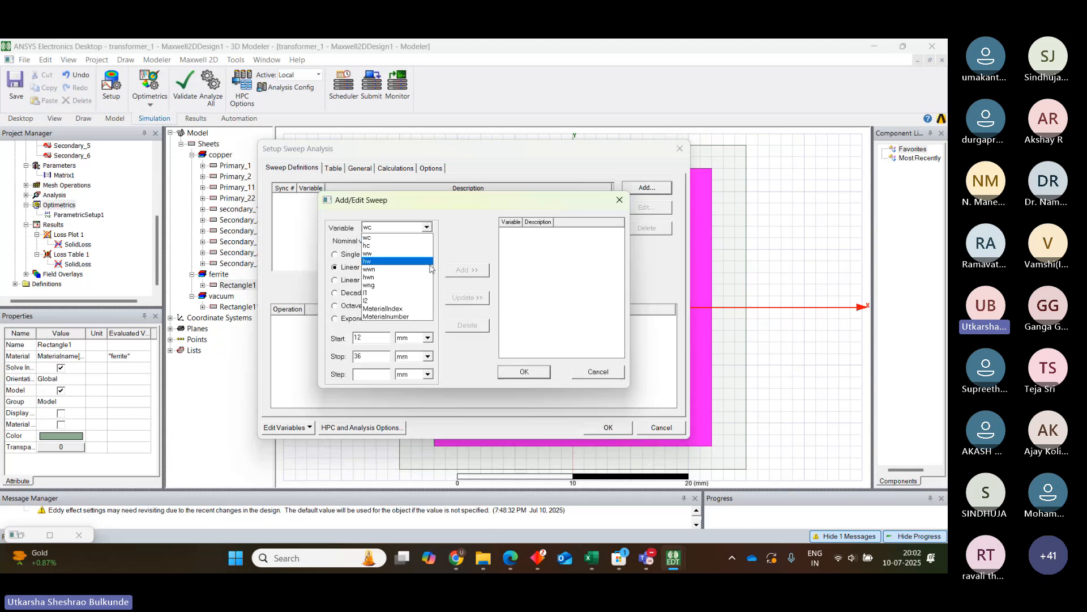
pyautogui.click(419, 317)
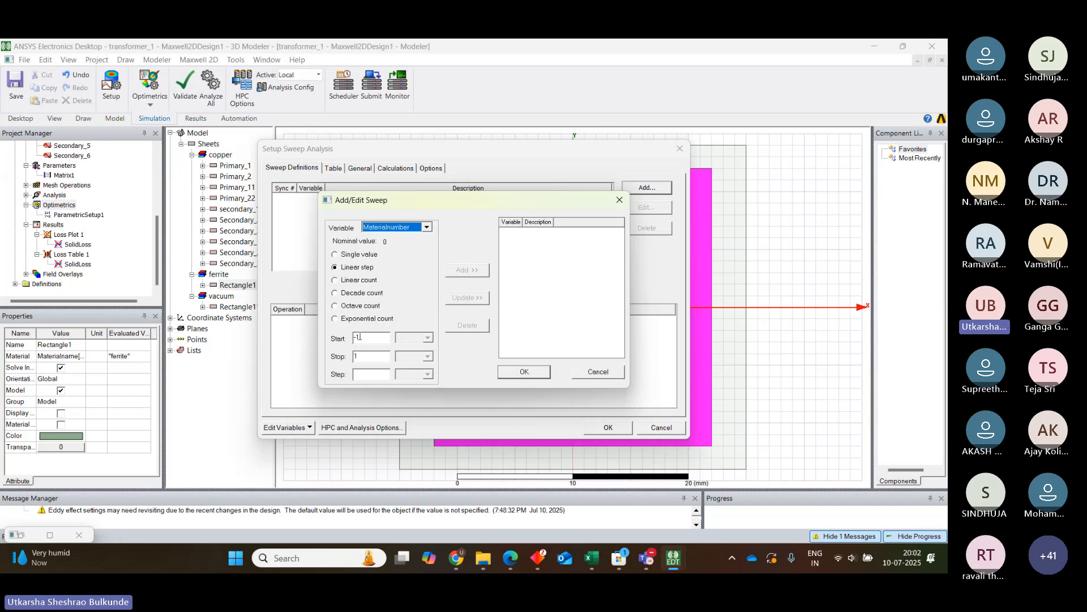
# - Define the Materialnumber sweep as a linear step from 0 to 2 with step 1, and add it to the sweep definitions
pyautogui.click(365, 338)
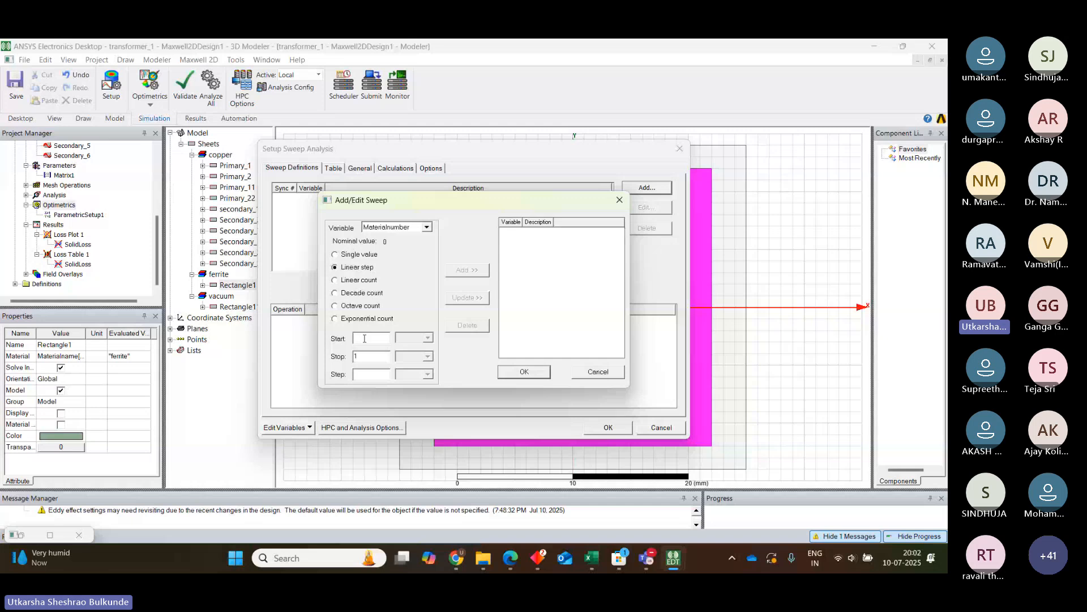
pyautogui.write('0')
pyautogui.click(365, 355)
pyautogui.write('2')
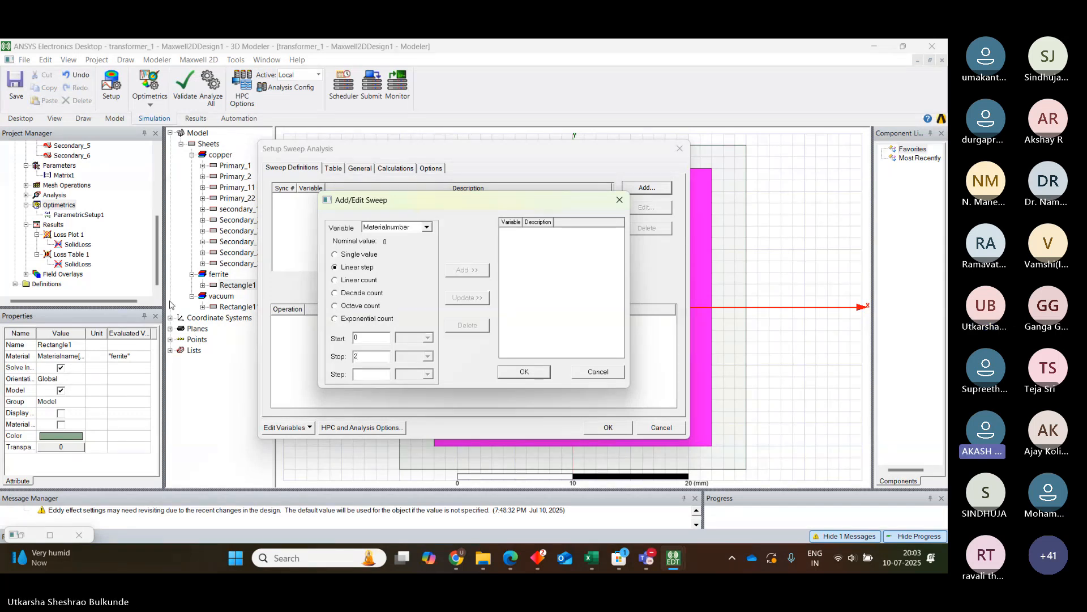
pyautogui.click(372, 374)
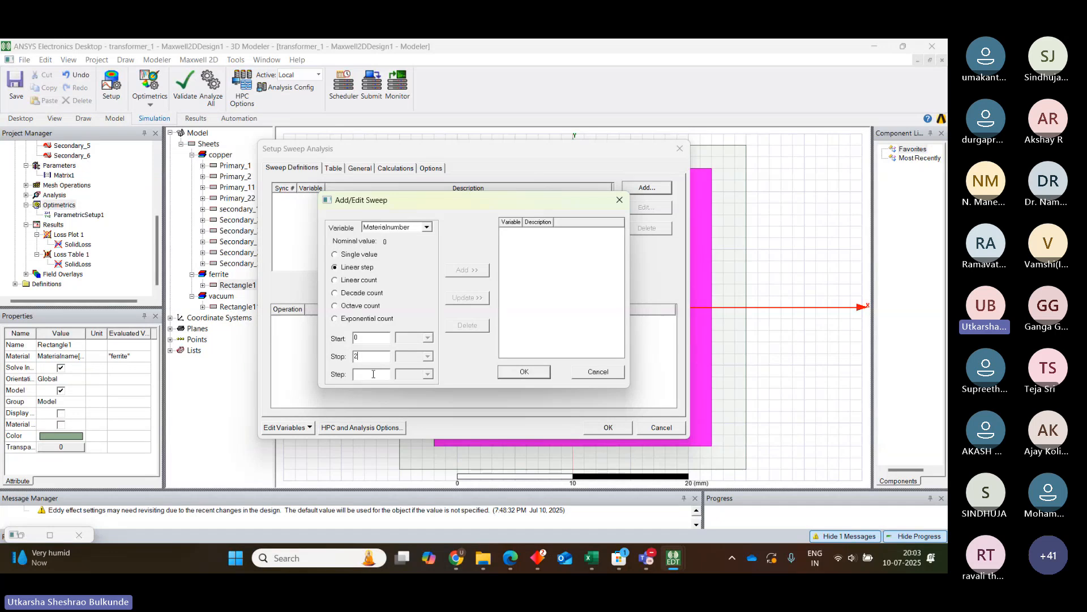
pyautogui.write('1')
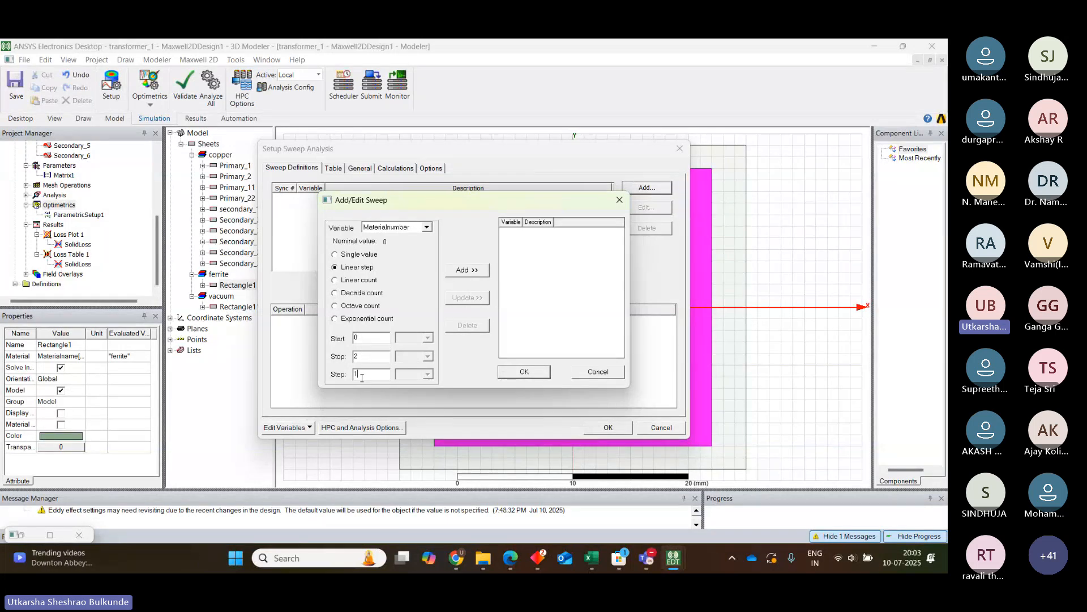
pyautogui.click(462, 271)
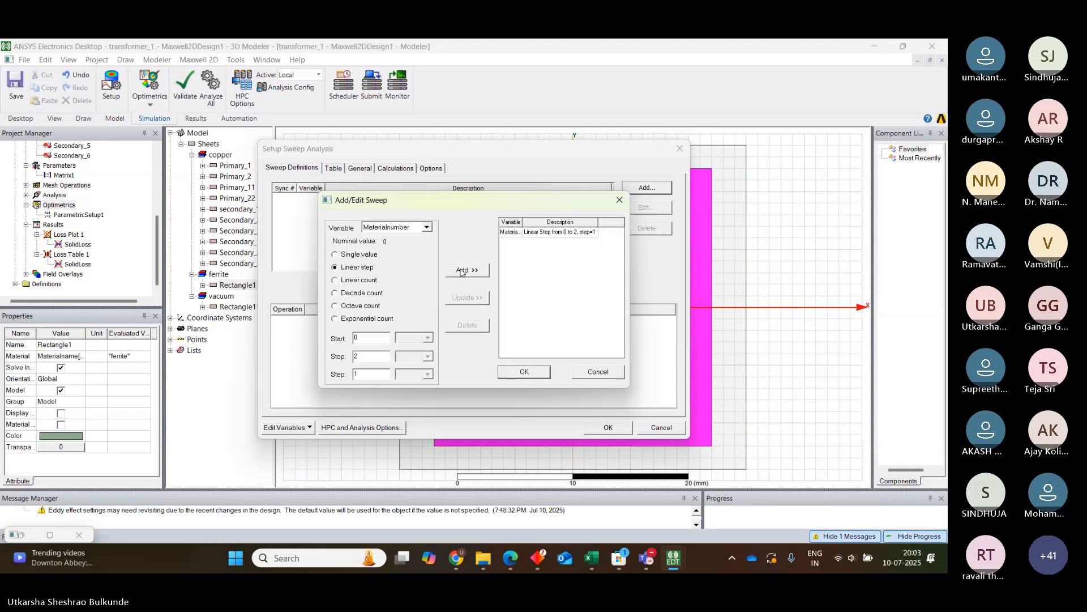
pyautogui.click(524, 372)
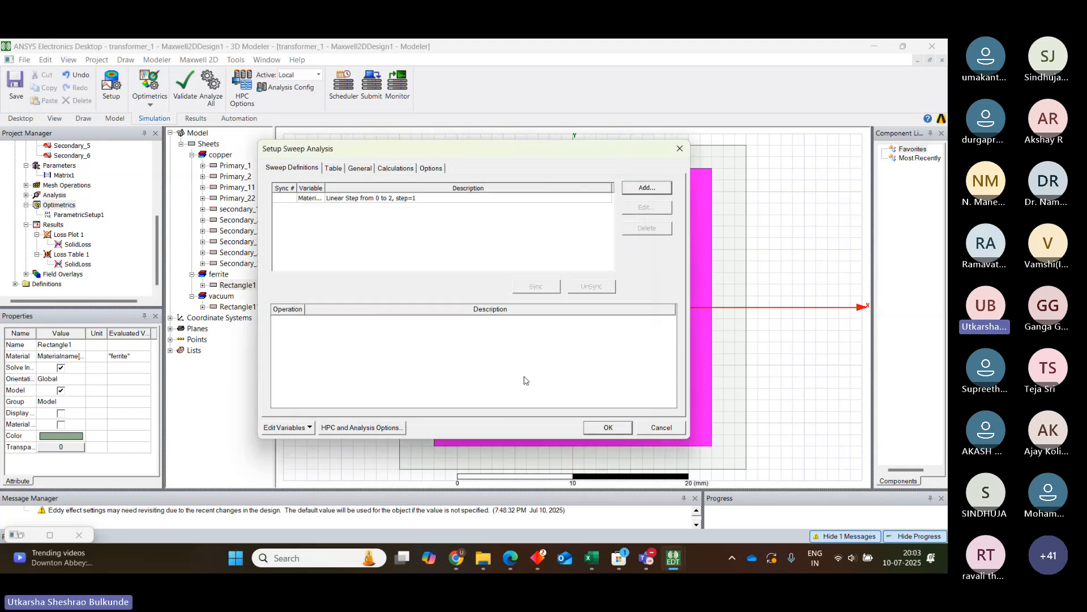
# - Review the table of Materialnumber values in the sweep analysis and confirm the parametric setup
pyautogui.click(334, 169)
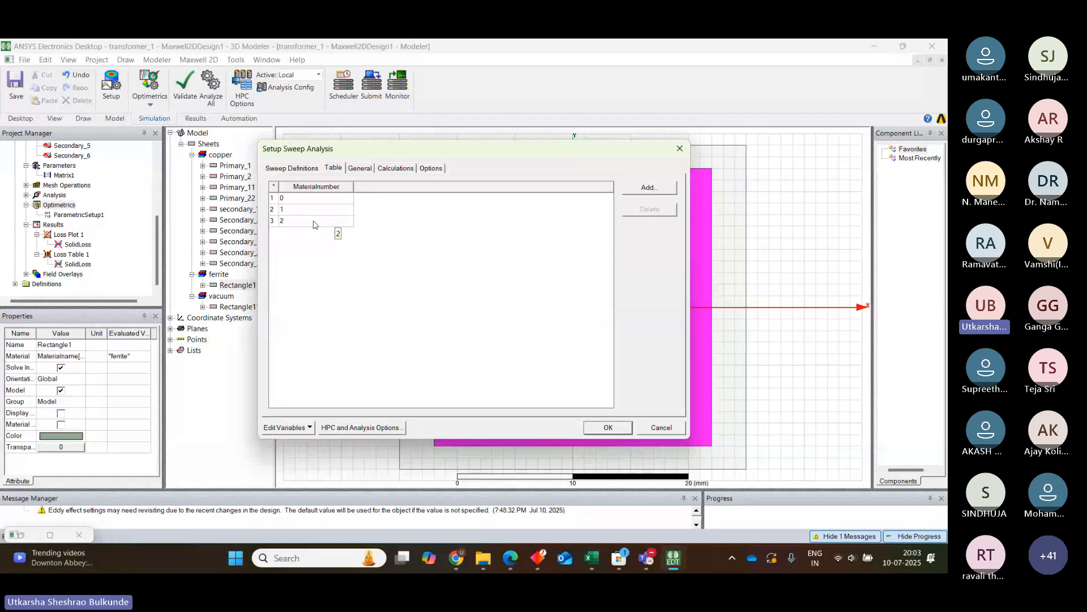
pyautogui.click(305, 169)
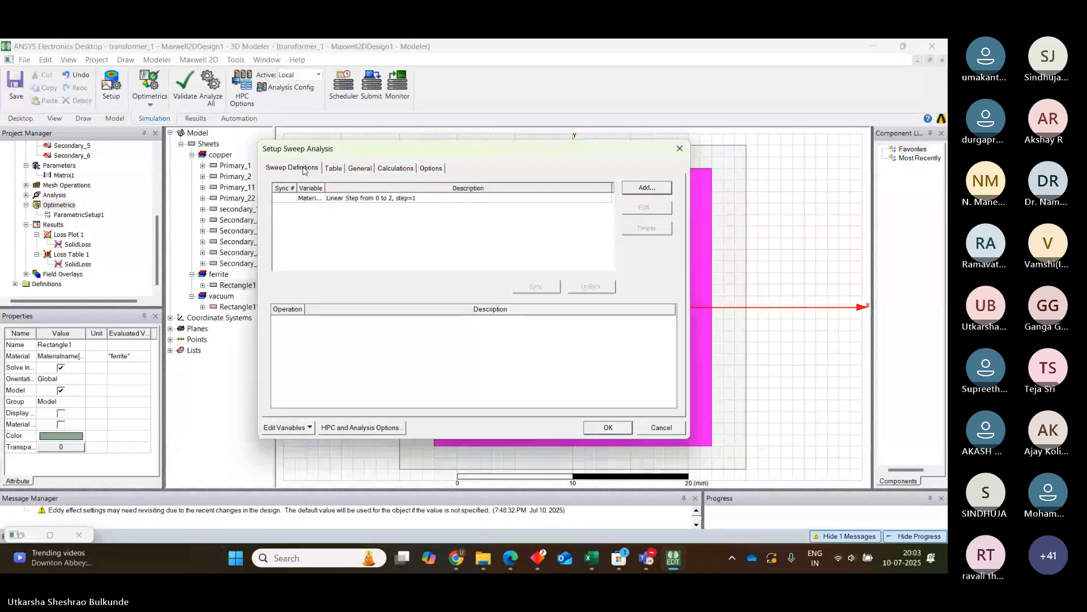
pyautogui.click(608, 428)
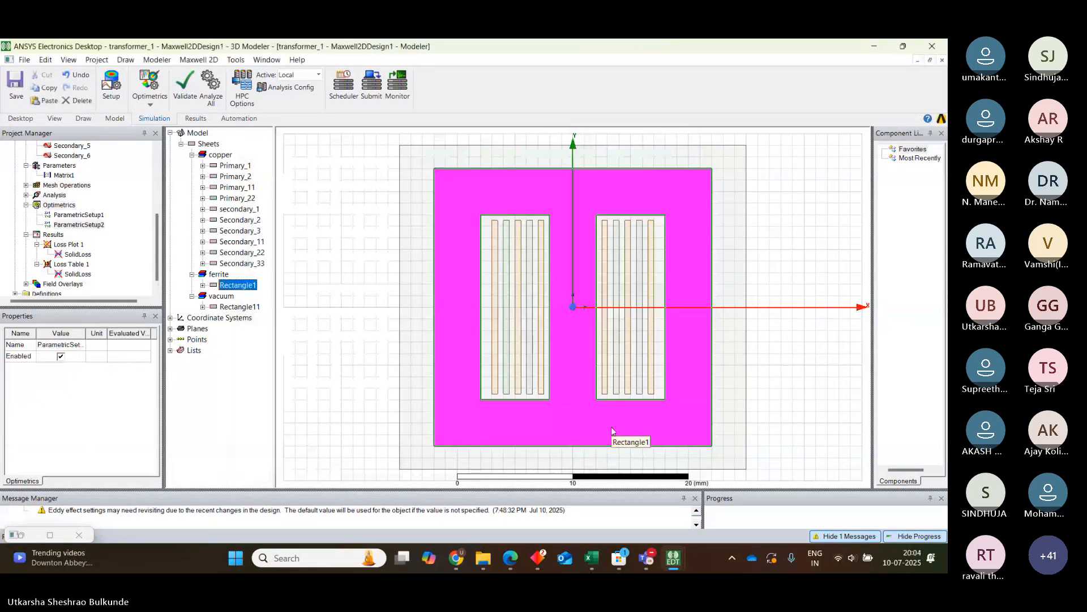
# - Run a validation check on Maxwell2DDesign1 and dismiss its report
pyautogui.click(182, 102)
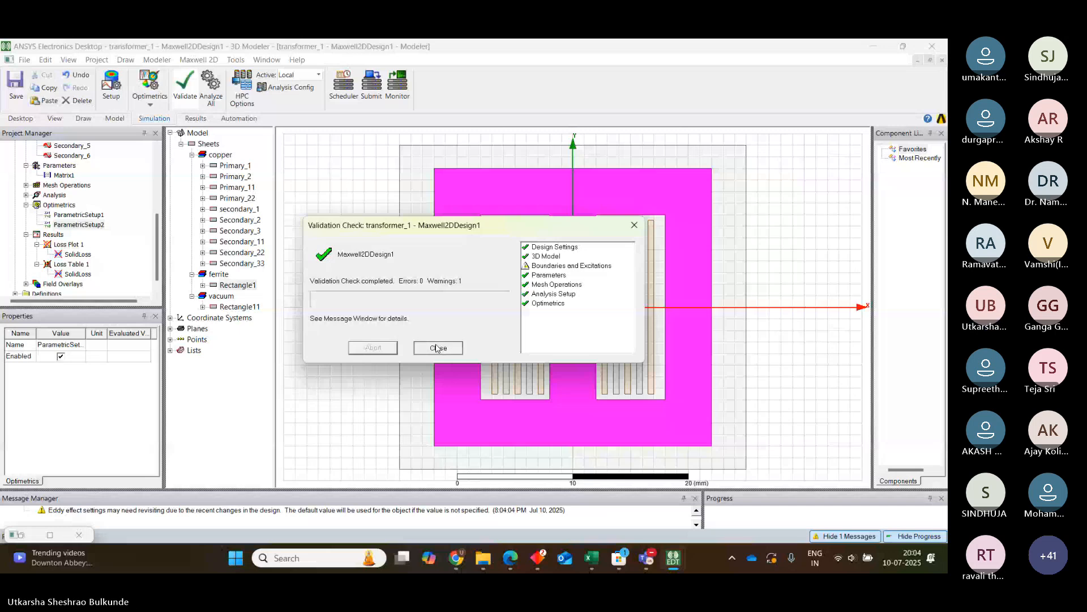
pyautogui.click(438, 345)
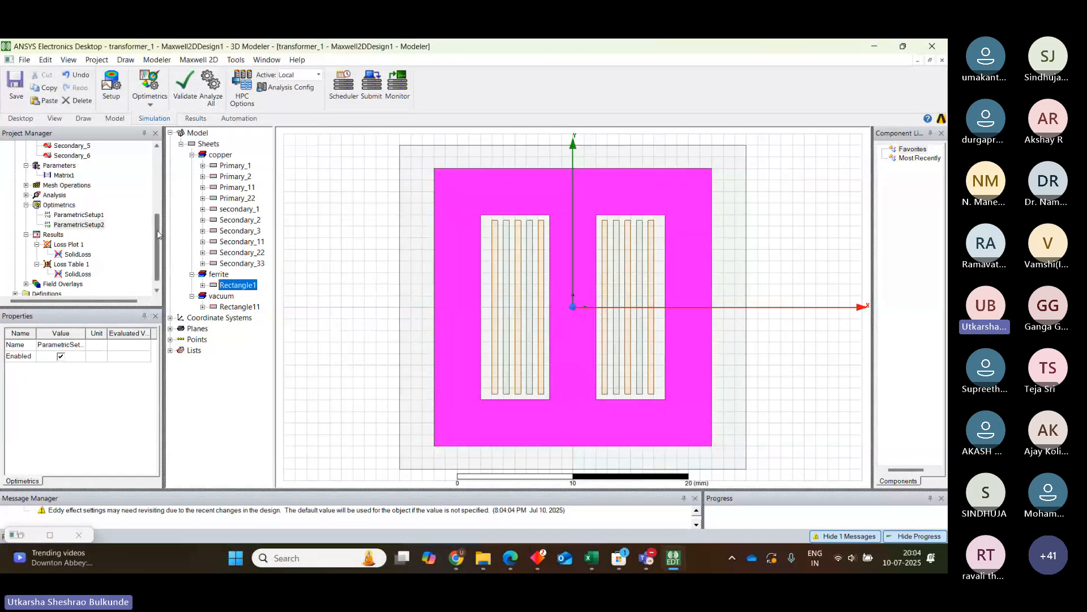
pyautogui.moveTo(158, 233); pyautogui.dragTo(153, 271)
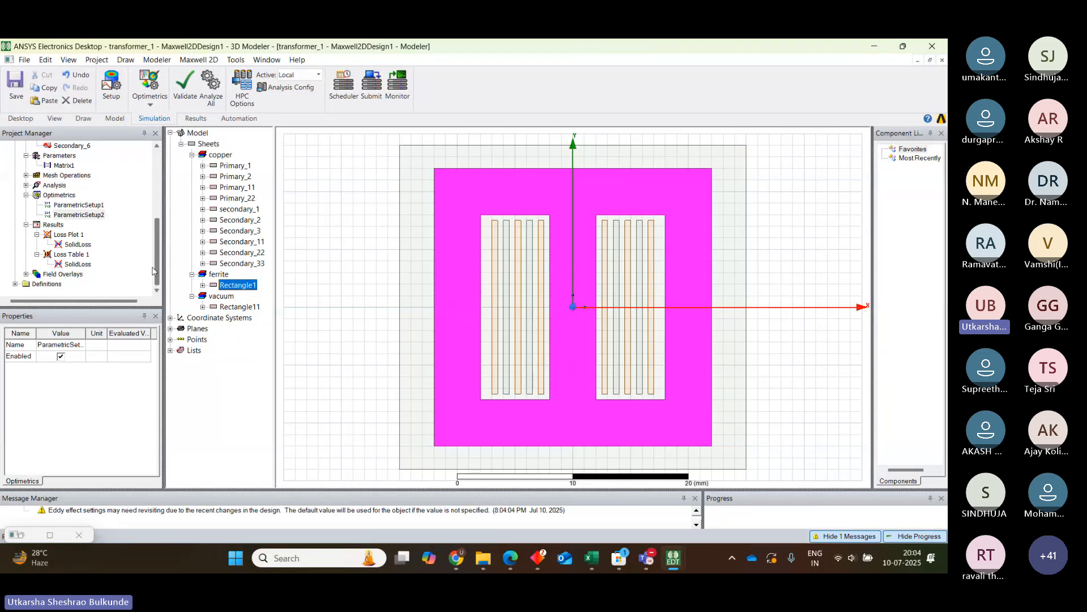
pyautogui.click(78, 255)
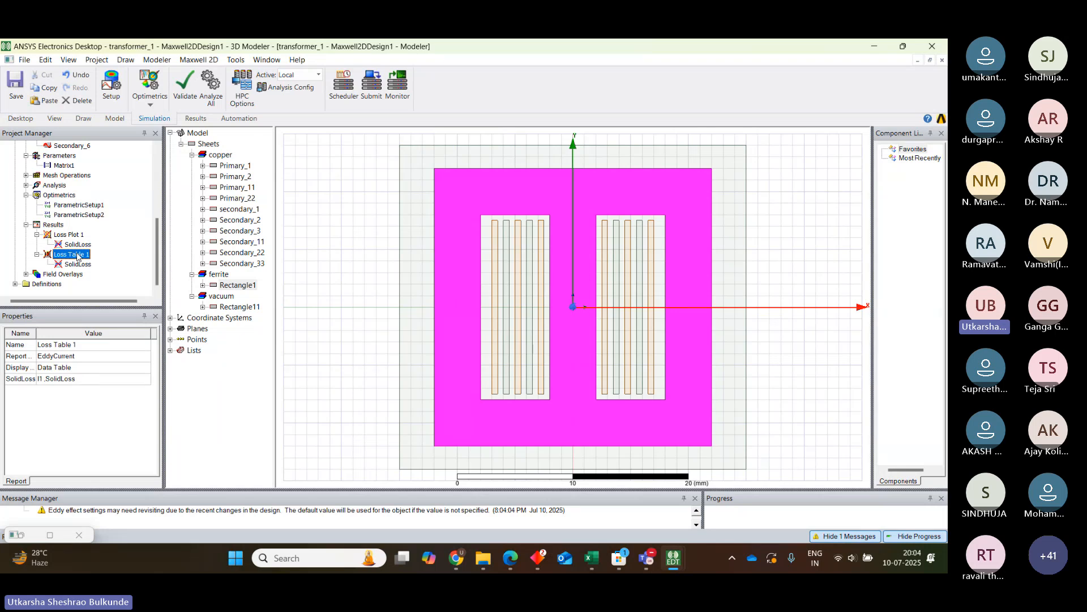
pyautogui.click(208, 276)
pyautogui.doubleClick(214, 275)
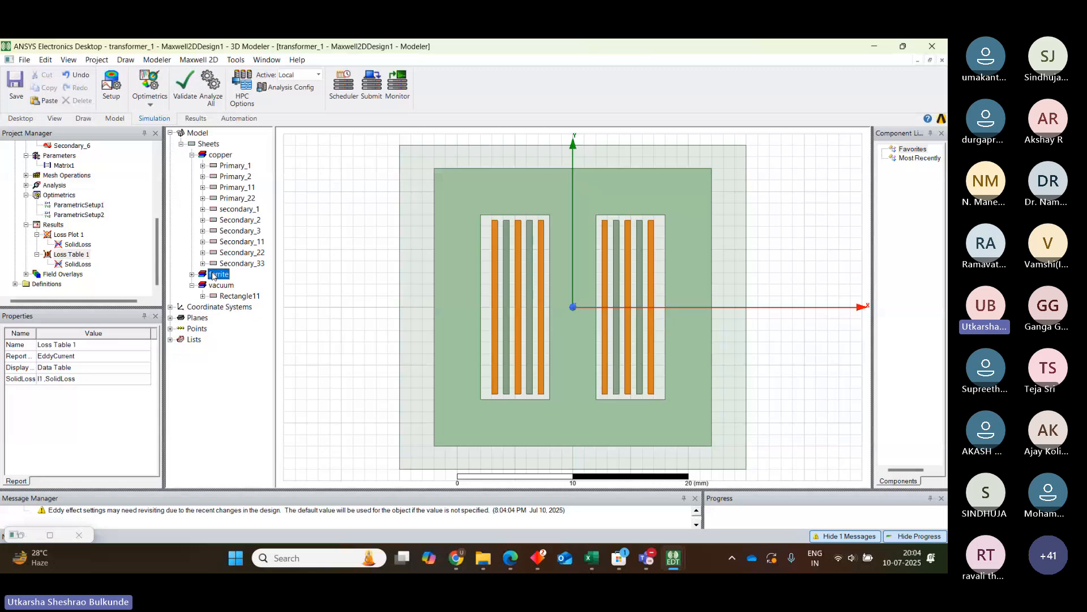
pyautogui.doubleClick(213, 275)
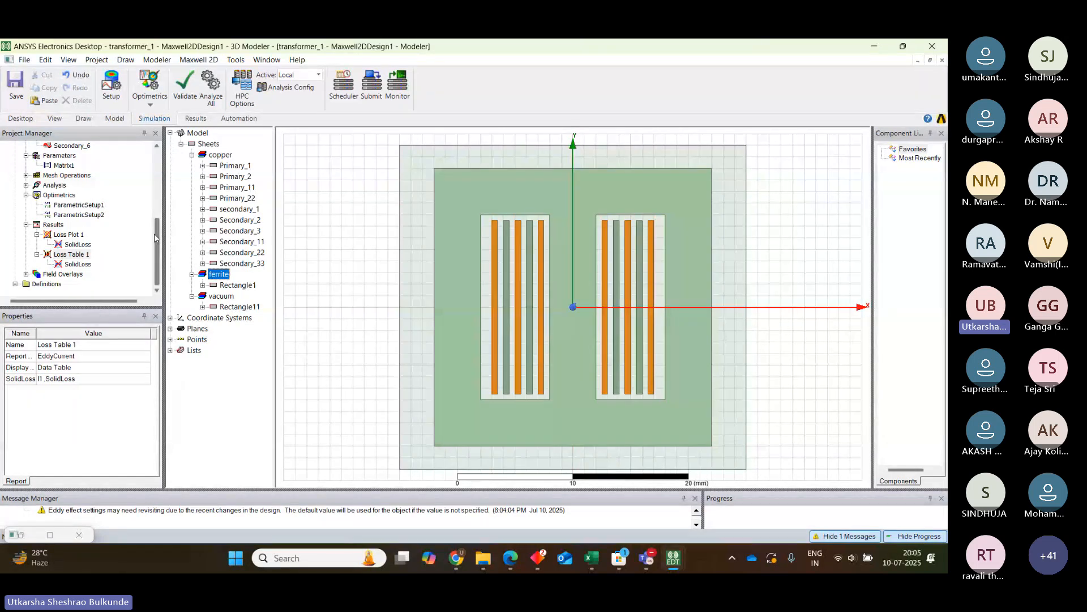
pyautogui.scroll(5, 156, 237)
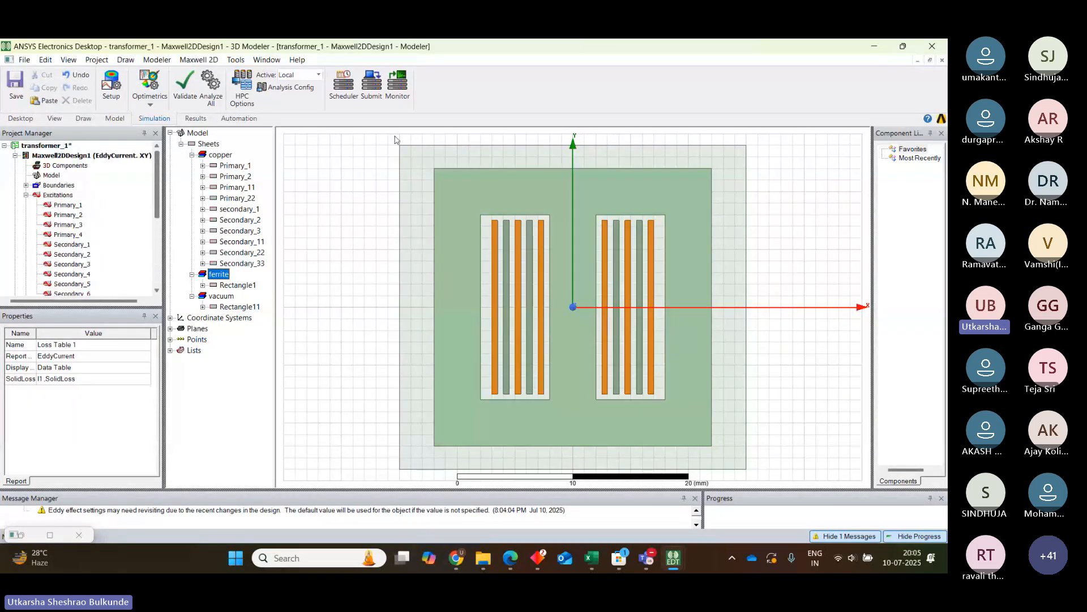
pyautogui.click(524, 120)
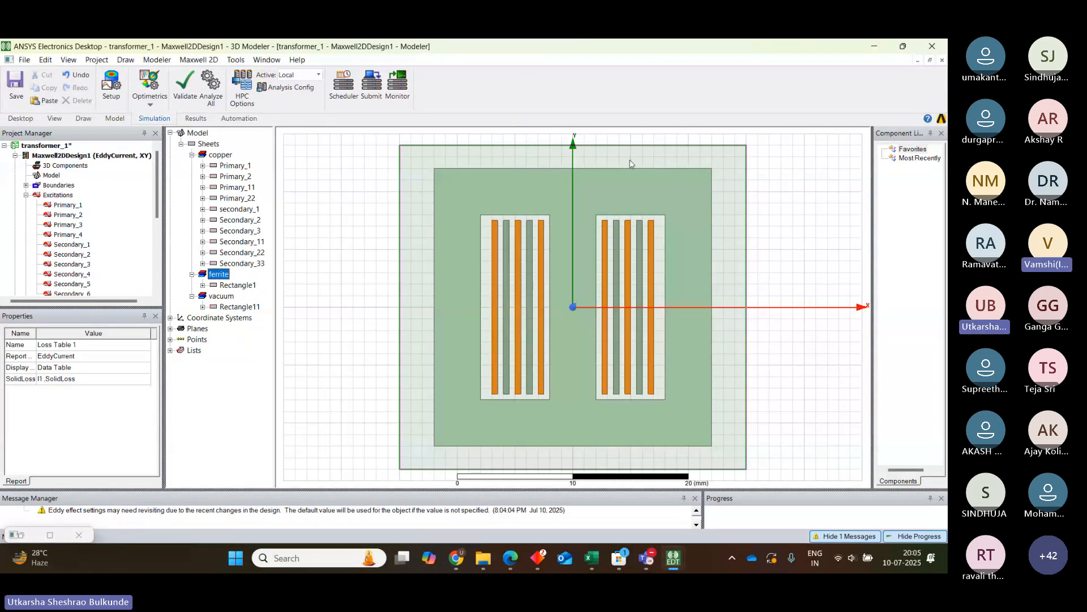
# - Switch to the Ansys Maxwell 3D meeting window in Microsoft Teams and look through its participant list
pyautogui.moveTo(645, 561)
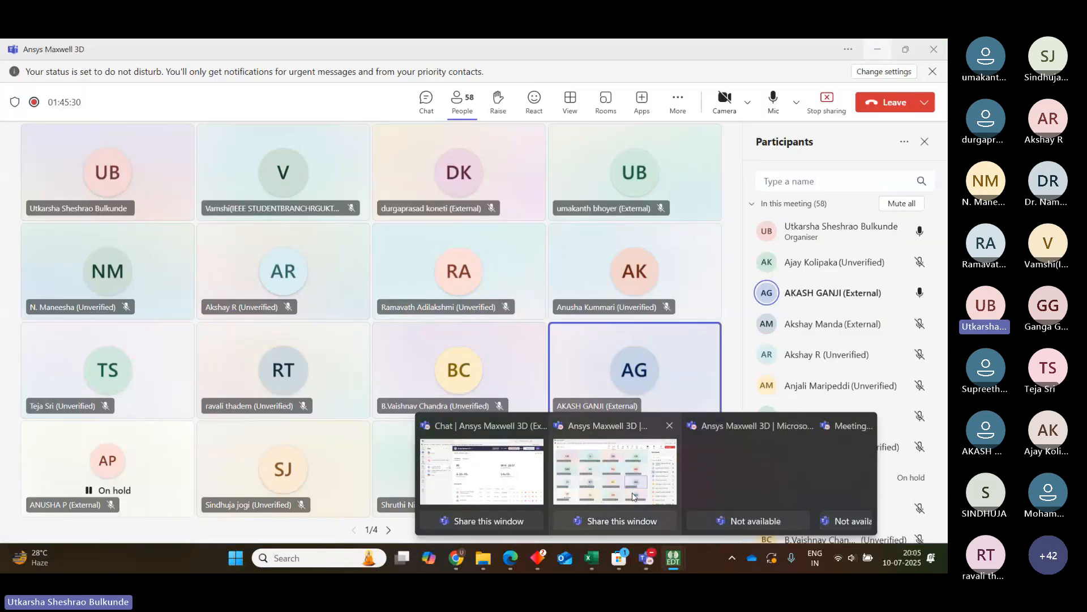
pyautogui.click(633, 497)
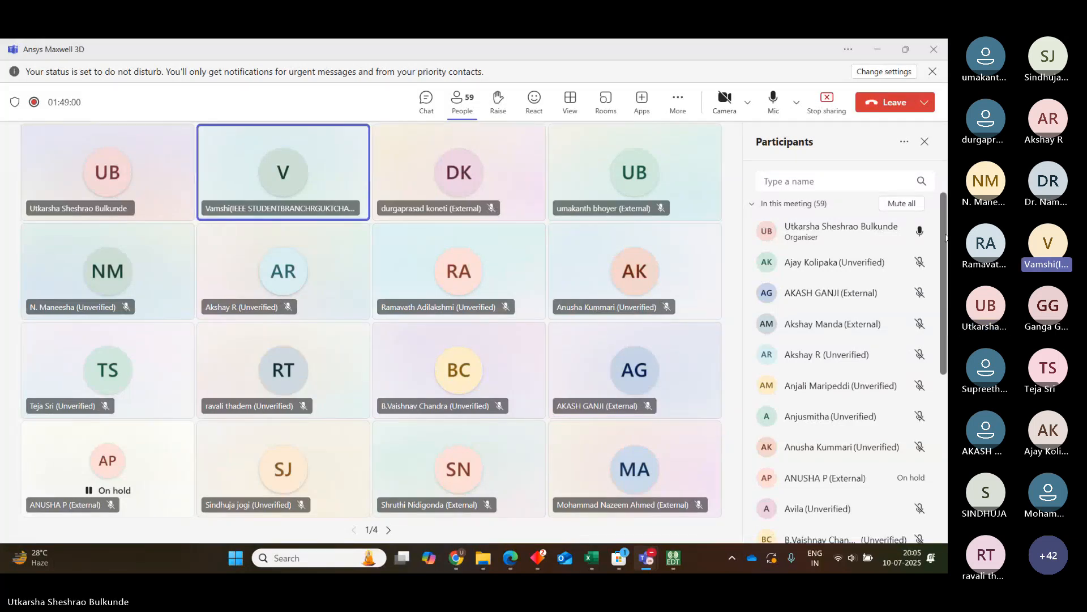
pyautogui.moveTo(945, 237); pyautogui.dragTo(947, 466)
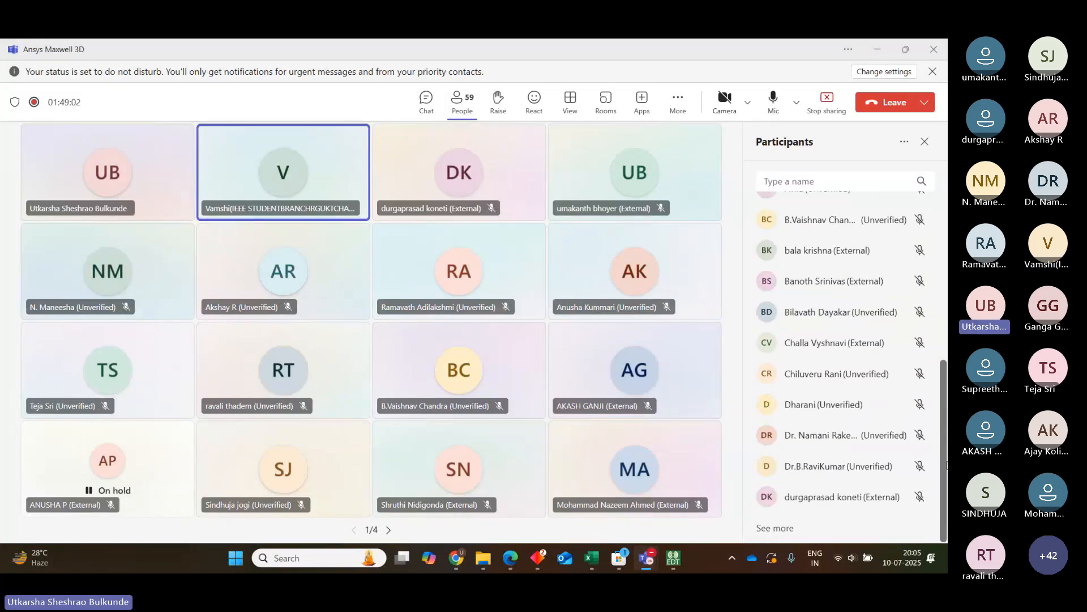
# - Open the meeting's recording and transcription options
pyautogui.click(681, 107)
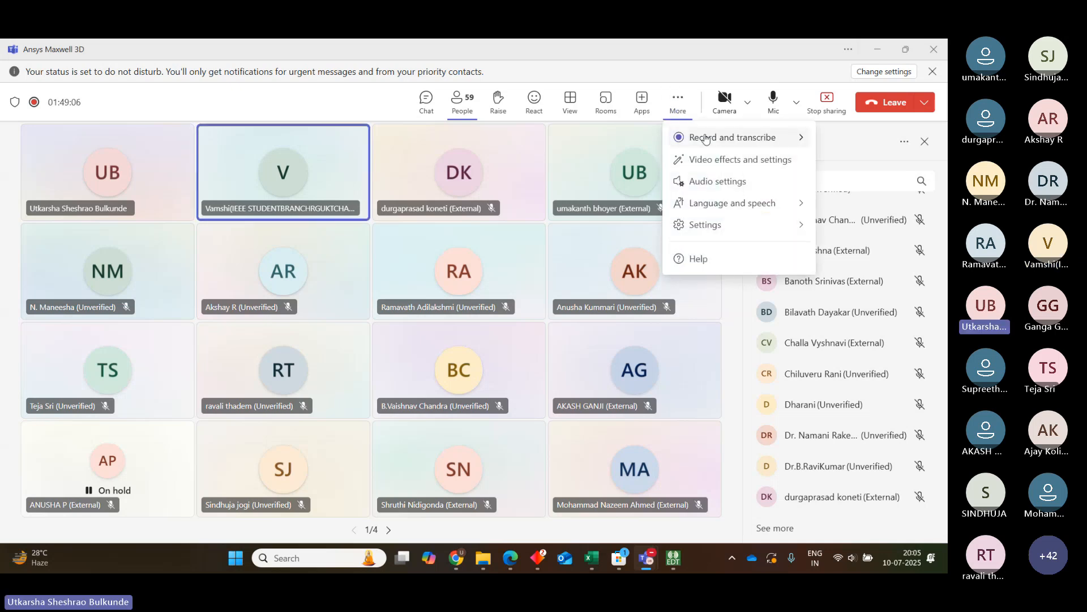
pyautogui.moveTo(707, 139)
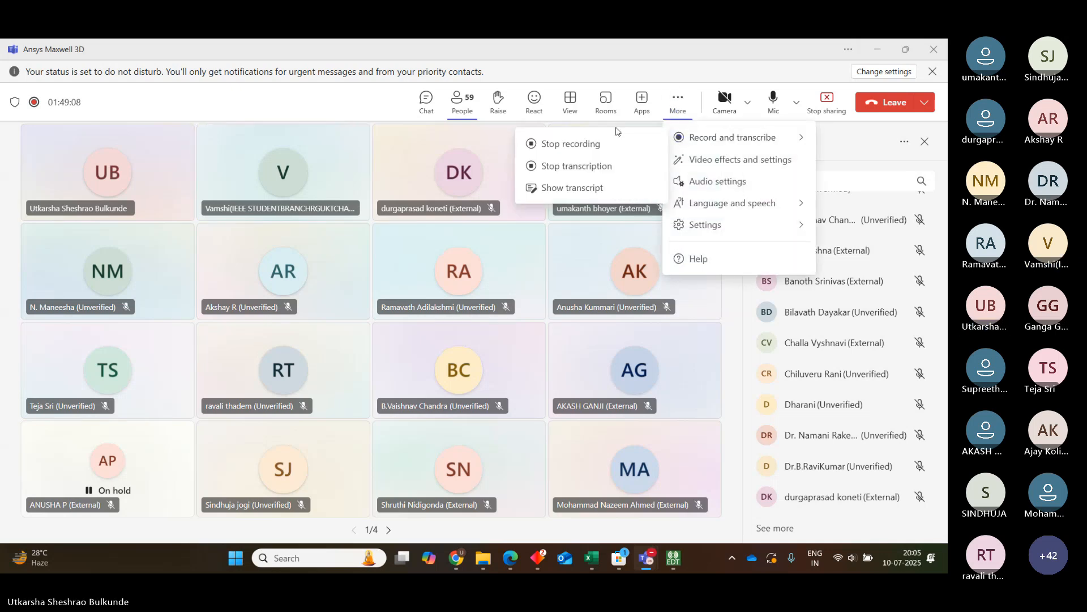